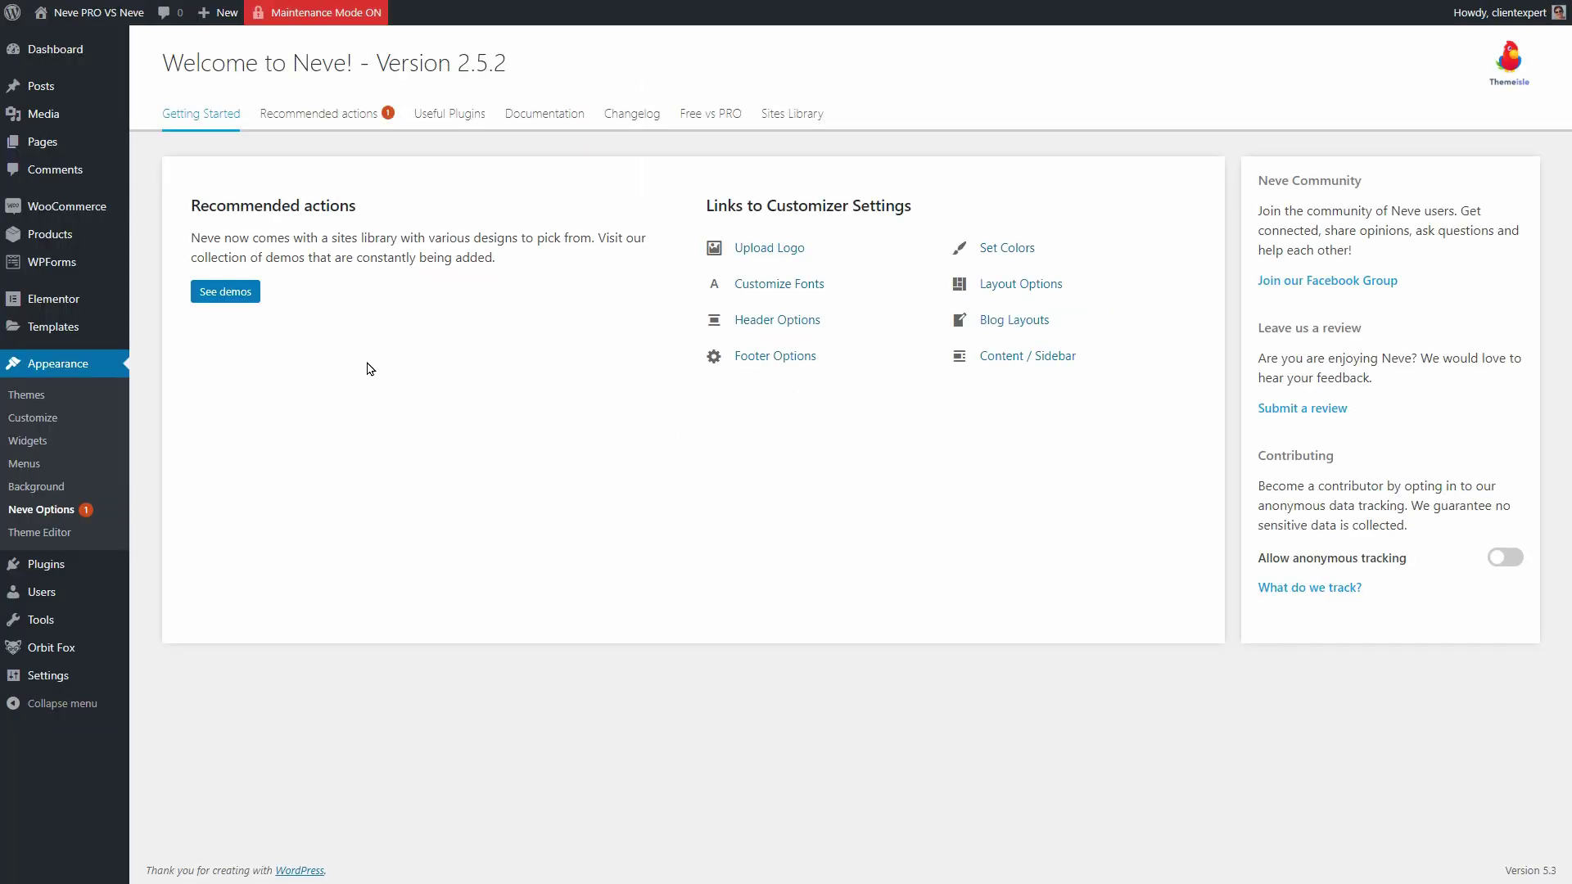
Step: Open the Neve demo sites library and browse the Elementor, Beaver Builder and Brizy starter sites
click(244, 292)
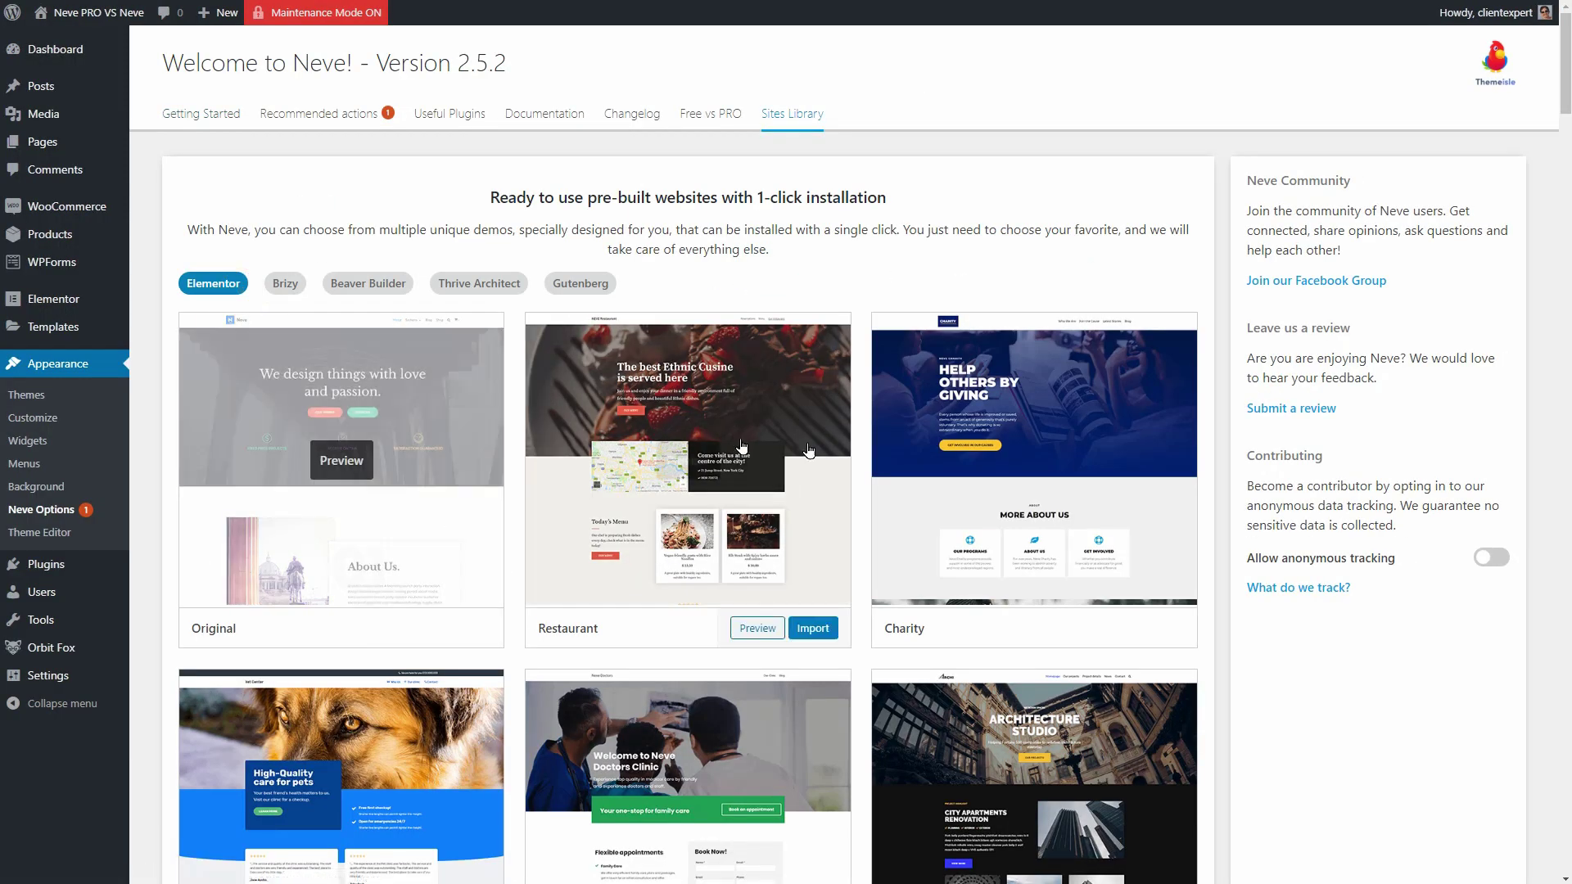
scroll(1002, 537, down, 5)
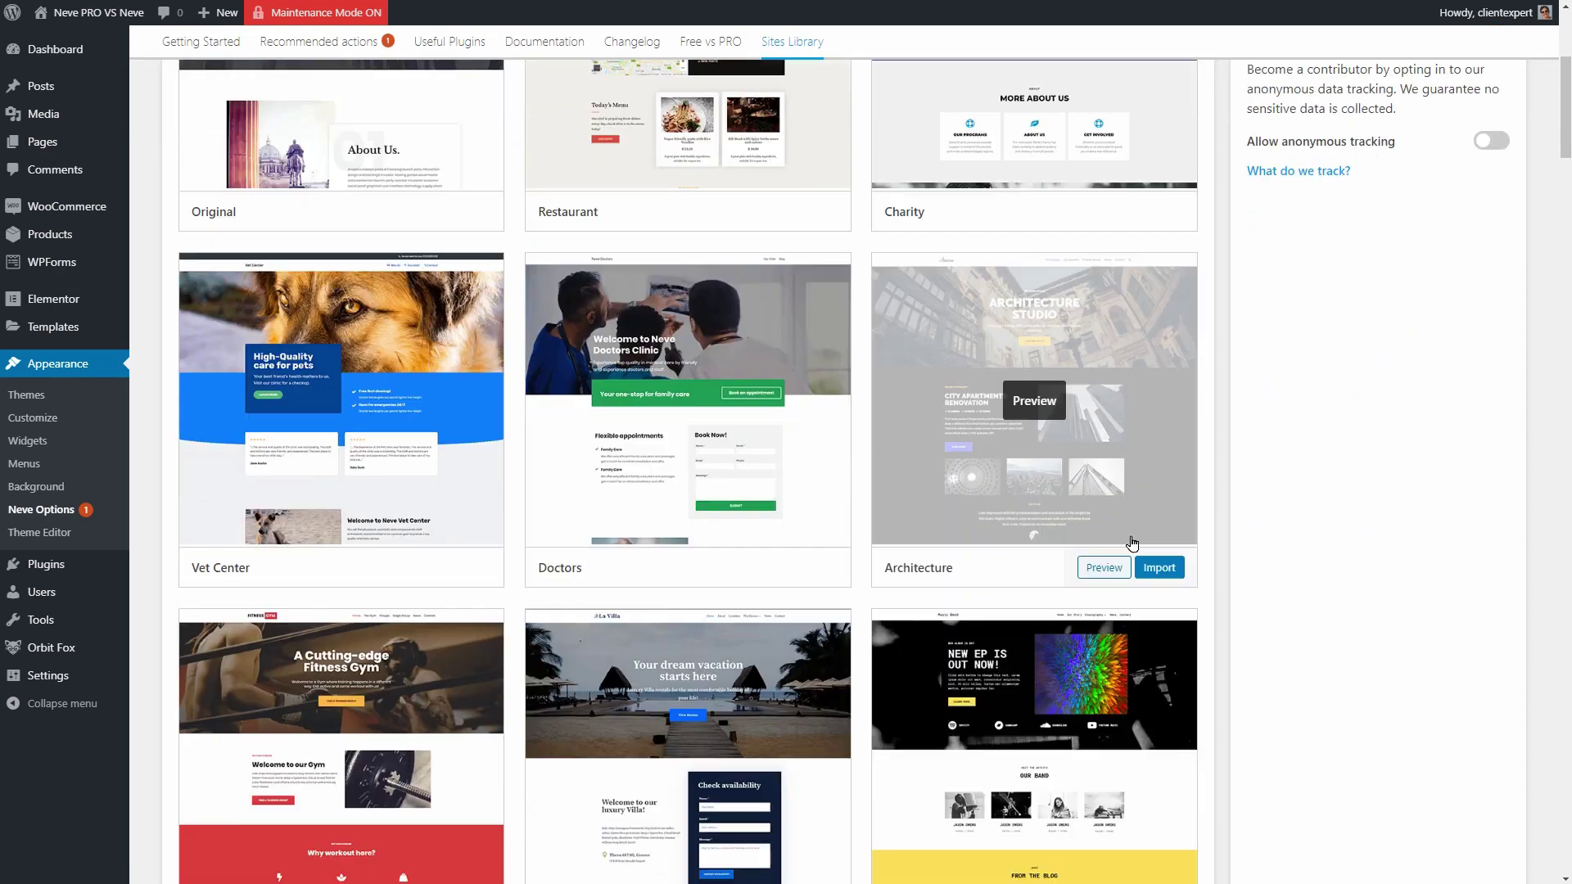
scroll(1133, 543, up, 5)
click(367, 286)
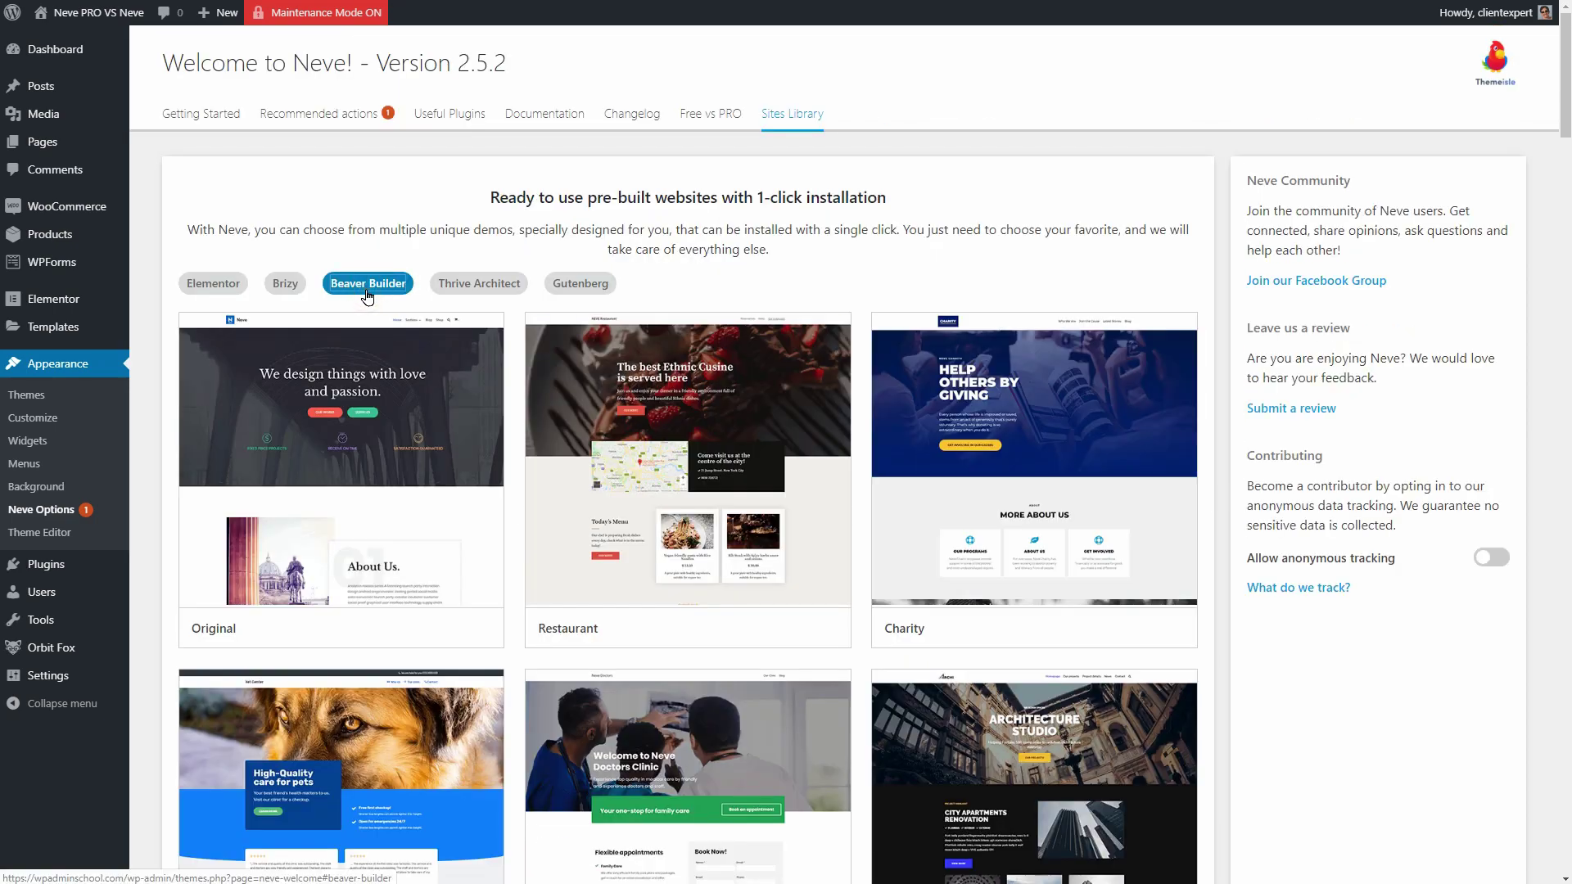
click(289, 288)
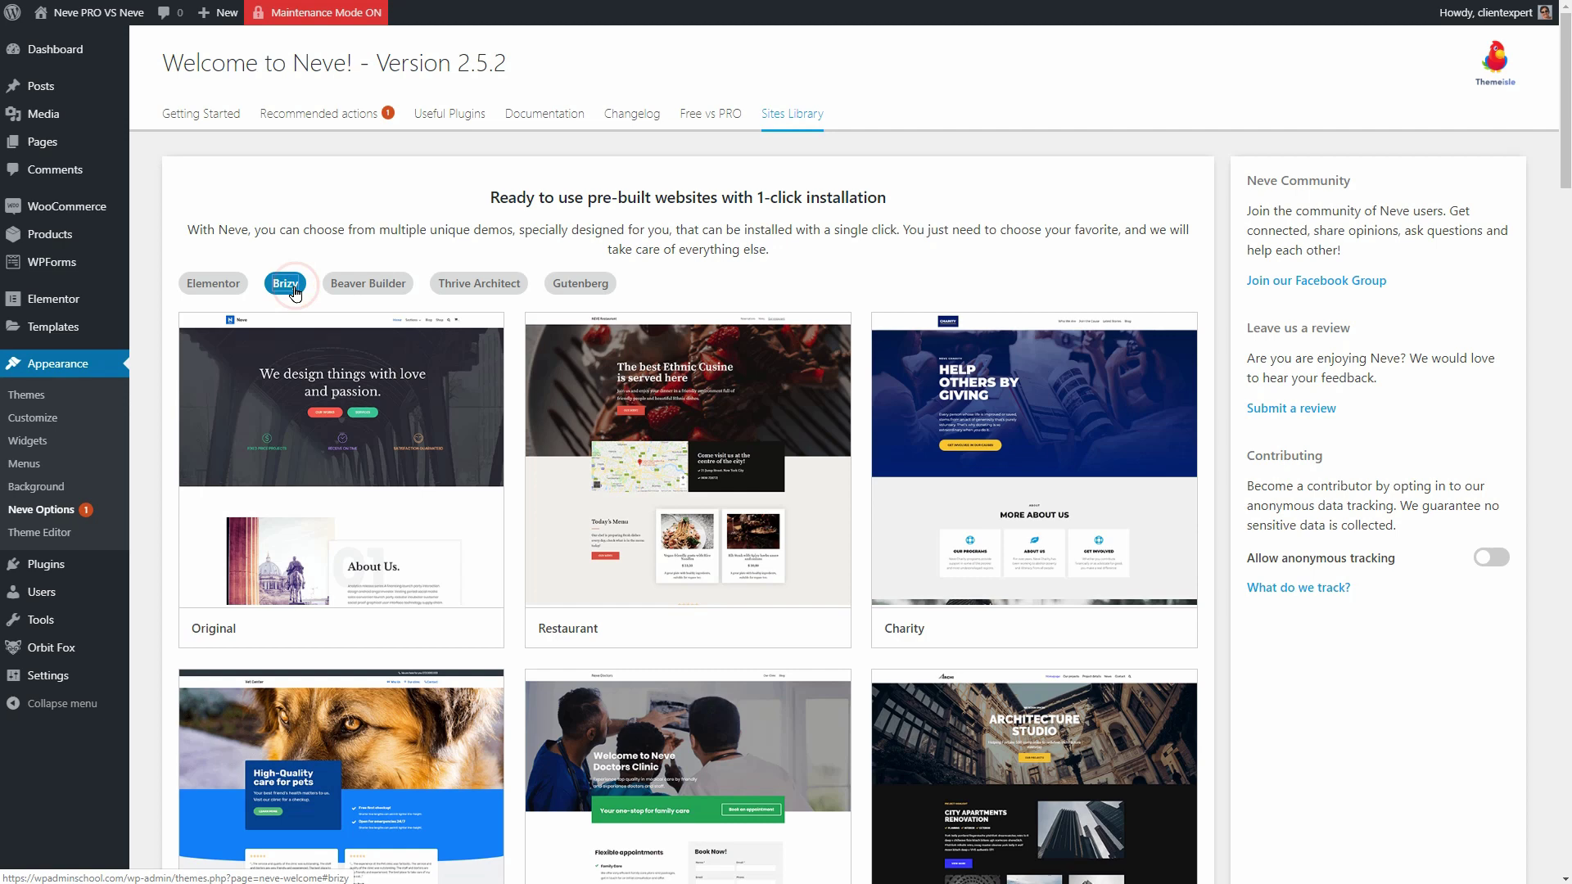
click(225, 290)
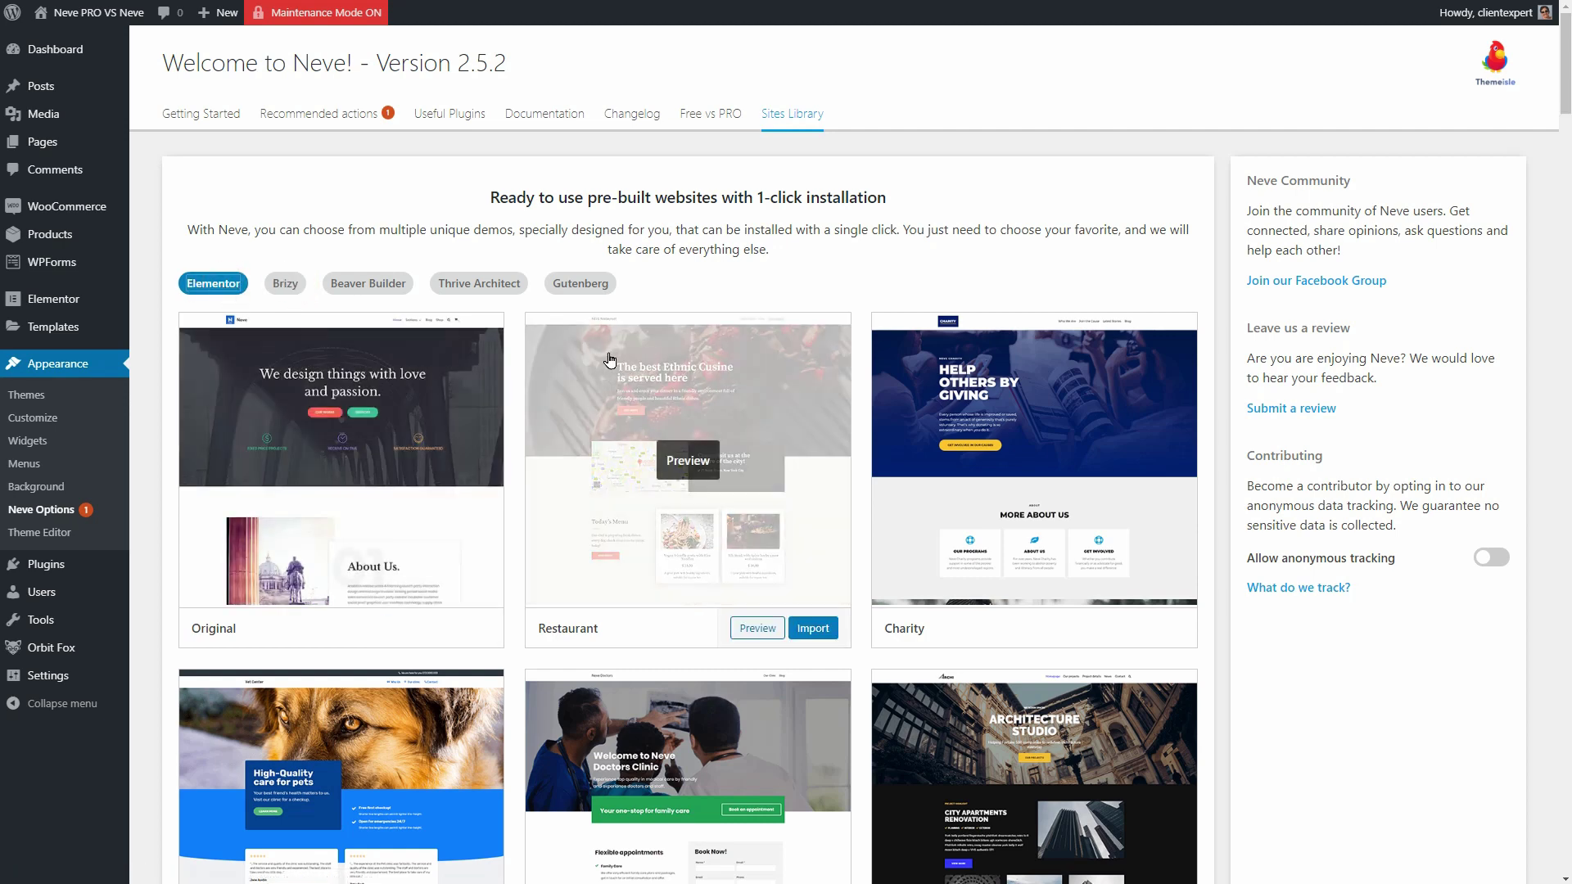
Step: Show the Gutenberg starter sites, look through the preview of the Original site and close it
click(595, 291)
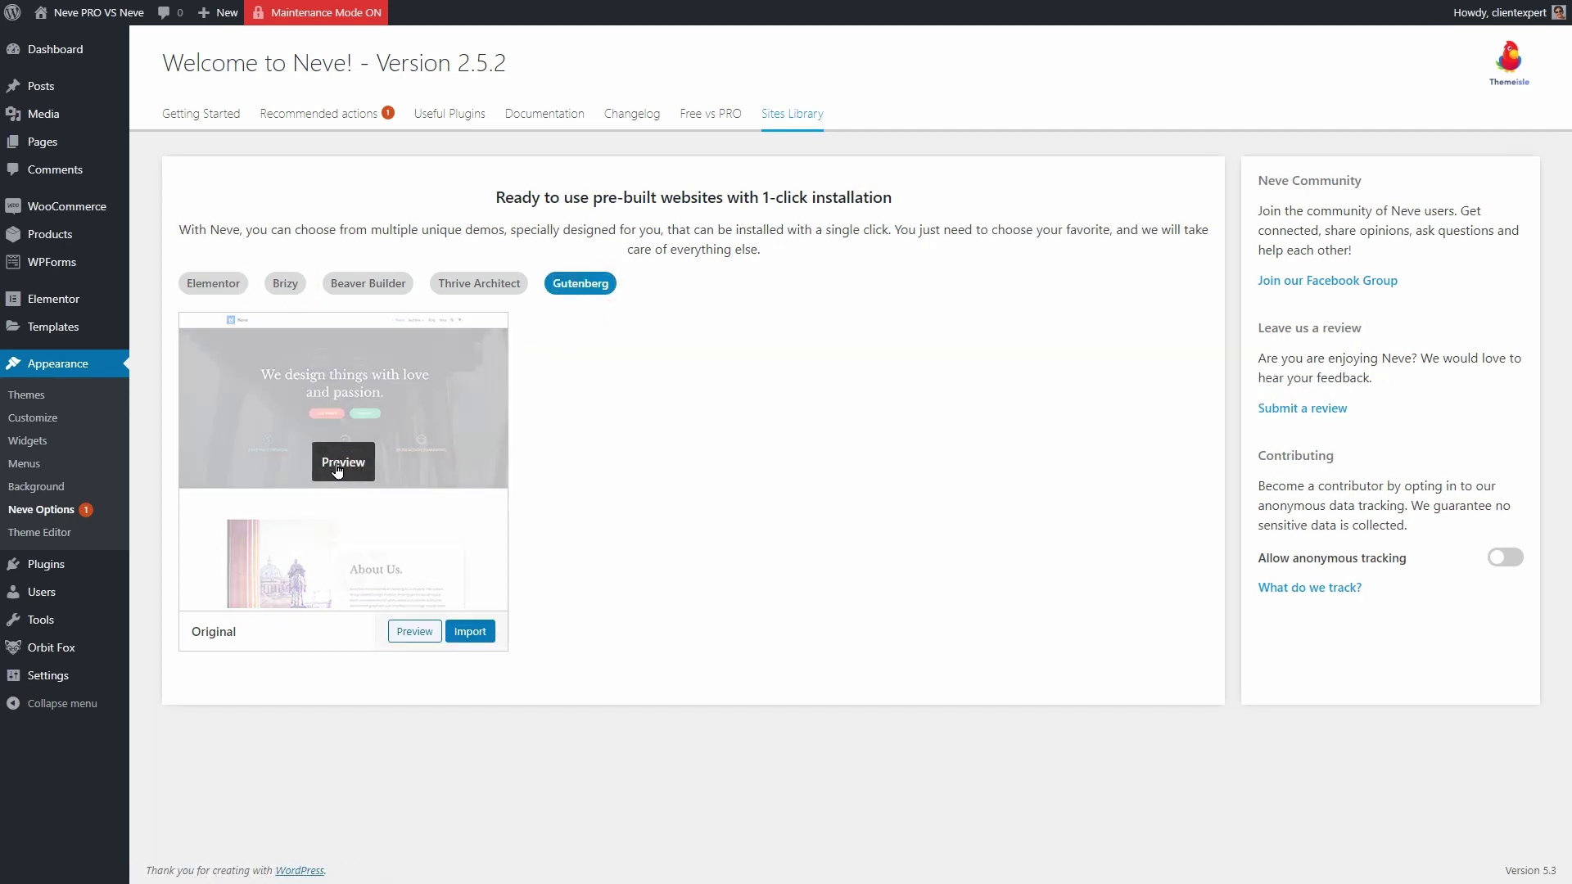
click(337, 463)
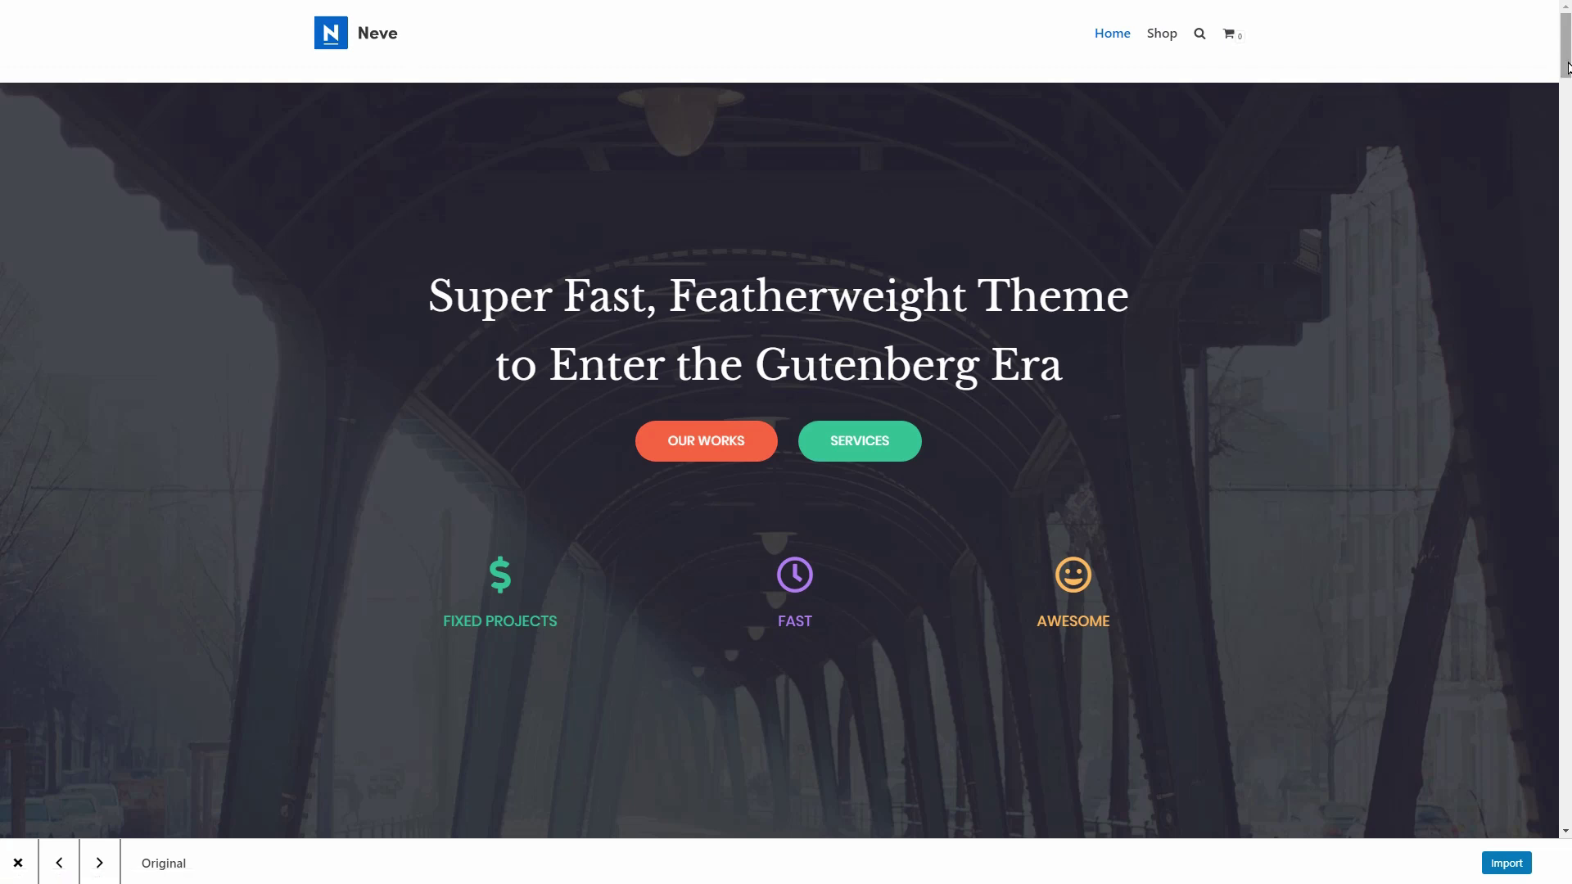
click(1568, 134)
click(1566, 53)
click(18, 863)
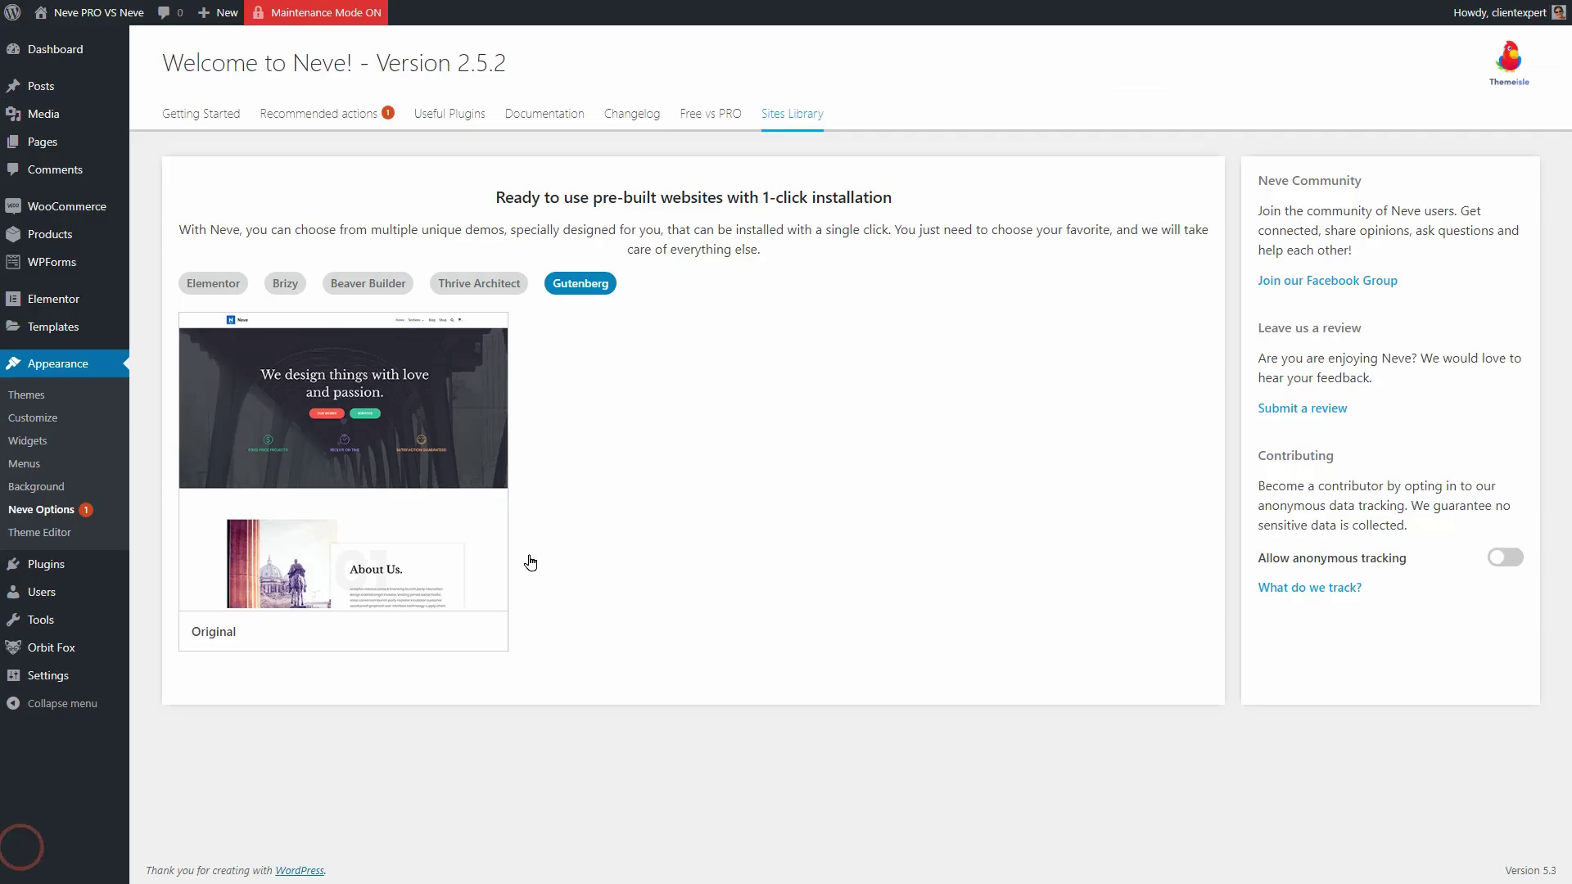
Step: Browse the Thrive Architect starter sites and look through the preview of the Photography Studio site
click(487, 288)
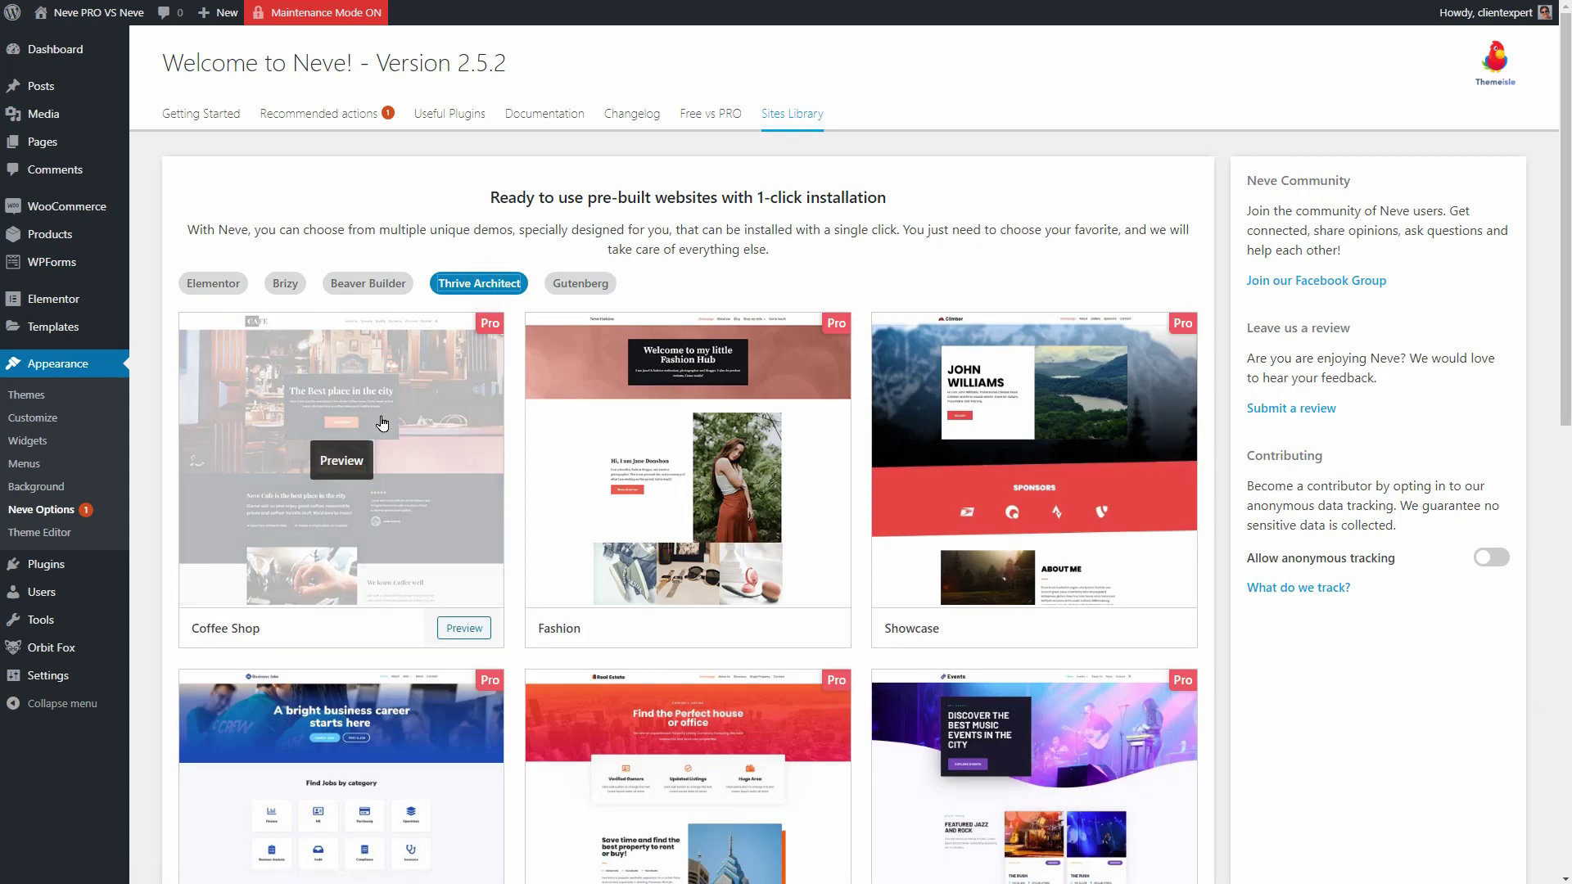
scroll(1566, 427, down, 4)
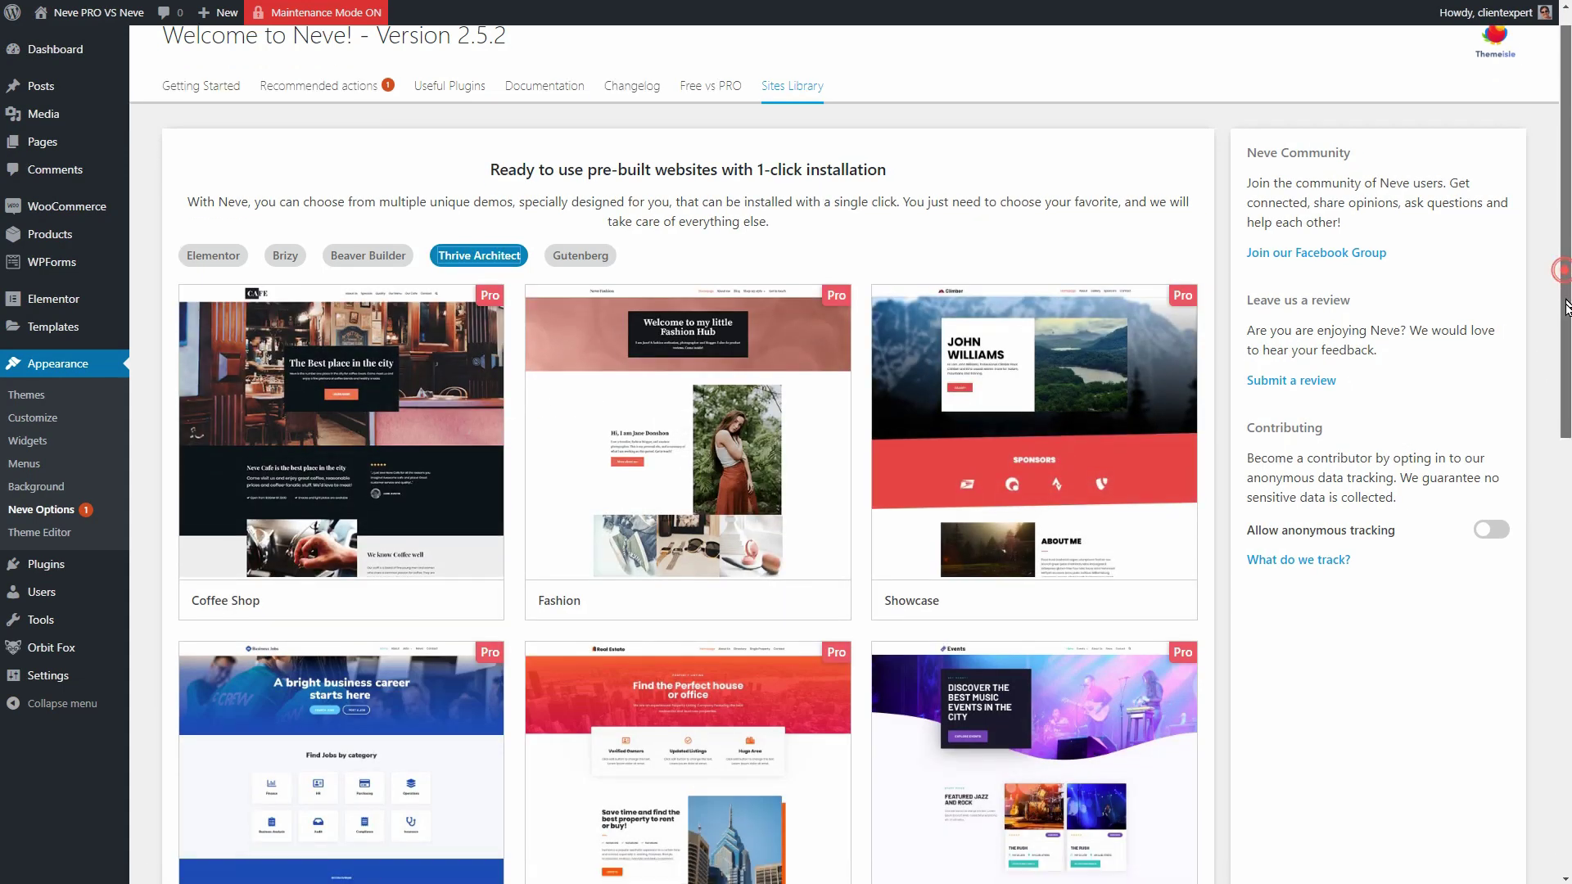
drag(1566, 428, 1567, 565)
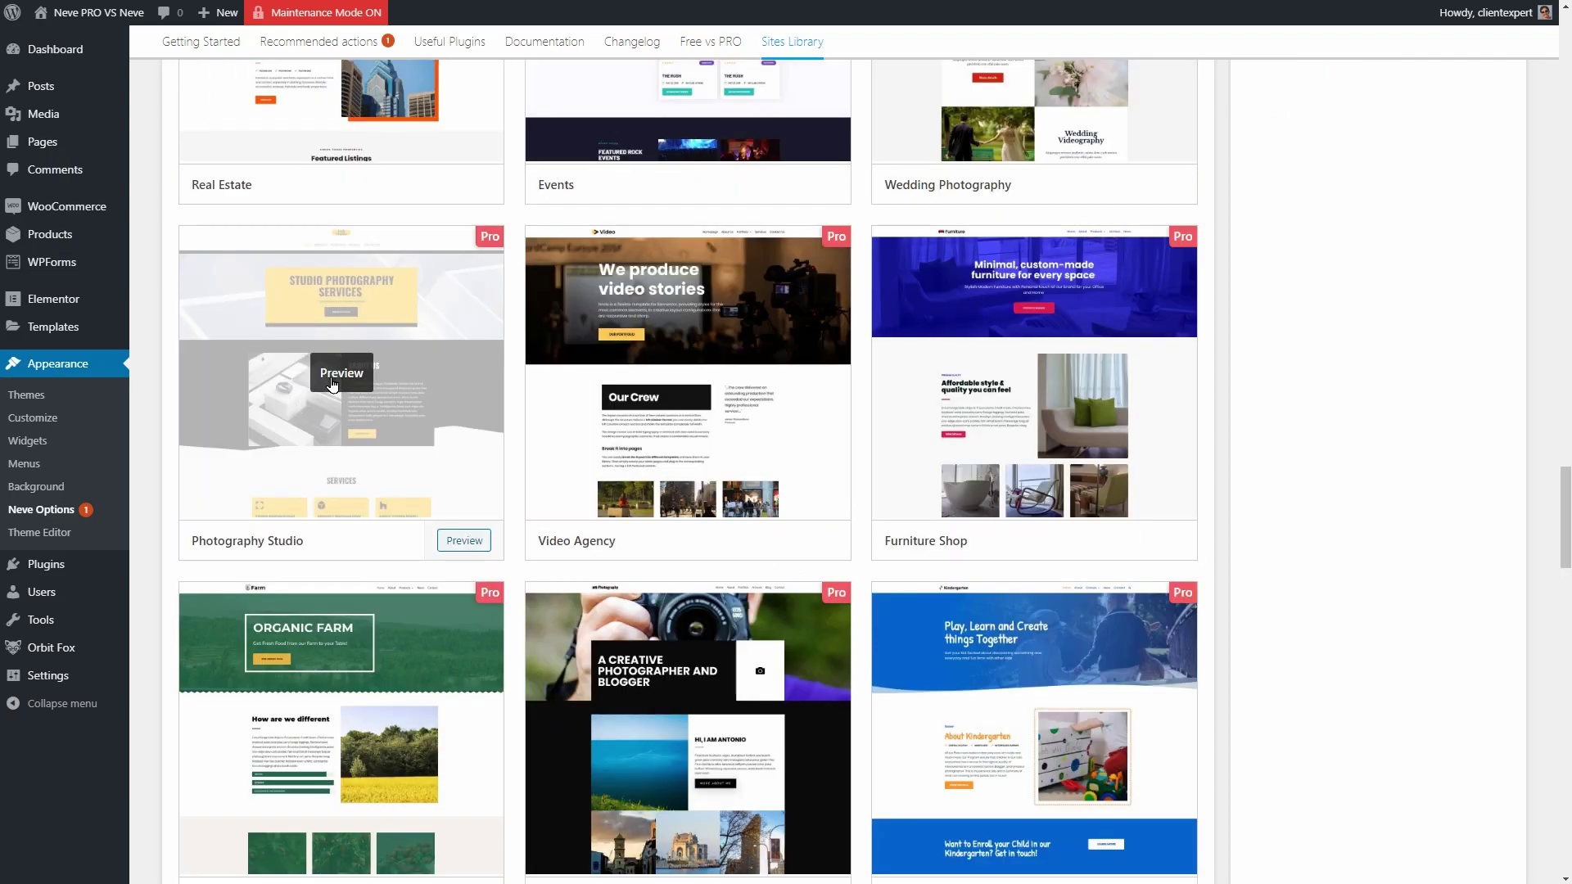
click(337, 368)
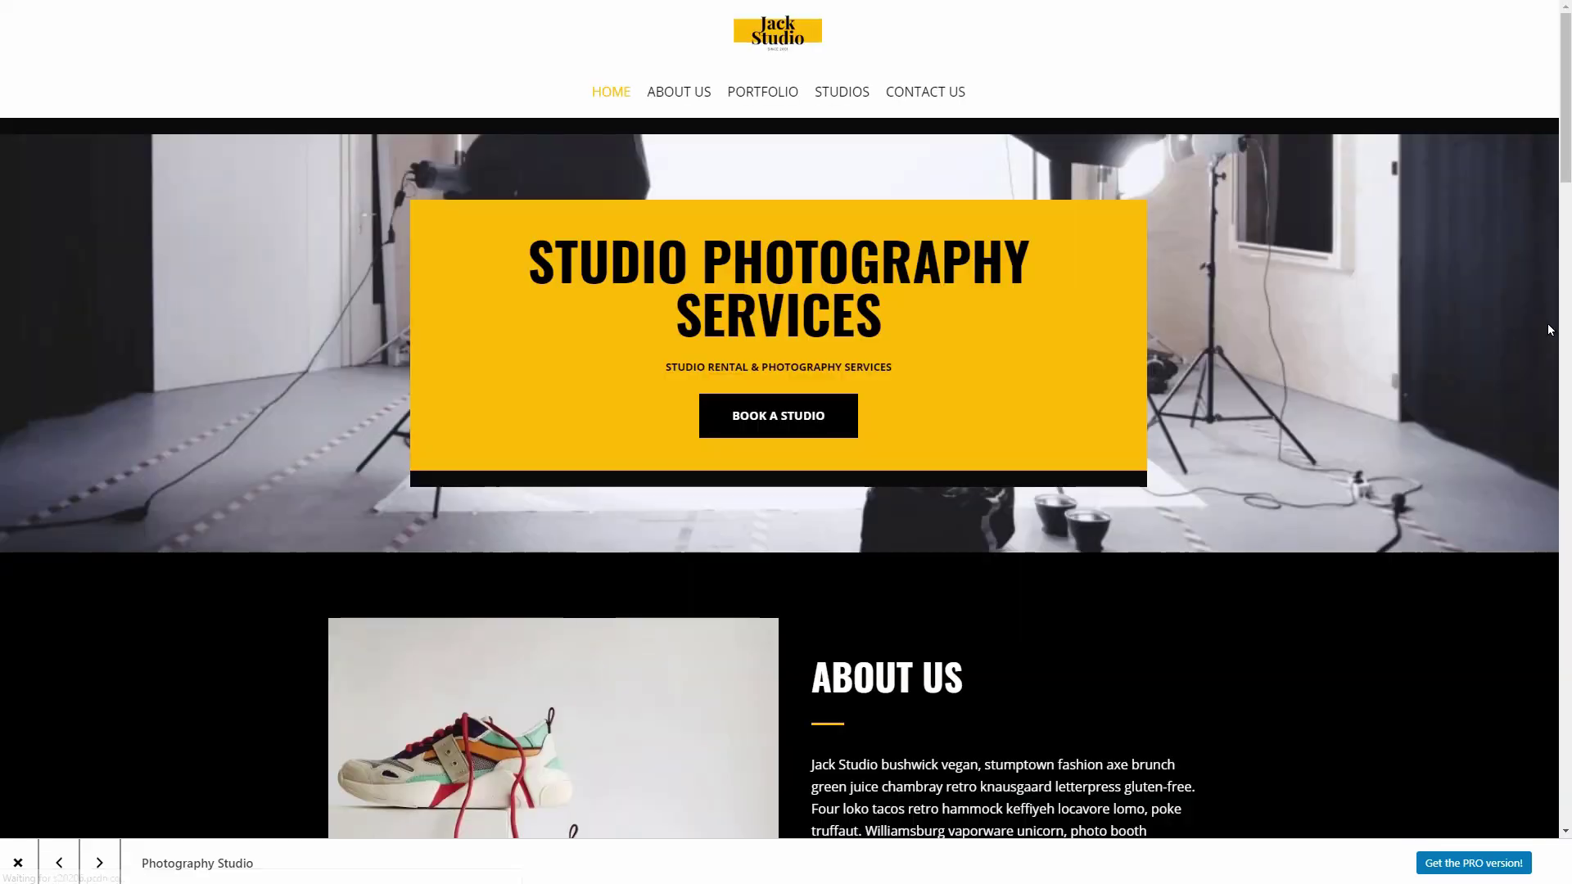
scroll(1567, 132, down, 5)
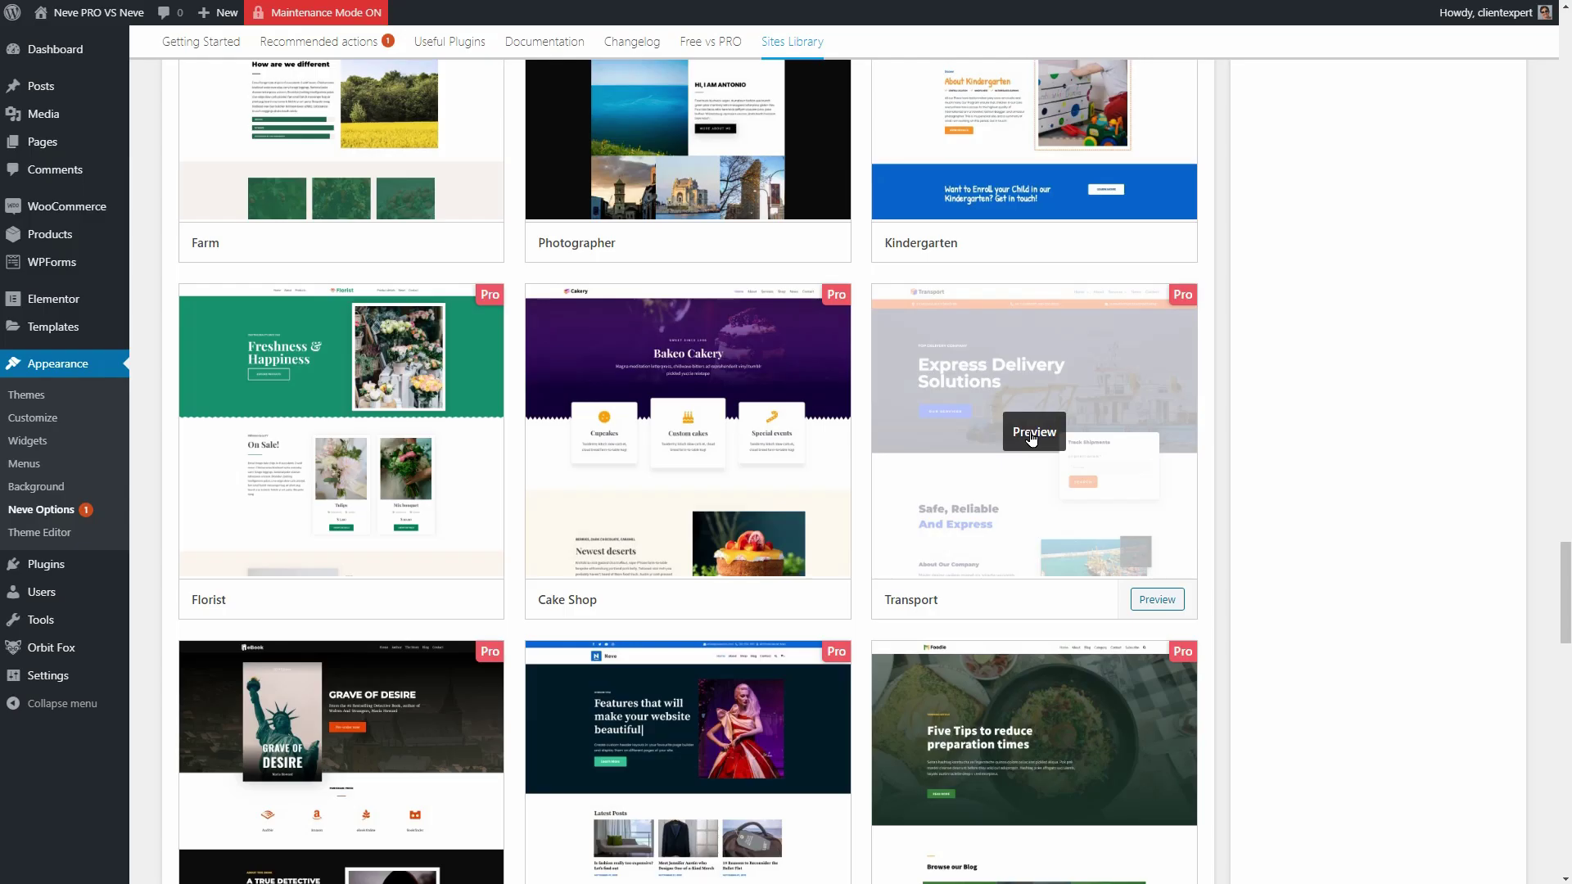
Step: Look through the previews of the Transport and Cake Shop starter sites
click(1031, 433)
scroll(786, 442, down, 4)
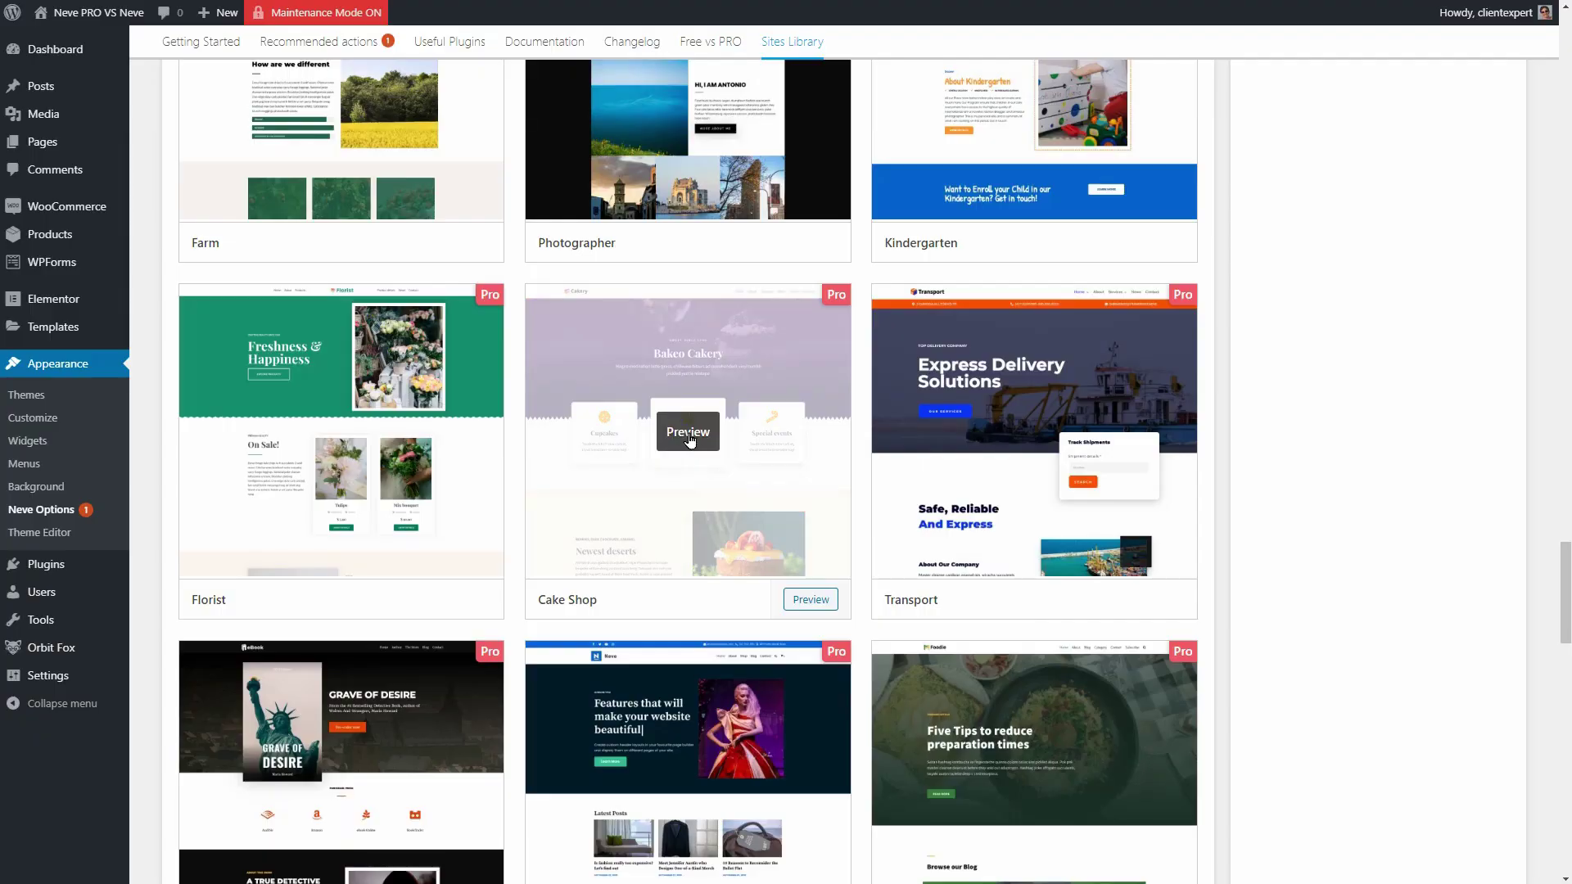
click(690, 438)
scroll(1551, 155, down, 5)
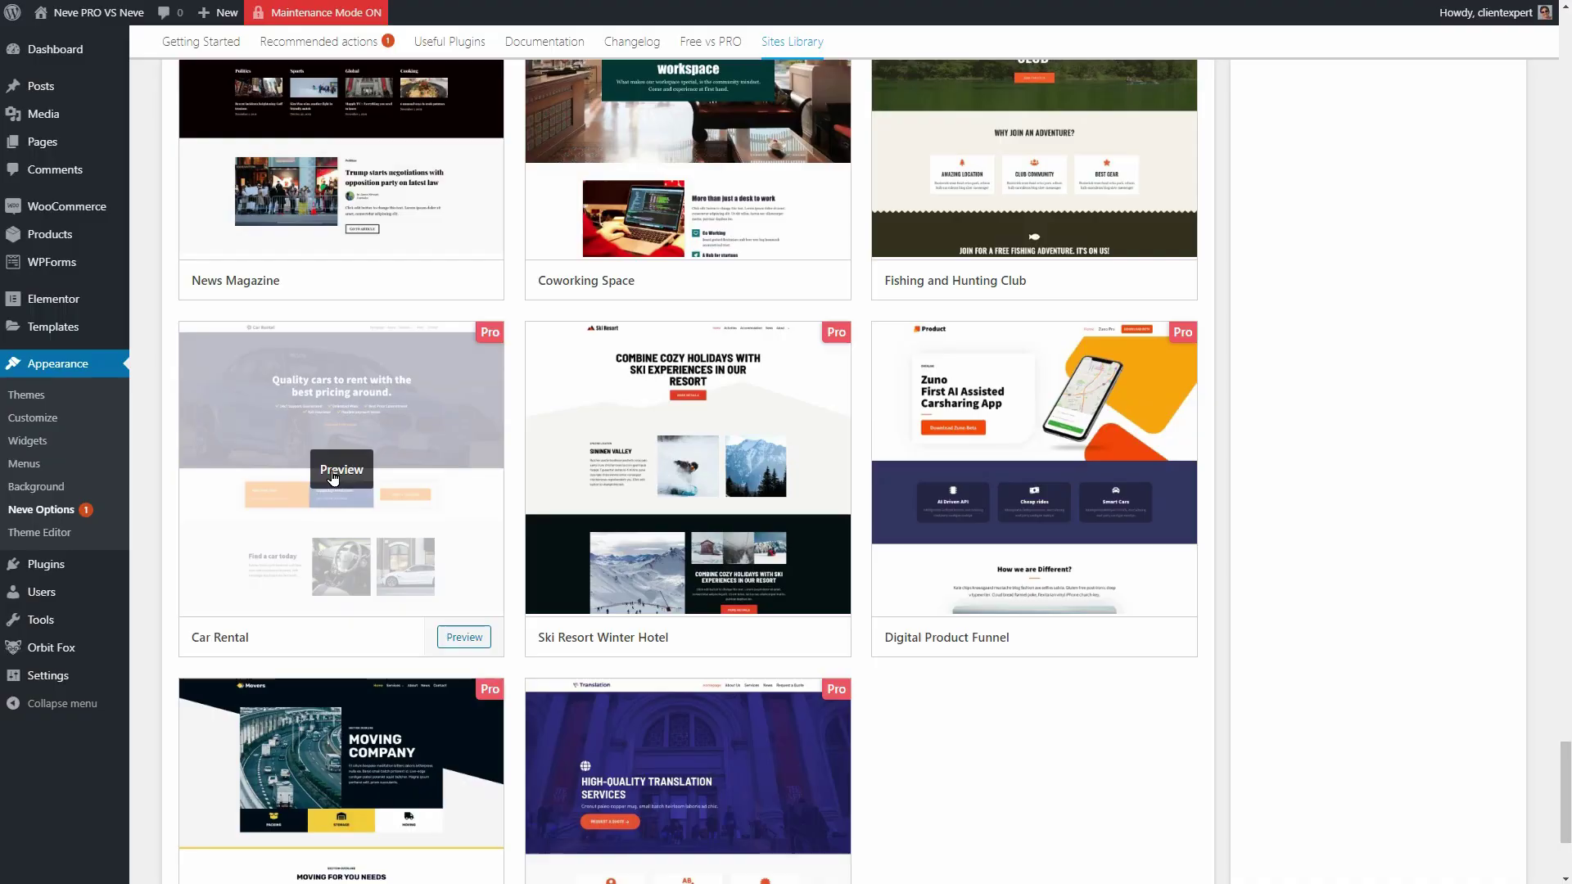
Step: Look through the previews of the Car Rental and Ski Resort Winter Hotel starter sites
click(259, 573)
scroll(1552, 168, down, 5)
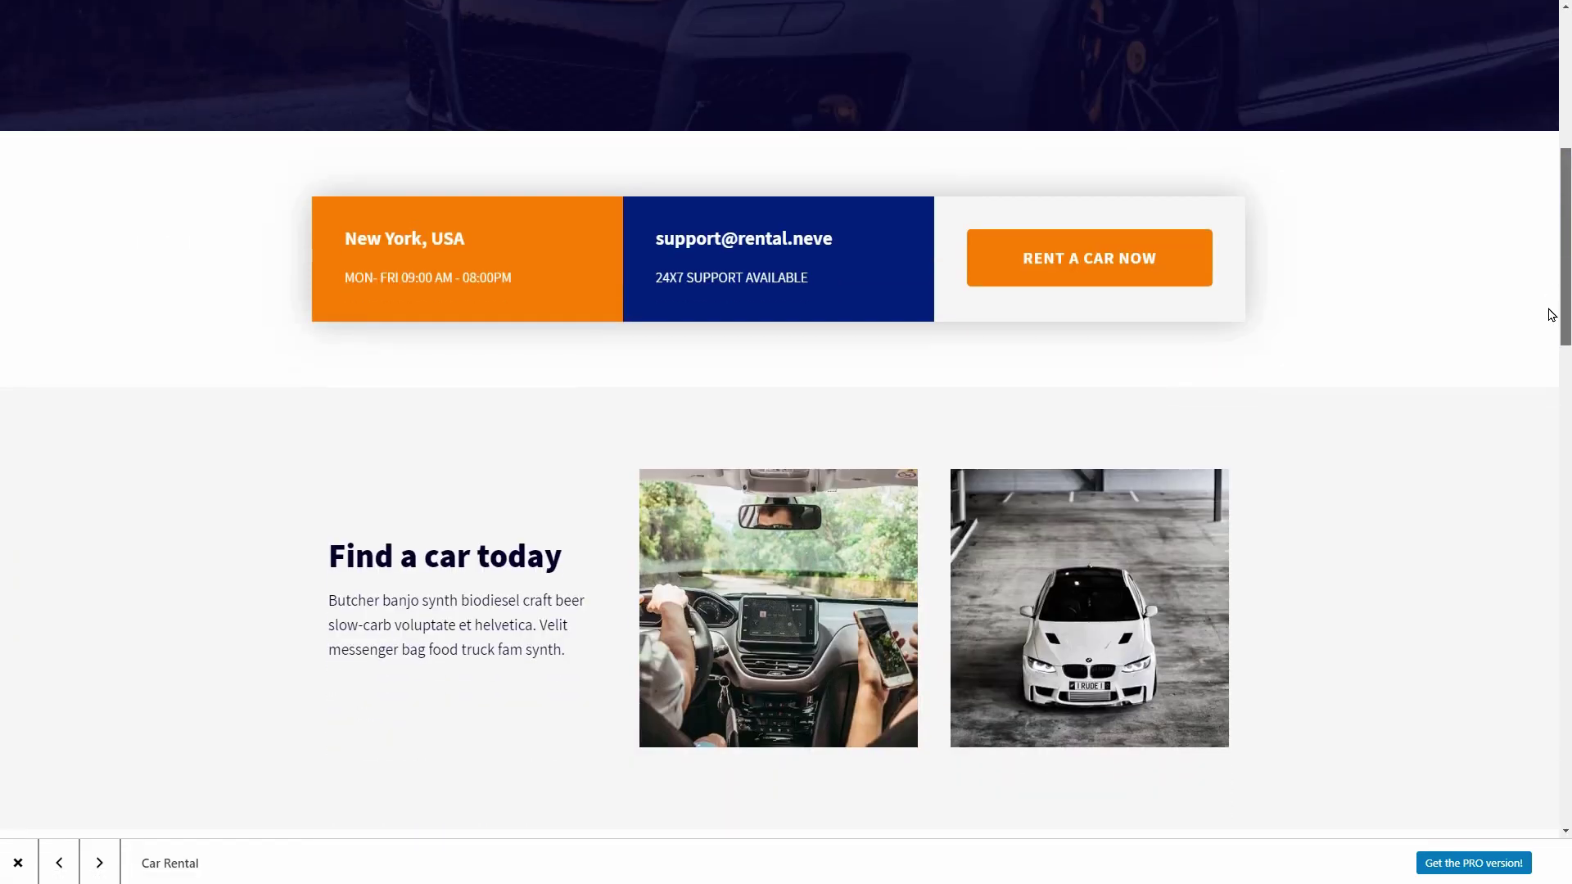
click(692, 468)
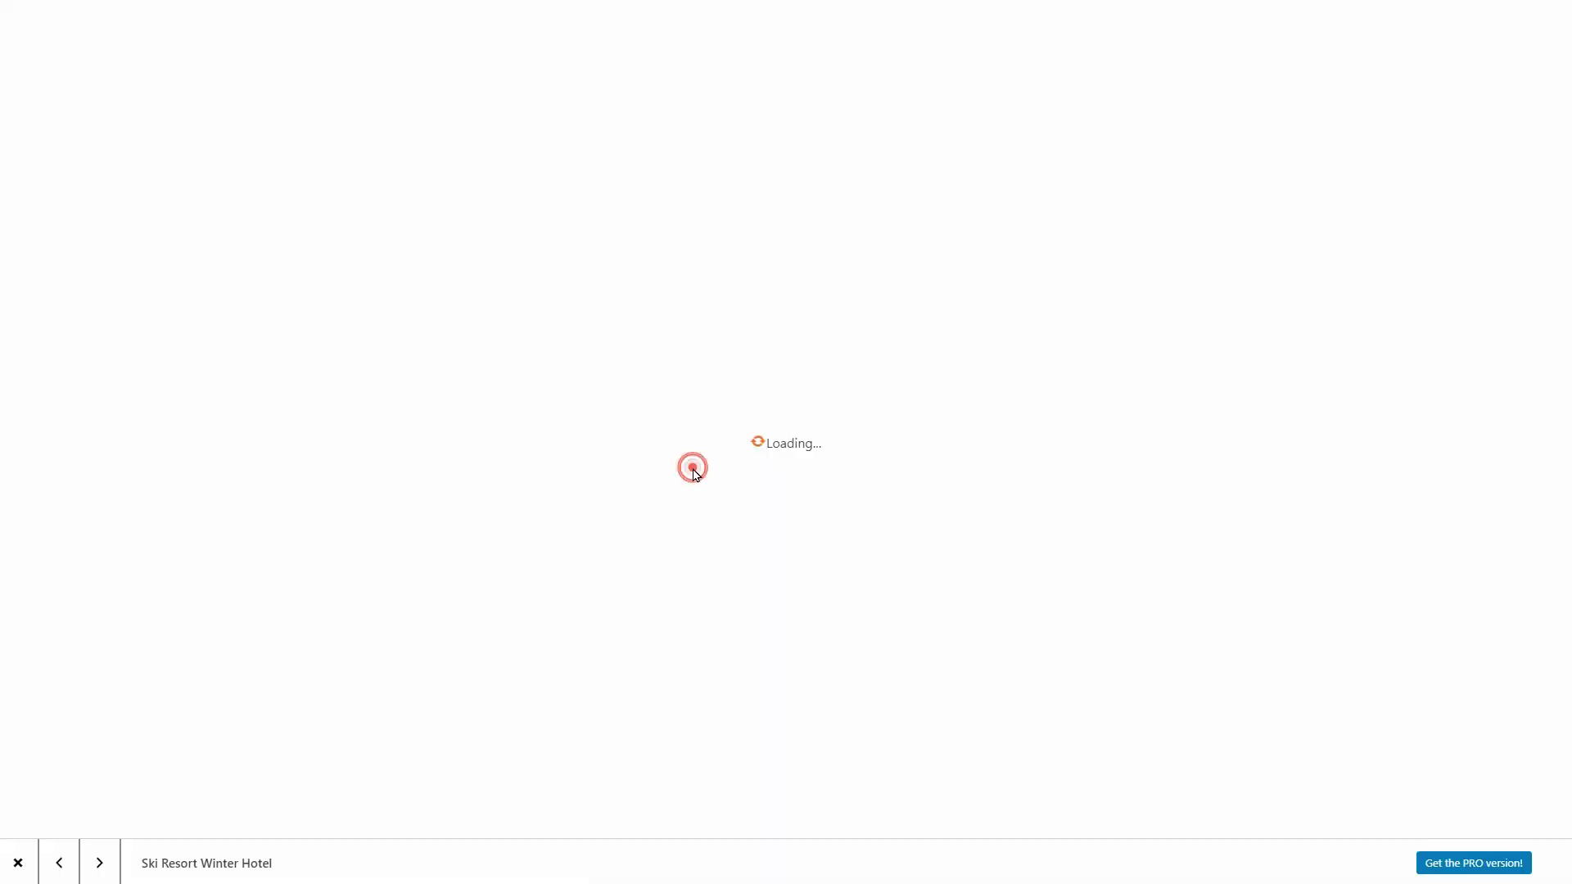
scroll(1558, 175, down, 5)
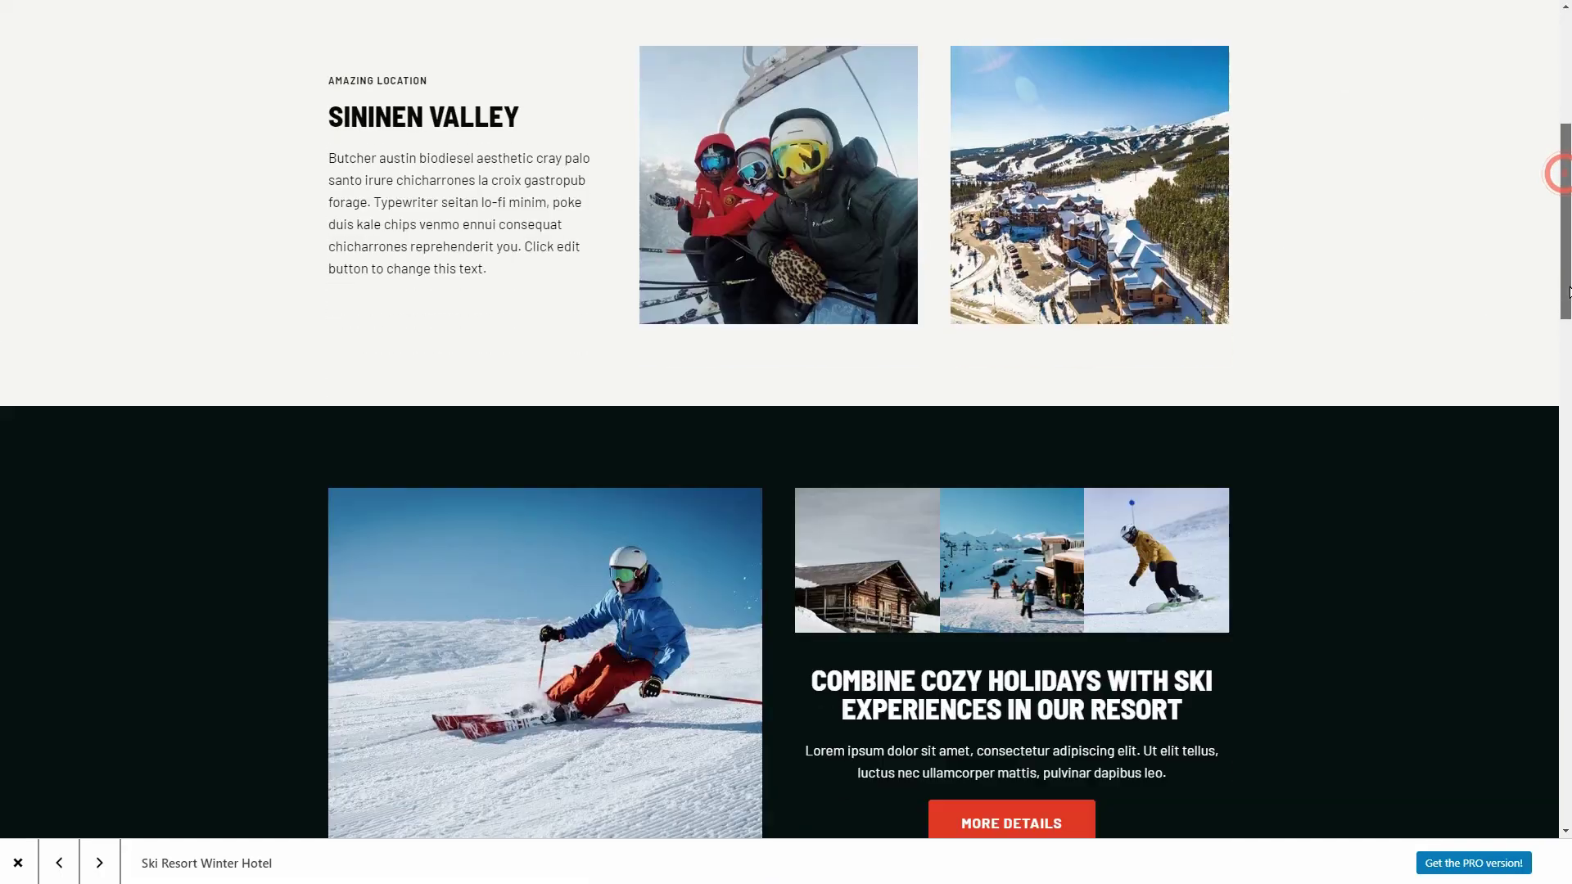
scroll(1560, 291, down, 5)
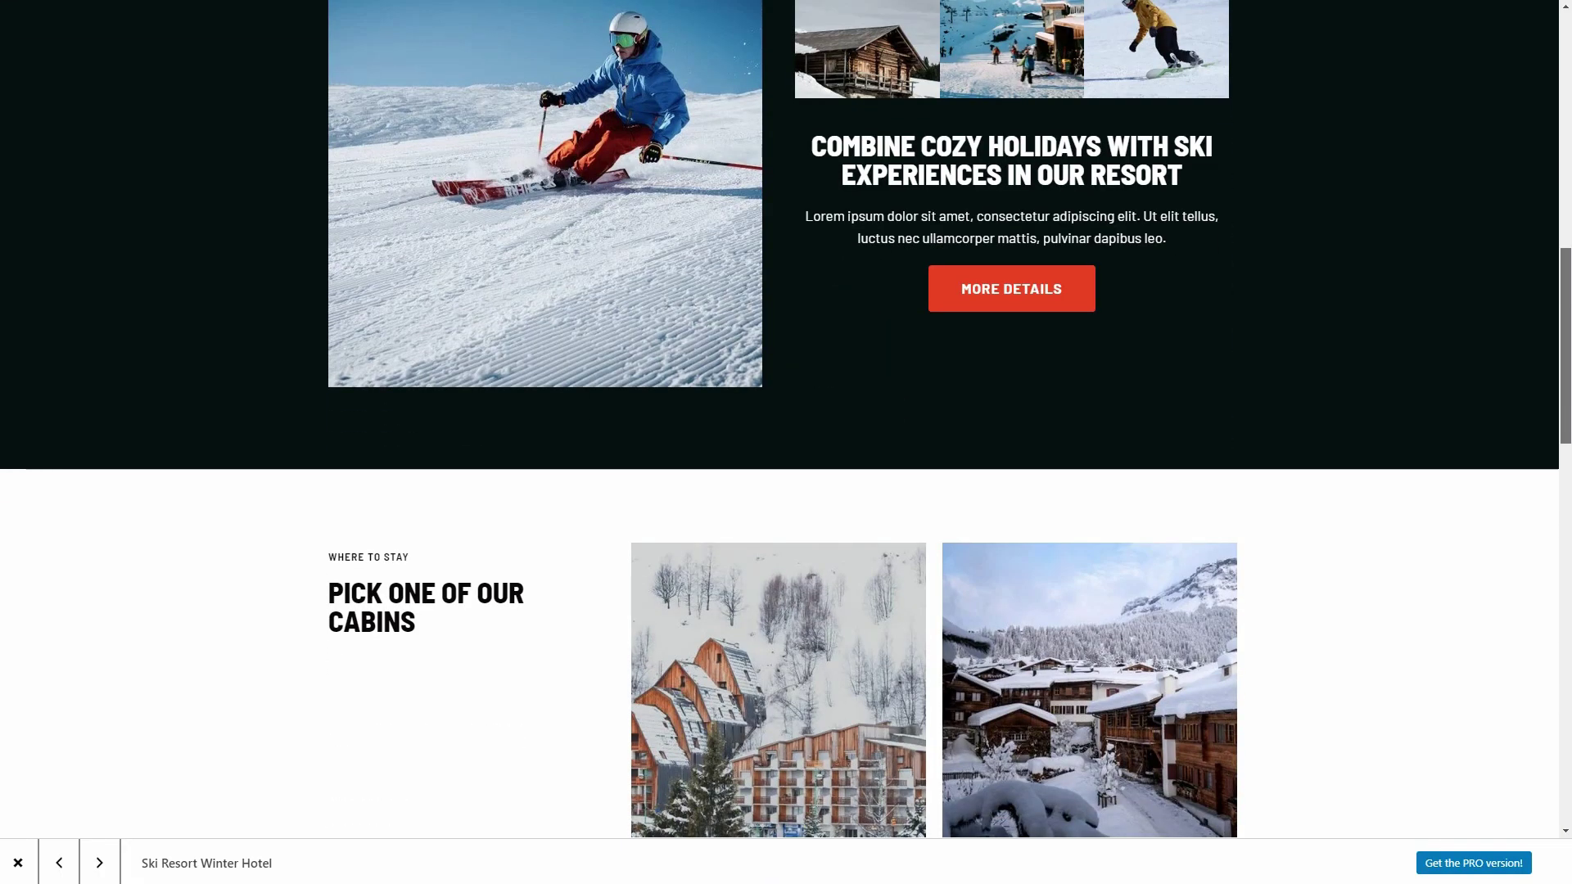
scroll(786, 410, up, 10)
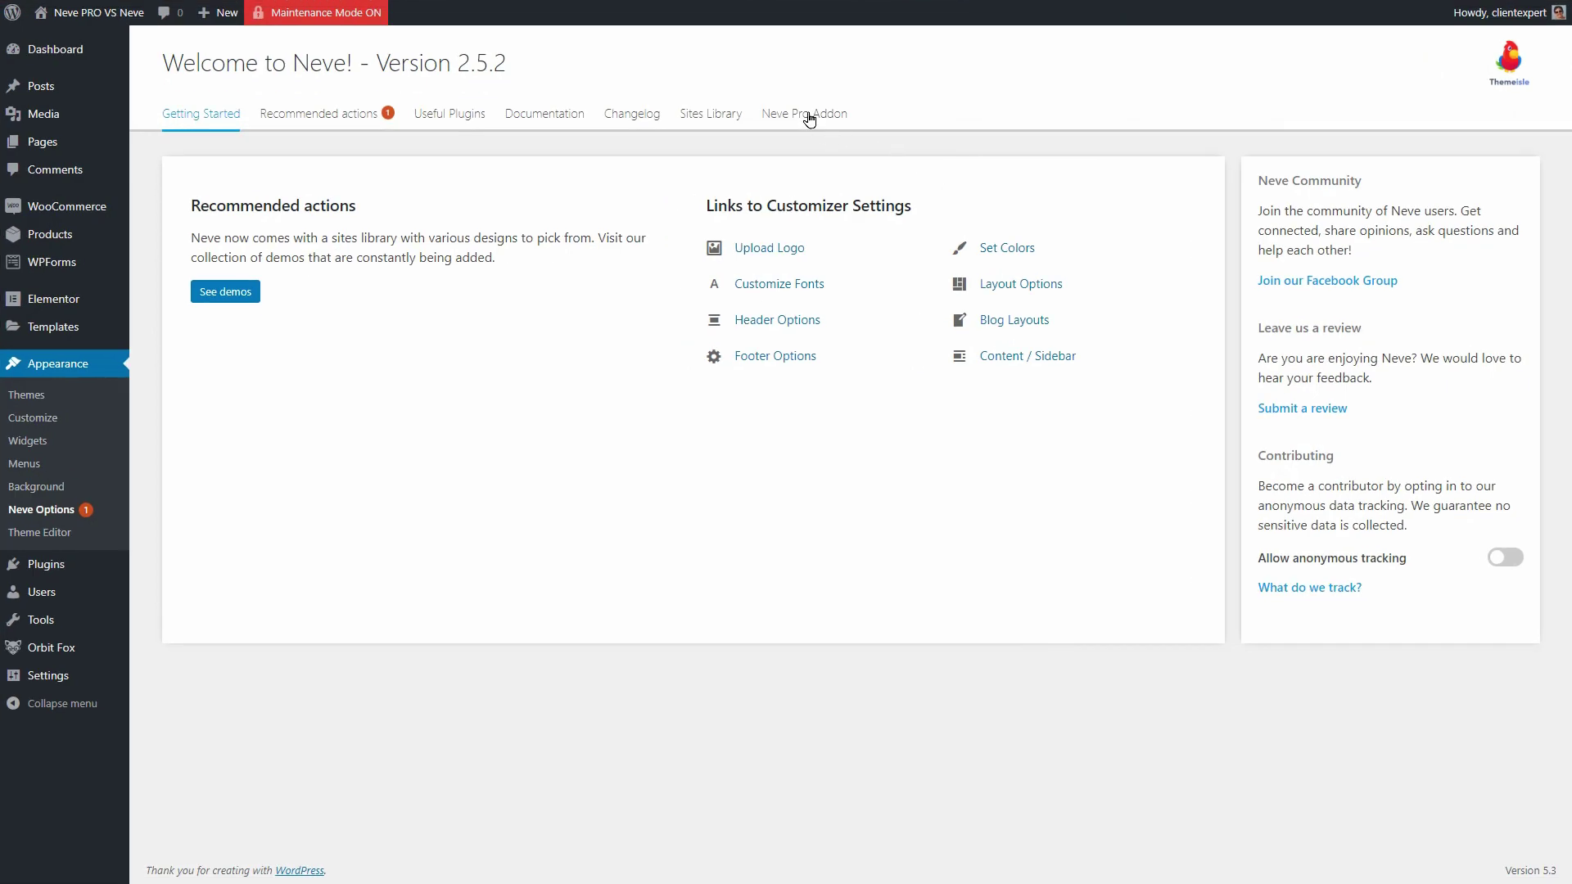
Step: Examine the modules offered by the Neve Pro Addon
click(808, 120)
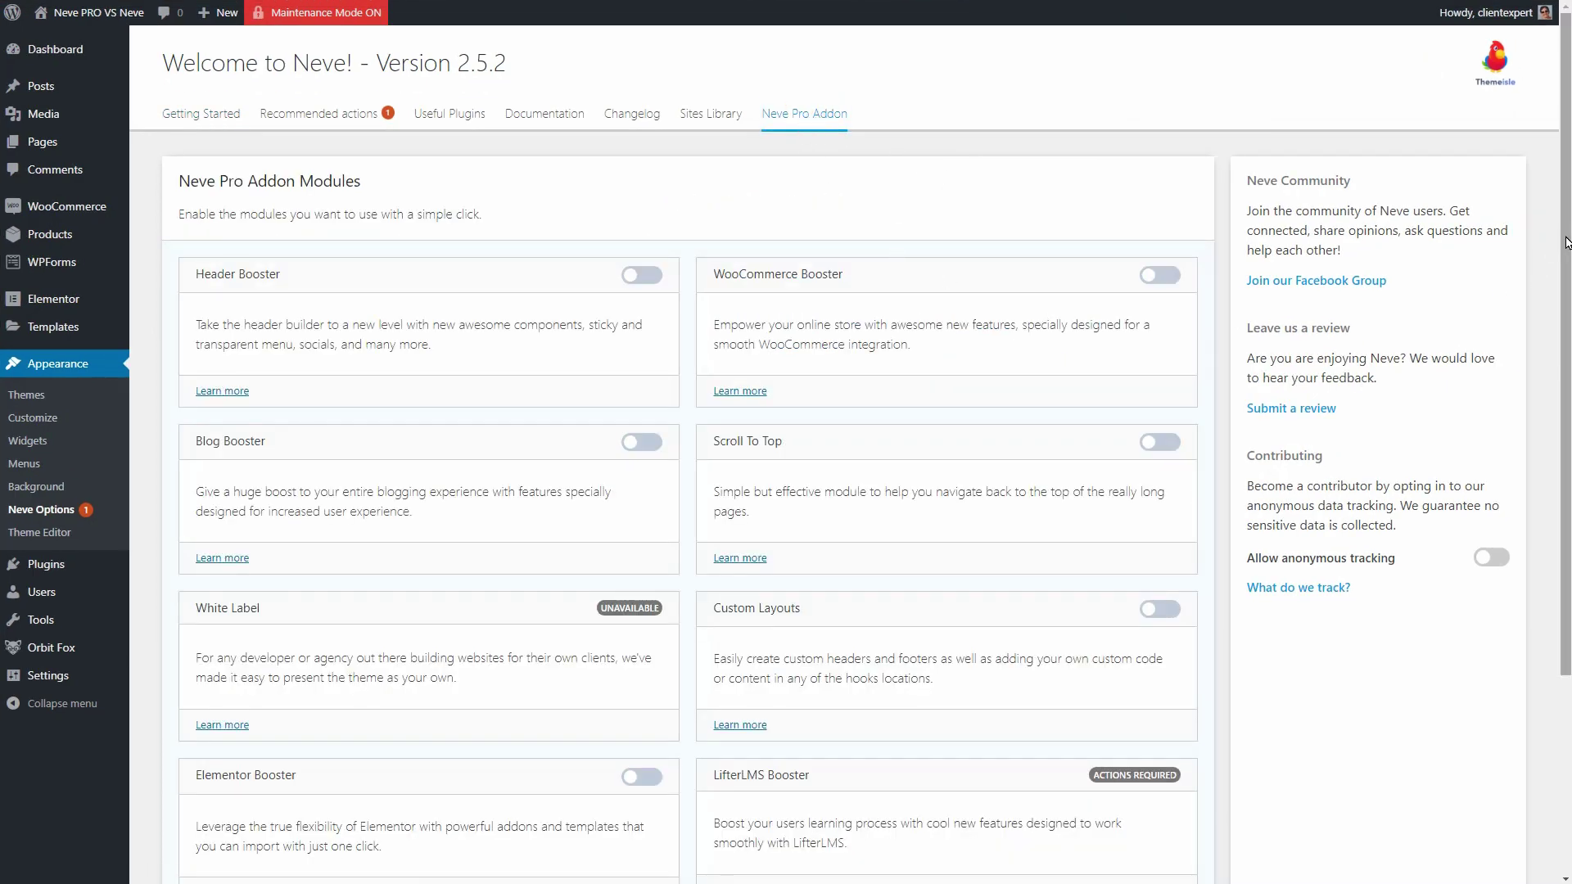
scroll(1567, 242, down, 3)
Step: Open the Neve PRO upgrade page from the White Label module and compare the Personal, Business and Agency plans, including annual and lifetime pricing
mouse_move(419, 409)
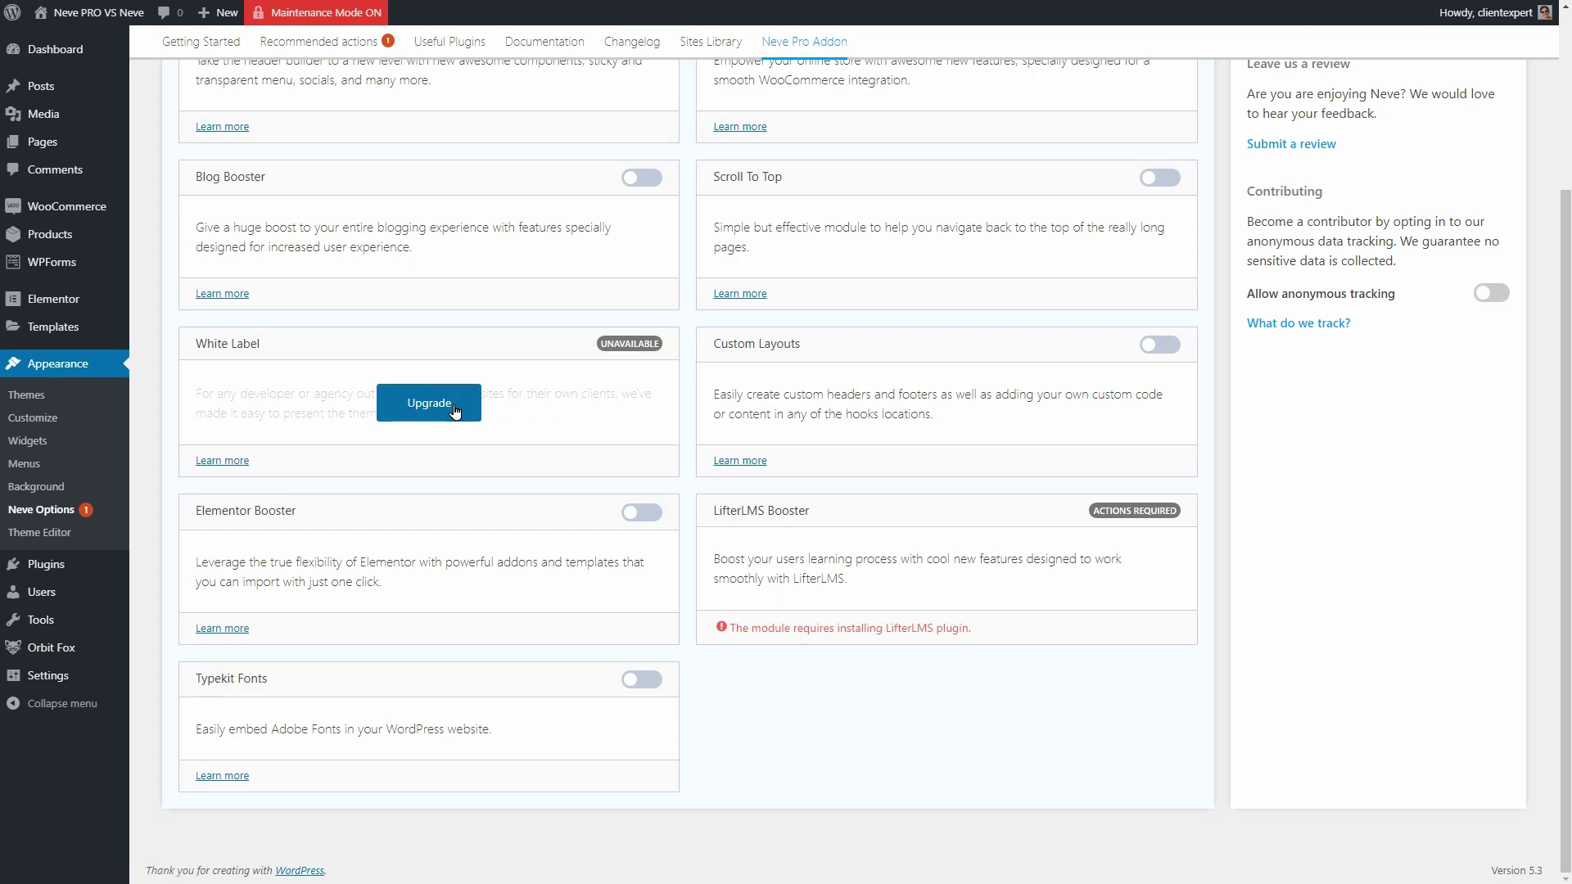
click(446, 419)
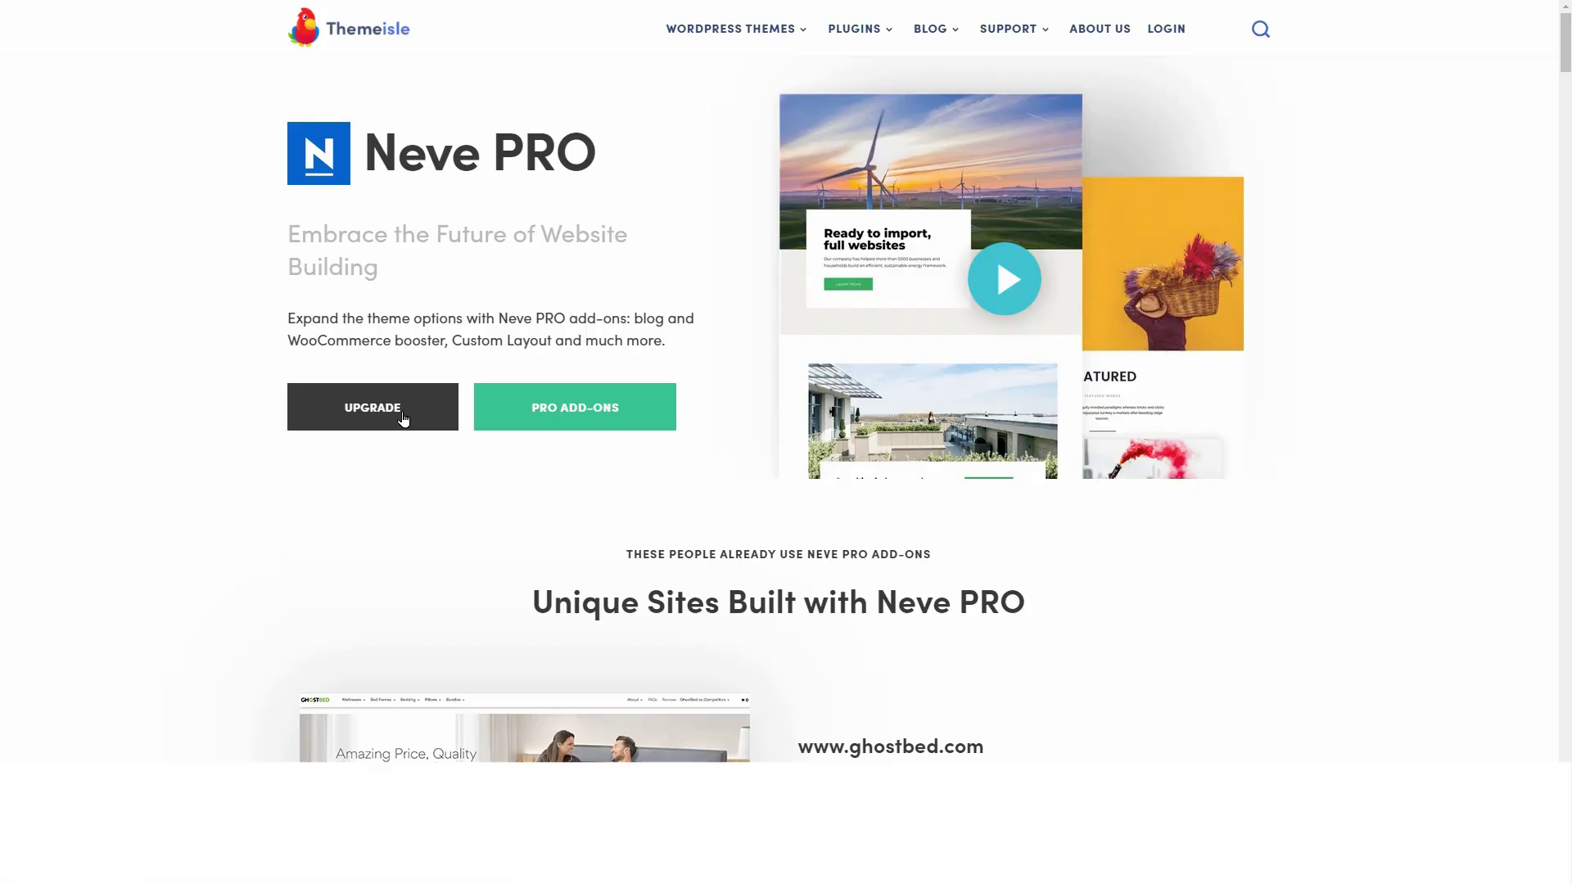
click(403, 414)
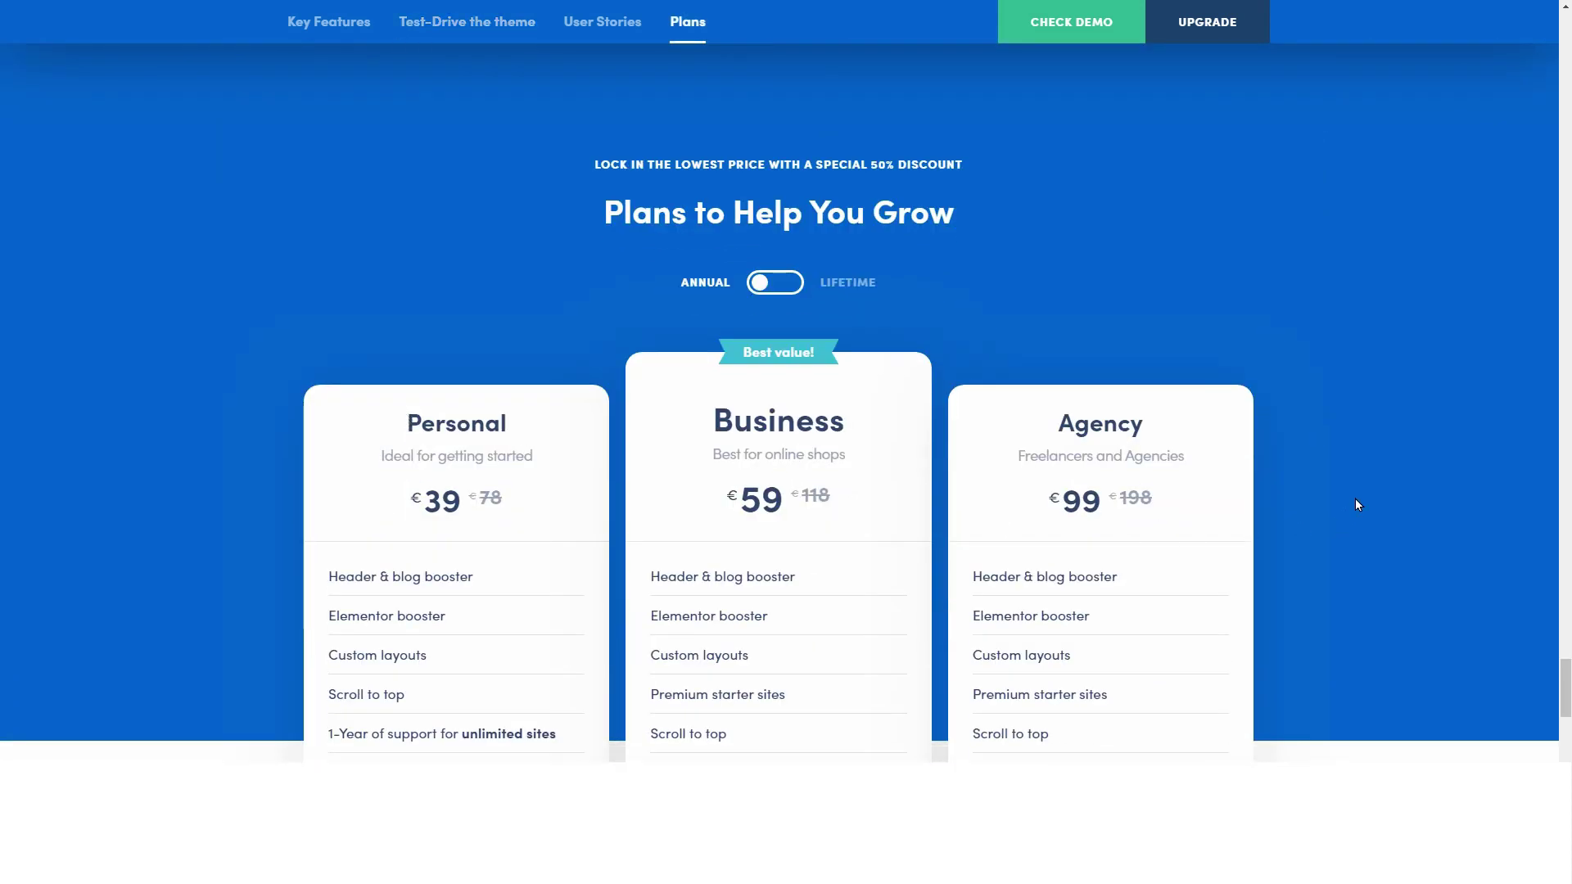
scroll(1355, 504, down, 2)
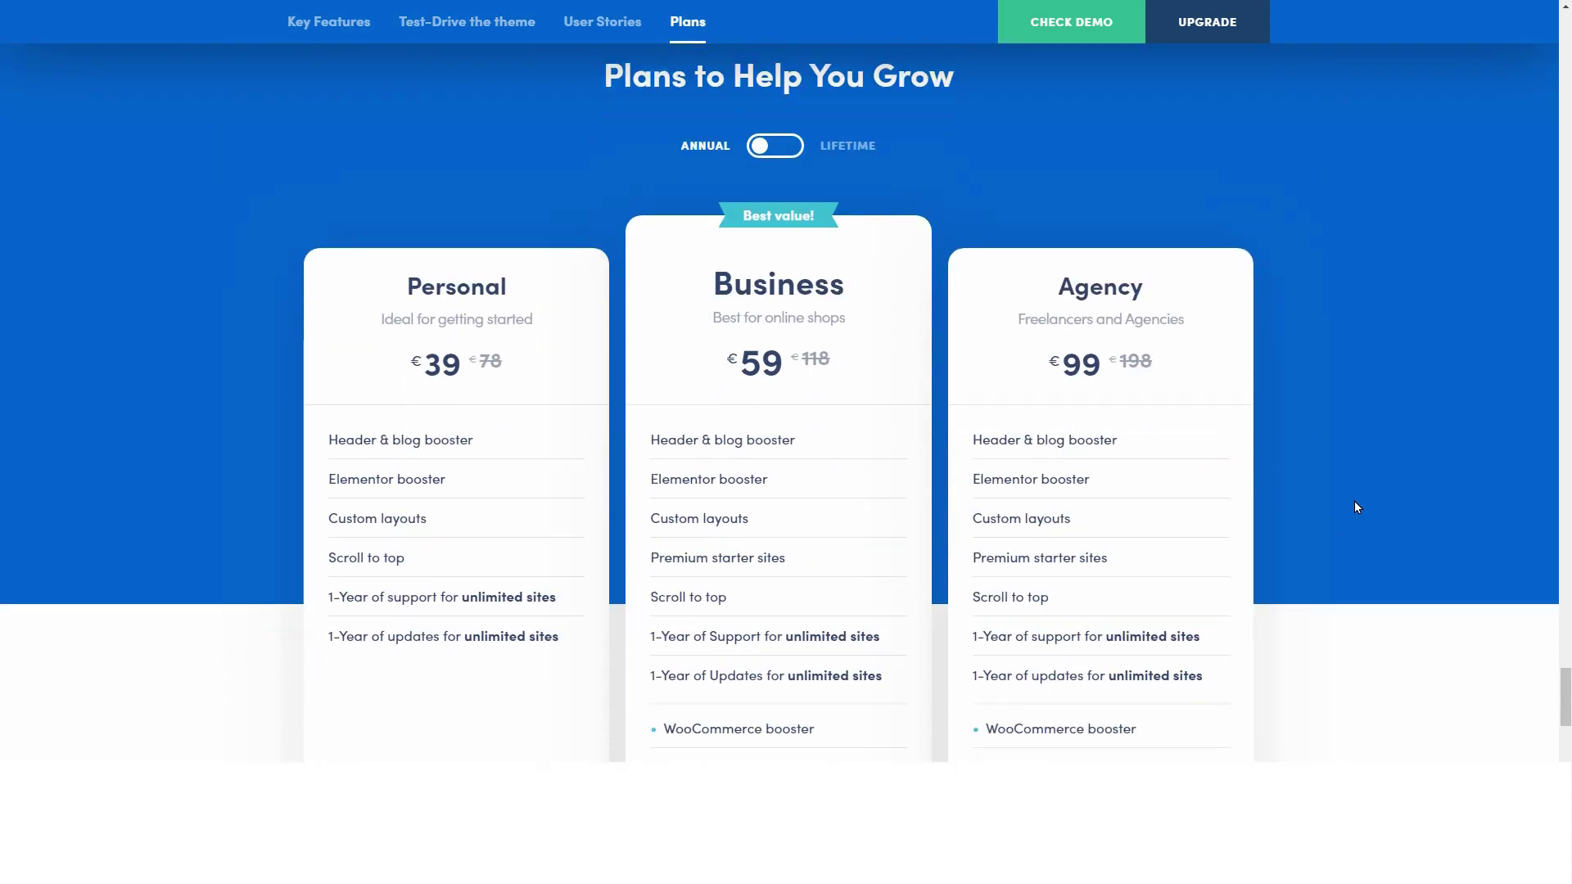
scroll(1354, 502, down, 2)
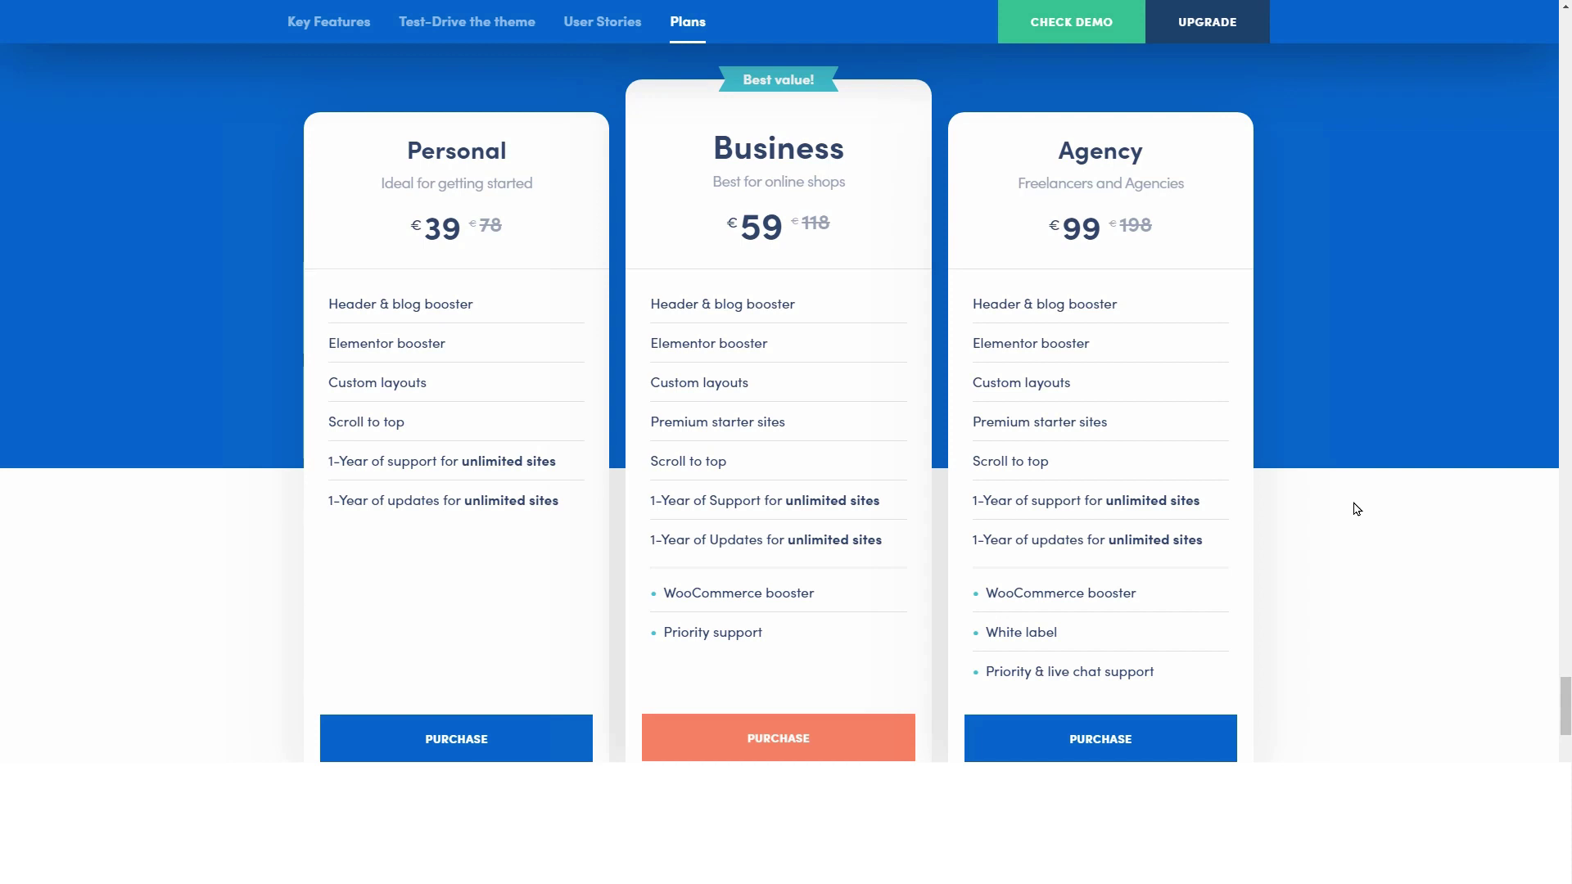
scroll(806, 177, up, 2)
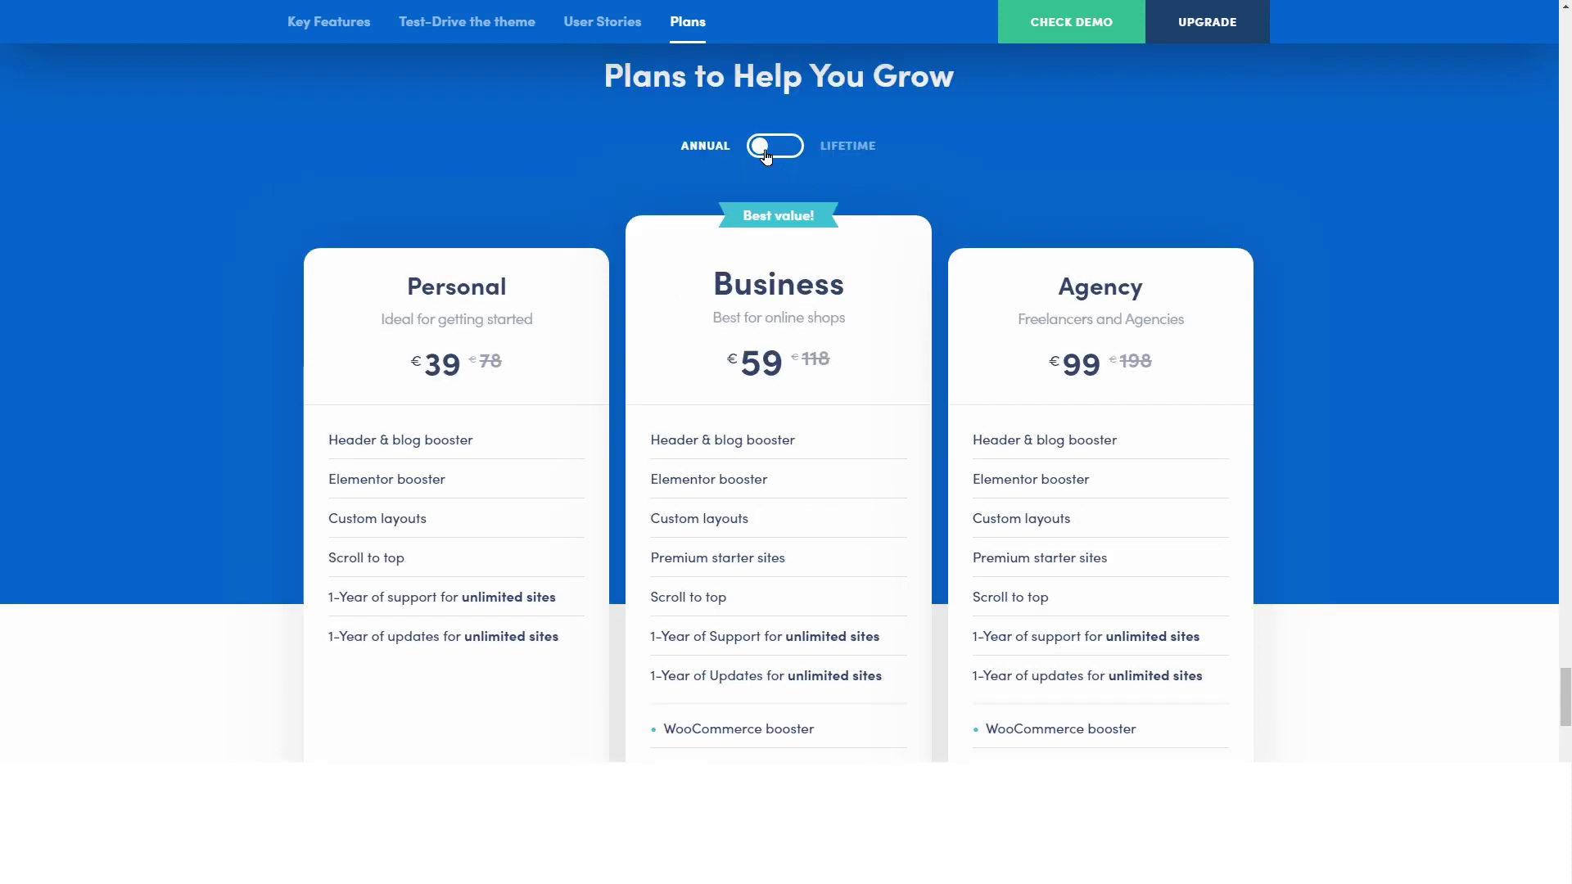
click(765, 154)
click(790, 155)
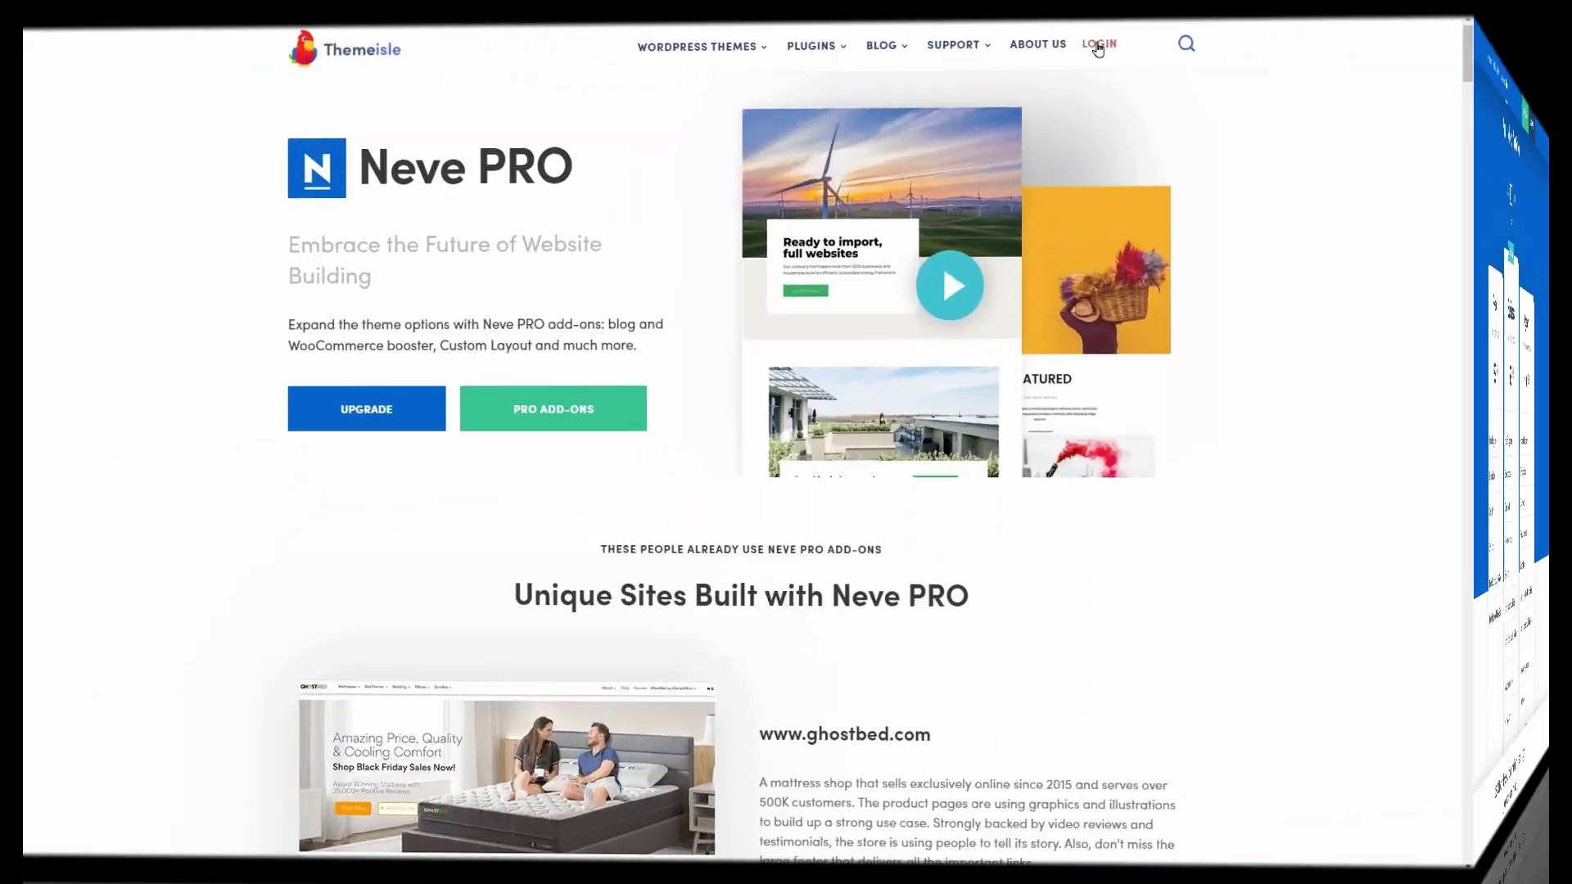
Step: Log in to the Themeisle account with the filled-in credentials
click(1097, 46)
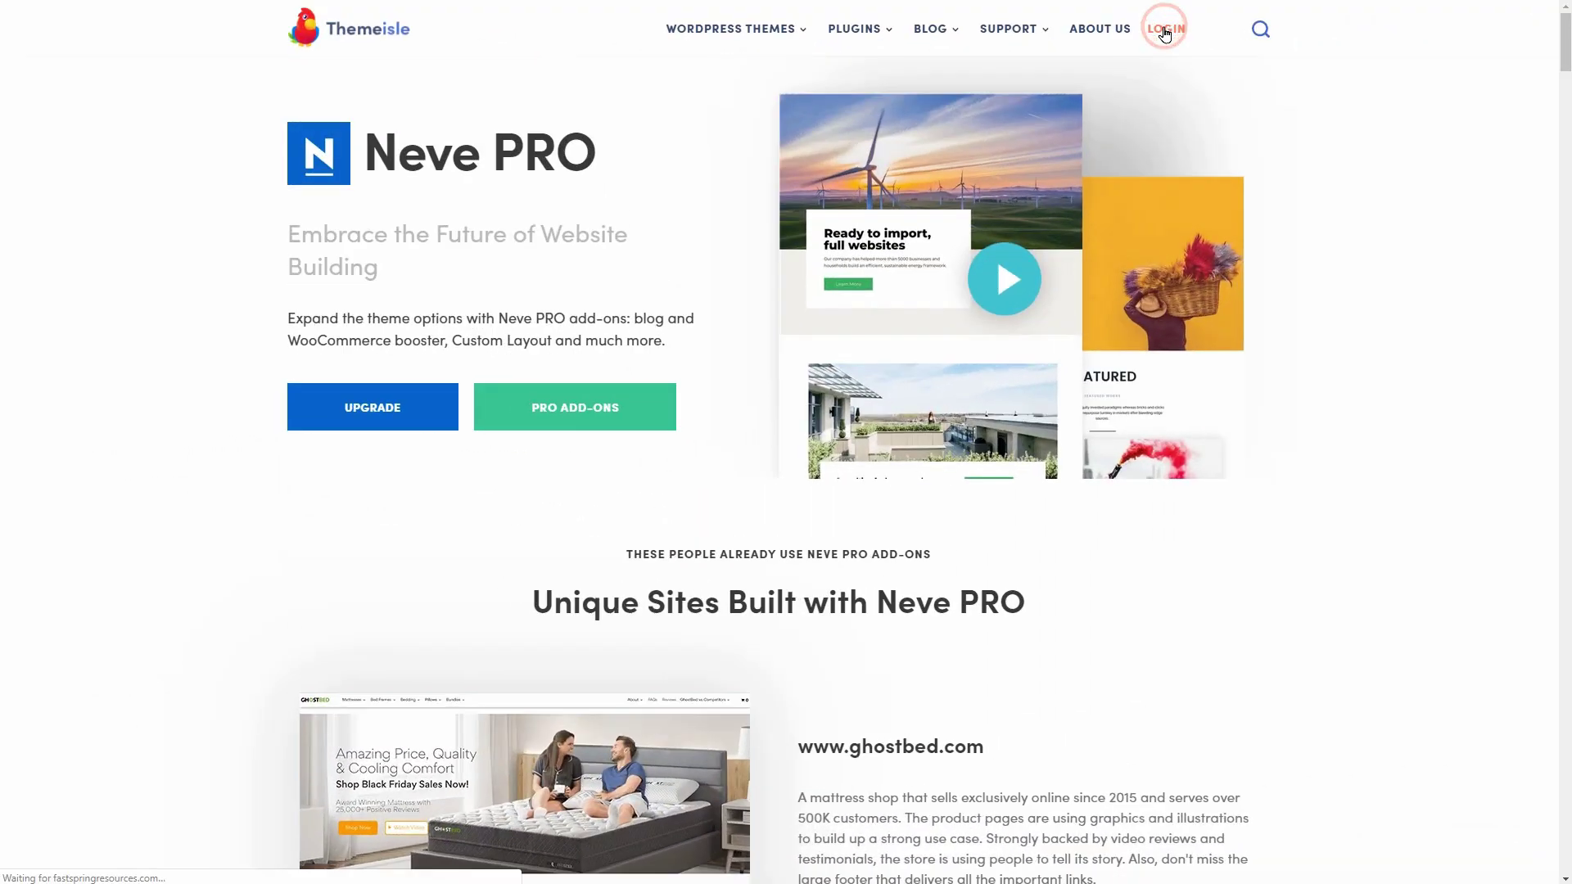
click(728, 632)
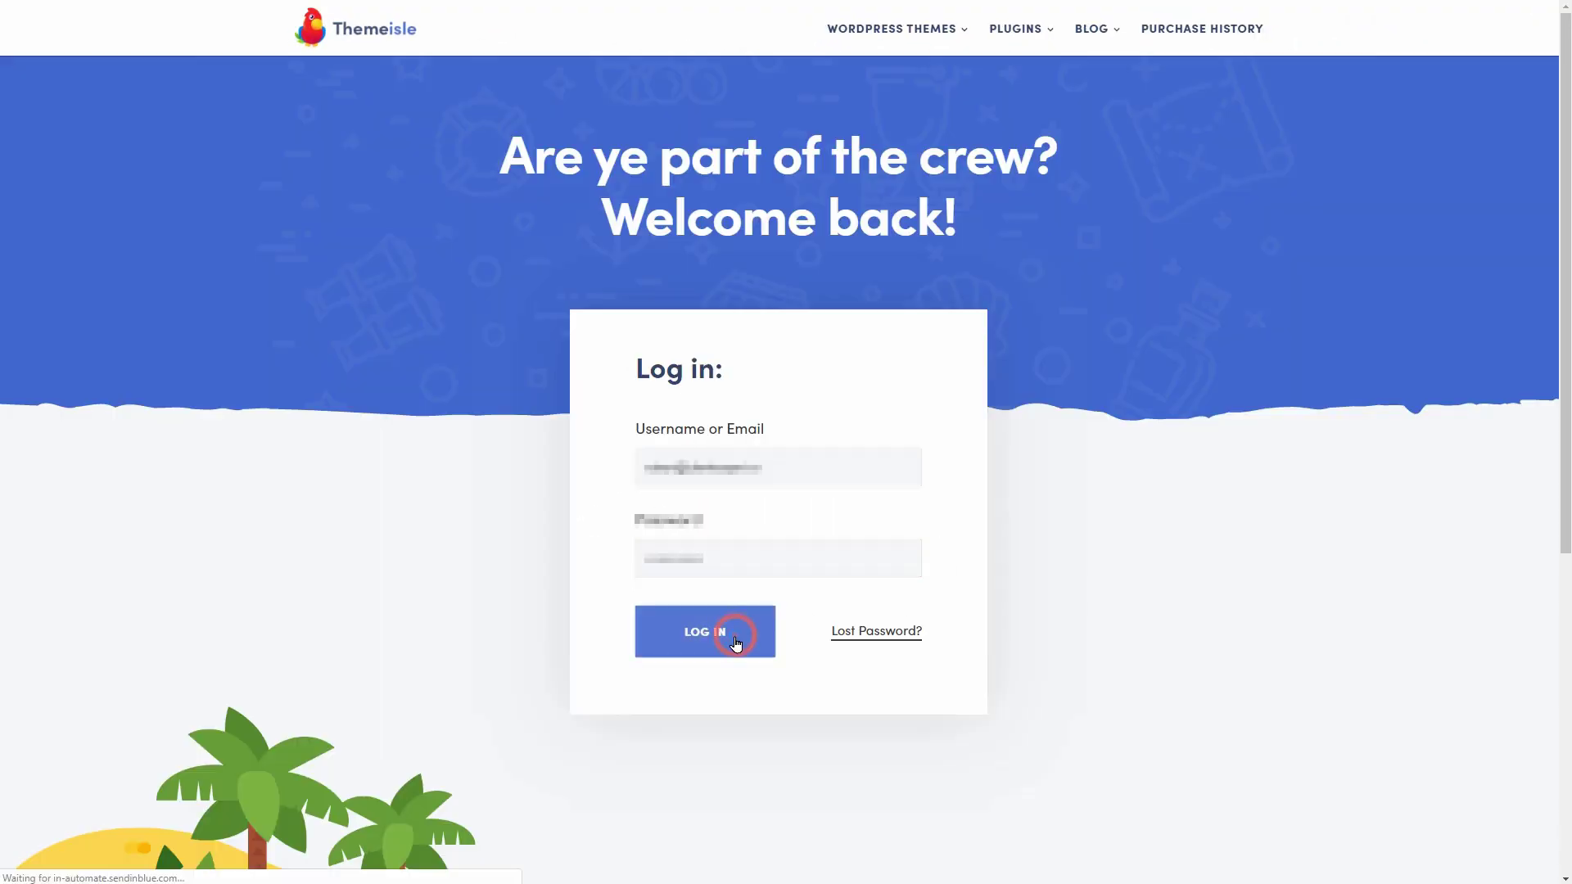
Step: Search the purchase history downloads for "neve" and download the Neve Pro (Plugin) package
click(1006, 492)
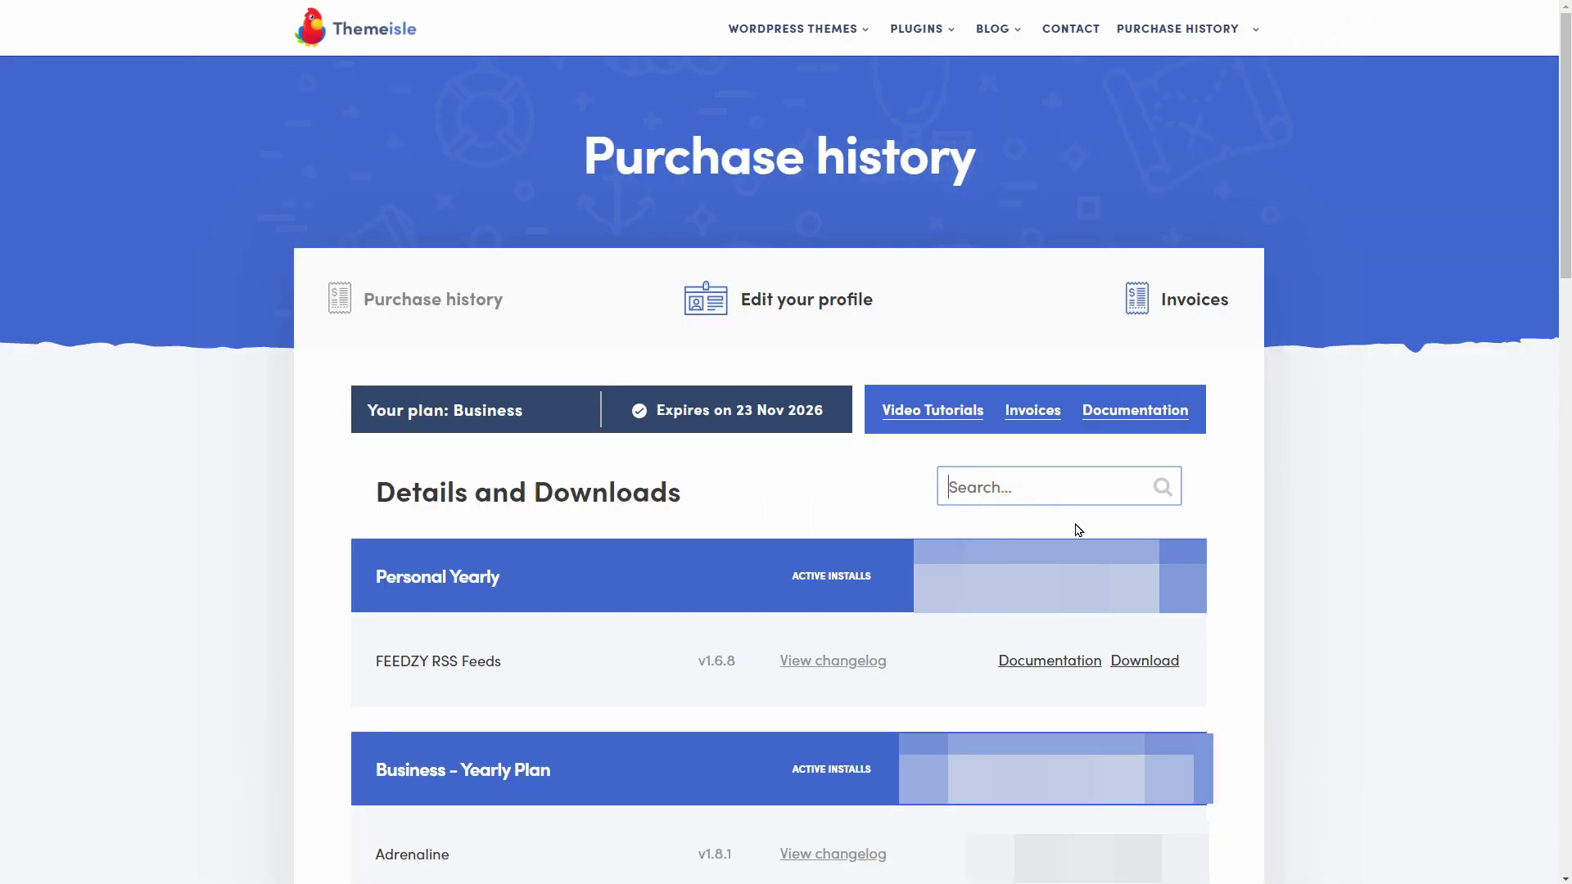
text(neve)
key(ctrl+plus)
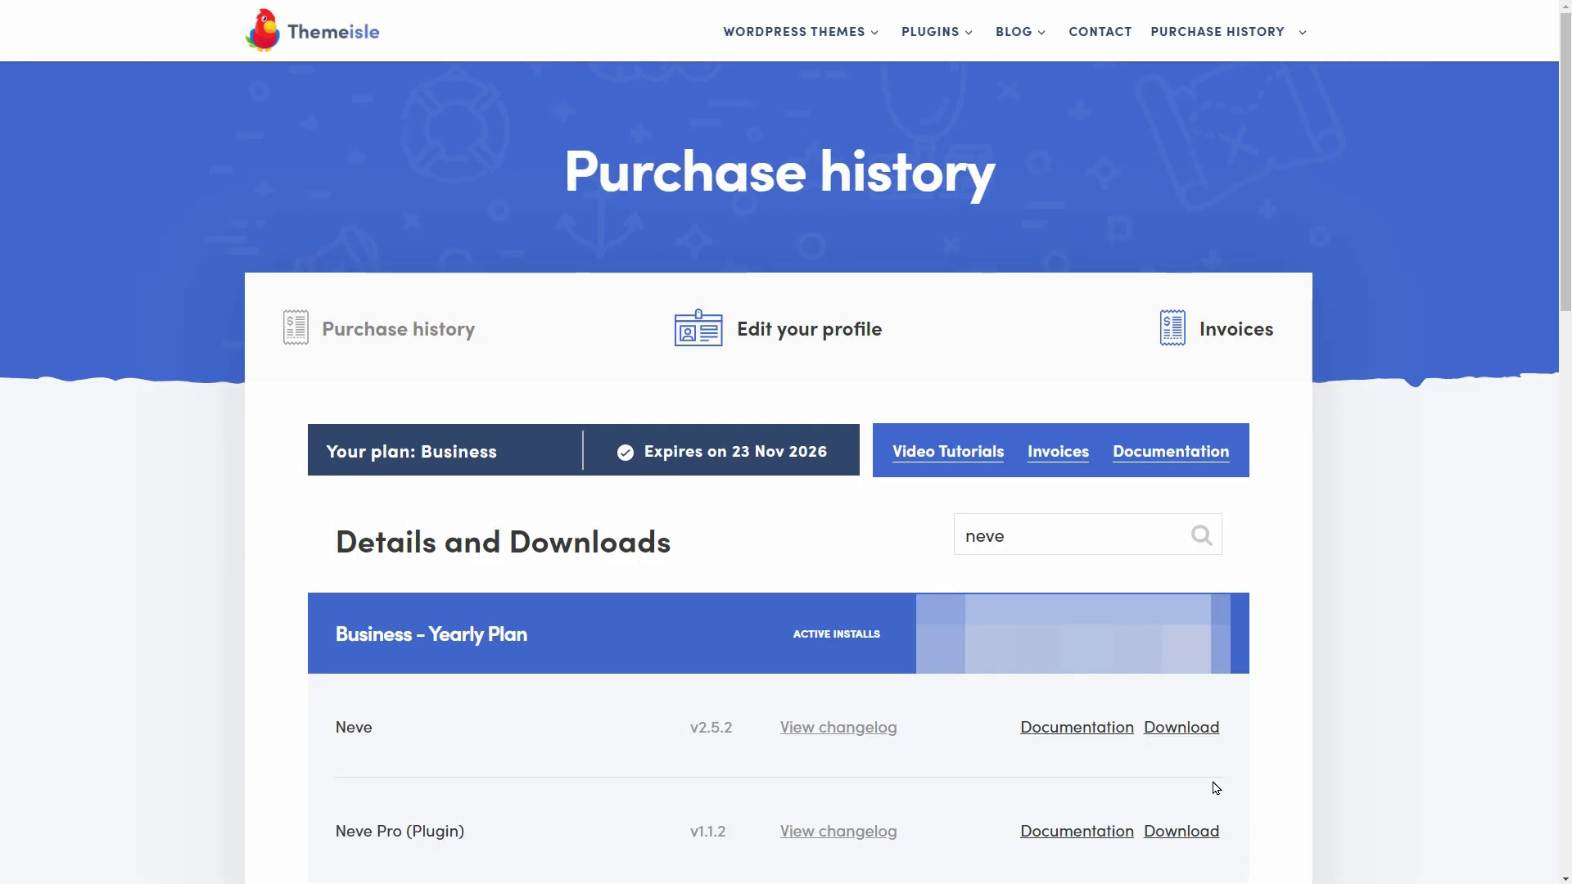
click(1182, 833)
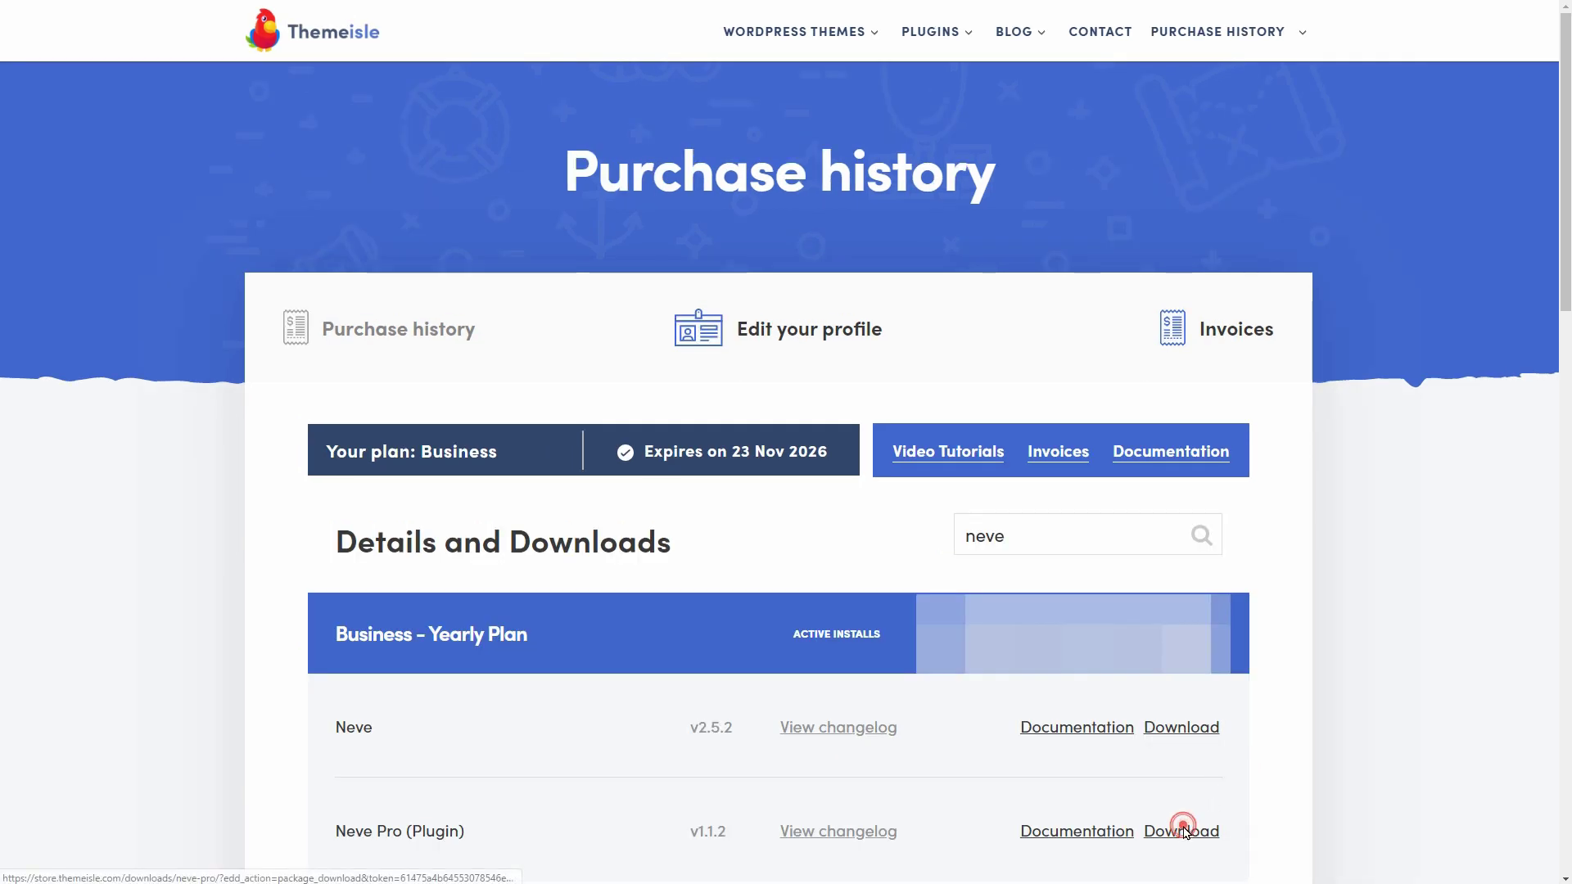
click(1066, 608)
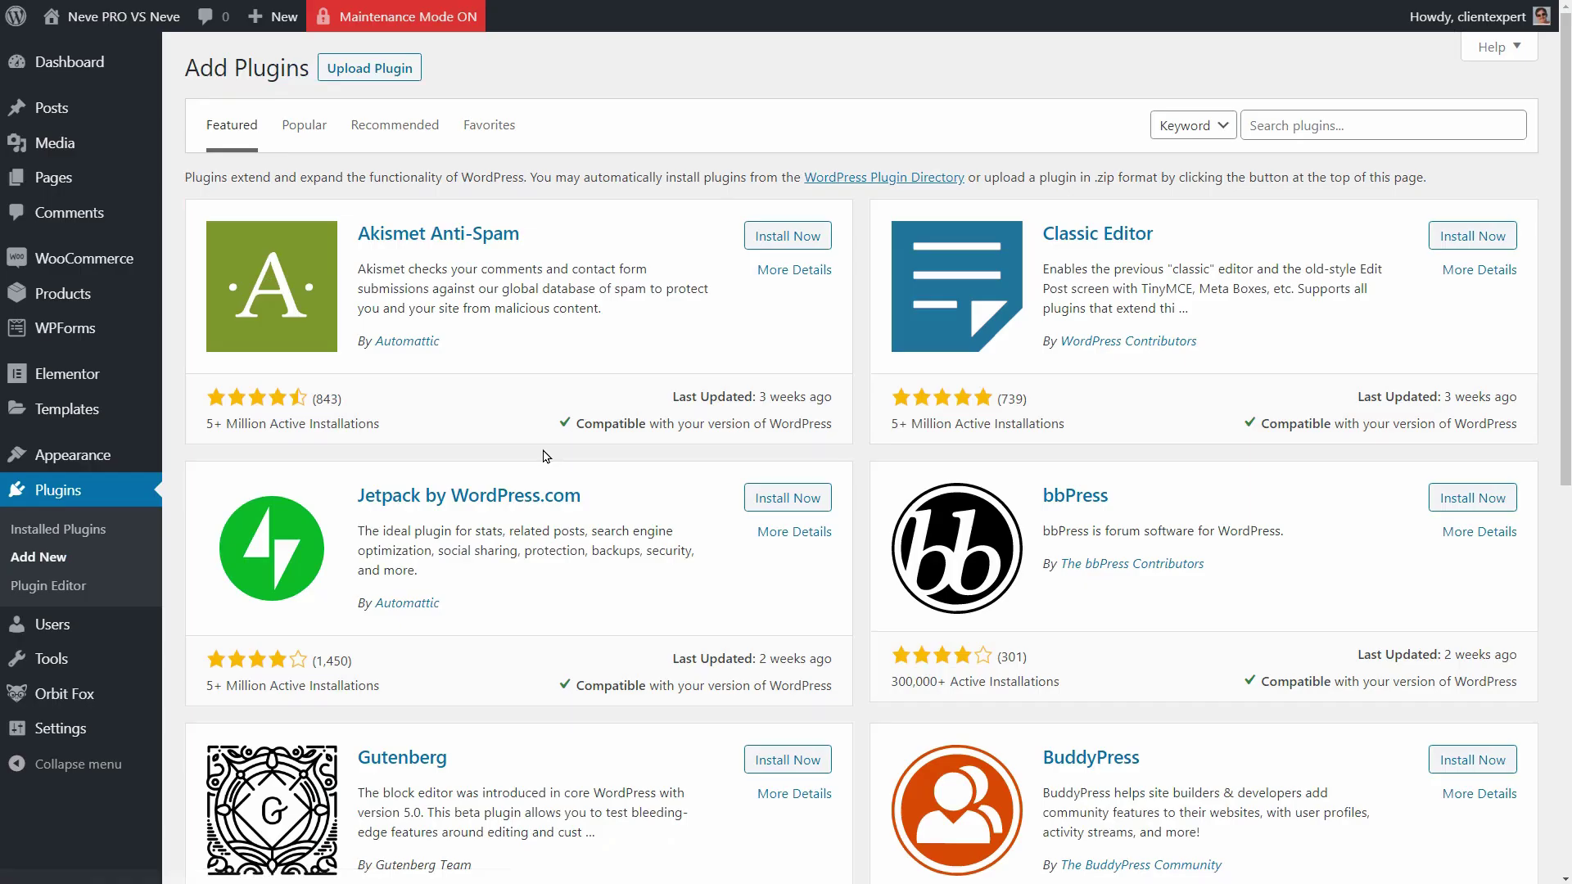
Step: Upload neve-pro-plugin.zip as a new plugin, install it and activate it
click(407, 82)
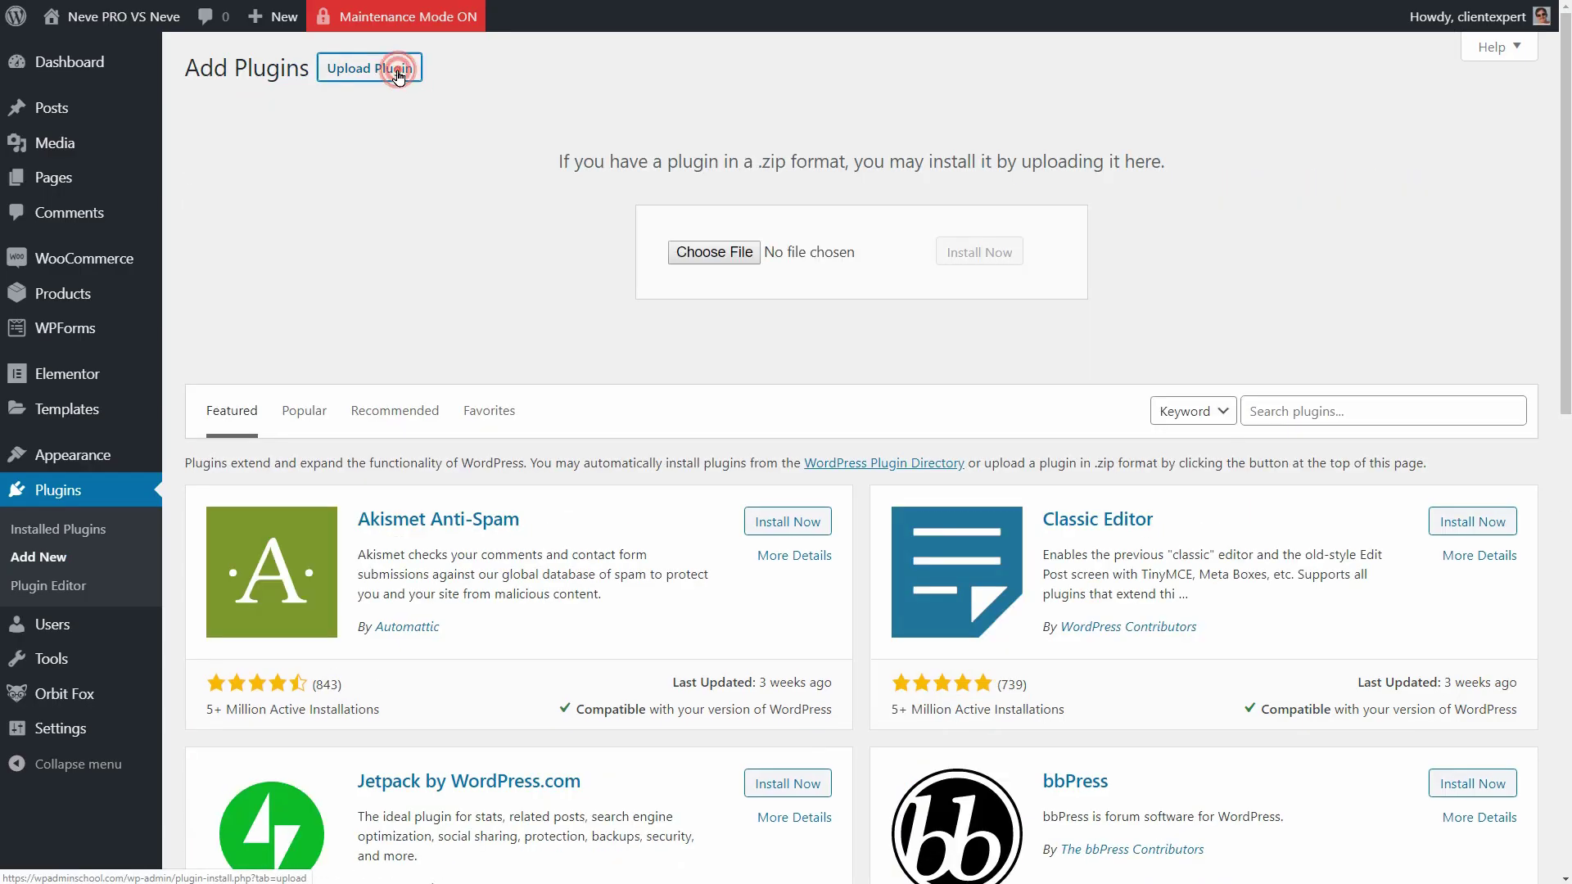
click(695, 255)
click(672, 431)
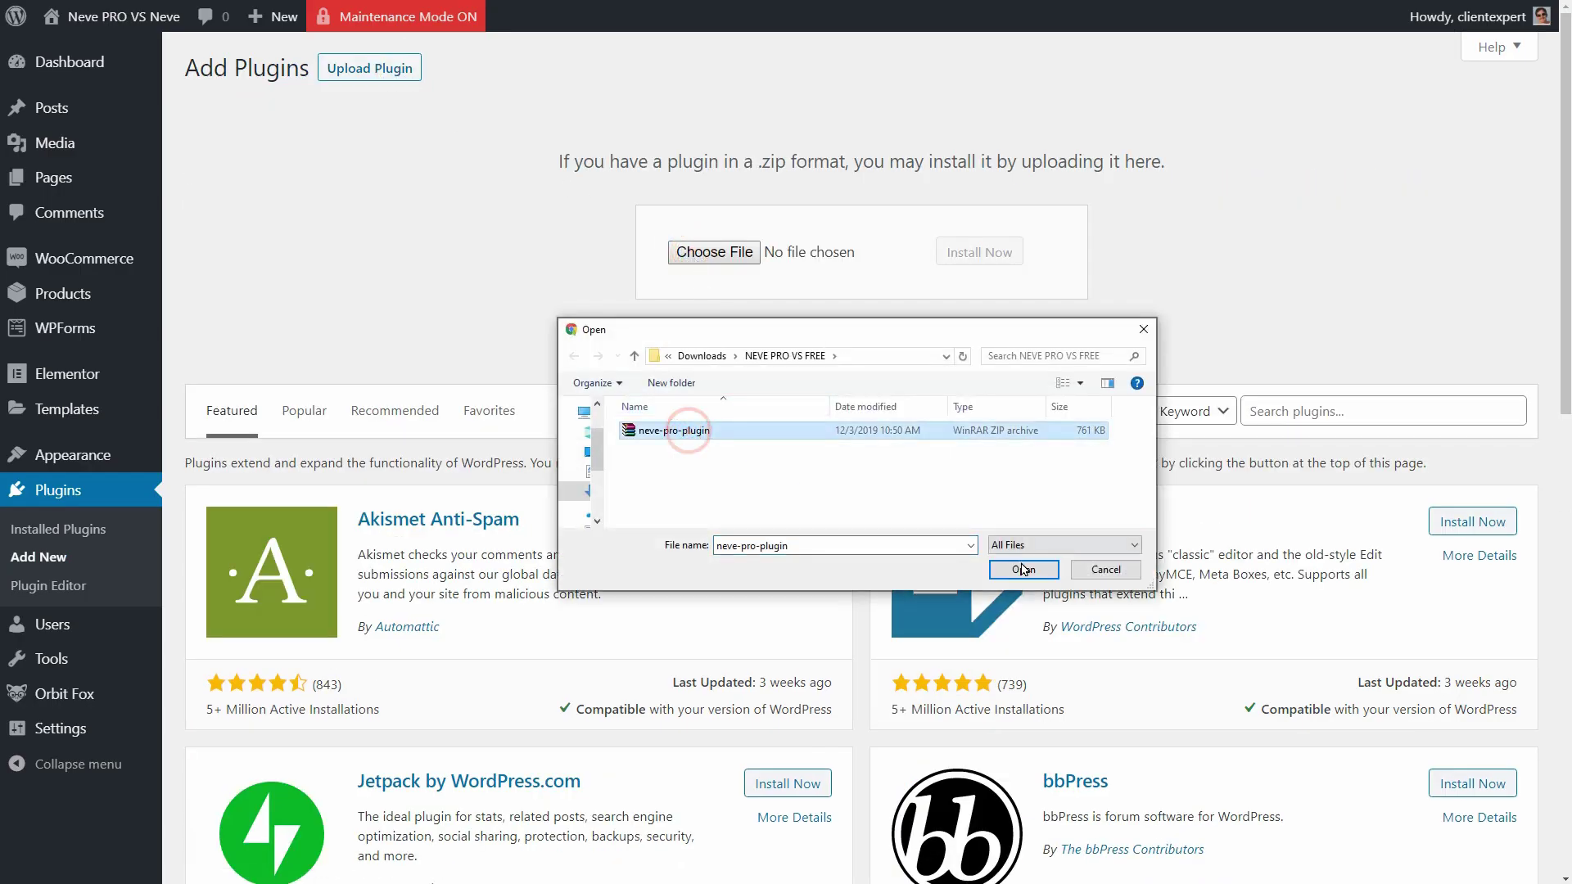
click(1035, 569)
click(979, 251)
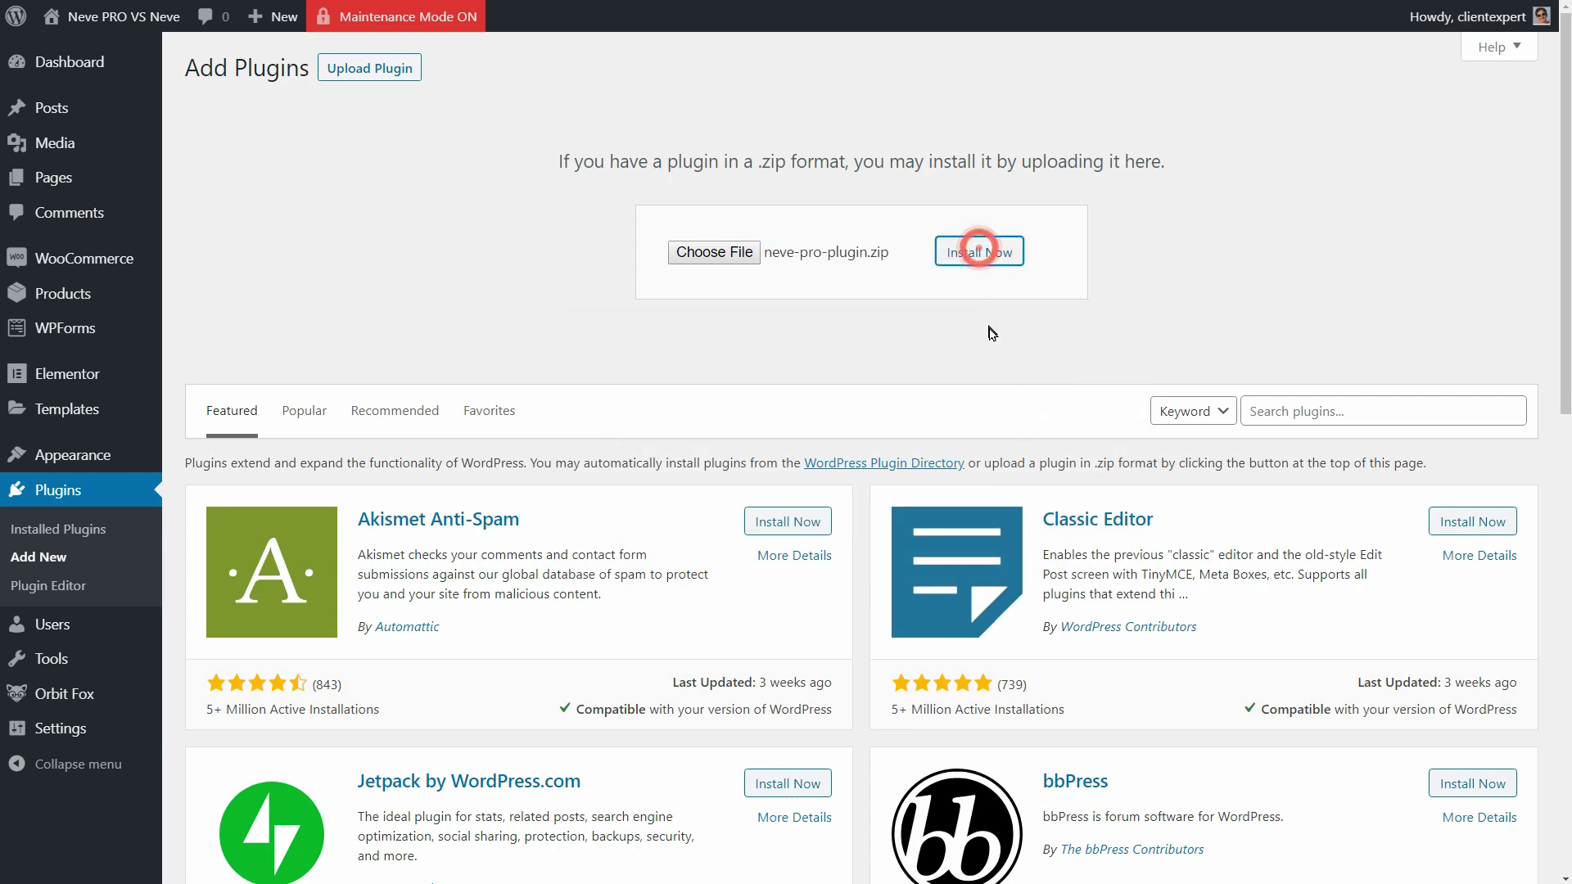
click(289, 214)
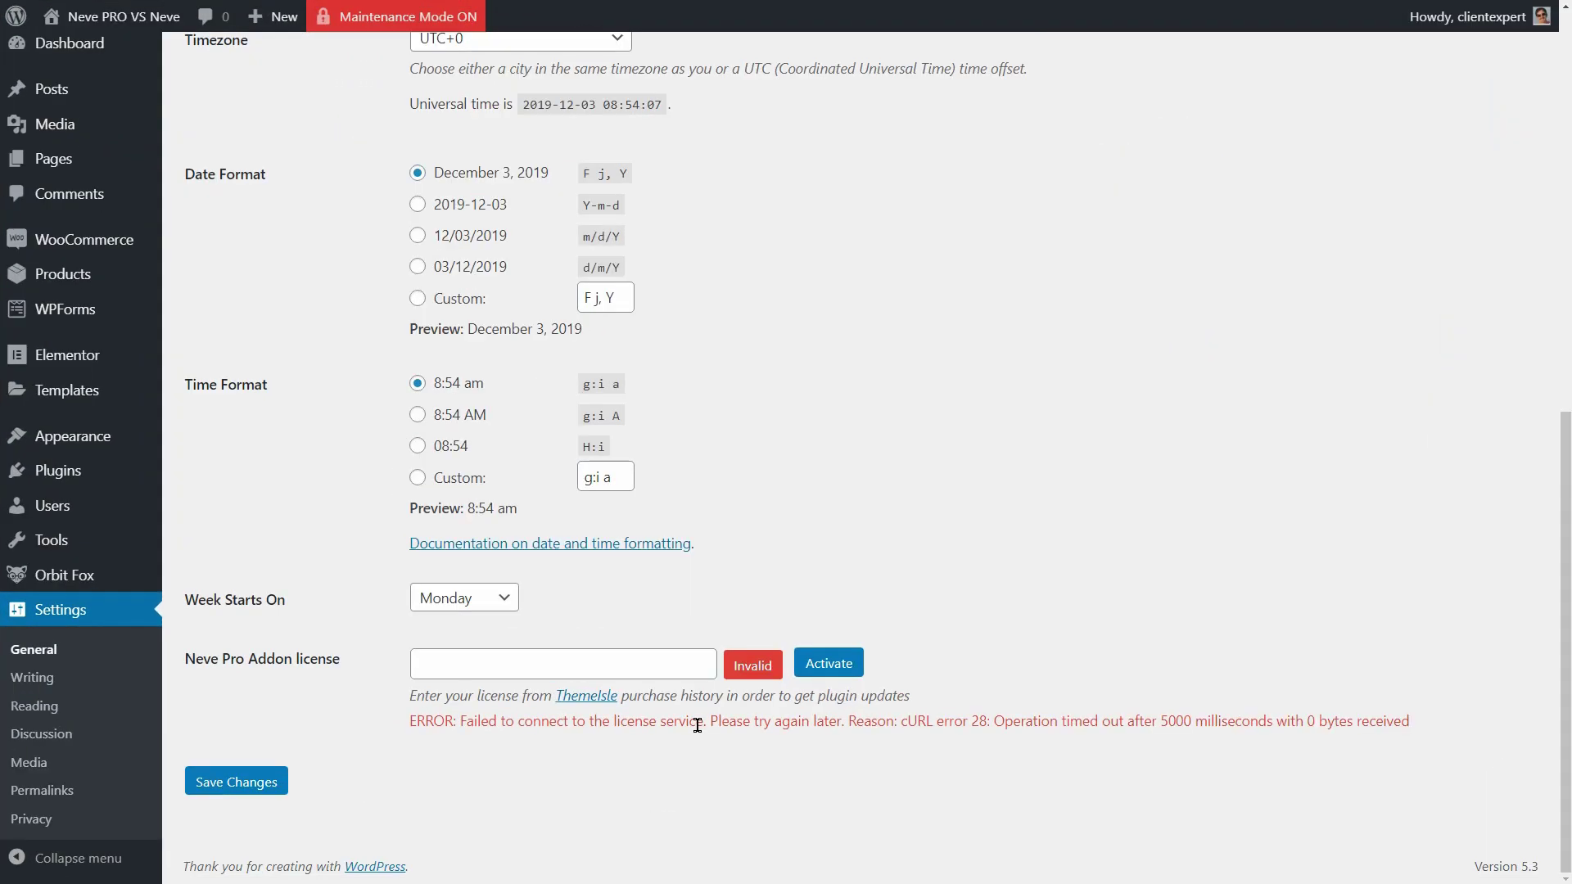
Step: Copy the Business - Yearly Plan license key from the purchase history, paste it into the Neve Pro Addon license field, activate it and save the settings
click(519, 665)
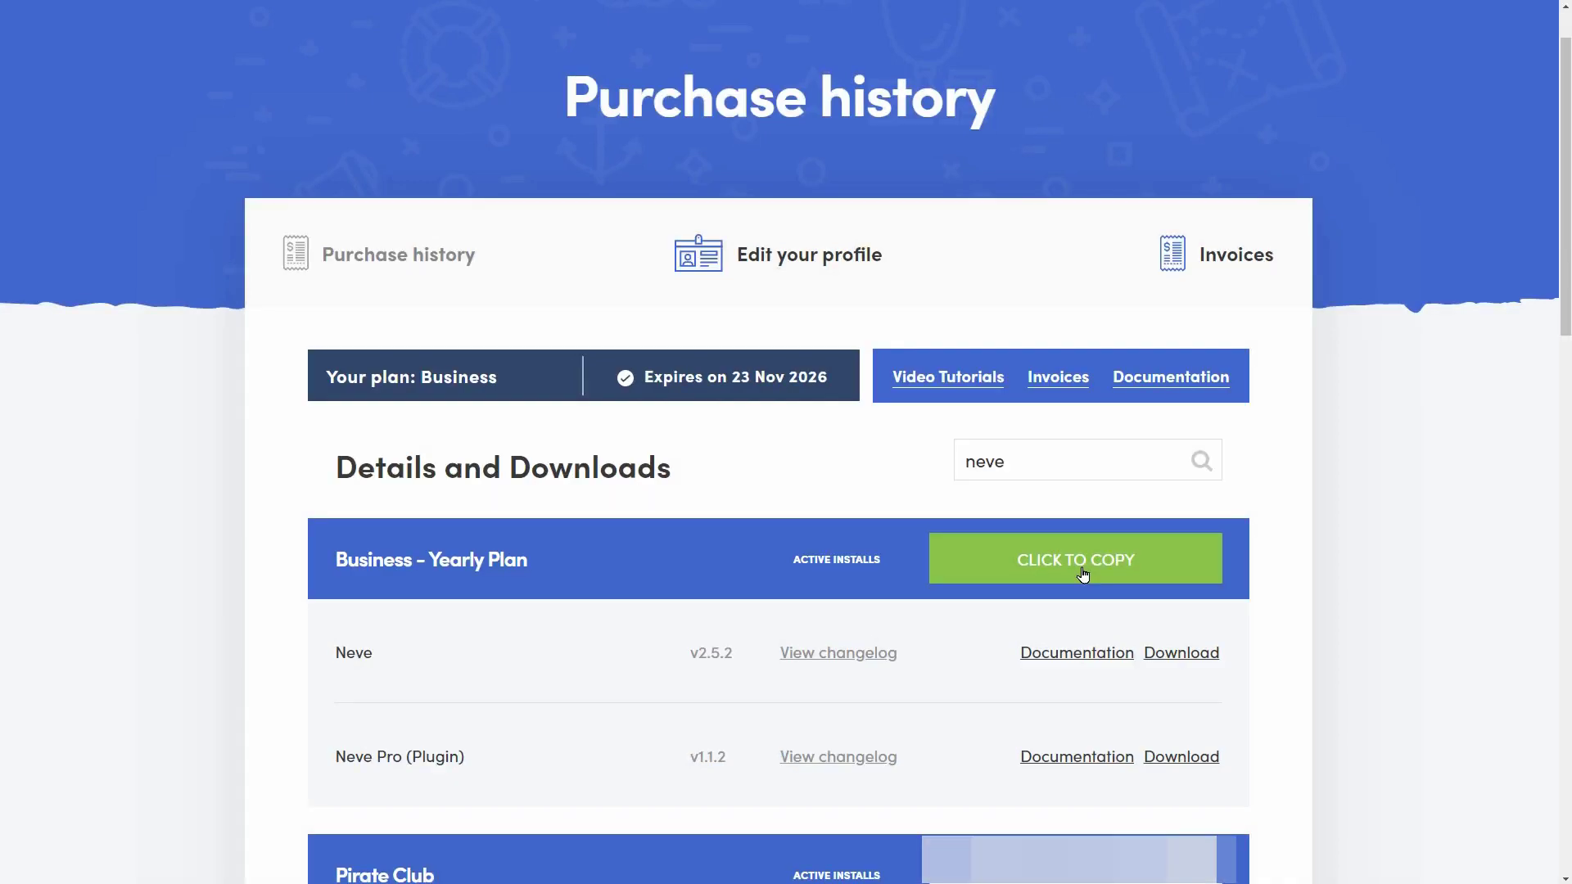
click(1083, 574)
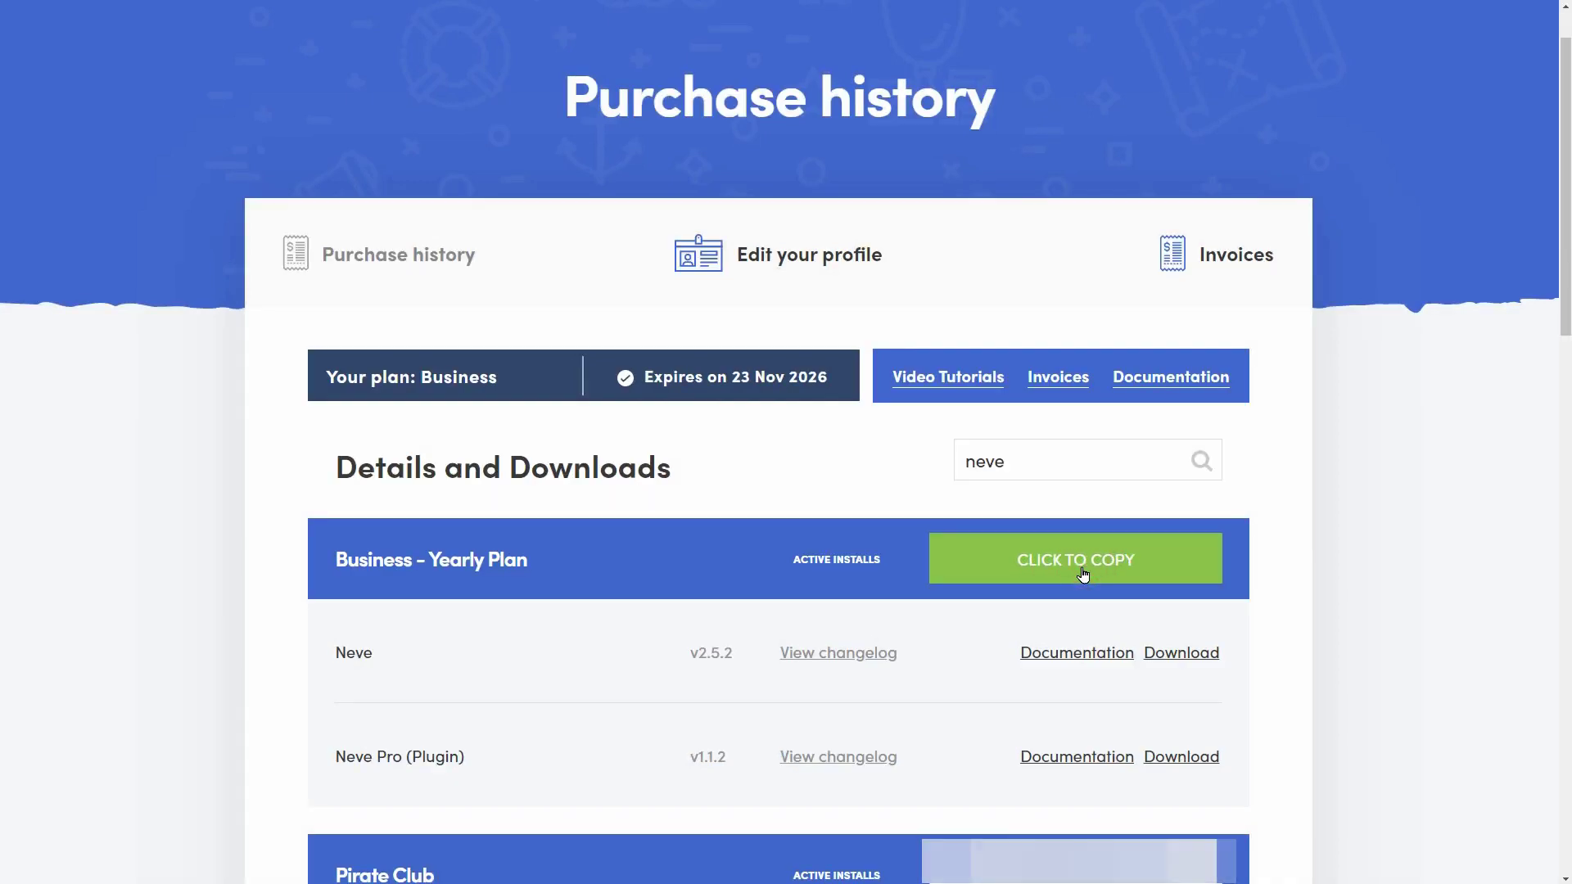
right_click(515, 661)
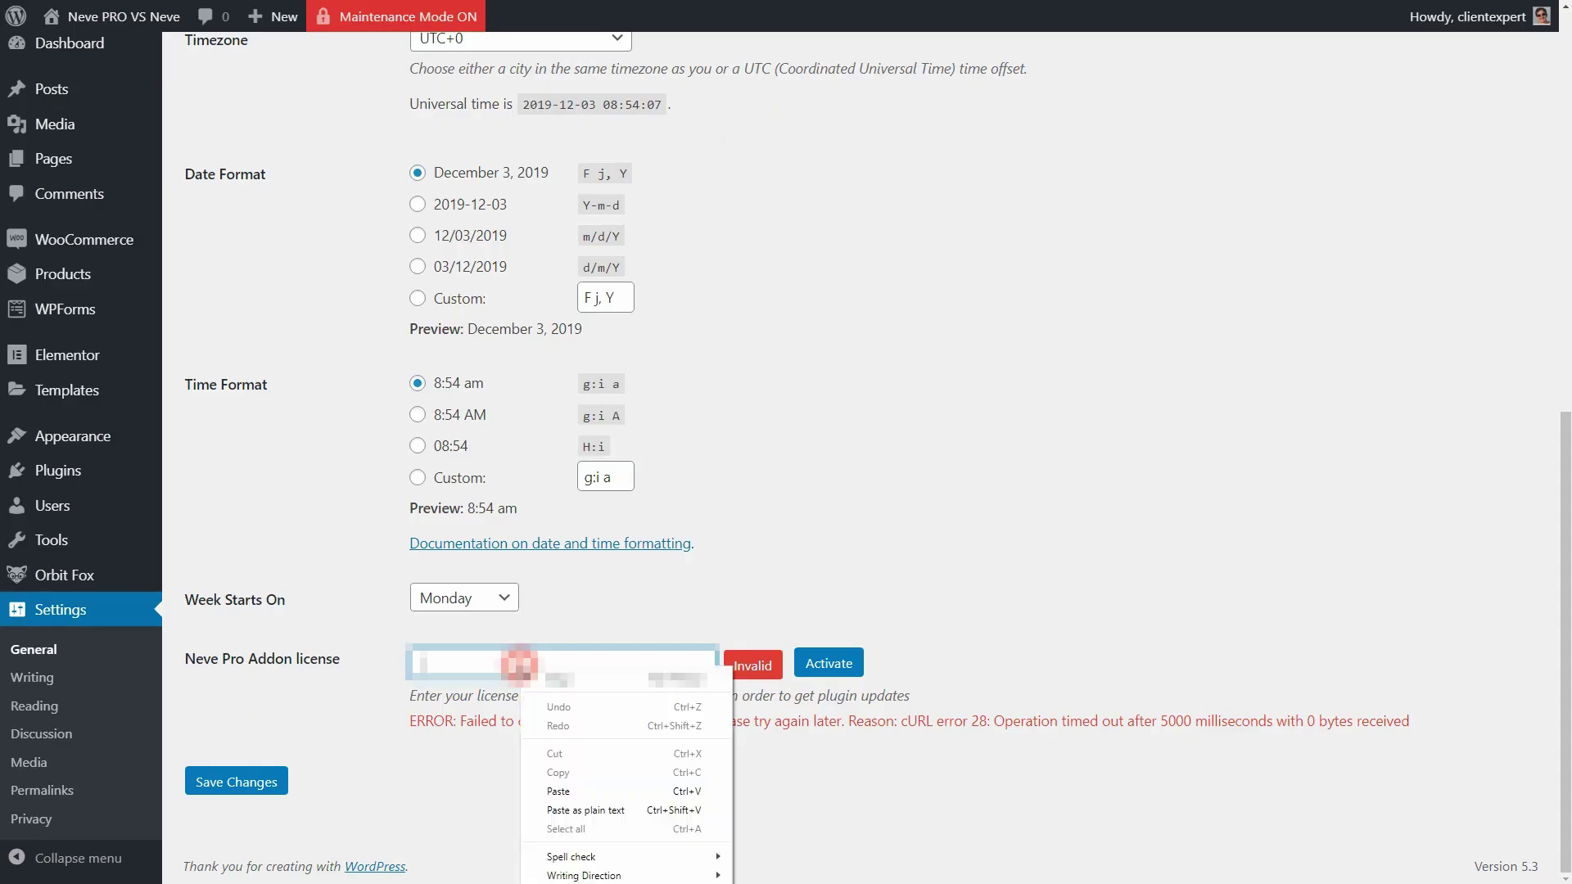
click(583, 792)
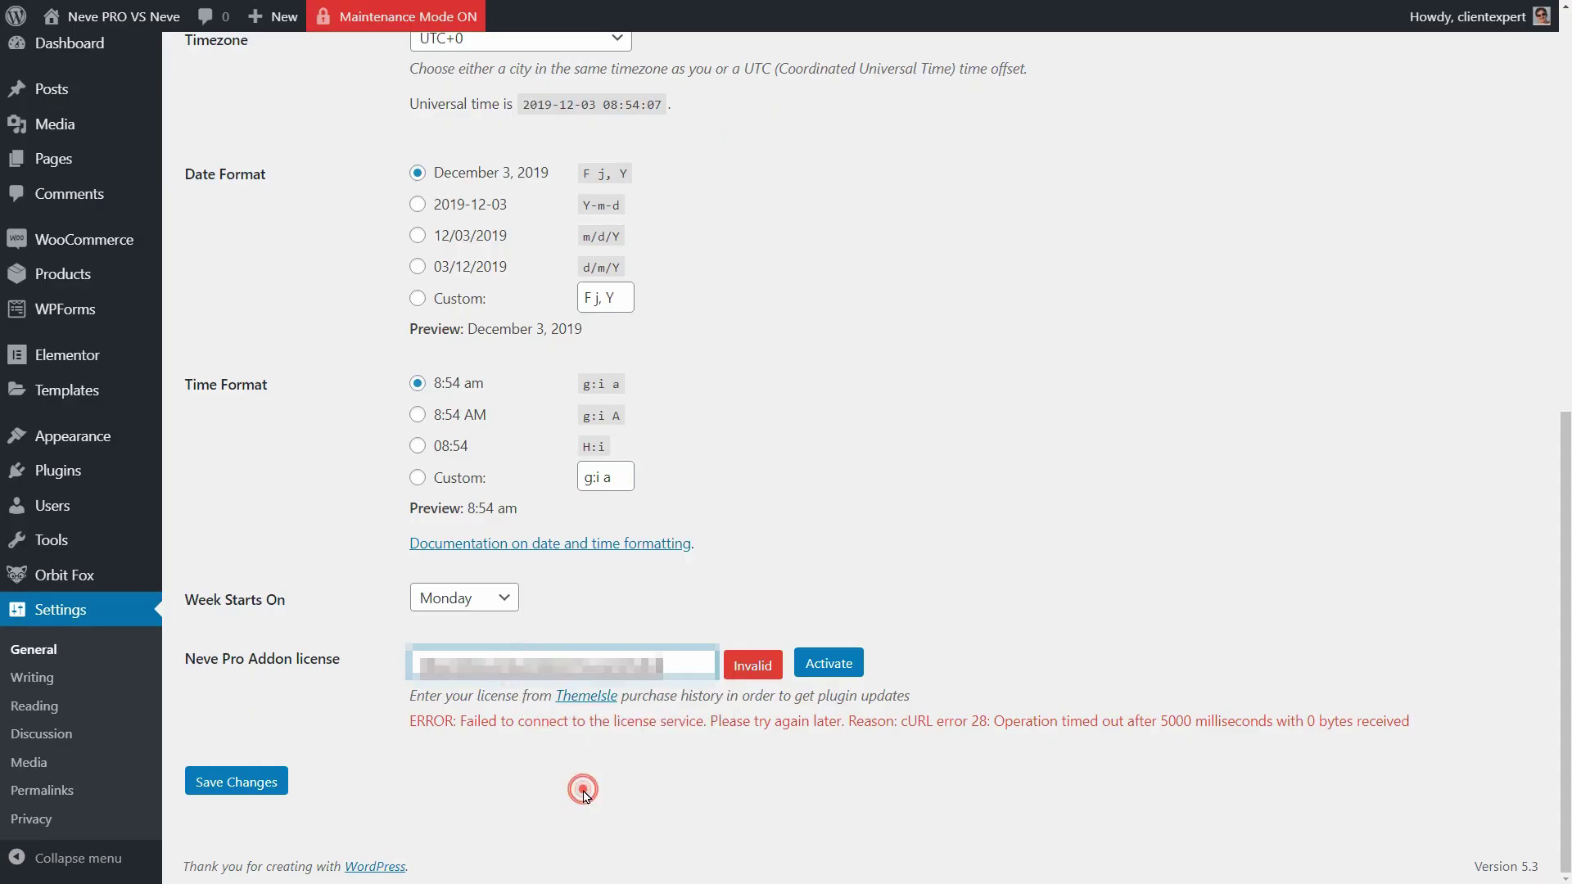
click(825, 668)
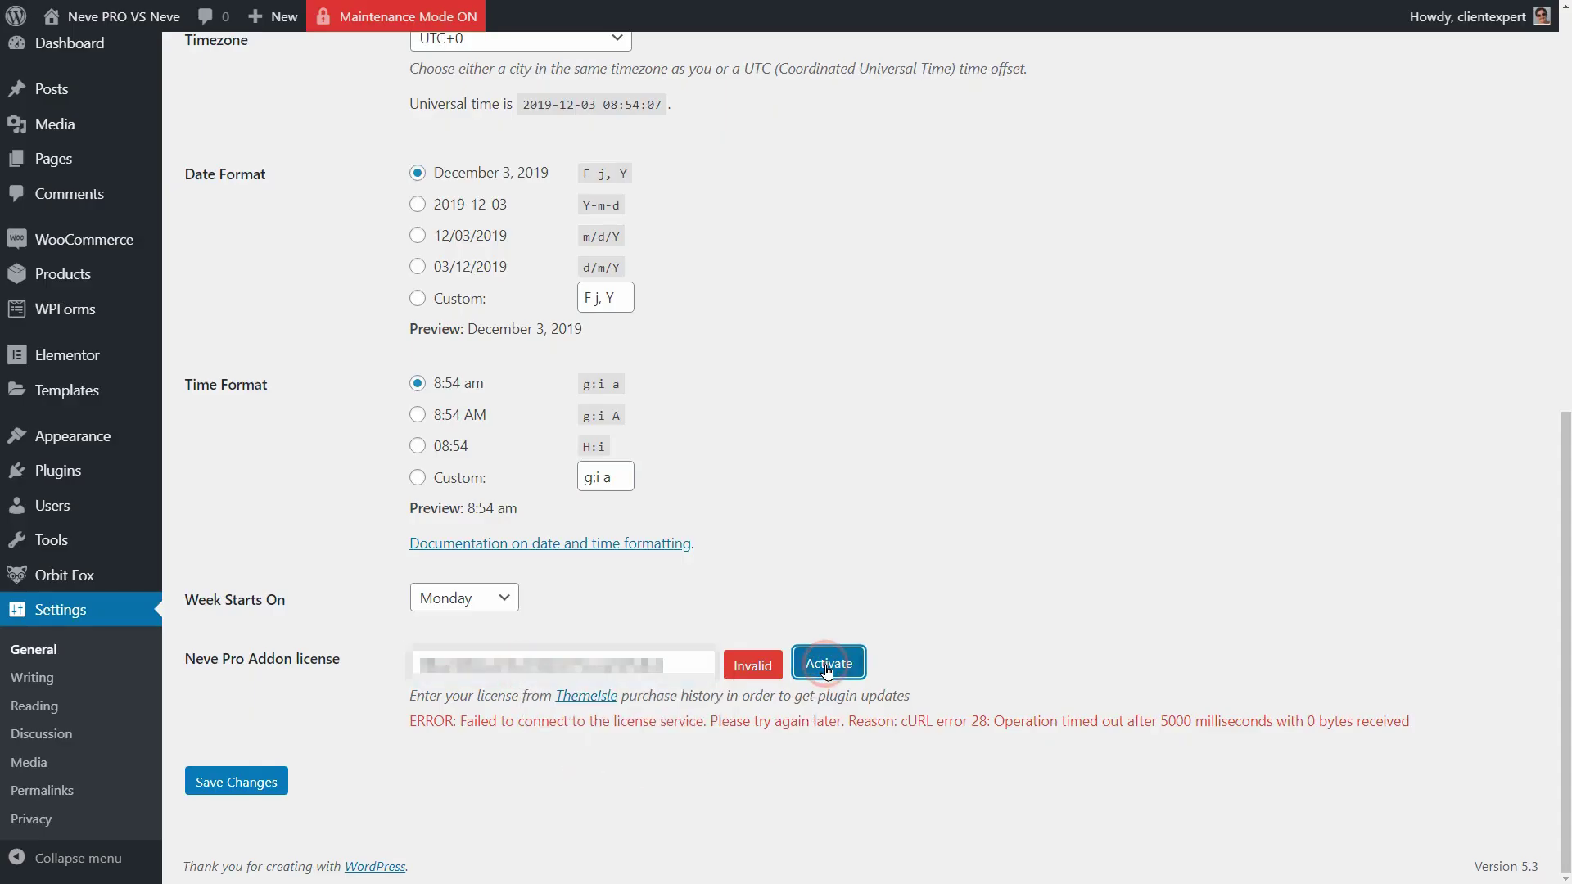
click(270, 793)
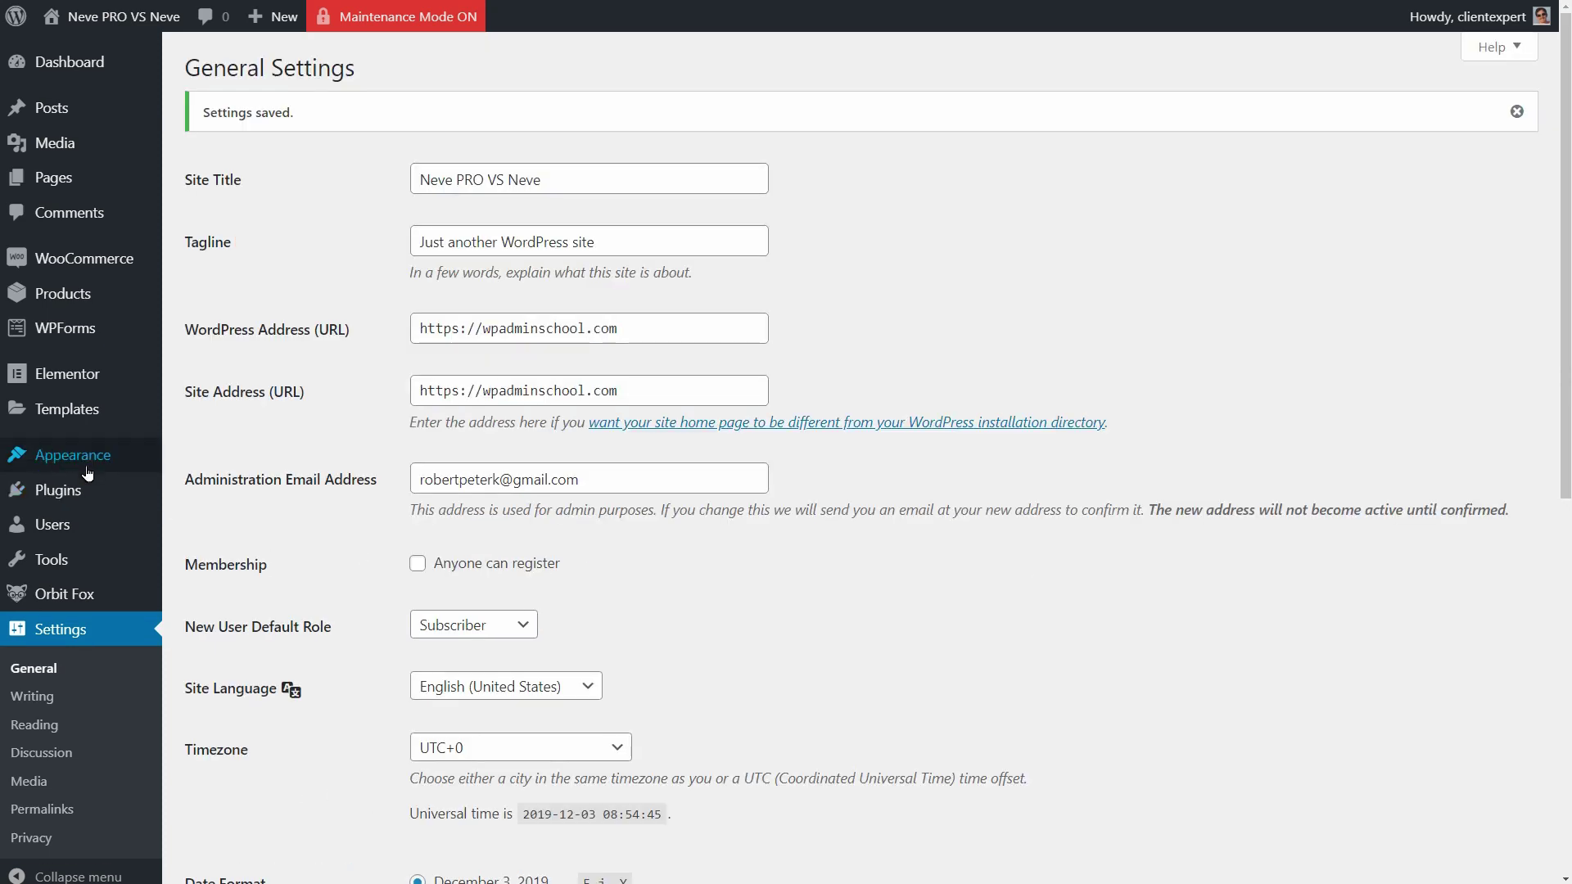
Step: Add a Search Form component to the Header Bottom row in the Customizer's header builder
mouse_move(73, 455)
click(205, 491)
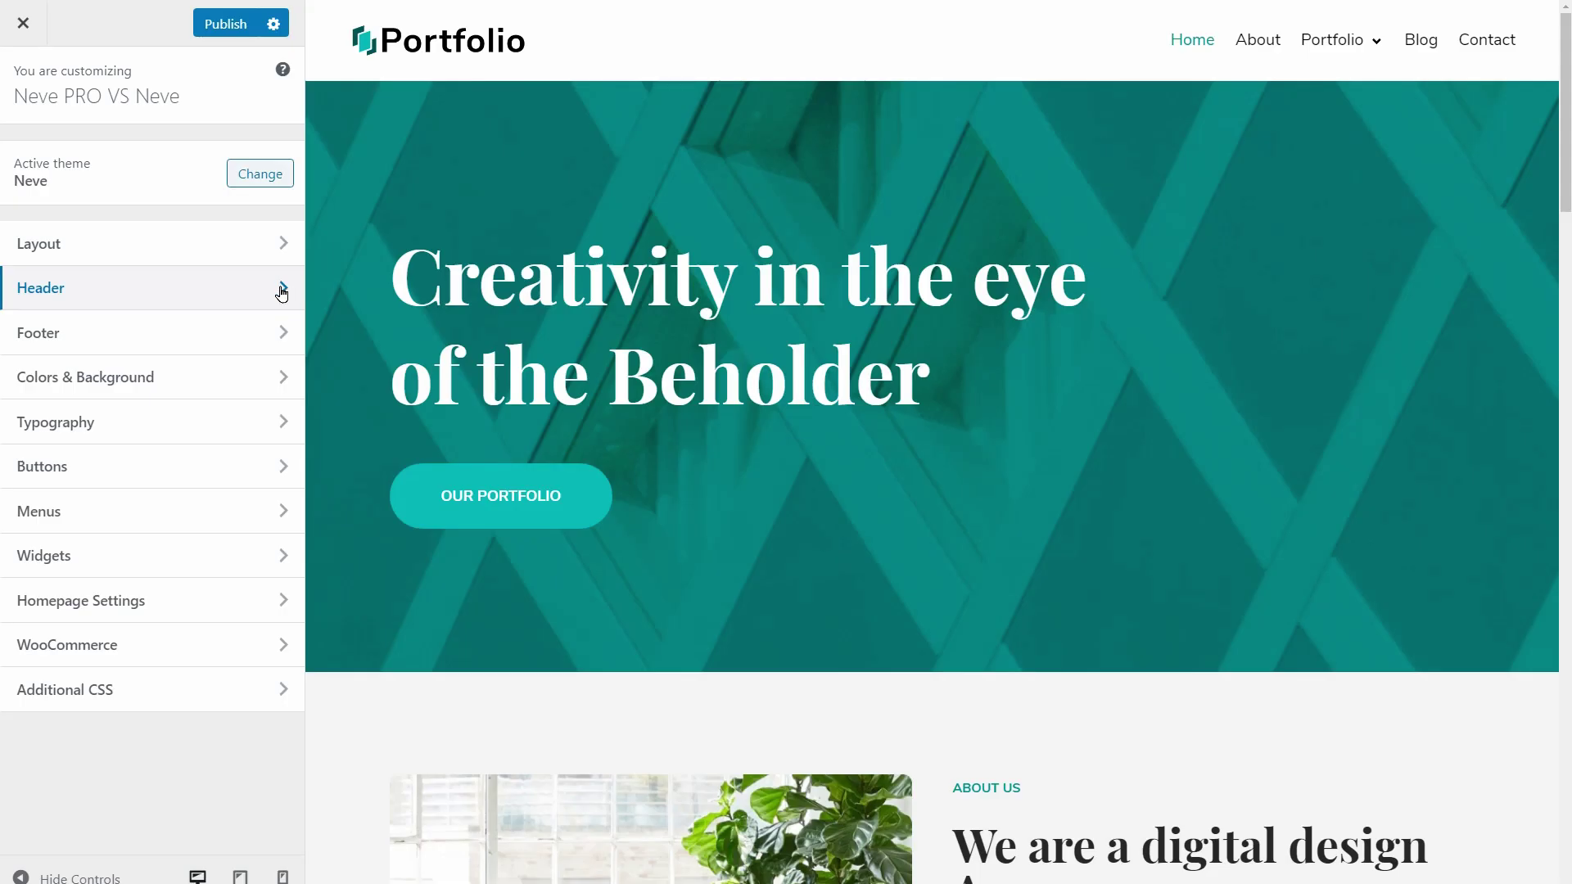
click(284, 289)
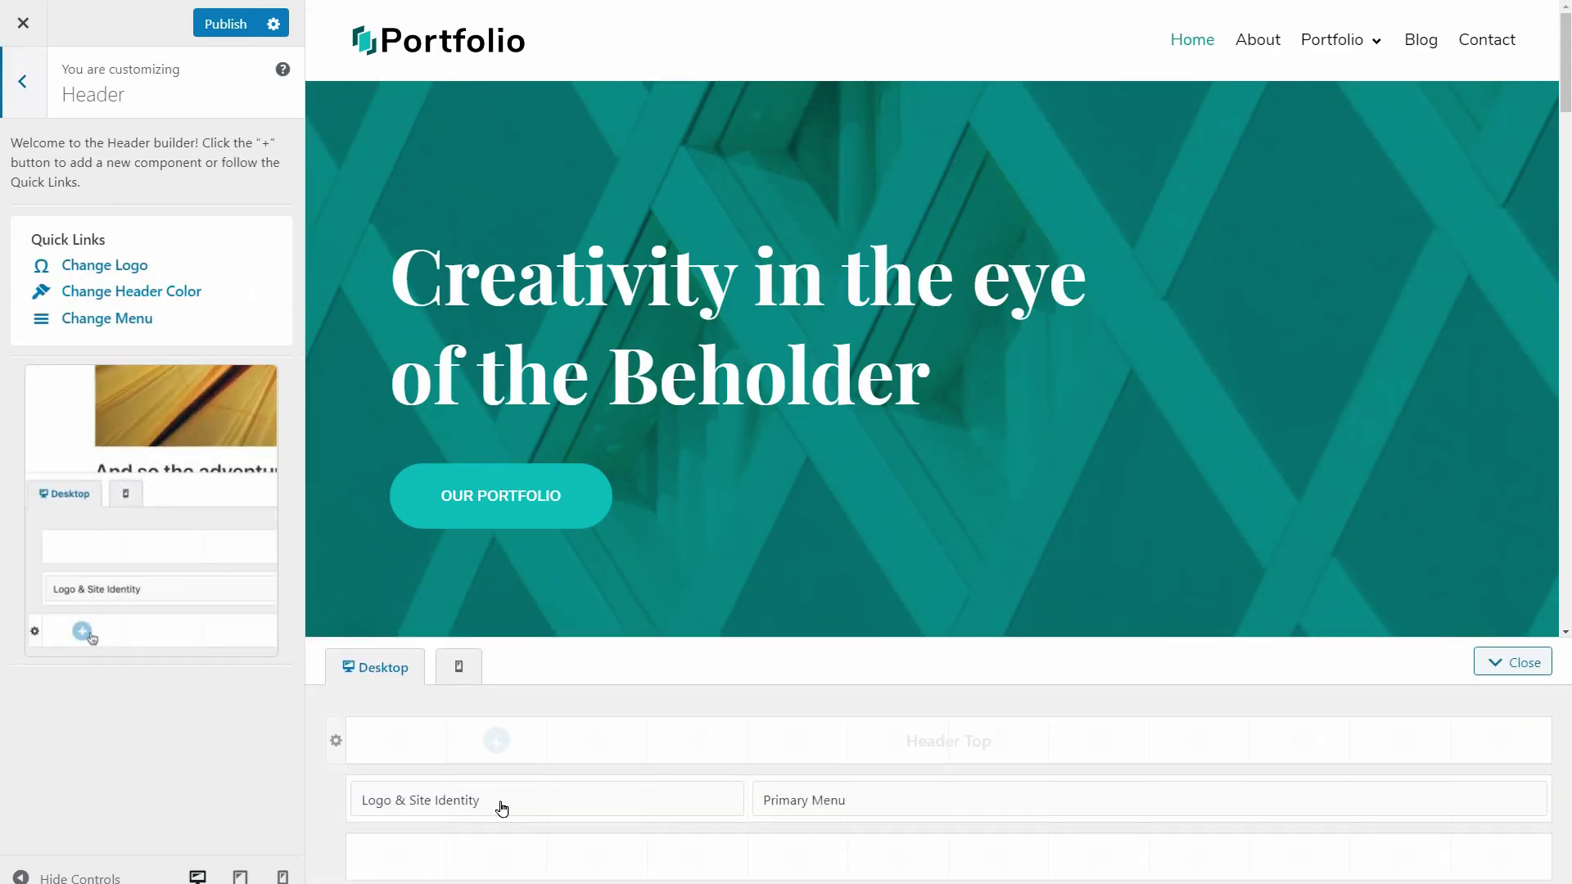
click(495, 857)
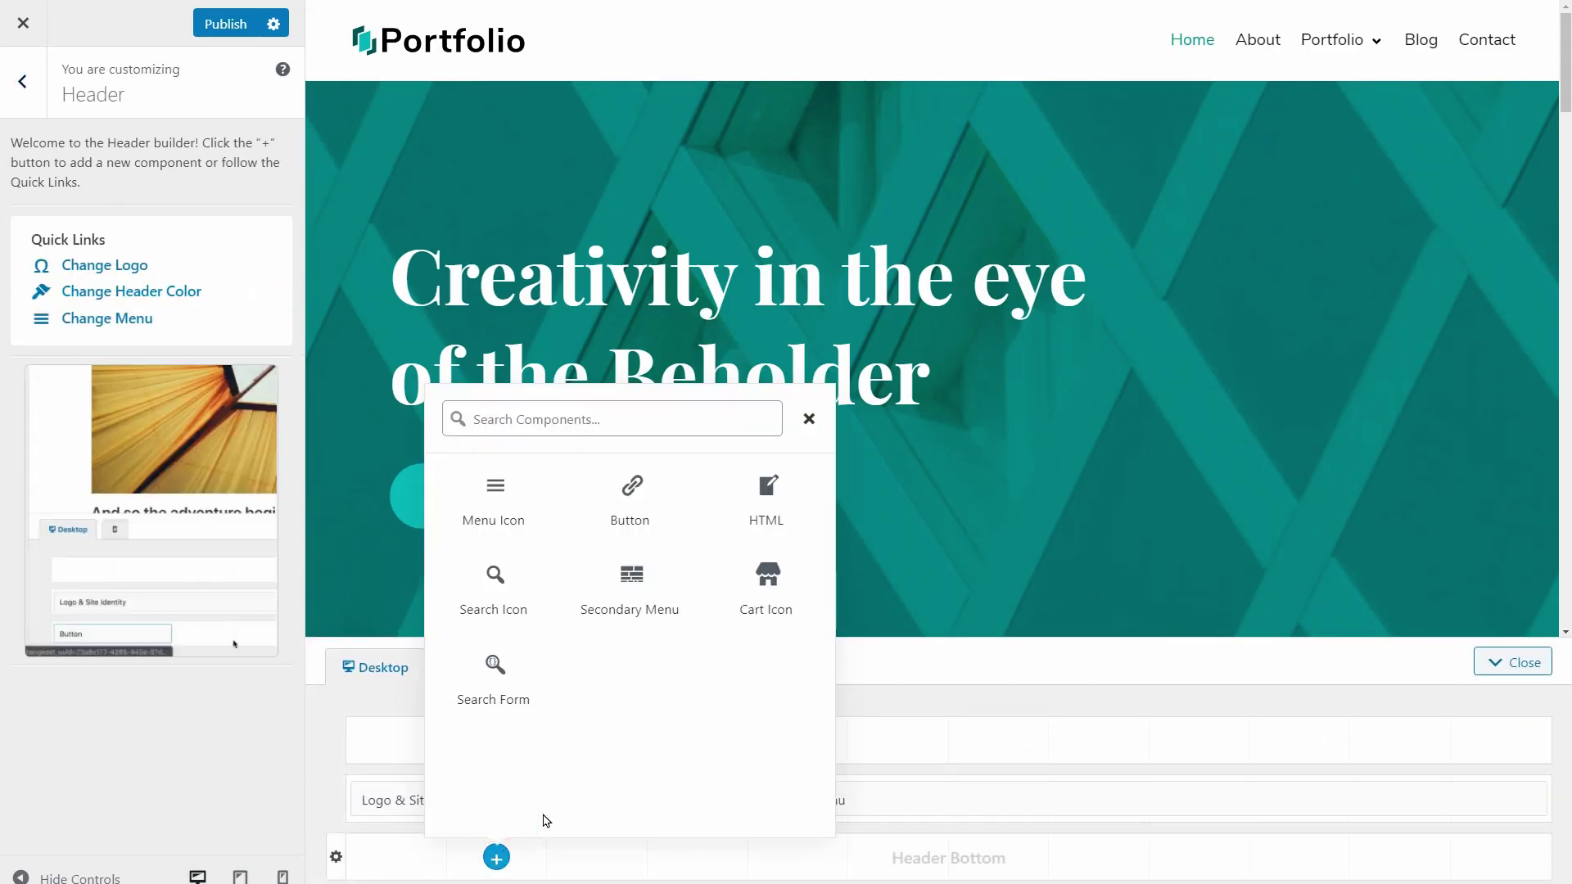
click(513, 702)
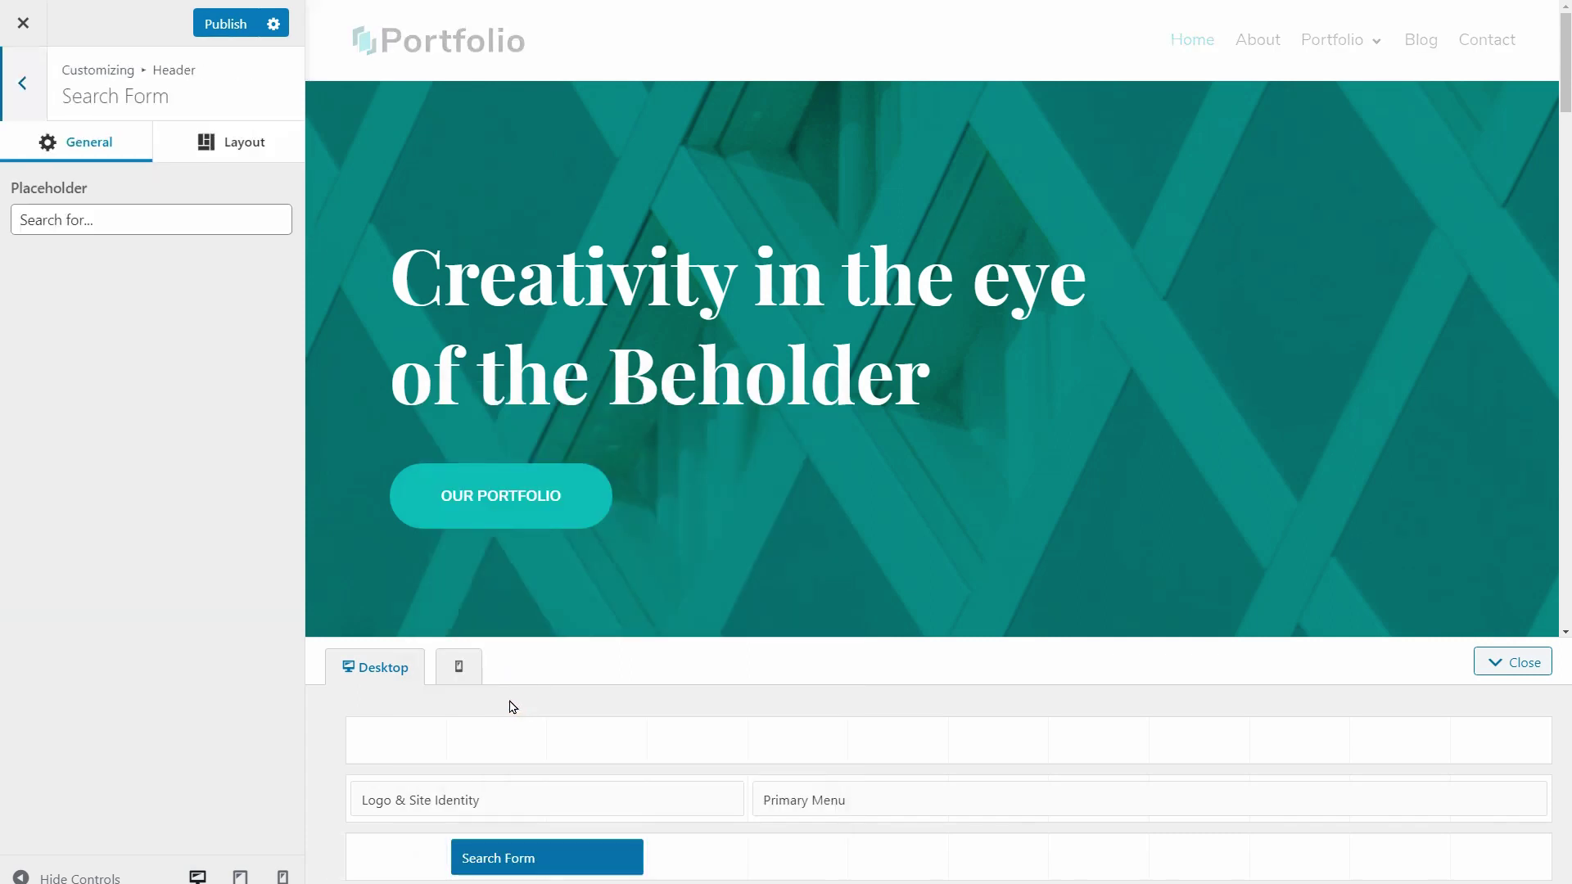
Step: Add a Button at the far end of the Header Bottom row and stretch the Search Form to fill the remaining columns
click(895, 856)
click(895, 516)
drag(936, 867, 1410, 868)
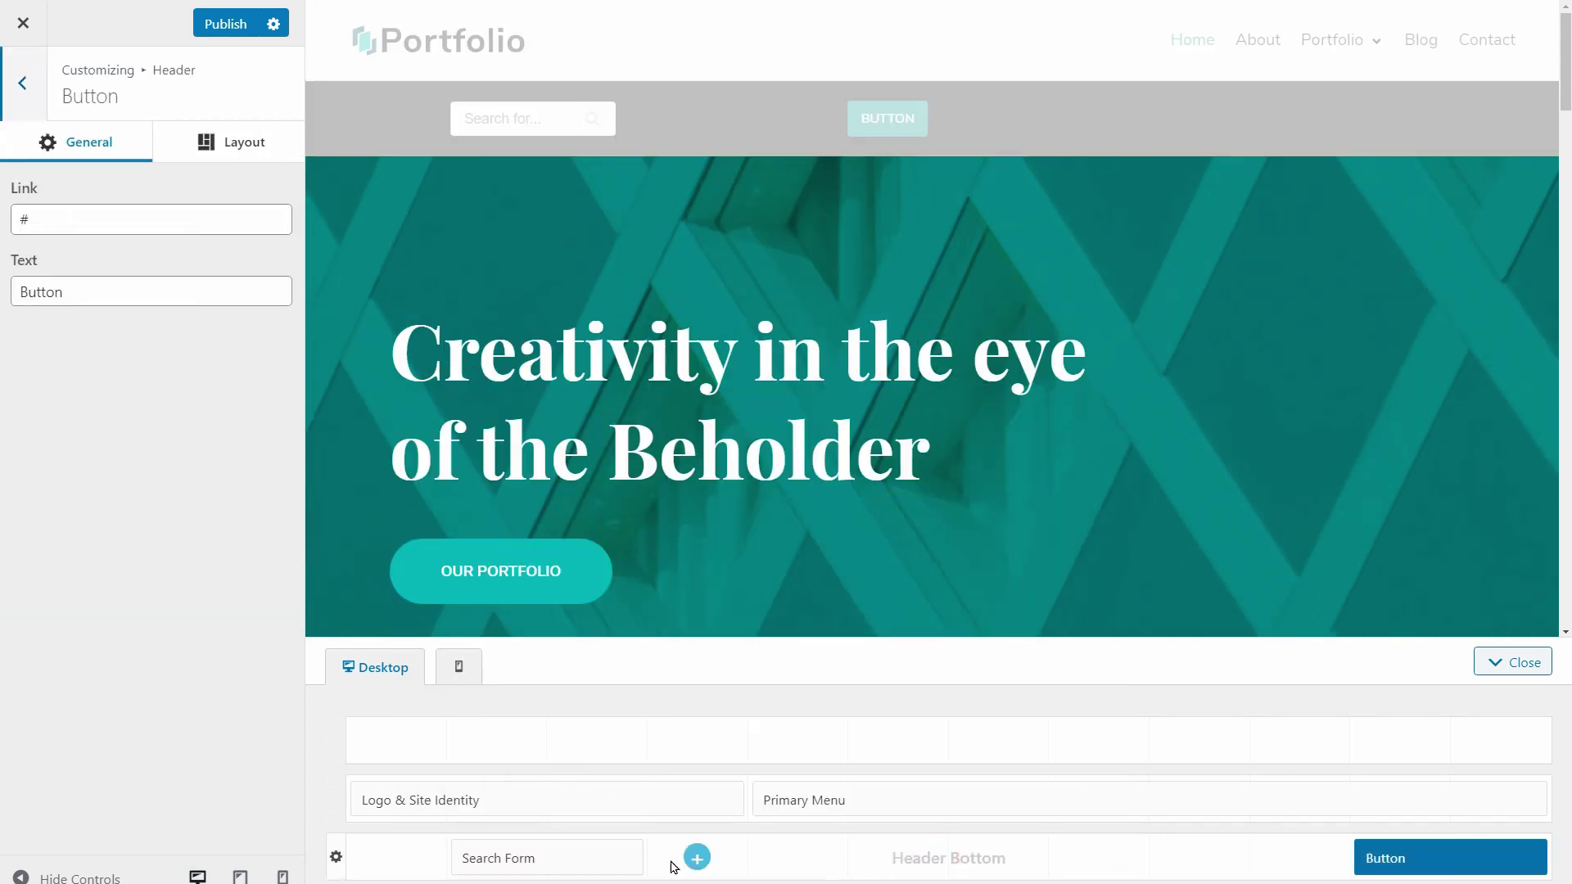
drag(643, 861, 1334, 863)
drag(452, 861, 352, 863)
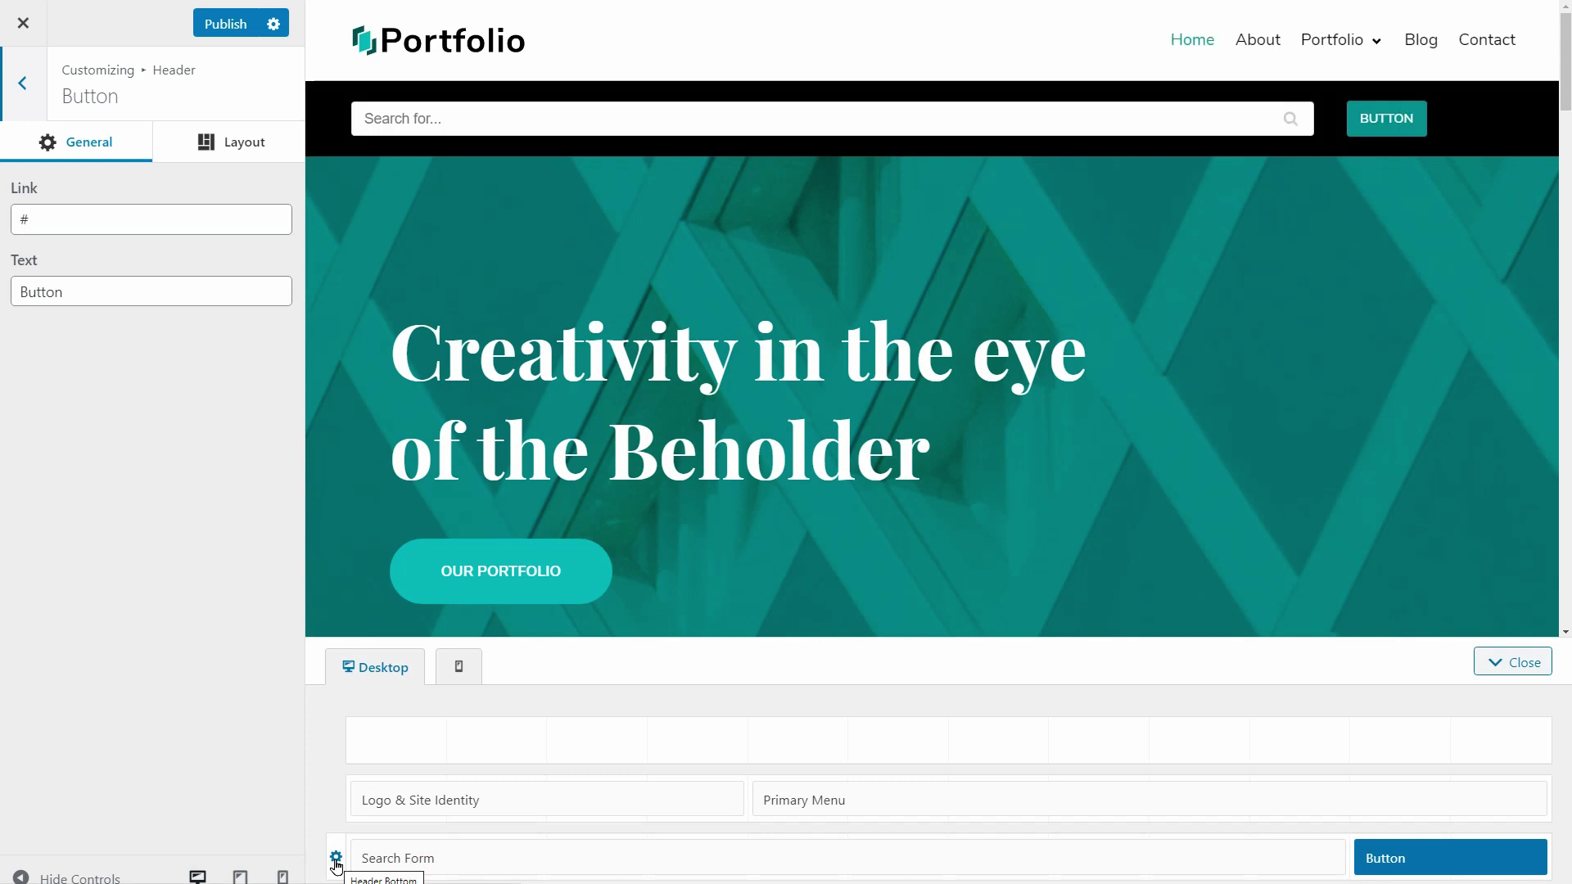
Step: Set the Header Bottom row height to 51 px, publish the changes and close the Customizer
click(335, 858)
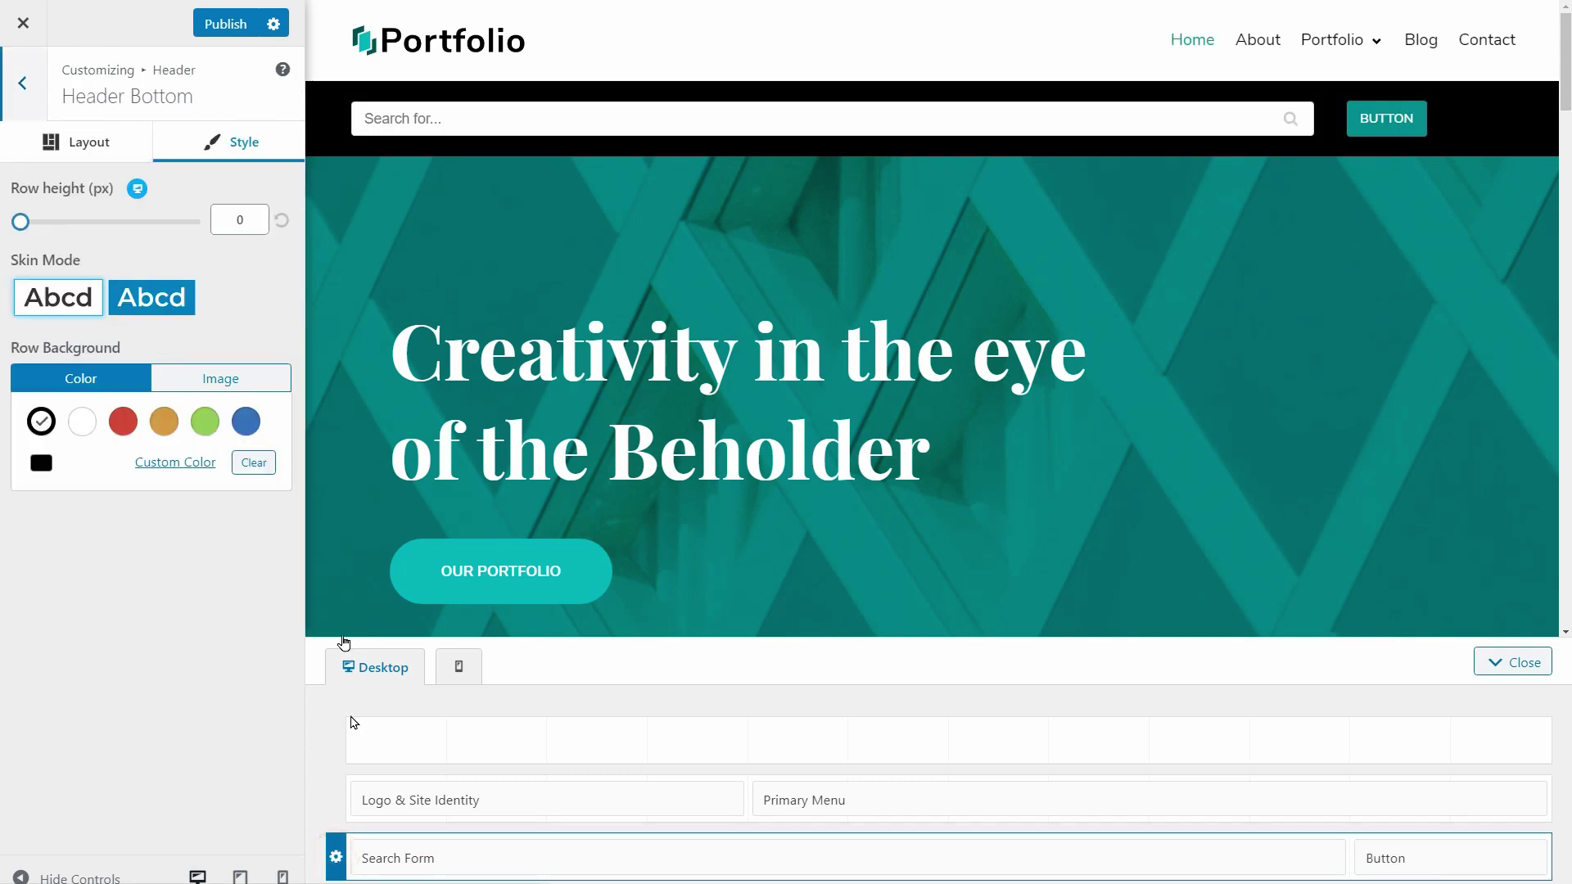
drag(25, 231, 33, 234)
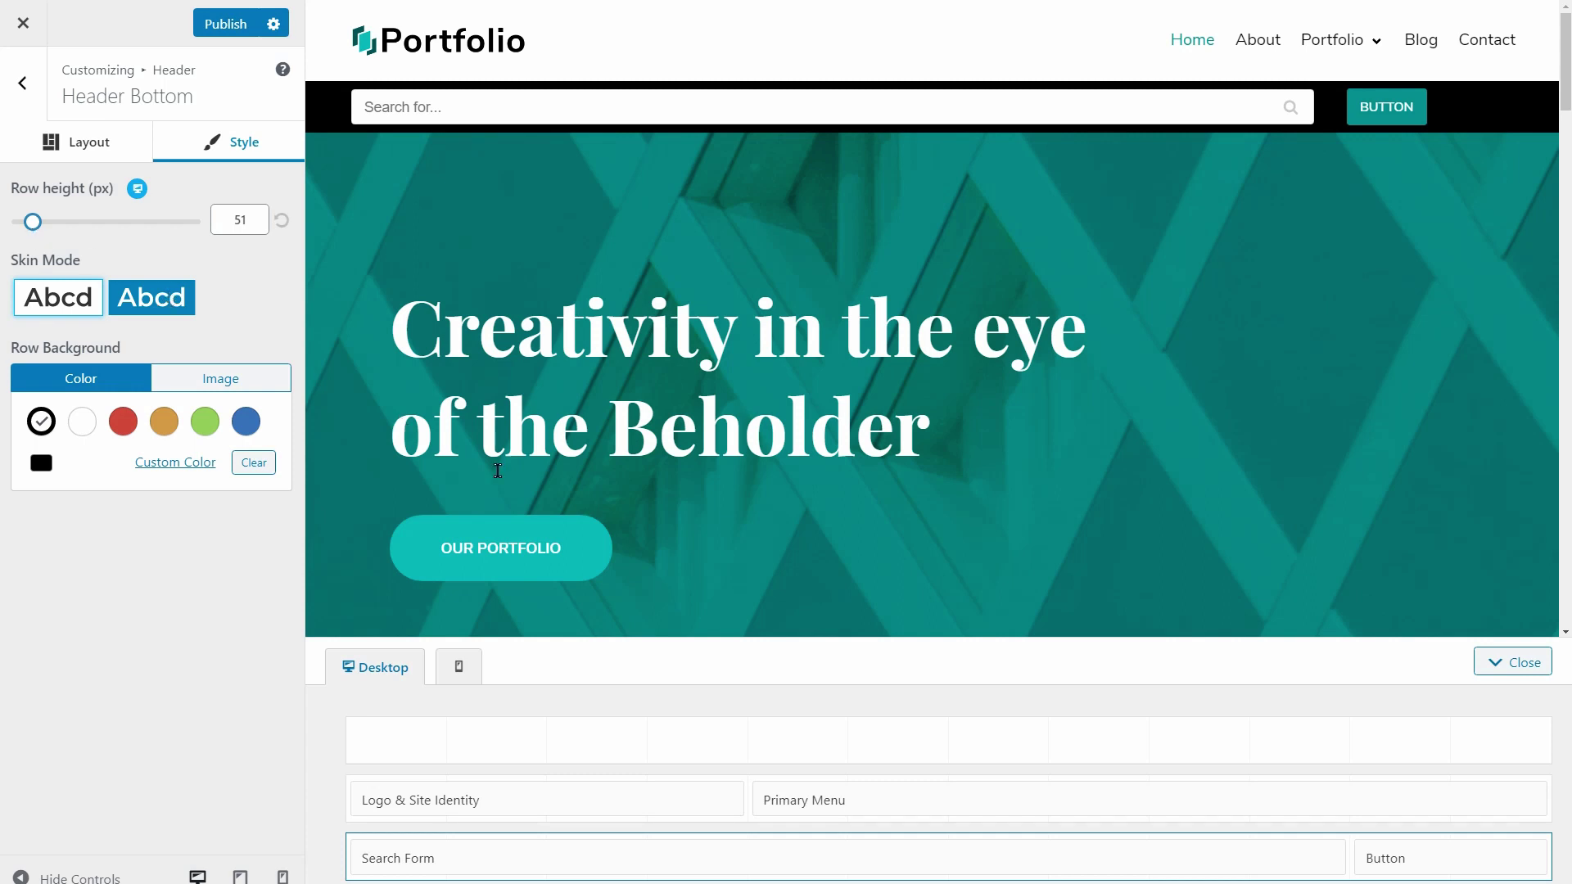
click(226, 25)
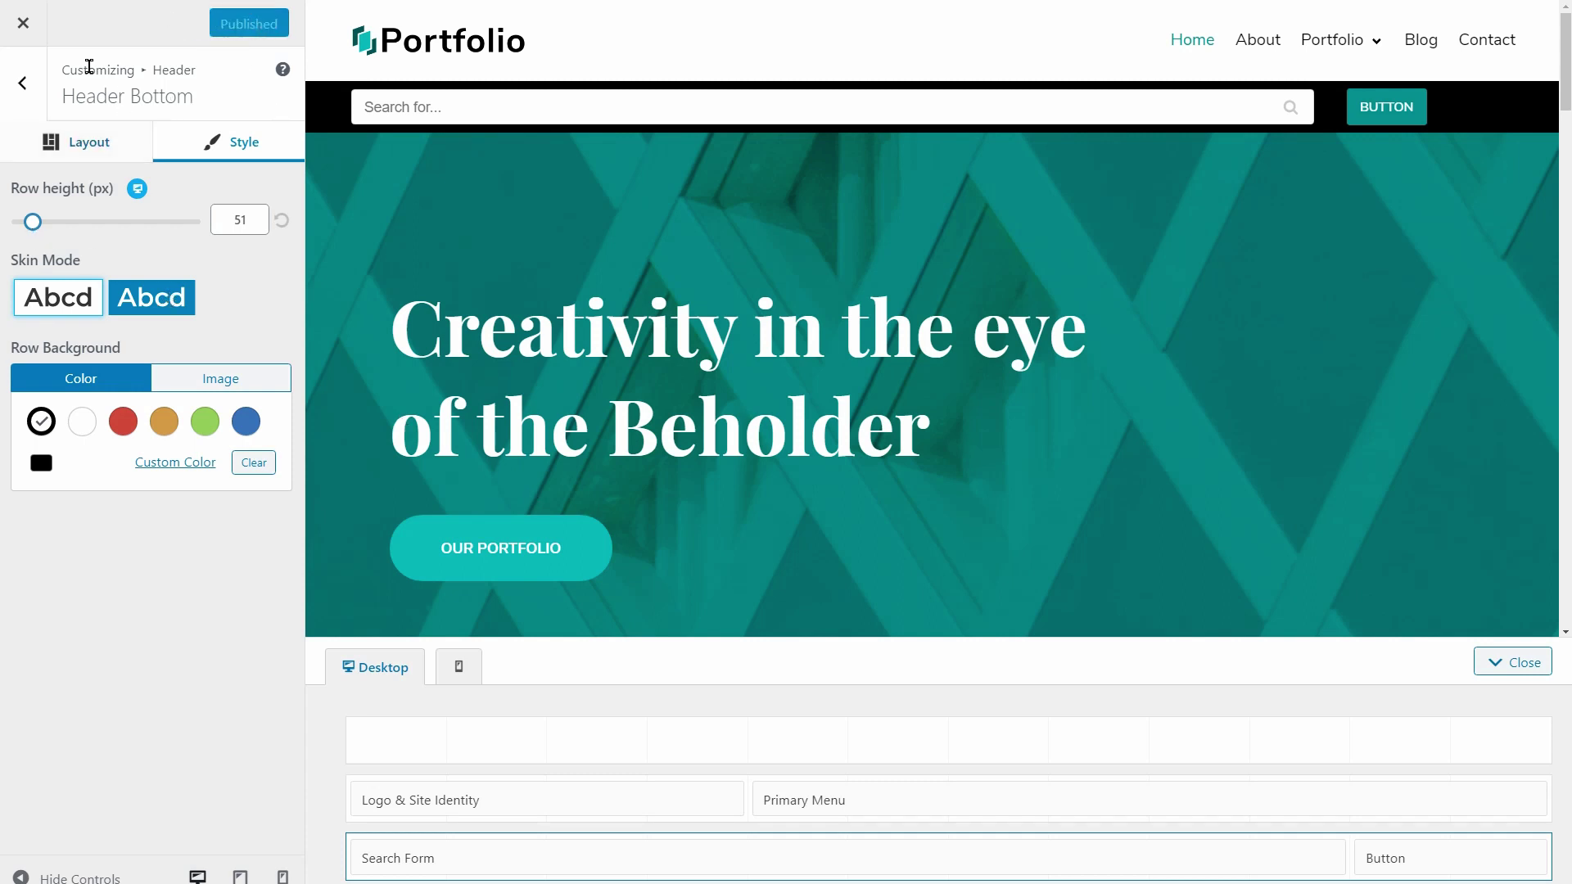
click(23, 25)
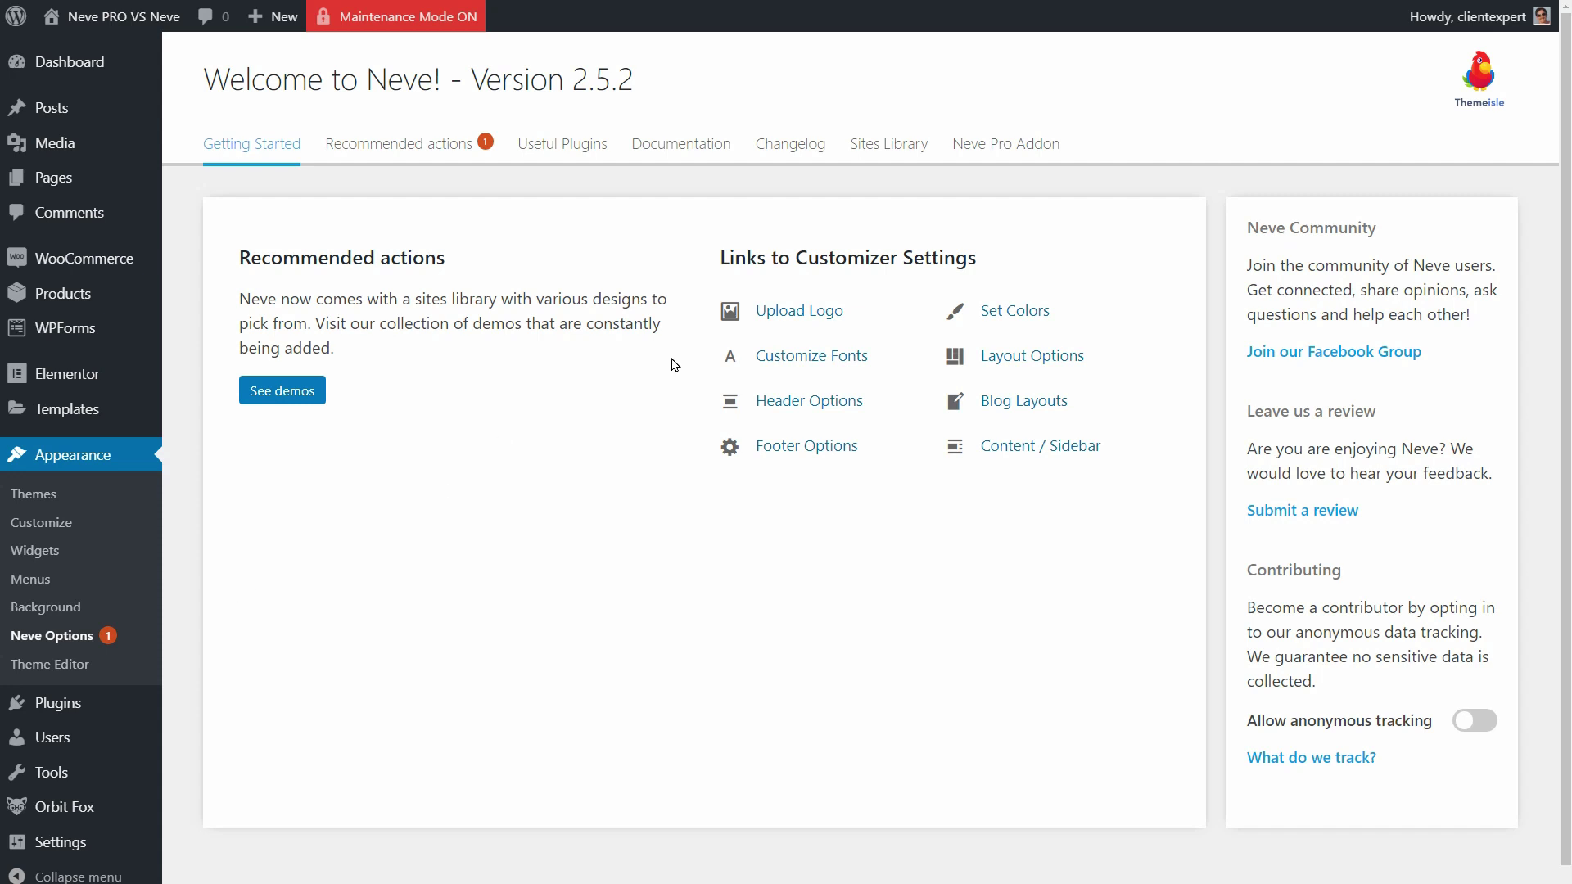
Step: Enable the Header Booster module in the Neve Pro Addon options and review the other modules
click(1027, 152)
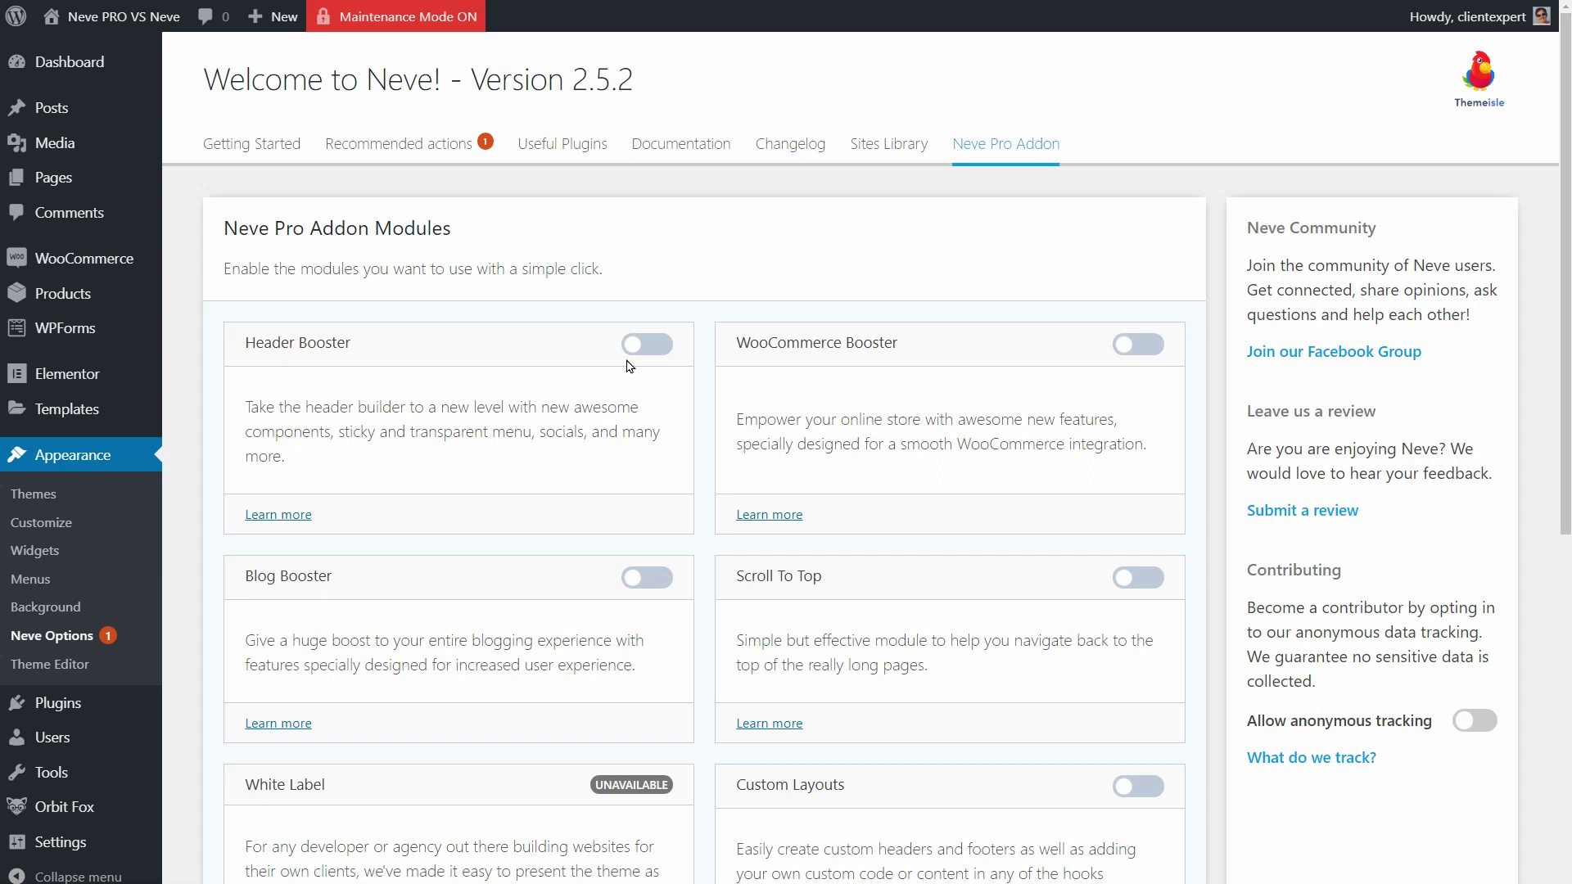
click(647, 344)
scroll(1565, 322, down, 2)
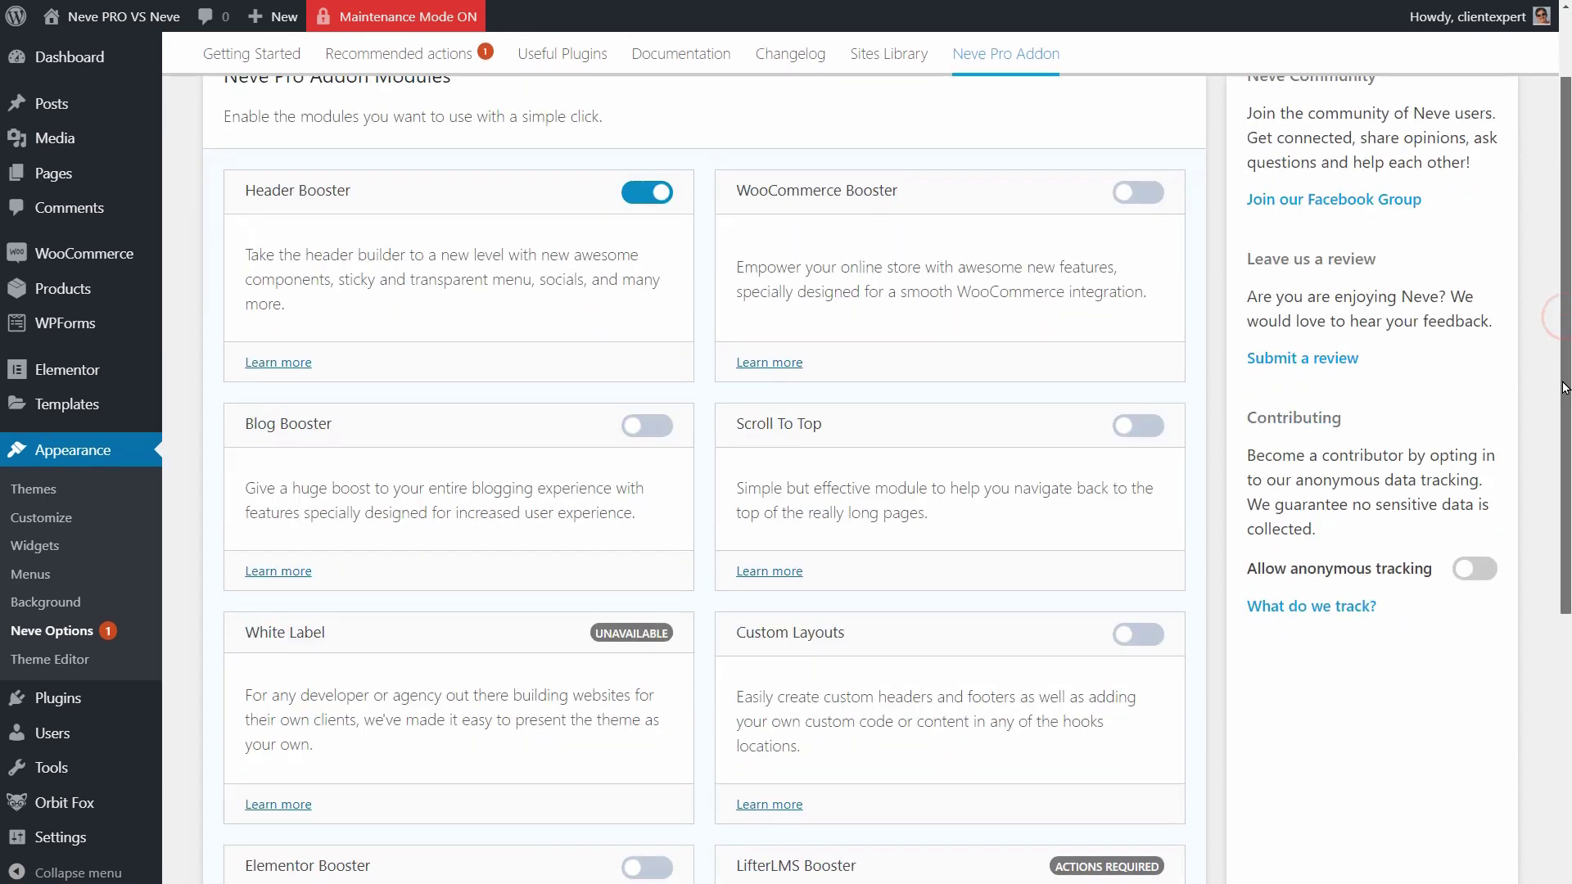
scroll(993, 526, down, 4)
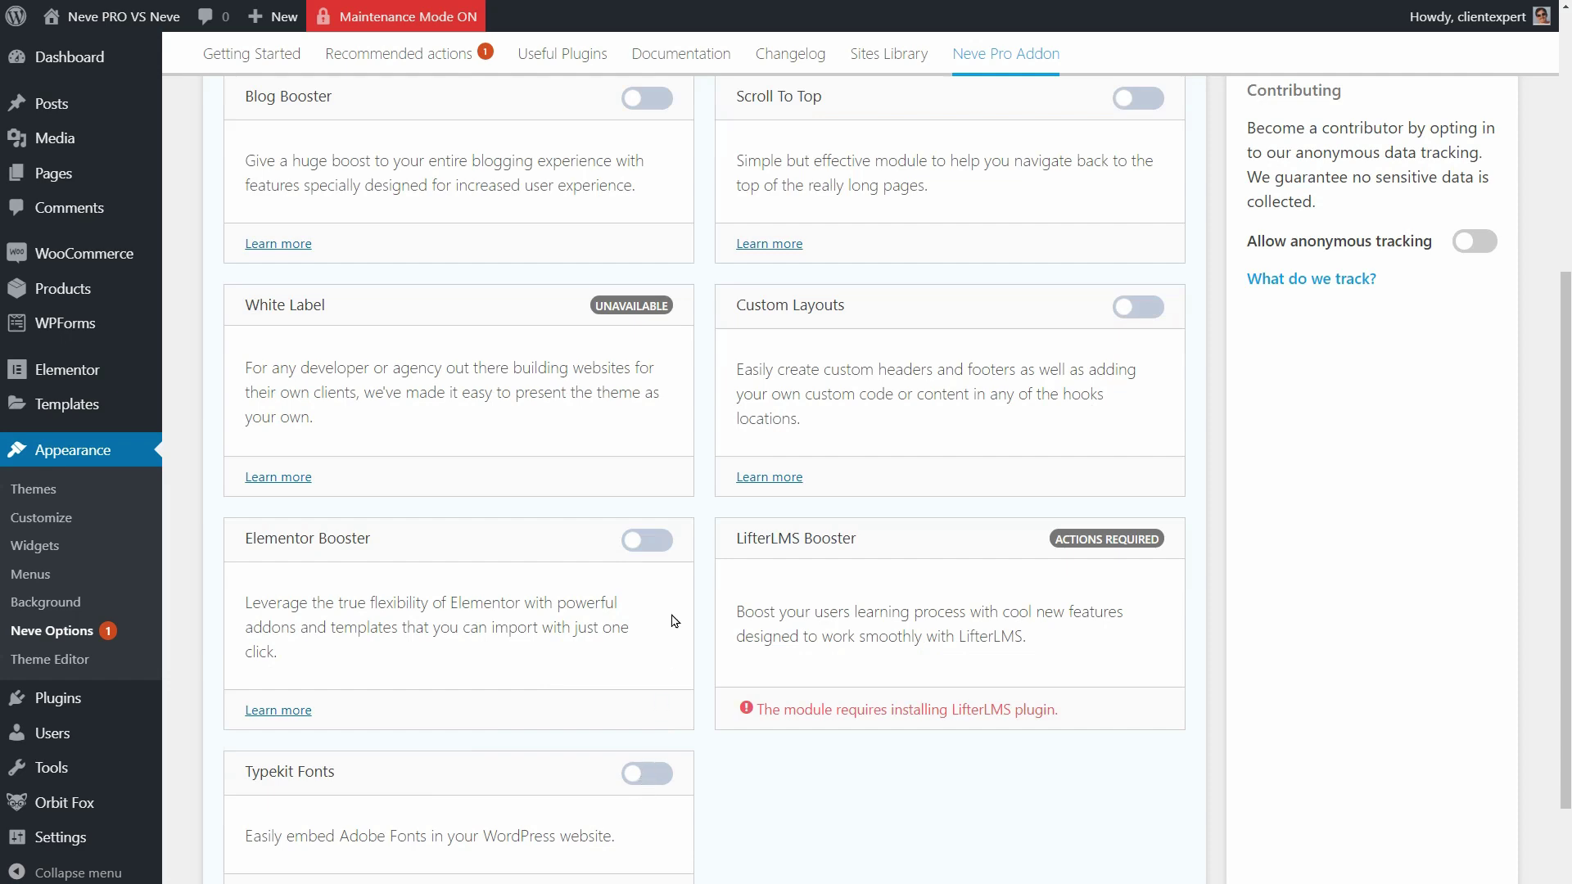
scroll(673, 621, up, 5)
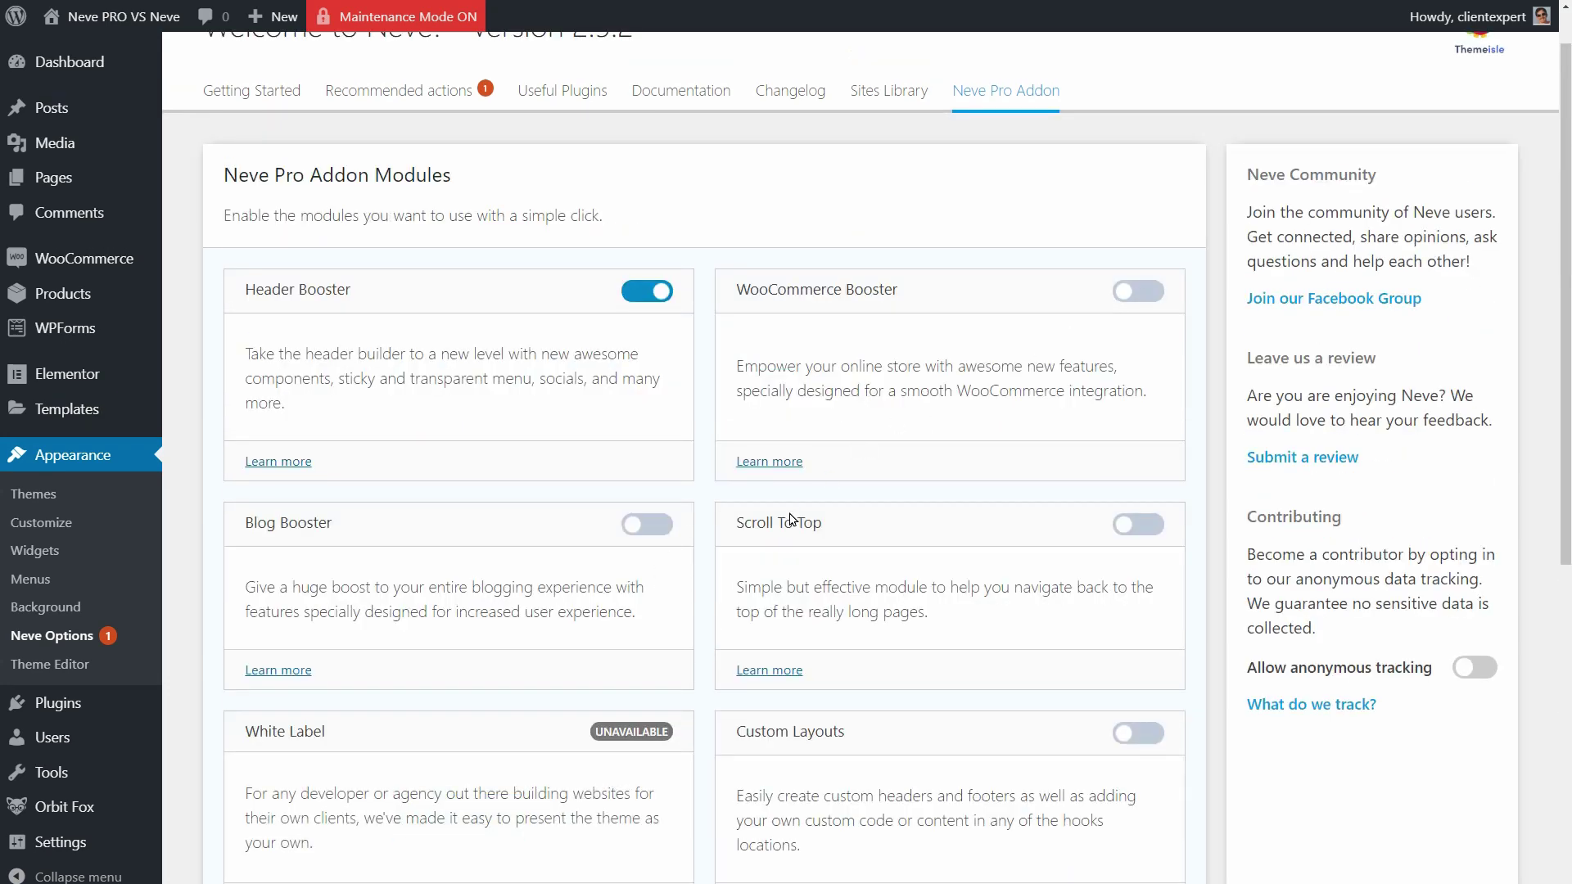
scroll(690, 578, up, 1)
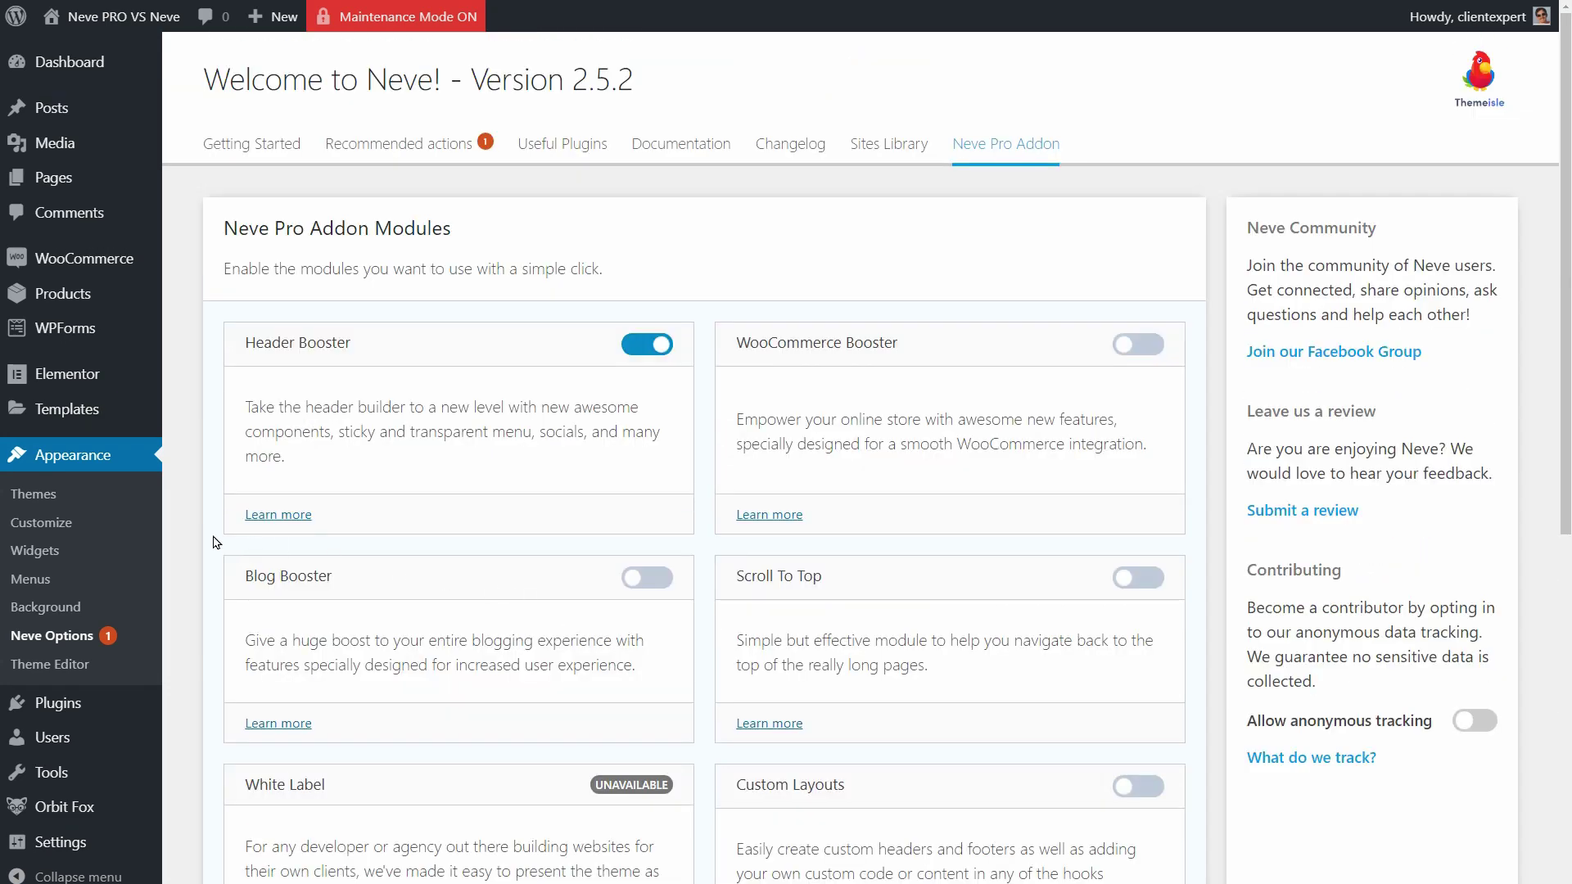
Step: Try the transparent header in the Customizer's header settings and preview it on the page
click(68, 522)
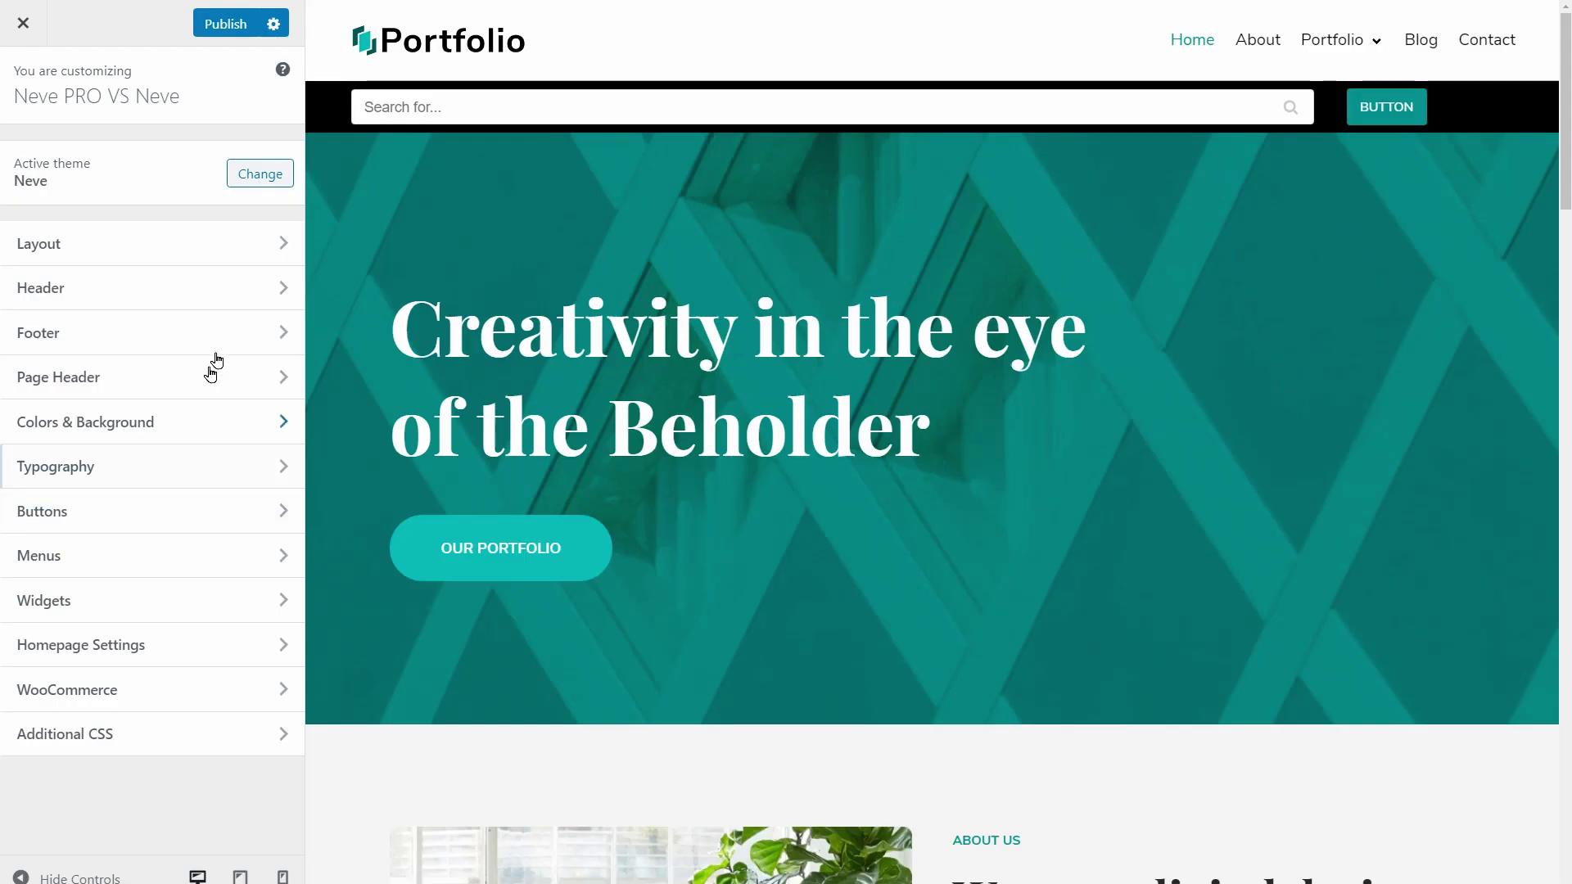
click(241, 301)
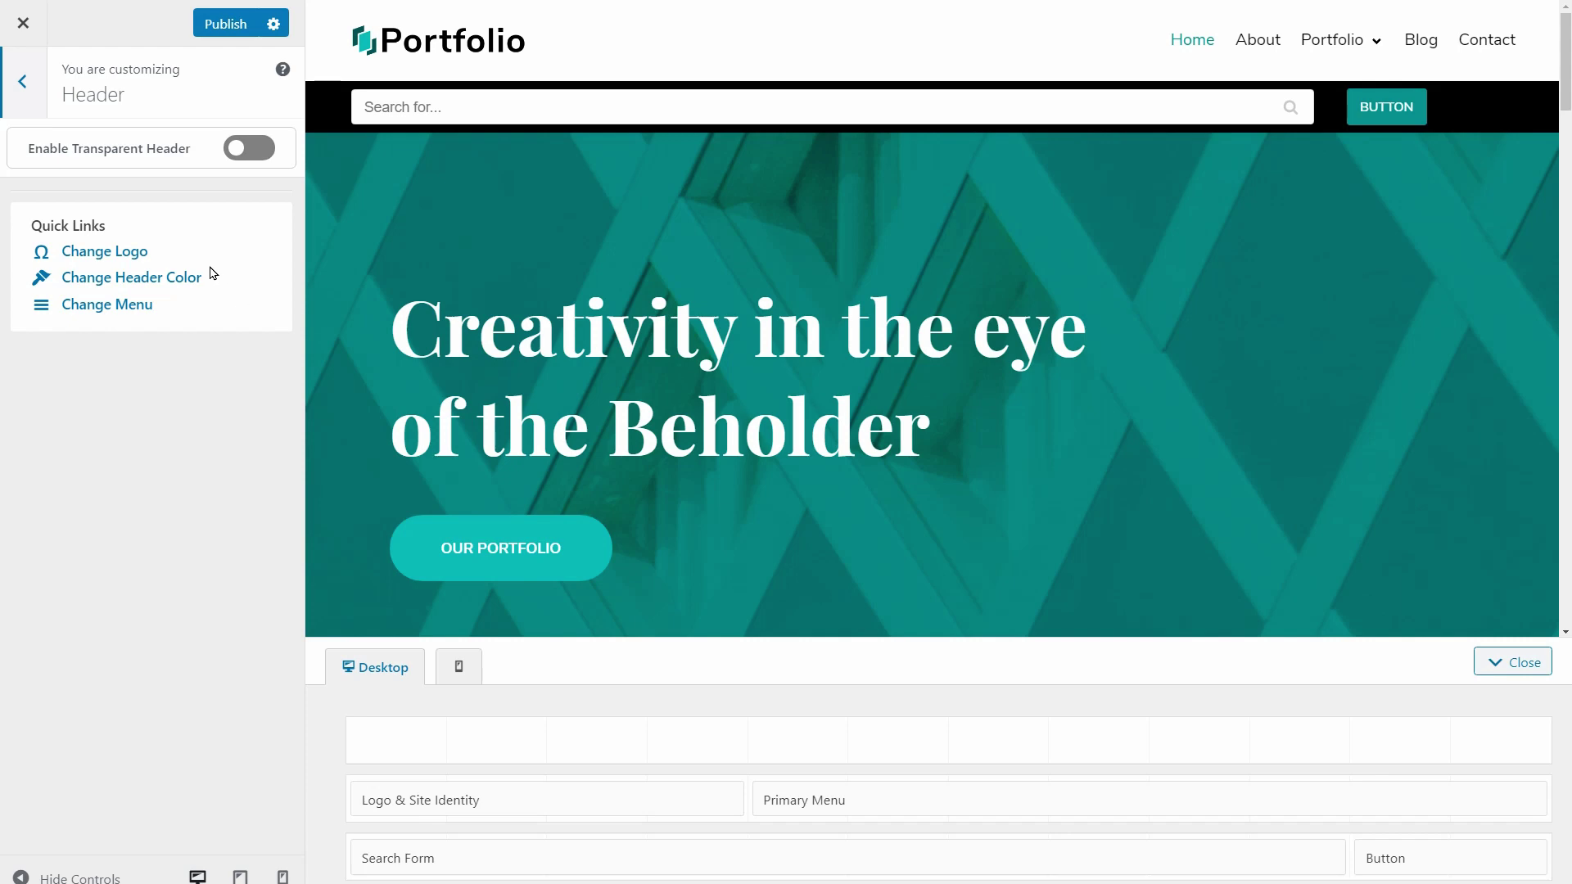
click(239, 157)
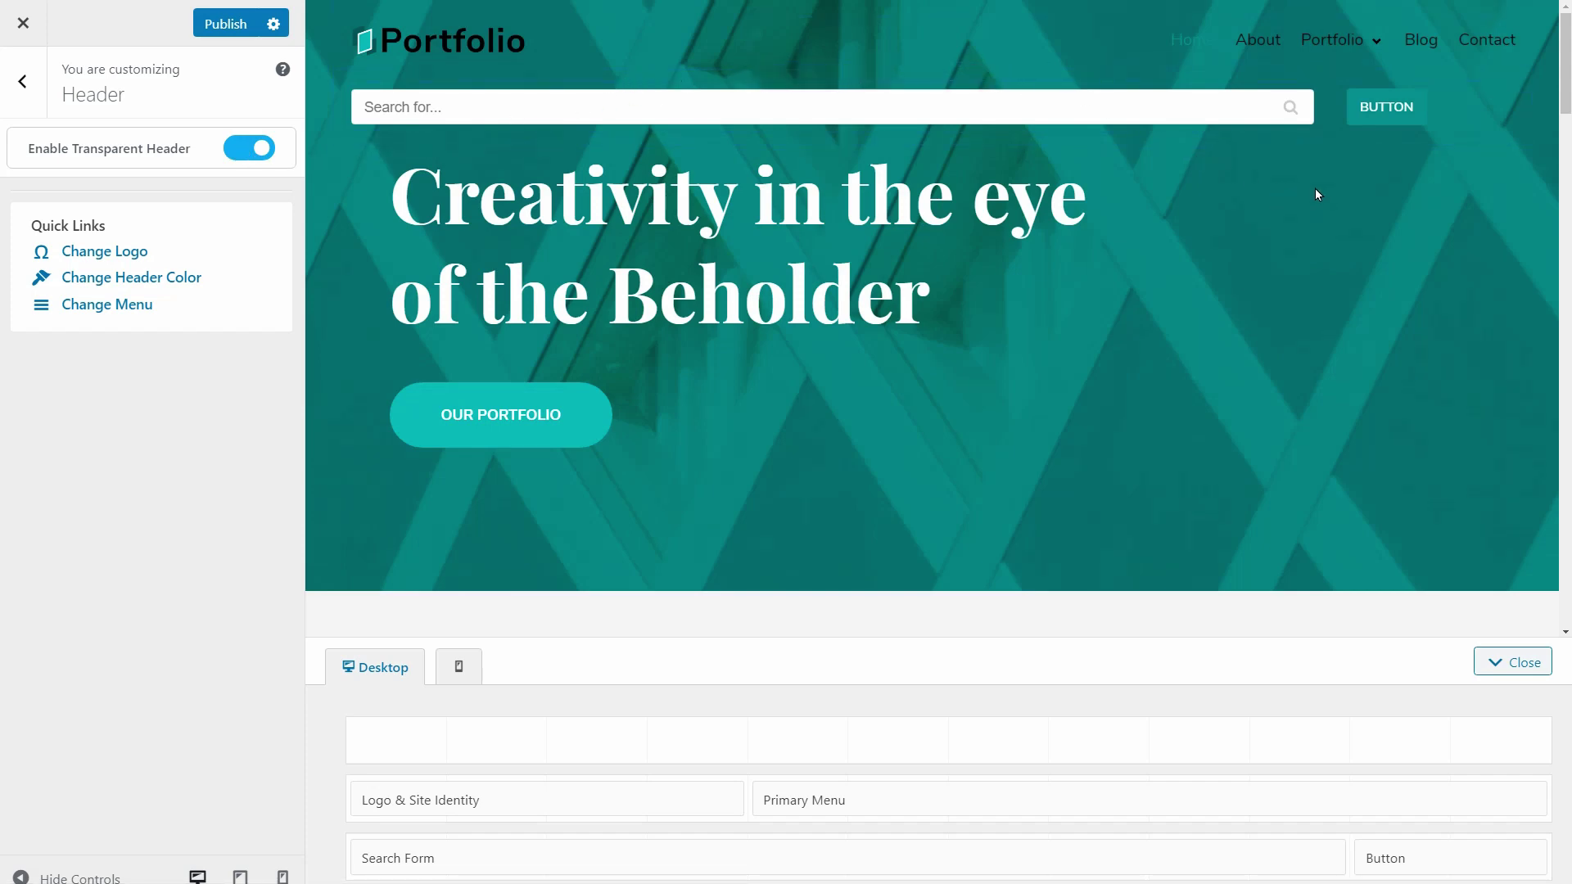
mouse_move(1569, 78)
mouse_down()
mouse_move(1570, 118)
mouse_move(1569, 78)
mouse_up()
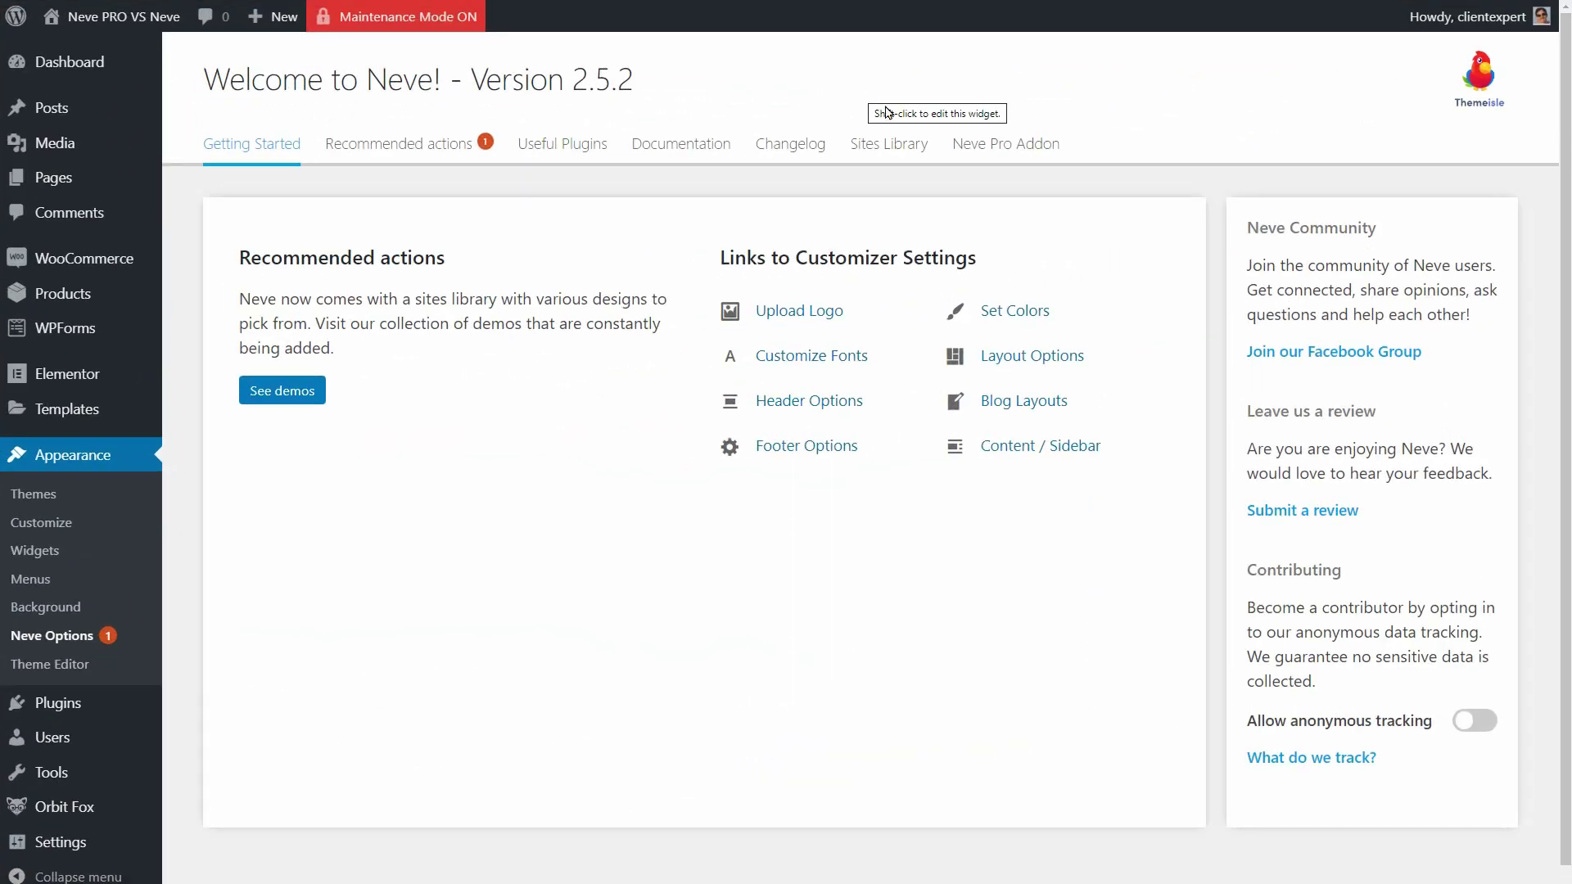
Step: Disable the Header Booster module, check the Customizer's header settings without it, and re-enable the module
click(993, 157)
click(644, 351)
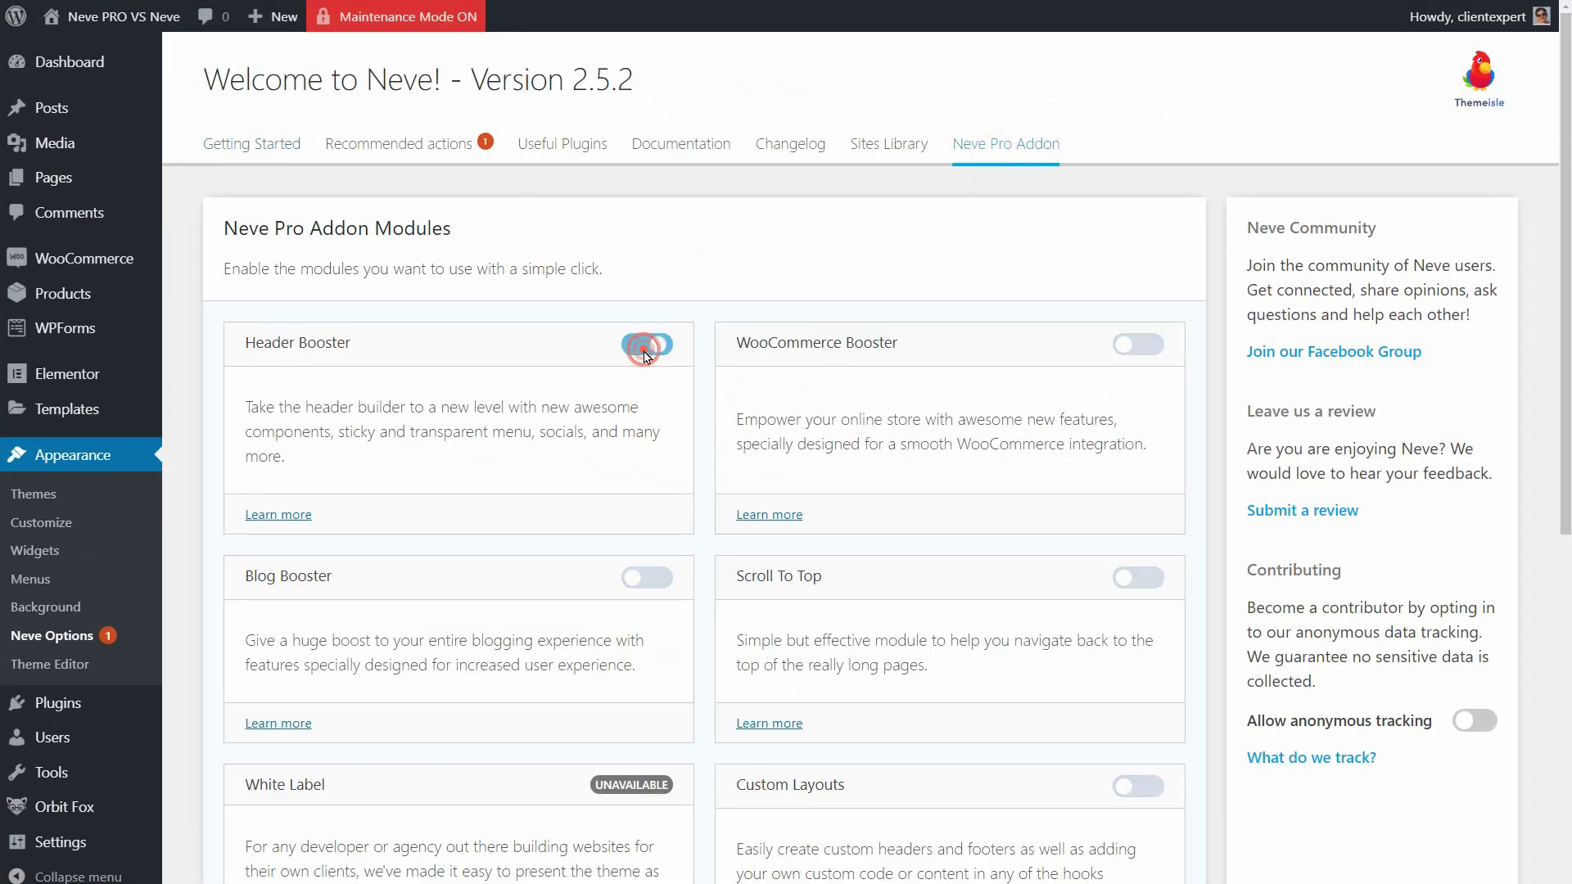
click(45, 522)
click(239, 282)
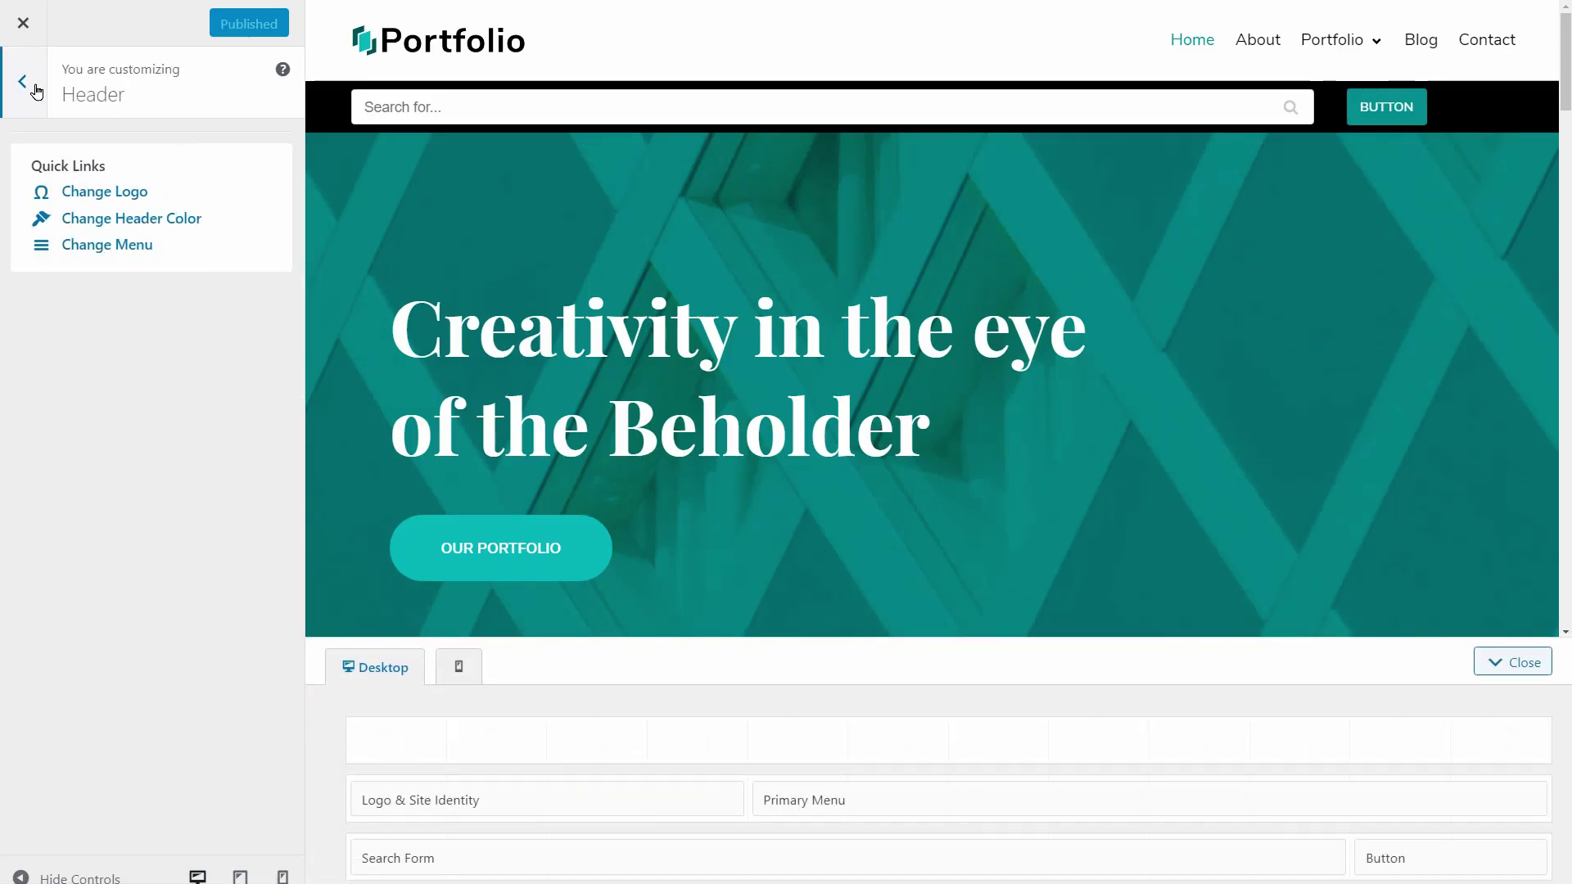
click(22, 23)
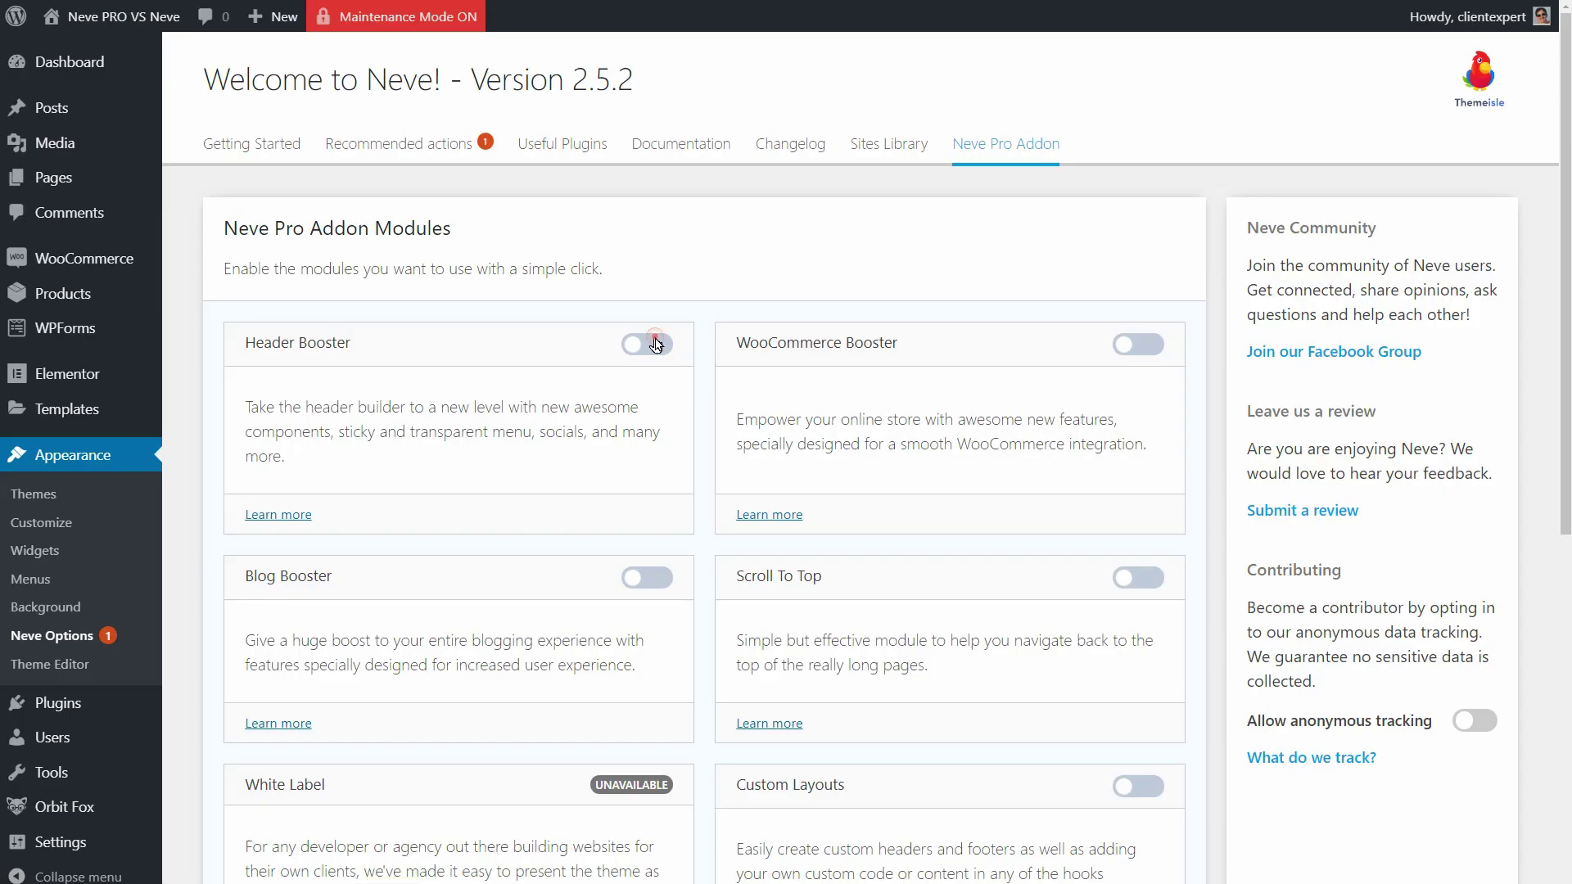
click(656, 343)
Step: Turn on Stick to top for the Header Bottom row in the Customizer's header builder
click(41, 522)
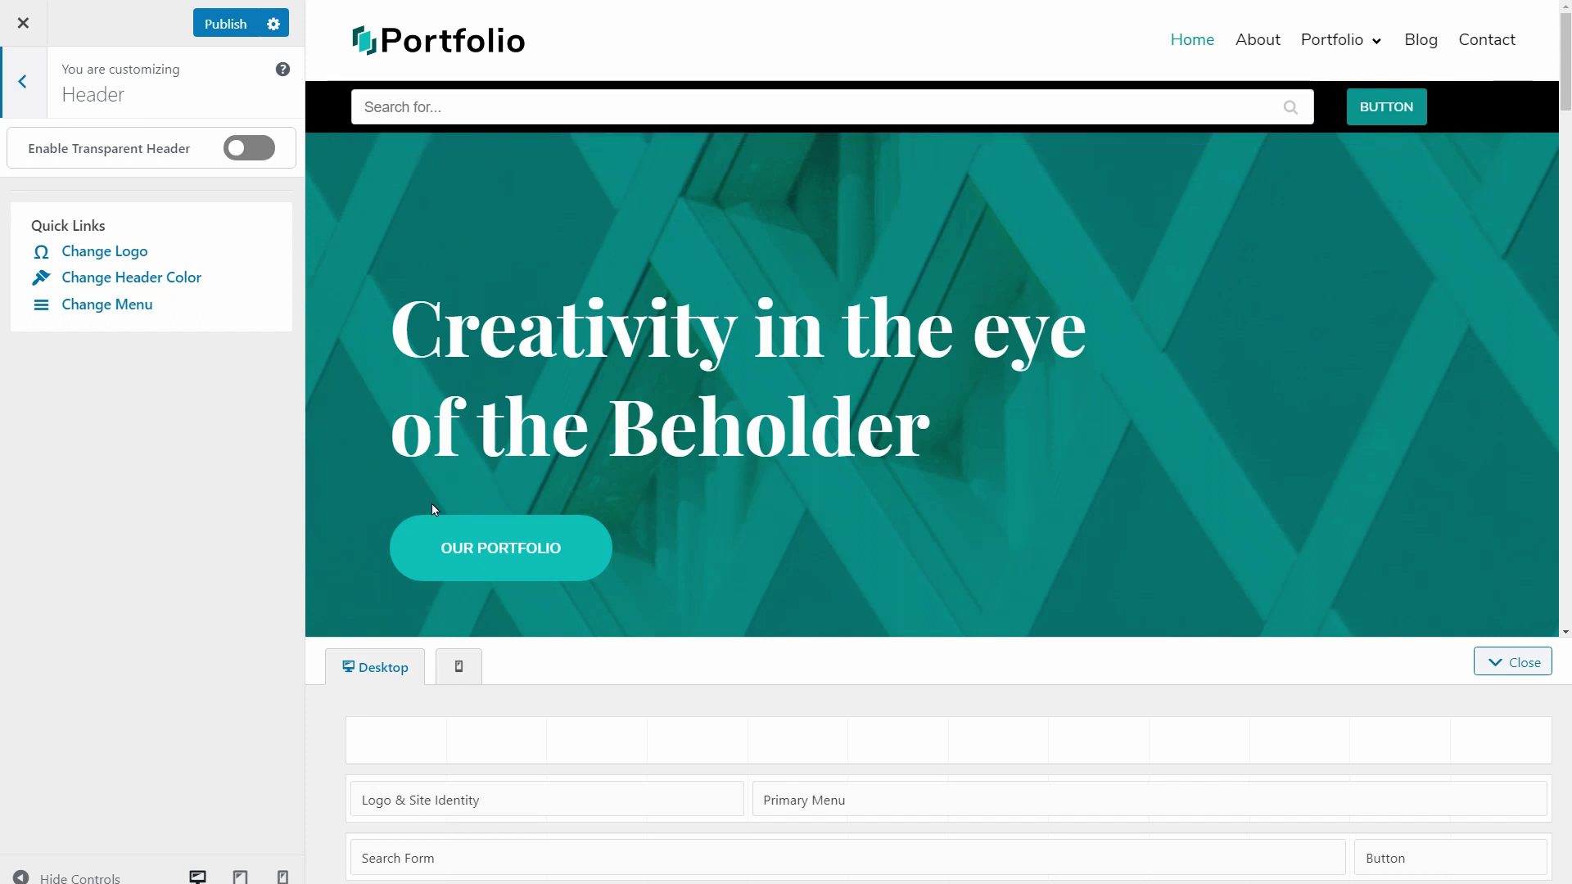
click(335, 858)
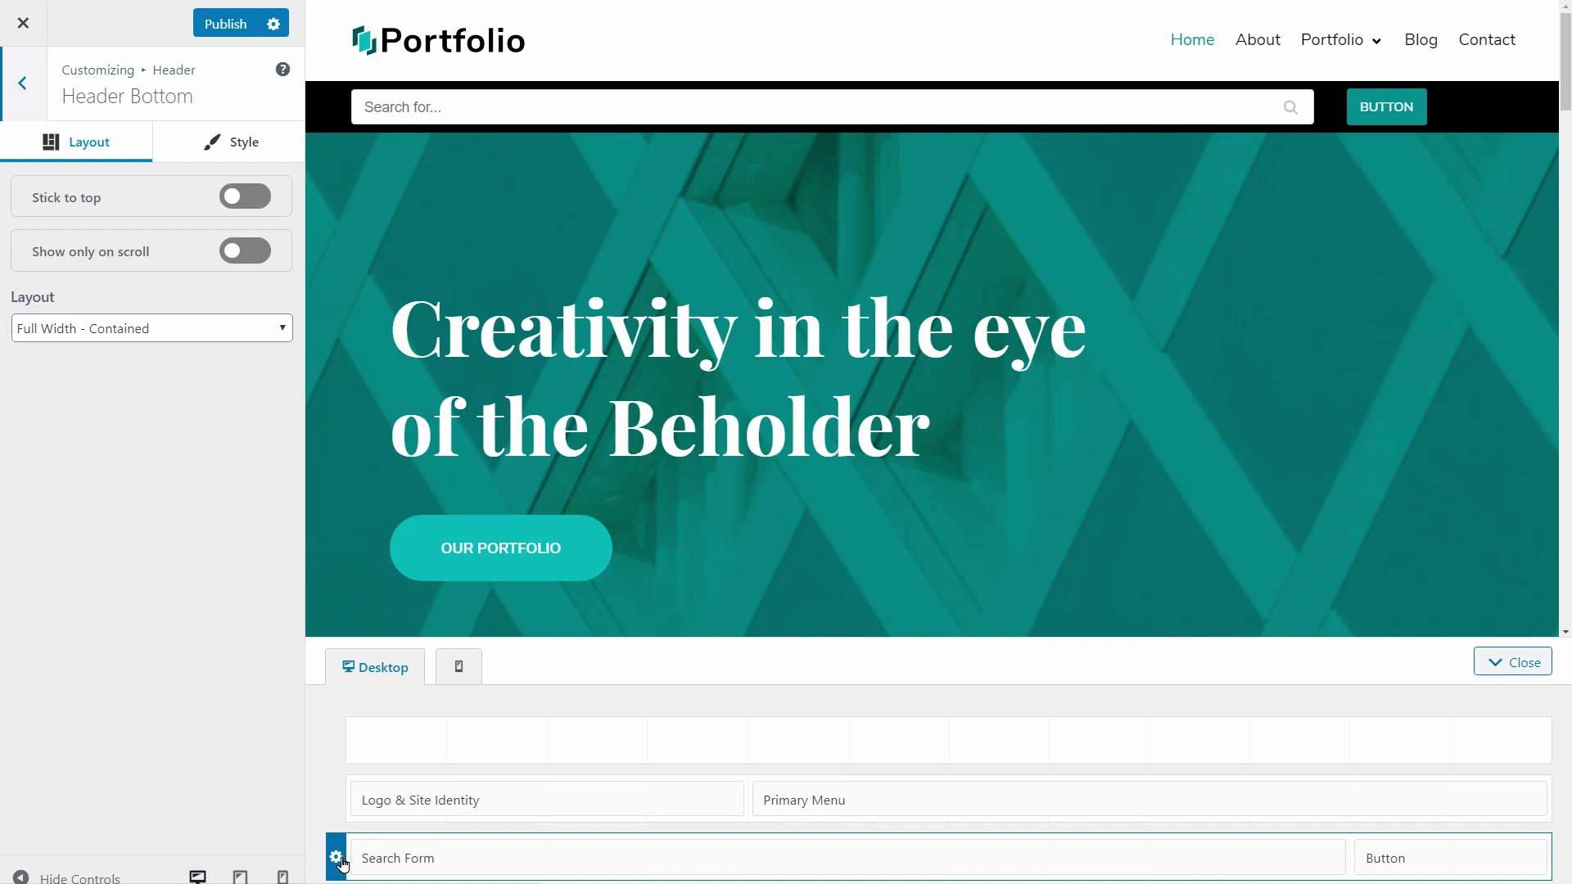
click(230, 204)
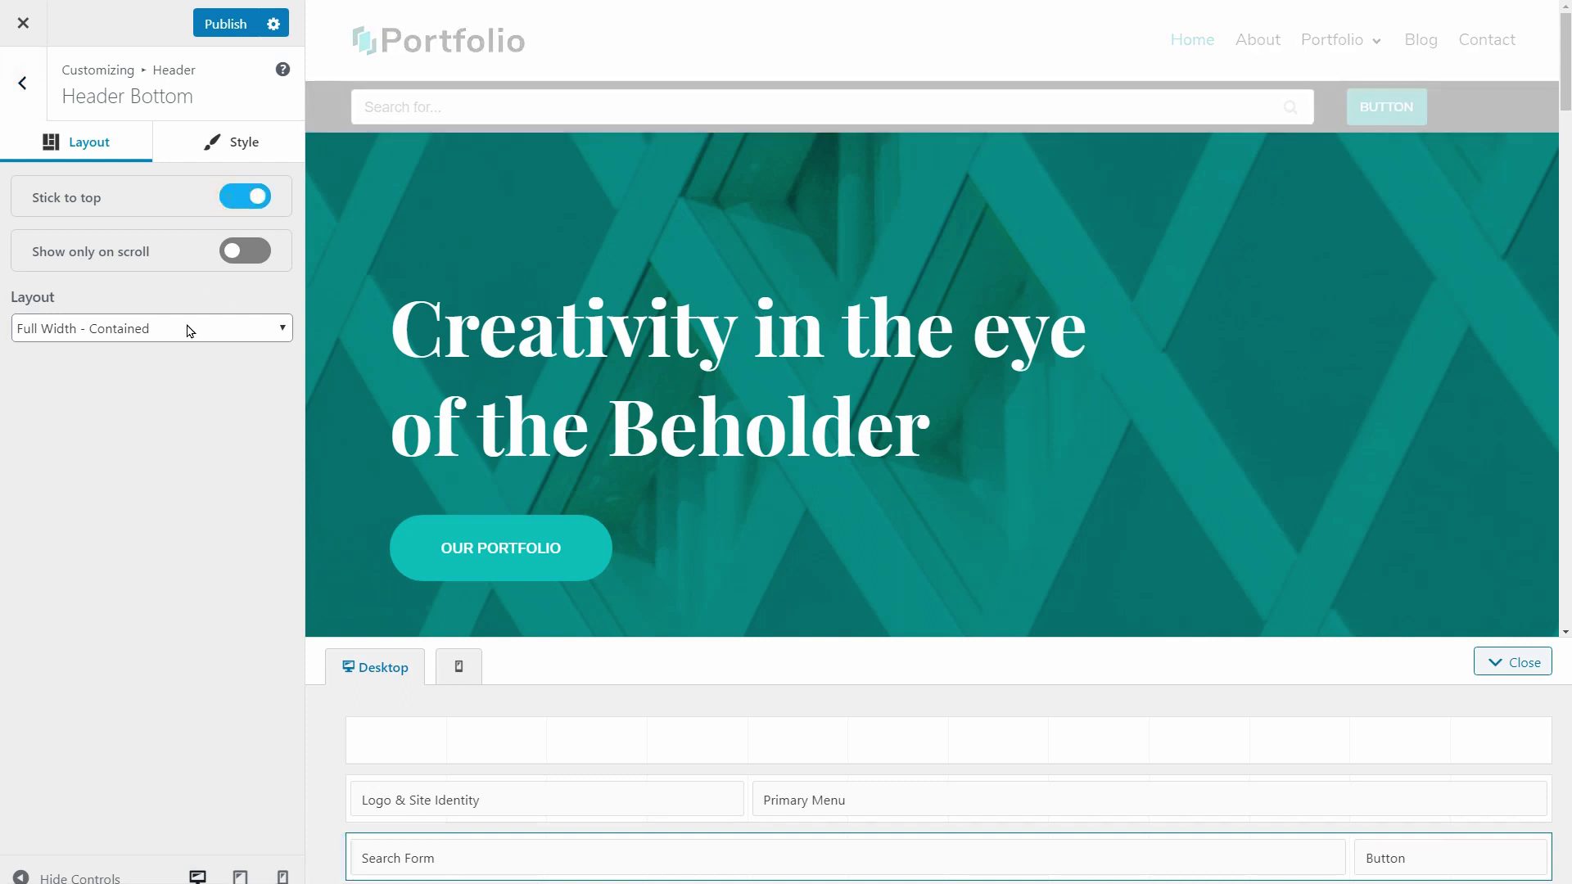
Step: Turn on Show only on scroll for the Header Bottom row and check its sticky behaviour in the page preview
scroll(891, 187, down, 5)
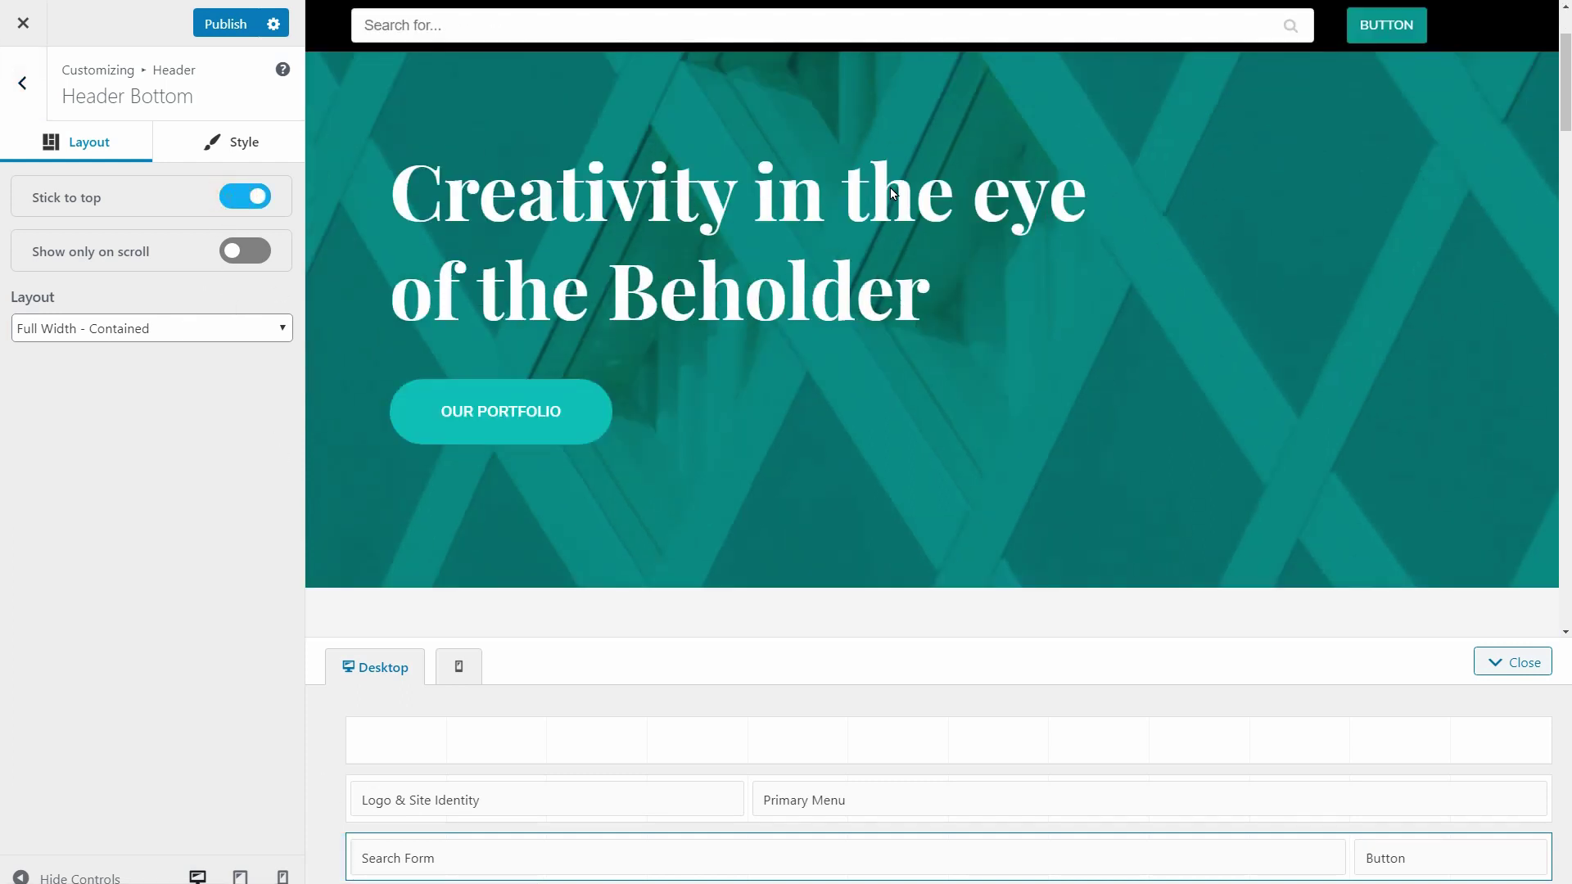
scroll(337, 218, up, 5)
click(226, 259)
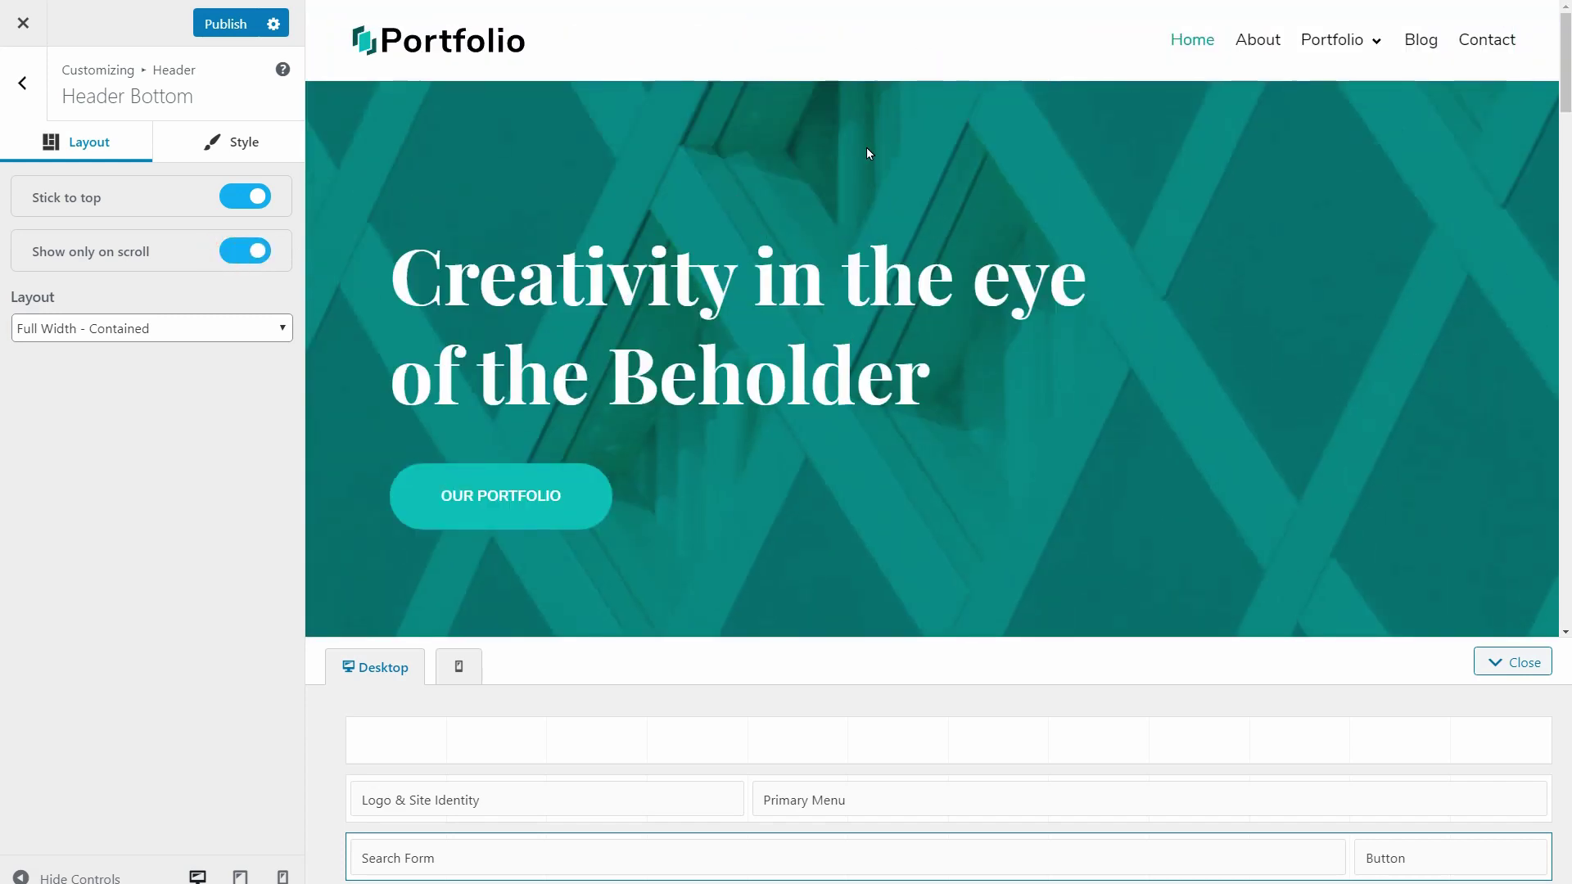
scroll(951, 172, down, 4)
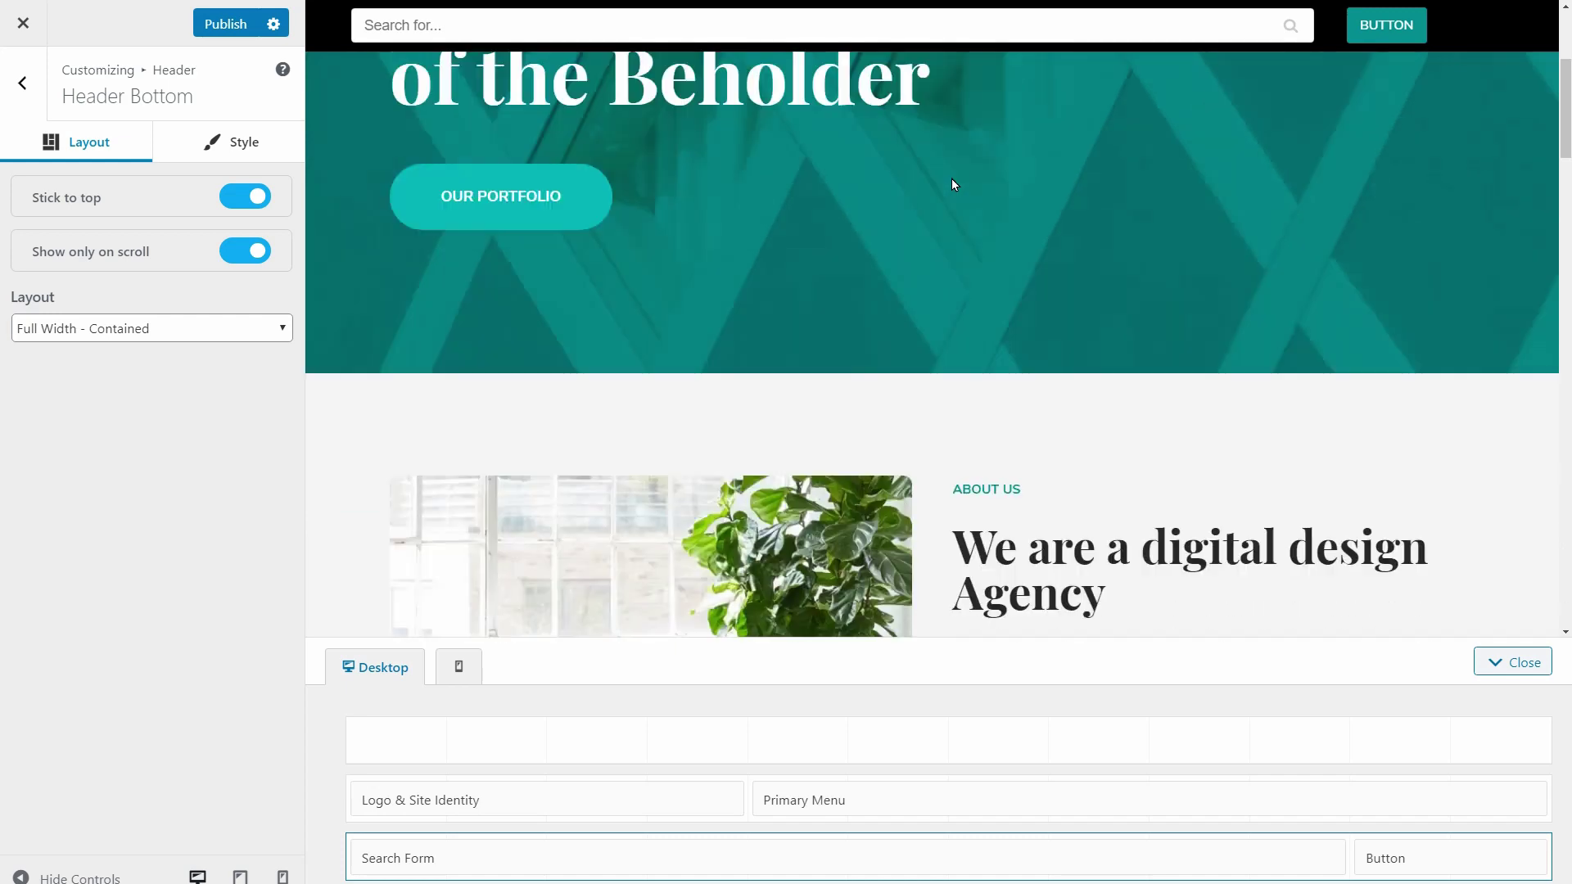
scroll(952, 178, up, 4)
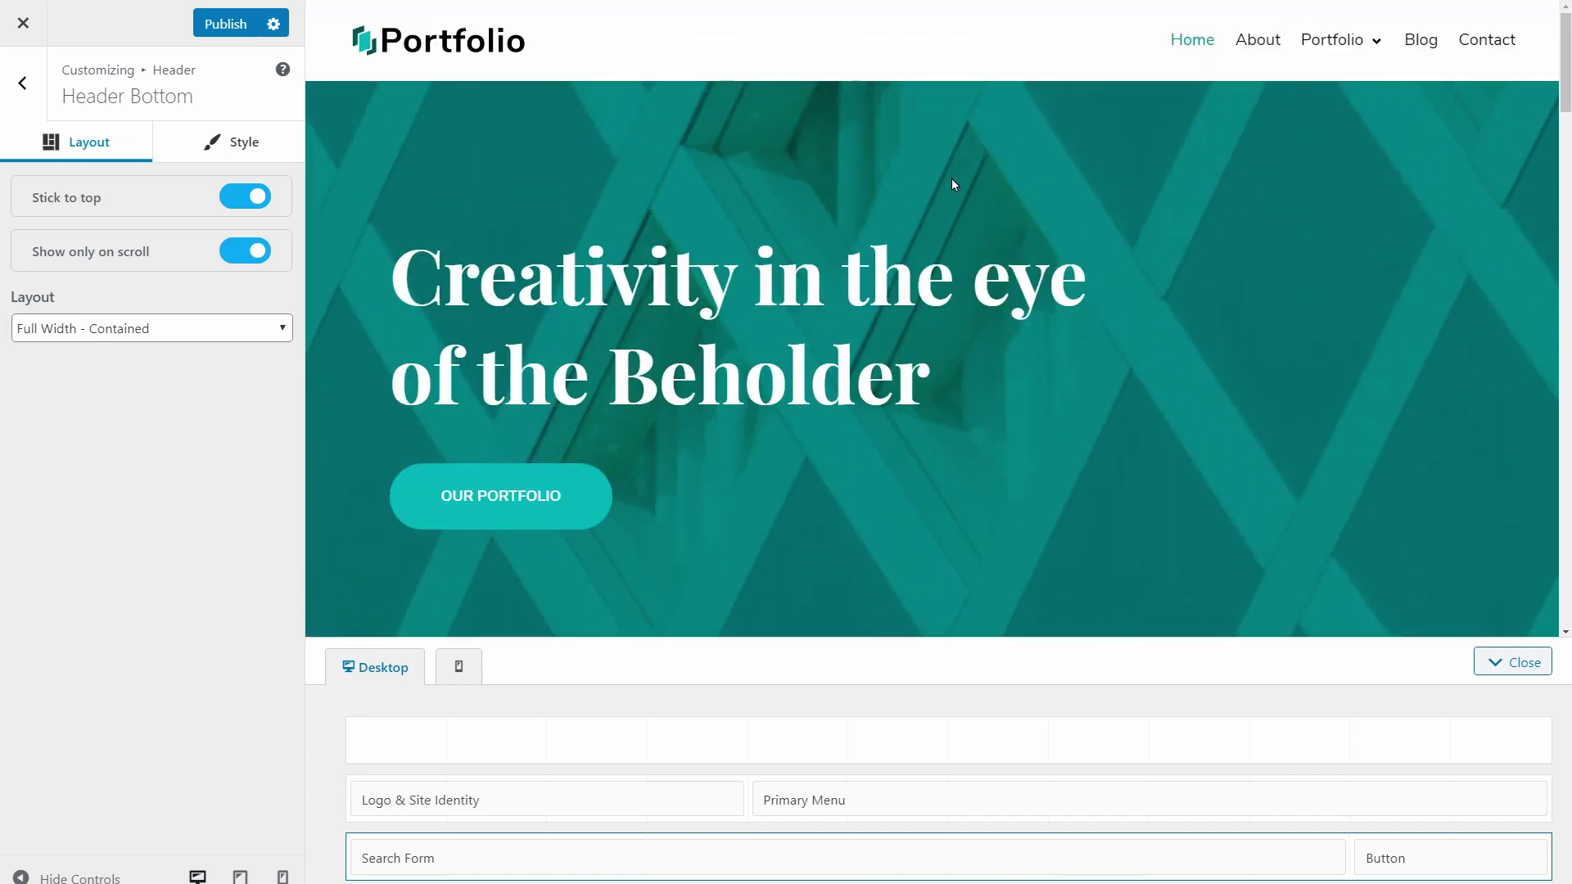
Step: Try adding Button components to the Header Top row of the desktop header
click(396, 740)
click(669, 490)
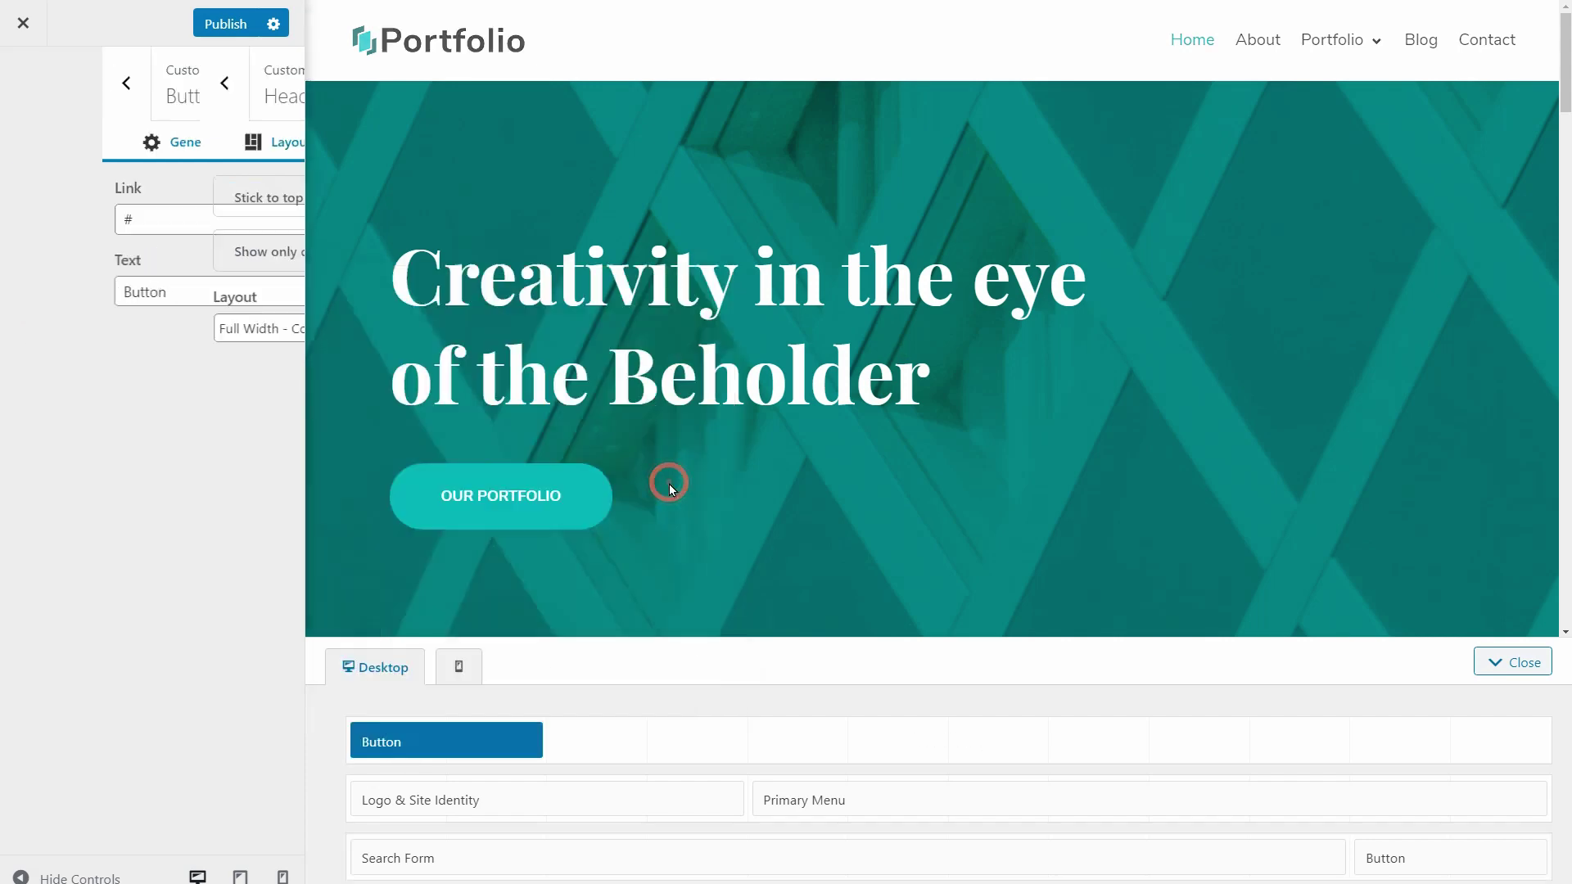
click(597, 743)
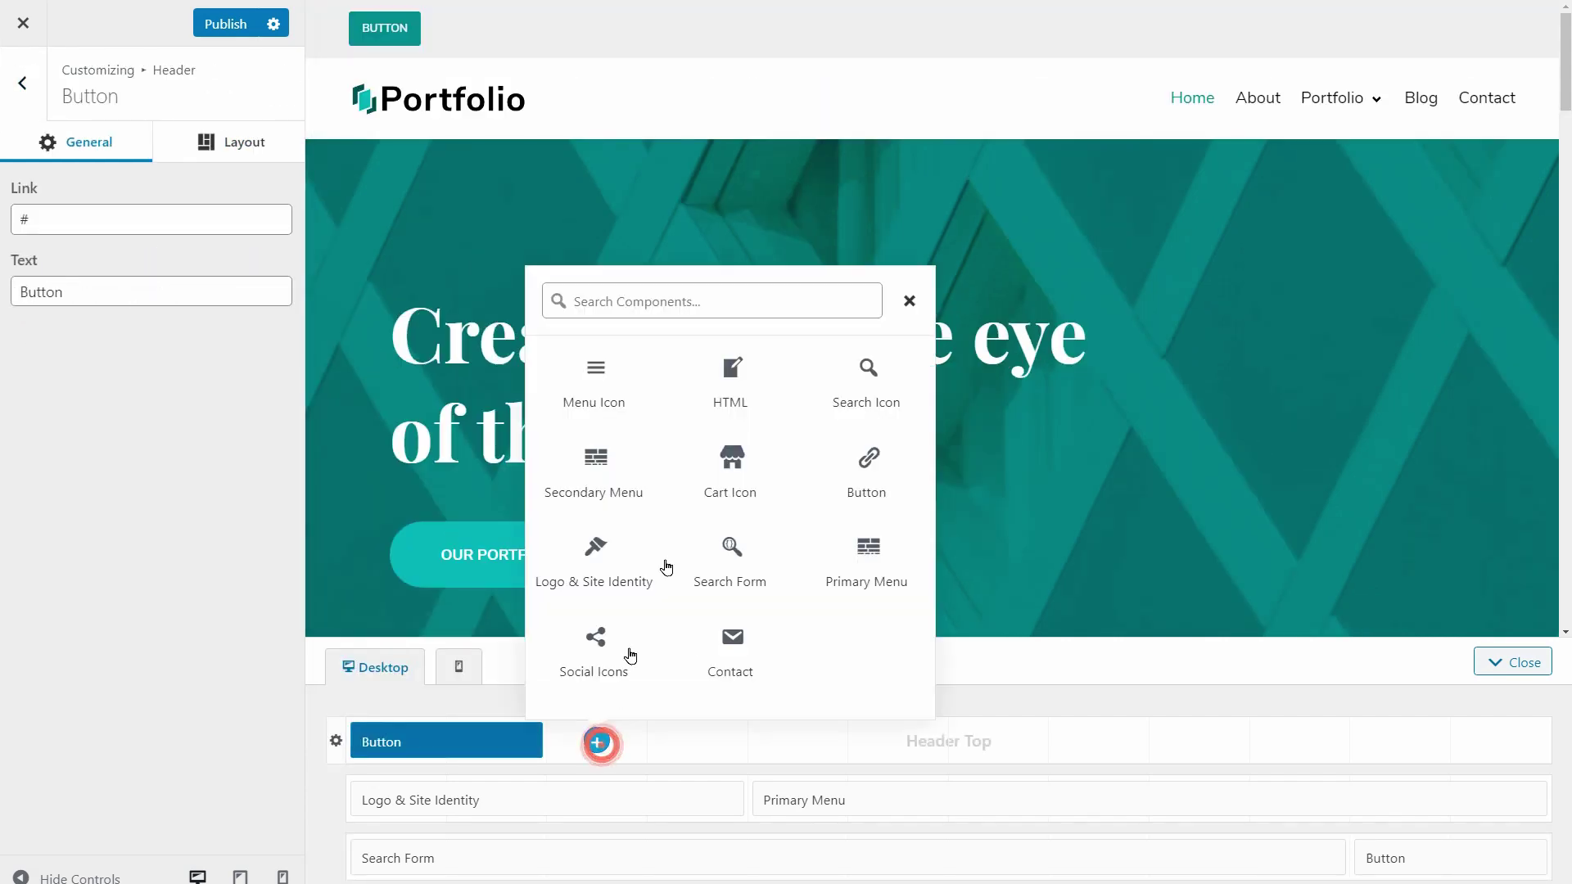
click(849, 483)
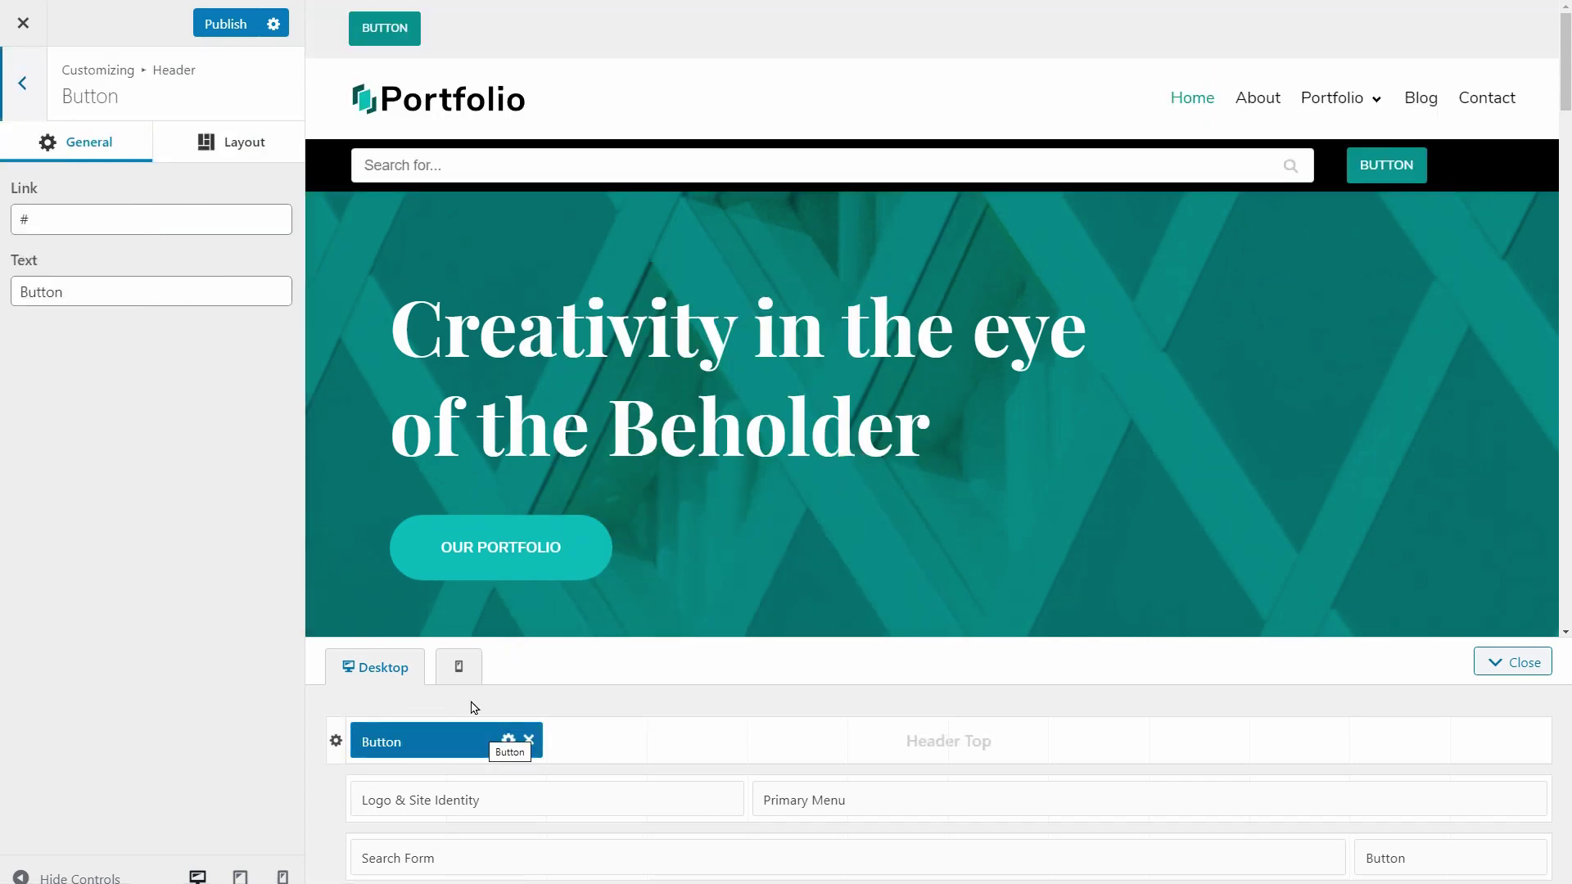
click(459, 665)
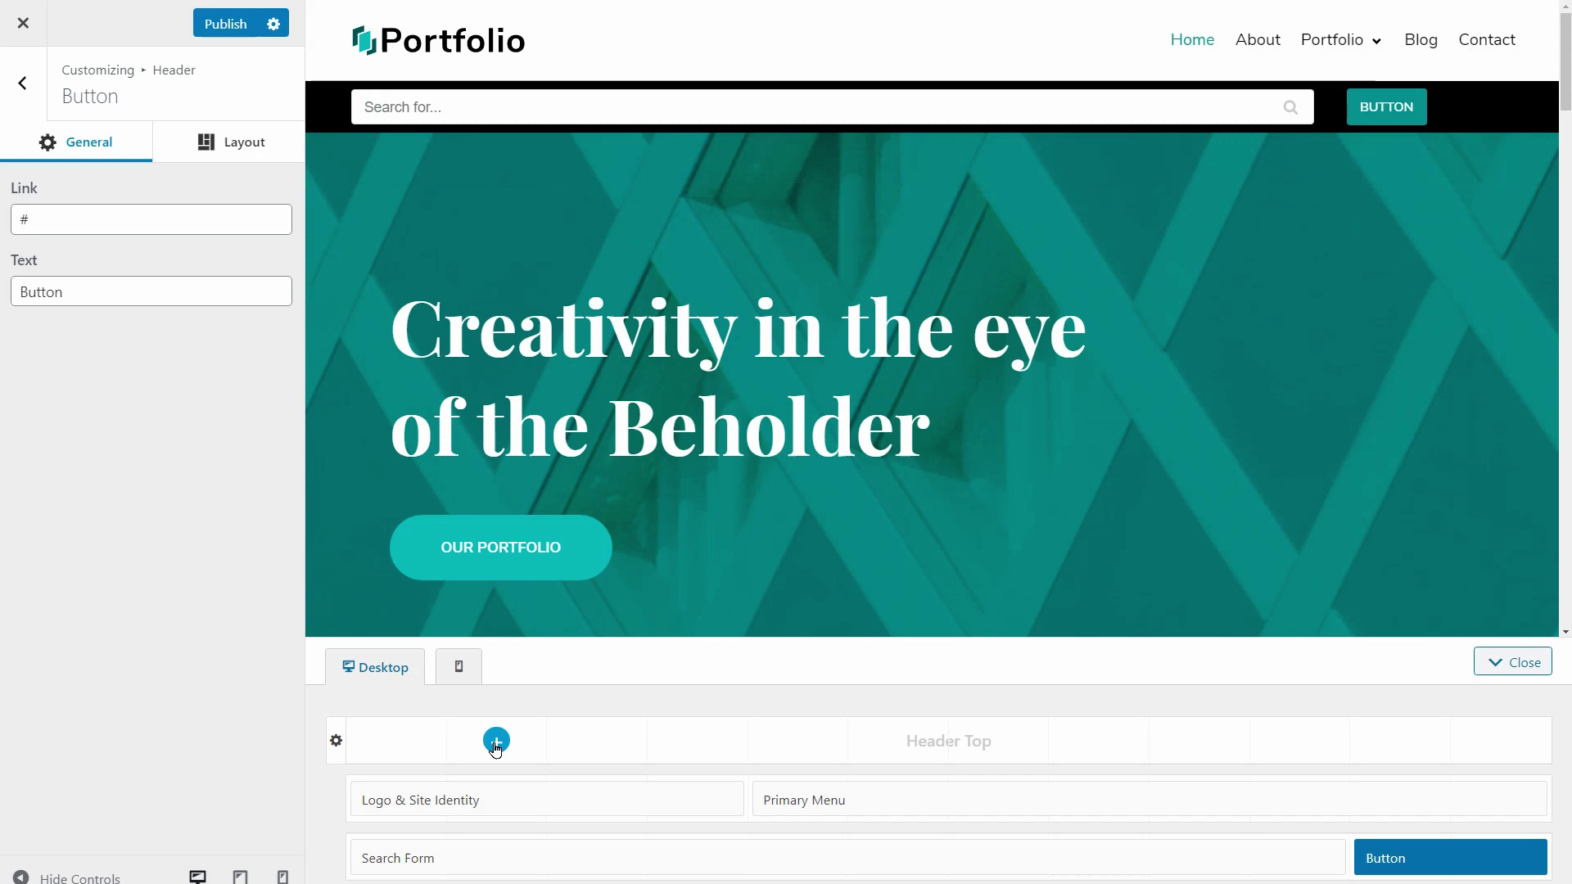
Step: Add a Contact component and a Social Icons component to the Header Top row
click(495, 741)
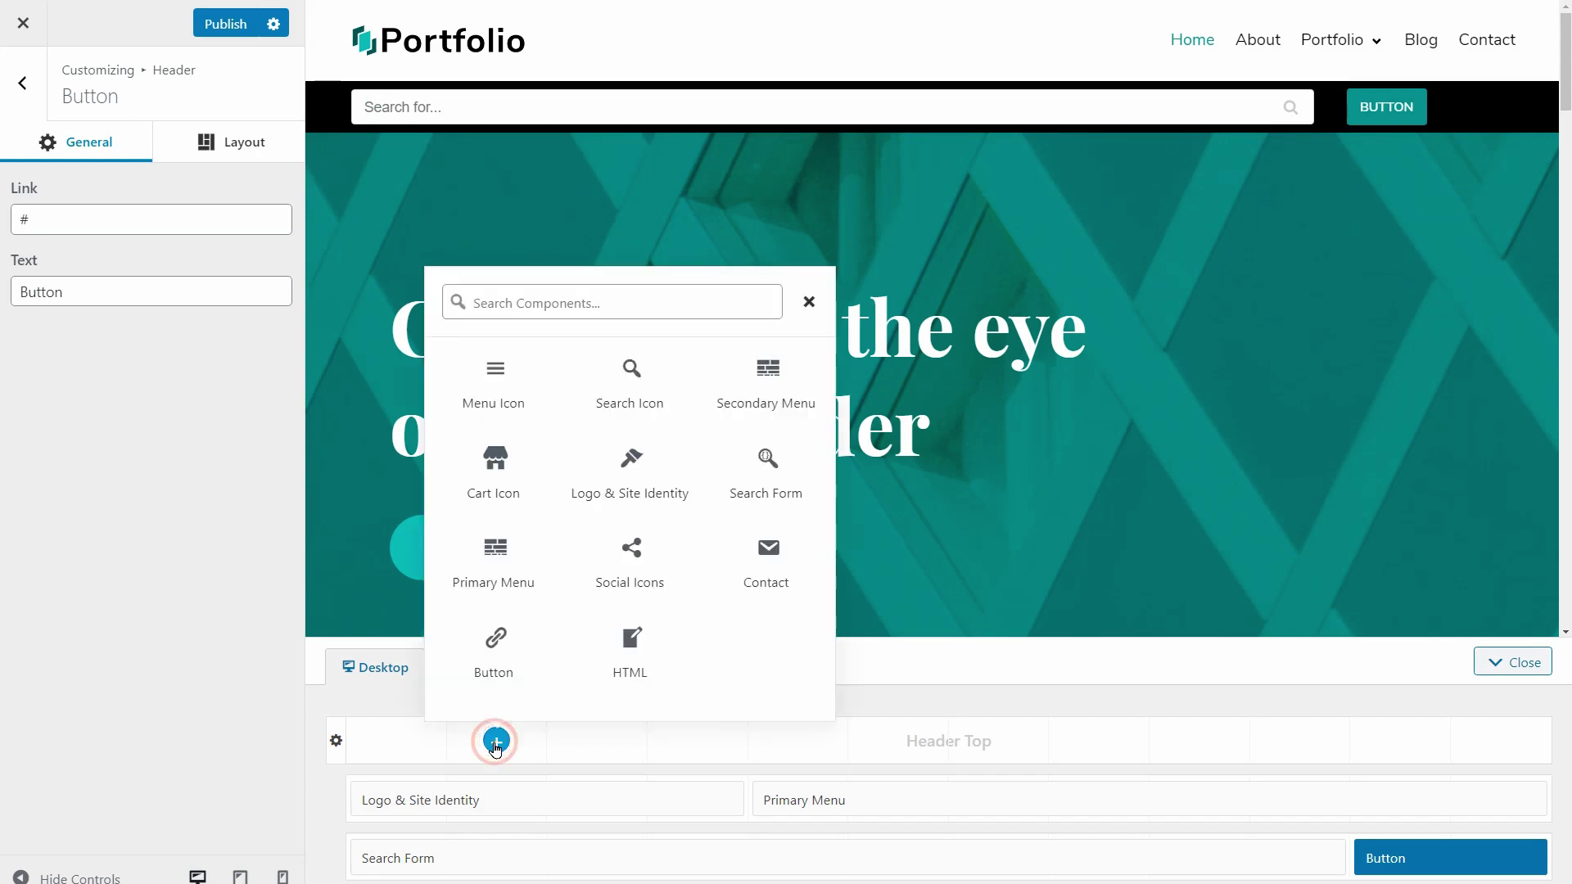
click(767, 563)
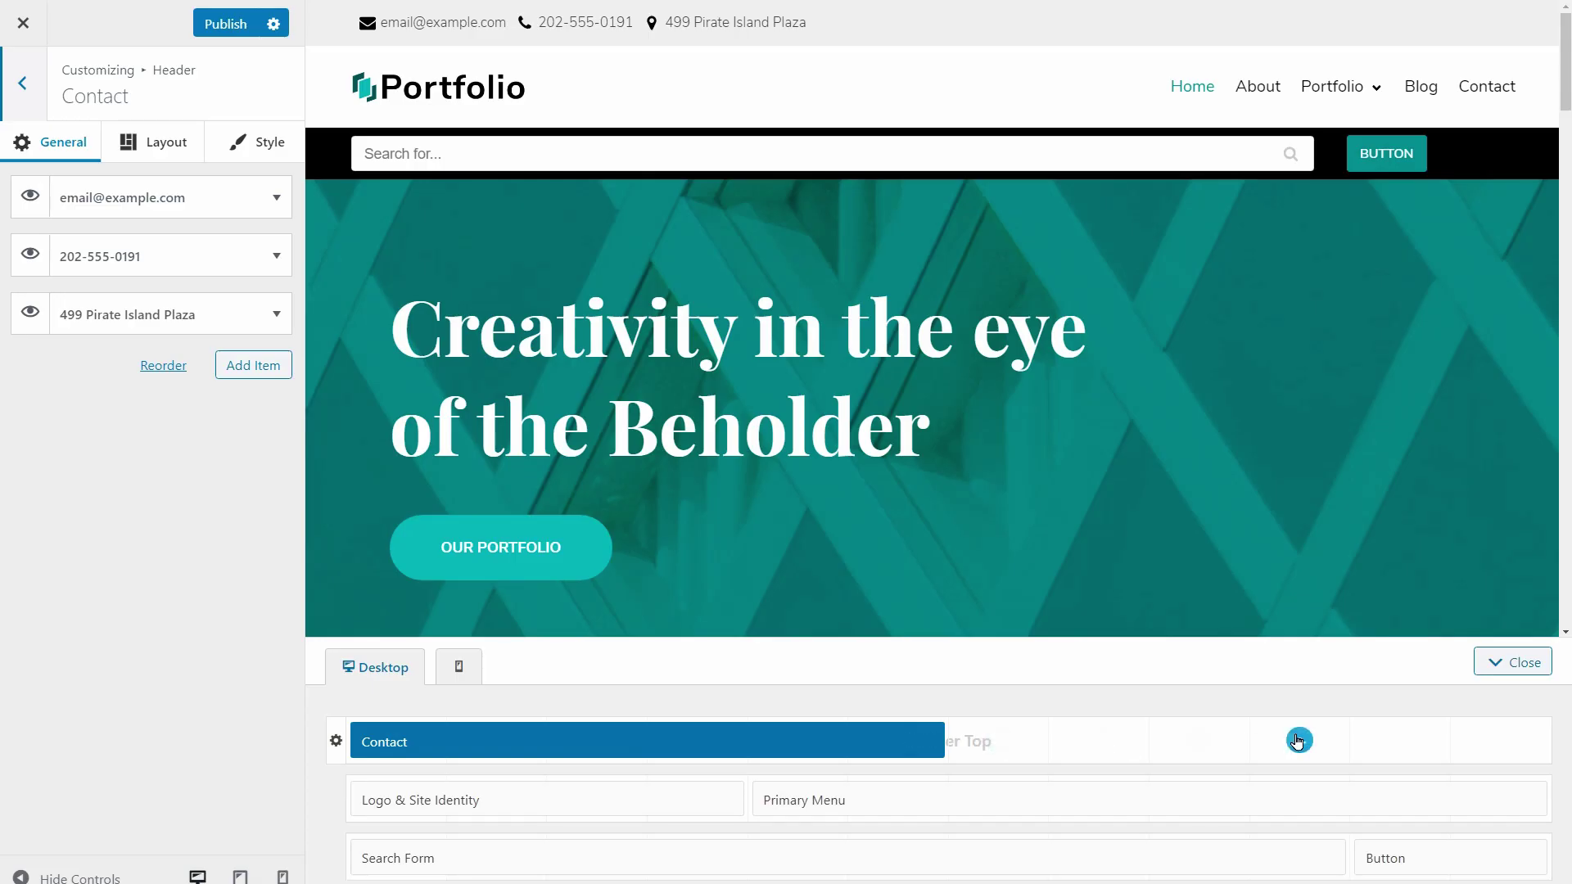
click(1298, 739)
click(1166, 563)
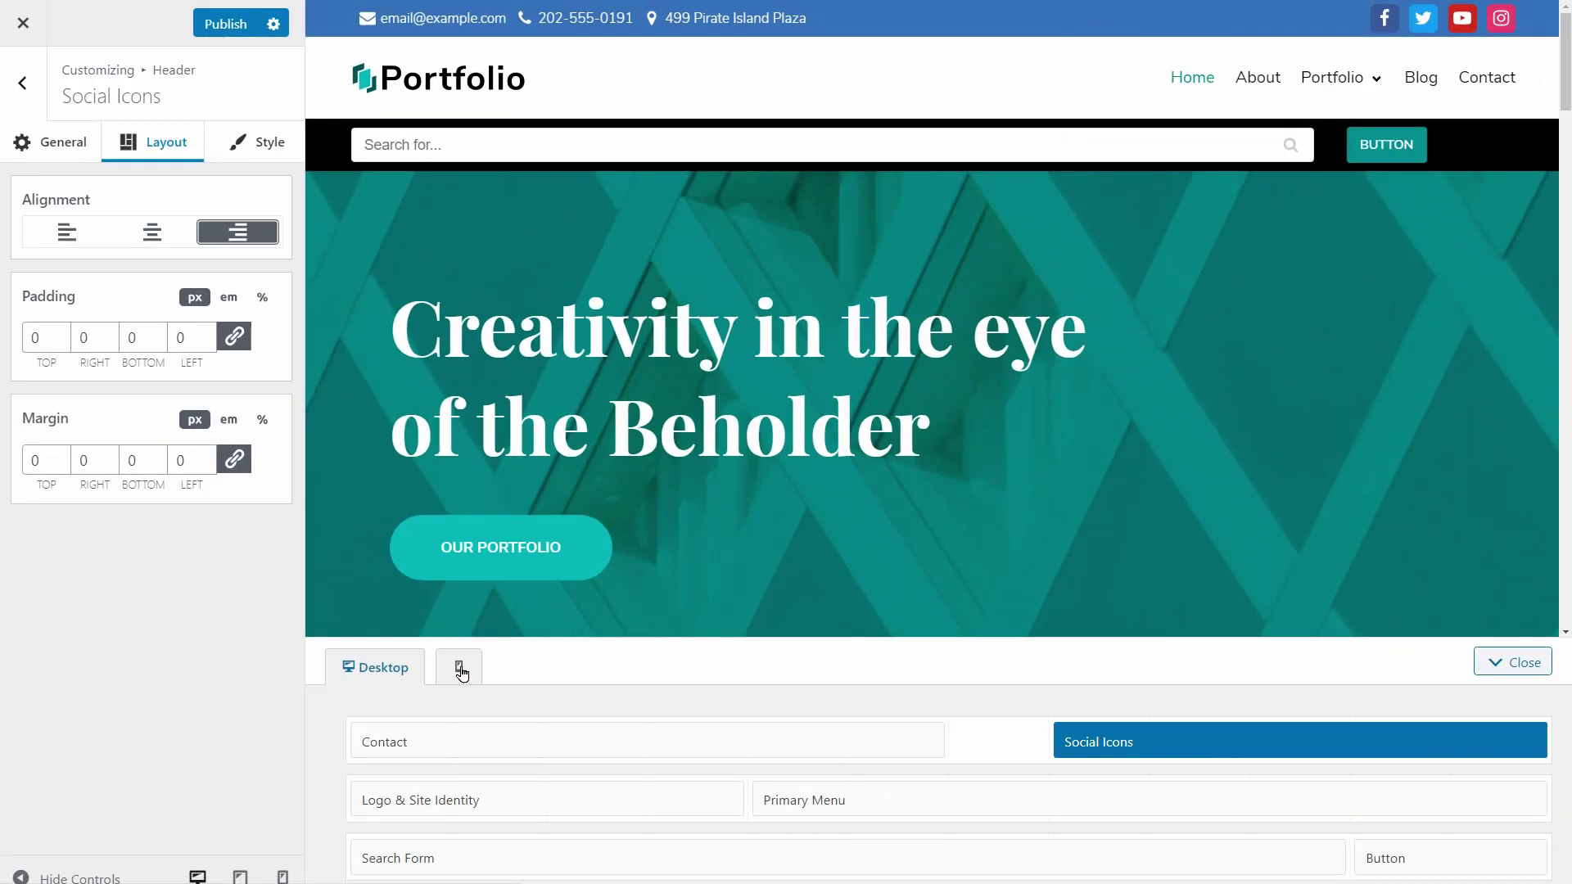
Step: Add a Button component to the mobile menu content, preview the mobile menu, and return to the desktop header
click(459, 669)
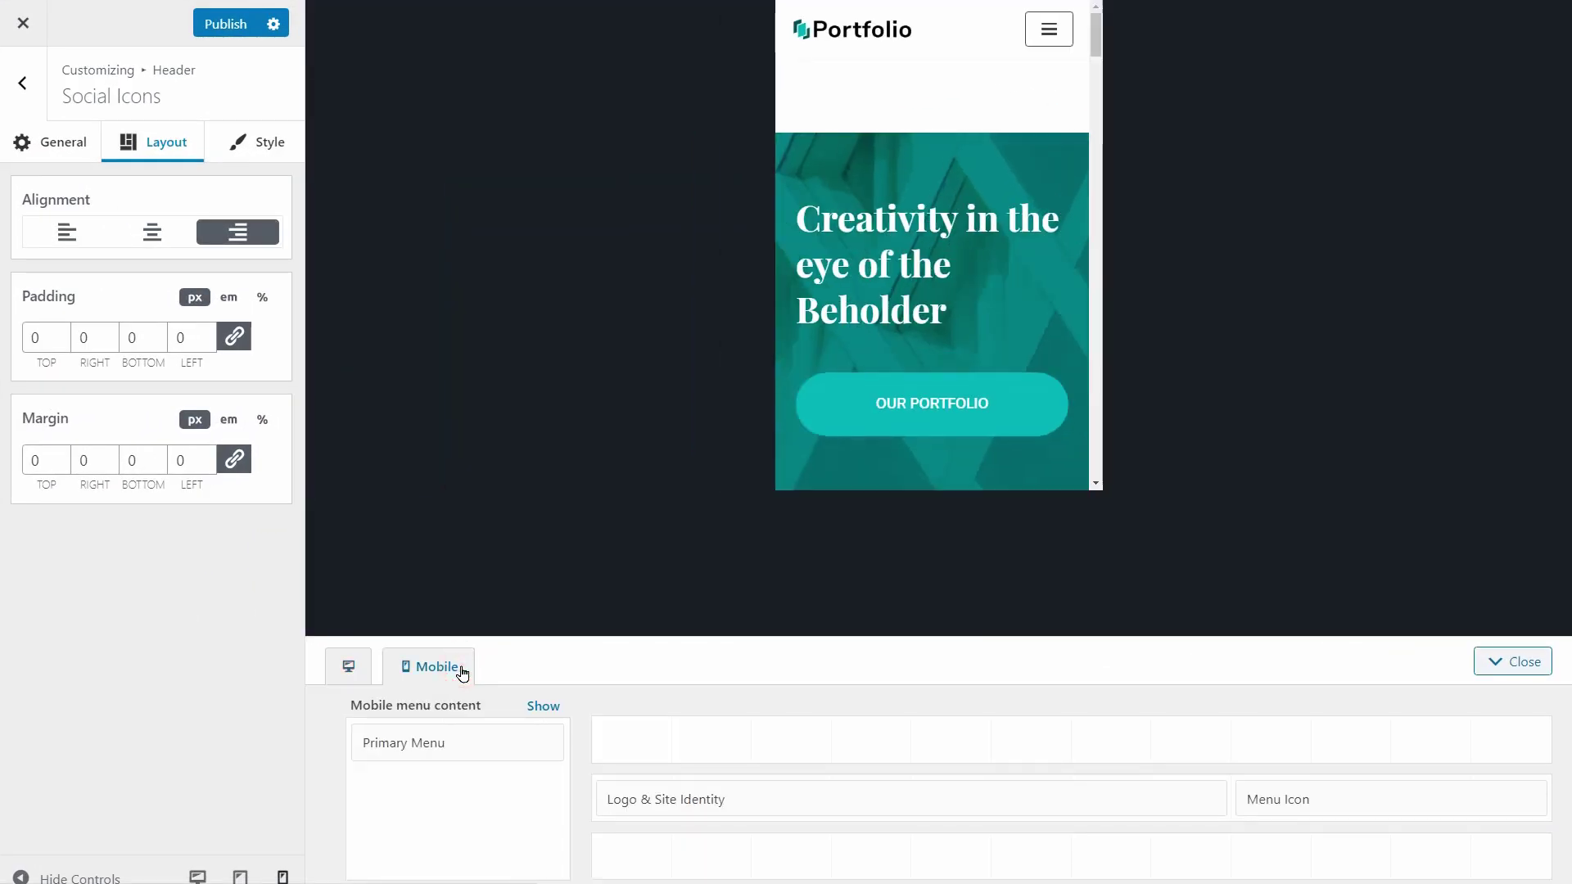
click(1043, 31)
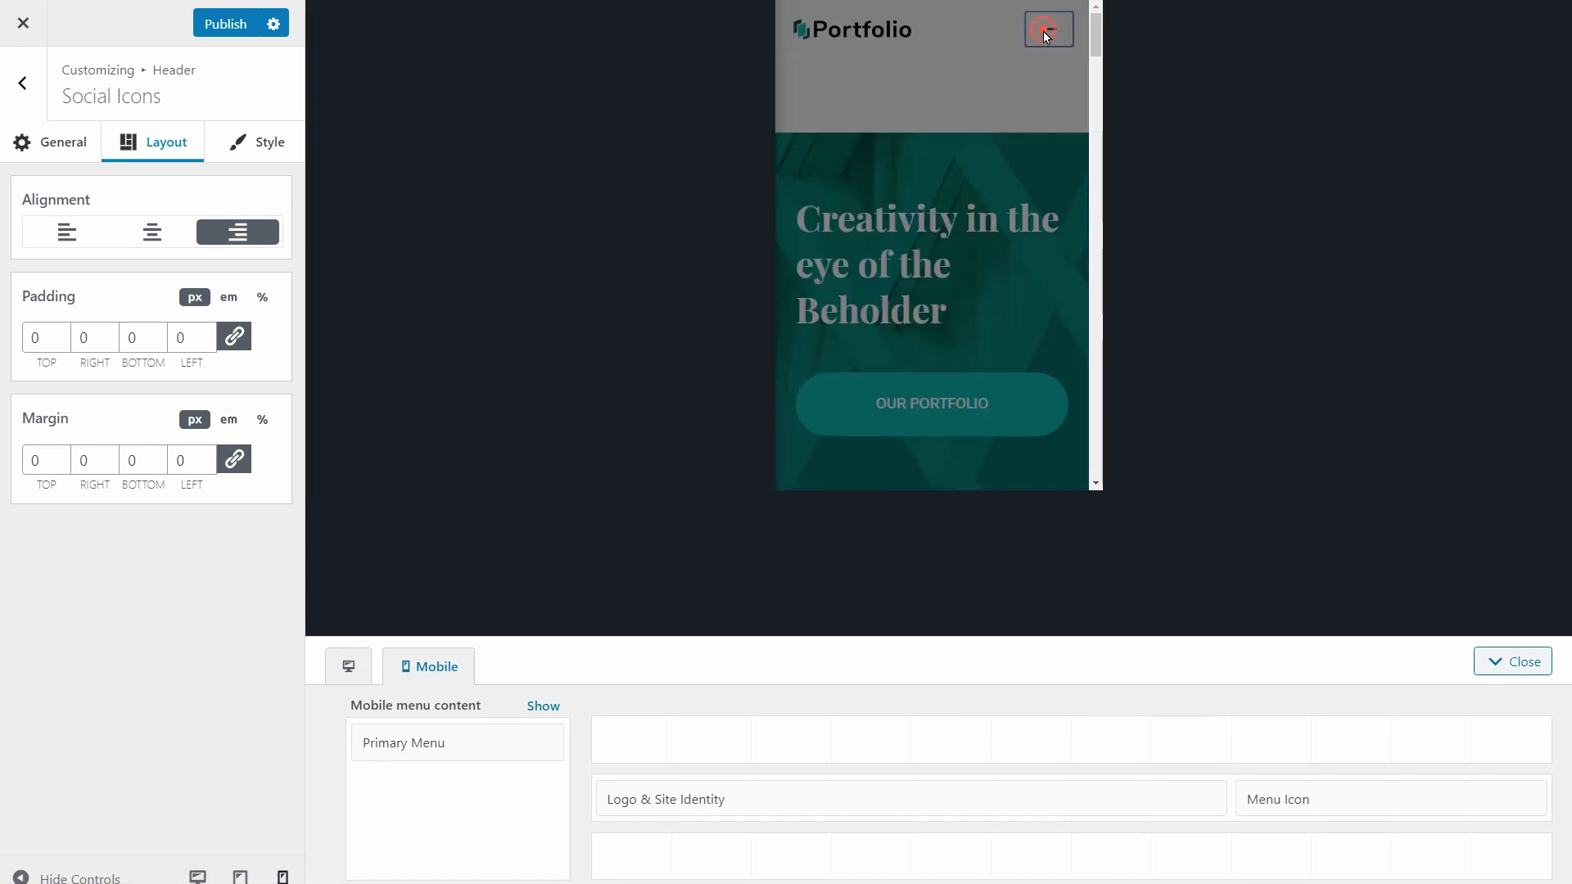
click(1047, 31)
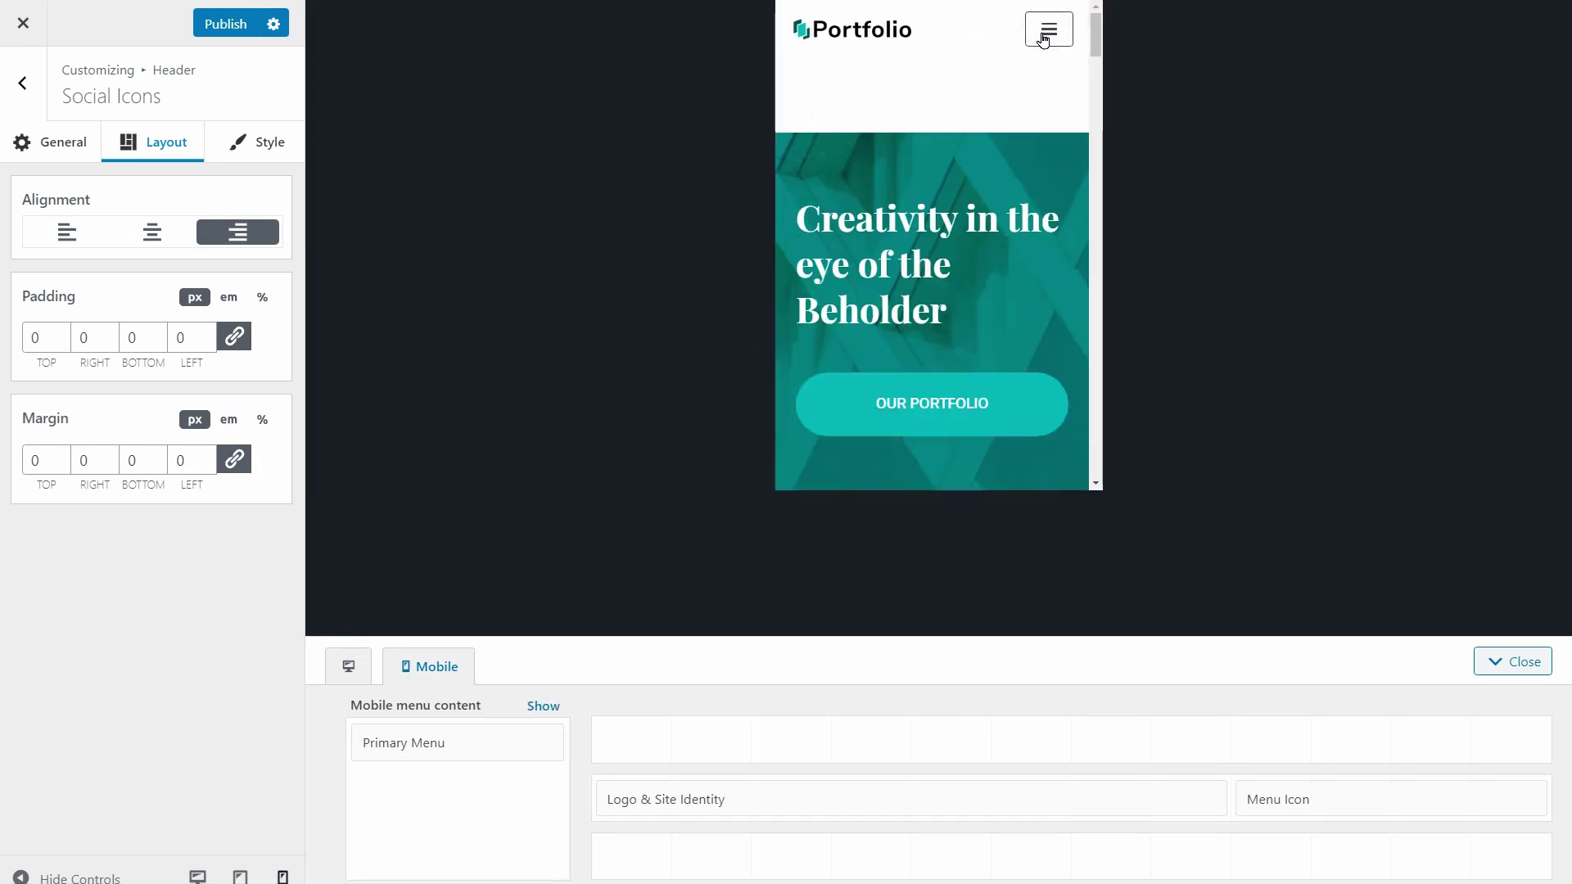
click(456, 860)
click(726, 597)
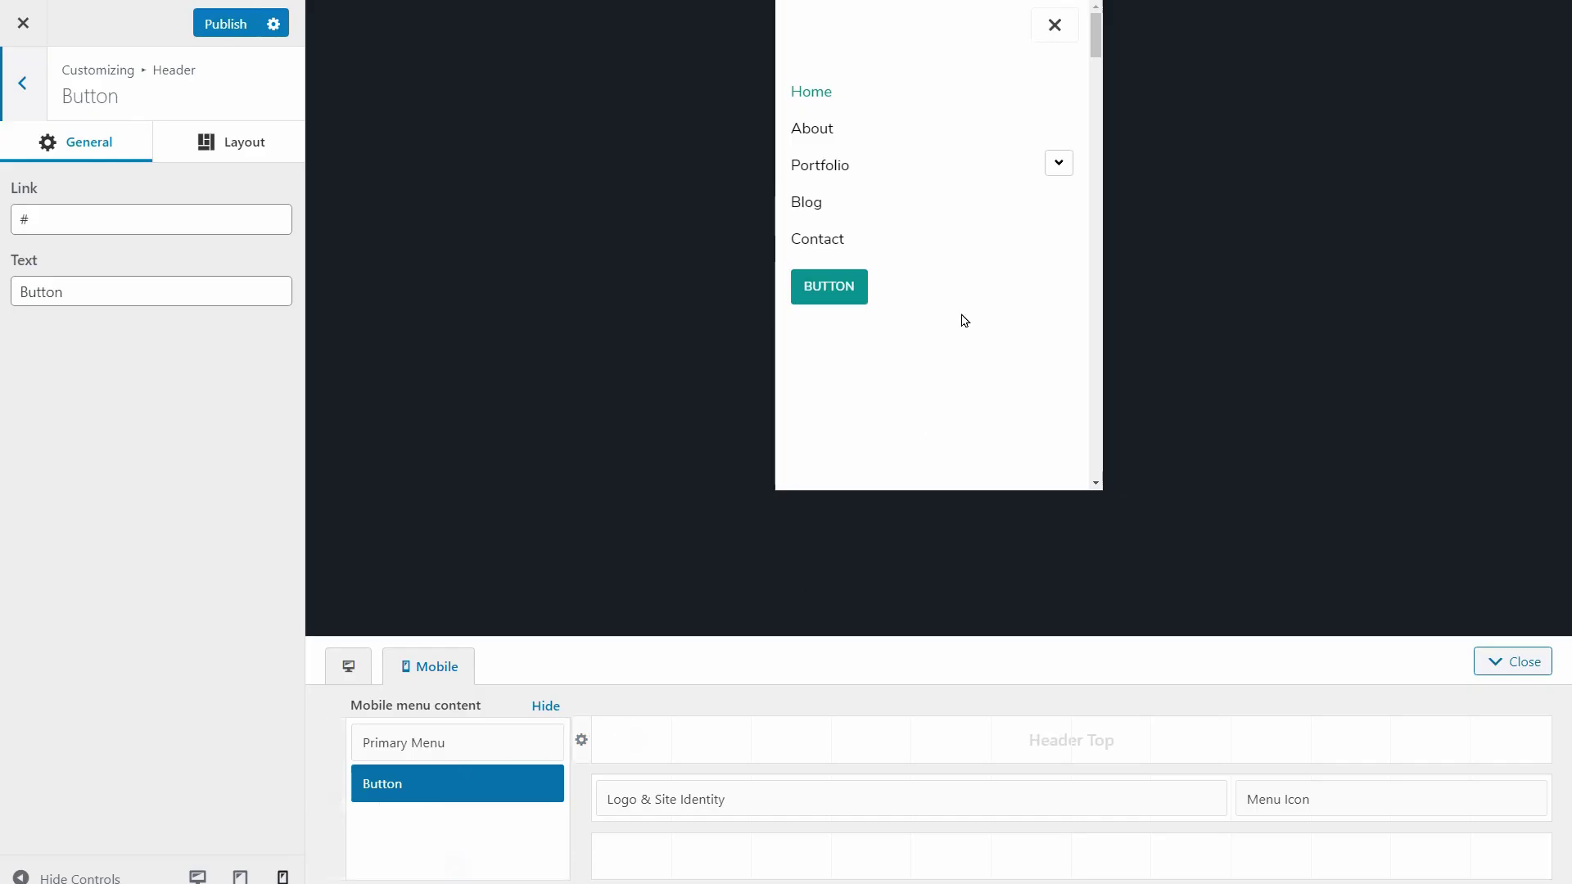
click(1047, 29)
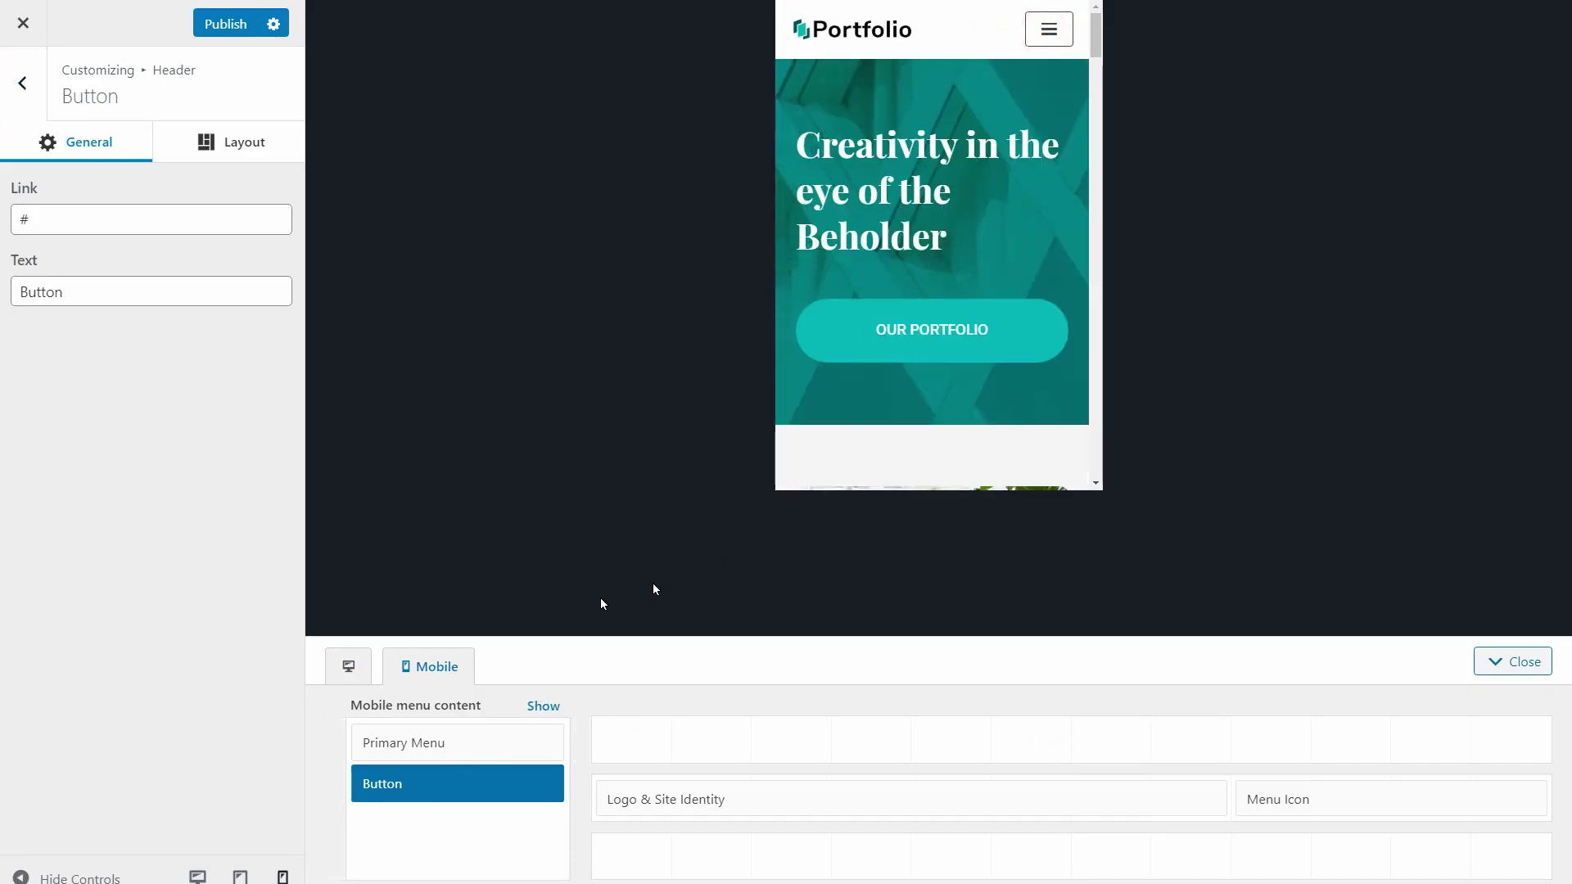
click(354, 677)
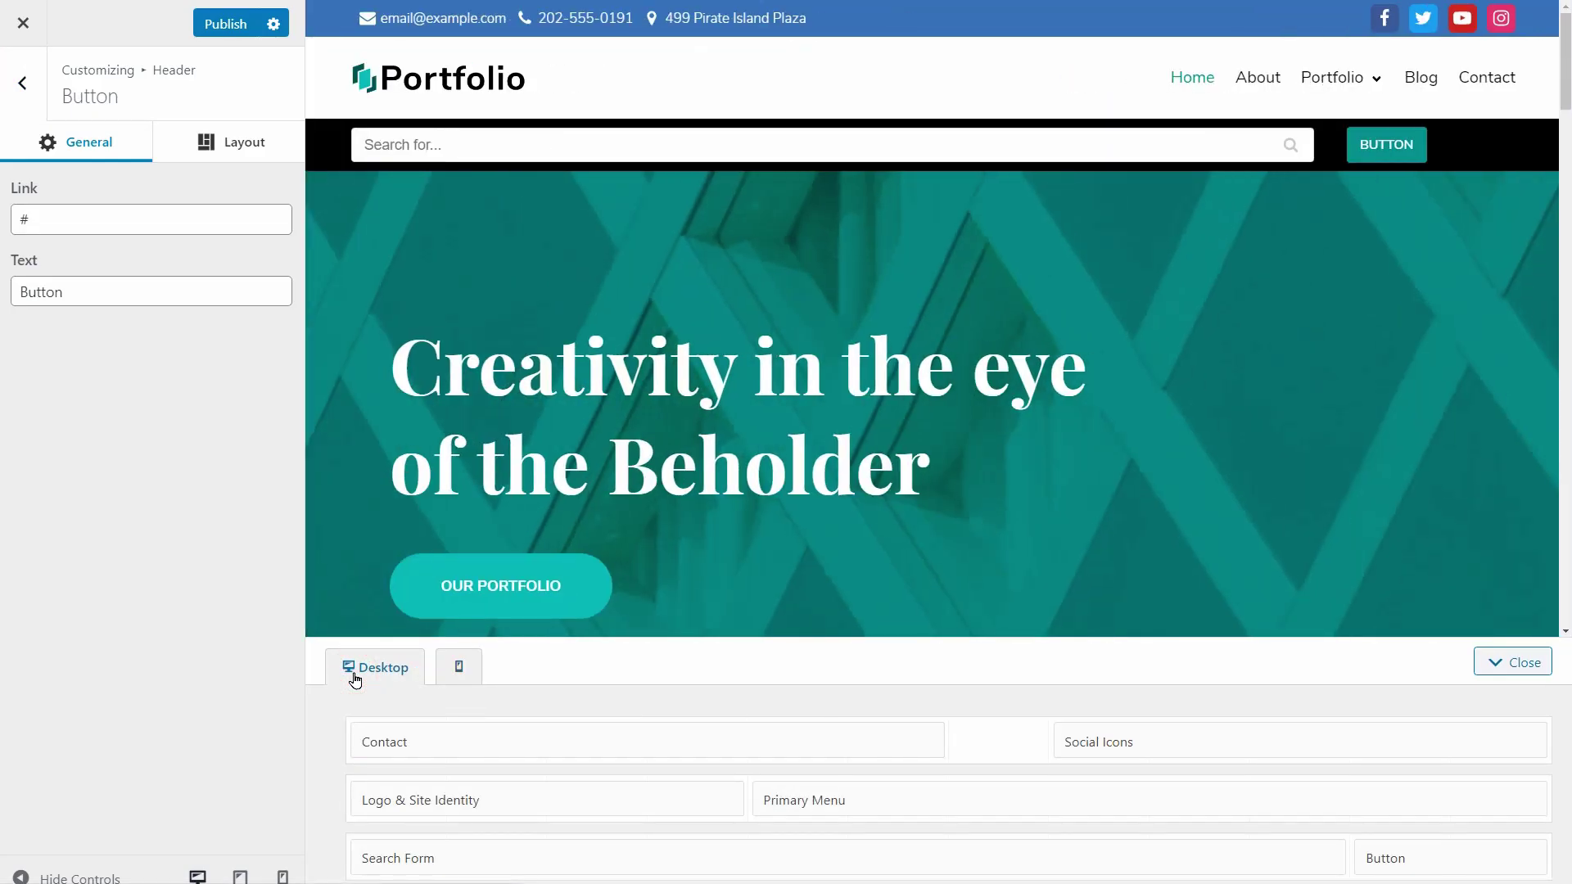
Step: Open the Page Header builder and look over the settings of its Page Header Top and Page Header Bottom rows
click(22, 84)
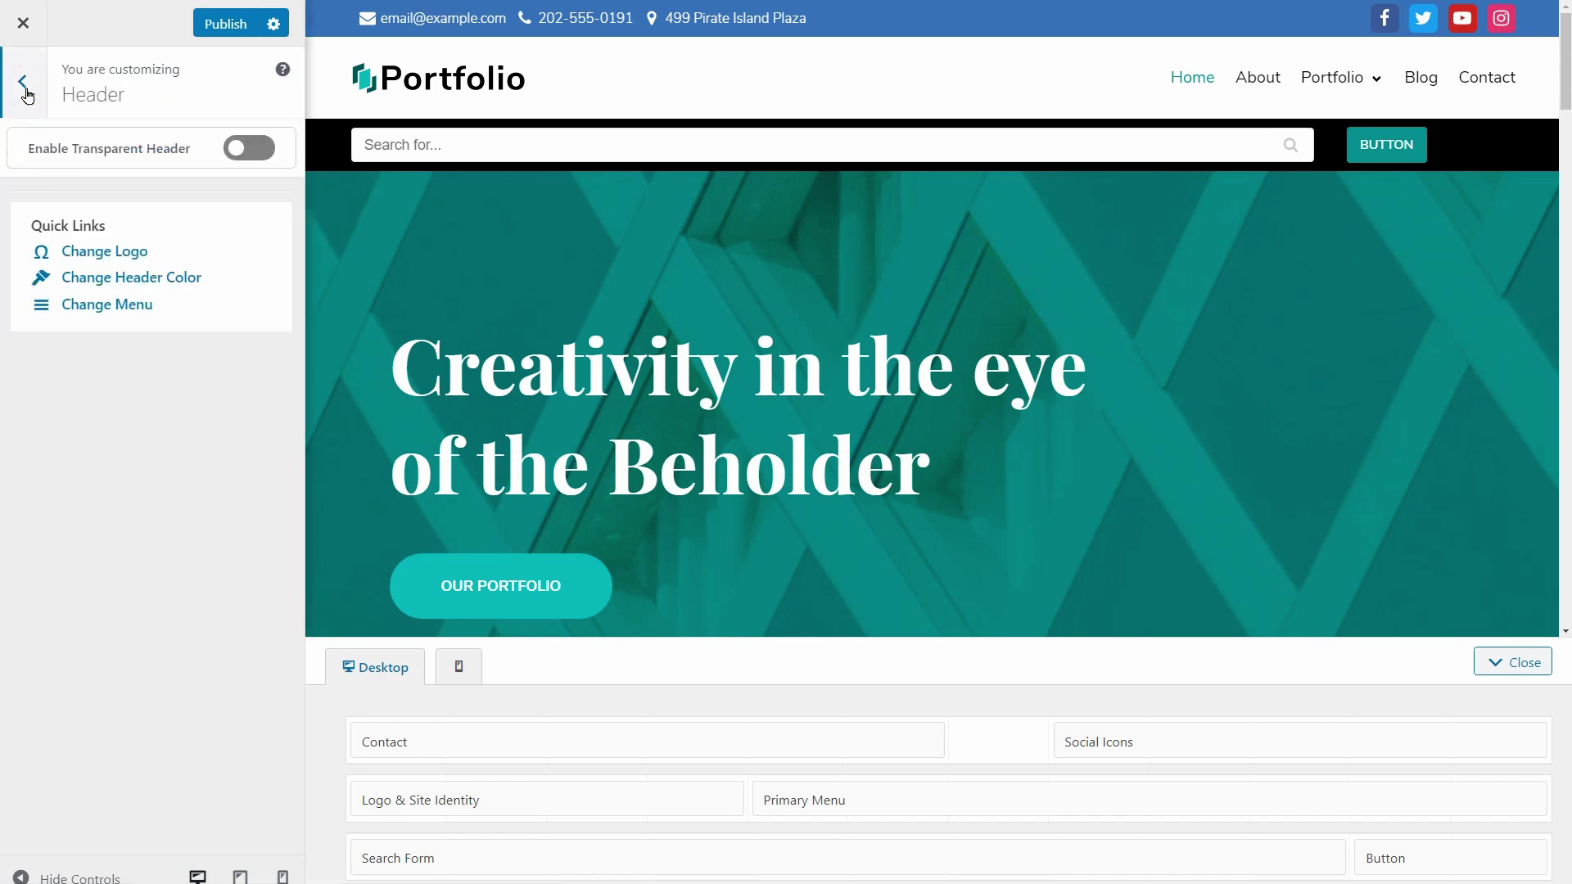
click(21, 92)
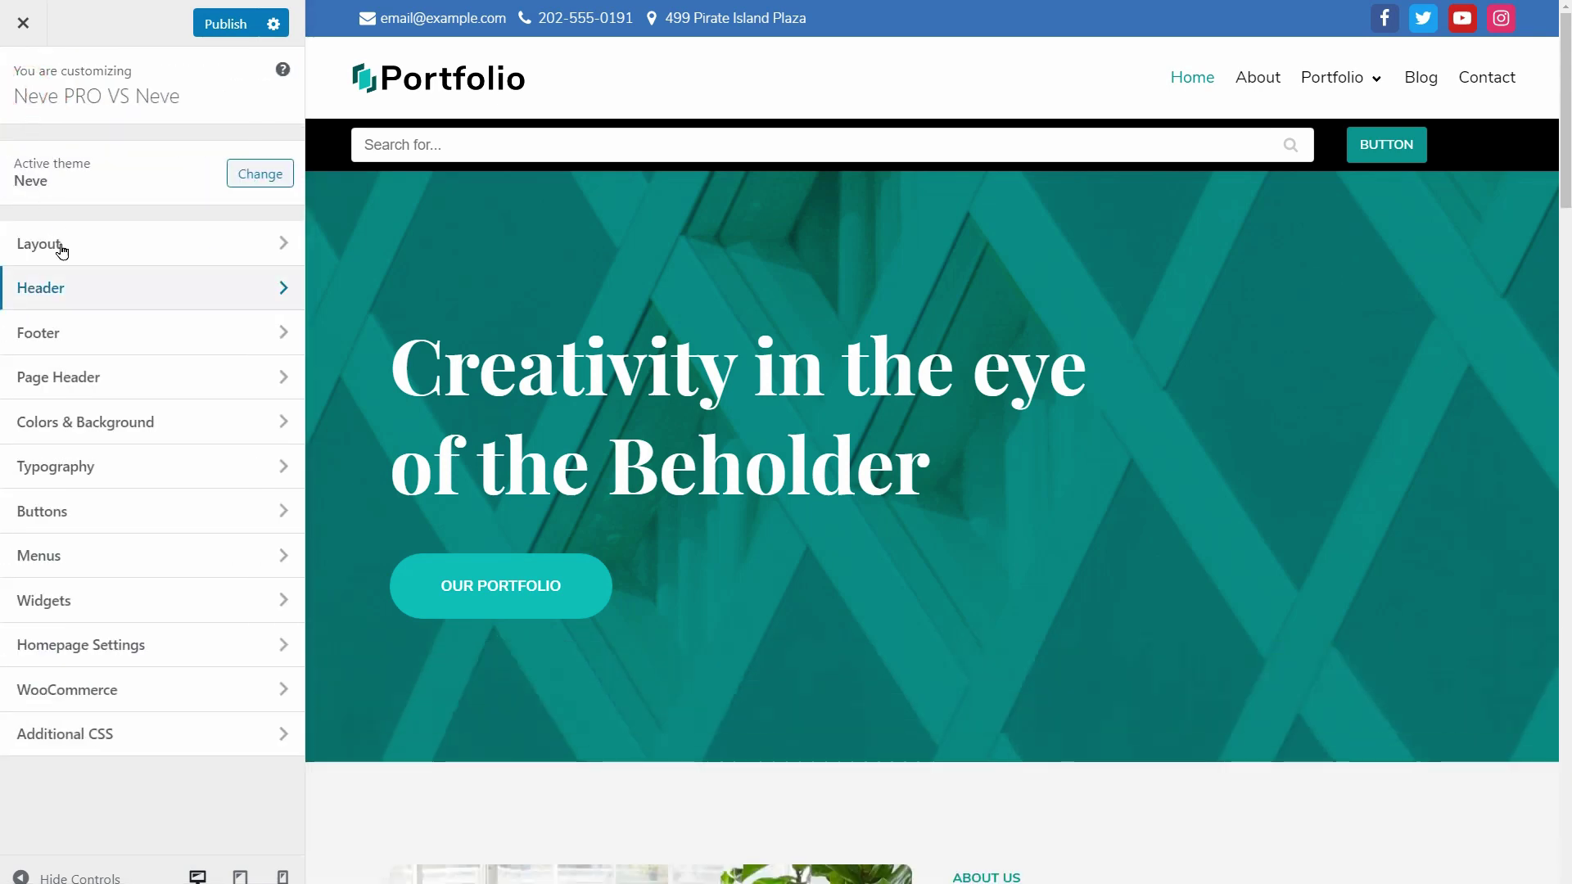
click(267, 376)
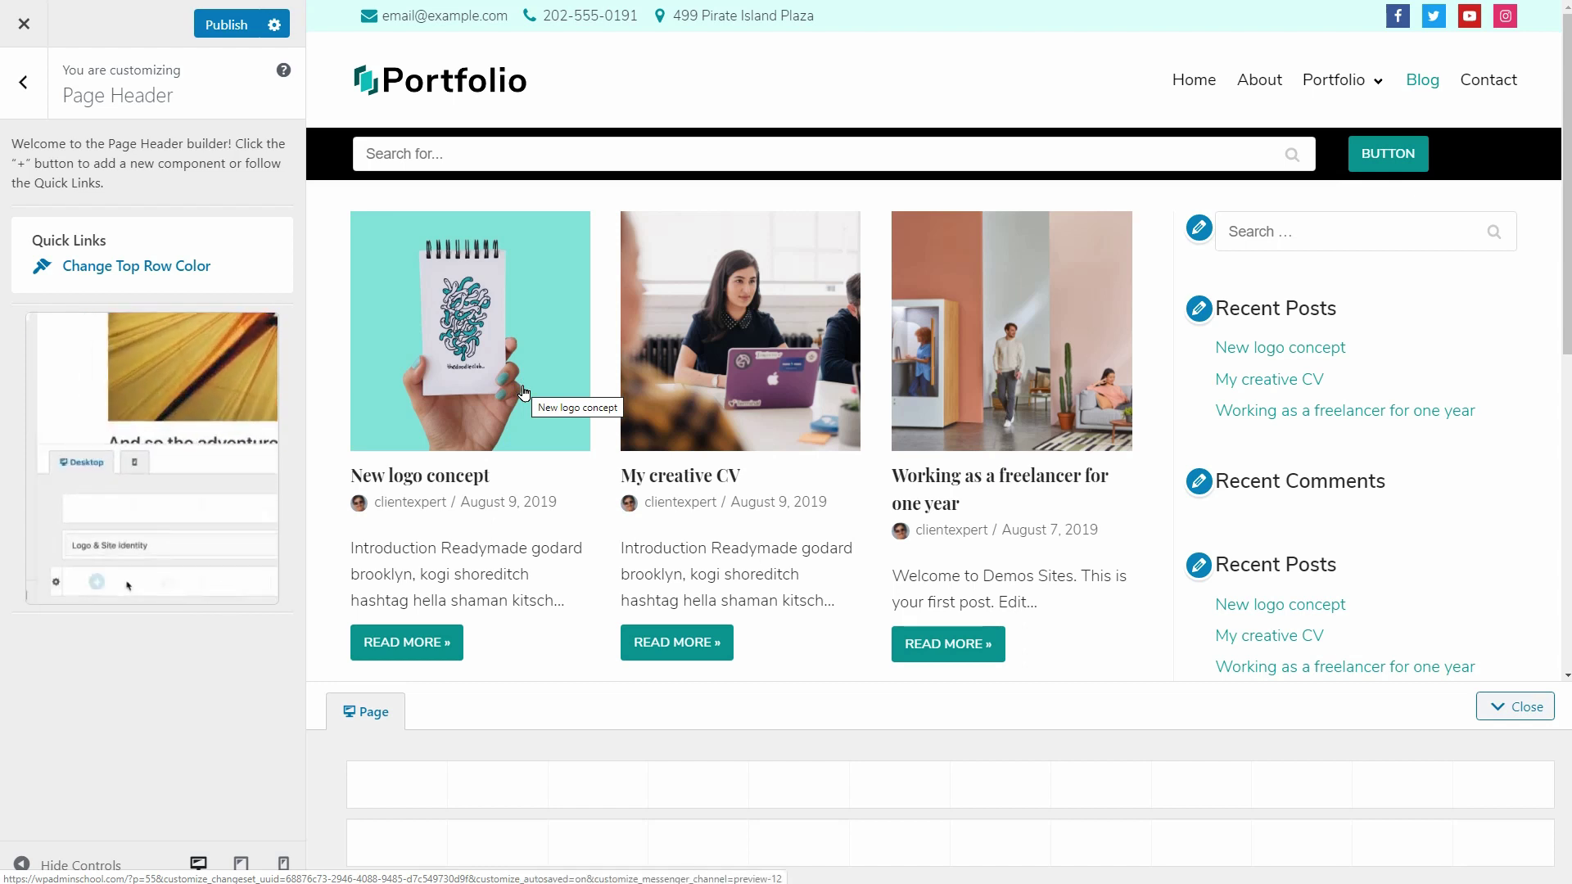
mouse_move(481, 778)
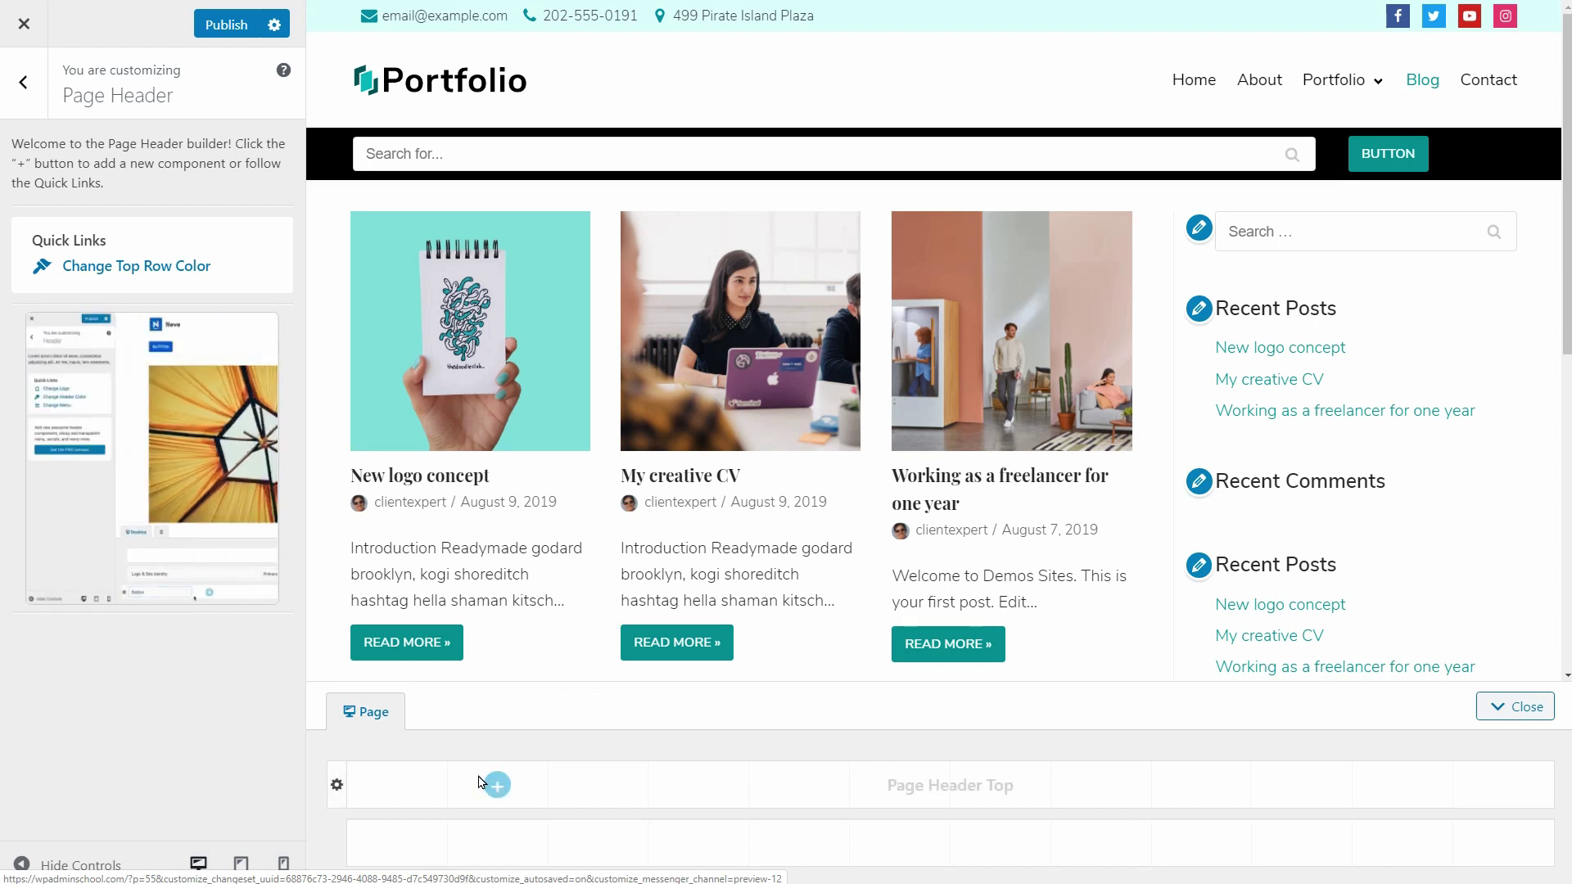
click(337, 785)
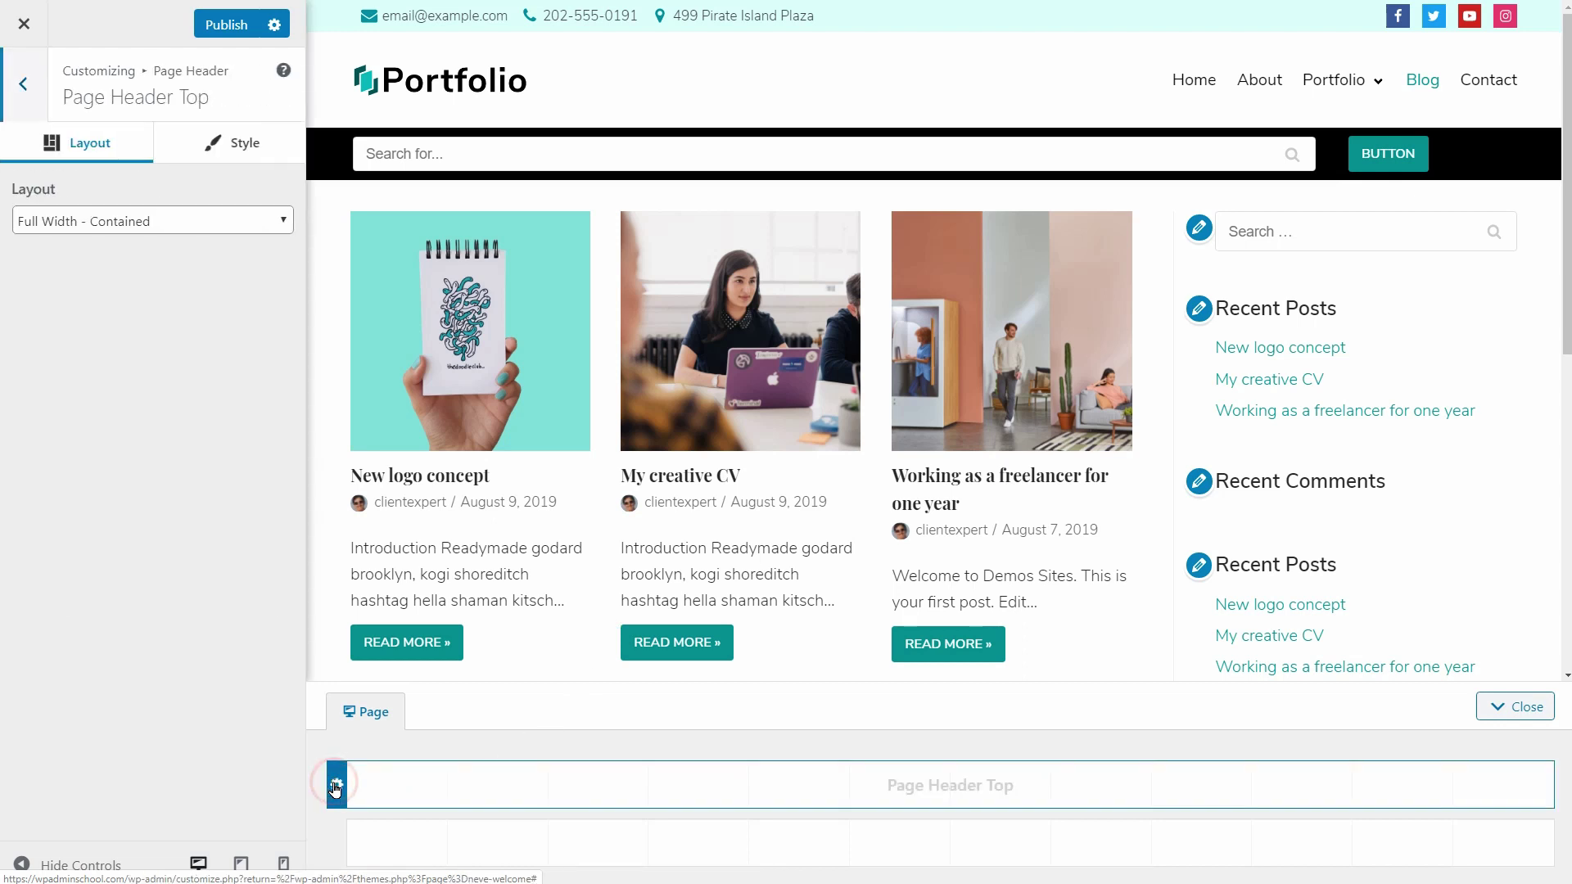
click(337, 843)
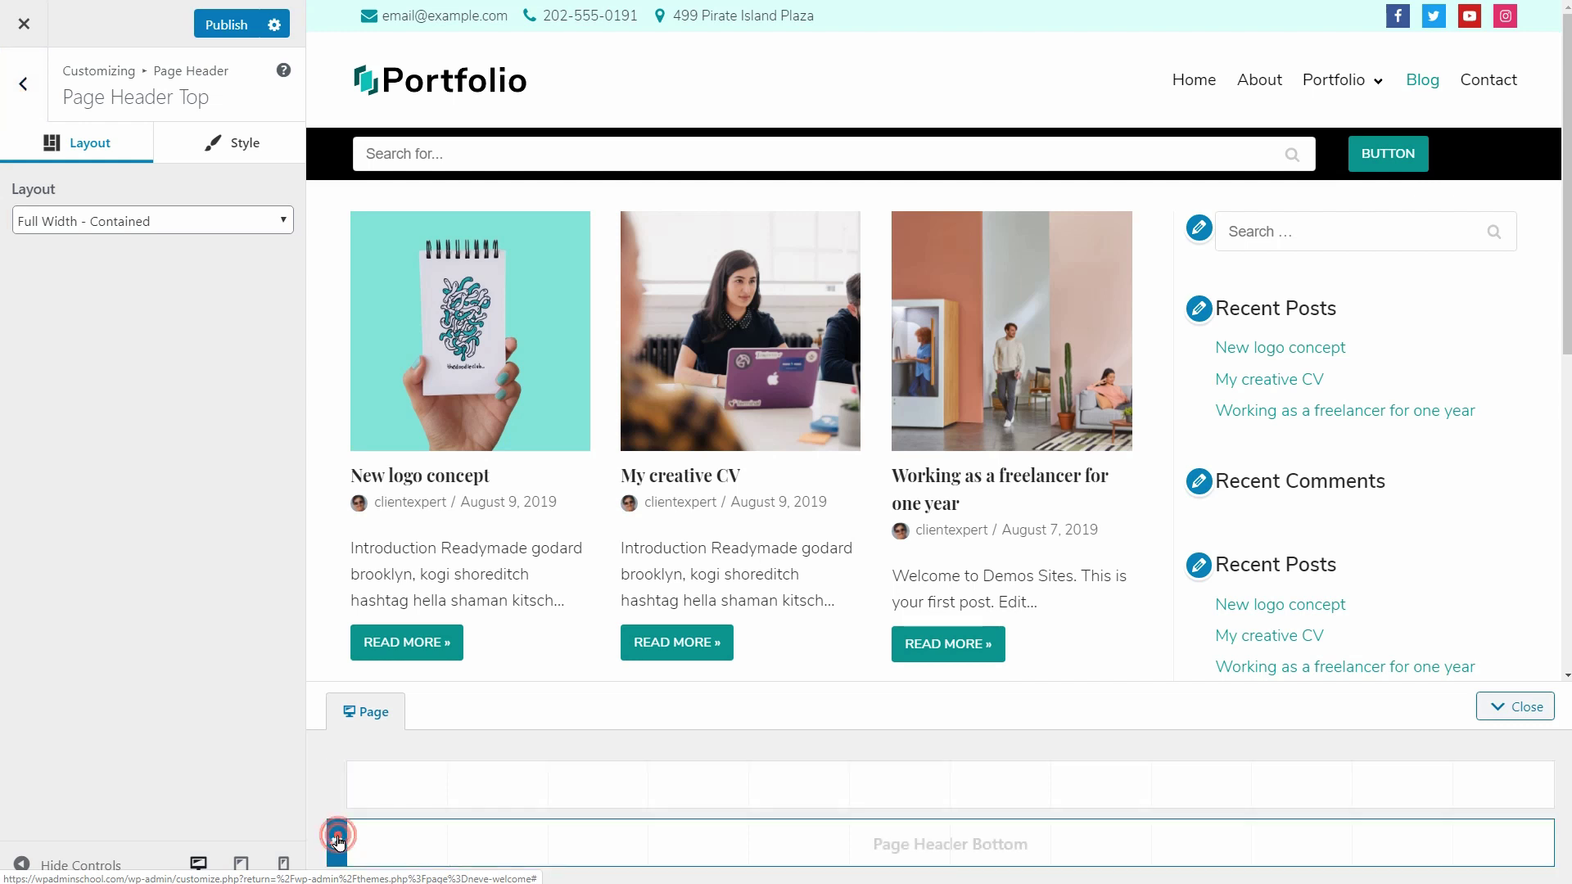
click(337, 785)
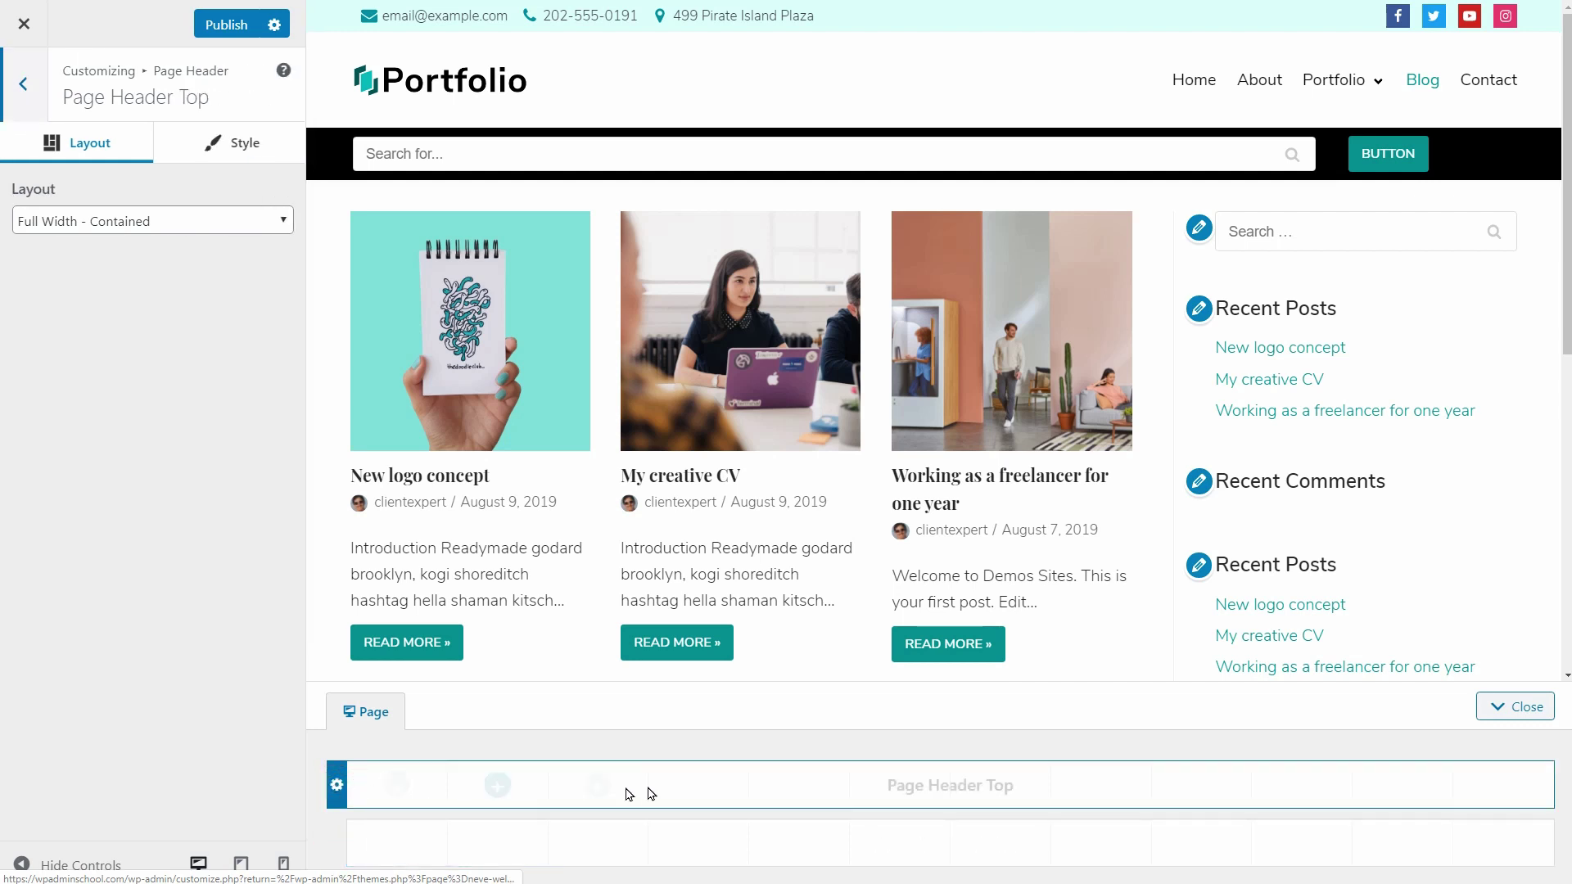
Step: Add an HTML component to the Page Header Top row and stretch it across the full row width
click(698, 786)
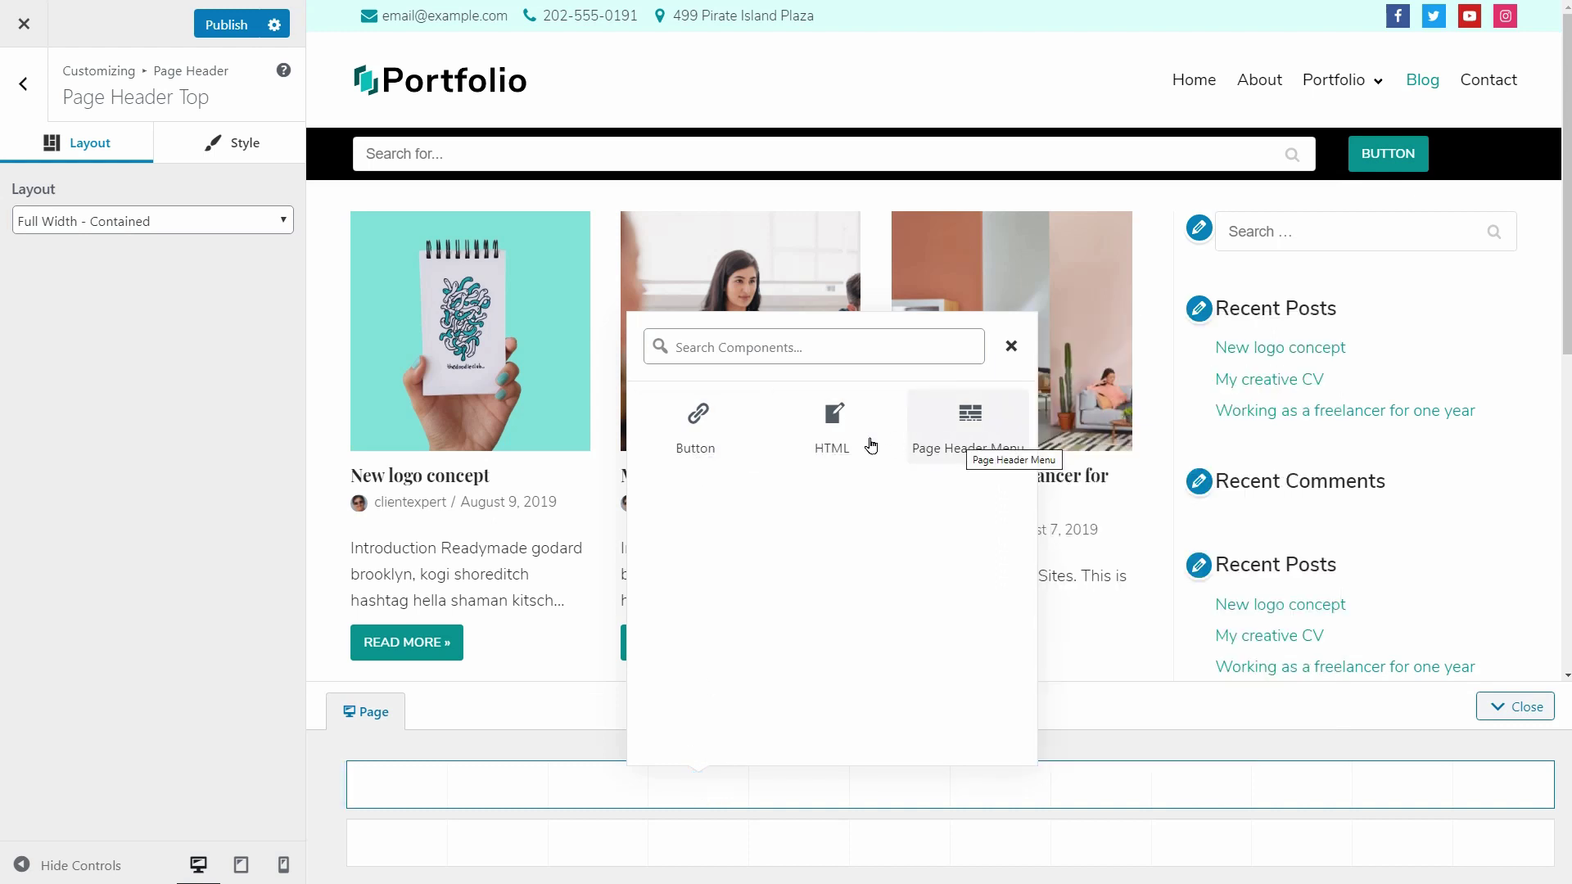
click(832, 440)
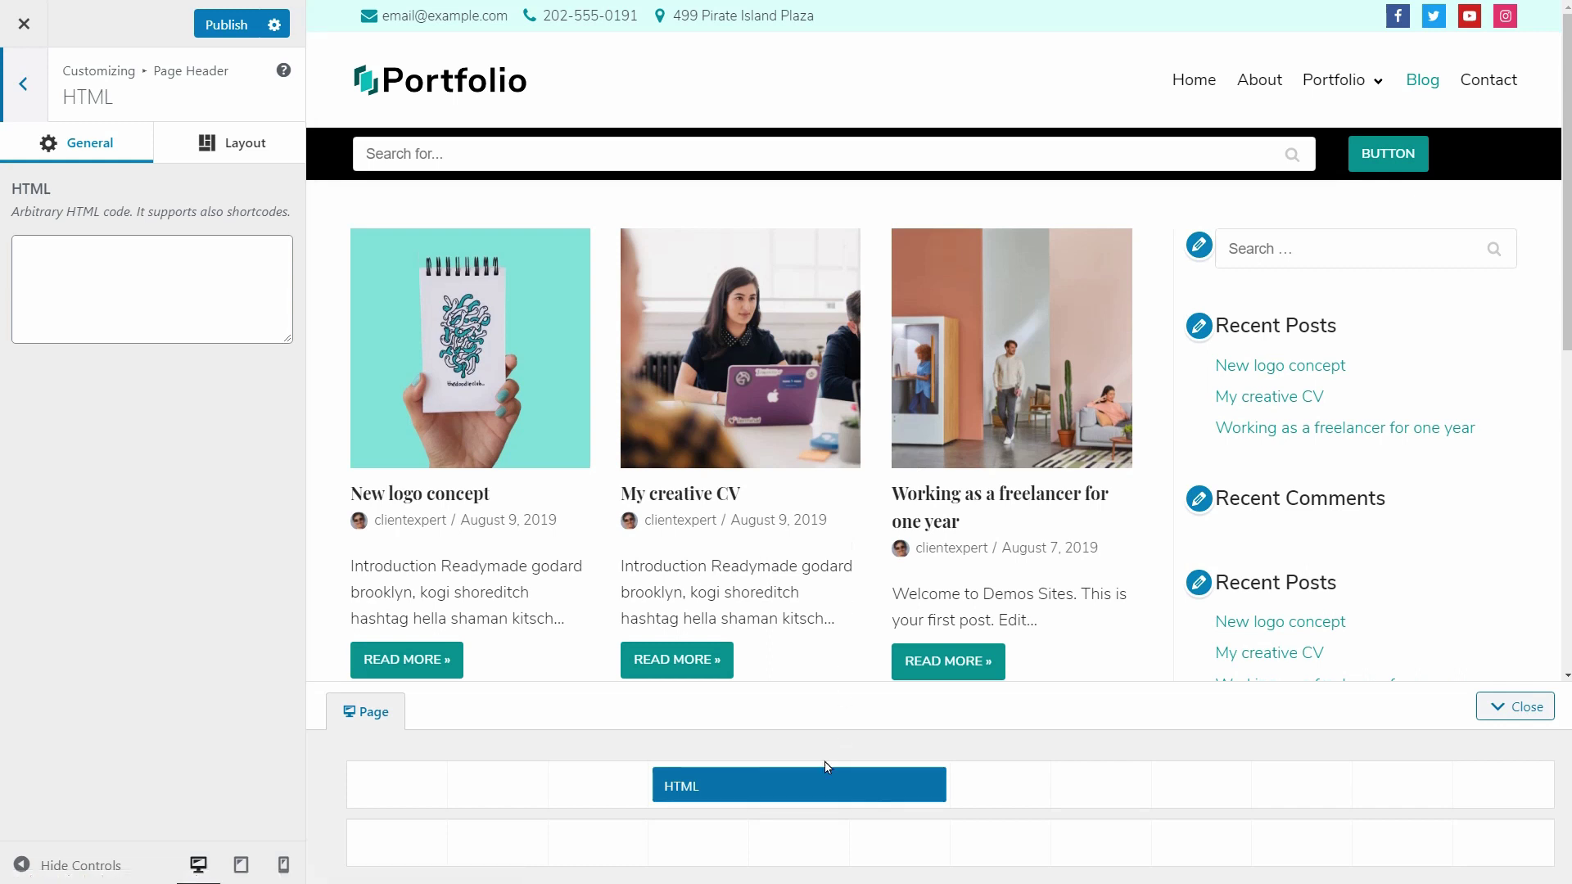
drag(661, 790, 353, 791)
click(939, 785)
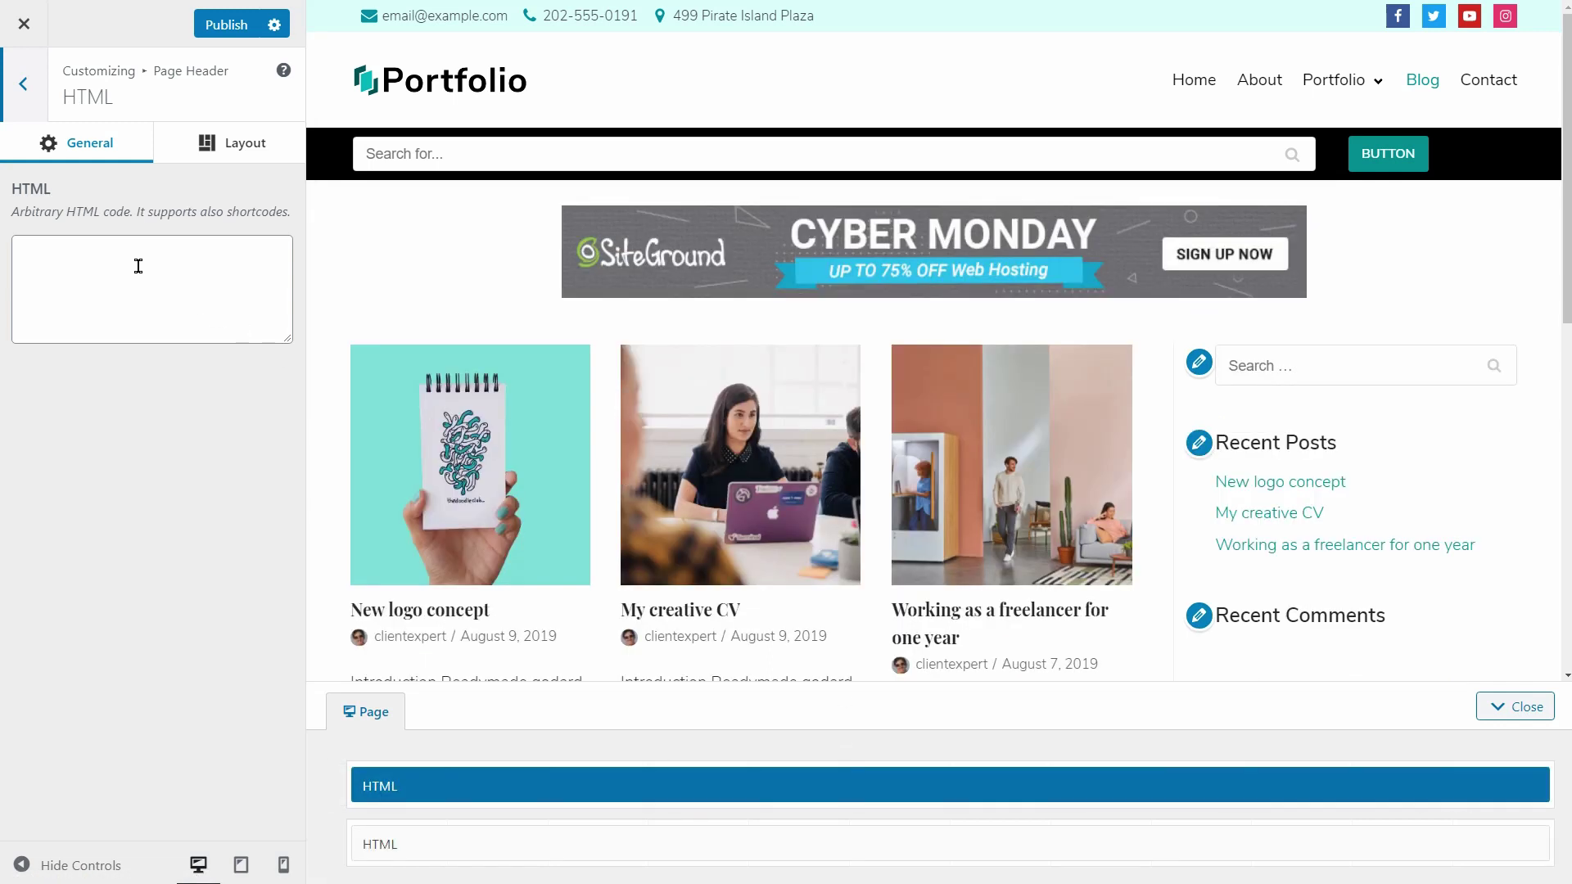
Step: Enter {title}{date}{author} in the top row's HTML component, try its alignments, and set it to centered
click(136, 262)
text({title}{date}{author})
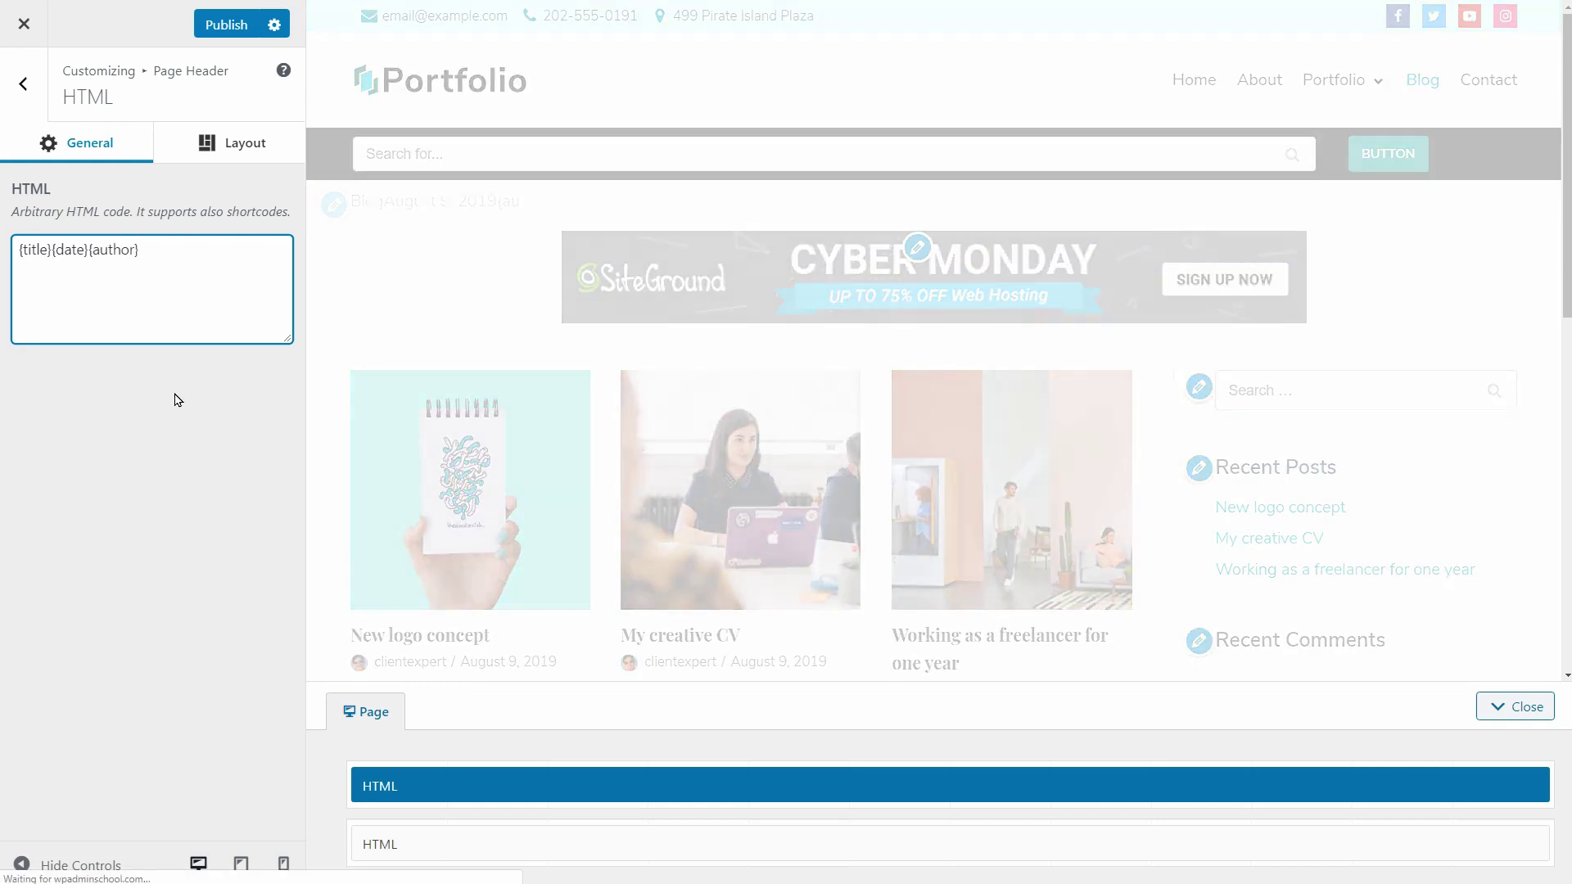
click(232, 143)
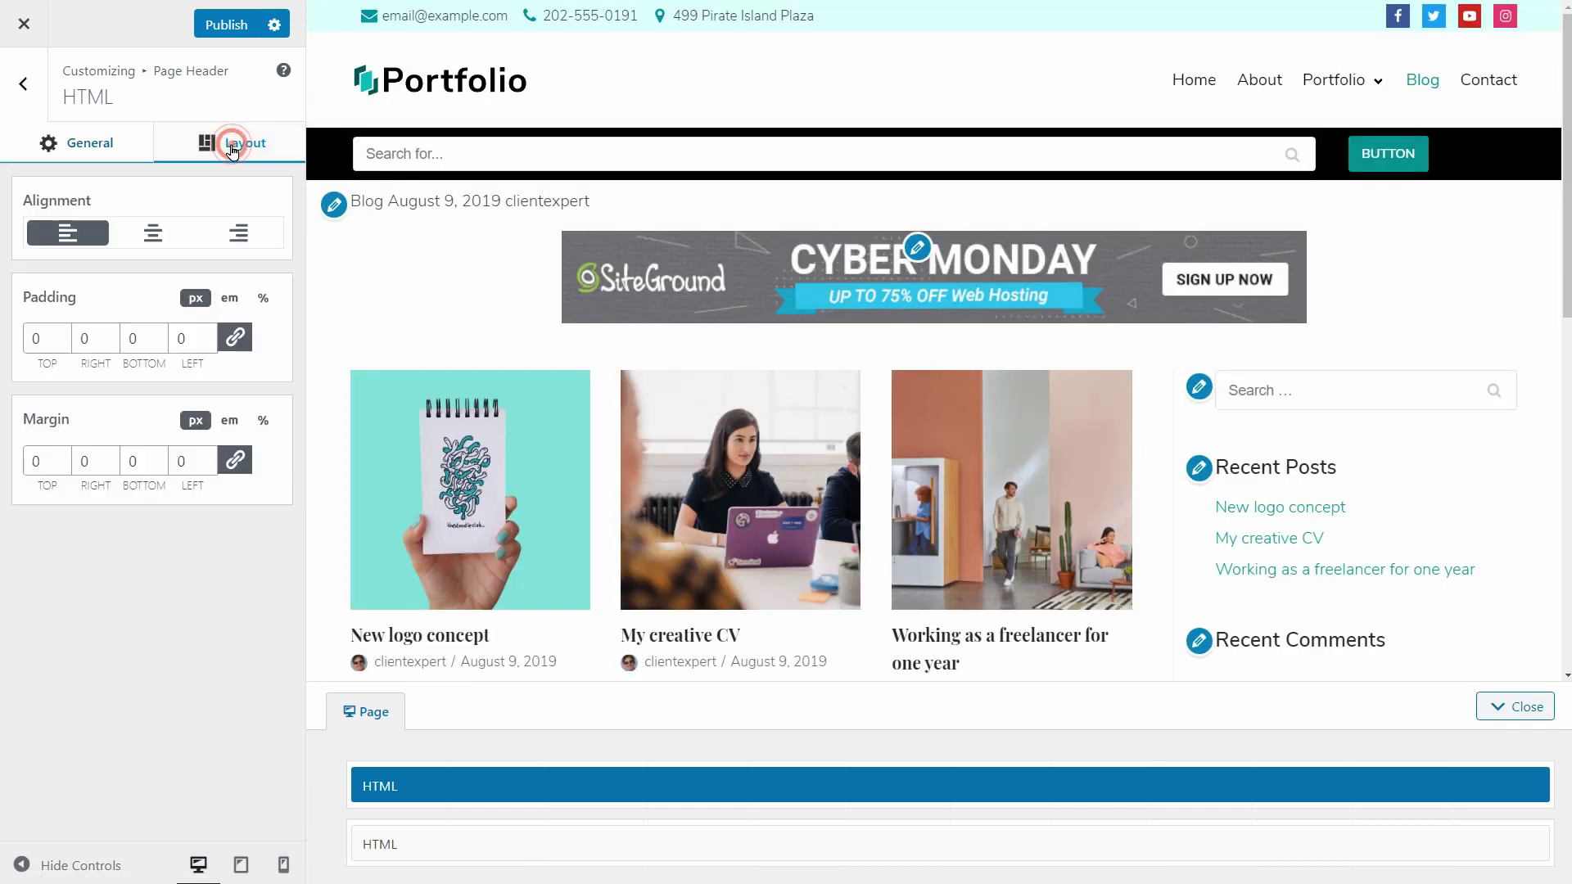
click(148, 235)
click(239, 233)
click(152, 237)
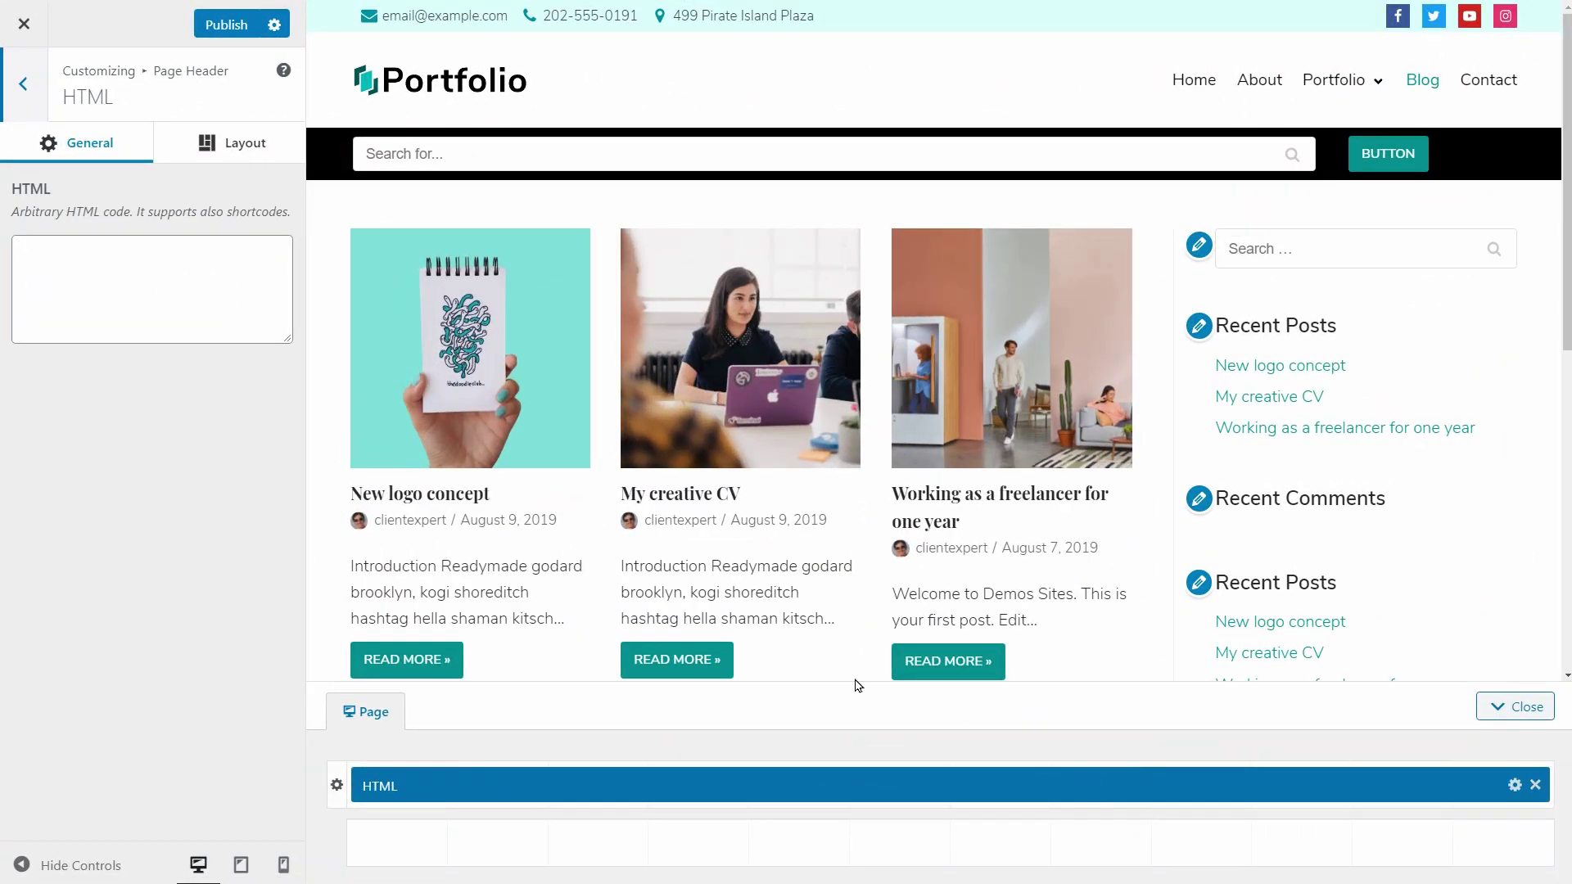
Step: Paste the 728x90 SiteGround Cyber Monday banner code into the page header's HTML component and center it
right_click(24, 260)
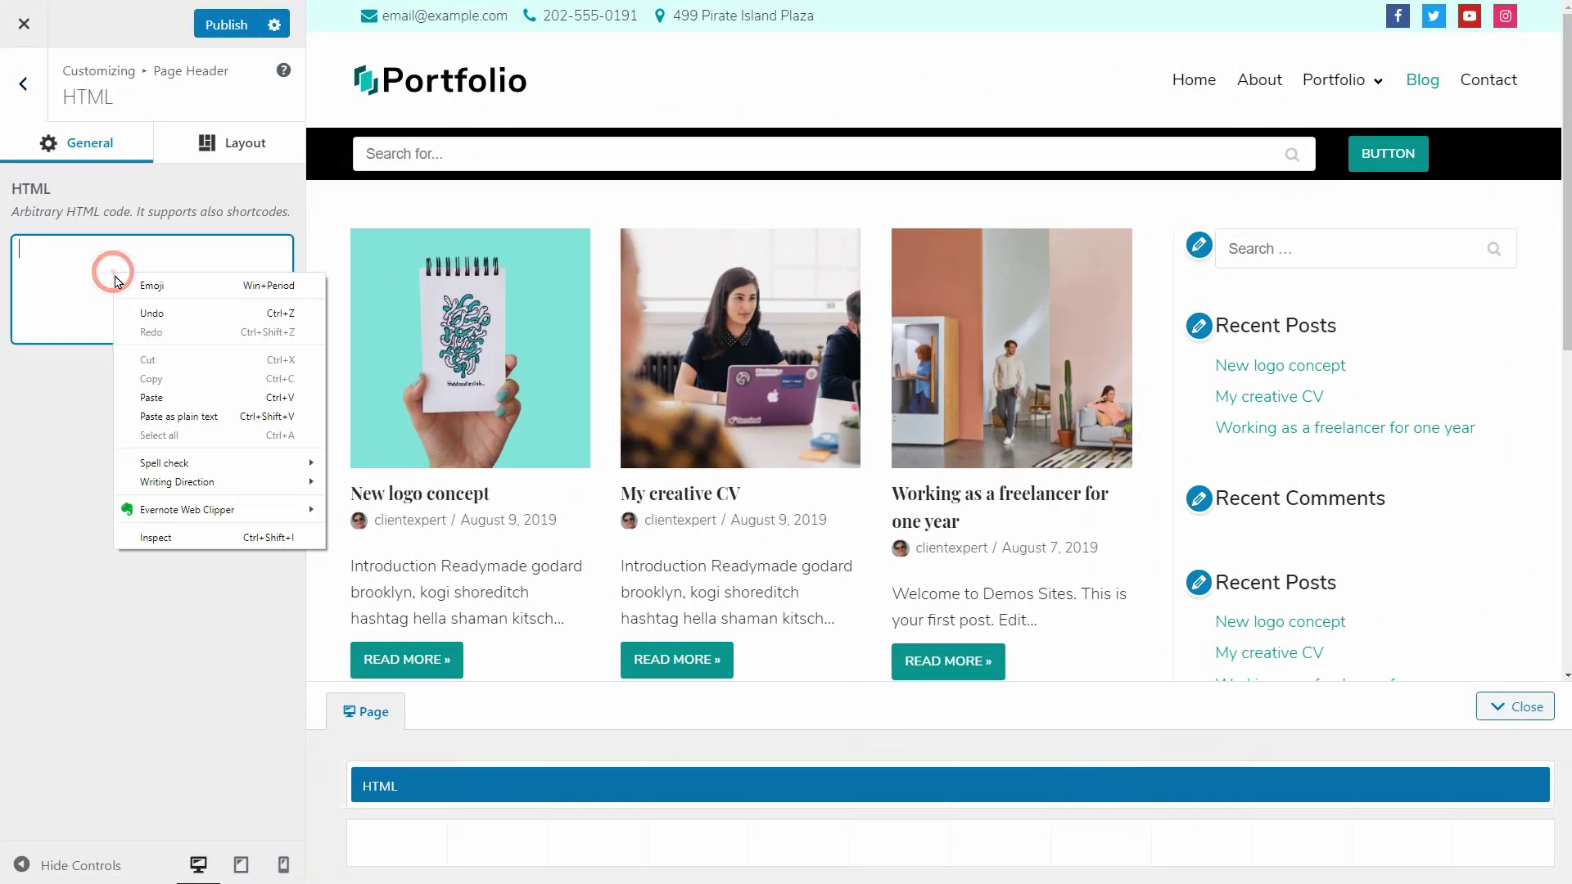
click(171, 400)
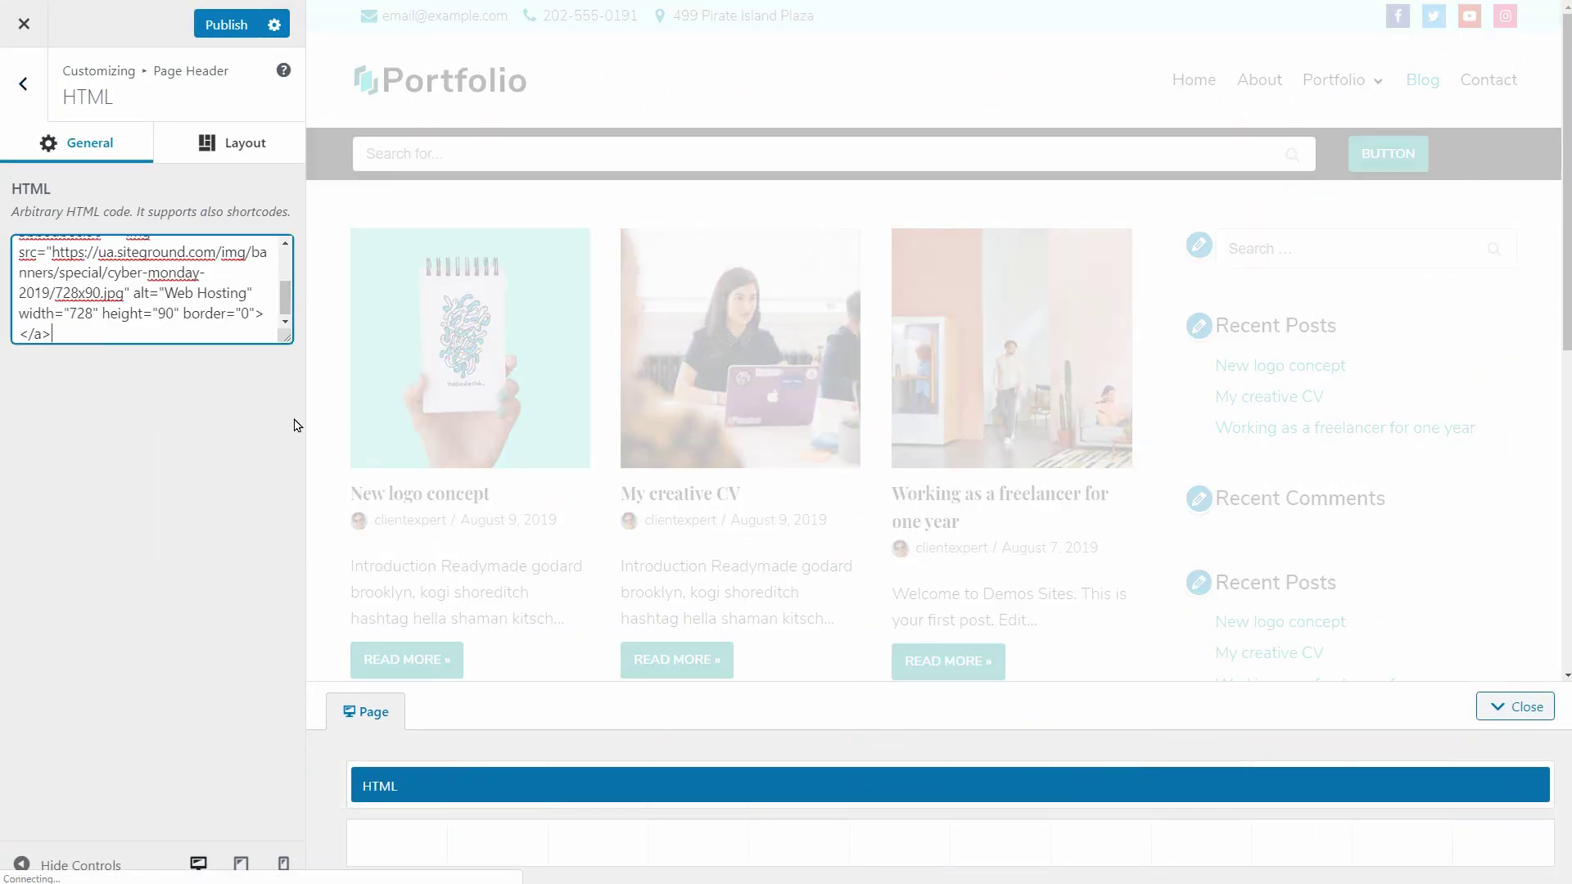
click(243, 144)
click(152, 233)
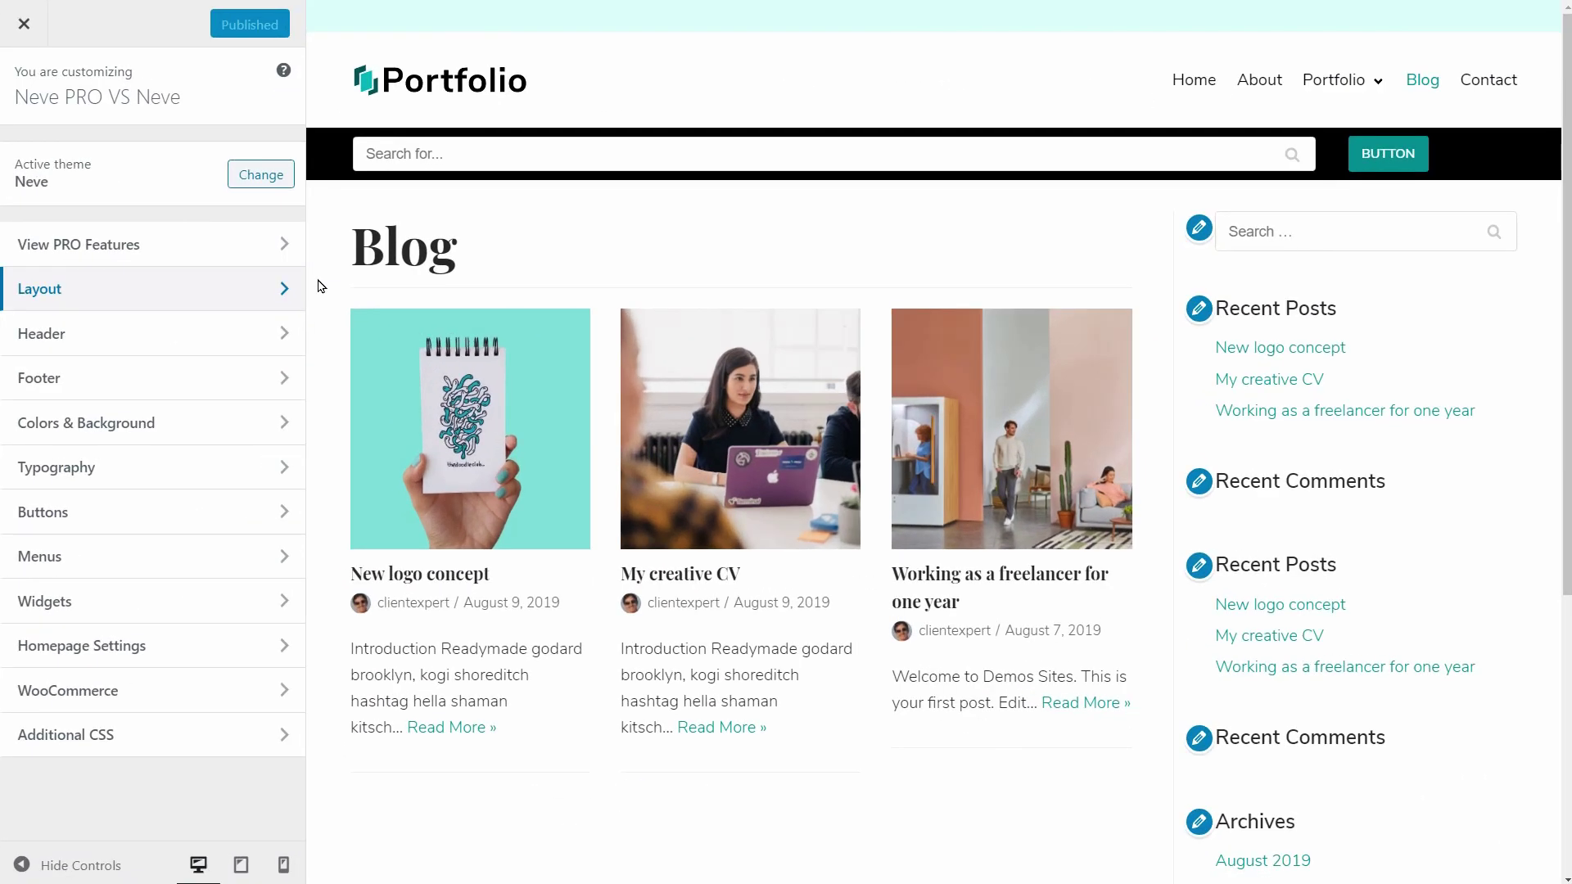
Step: Open the Blog / Archive layout settings in the Customizer to review the available options
click(278, 290)
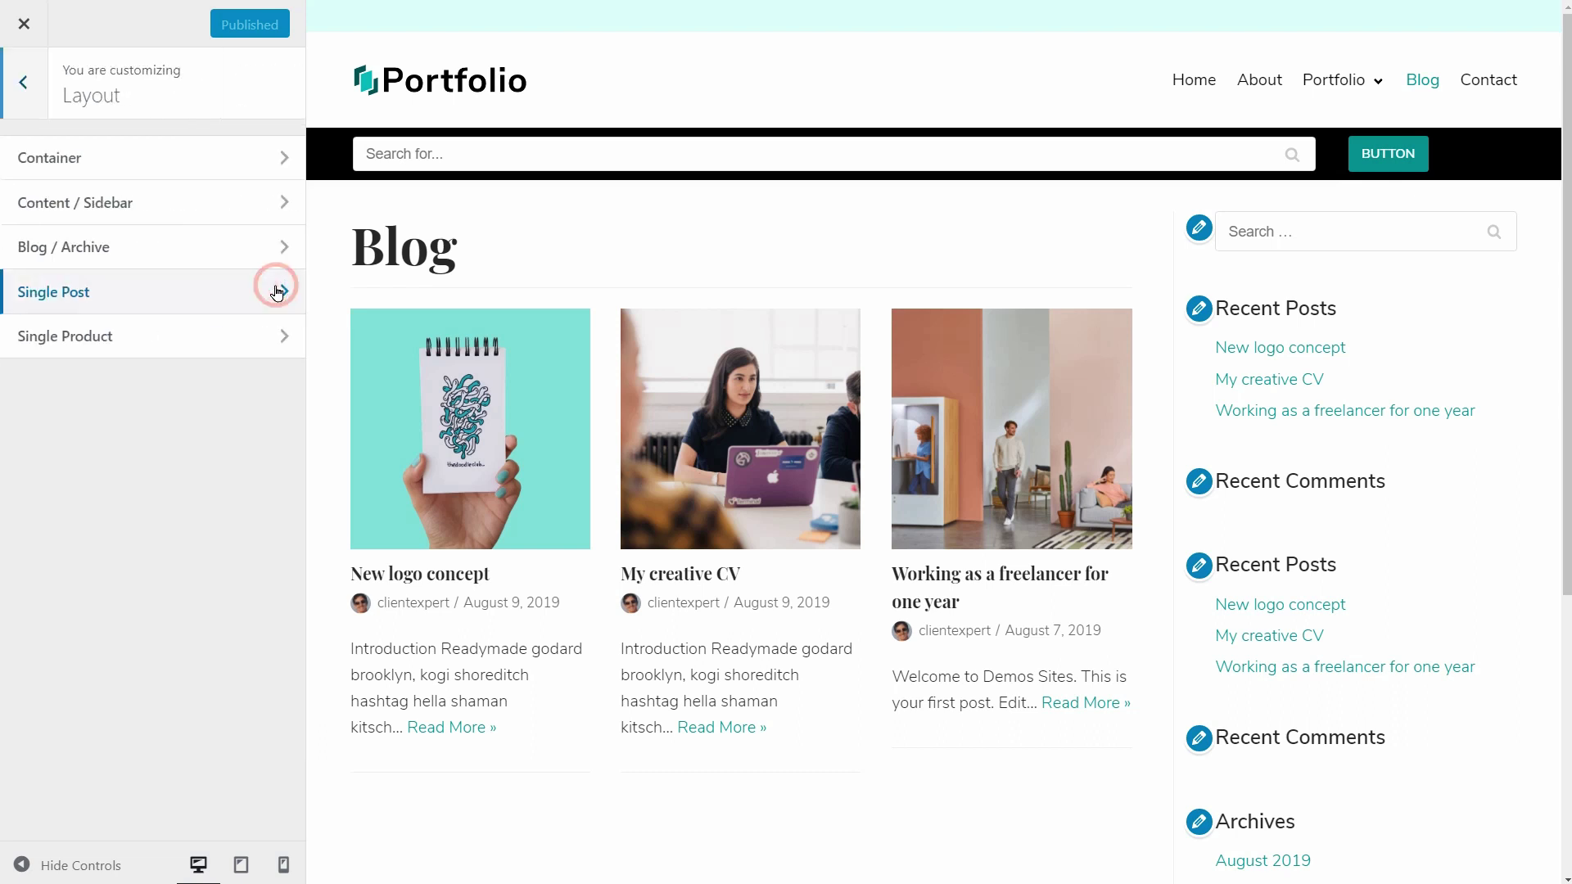
click(284, 245)
mouse_move(298, 228)
mouse_down()
mouse_move(316, 467)
mouse_move(320, 221)
mouse_up()
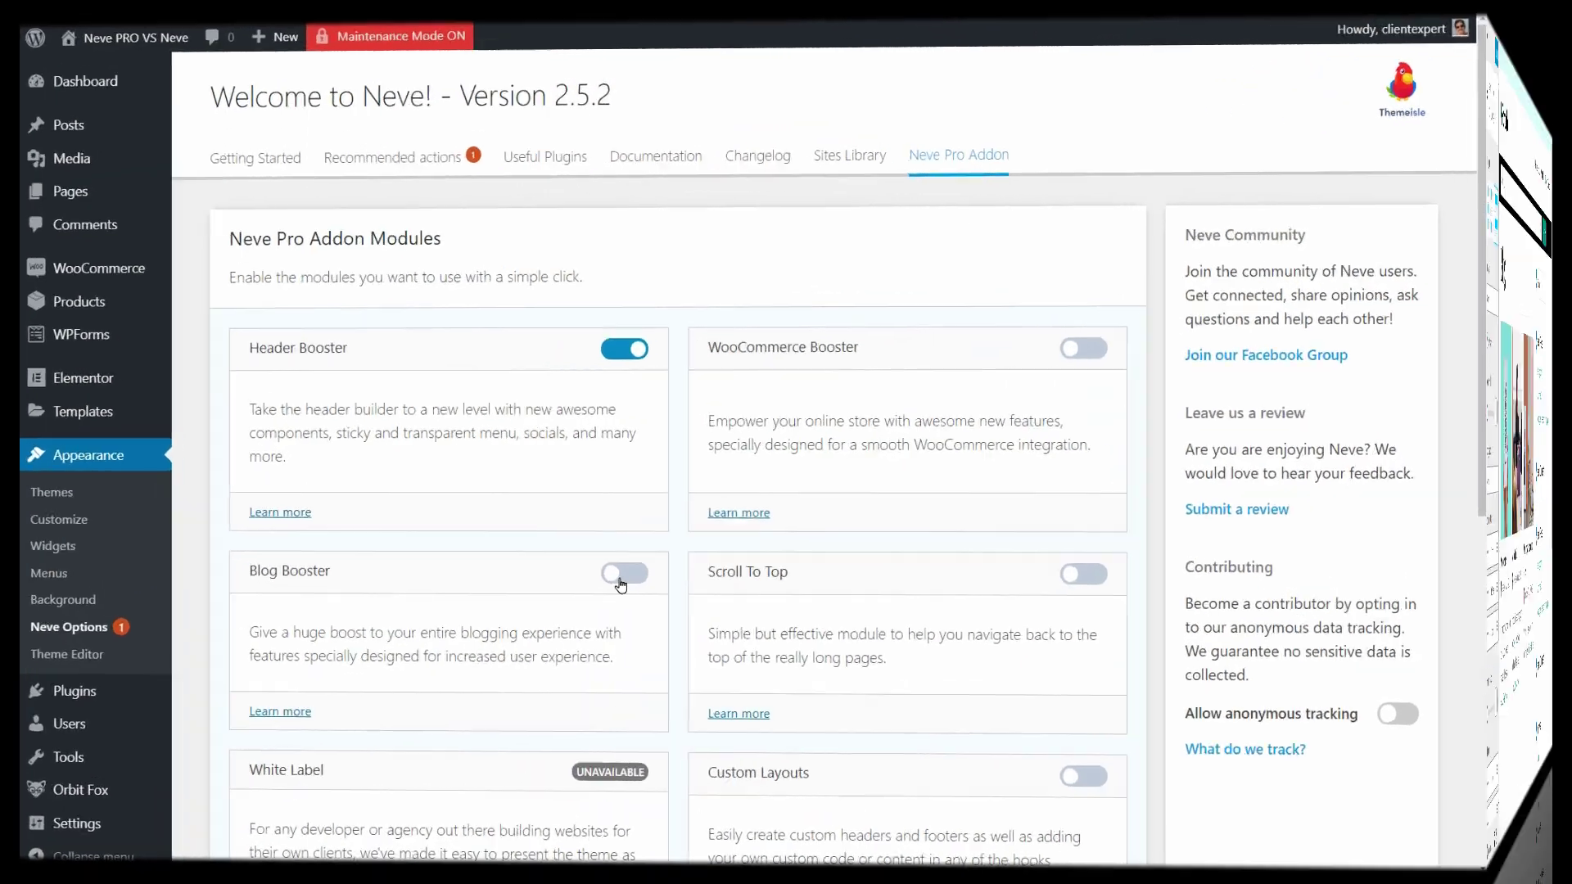
Step: Enable the Blog Booster module and open the Blog / Archive layout settings in the Customizer
click(644, 583)
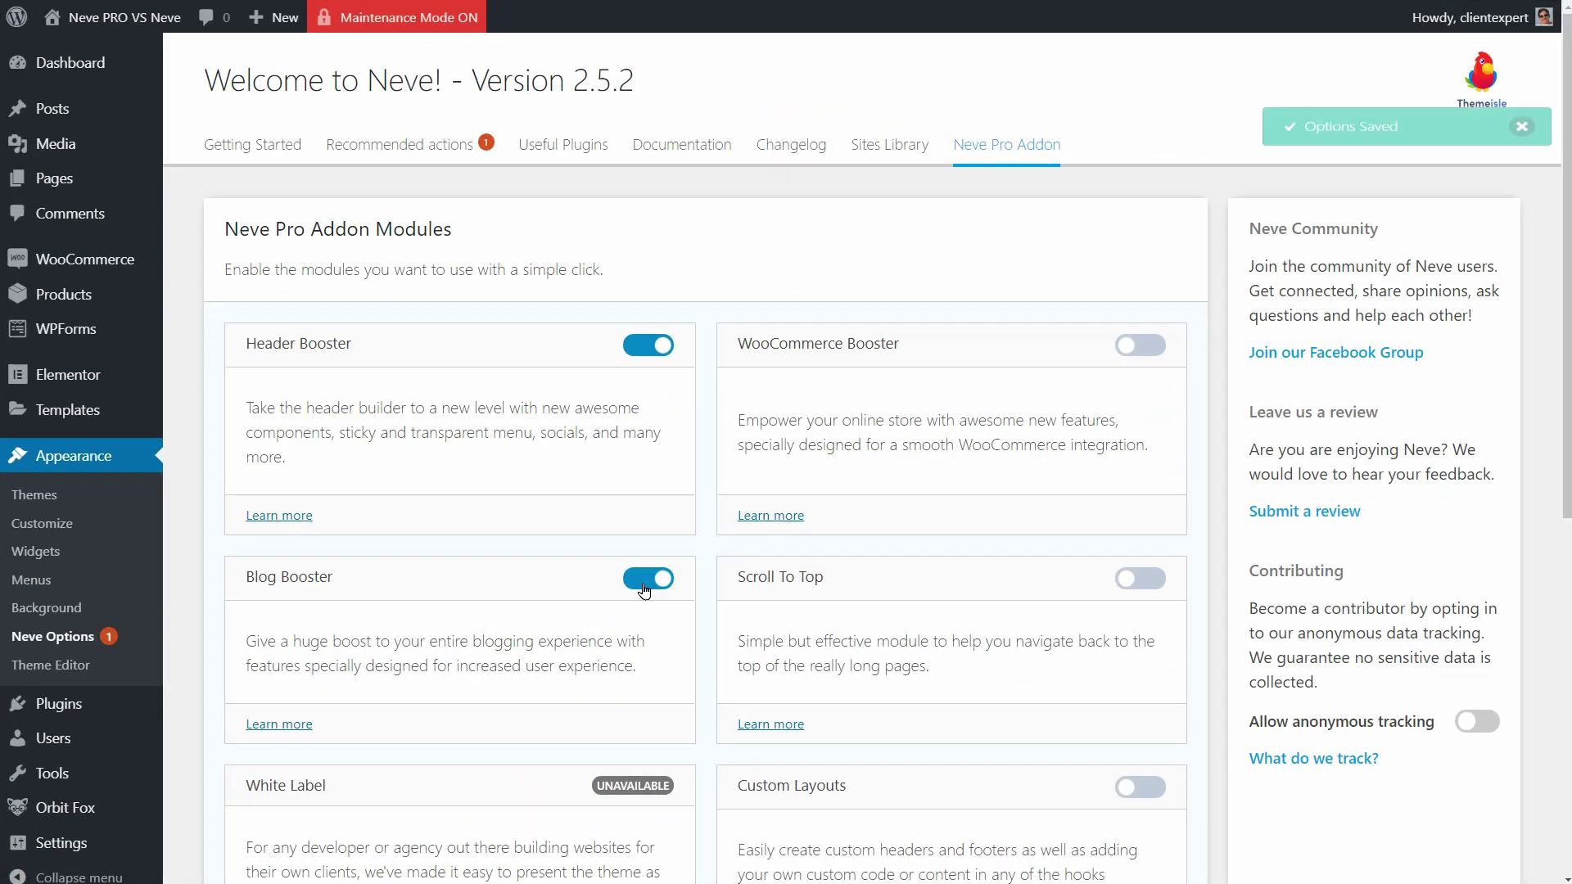
click(49, 524)
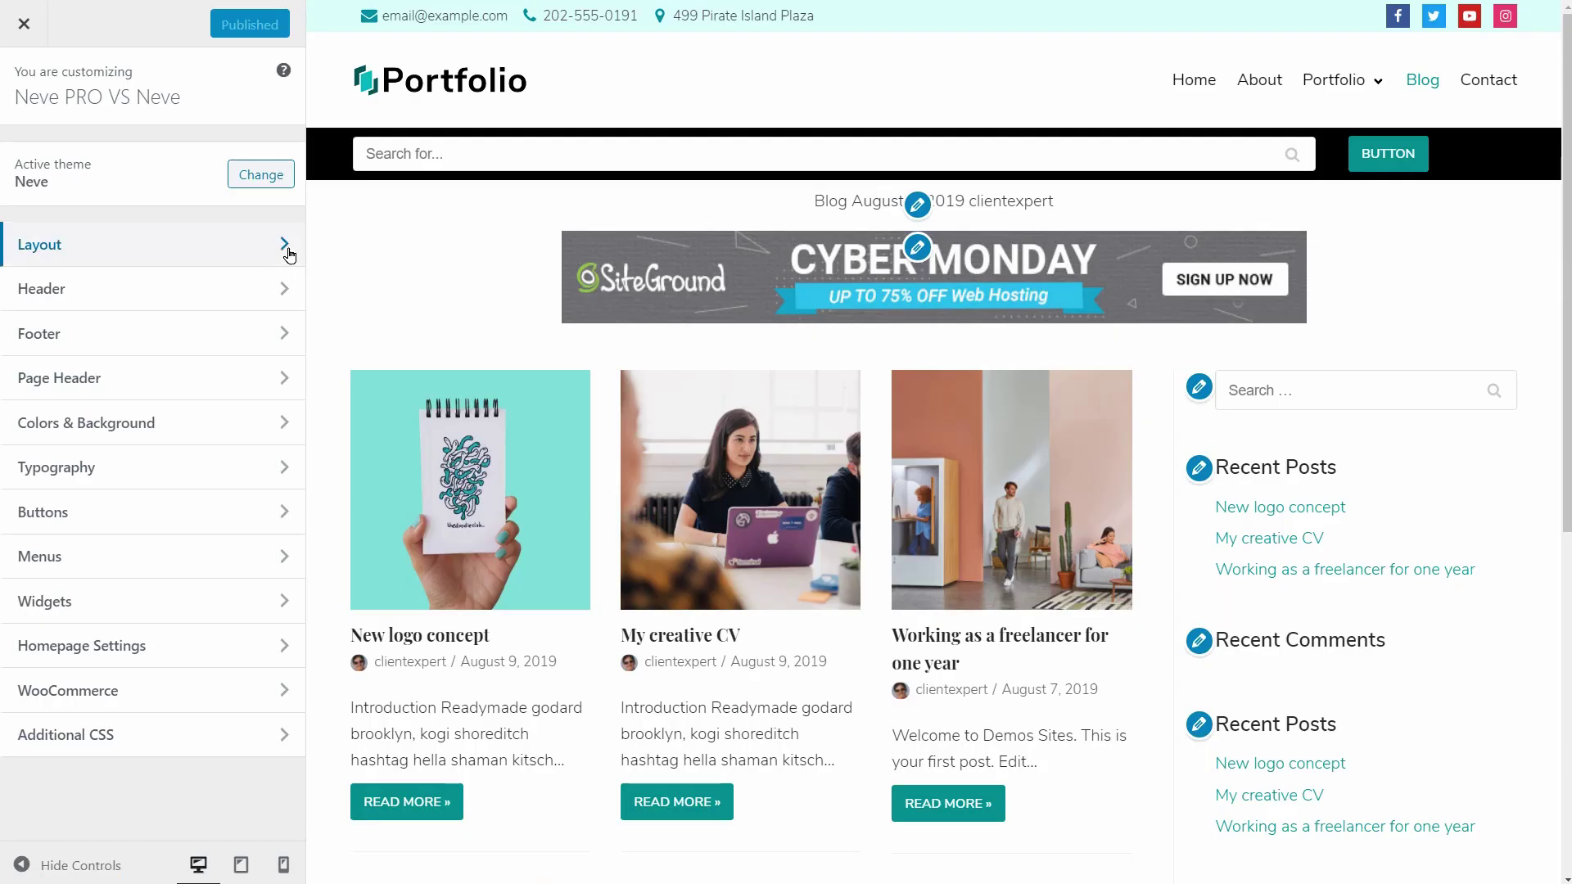
click(288, 246)
click(288, 250)
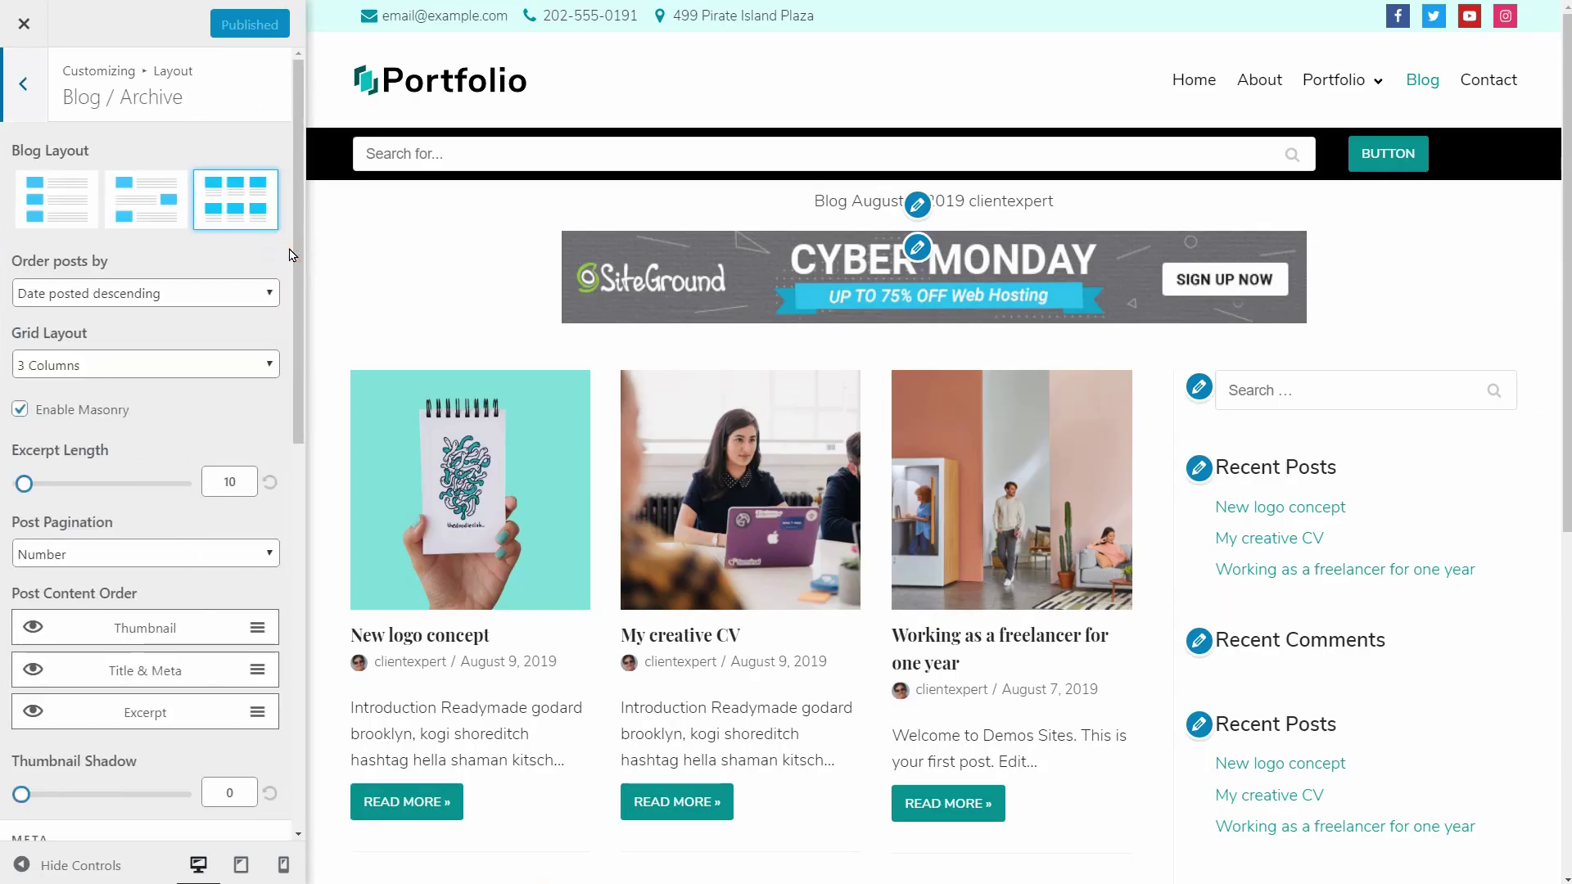
Step: Review the post ordering choices for the blog and keep Date posted descending
scroll(293, 255, down, 1)
click(269, 217)
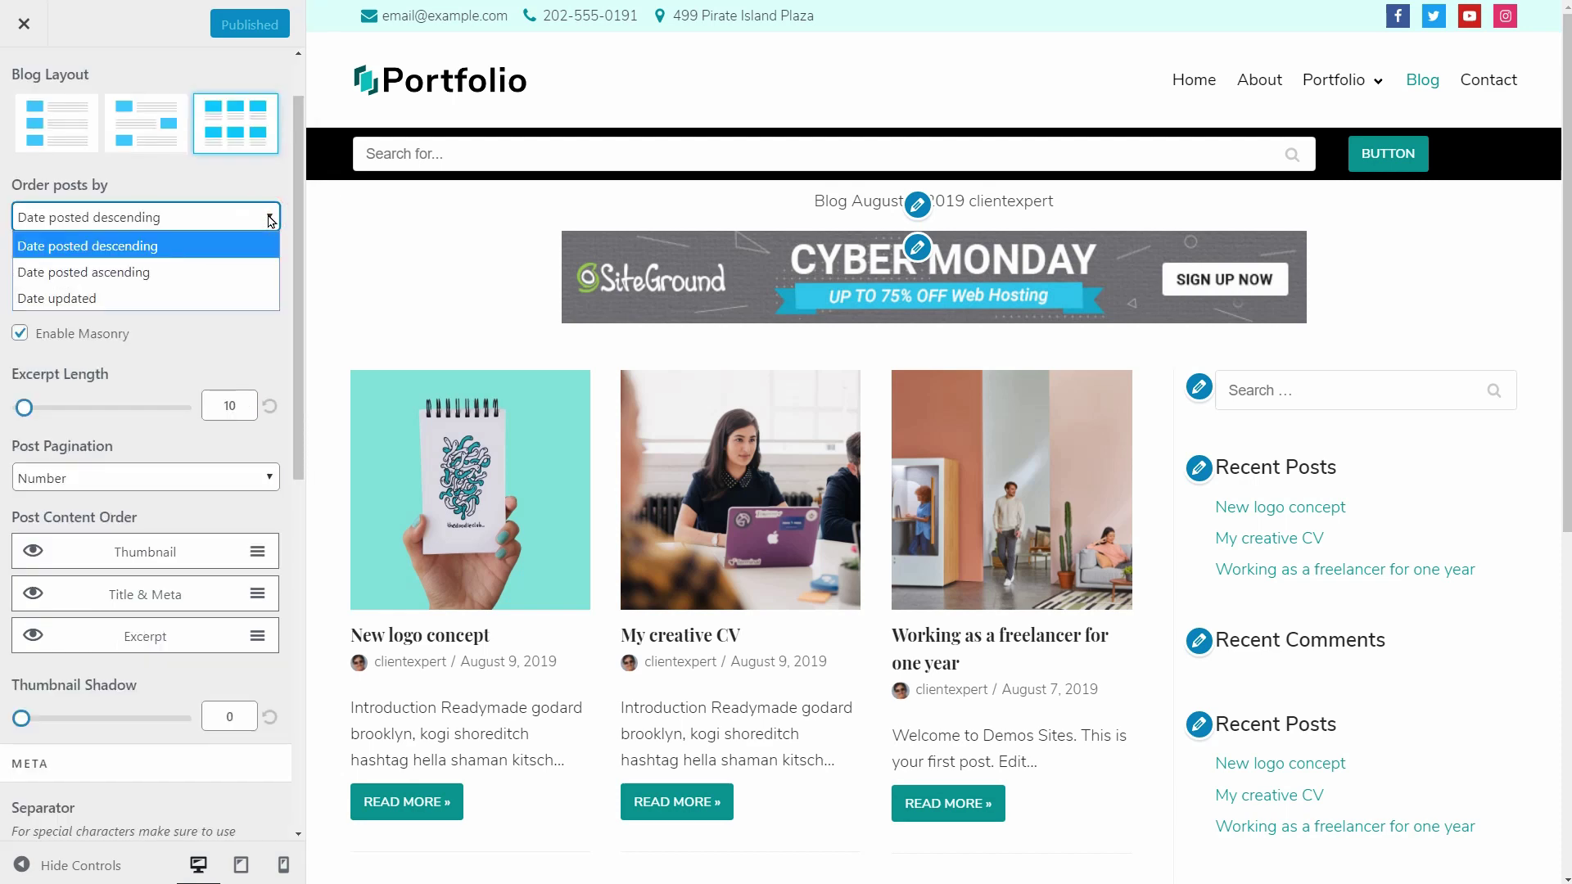
click(260, 239)
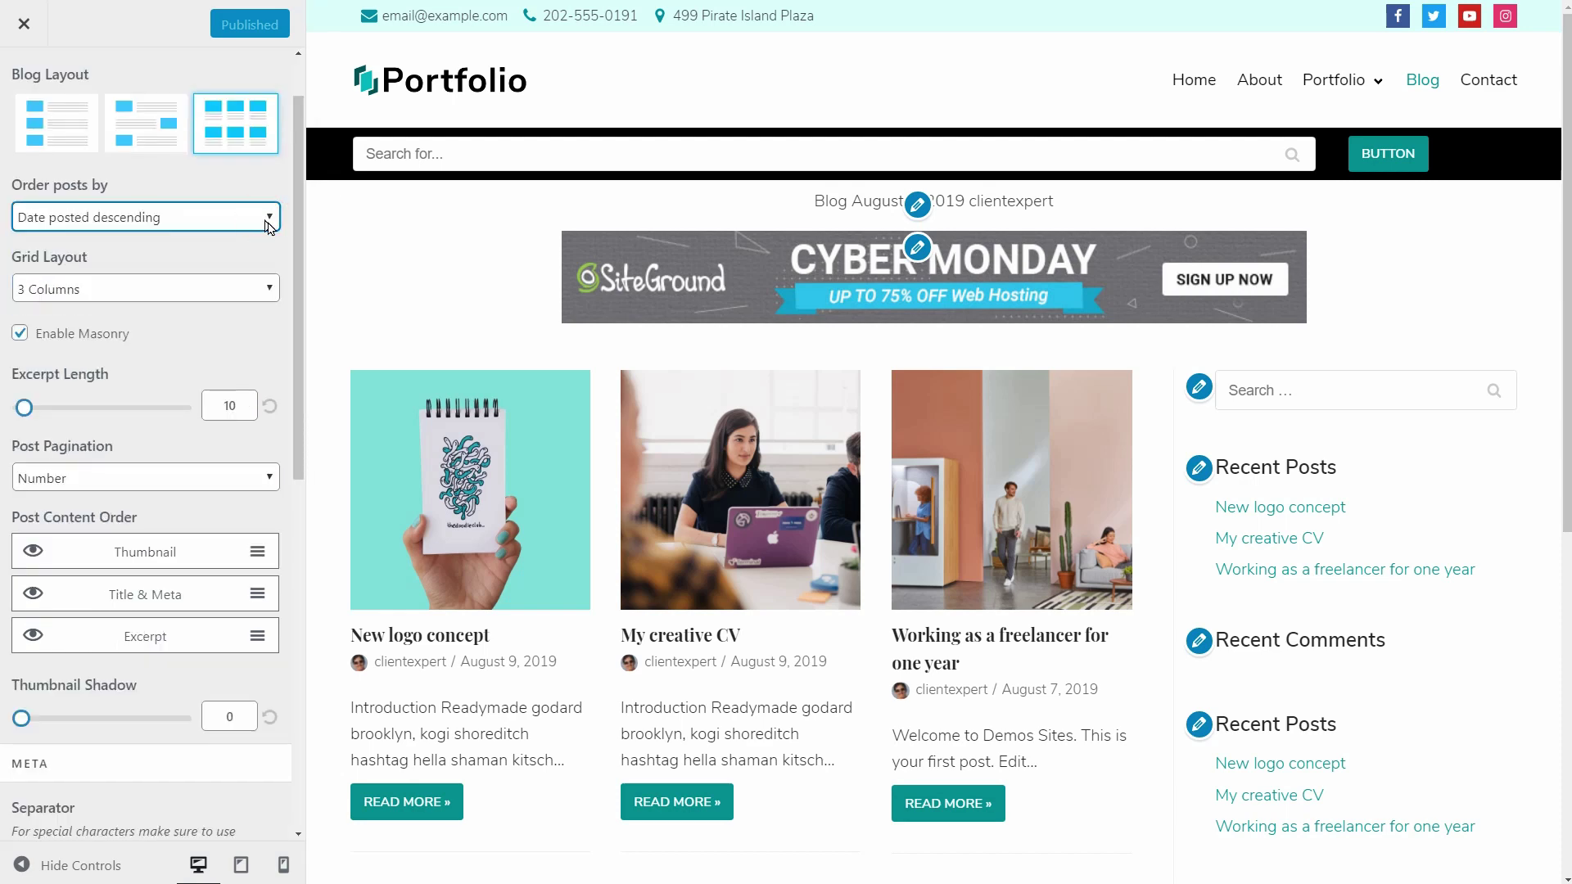
Step: Try an author avatar size of 13 px on the blog posts, and restore it to 17 px
scroll(300, 254, down, 9)
double_click(64, 607)
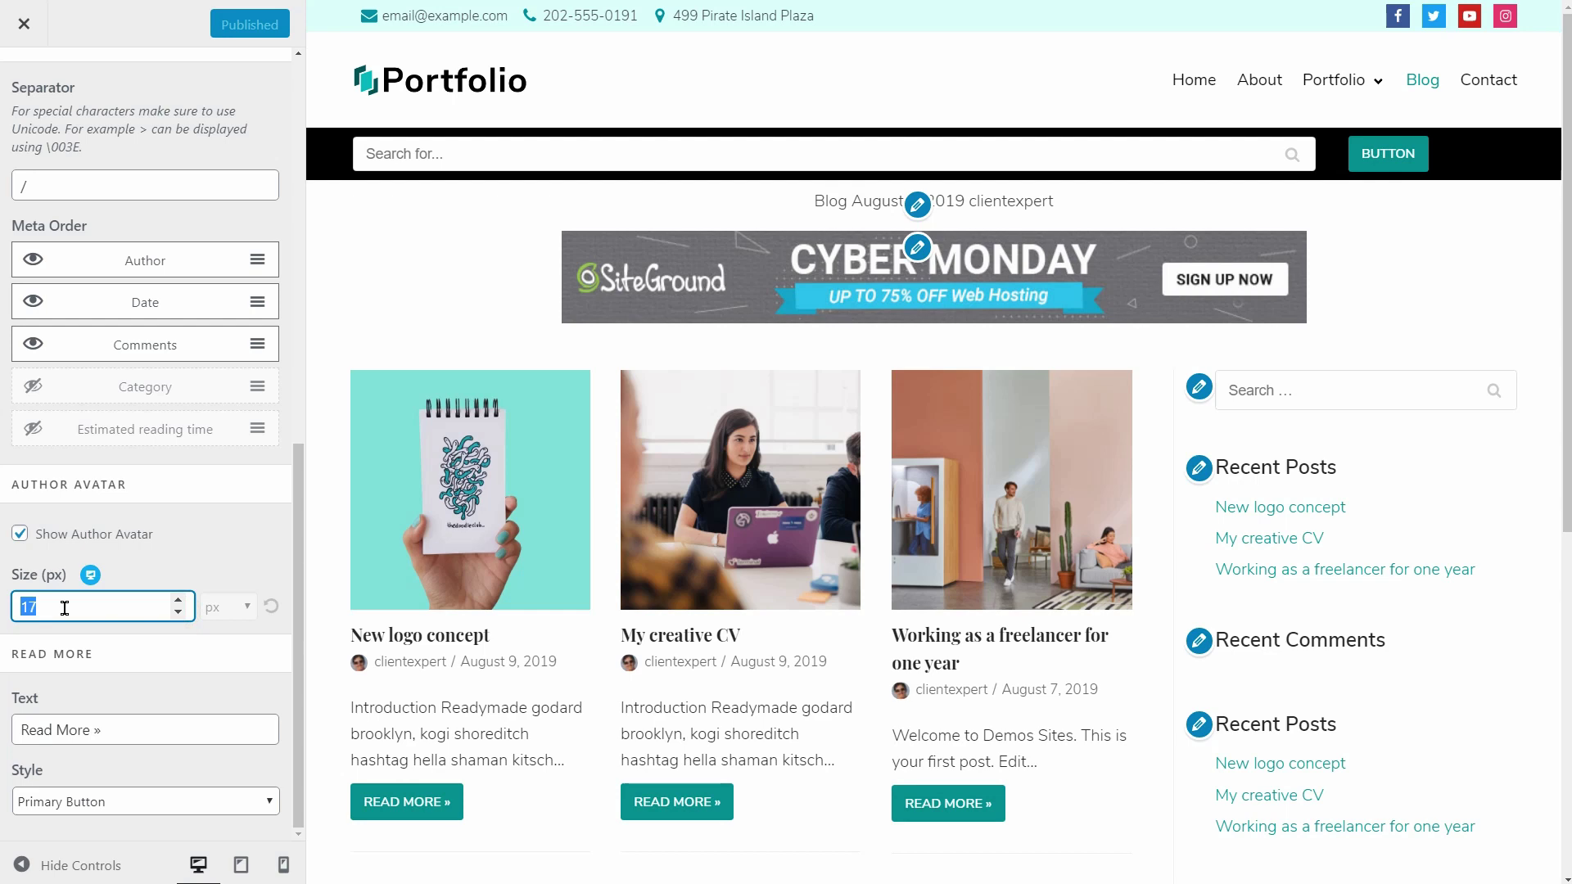
text(13)
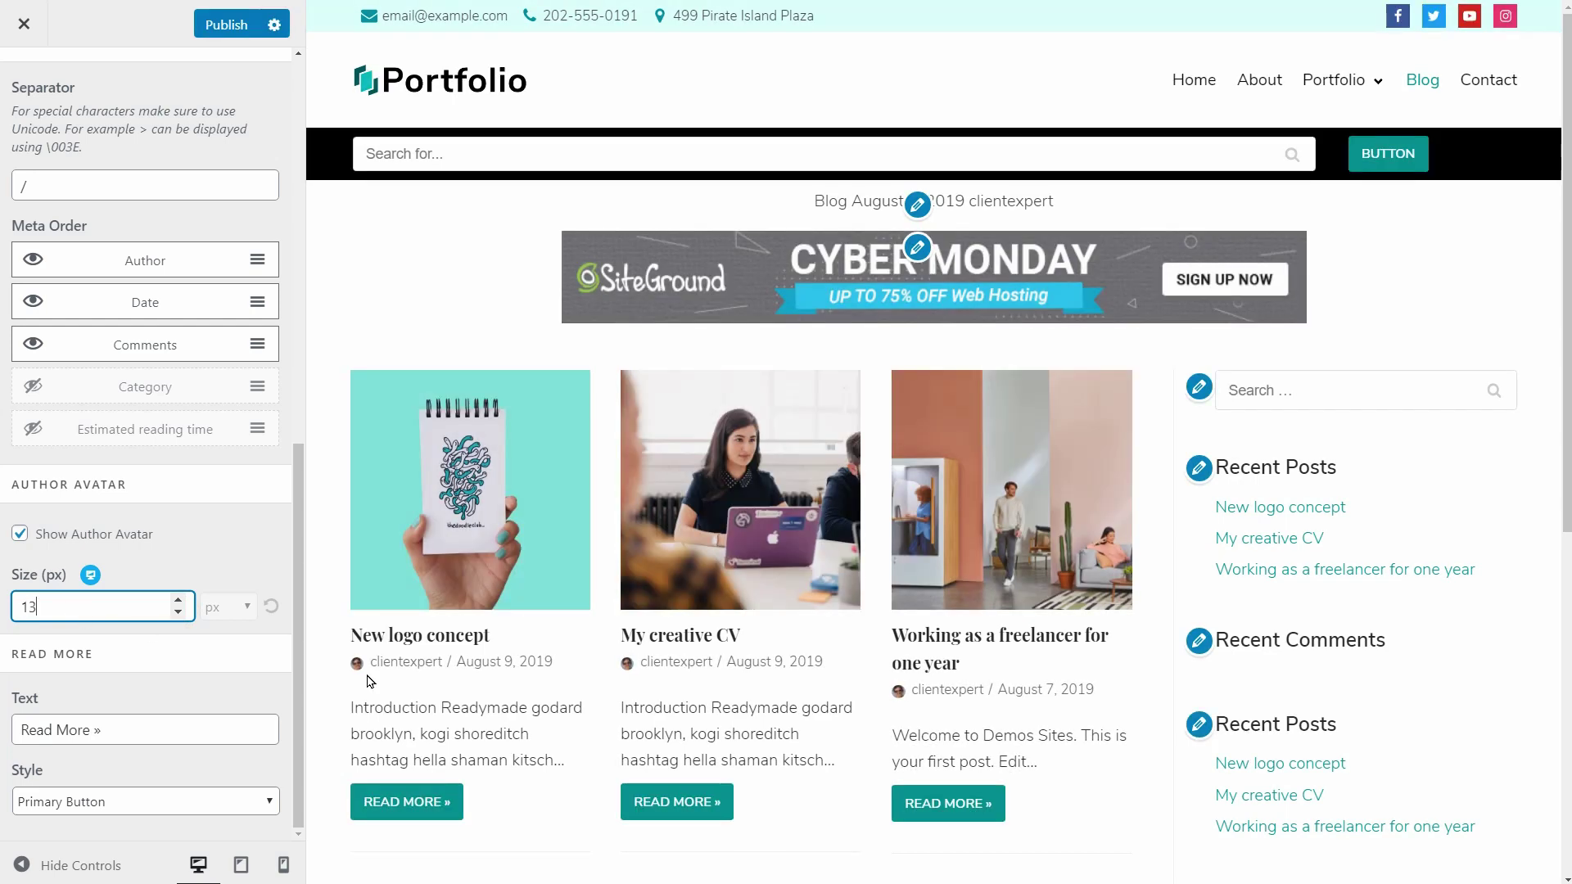
click(174, 663)
scroll(770, 626, down, 3)
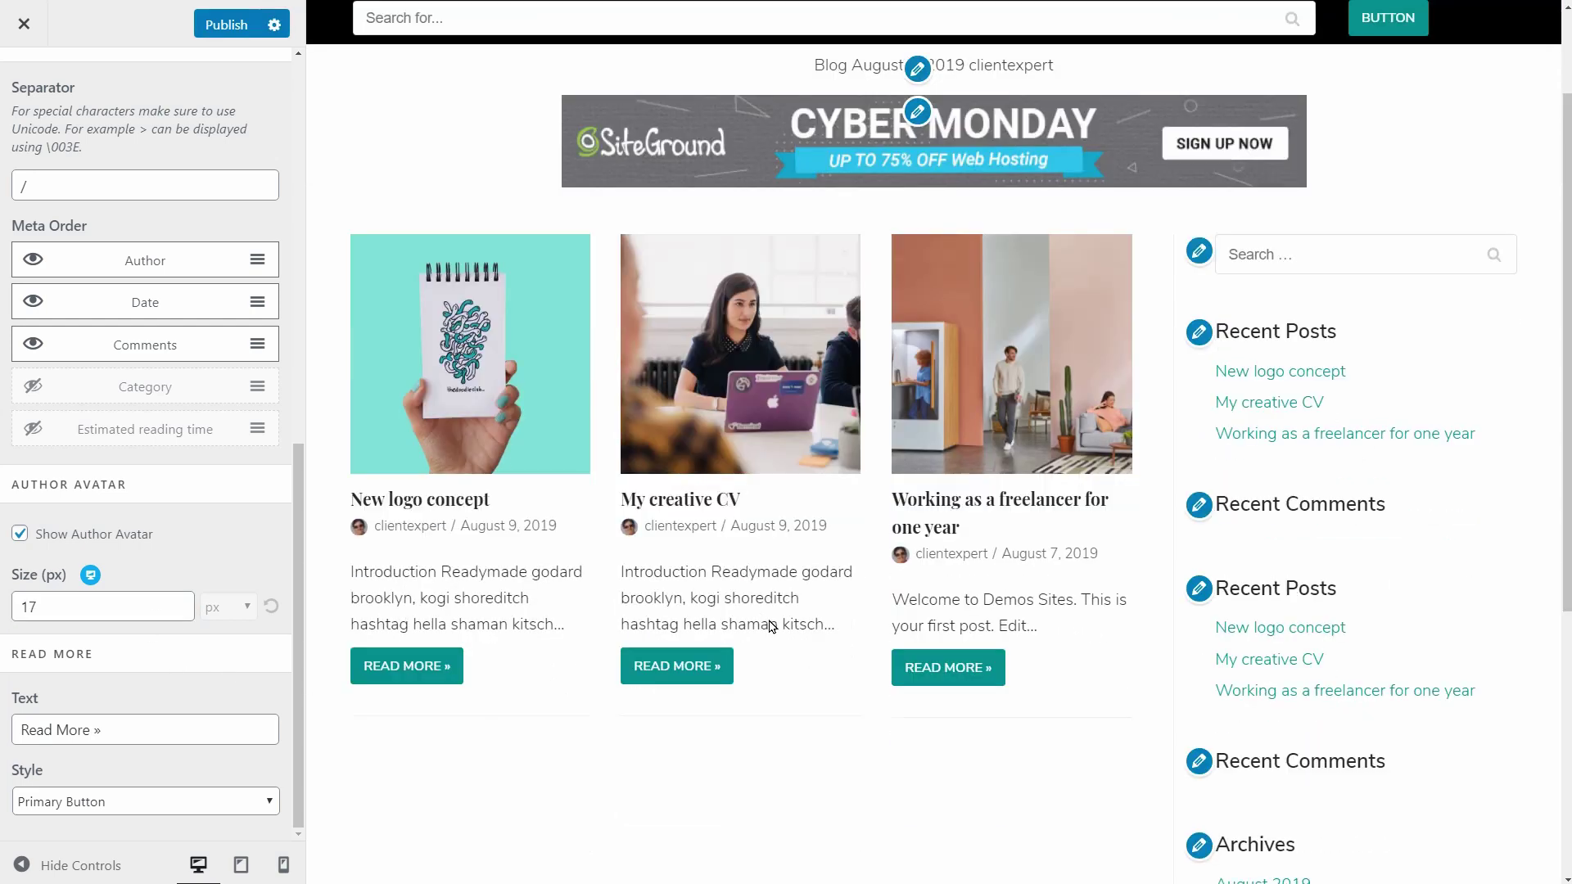
Step: Try the Text style for the blog's Read More link, and set it back to Primary Button
triple_click(138, 727)
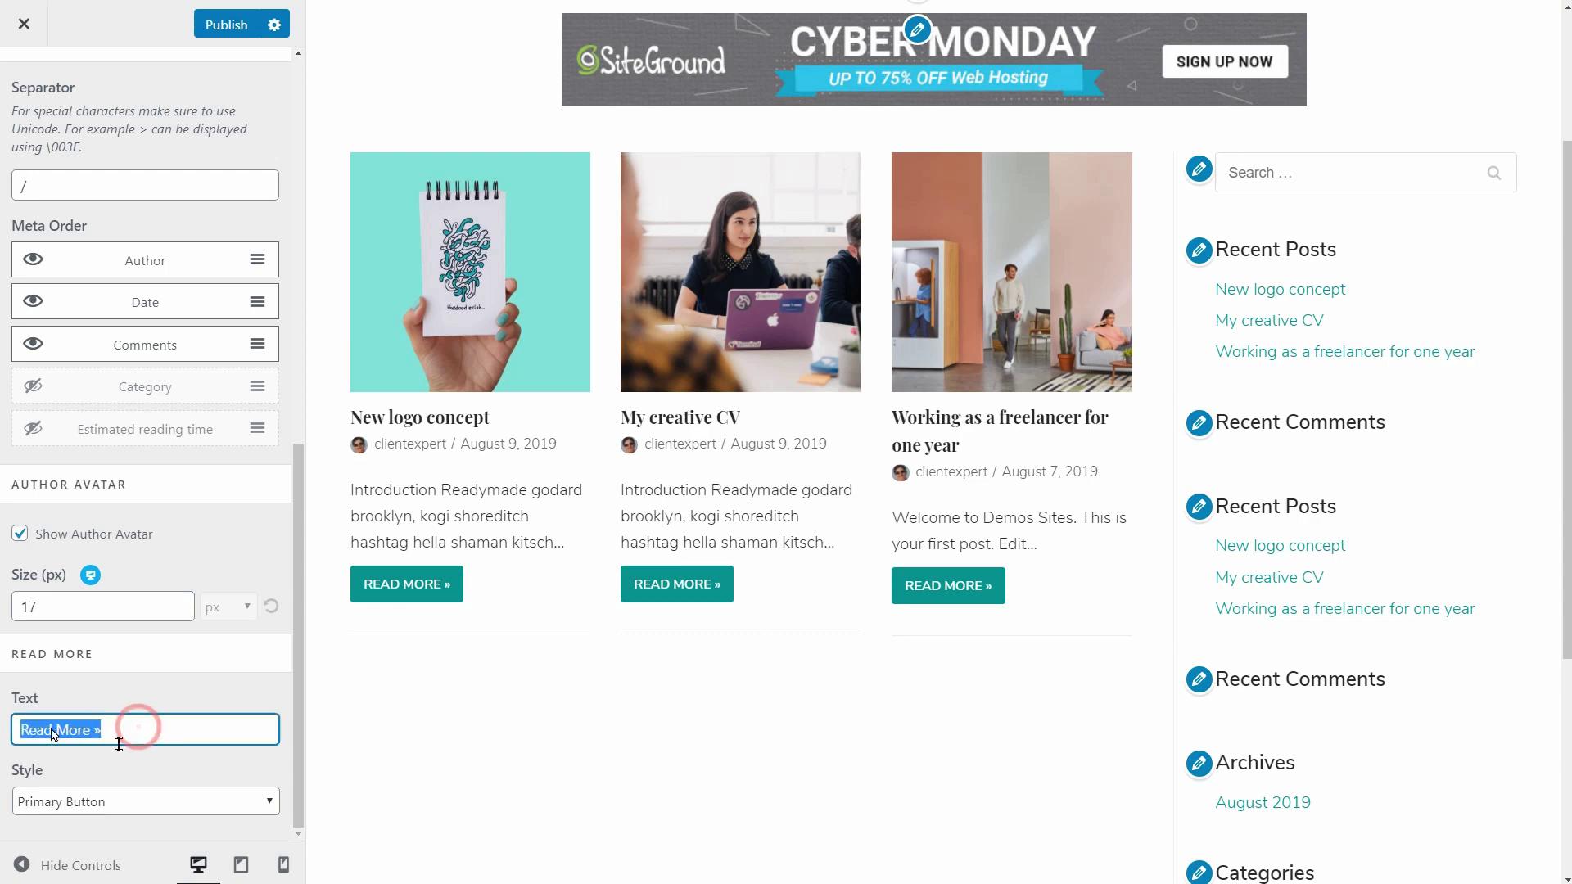
click(270, 800)
click(129, 830)
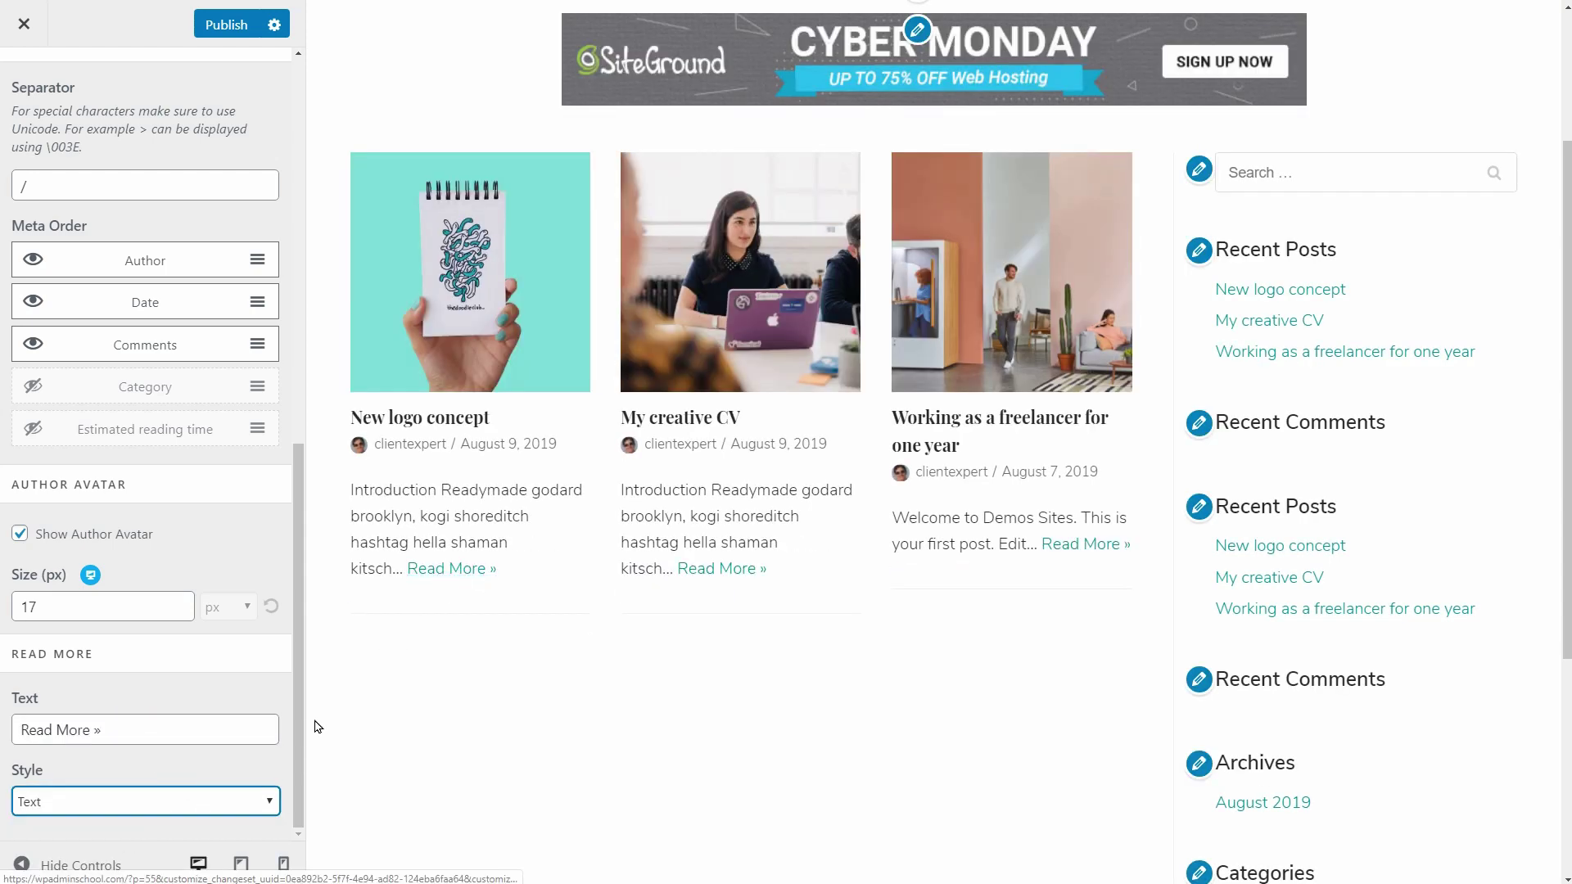
click(261, 800)
click(154, 851)
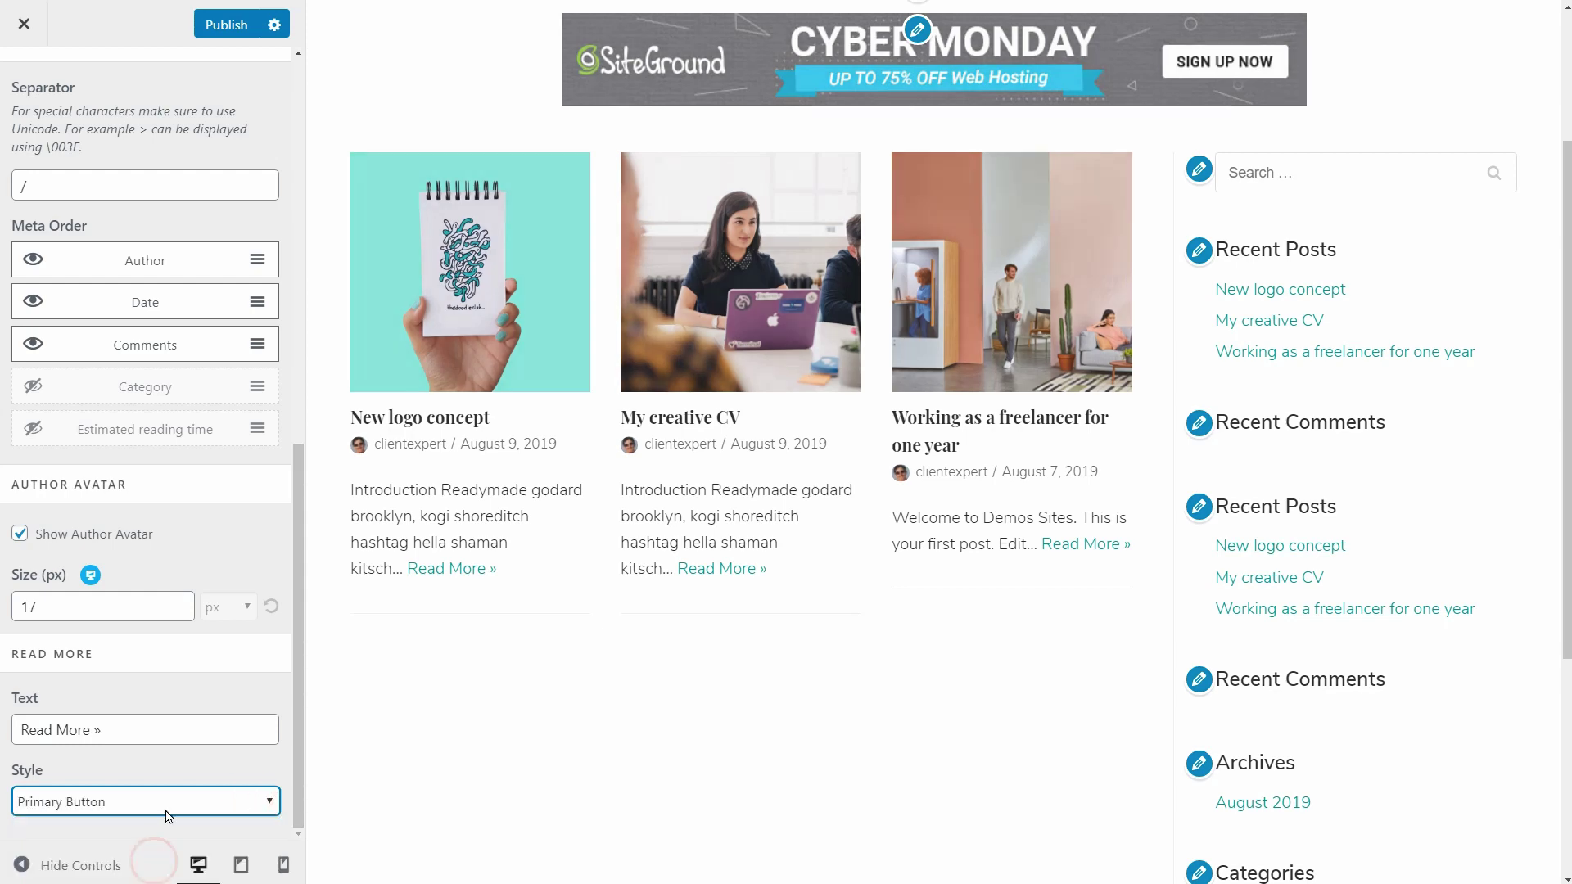
click(167, 816)
scroll(298, 670, up, 10)
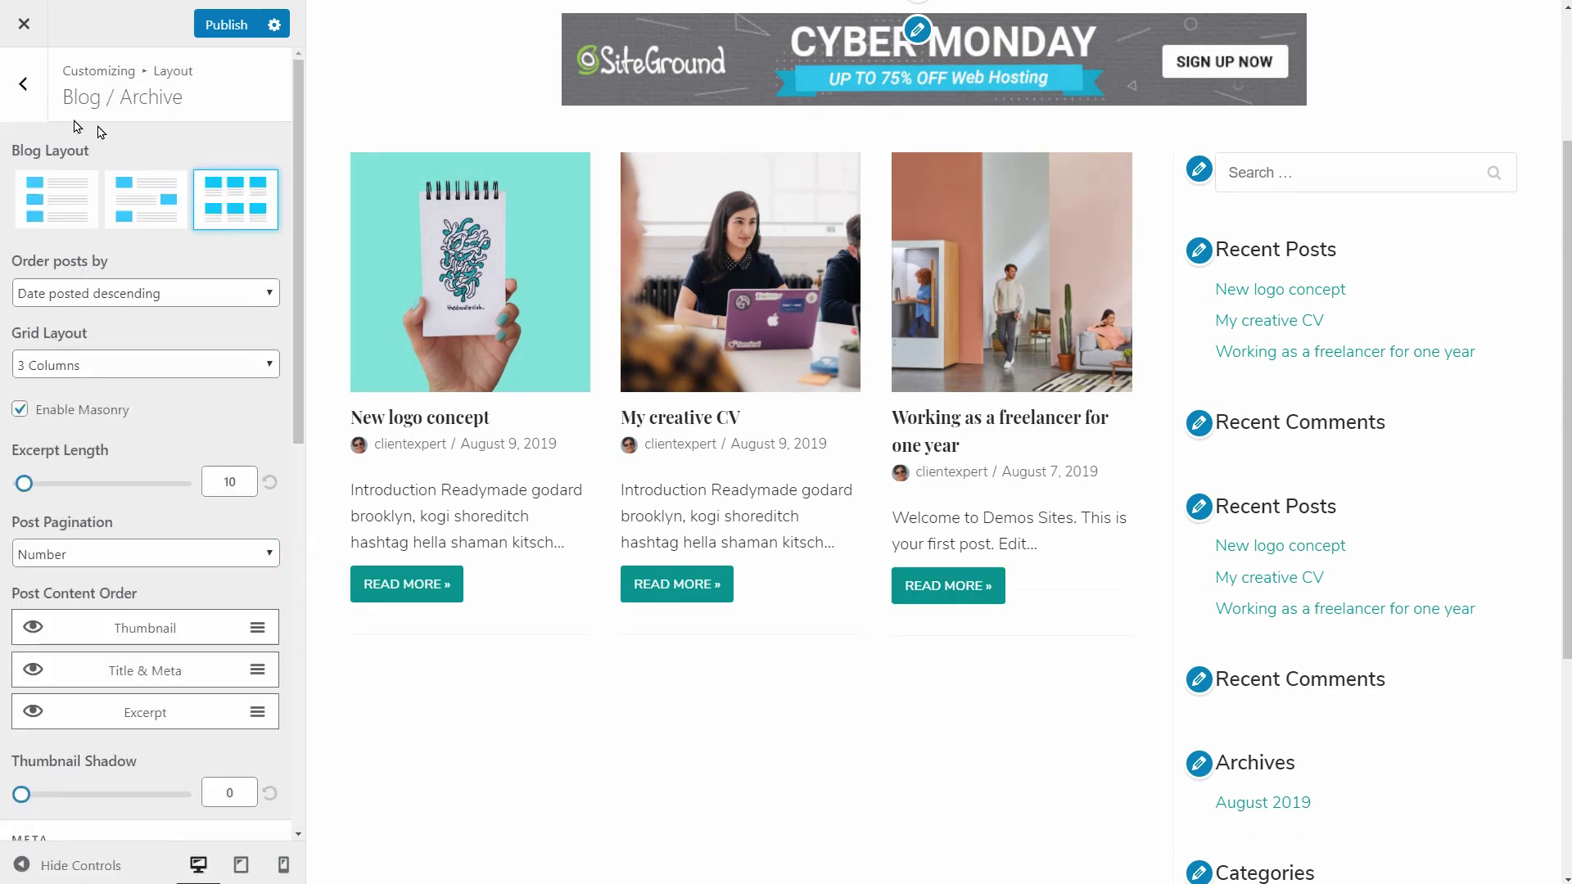
Step: Set the normal background color of the primary buttons to the red preset in the Customizer's Buttons settings
click(23, 90)
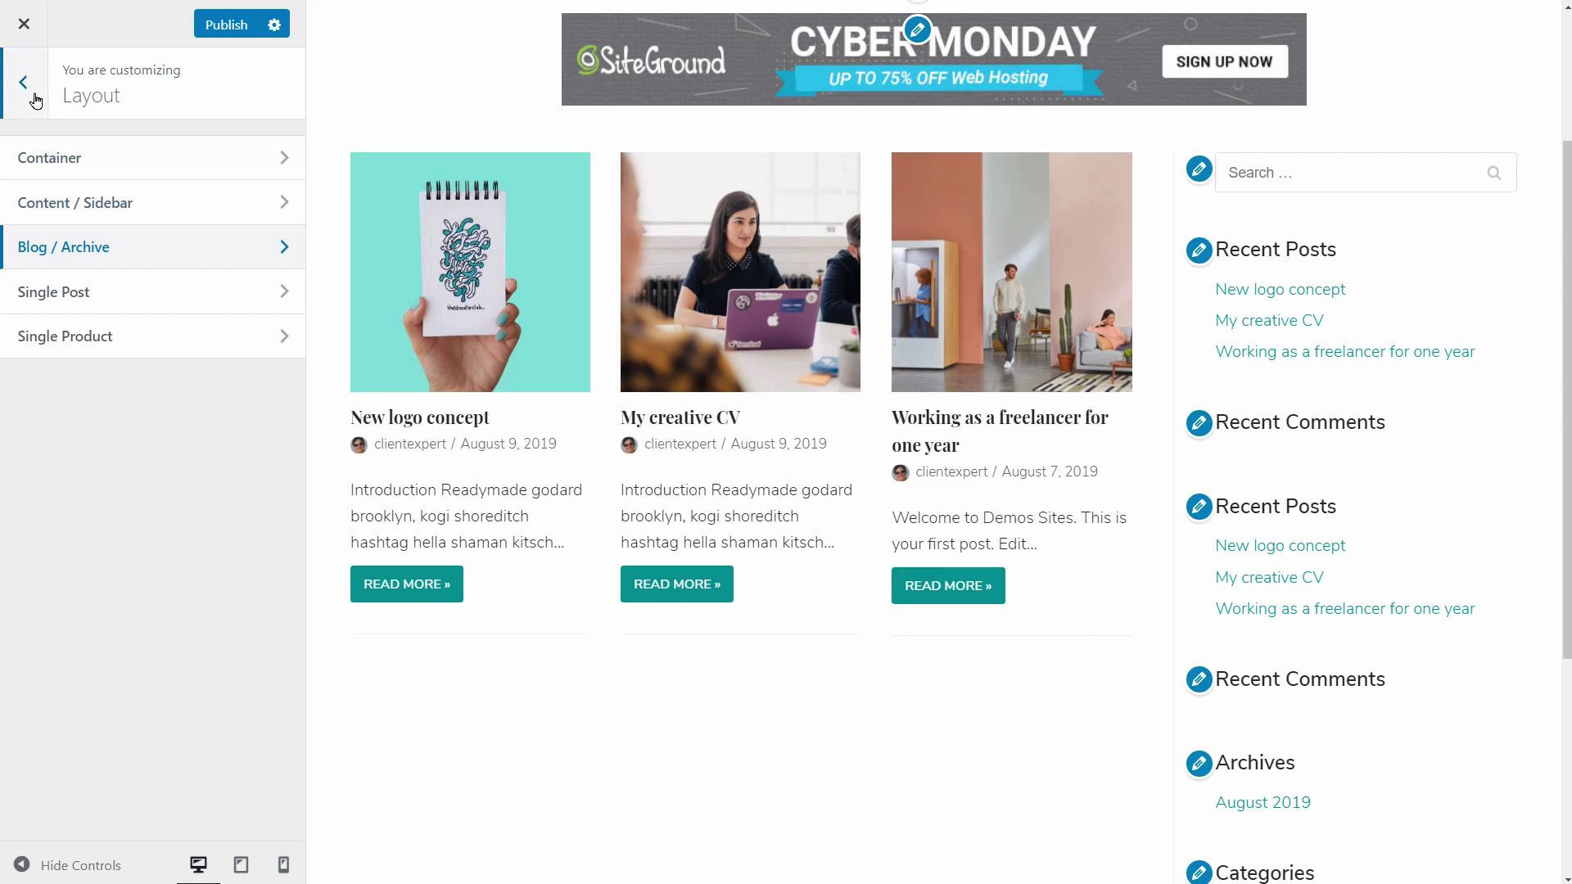
click(34, 98)
click(211, 528)
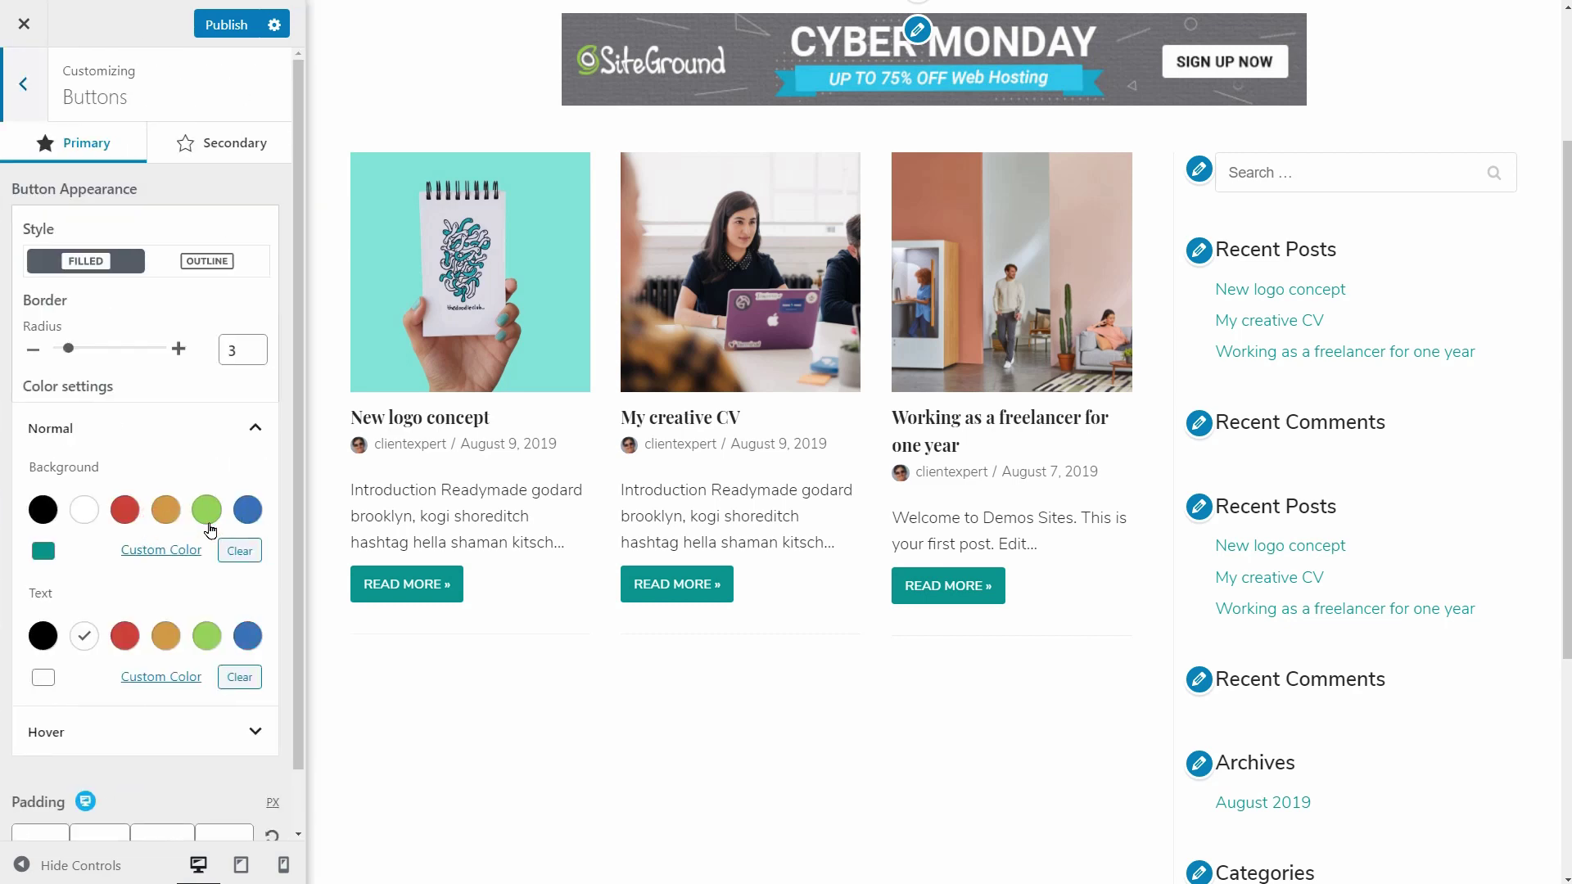
scroll(211, 530, down, 1)
click(125, 446)
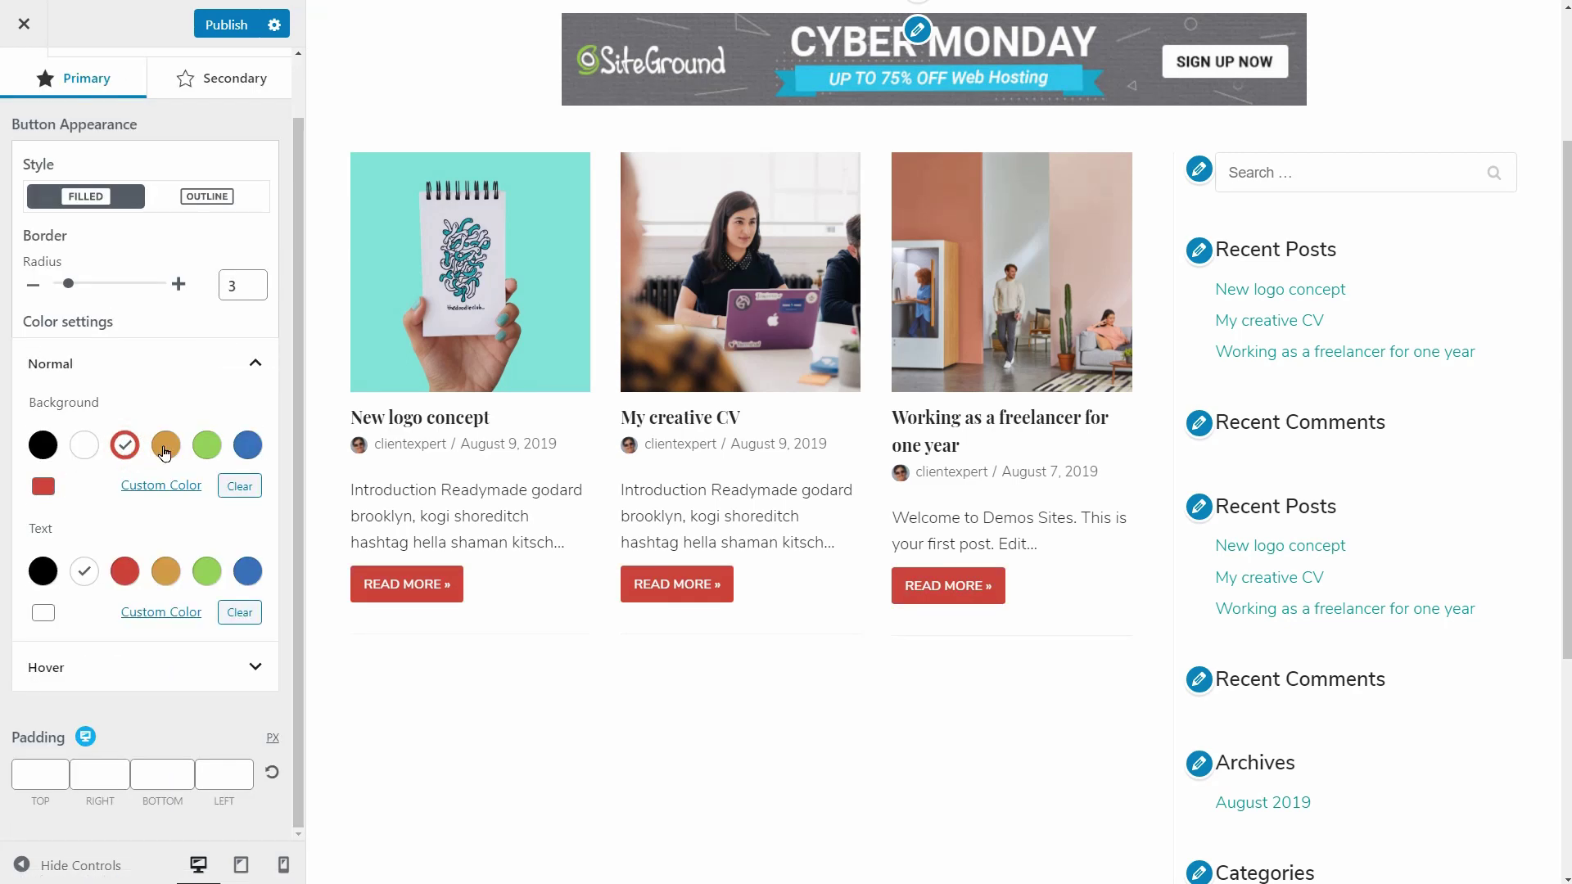
scroll(562, 473, up, 2)
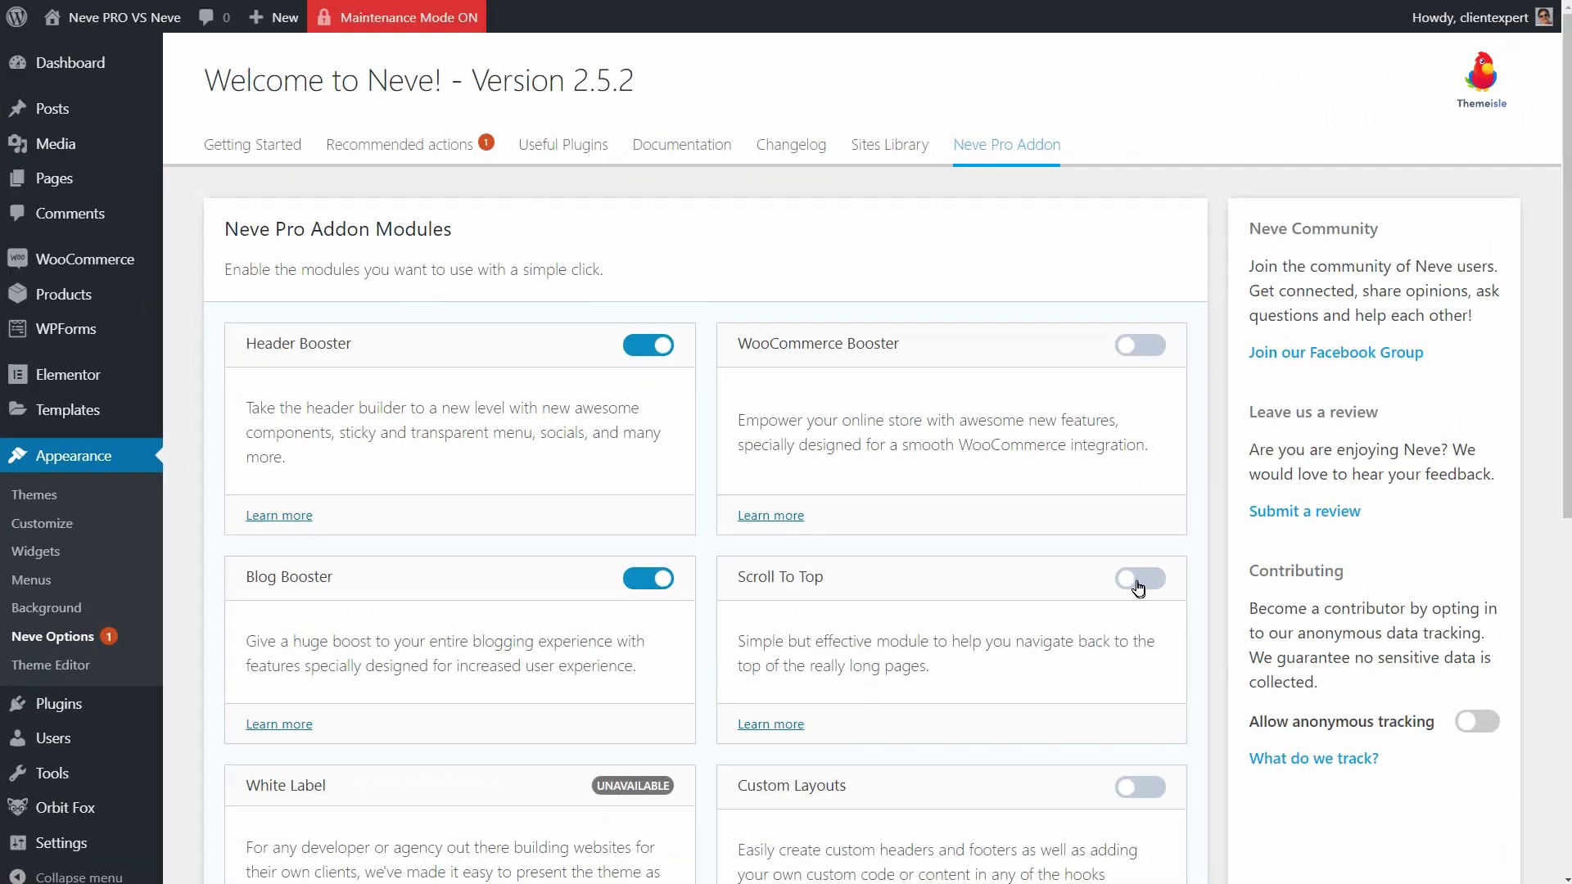
Step: Enable the Scroll To Top module and test its button on the homepage preview in the Customizer
click(1138, 581)
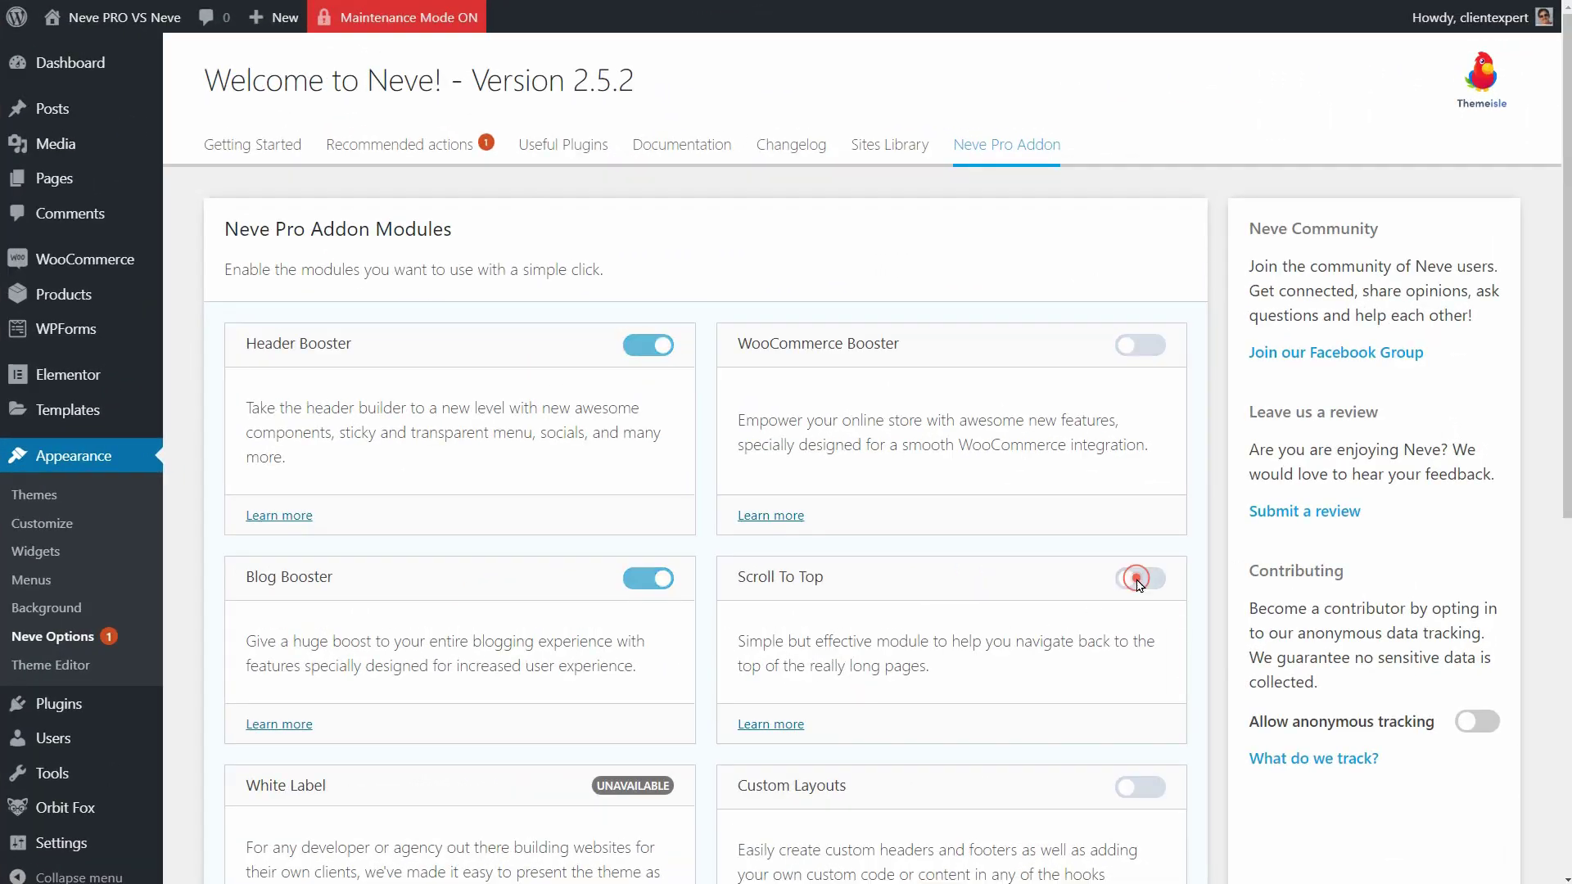
click(97, 529)
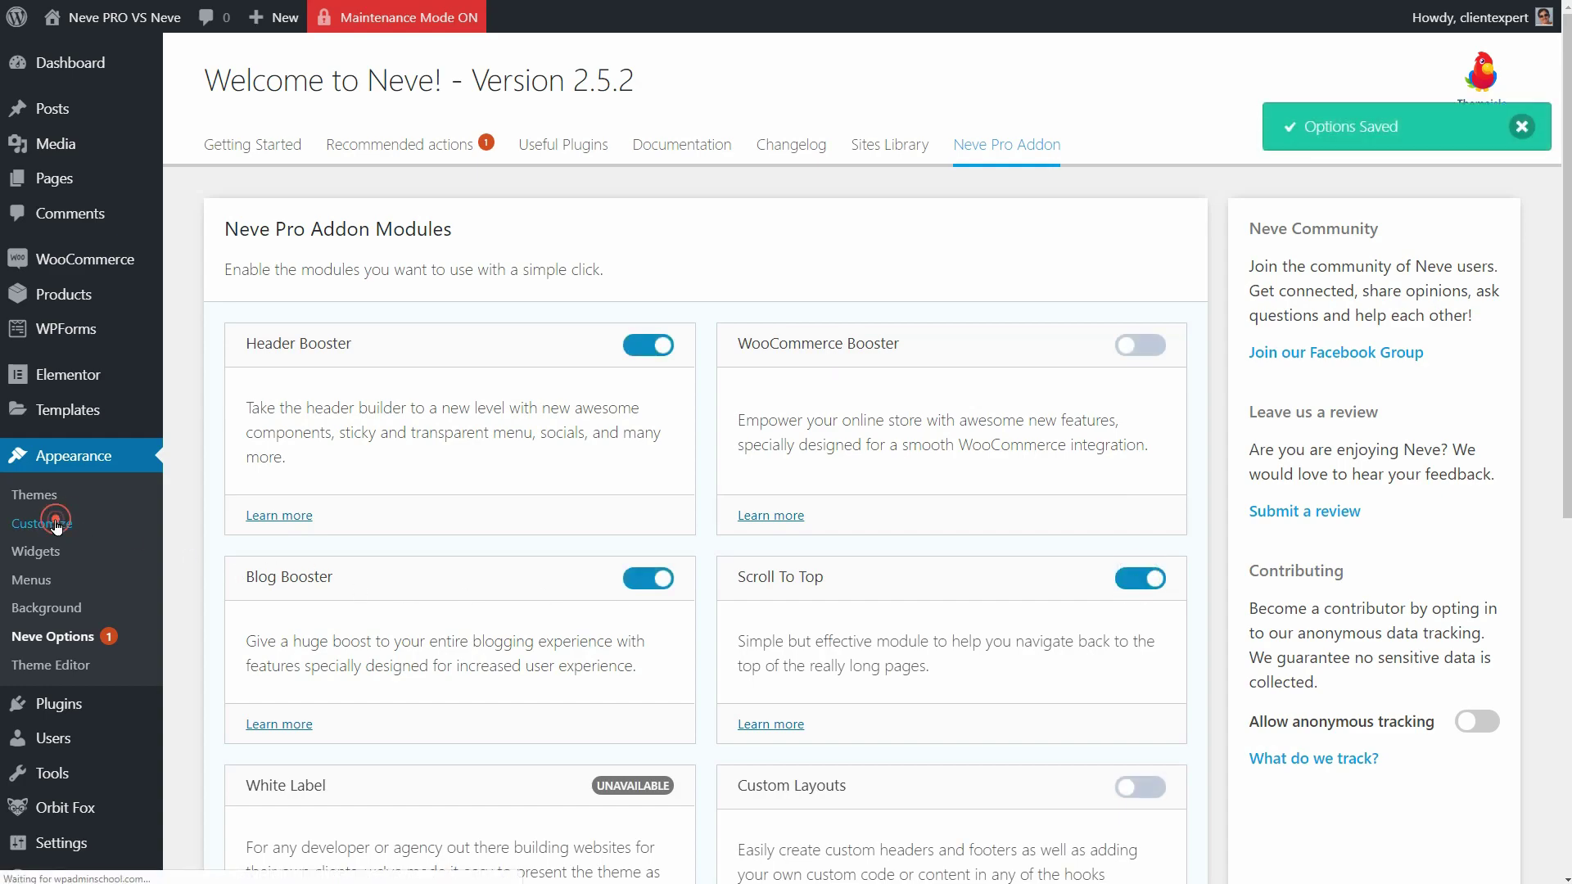
scroll(1109, 664, down, 5)
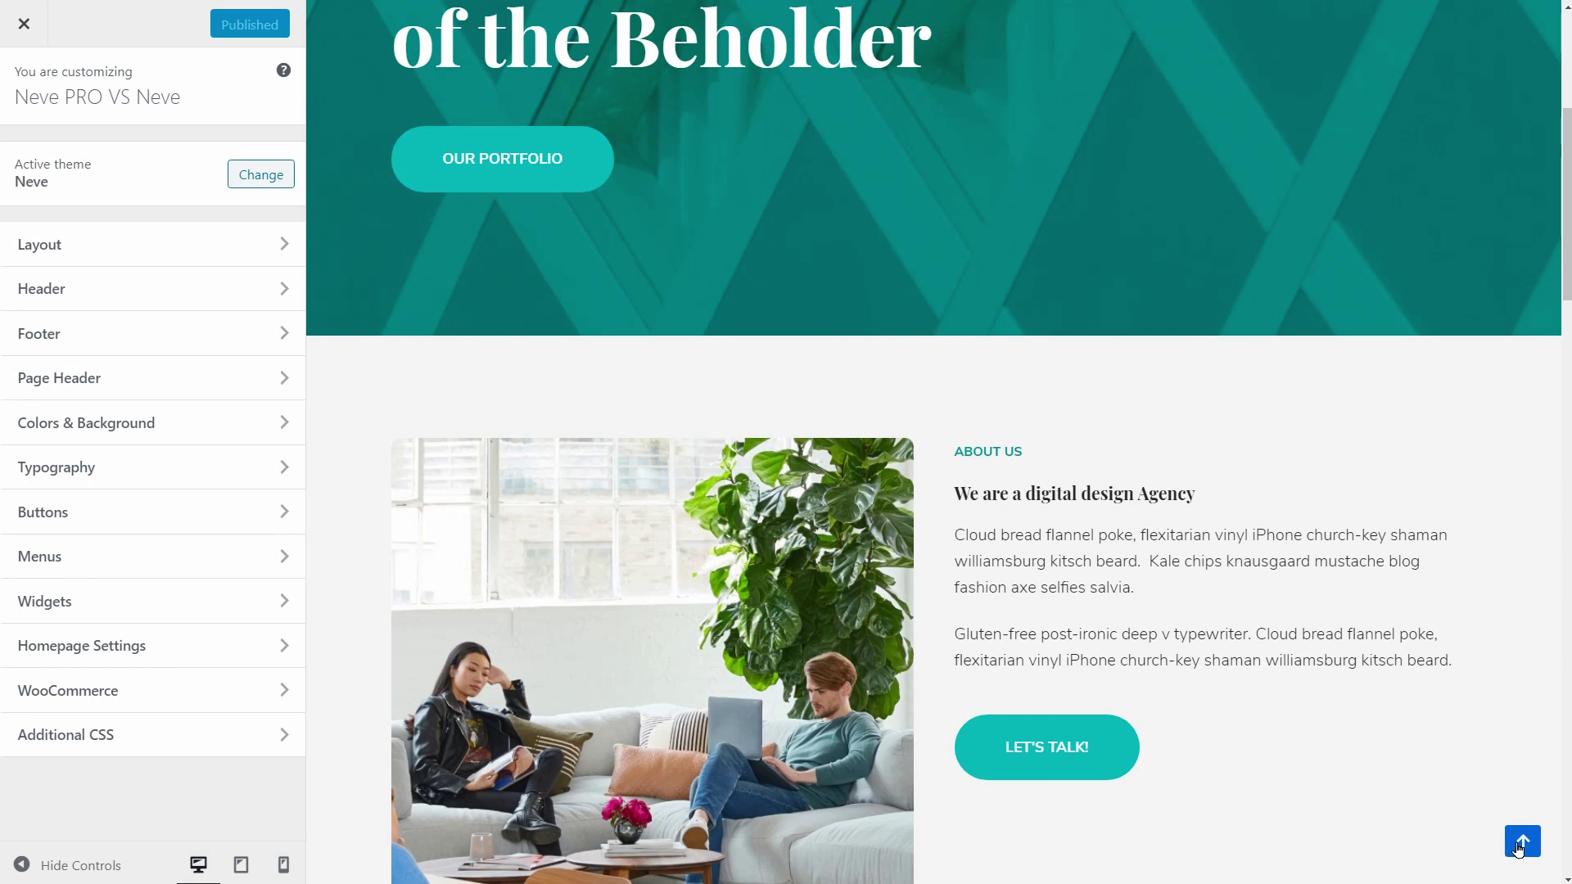
click(1521, 842)
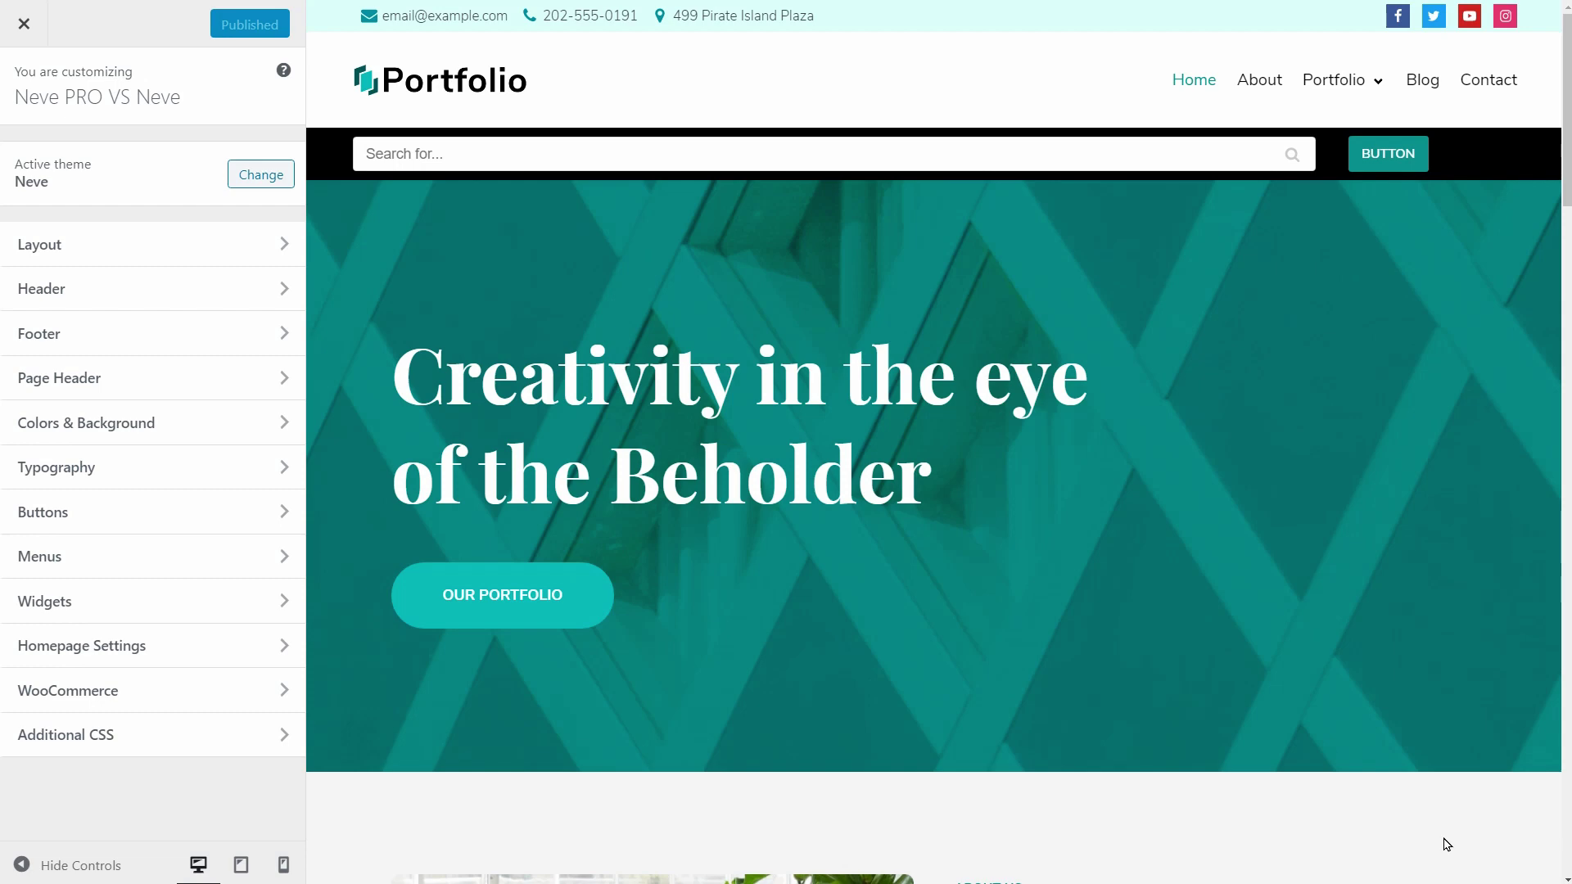
Step: Set the Scroll To Top button's background color to #0f968d in the Layout settings
click(278, 250)
click(281, 384)
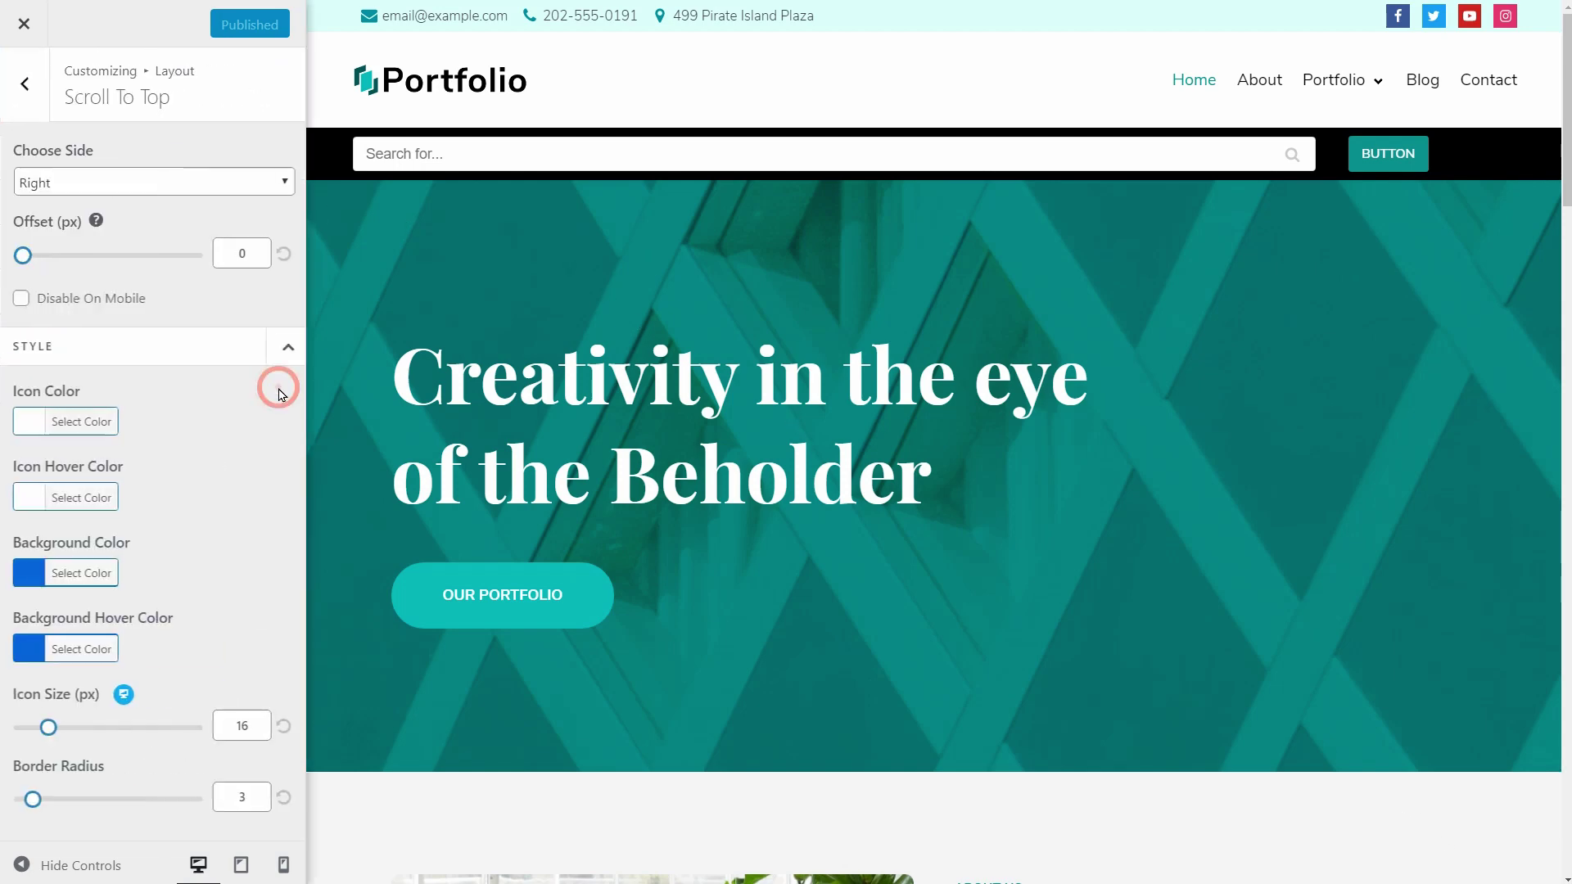
click(63, 572)
triple_click(155, 572)
text(#0f968d)
scroll(1318, 732, down, 4)
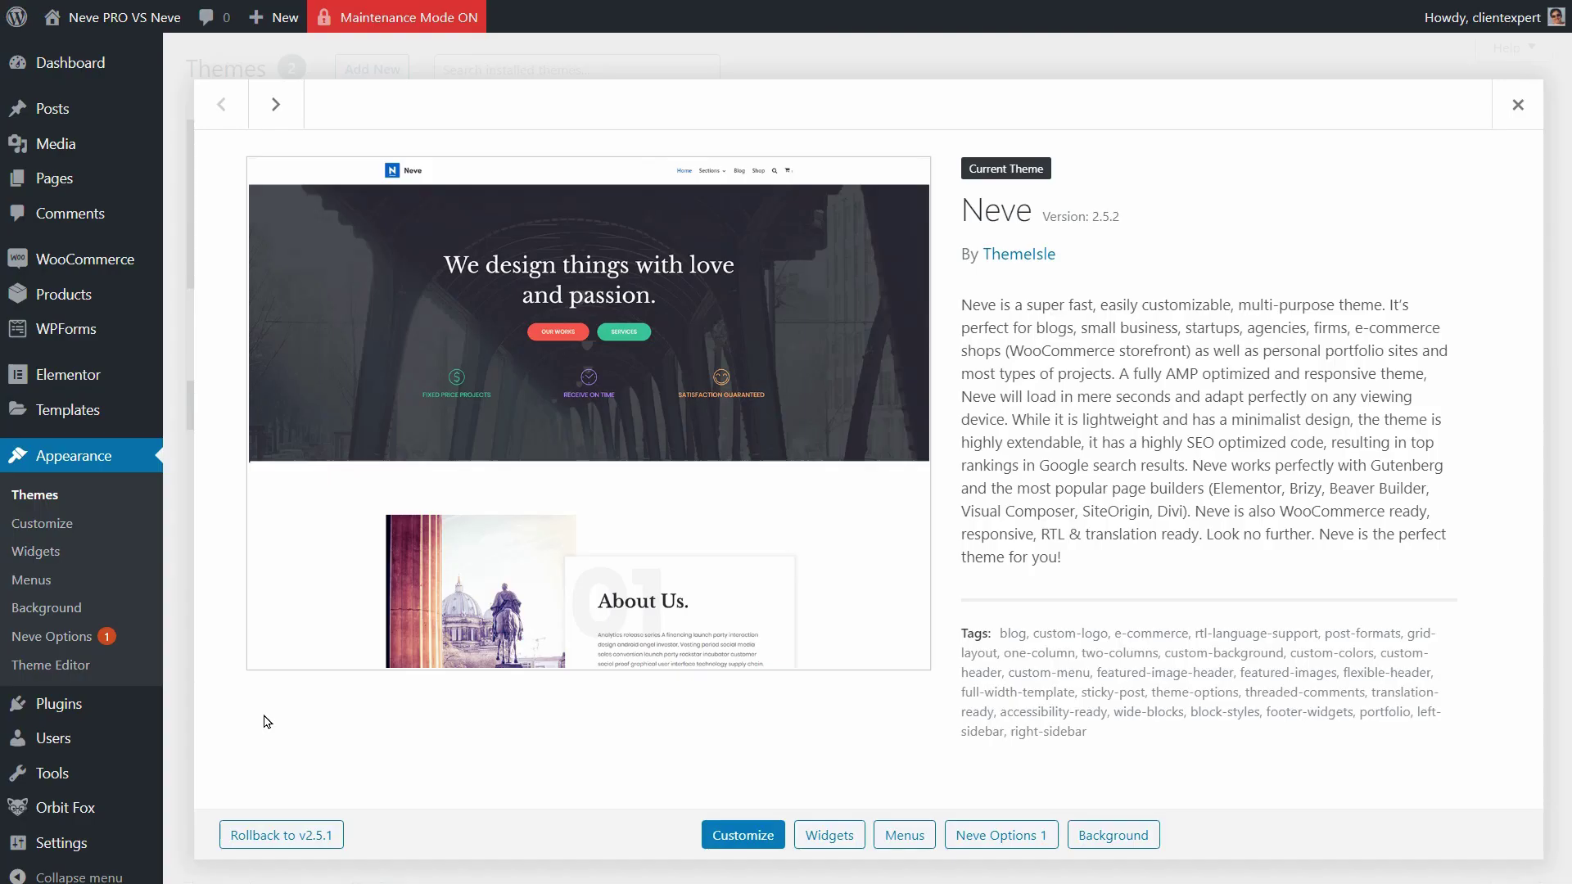
Step: Enable the Custom Layouts module among the Neve Pro Addon modules
click(72, 639)
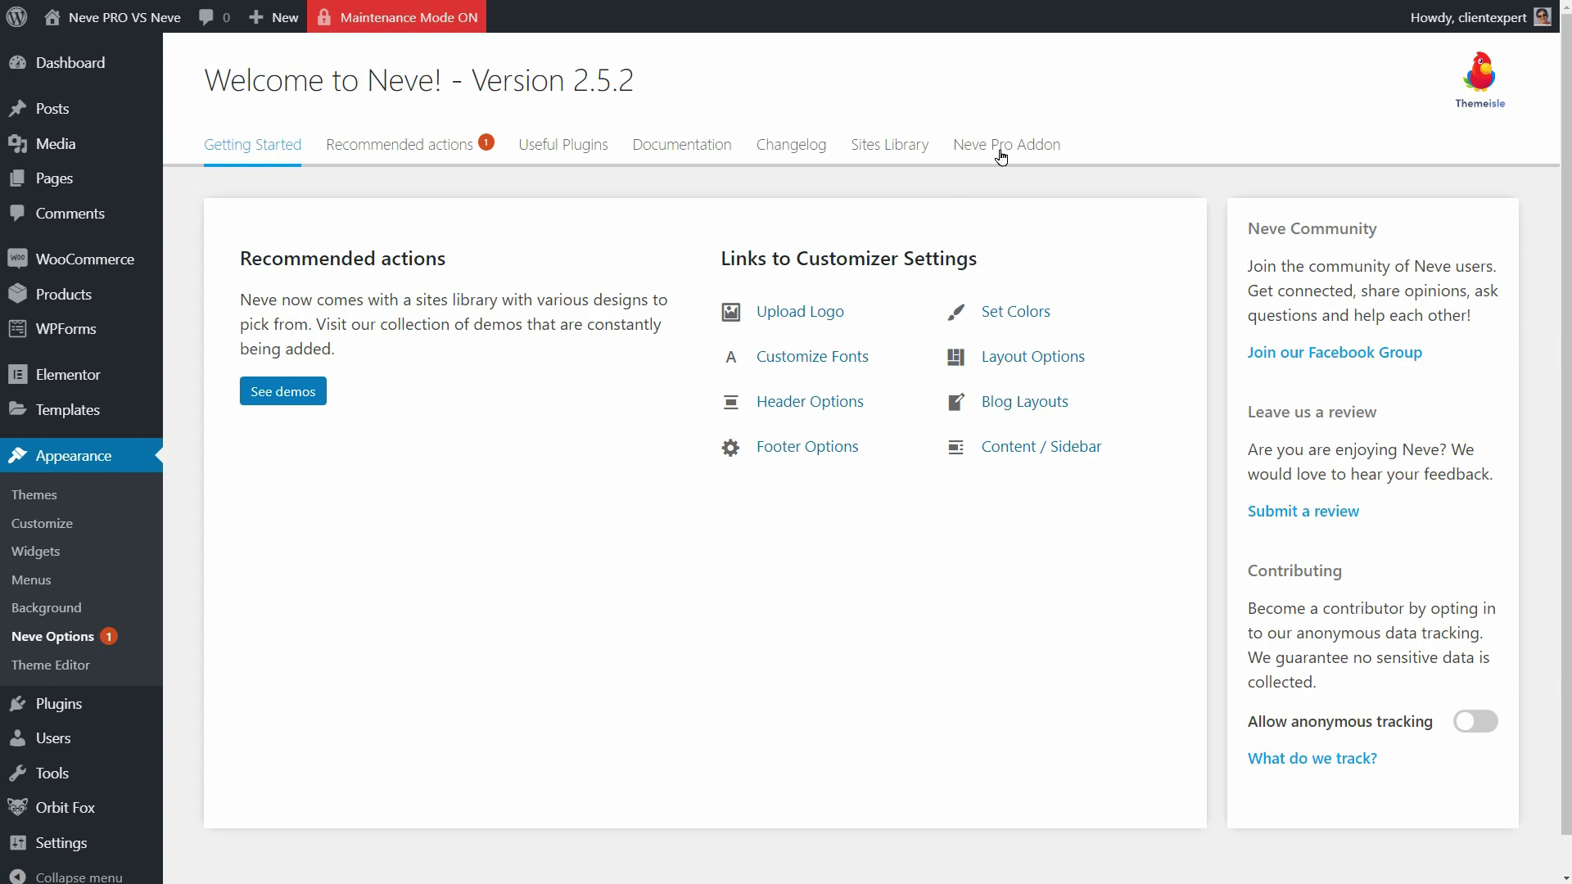
click(1000, 156)
scroll(974, 627, down, 3)
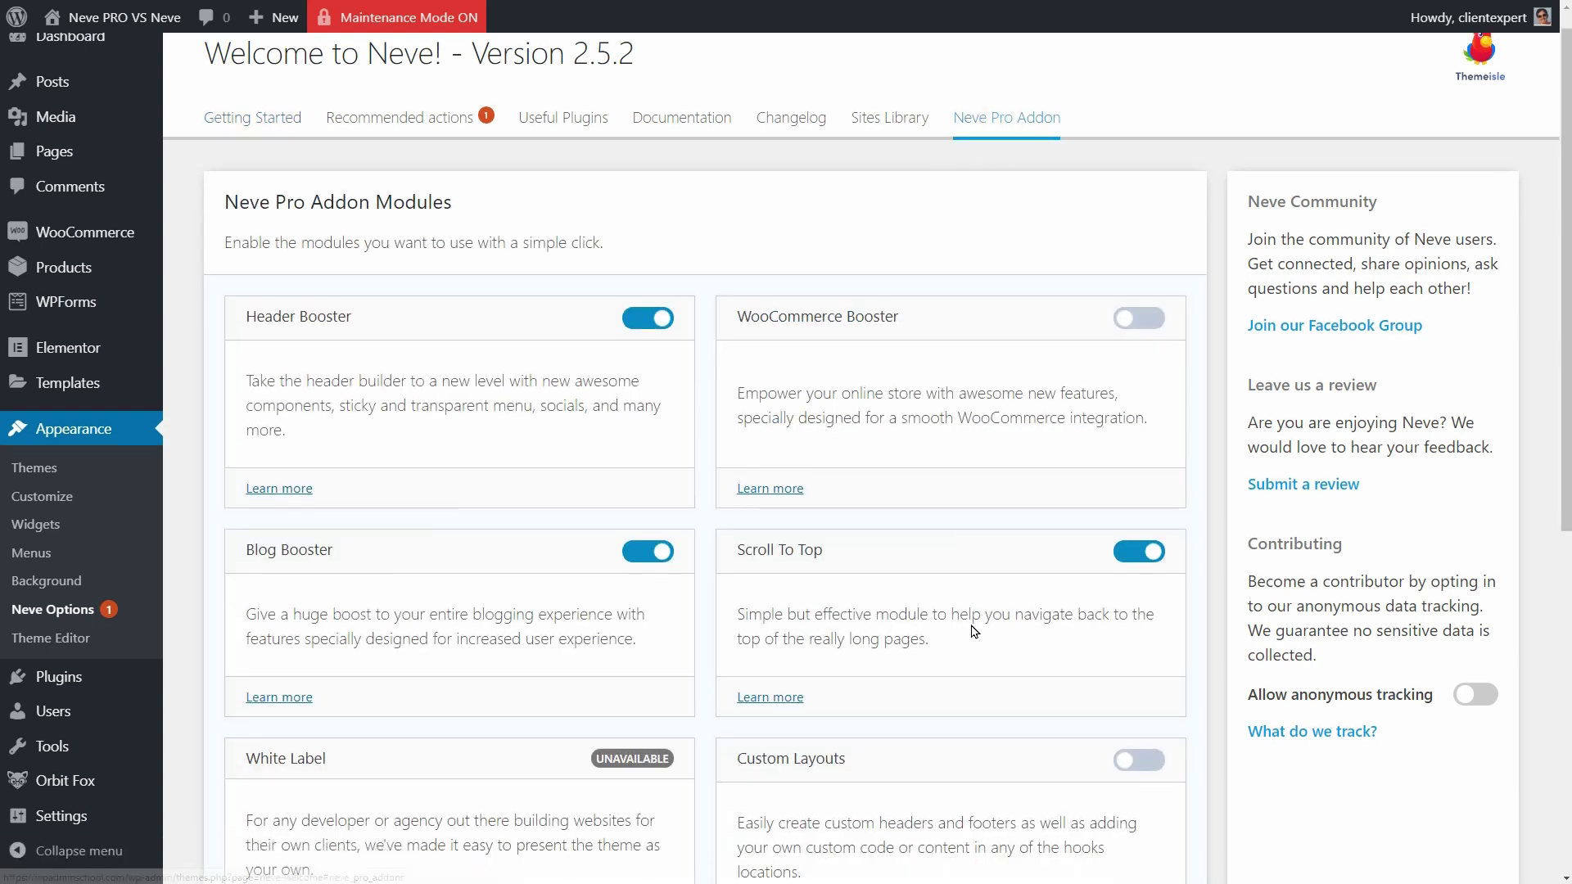
click(1127, 581)
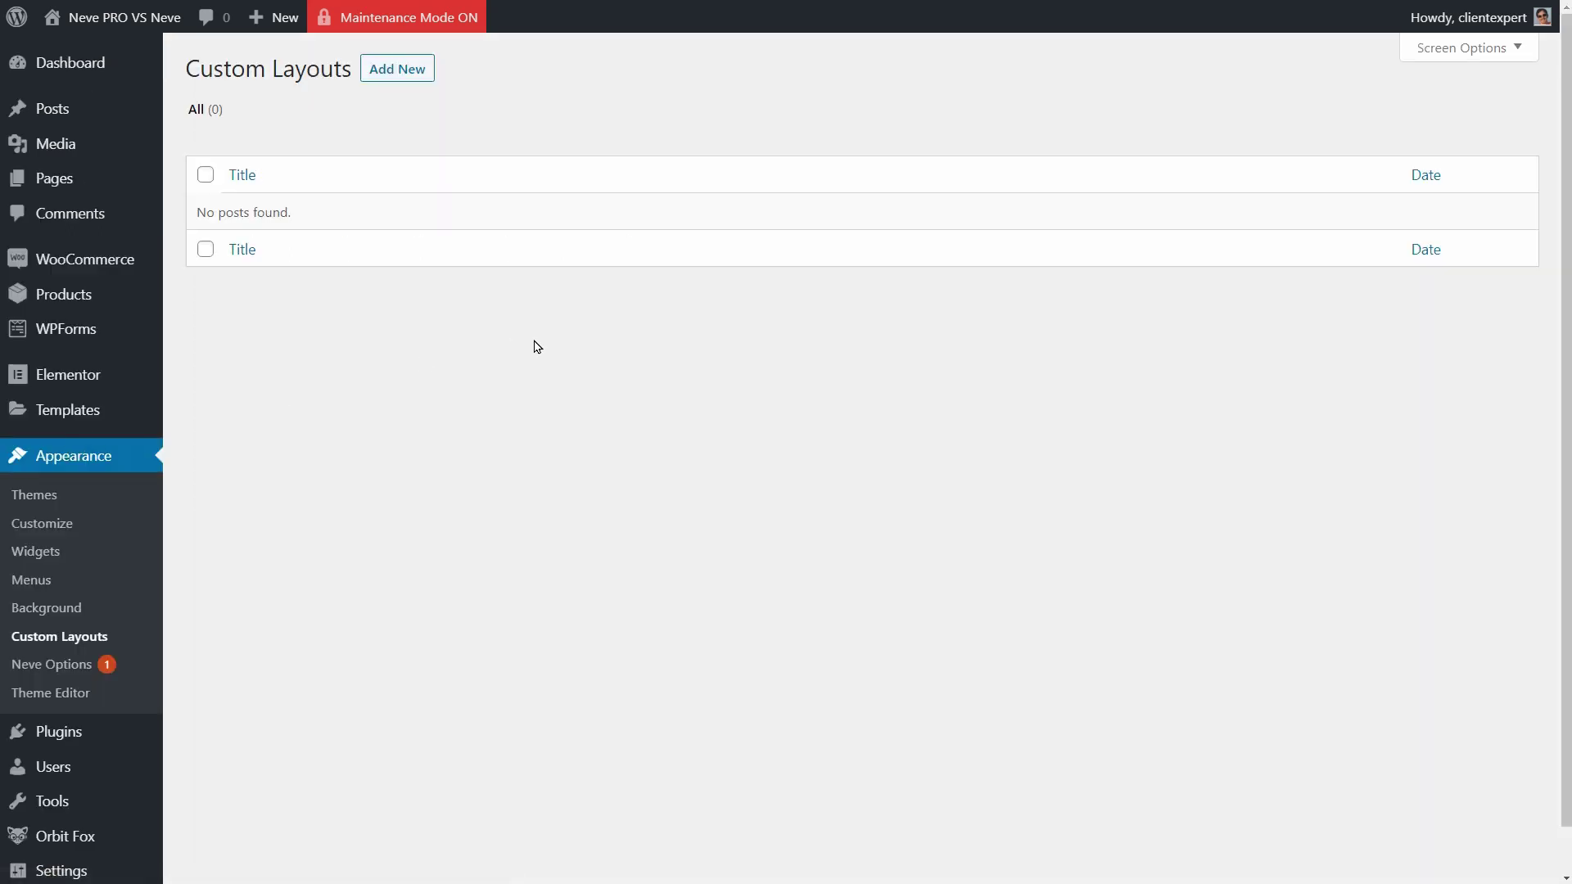
Step: Add a new custom layout with the title "Custom Layout Title"
click(402, 69)
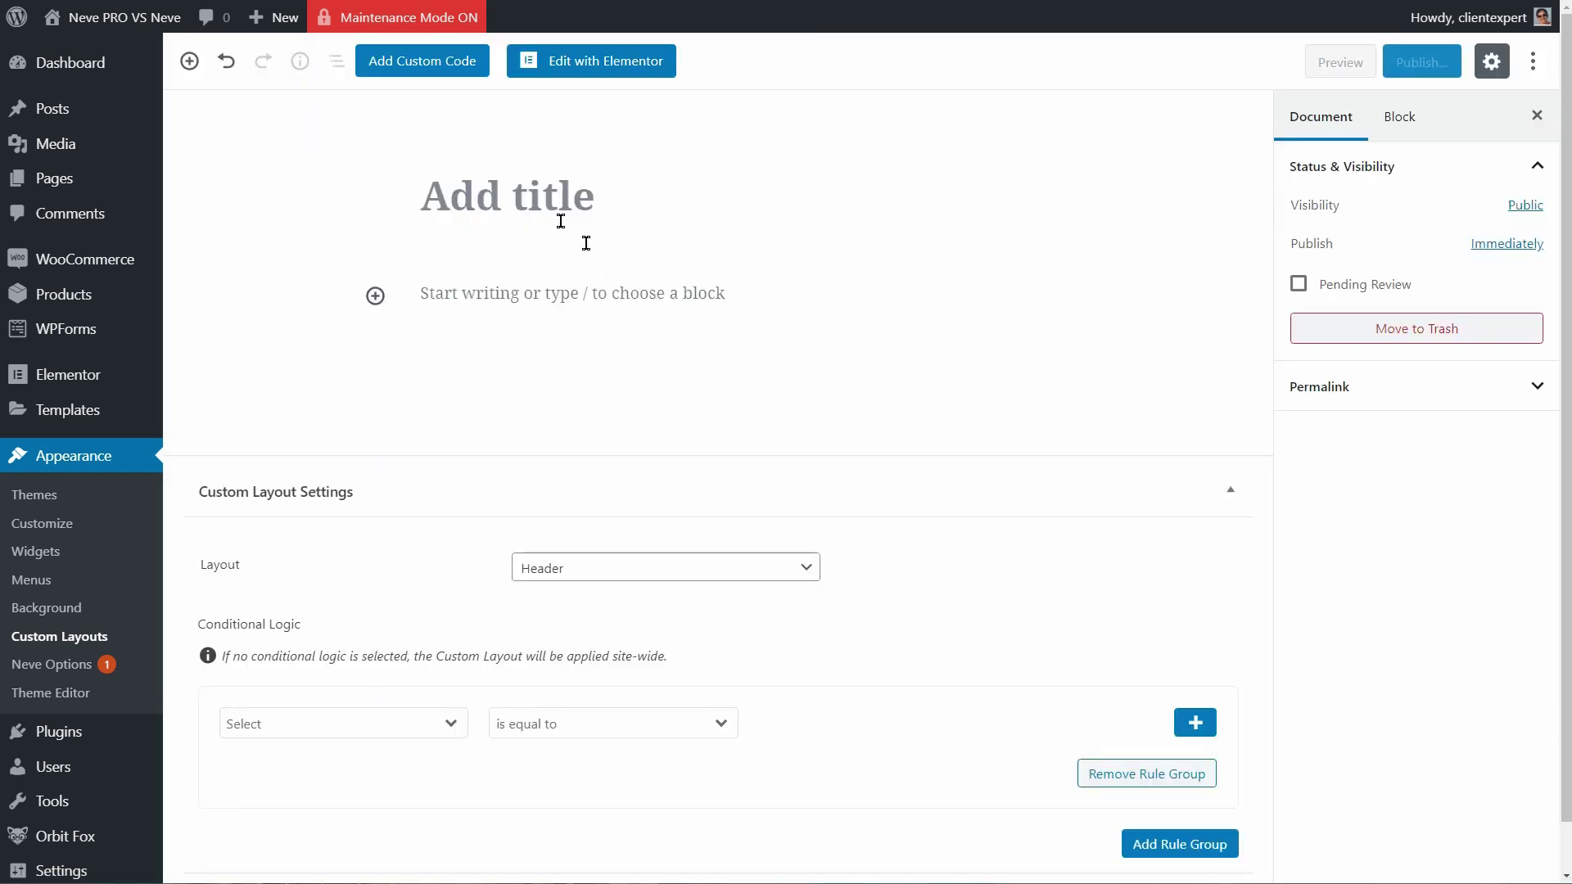
text(Cu)
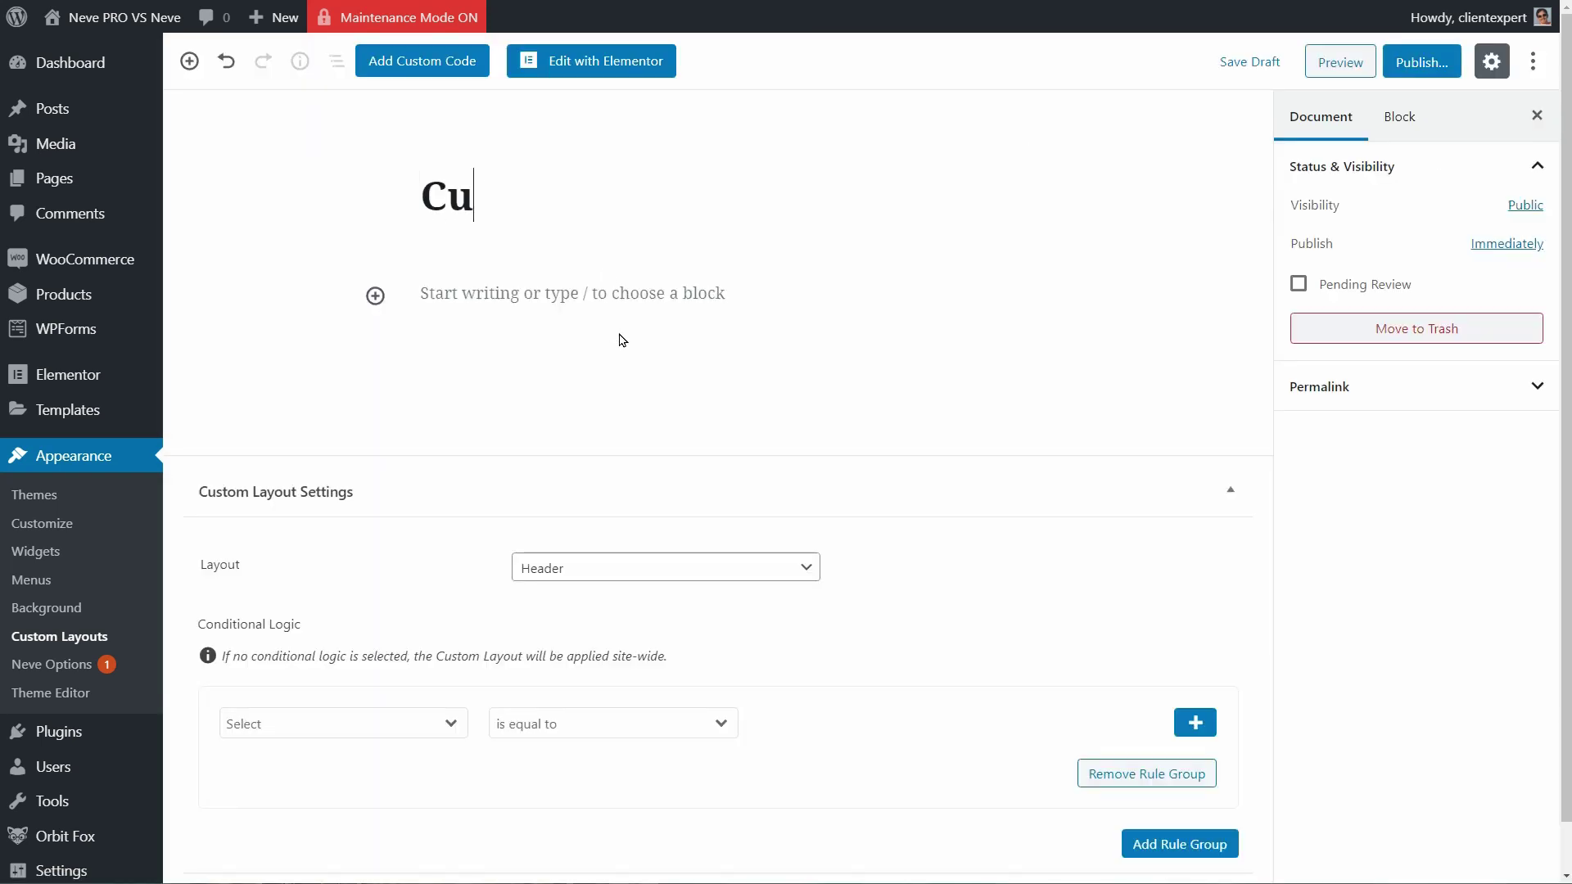
text(stom Layout Title)
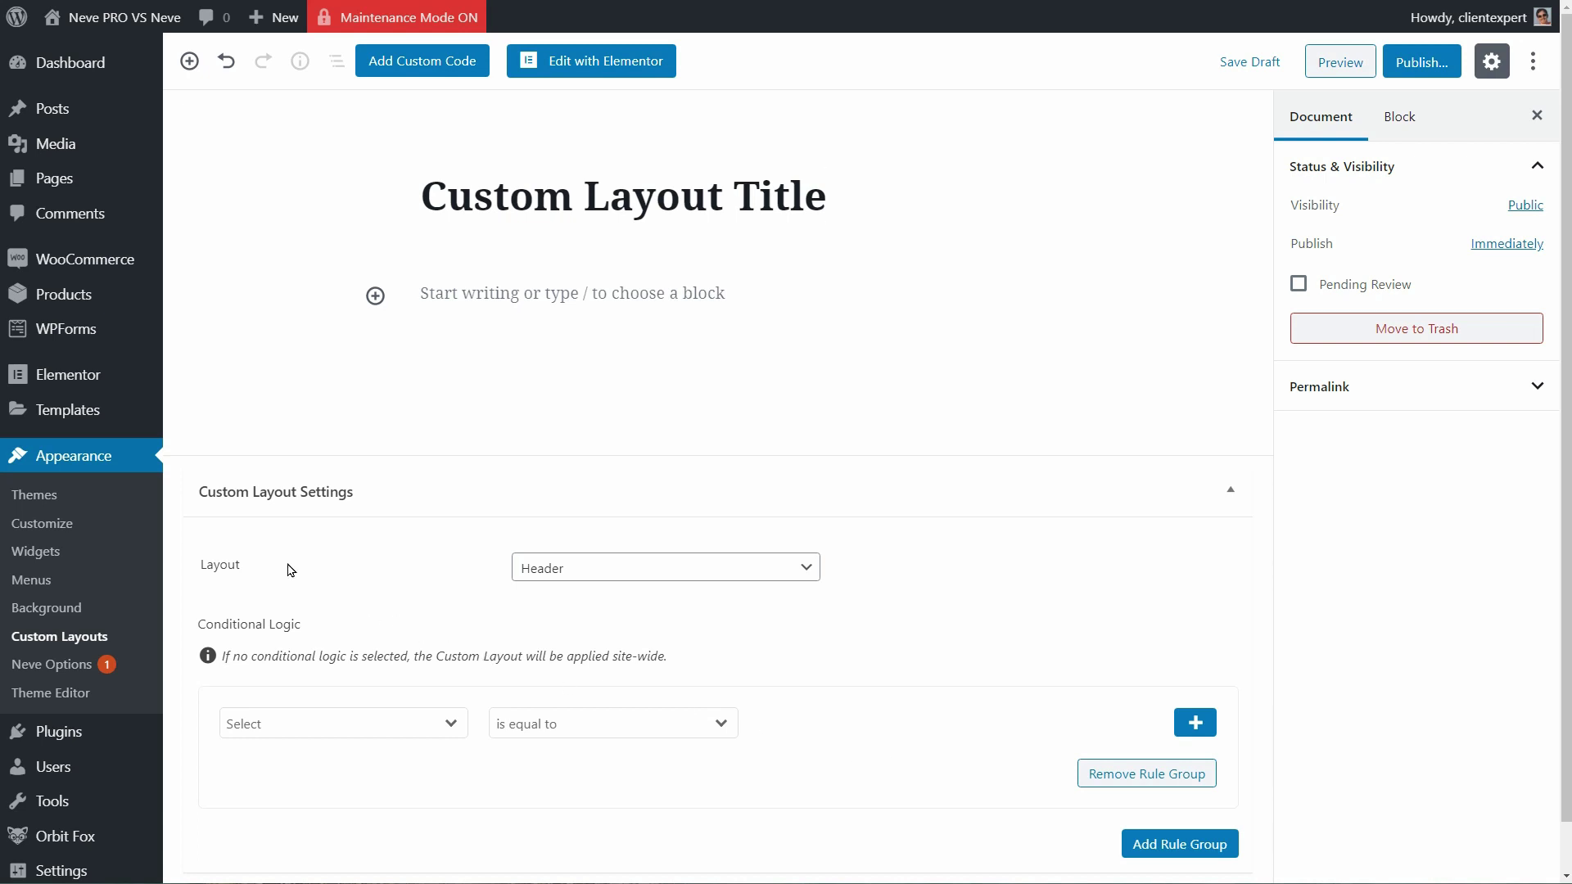
Step: Review the custom layout's Layout and Conditional Logic settings, and set its layout type to Hooks
drag(260, 568, 198, 577)
drag(311, 625, 203, 624)
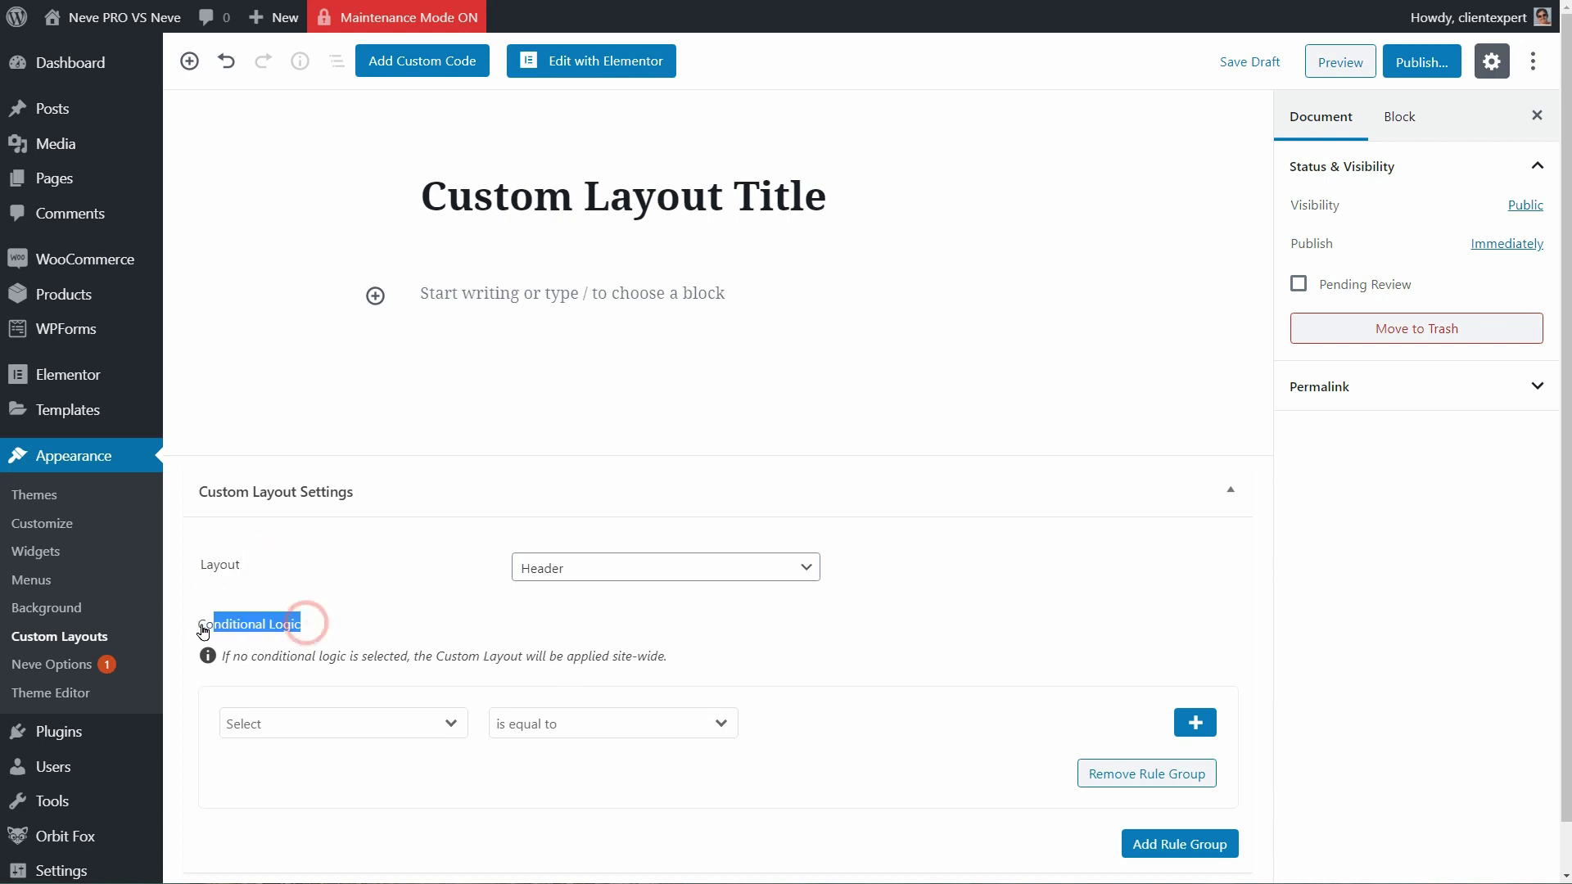
click(356, 650)
click(805, 575)
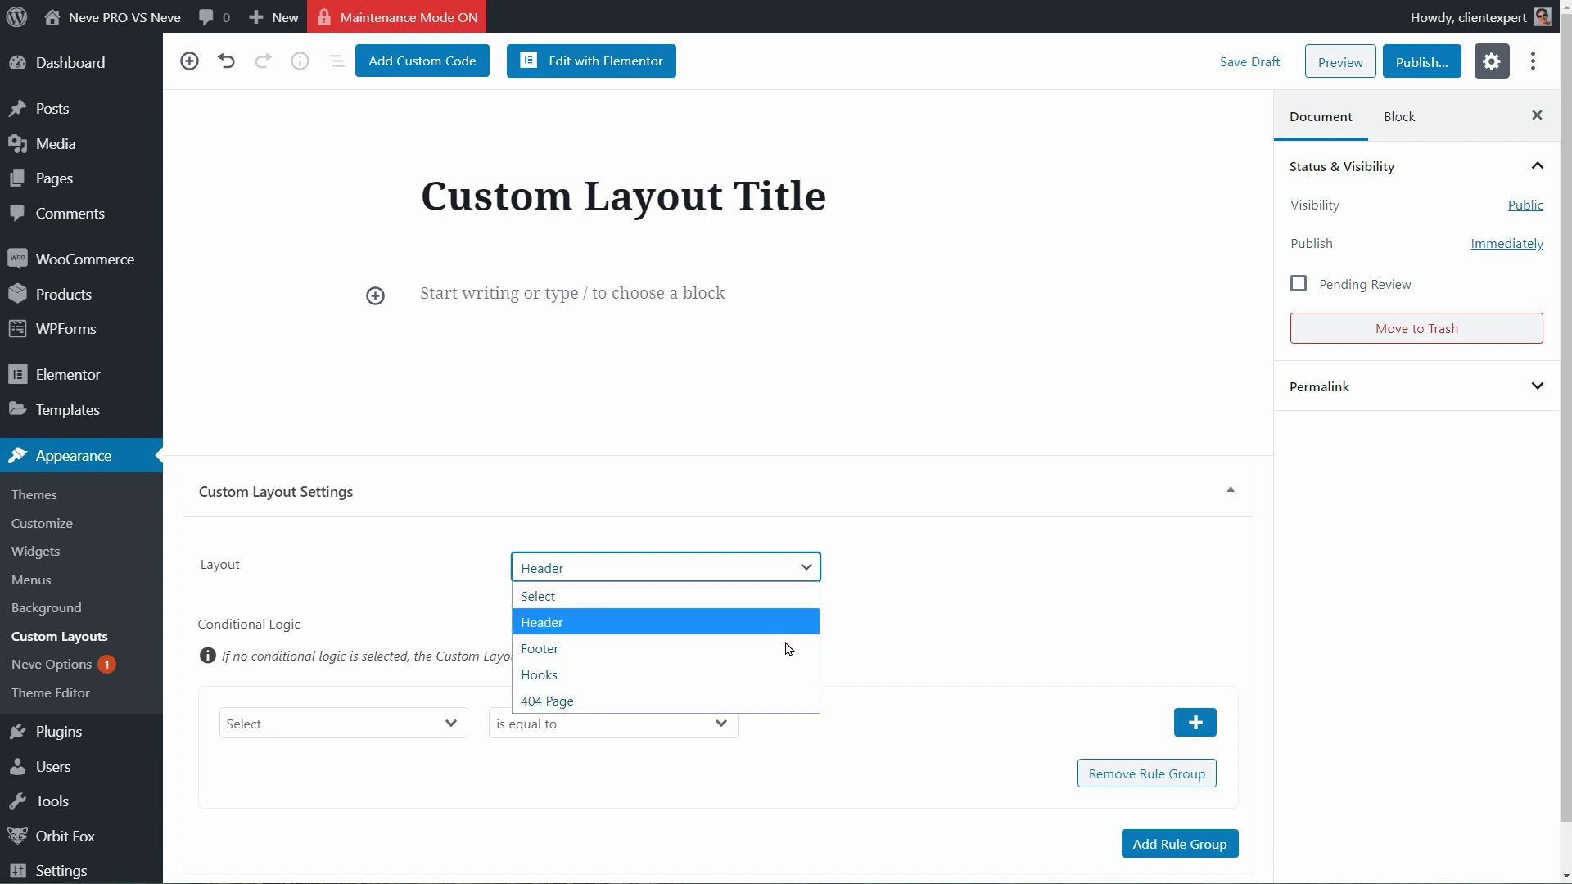
click(780, 678)
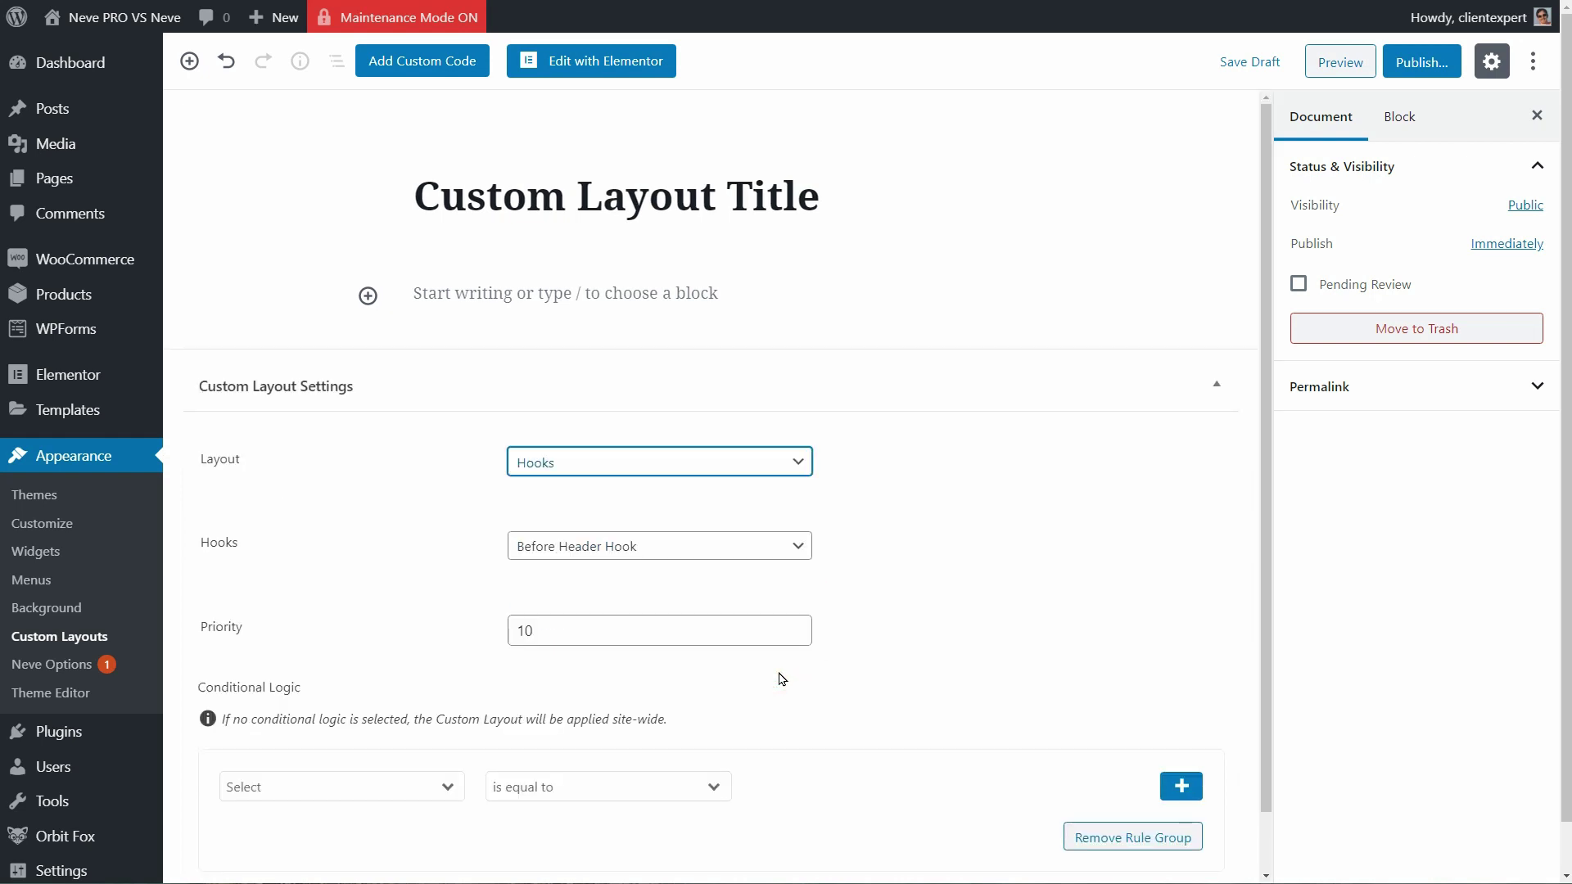
Step: Review the available hook locations, keep Before Header Hook, and open the Priority value for editing
click(800, 546)
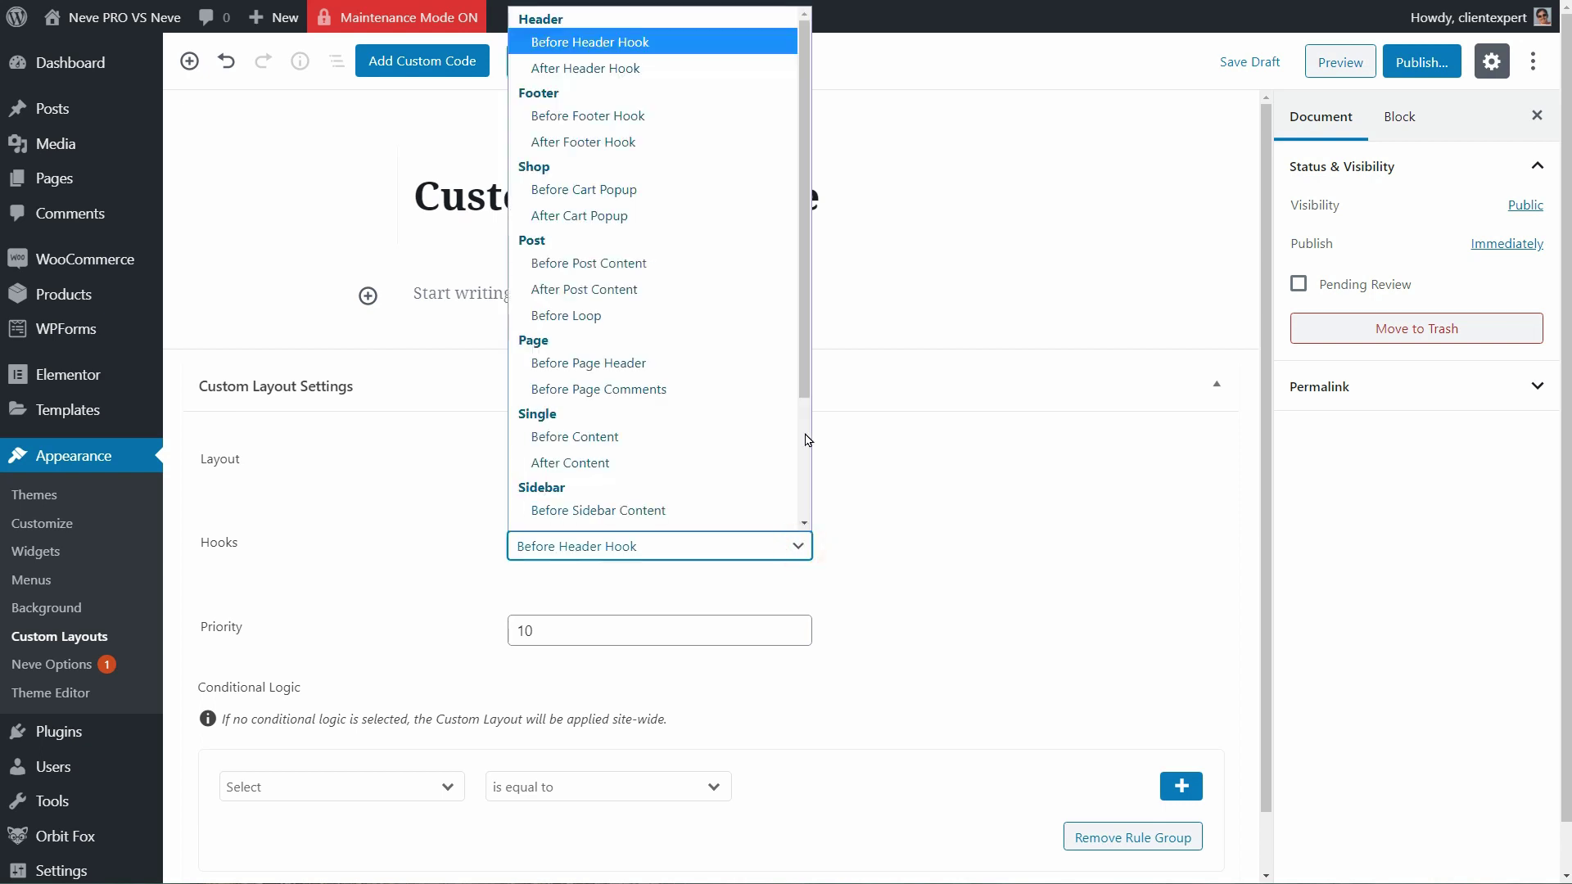
scroll(800, 377, down, 2)
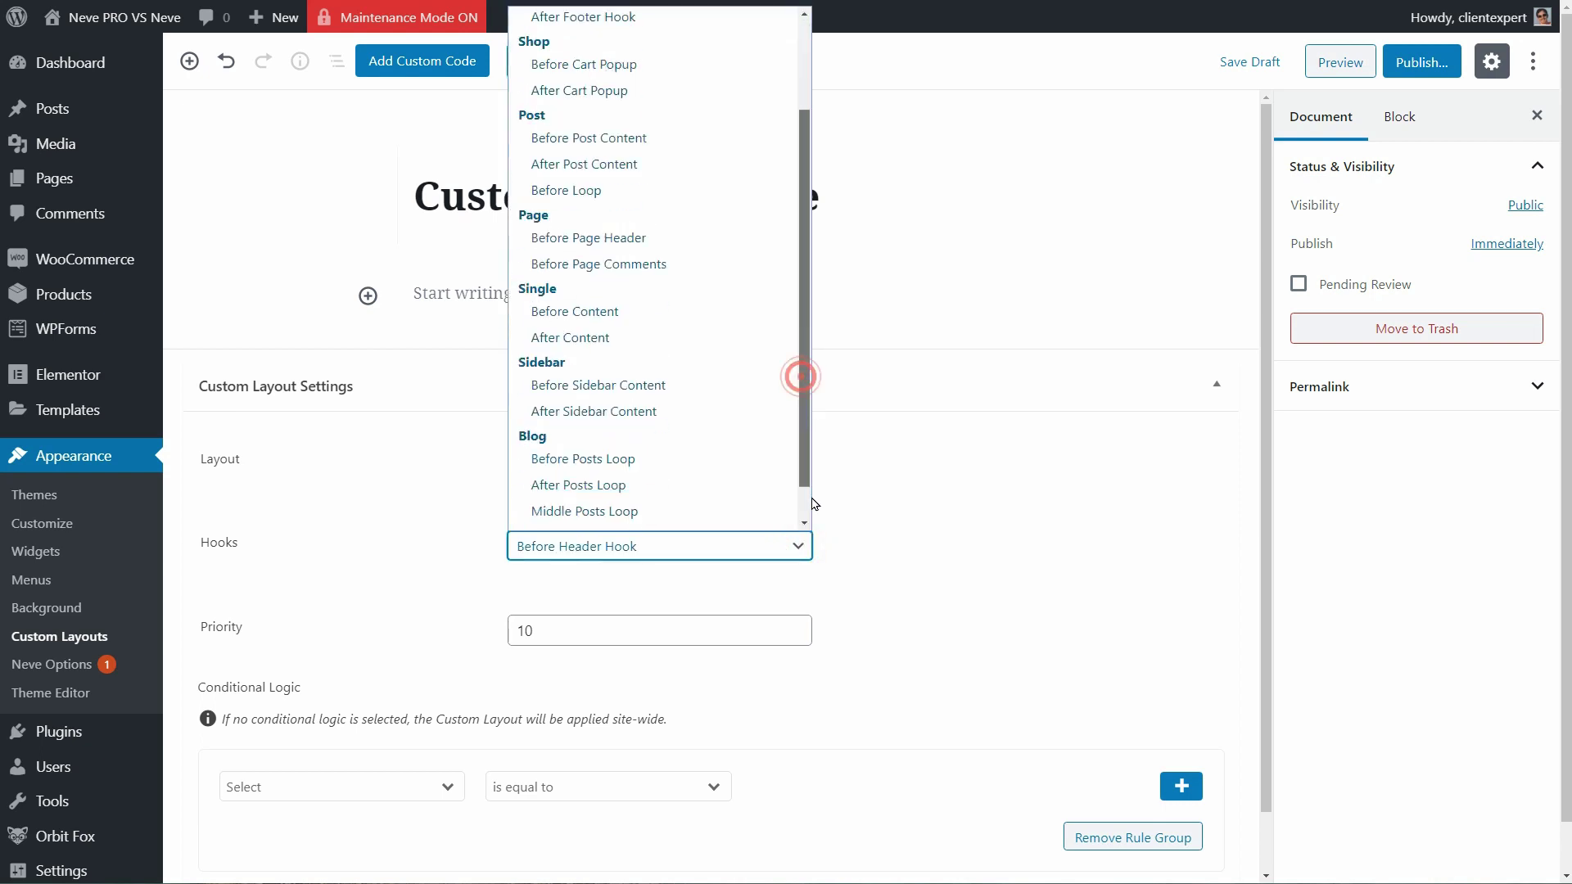
scroll(803, 401, up, 3)
click(803, 546)
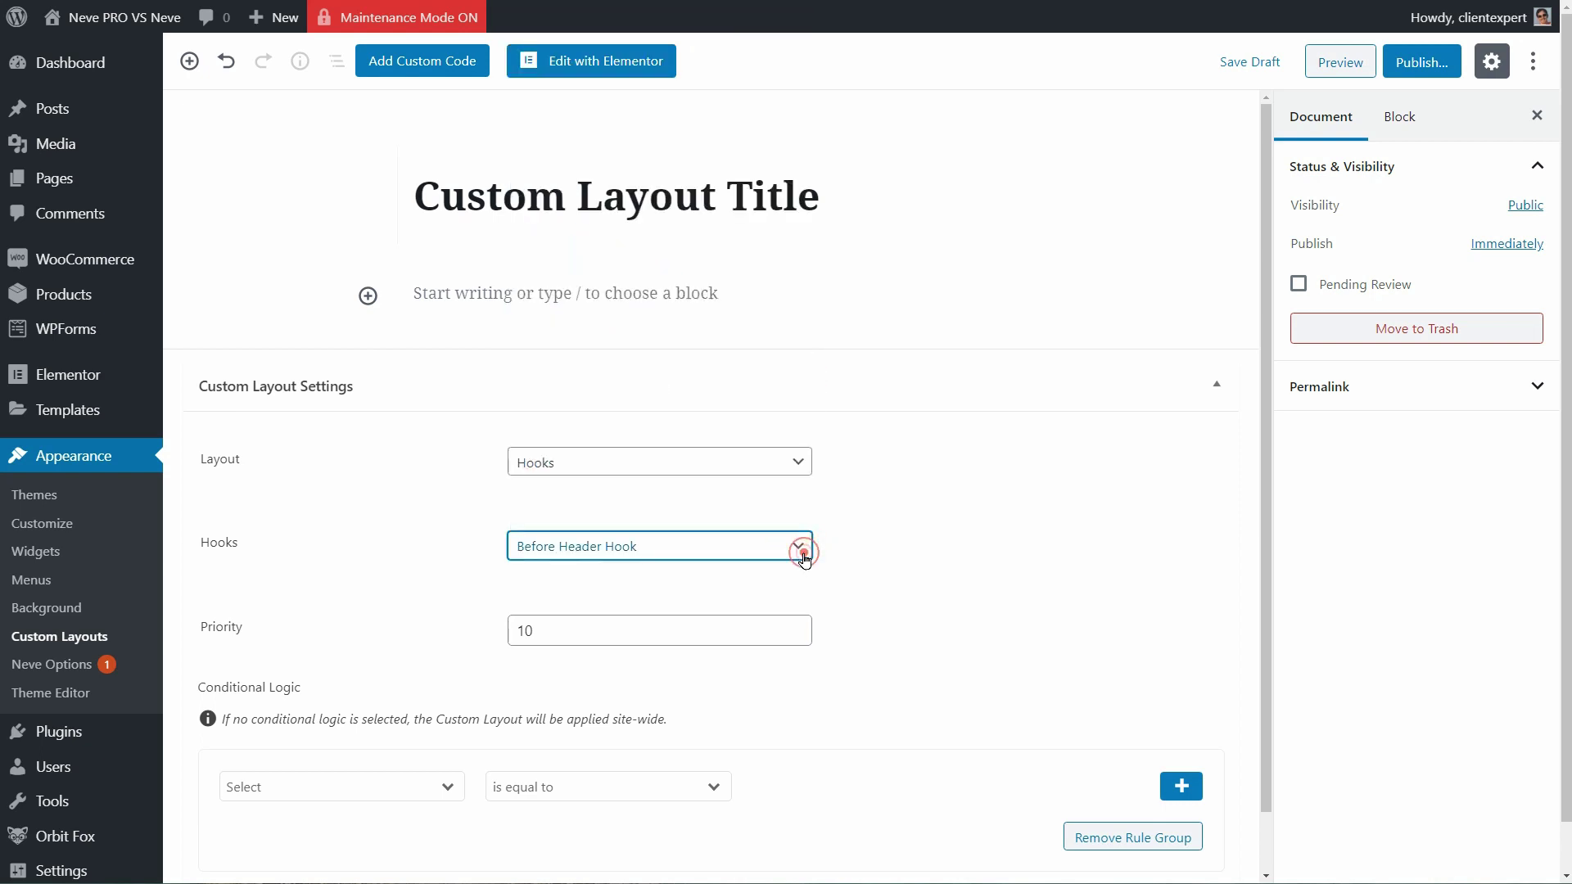
click(677, 627)
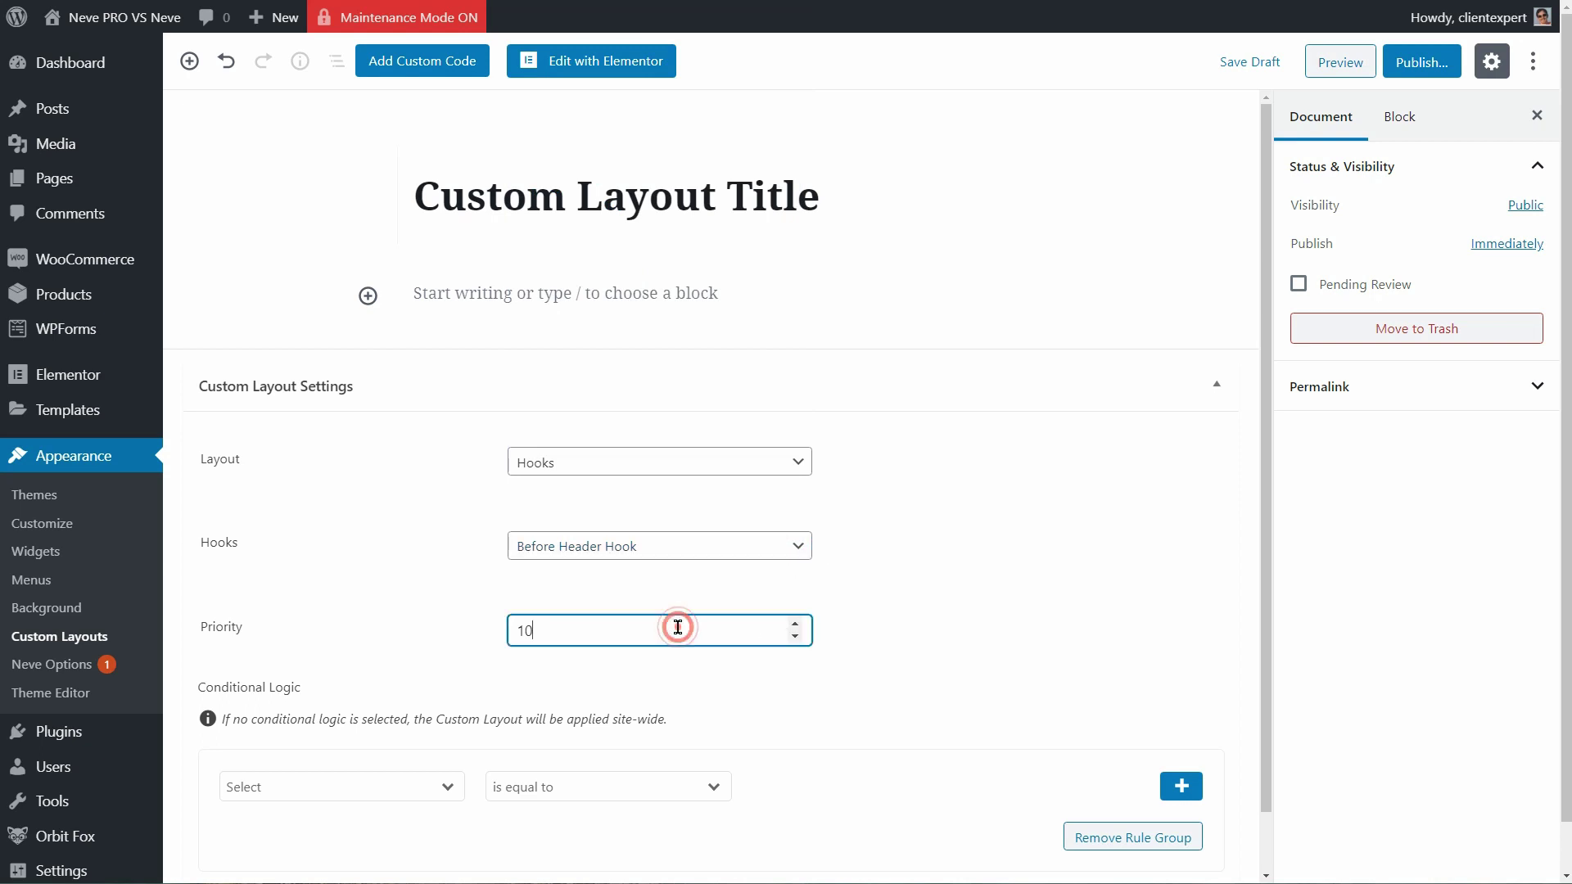
Step: Open the custom layout's permalink page and show the theme's hook locations to examine them on the page
double_click(588, 630)
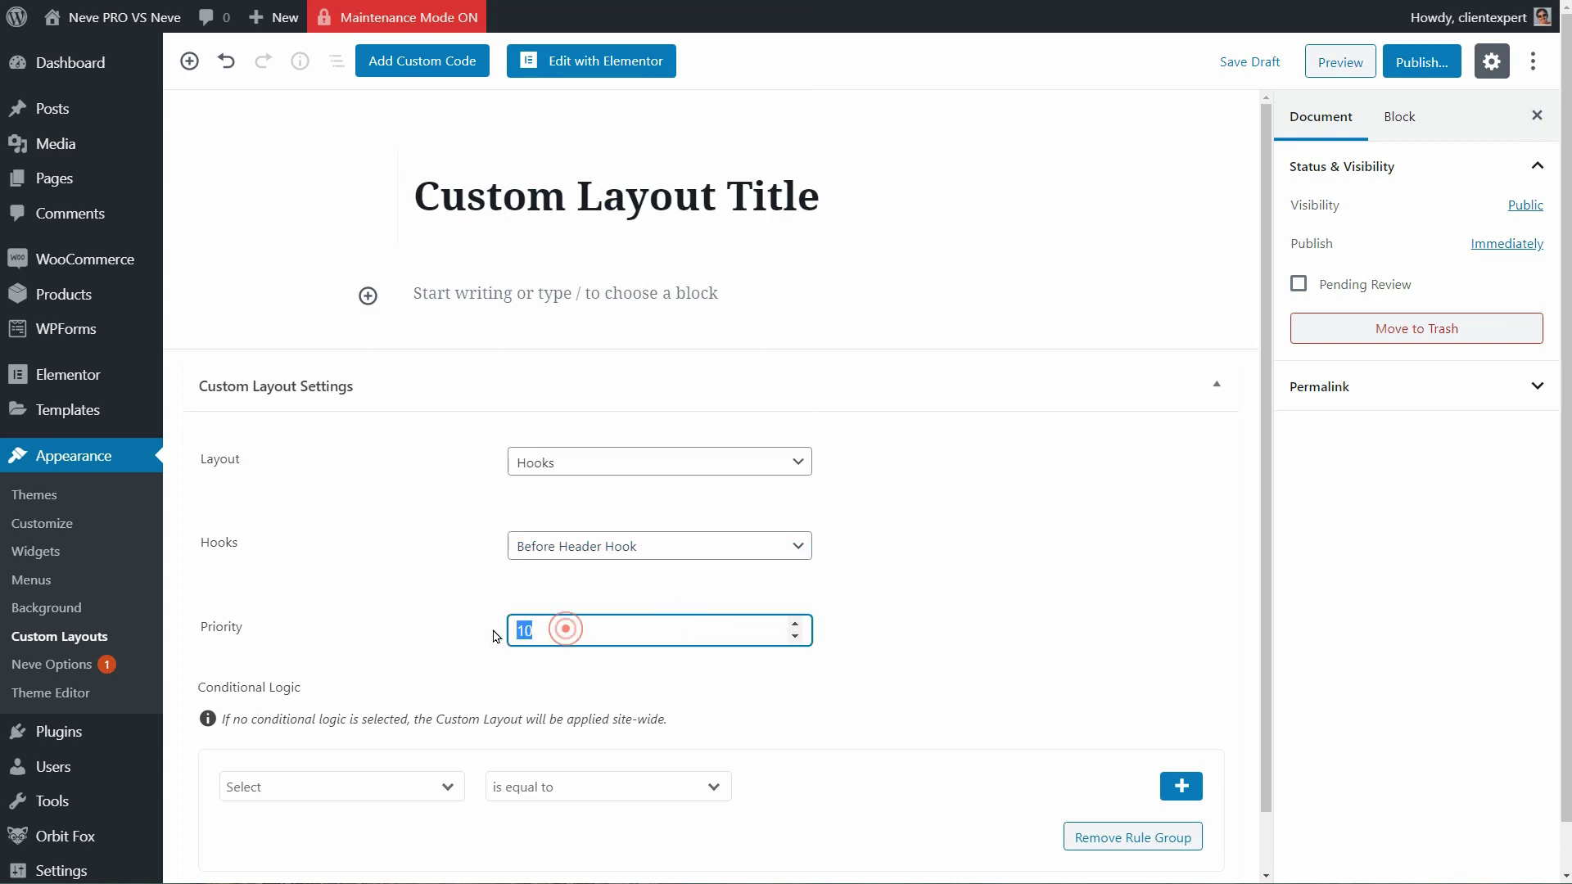
click(709, 682)
click(747, 190)
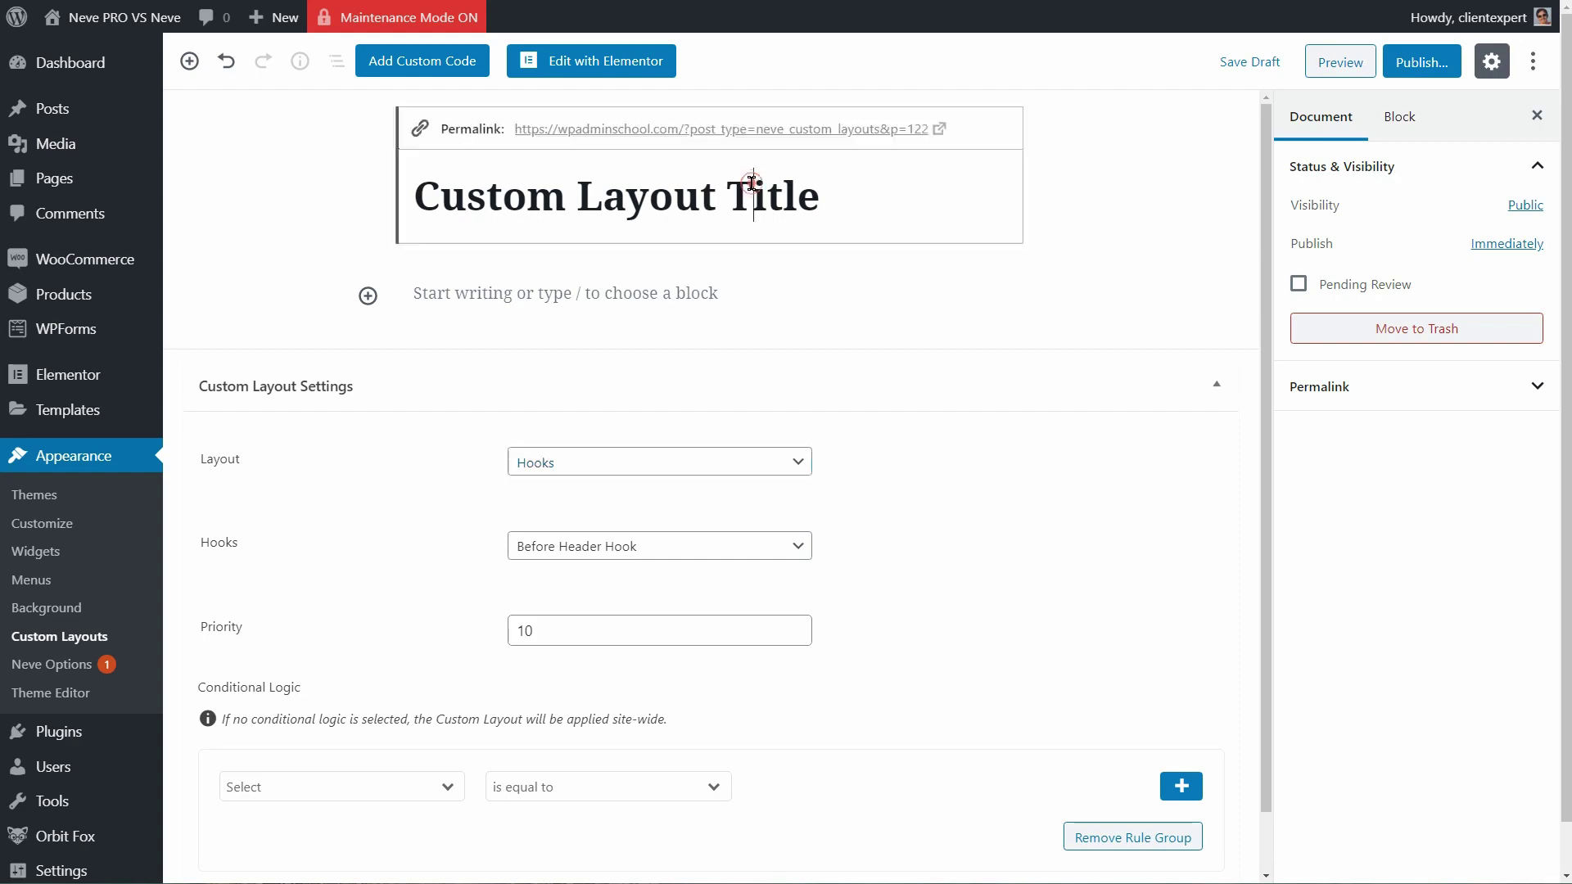
click(939, 128)
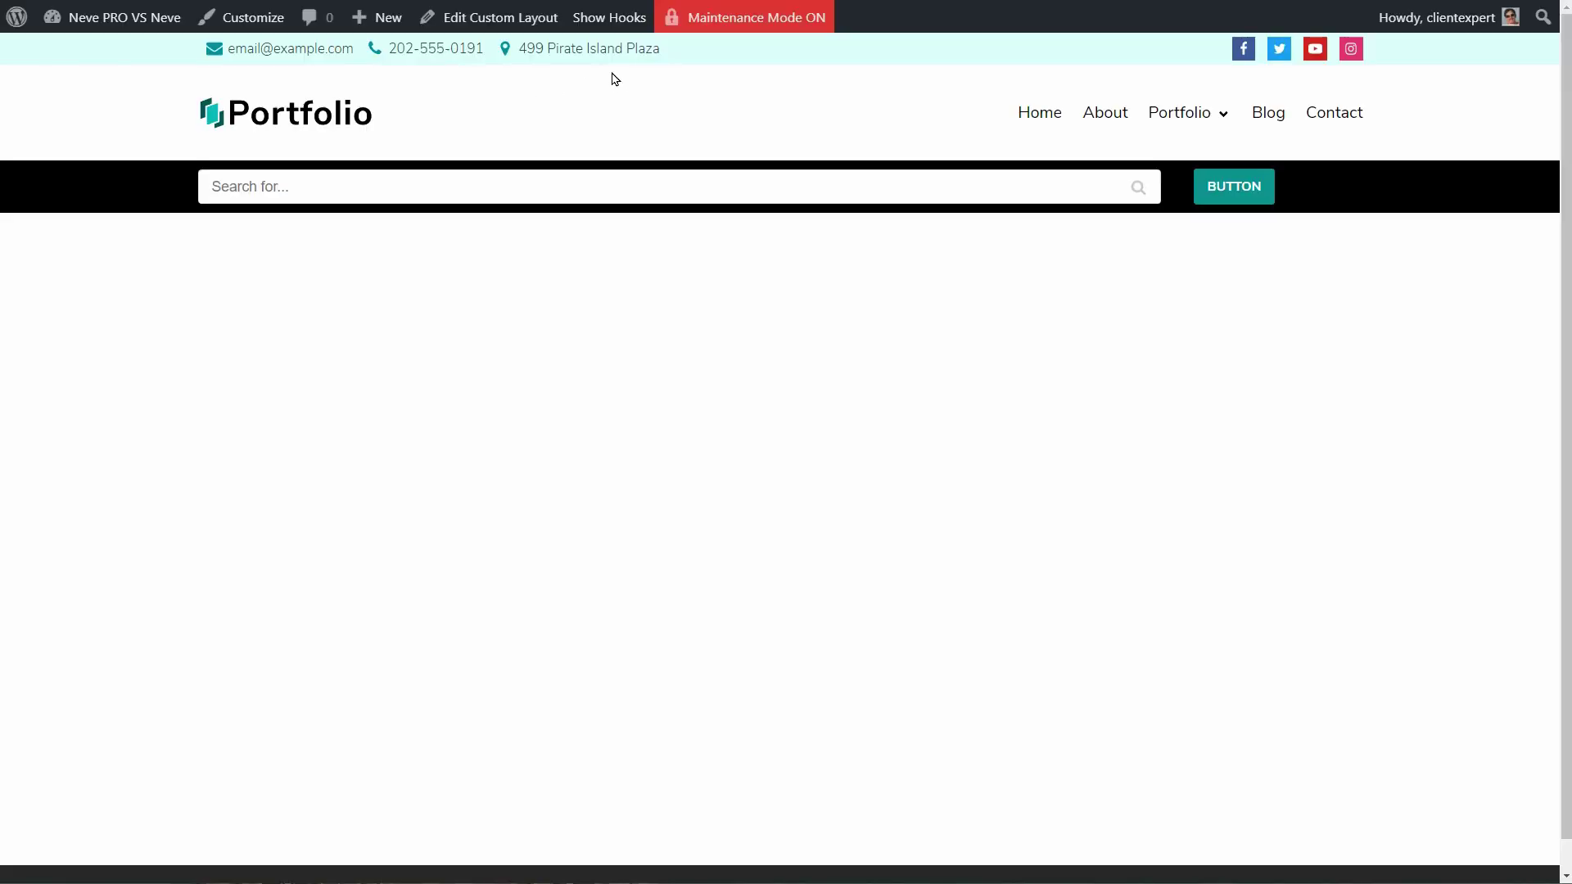
click(611, 25)
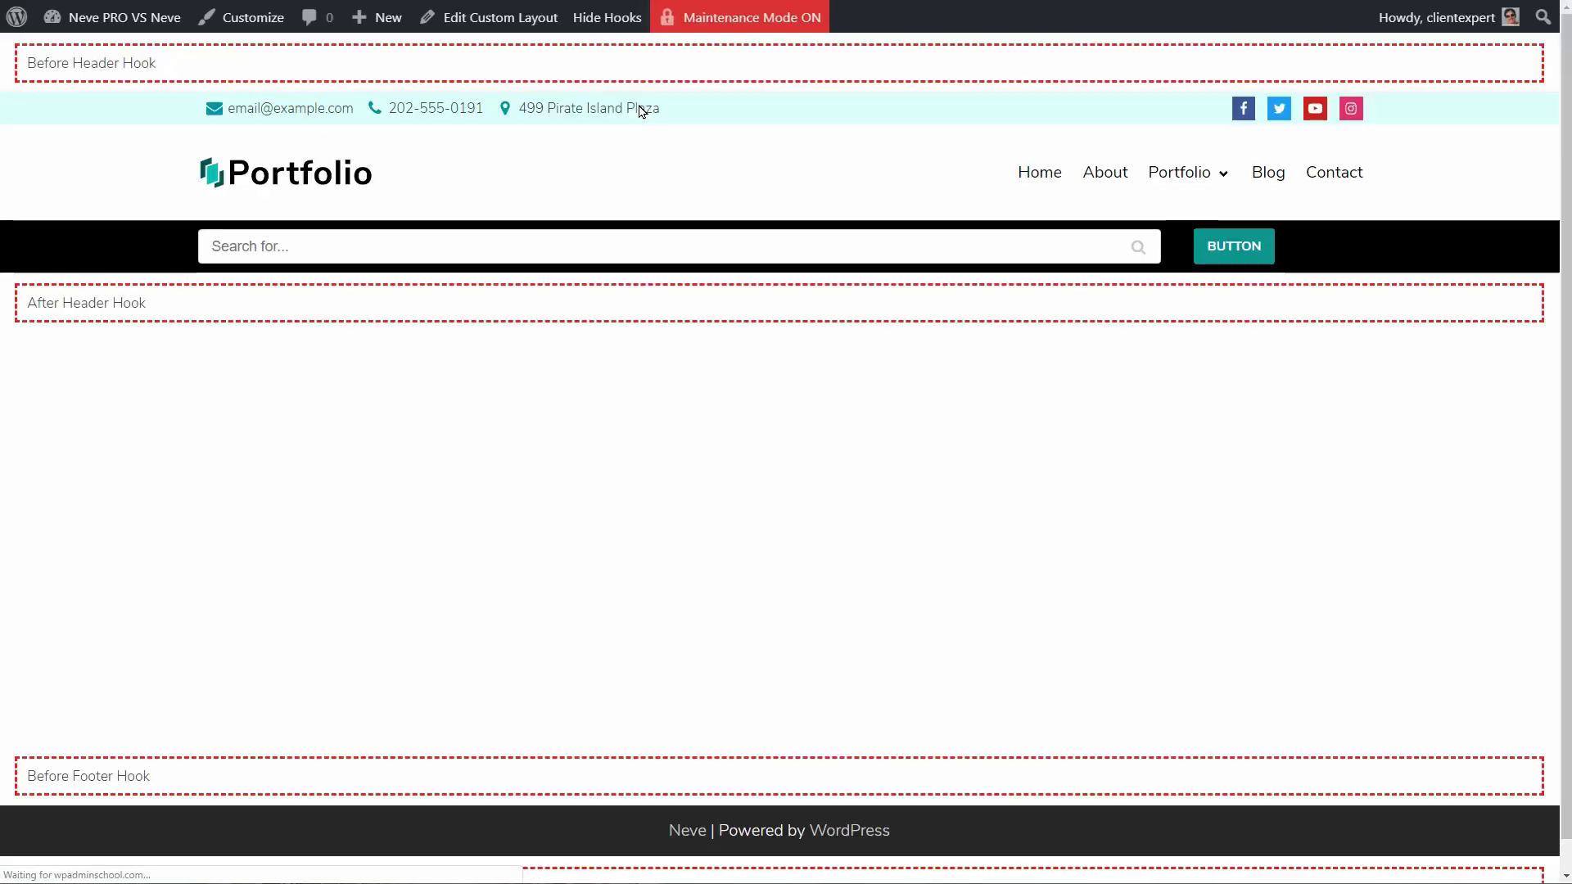
click(613, 23)
click(614, 19)
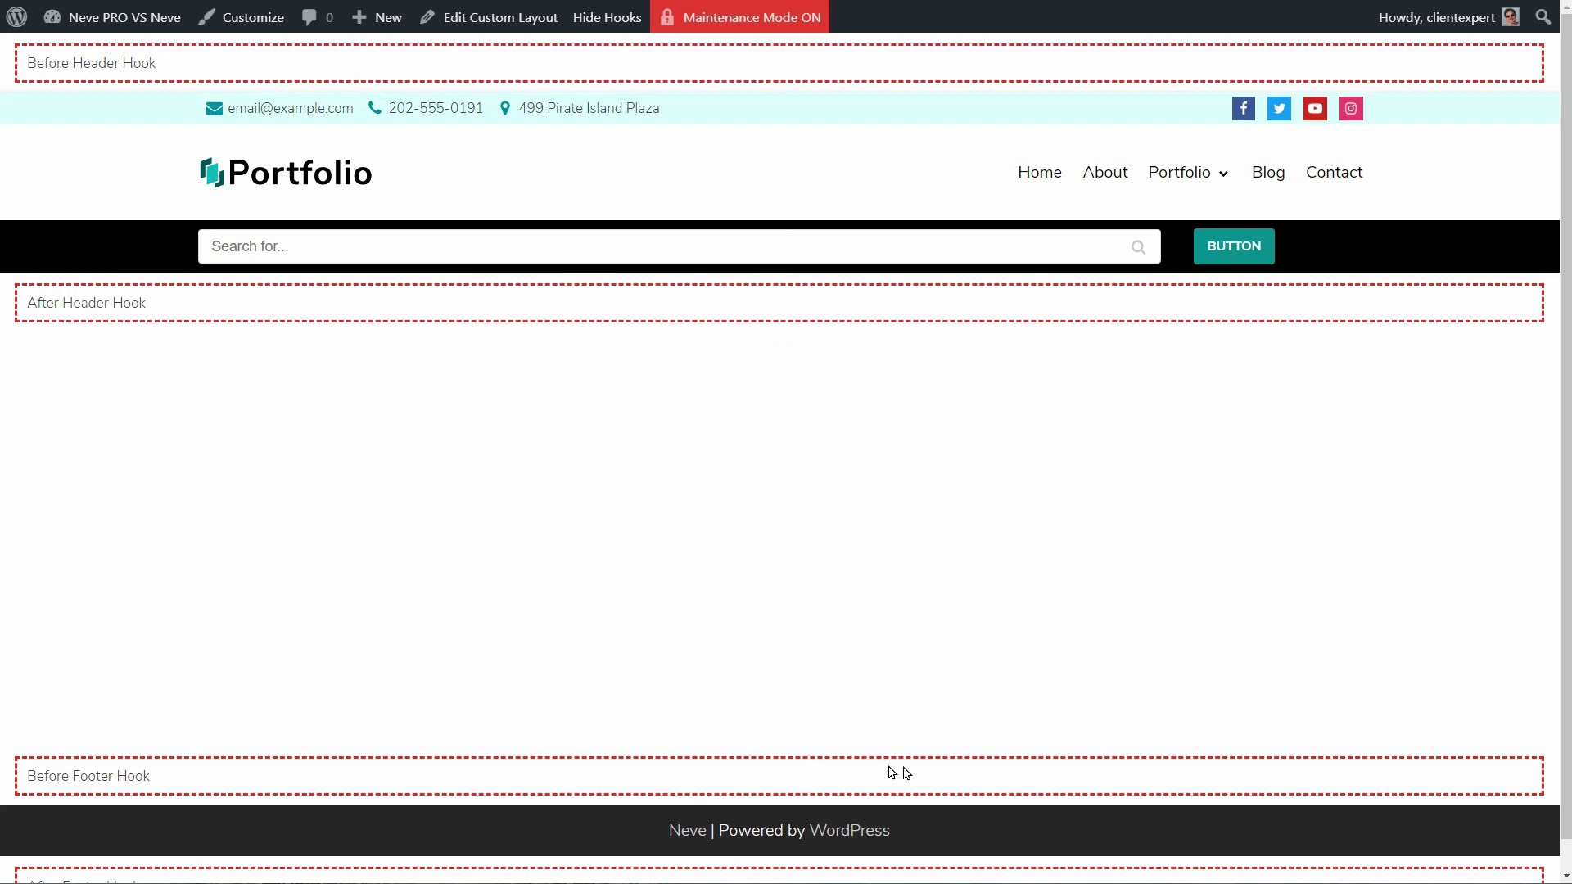
scroll(909, 786, down, 1)
scroll(840, 141, up, 1)
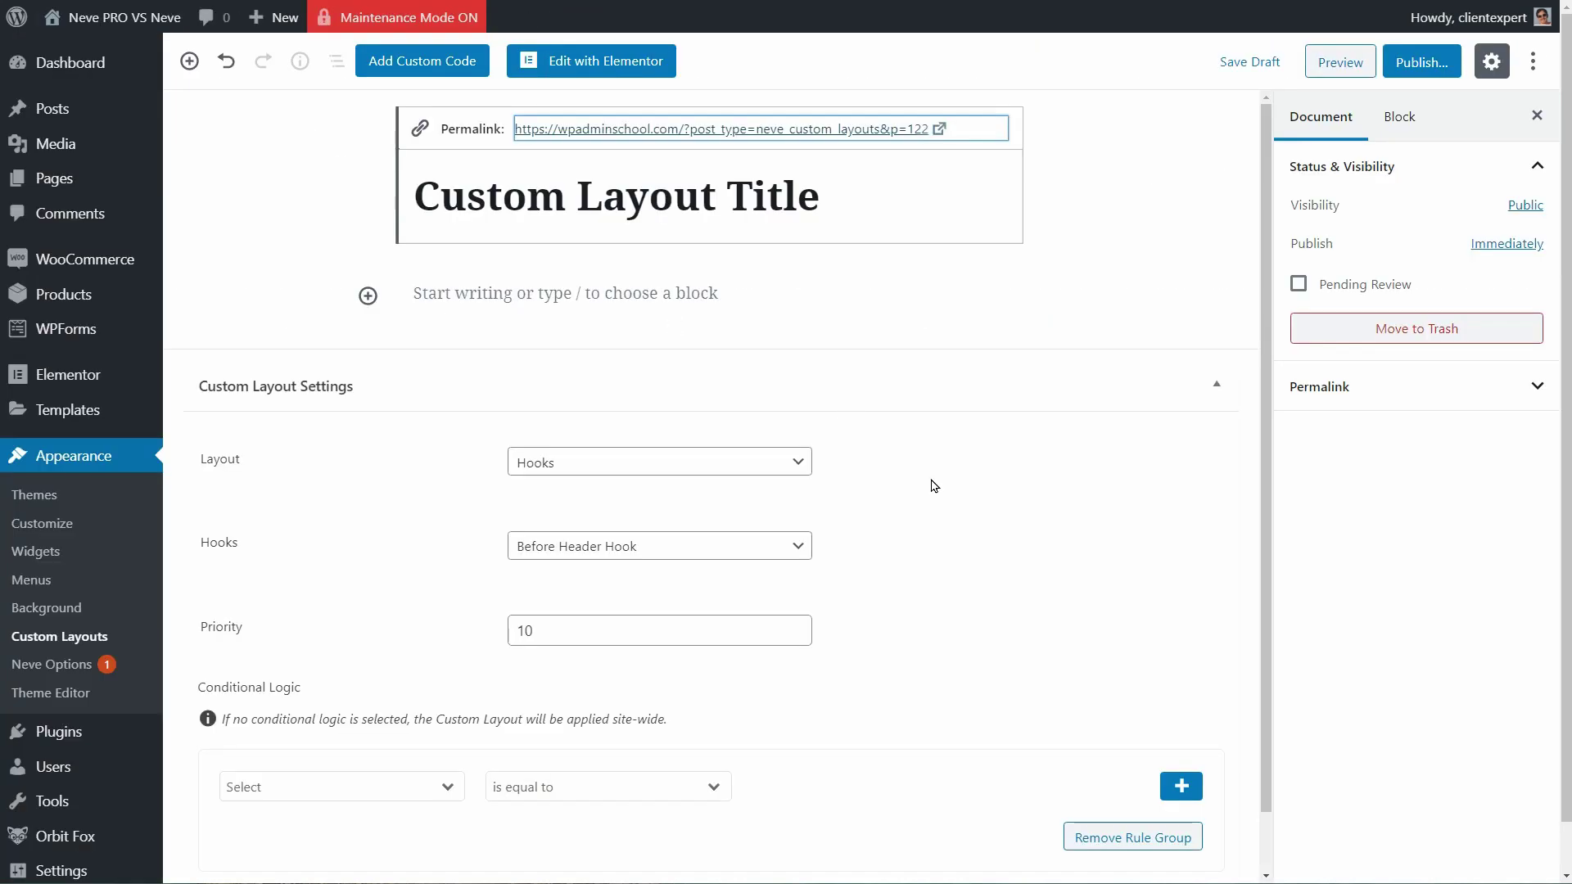
Step: Review the conditions and comparison operators available for the custom layout's Conditional Logic rule
scroll(690, 665, down, 1)
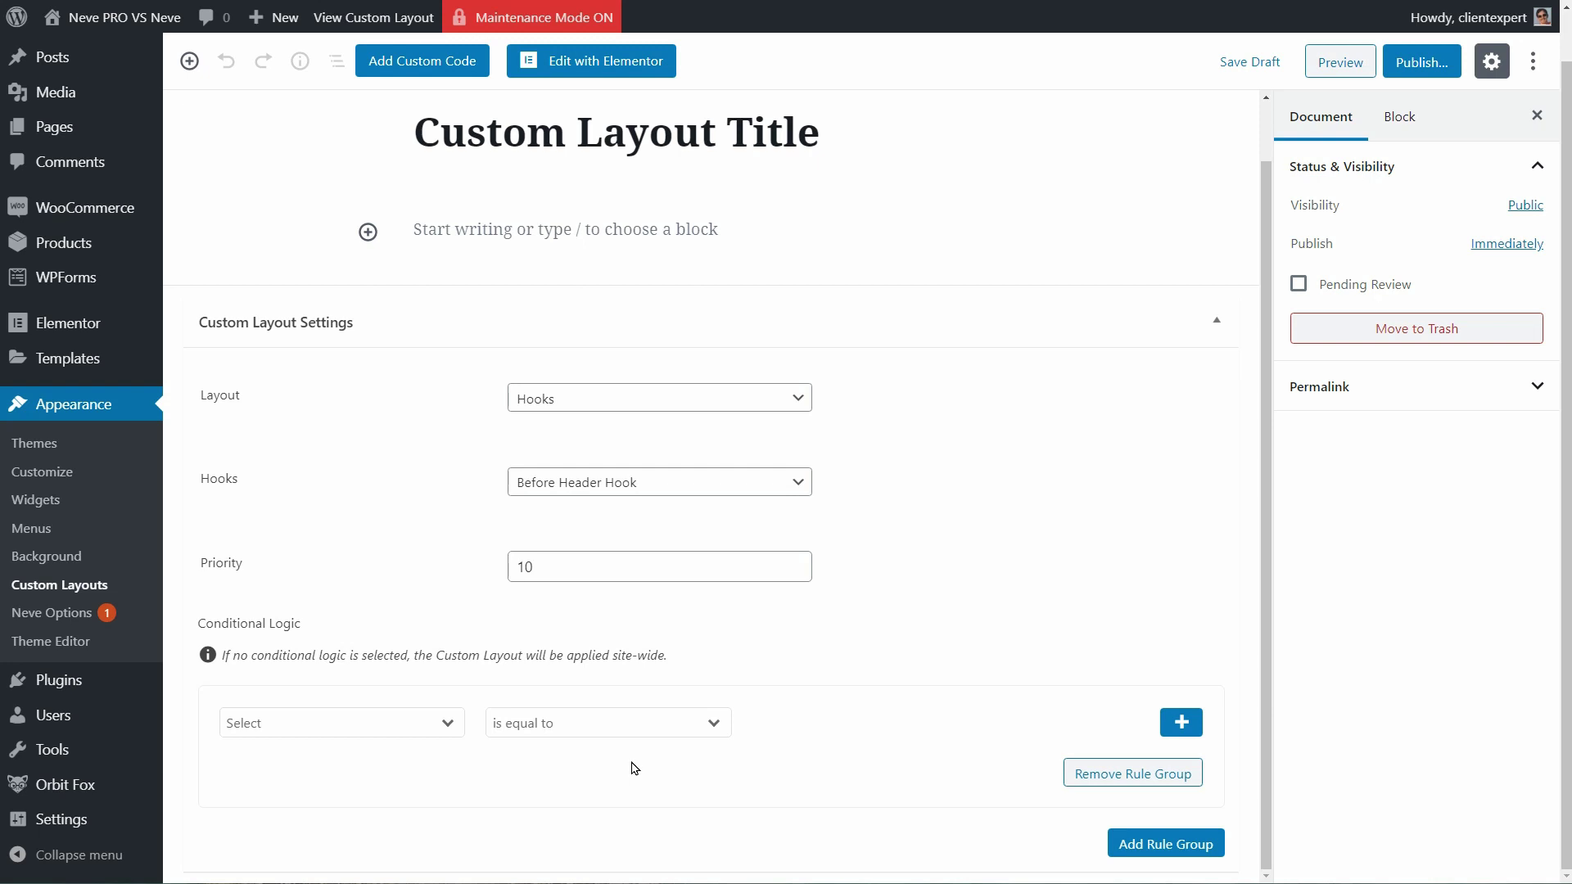
click(446, 724)
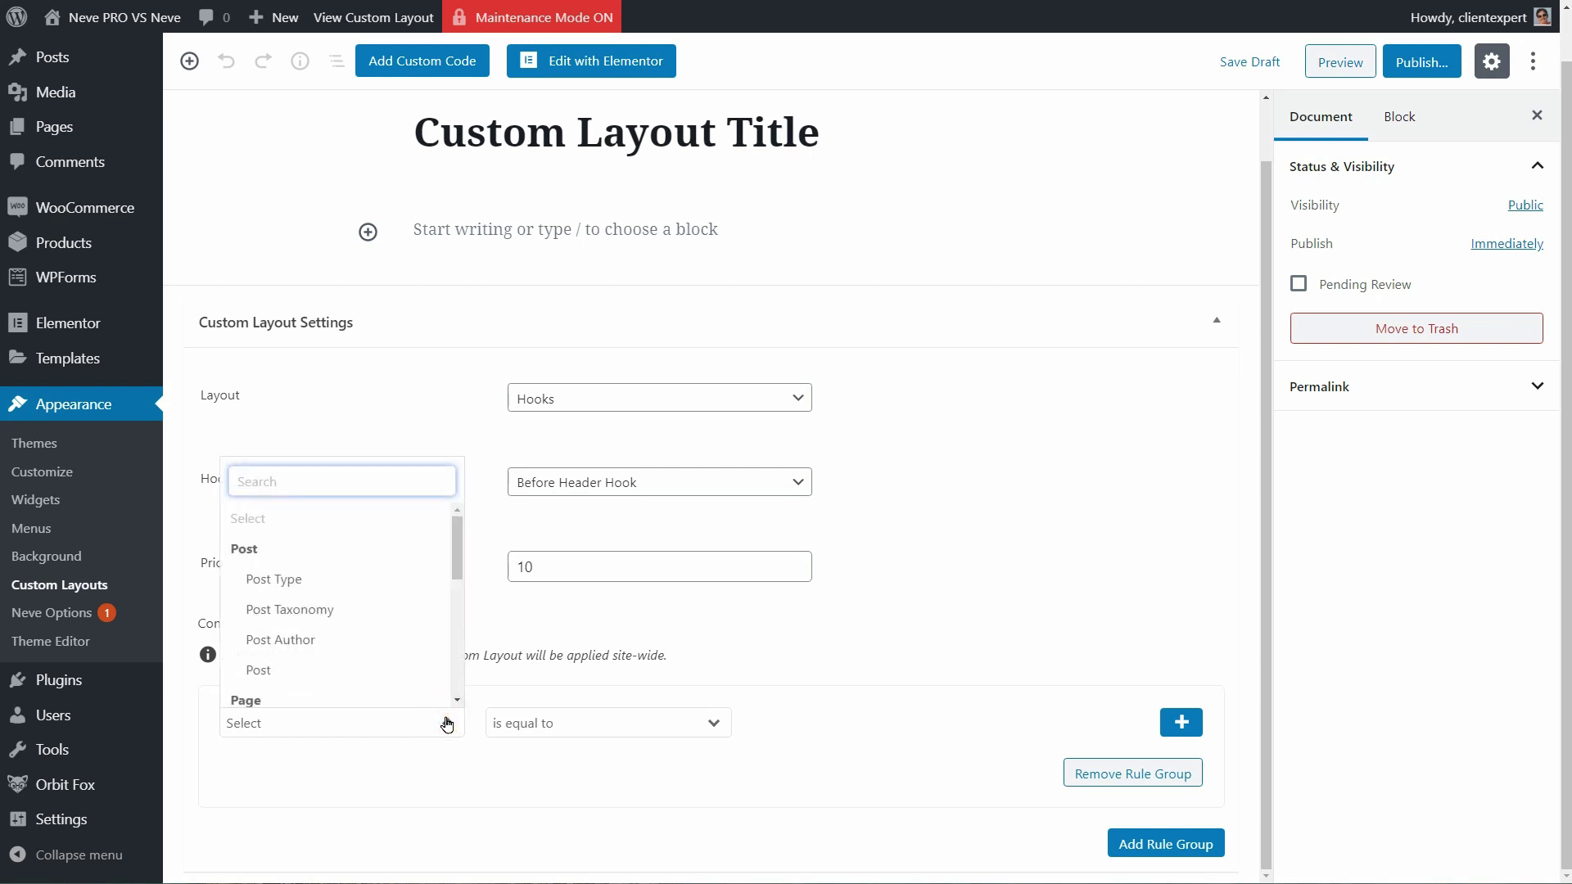
click(446, 724)
click(709, 723)
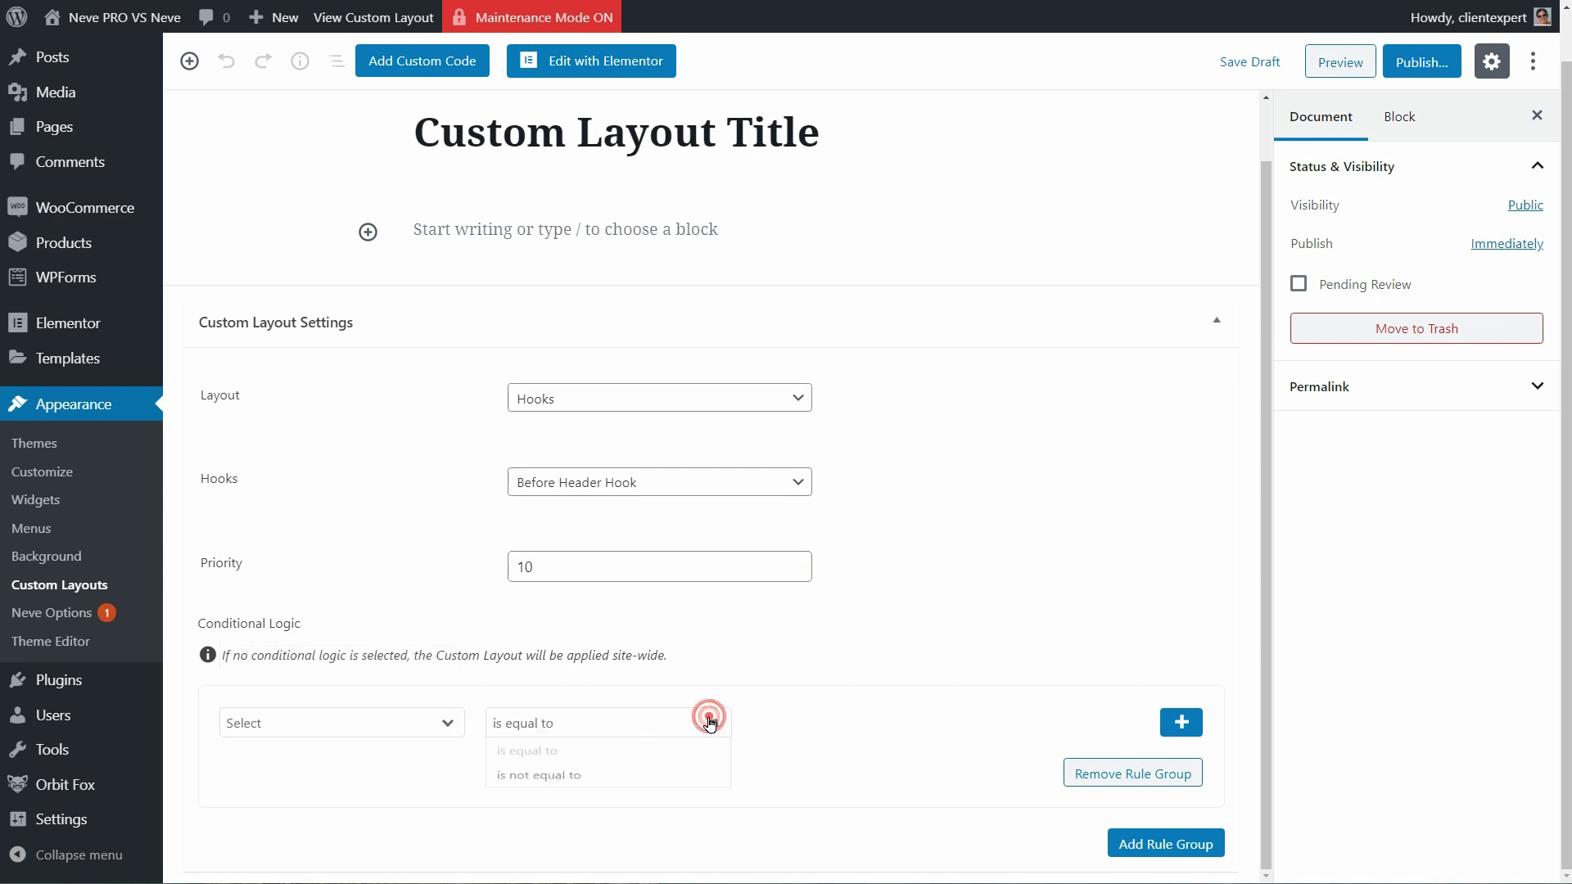
click(708, 722)
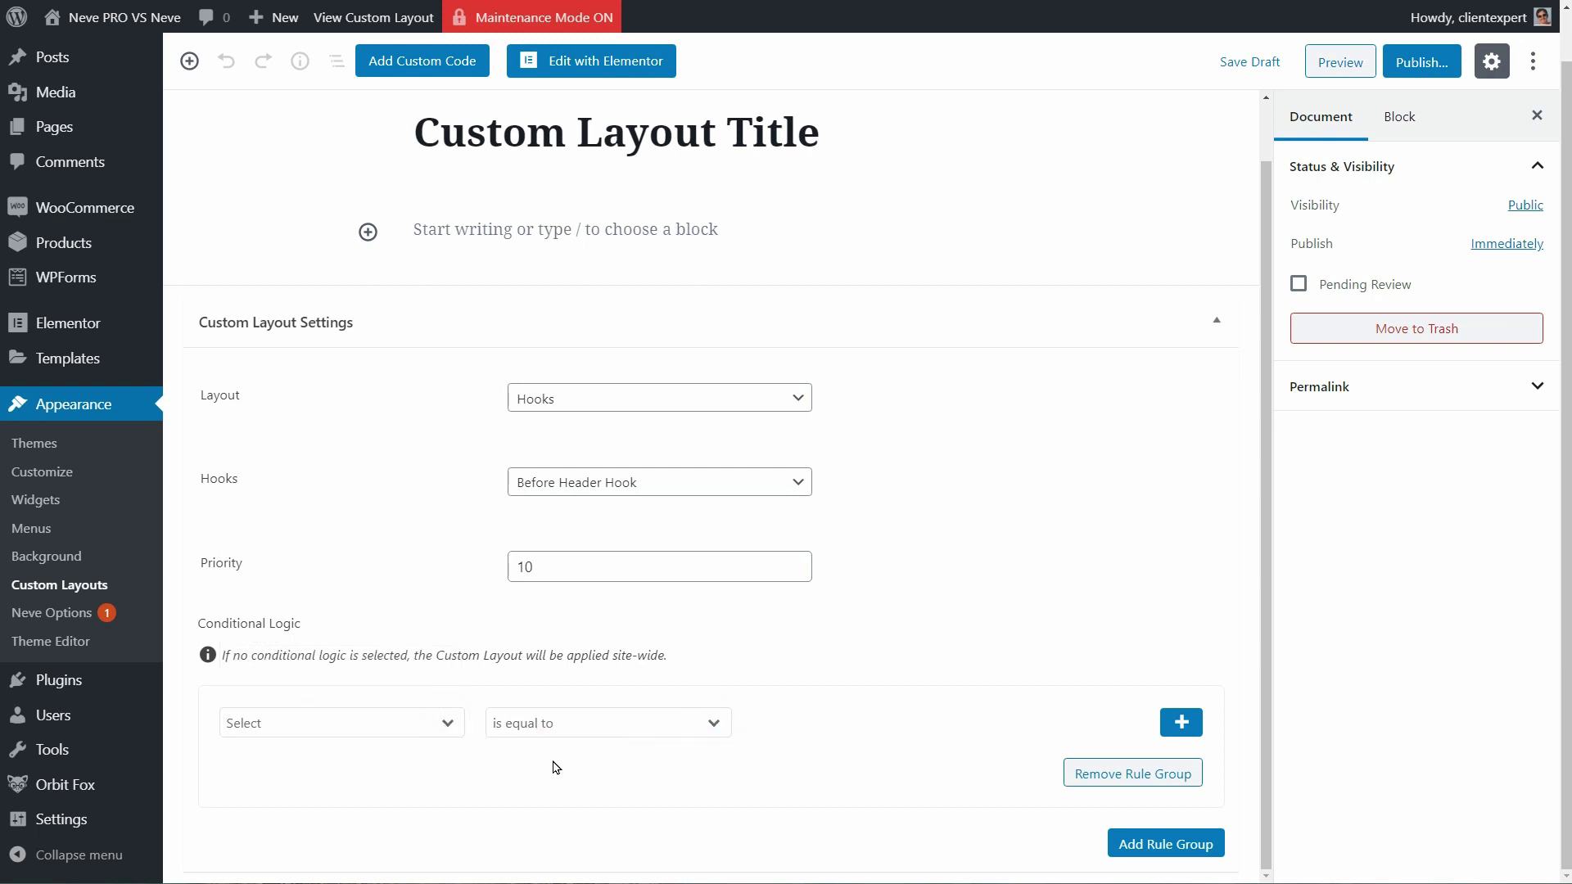
Step: Set the Conditional Logic rule to Archive Type is equal to Posts
click(454, 730)
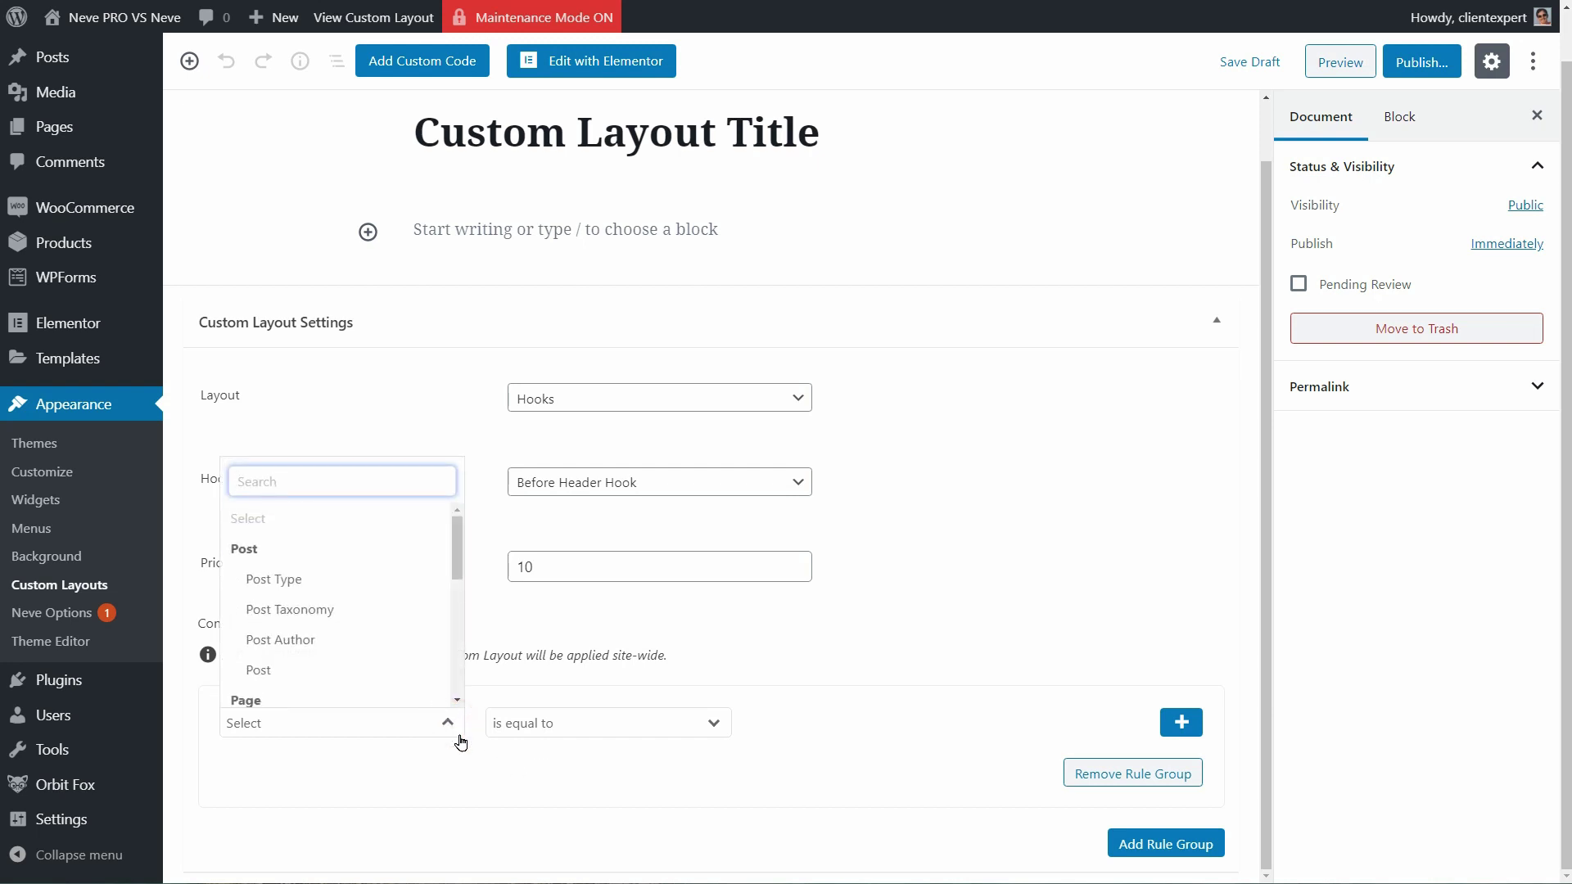
text(arc)
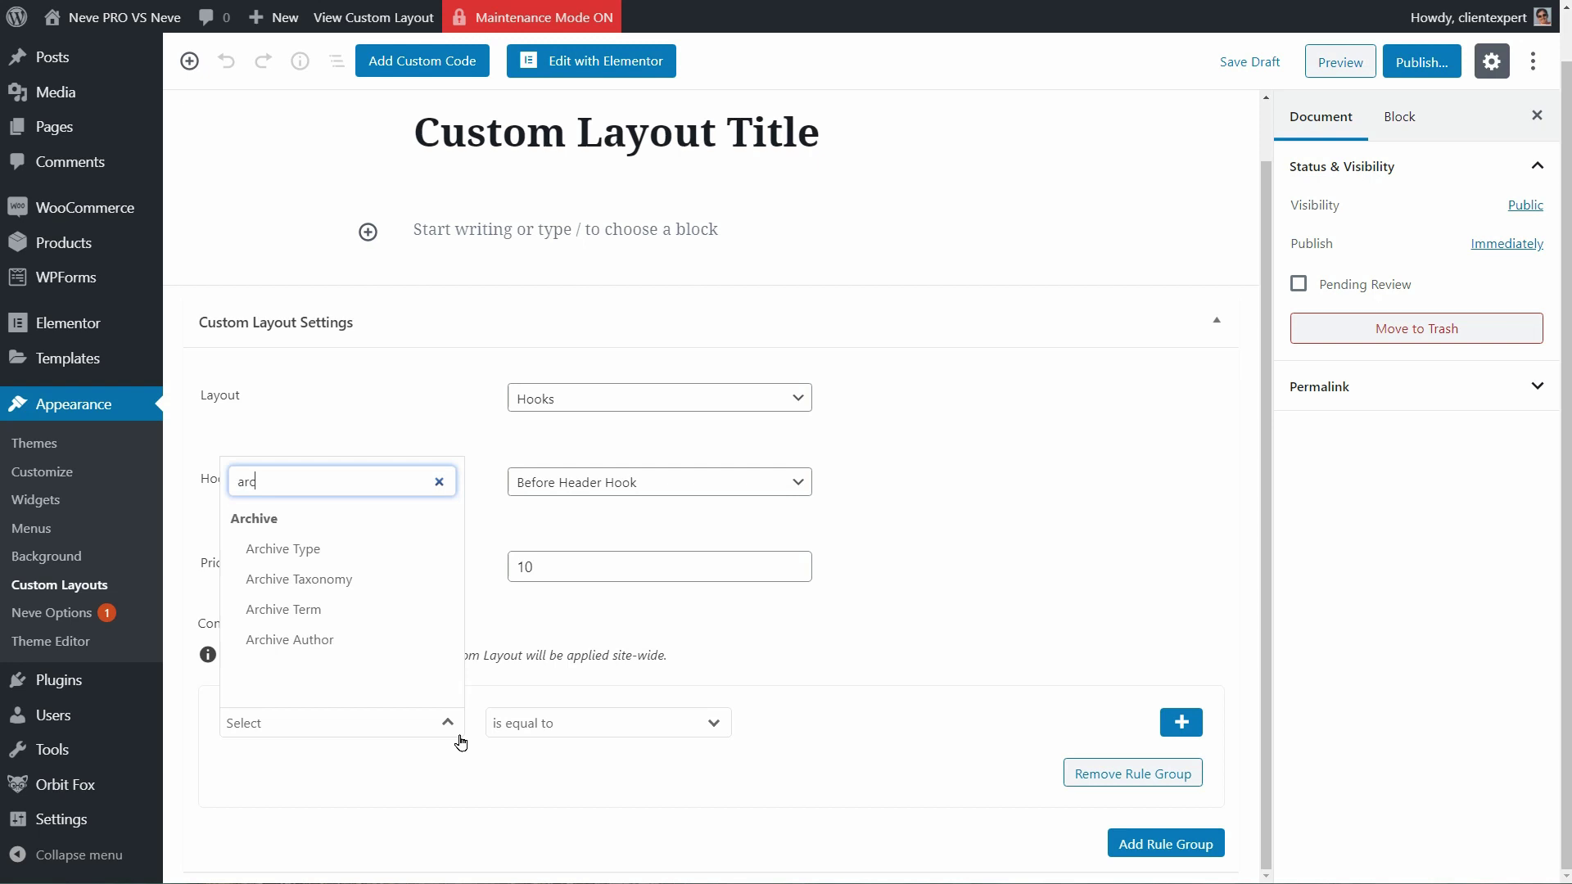
click(340, 553)
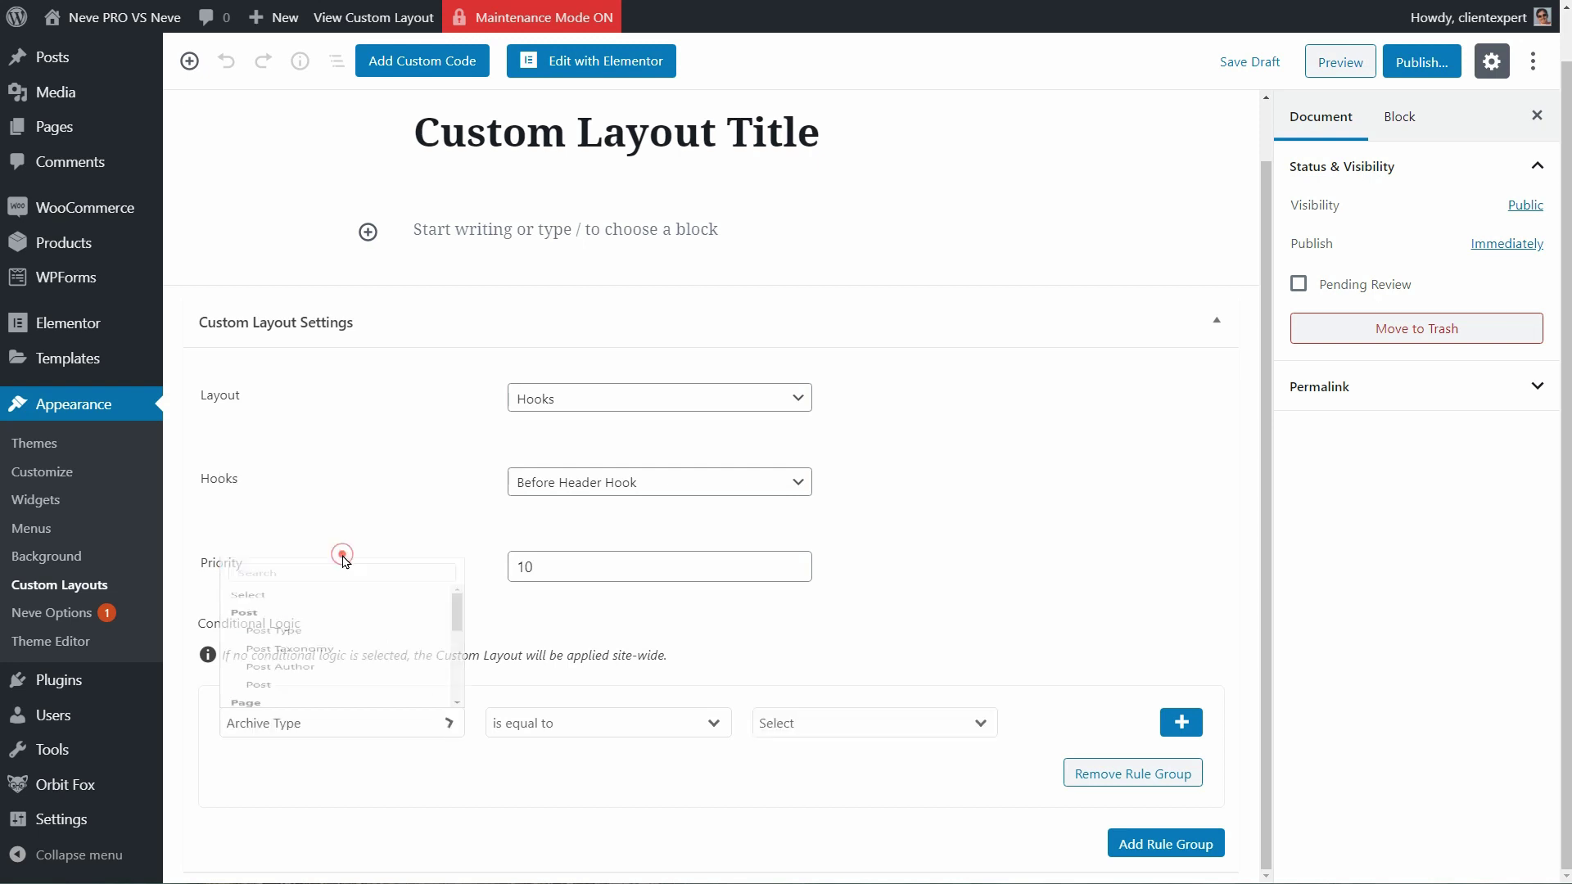
click(819, 728)
text(pos)
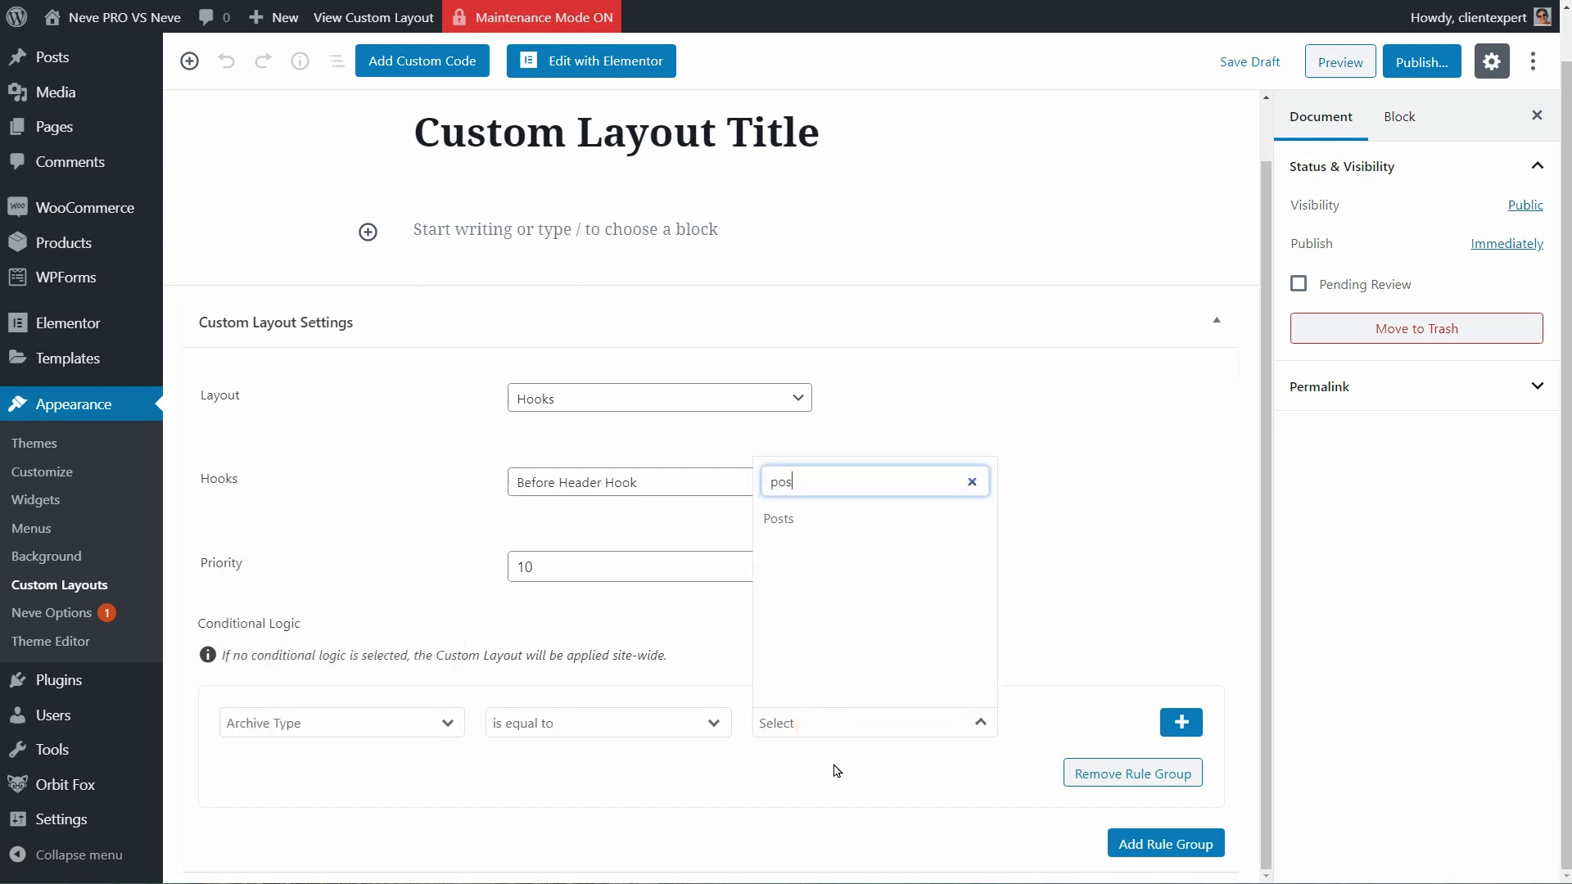
click(842, 524)
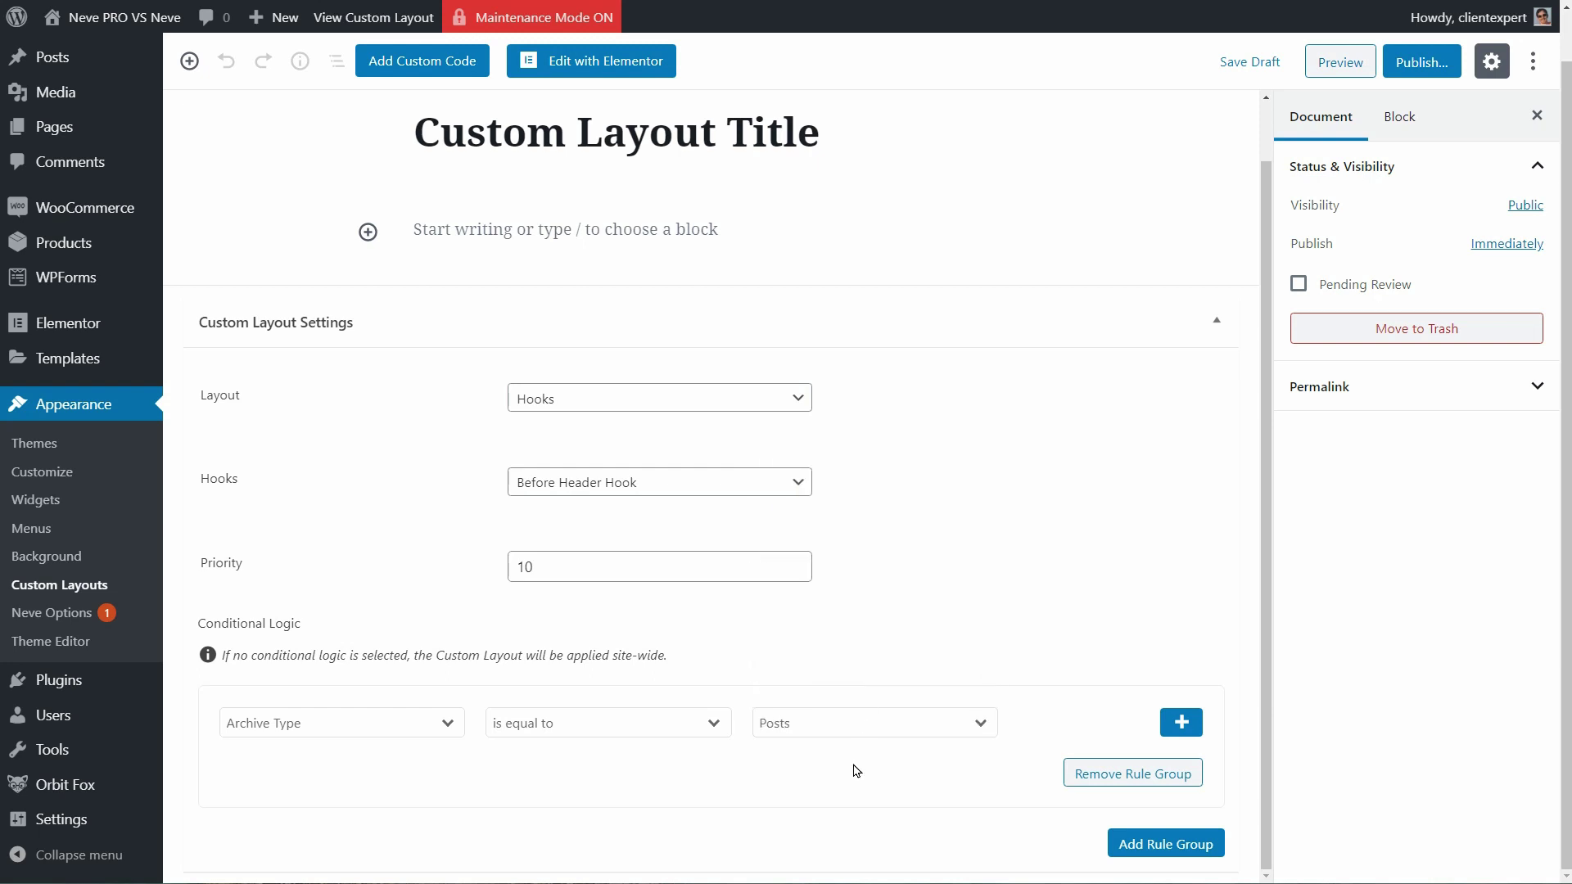
Step: Change the Conditional Logic rule to Post Type is equal to Products
click(447, 725)
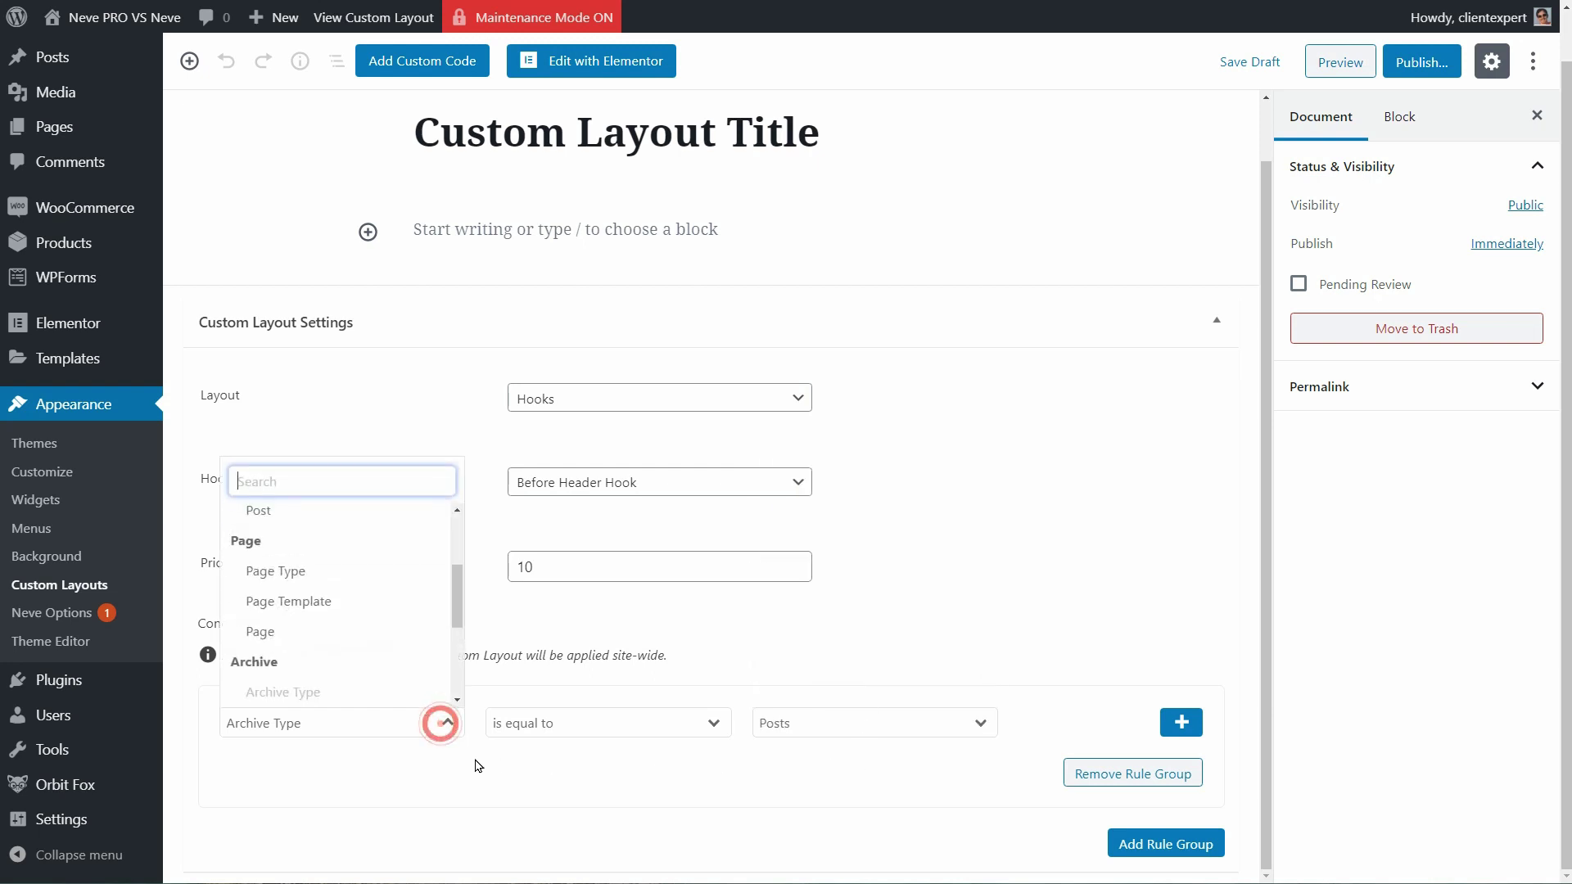
text(pos)
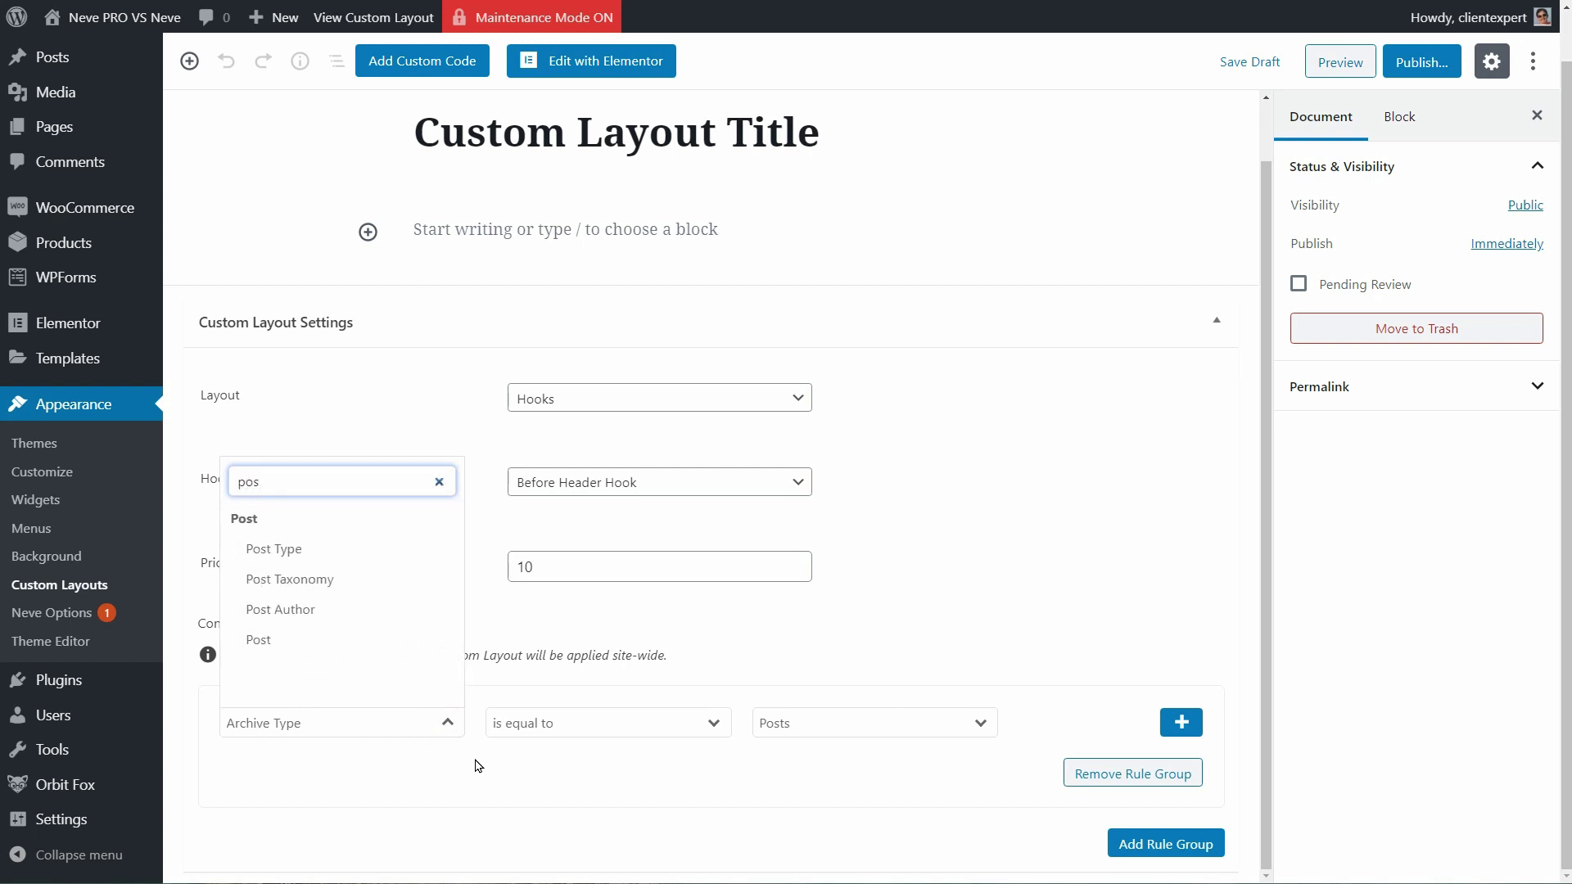
click(344, 552)
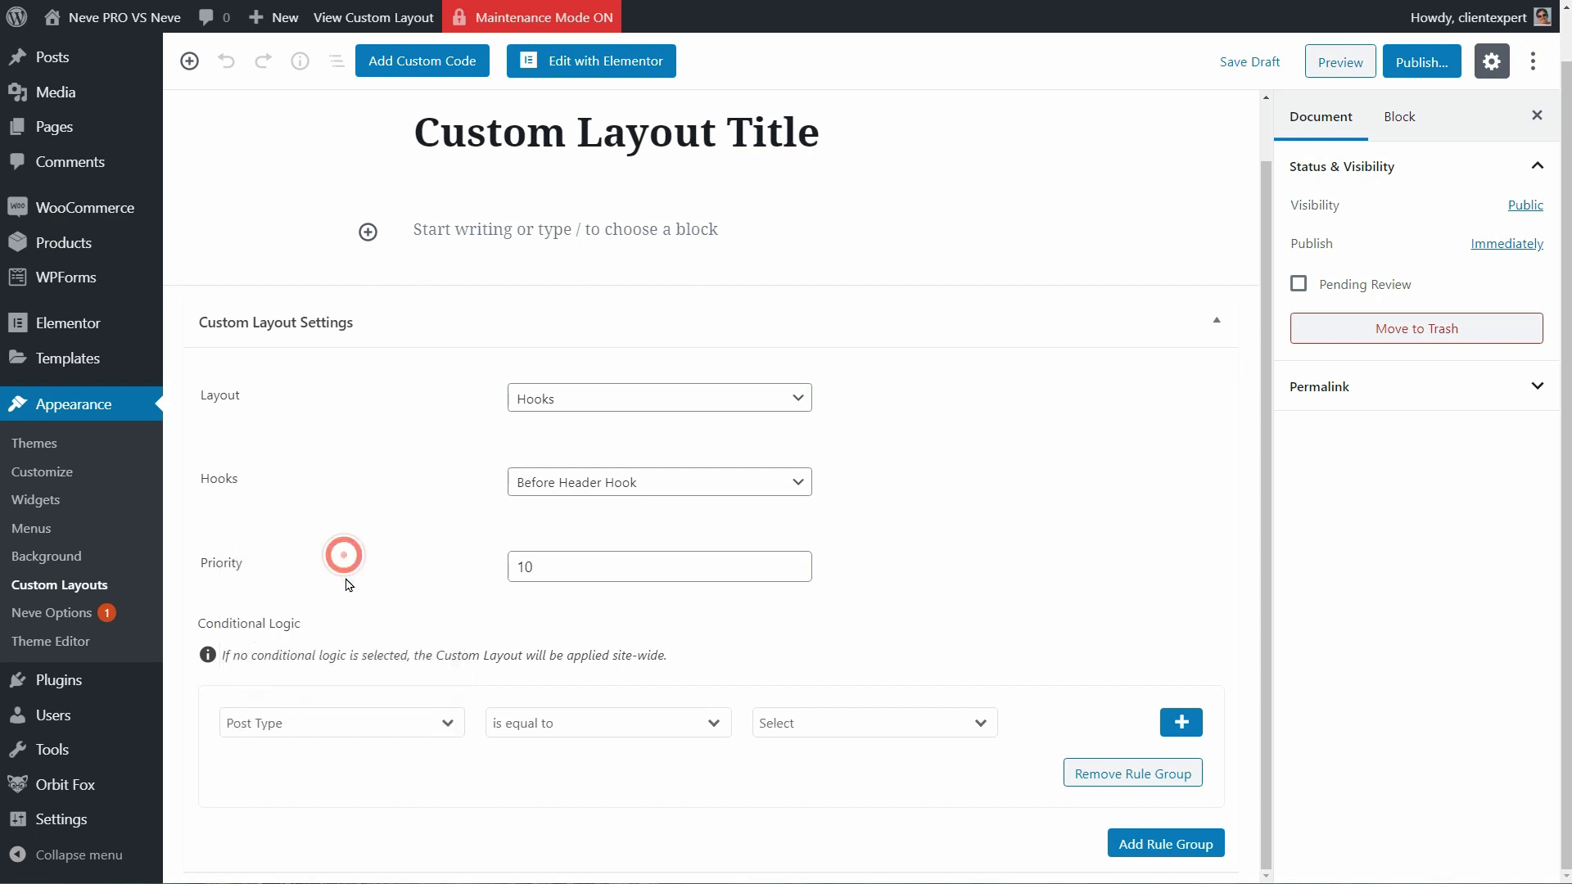
click(819, 726)
text(pro)
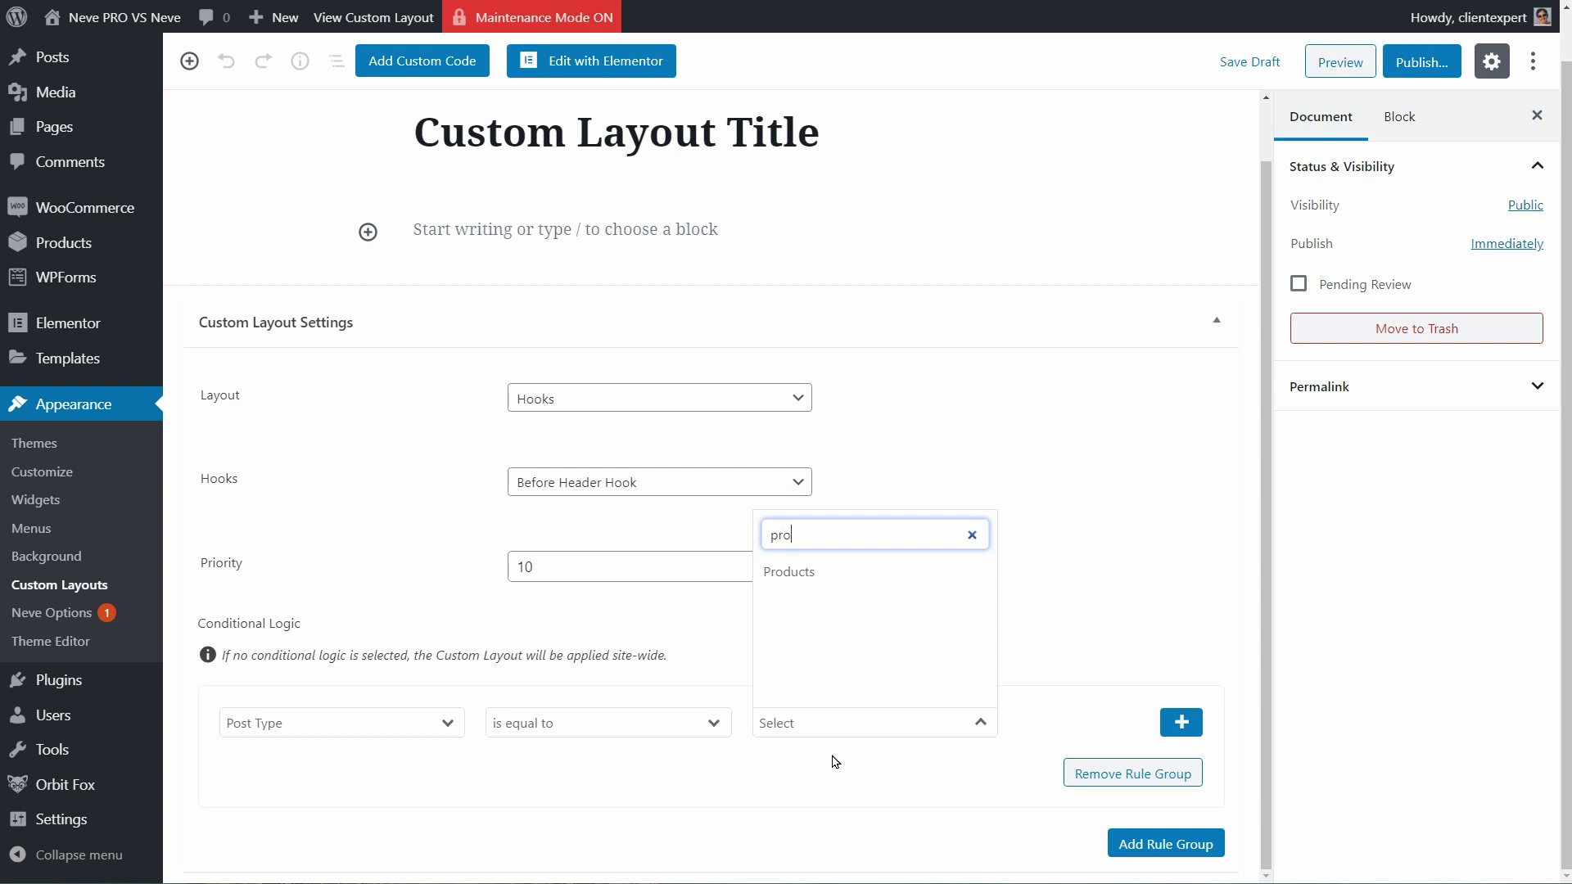
click(817, 583)
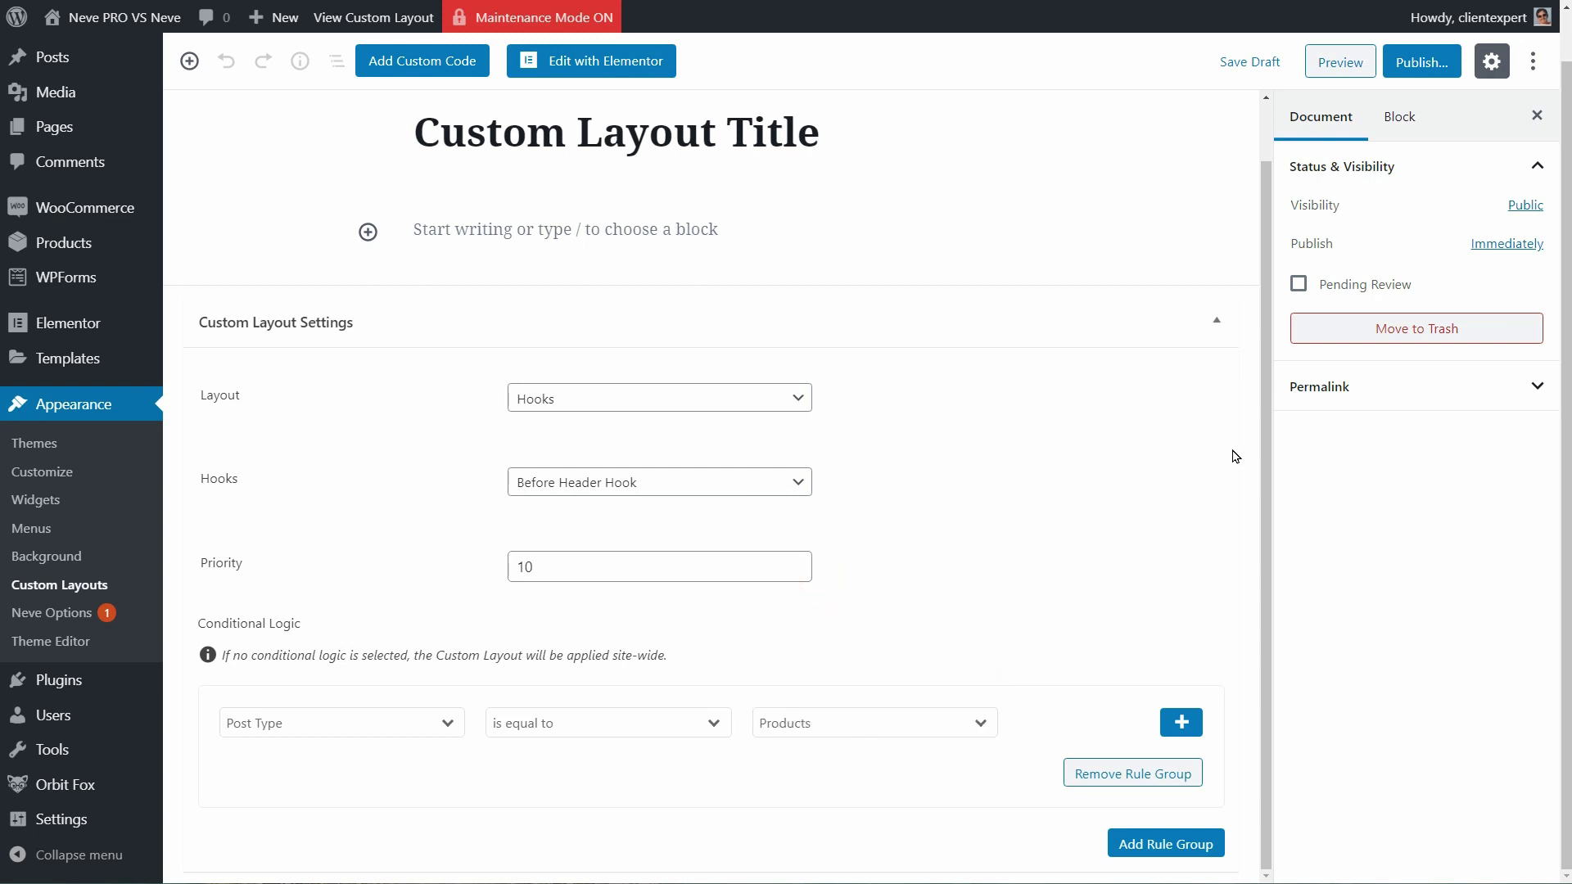
Step: Publish the custom layout and open it for editing with Elementor
click(1419, 65)
click(1419, 63)
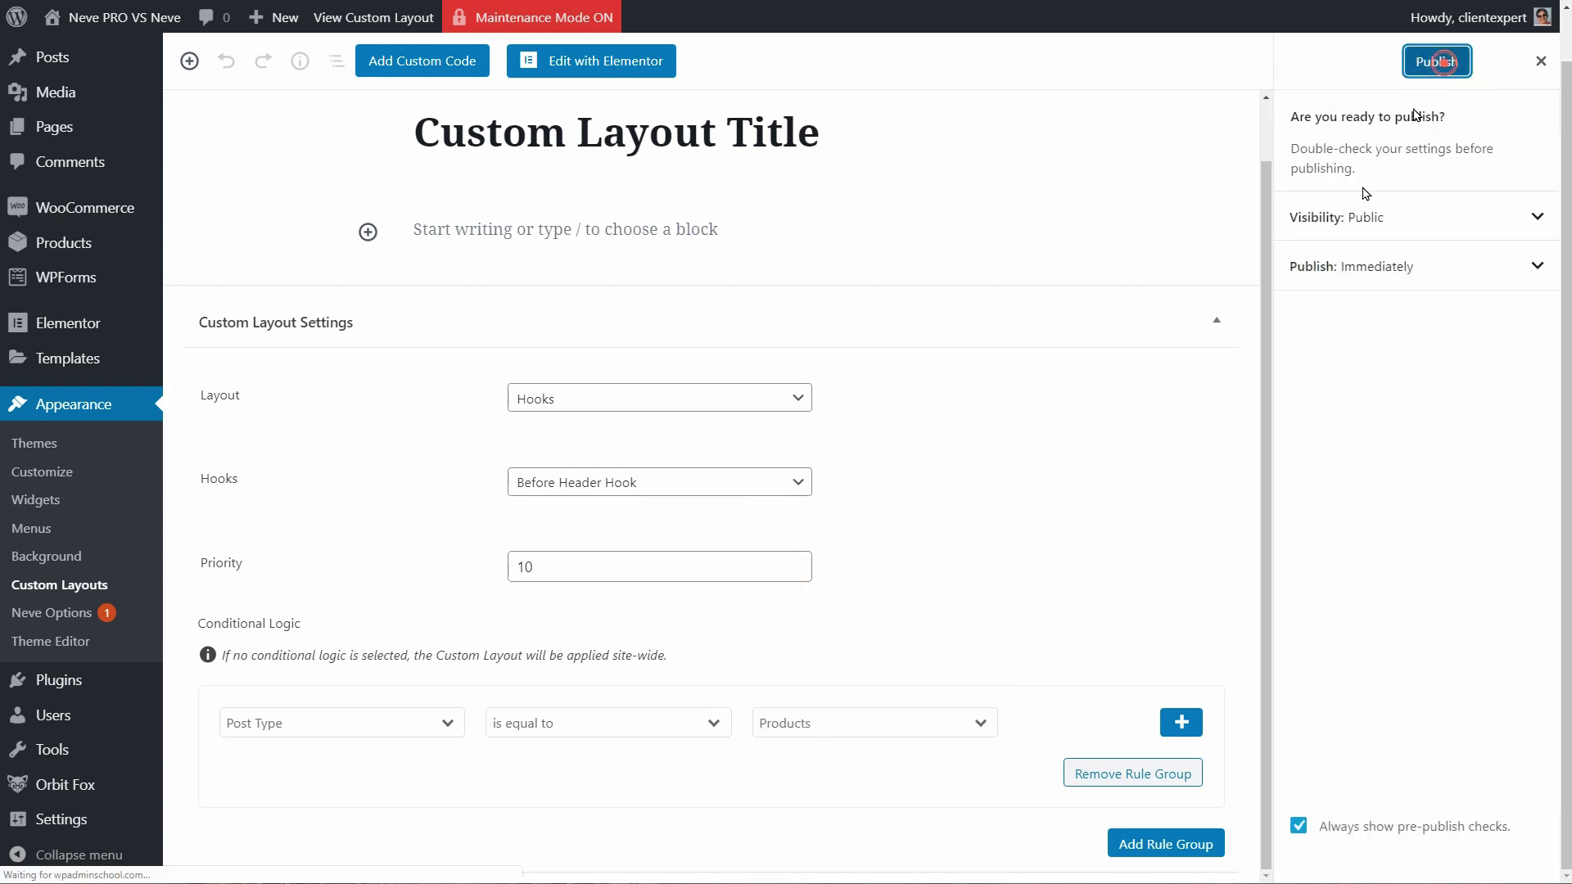
click(573, 62)
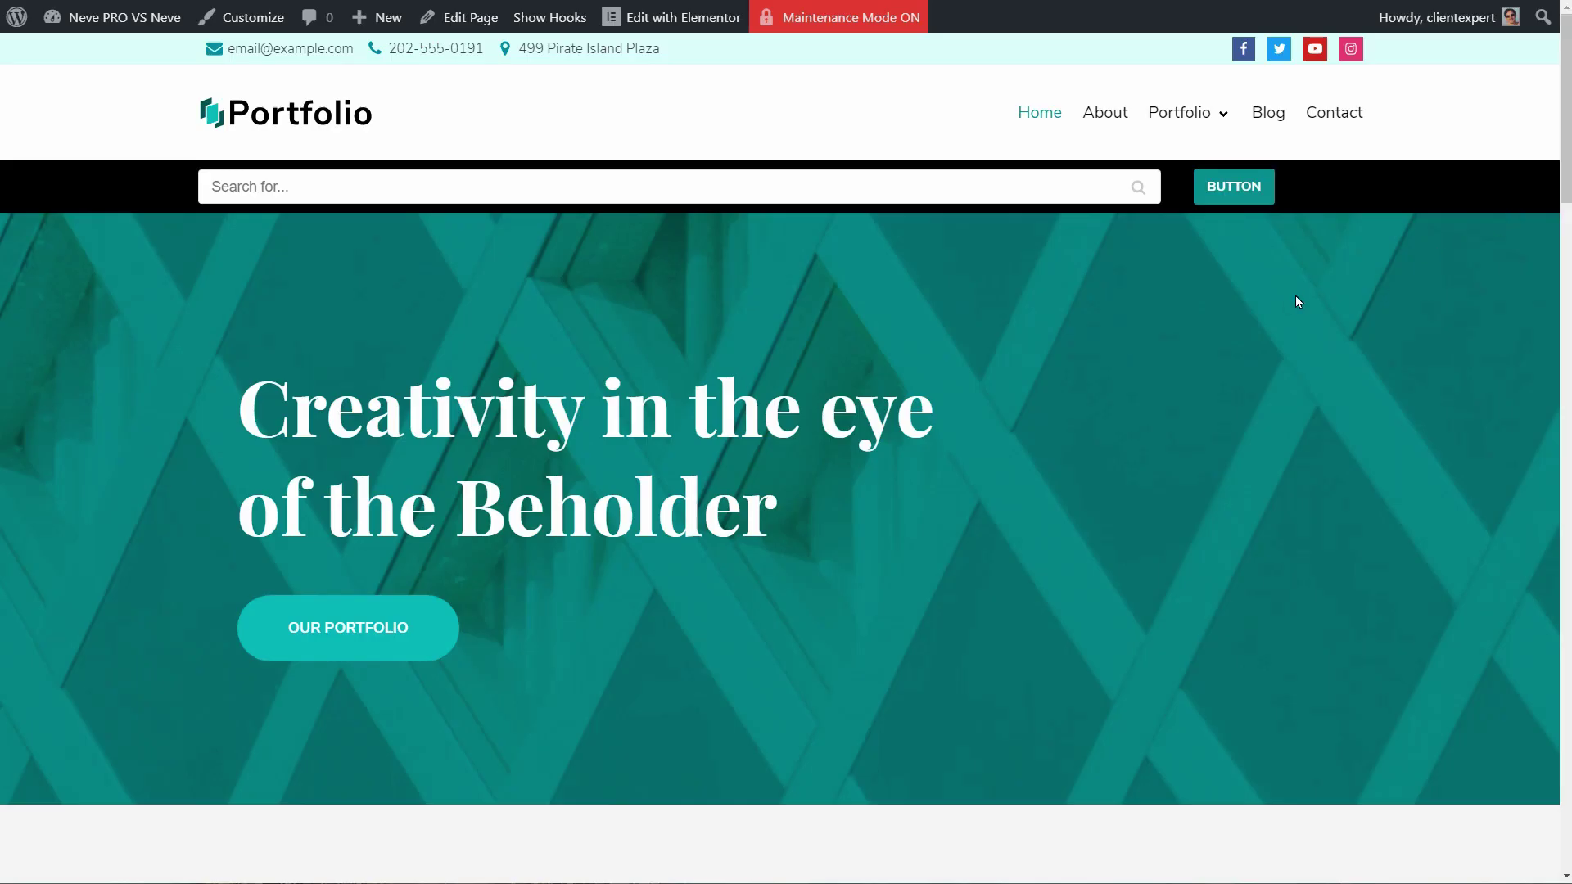
Step: Enable the Elementor Booster module and add a Typed Headline widget above the homepage's Our Portfolio button in Elementor
drag(1564, 156, 1564, 373)
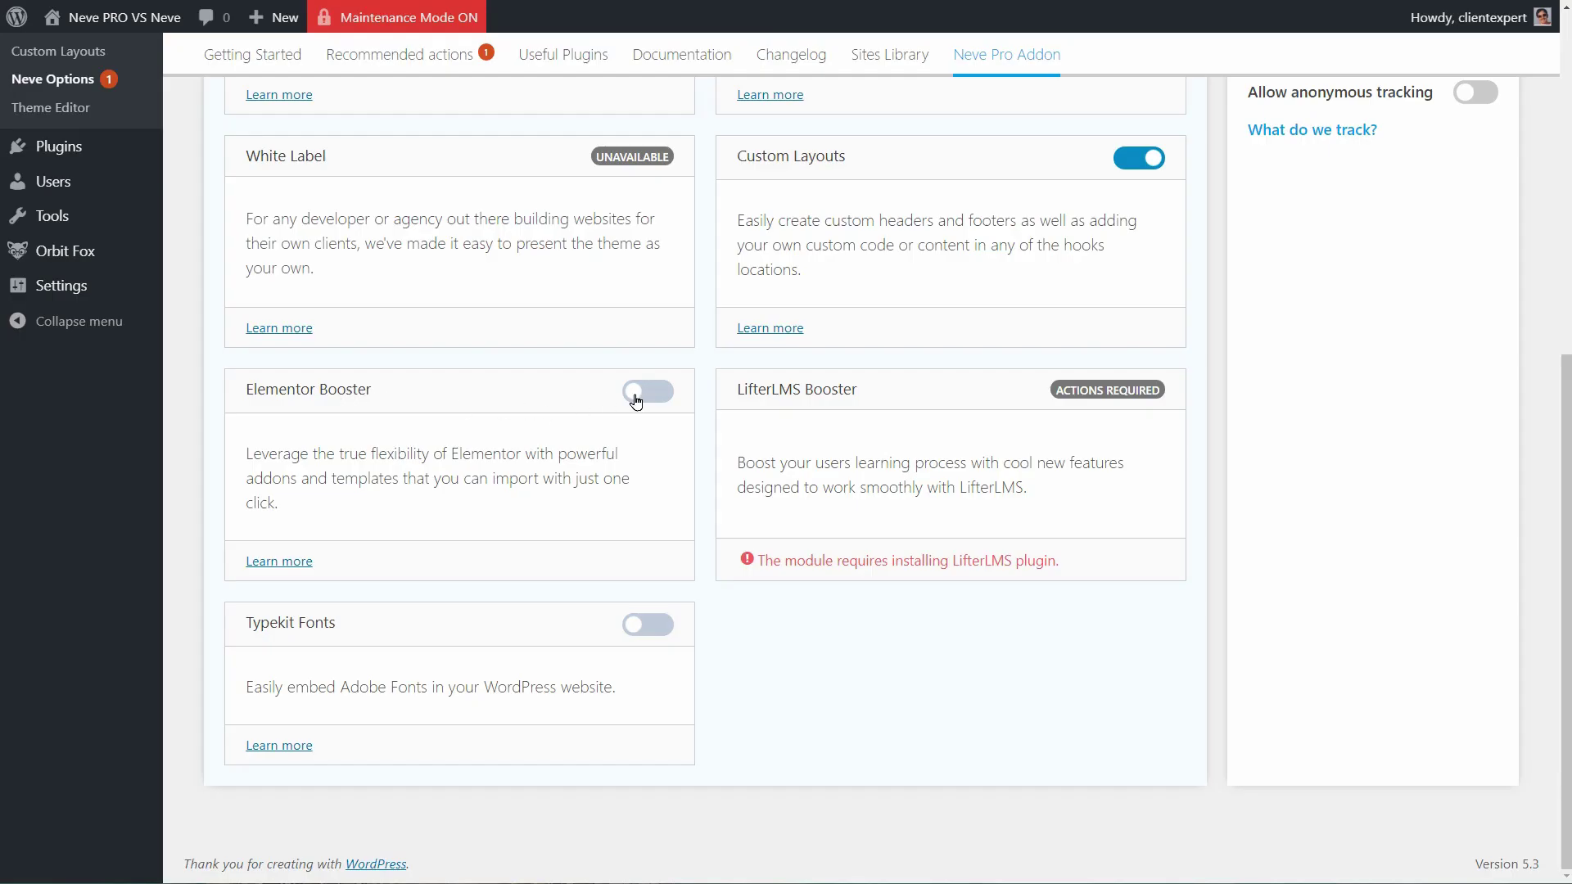
click(636, 400)
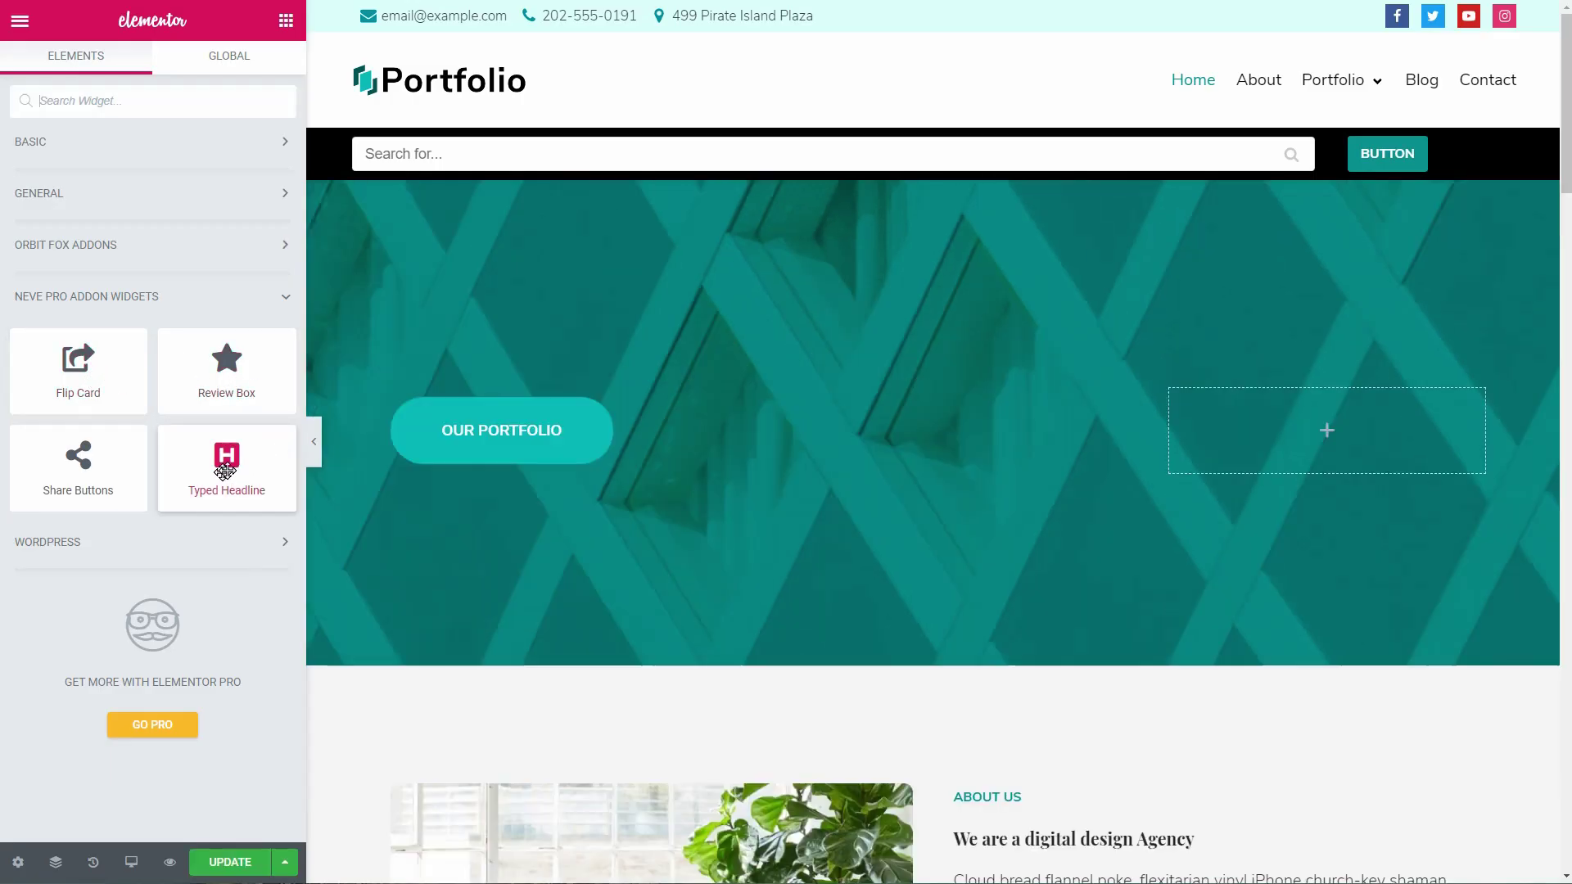
drag(226, 473, 573, 420)
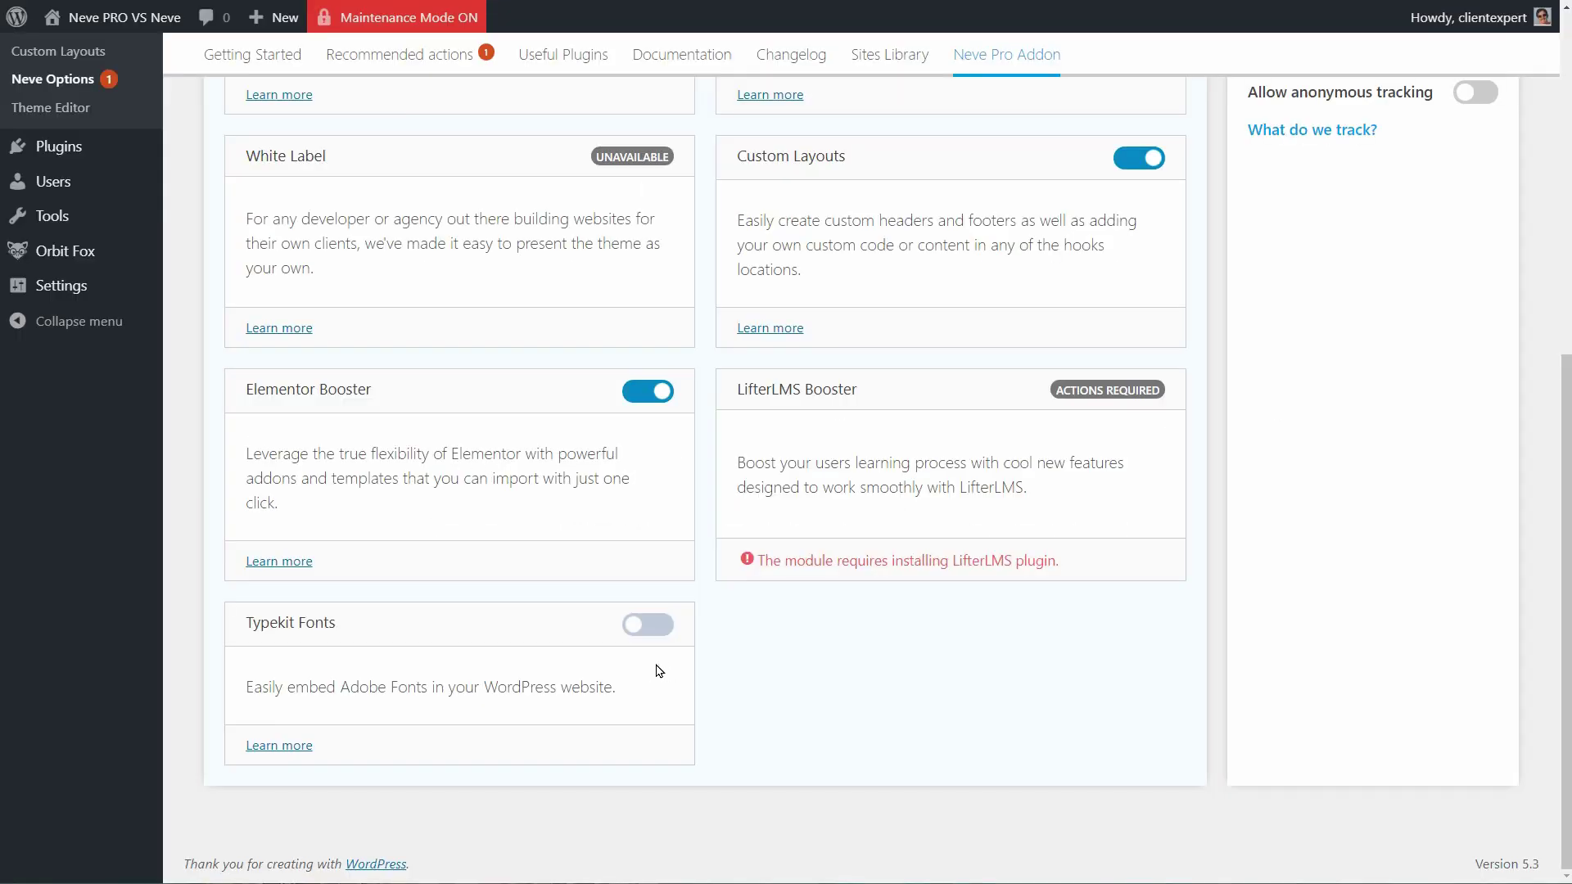
Step: Enable the Typekit Fonts module and open its Project ID for editing
click(635, 628)
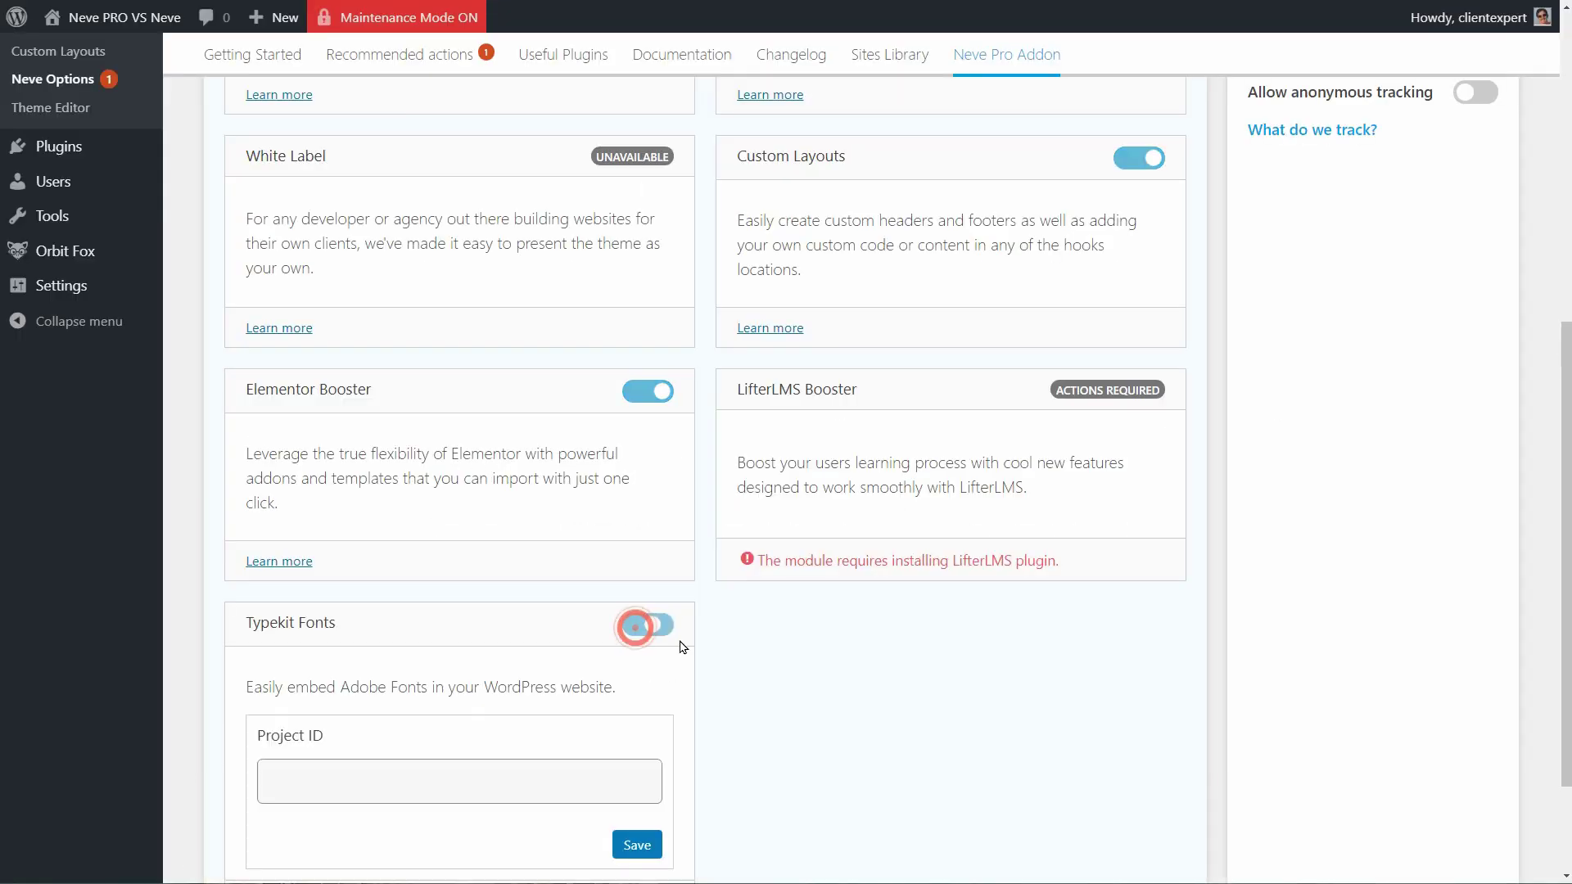
scroll(667, 663, down, 2)
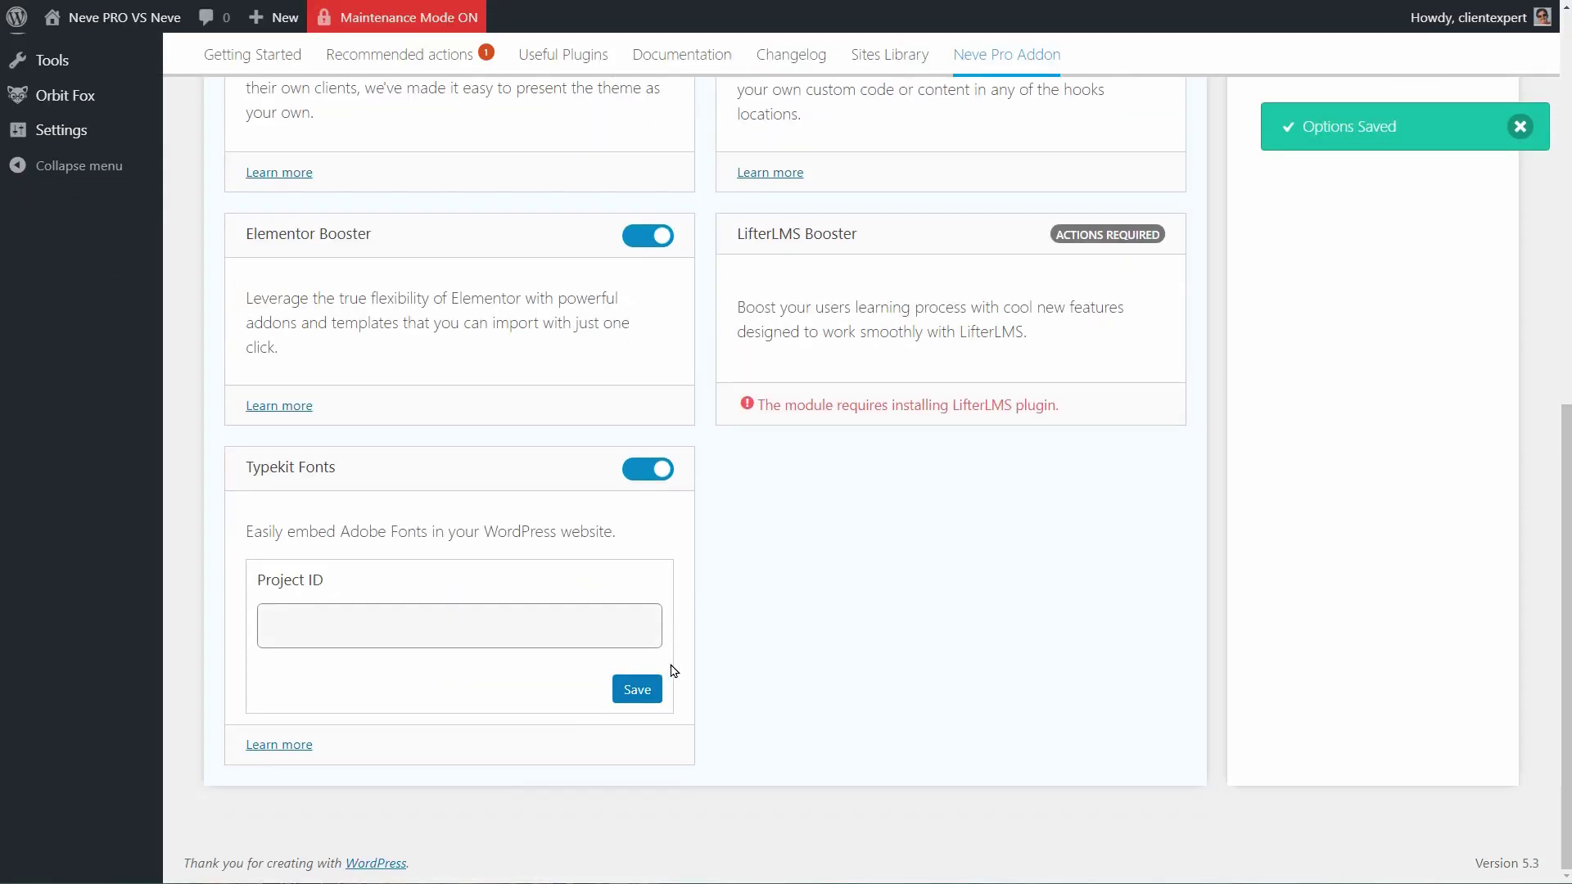
click(359, 626)
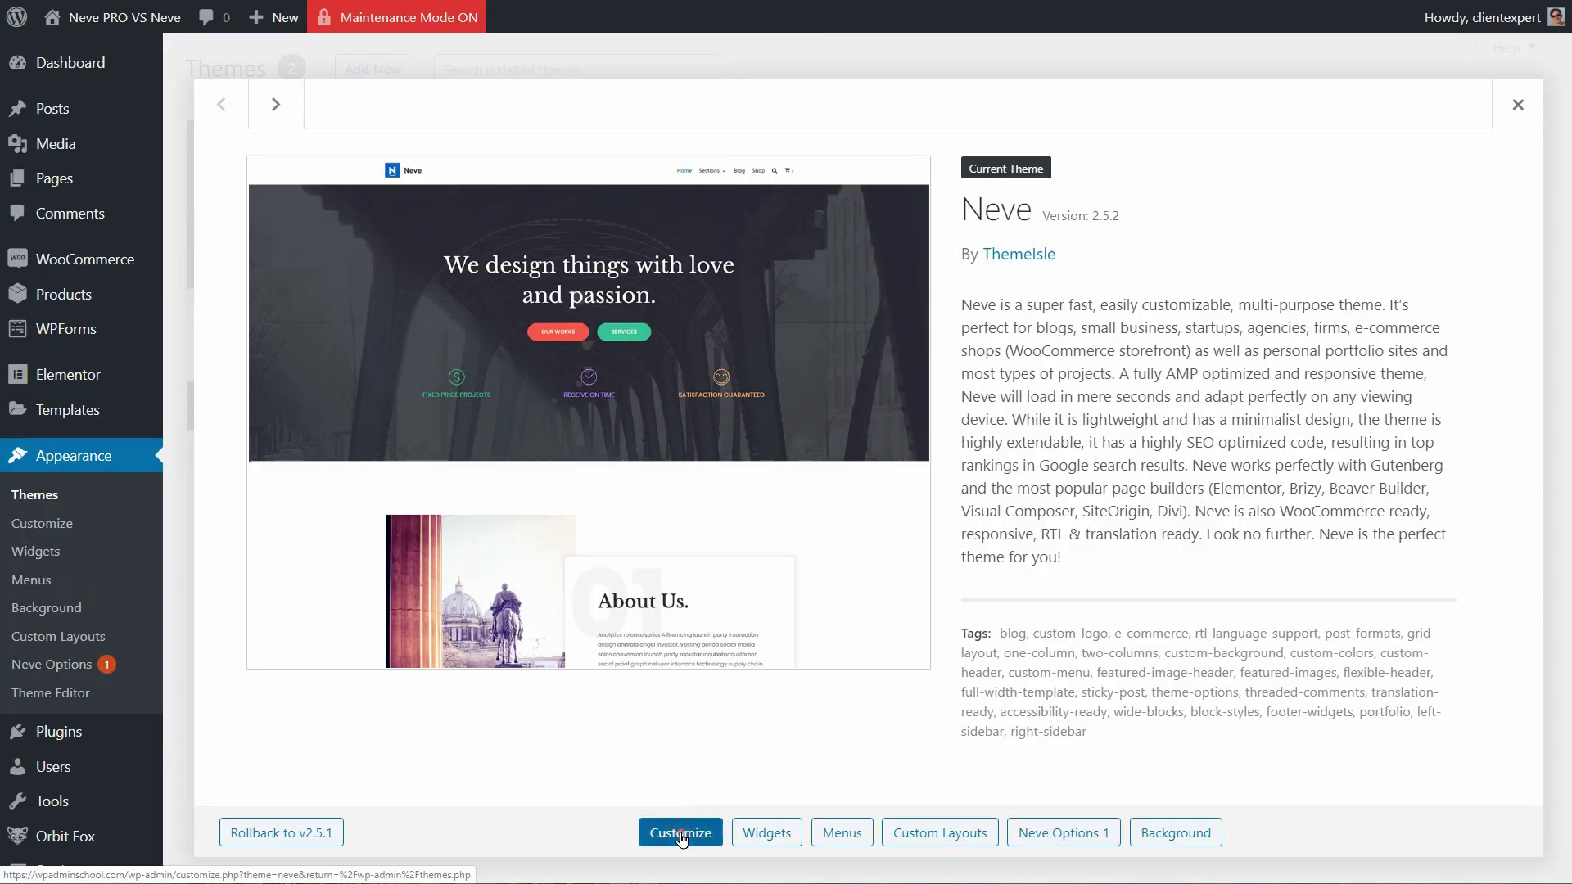
Step: Open the customizer for the Neve theme and review the General typography settings for body text
click(678, 829)
click(283, 465)
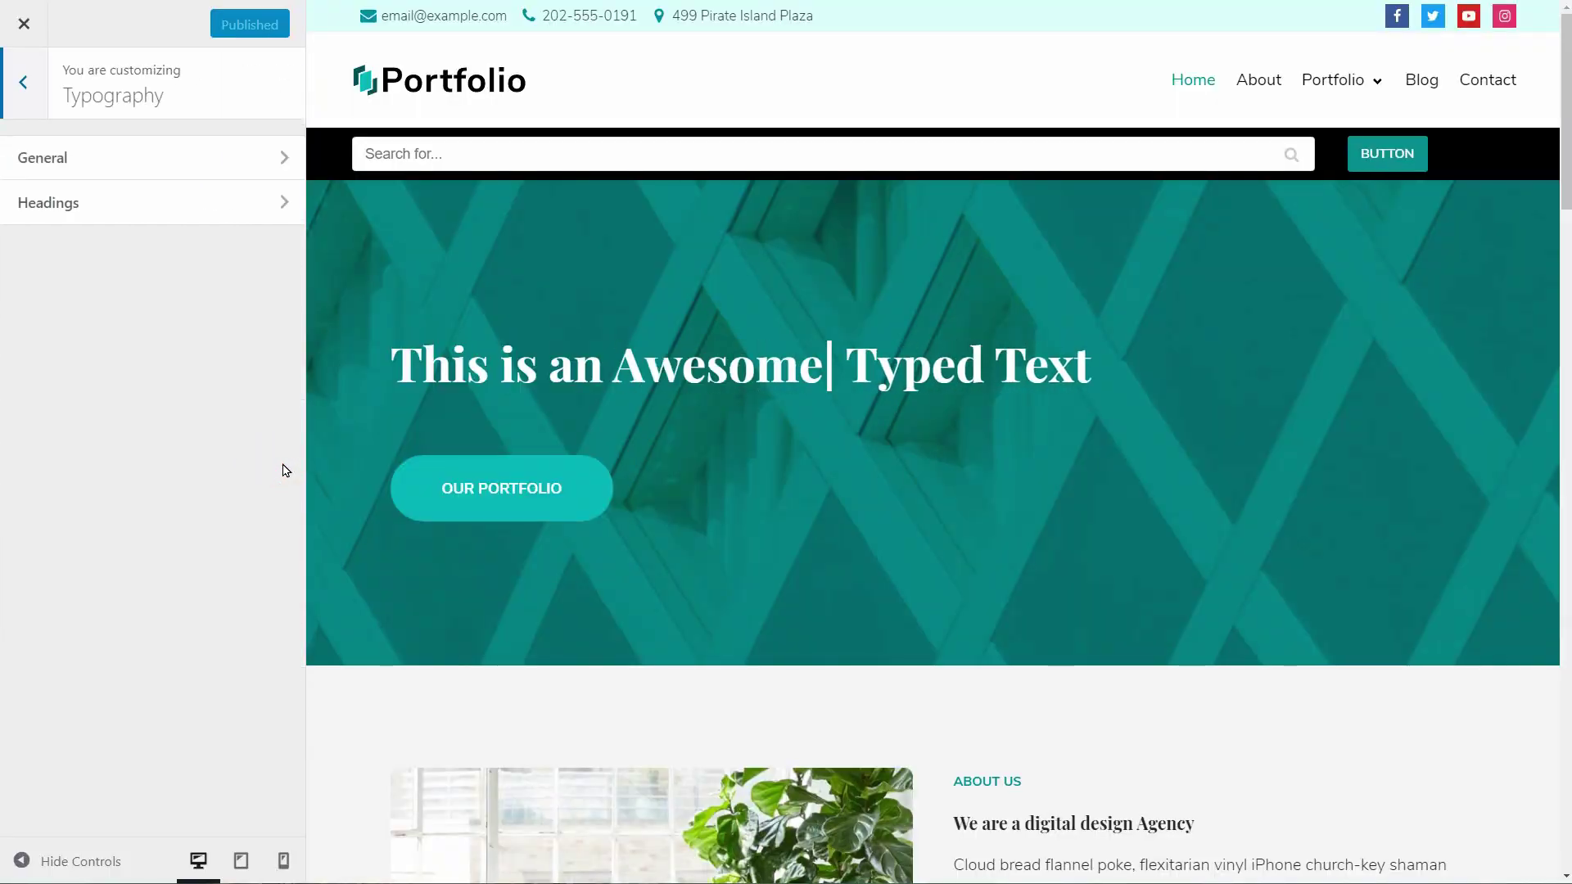
click(245, 158)
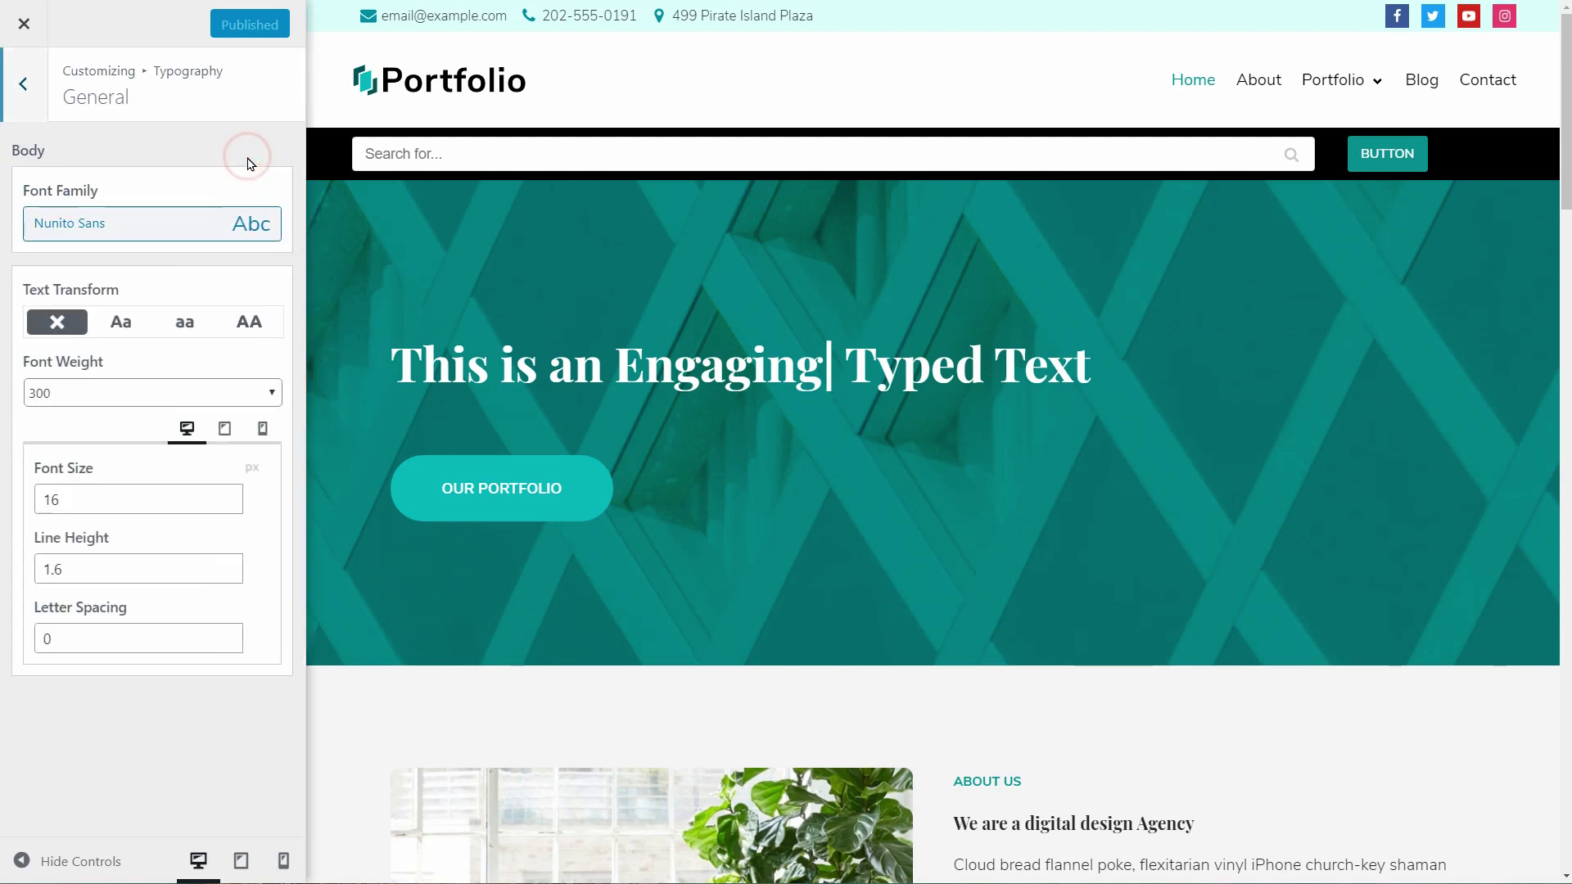
click(23, 83)
Step: Review the Headings typography, including the H1 settings and the available font families
click(180, 202)
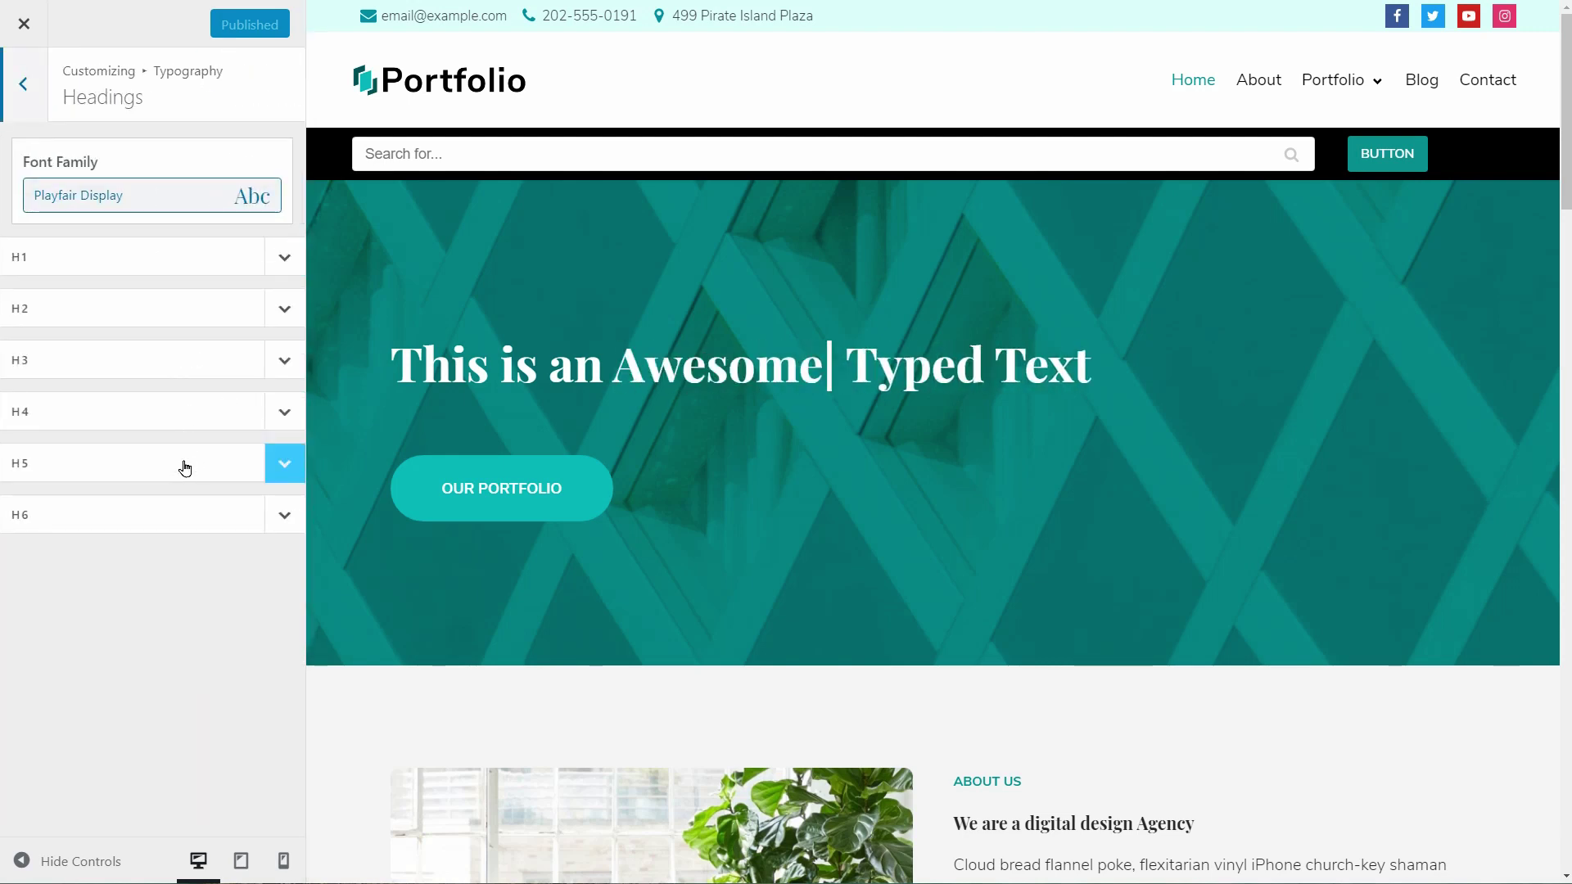
click(283, 258)
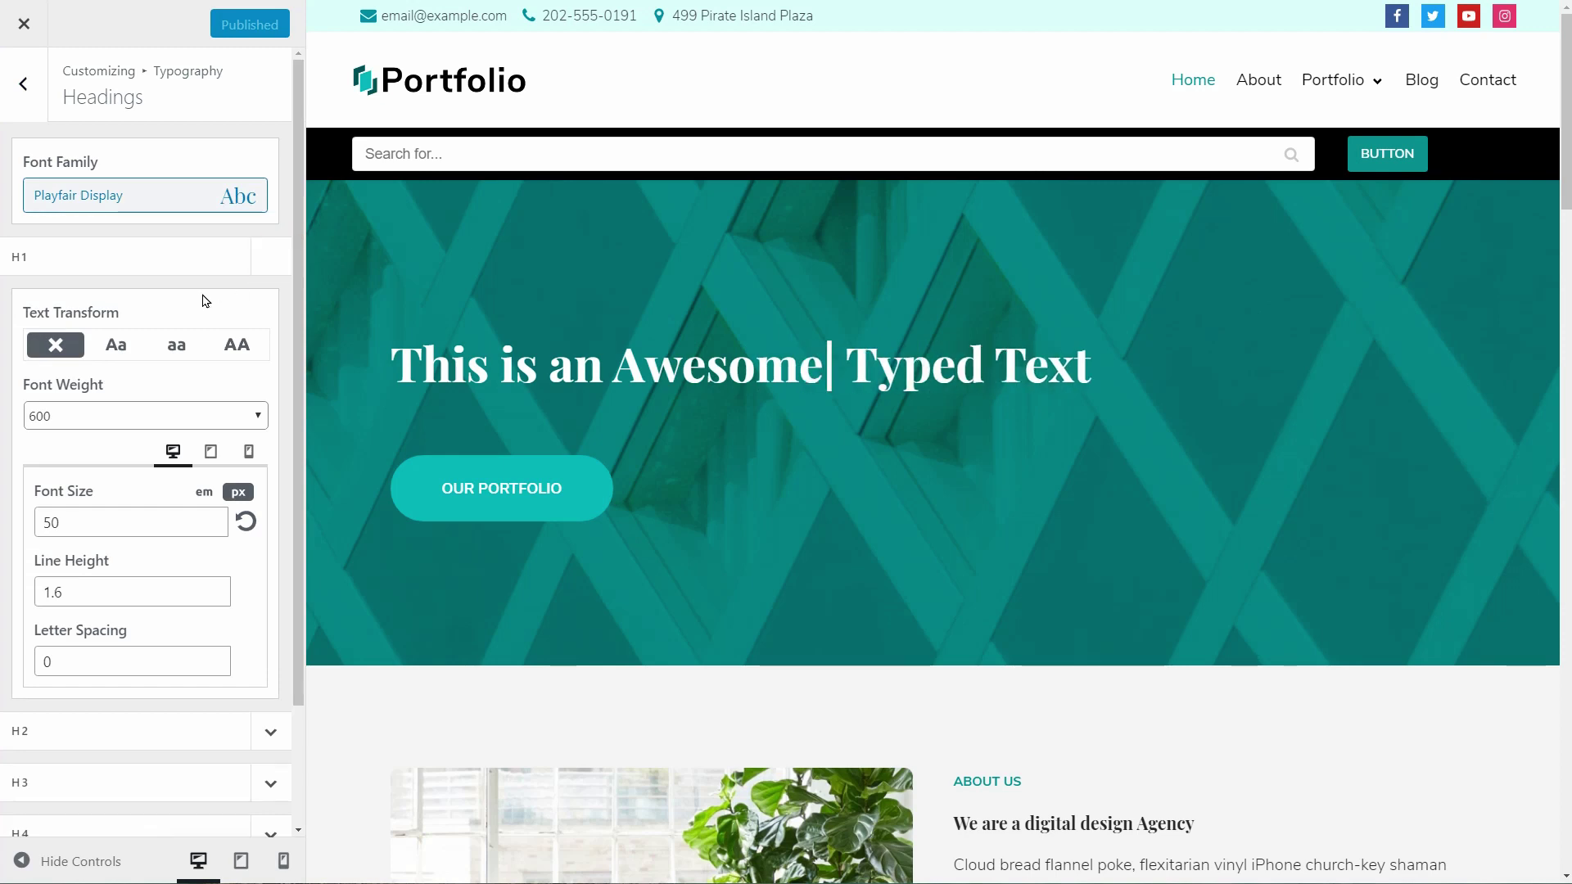
click(152, 200)
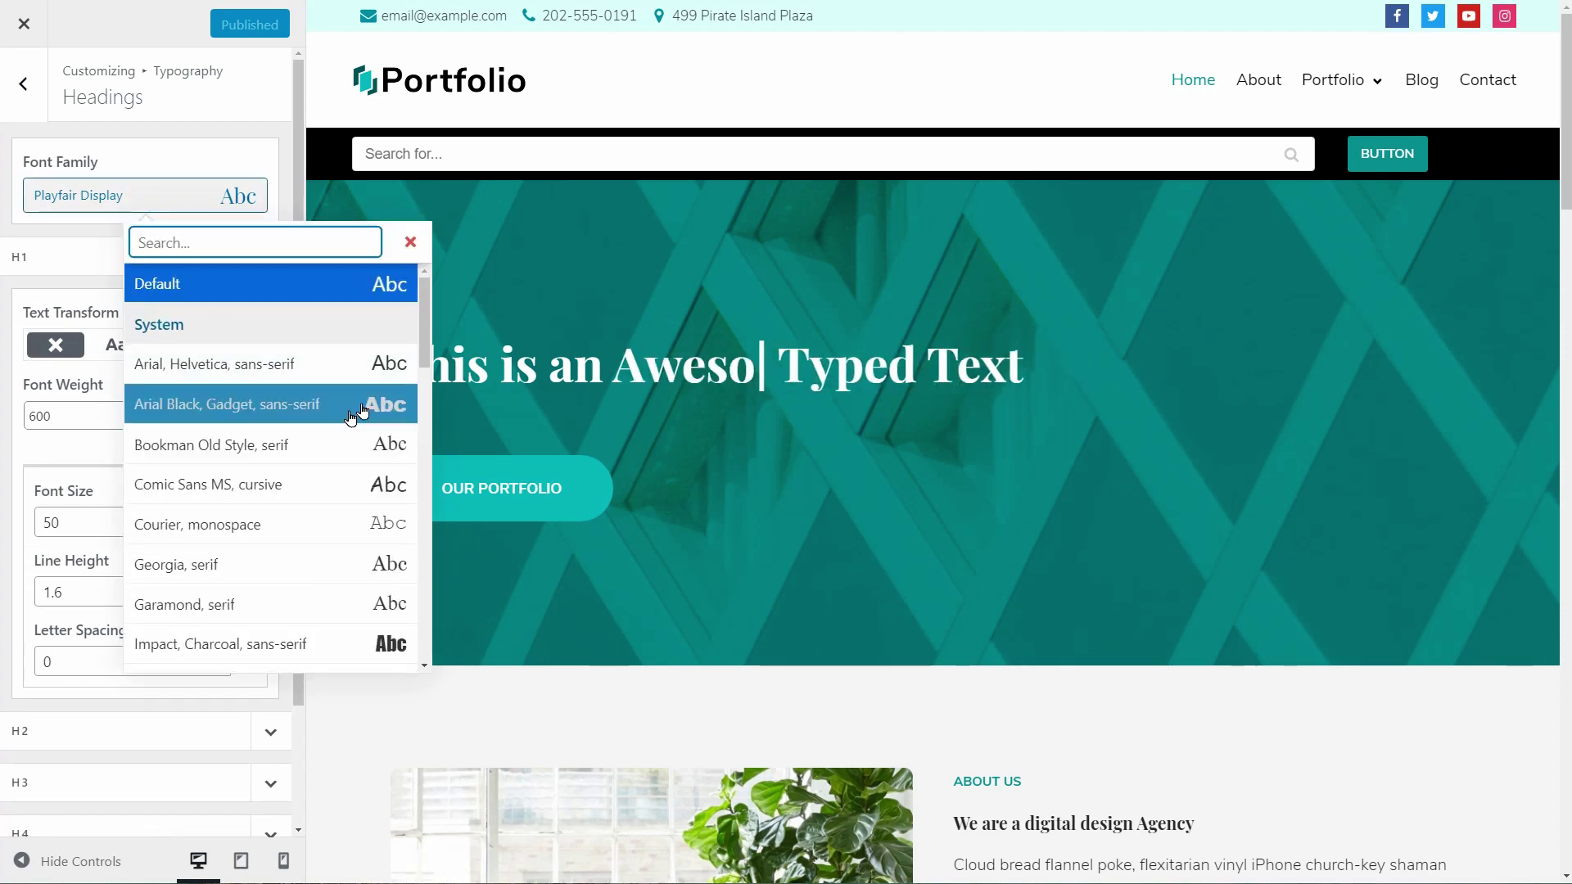
drag(421, 327, 435, 510)
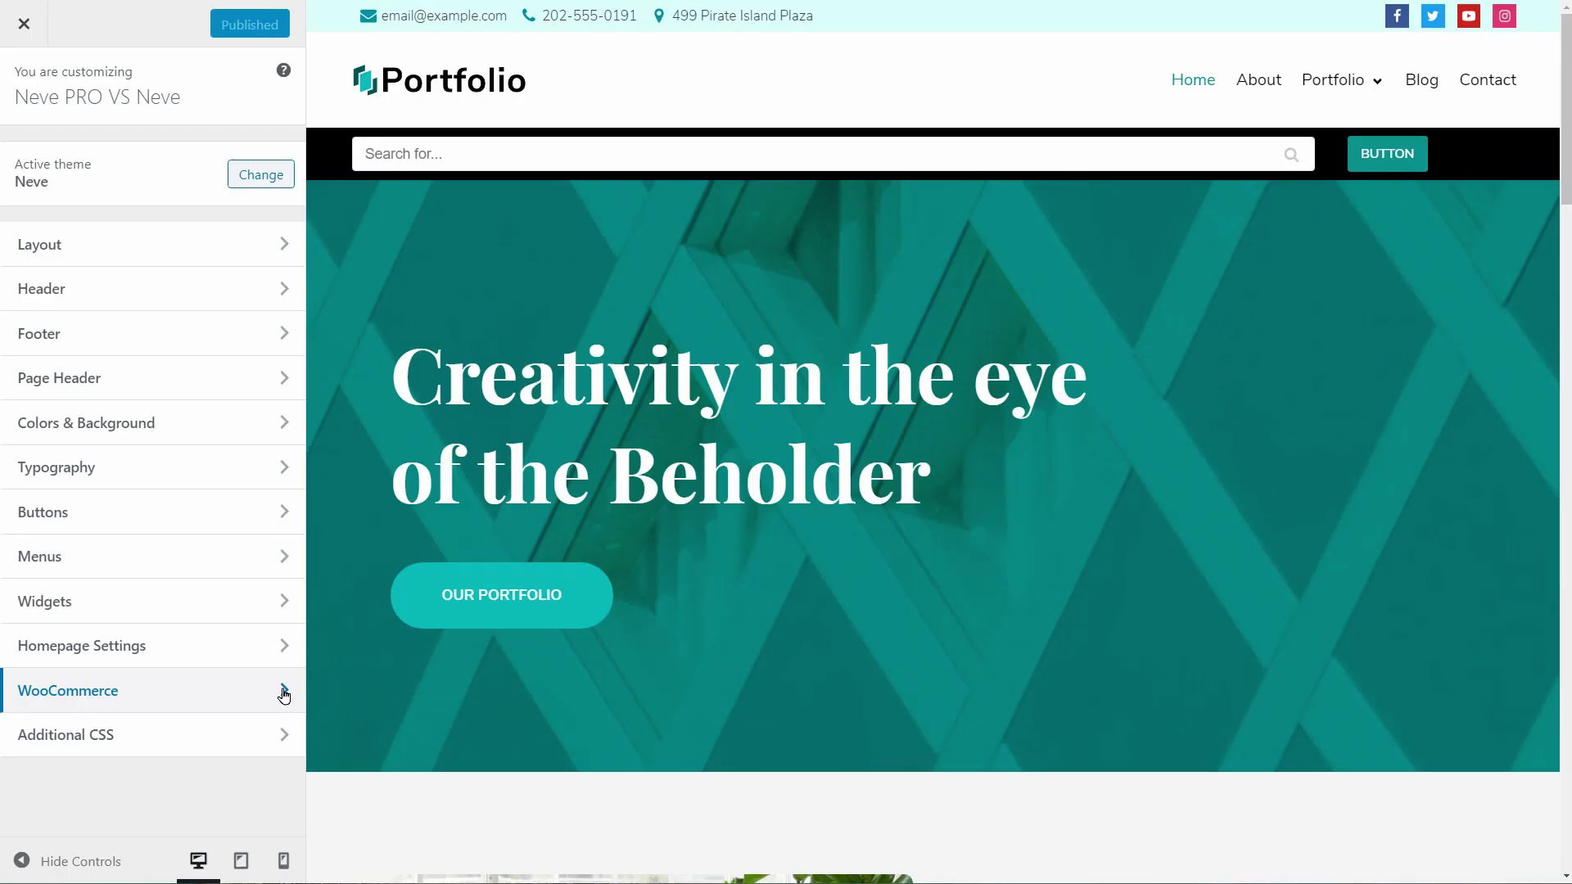
Step: Review the customizer's WooCommerce settings, including the Store Notice section
click(284, 692)
click(227, 159)
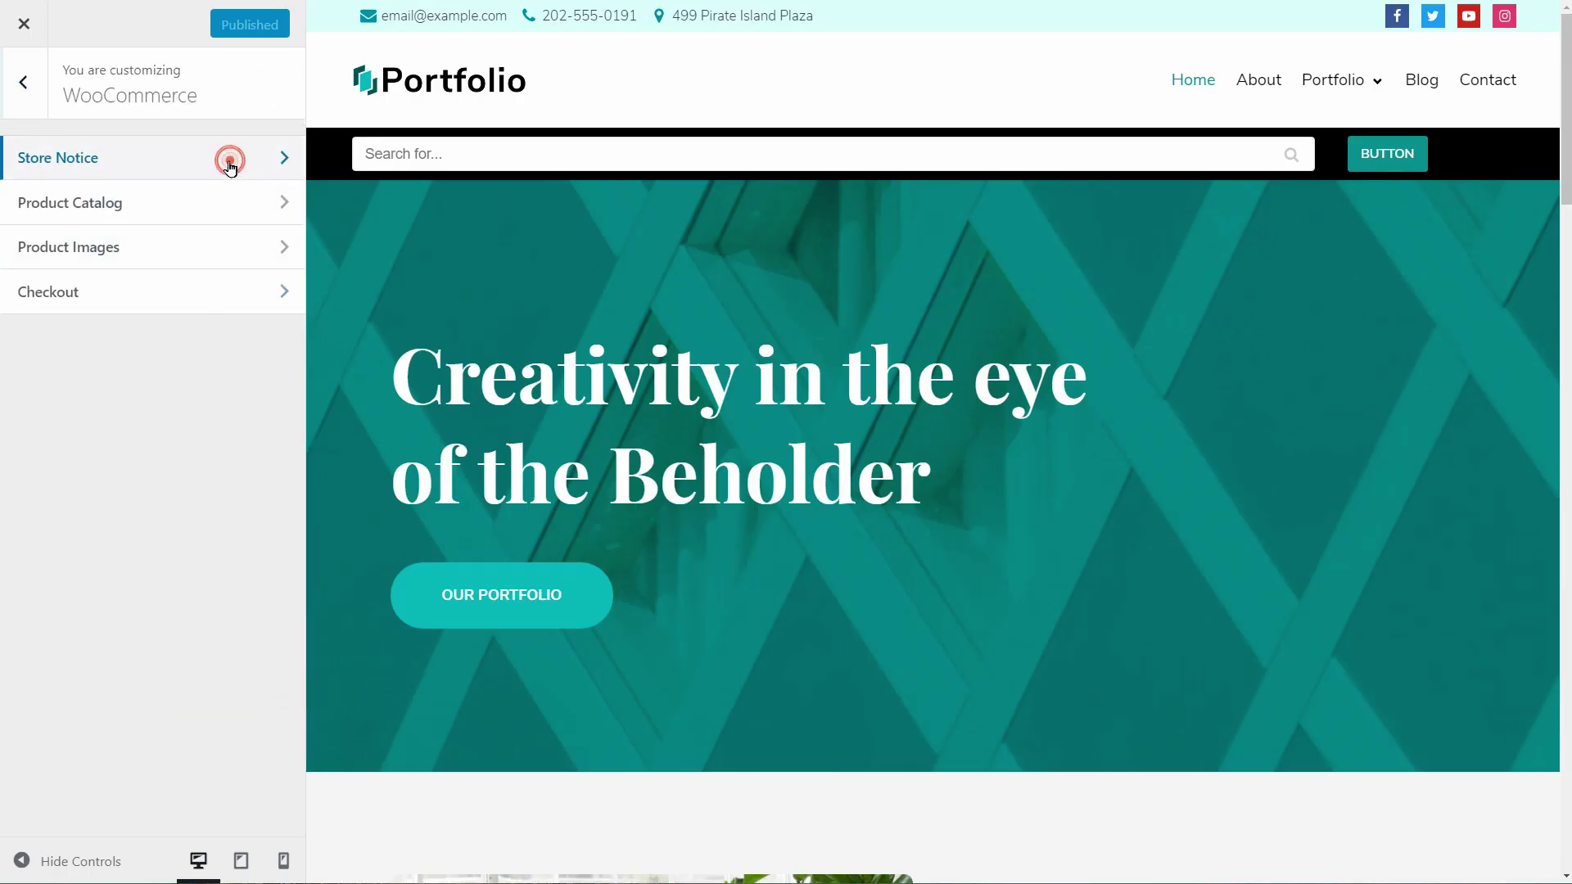
click(27, 86)
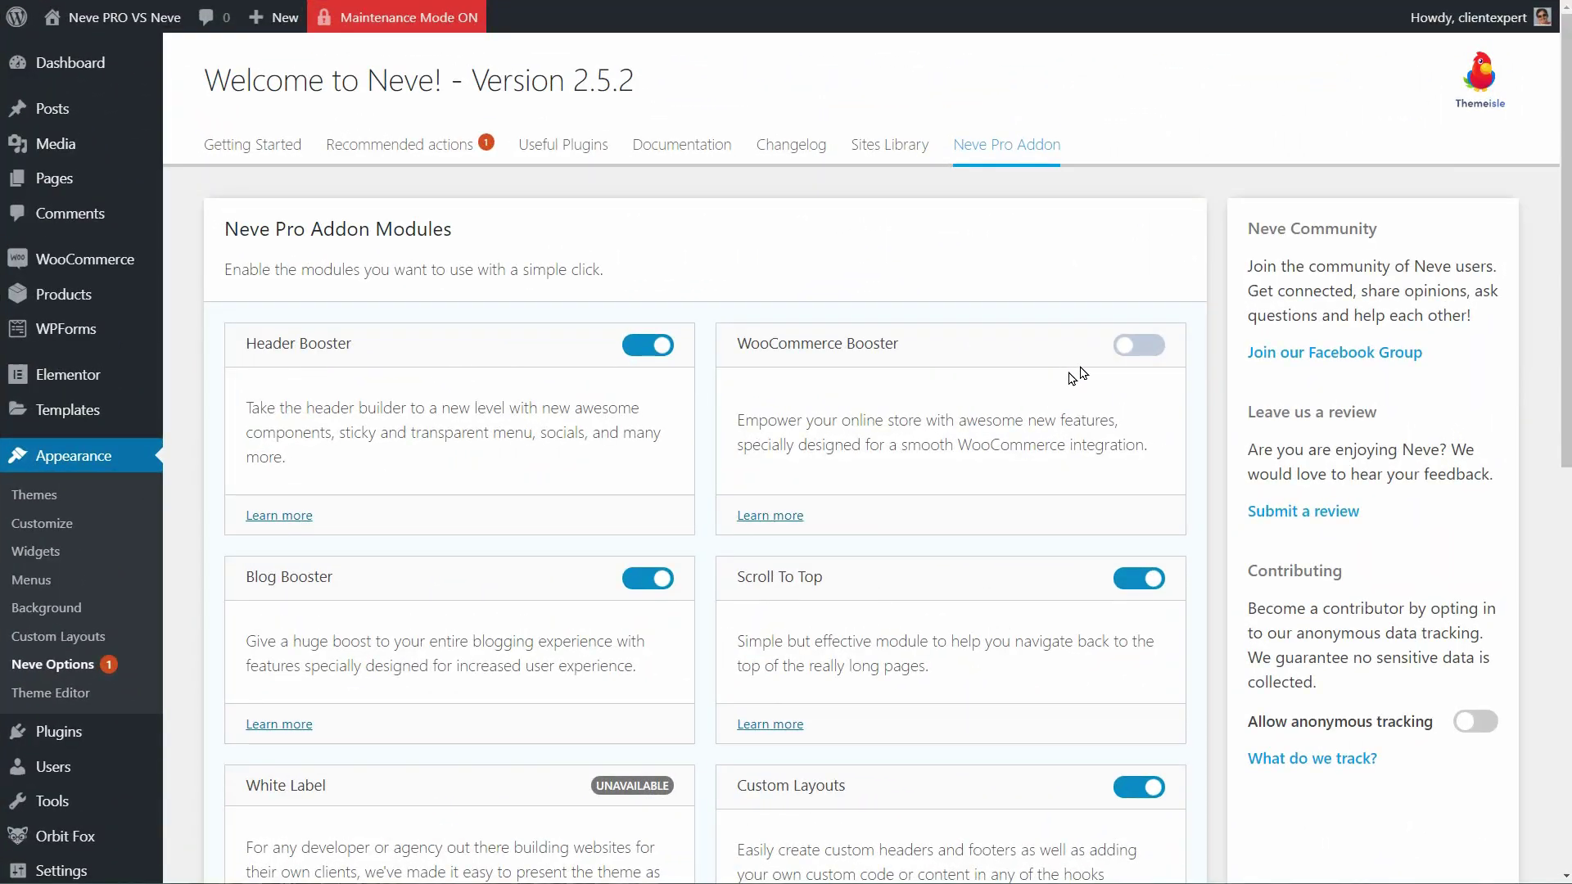
Step: Enable the WooCommerce Booster module and open the Header settings in the customizer
click(1129, 345)
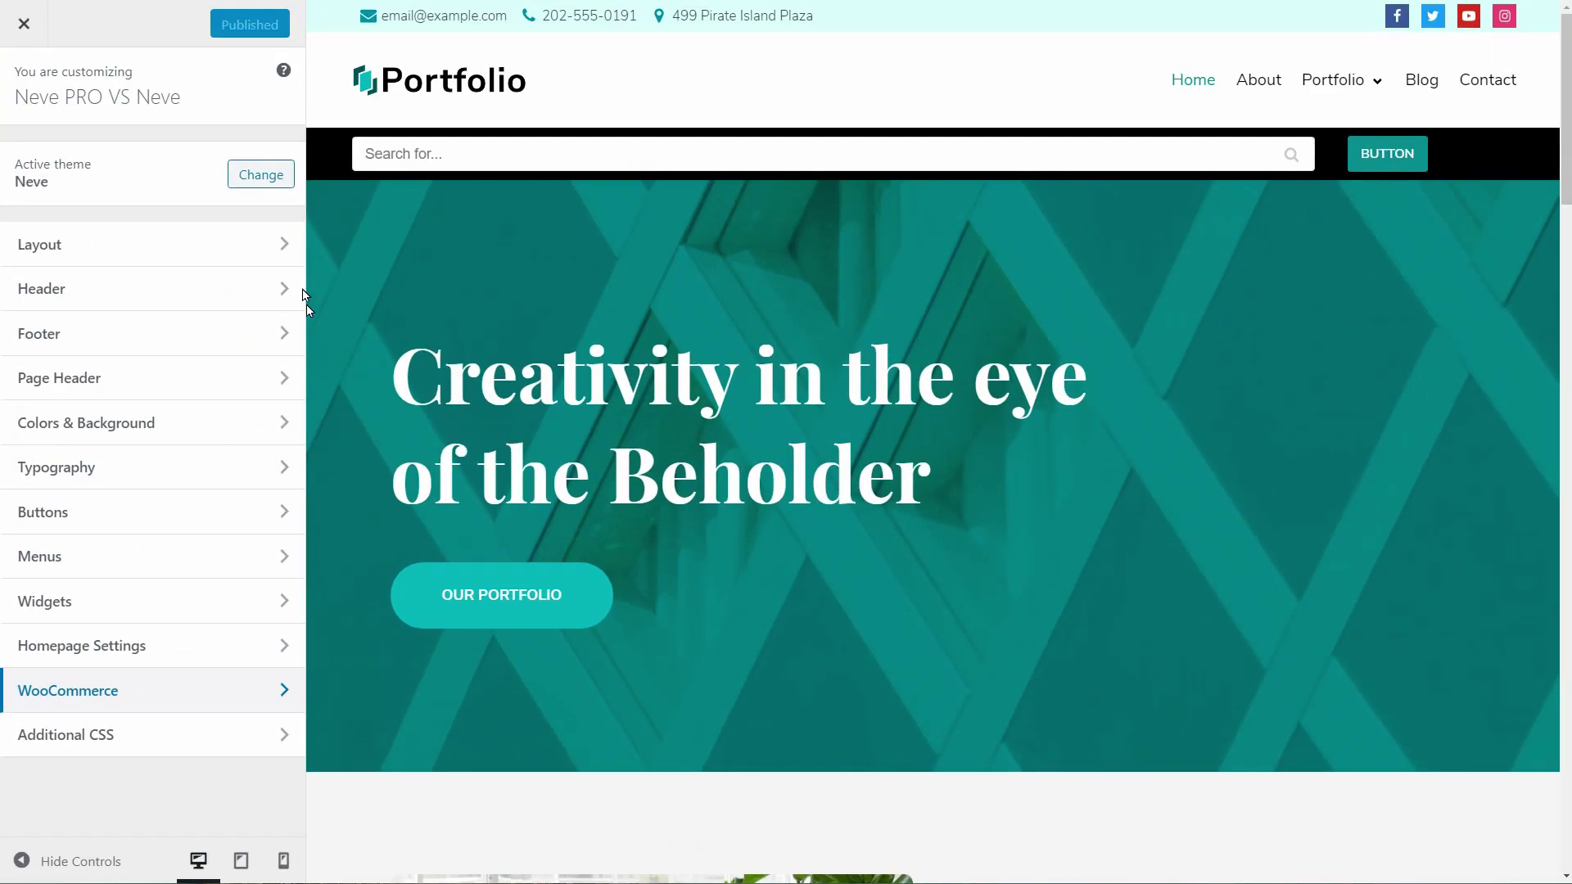
click(284, 291)
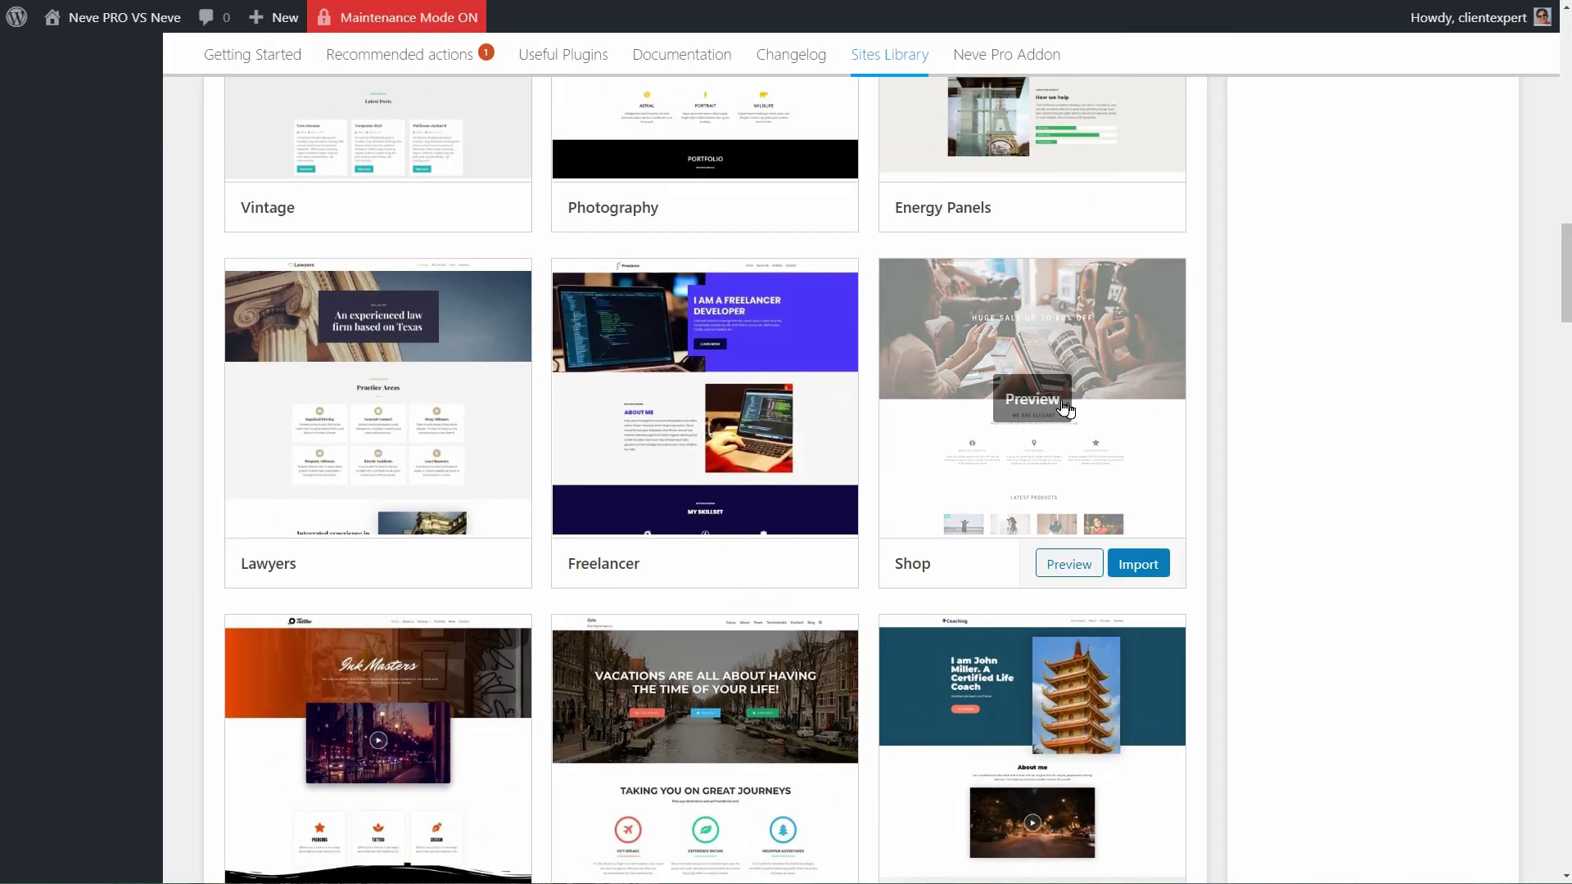
Step: Preview the Shop starter site from the Sites Library and import it with its content, customizer settings and widgets
click(1054, 405)
scroll(1054, 404, down, 10)
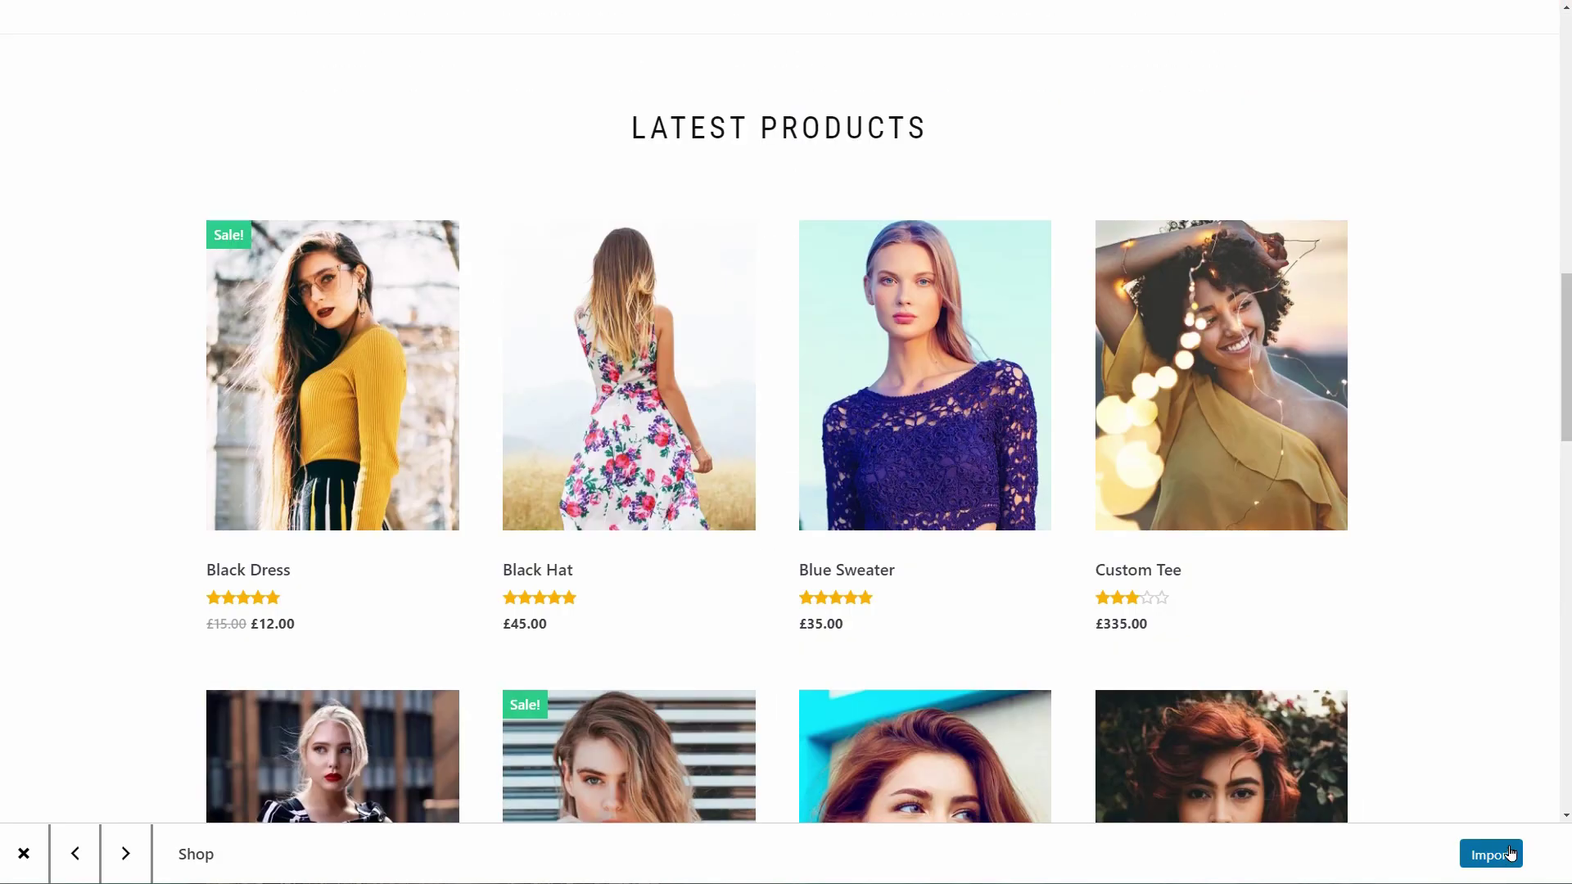
click(1508, 854)
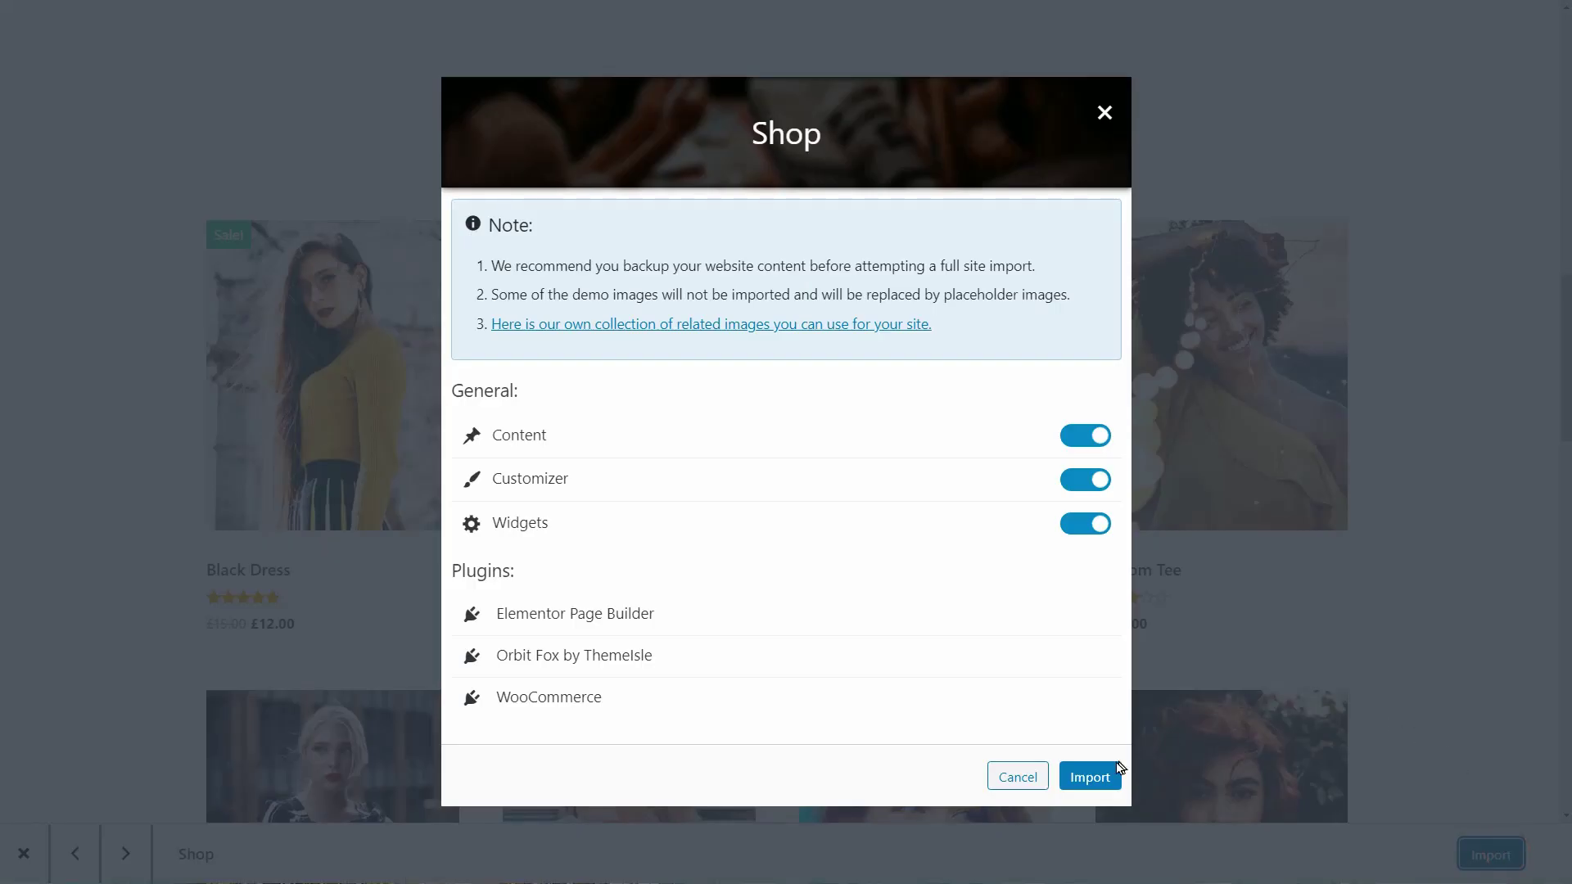
click(1103, 774)
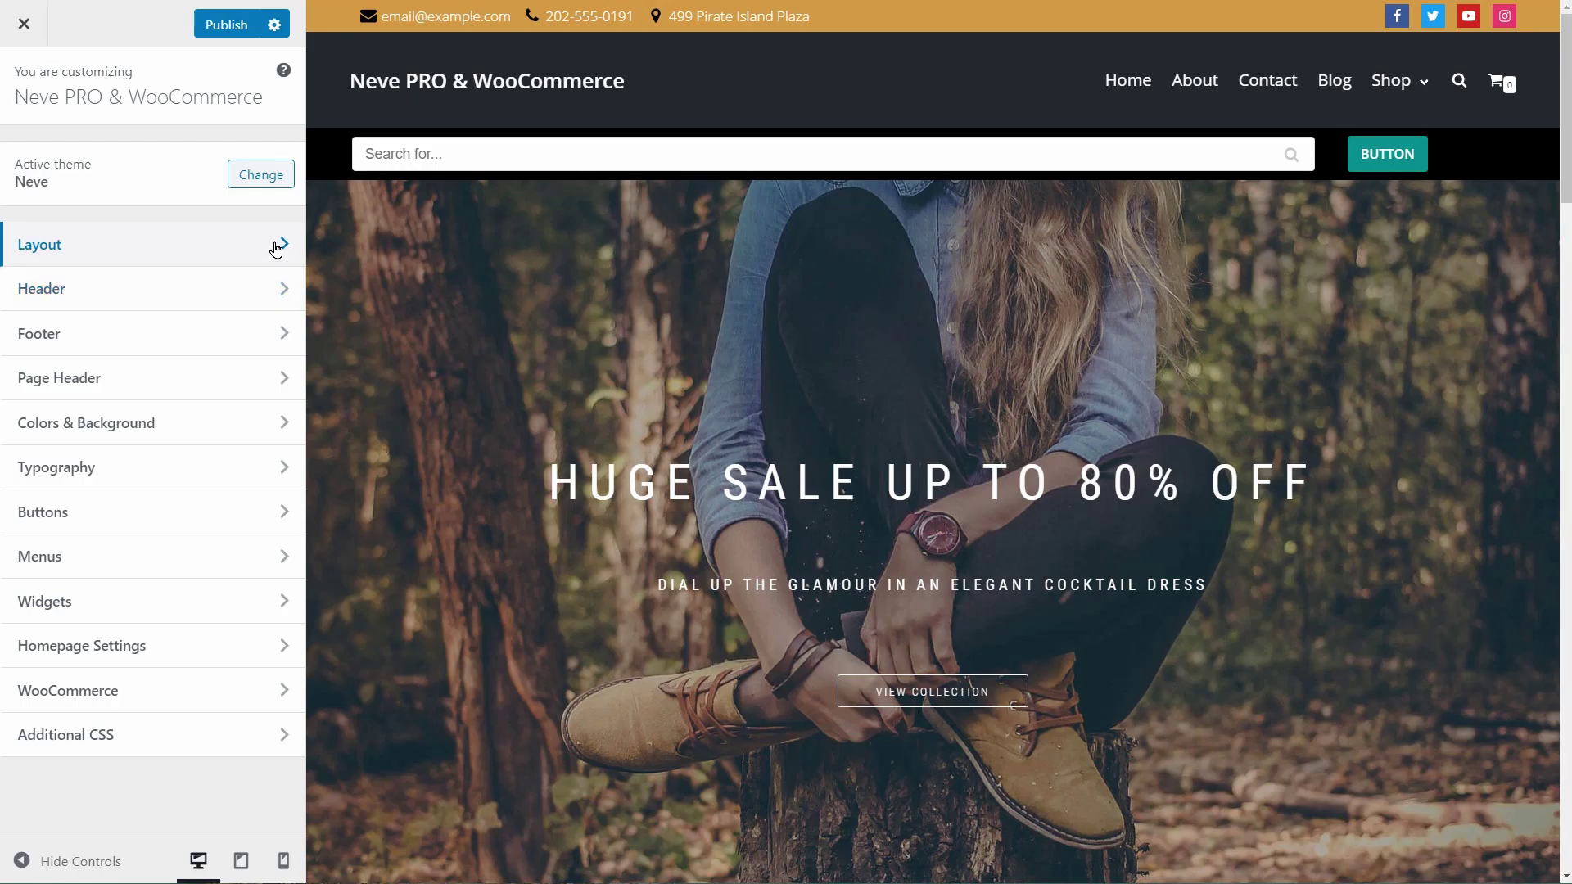
Step: Open the store's Shop page in the customizer preview together with its Shop layout settings
click(277, 247)
click(1392, 79)
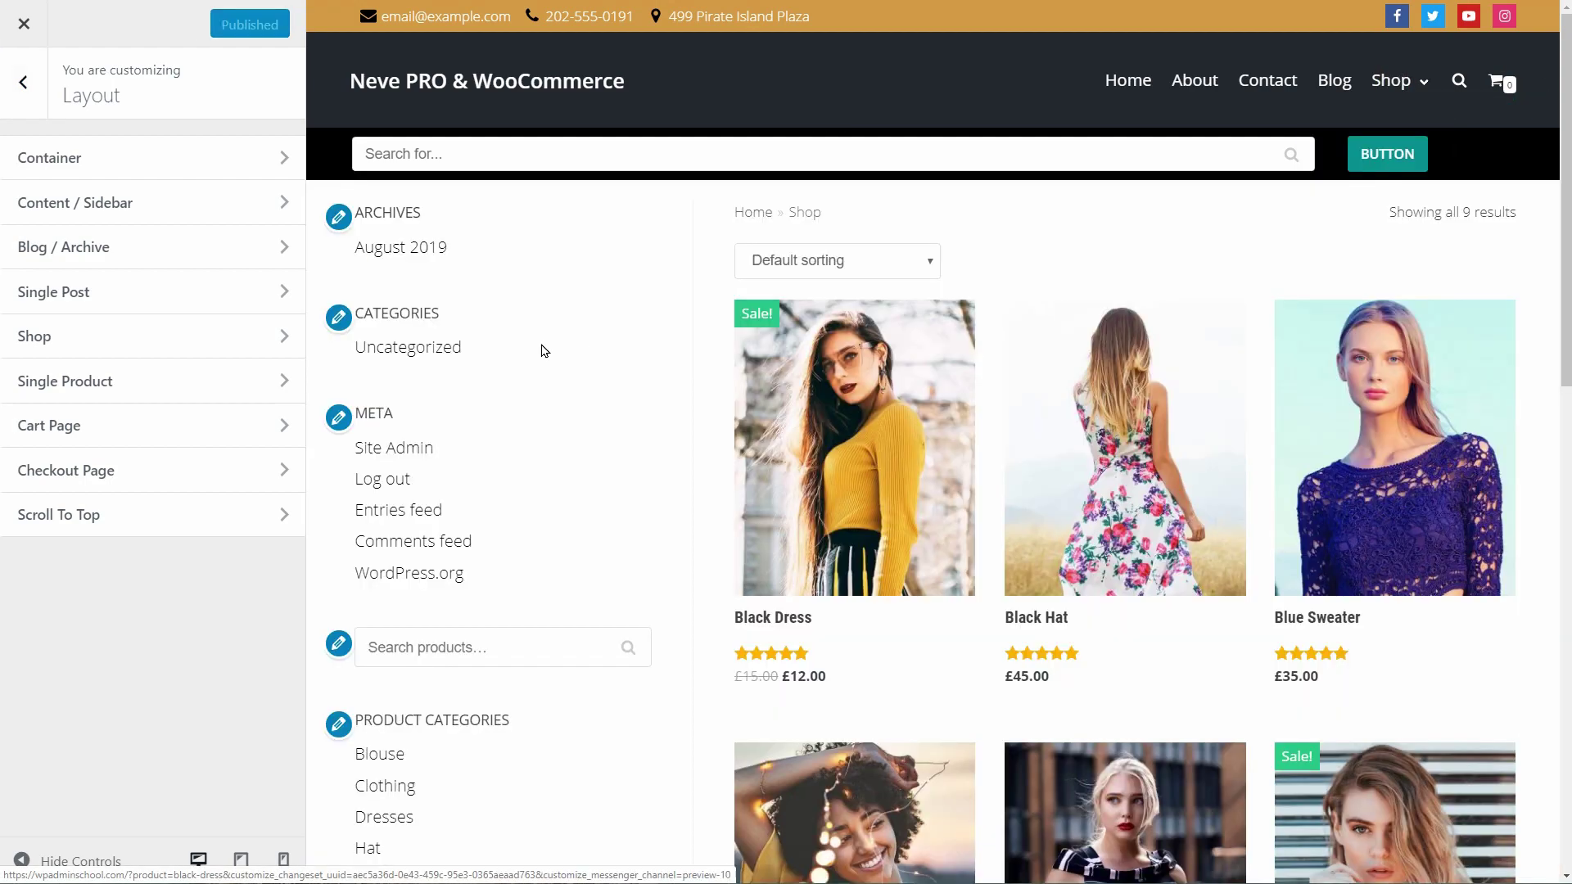
click(280, 336)
Step: Review the Shop layout's Page Layout, Product Card, Card Image, Card Content and Sale Tag options
click(284, 159)
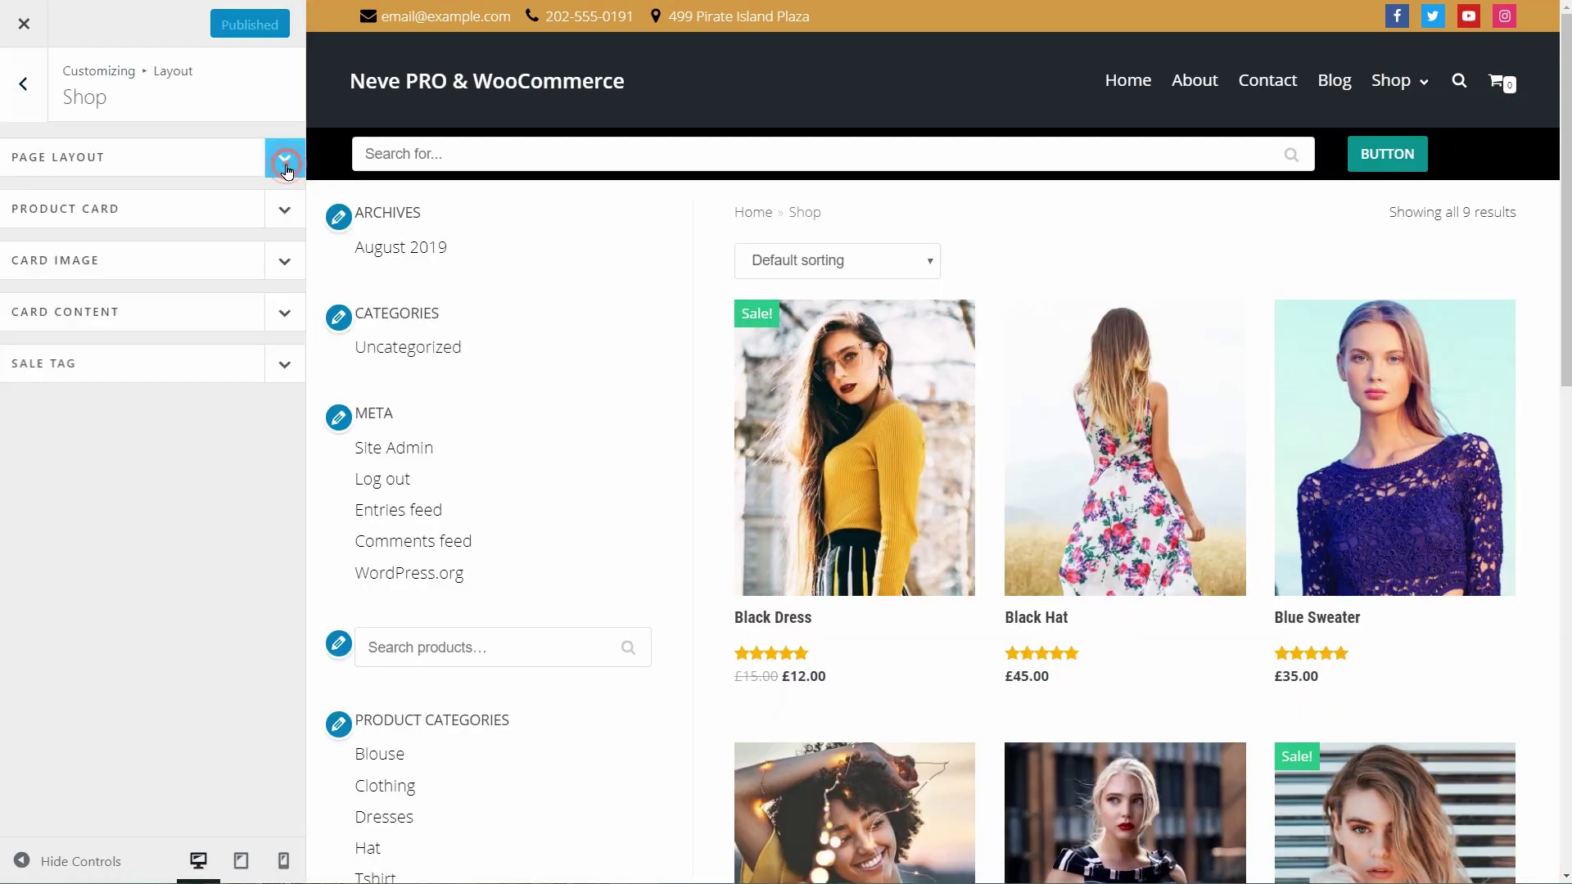
click(282, 160)
click(283, 163)
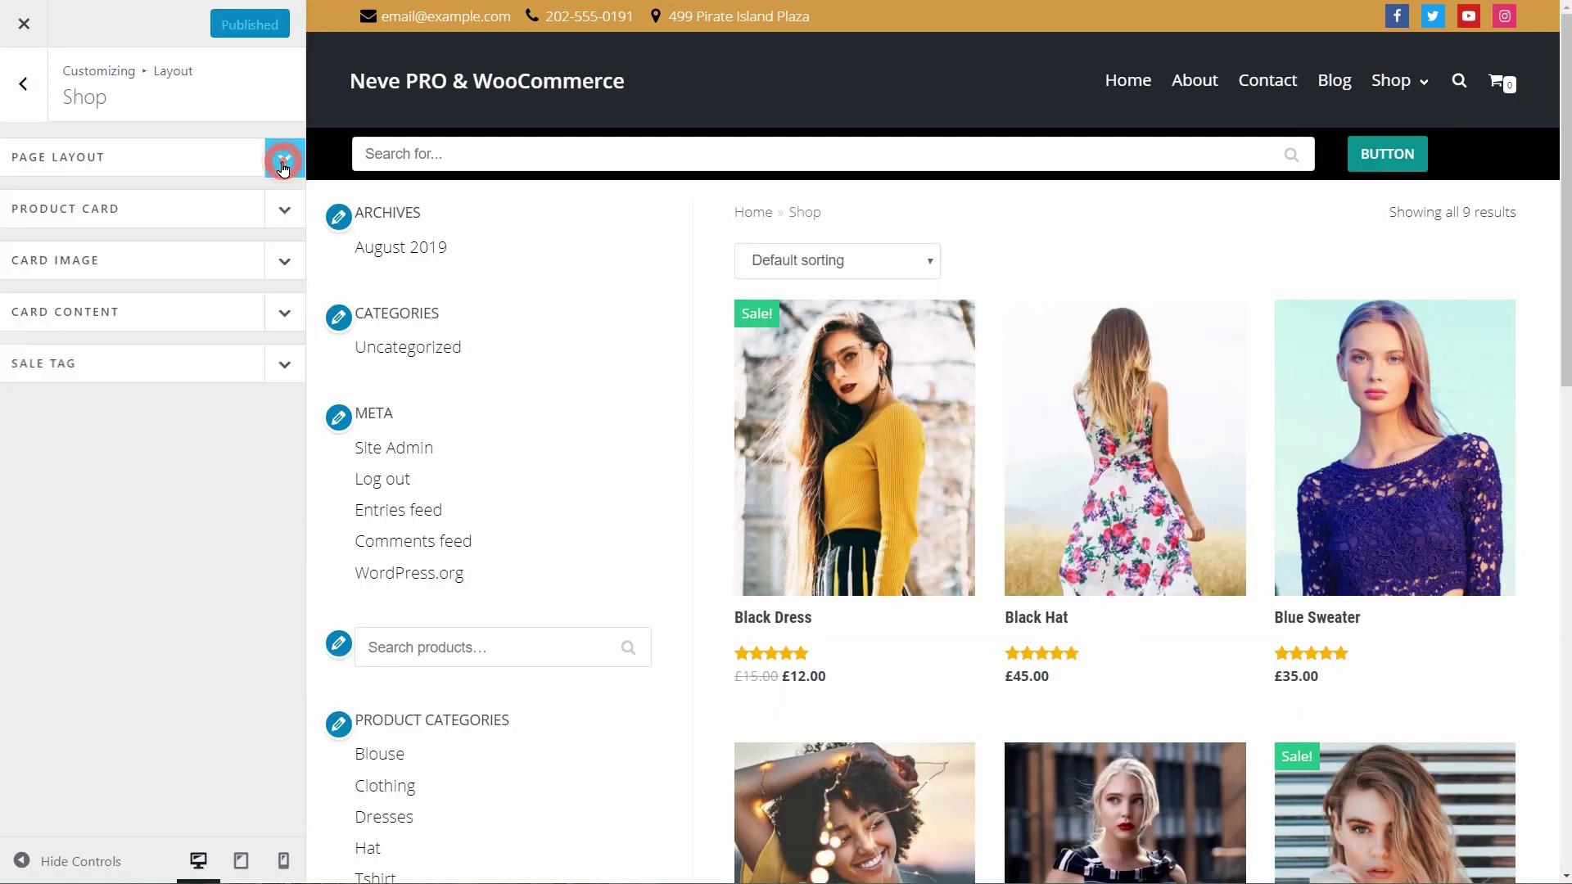
click(285, 214)
click(282, 211)
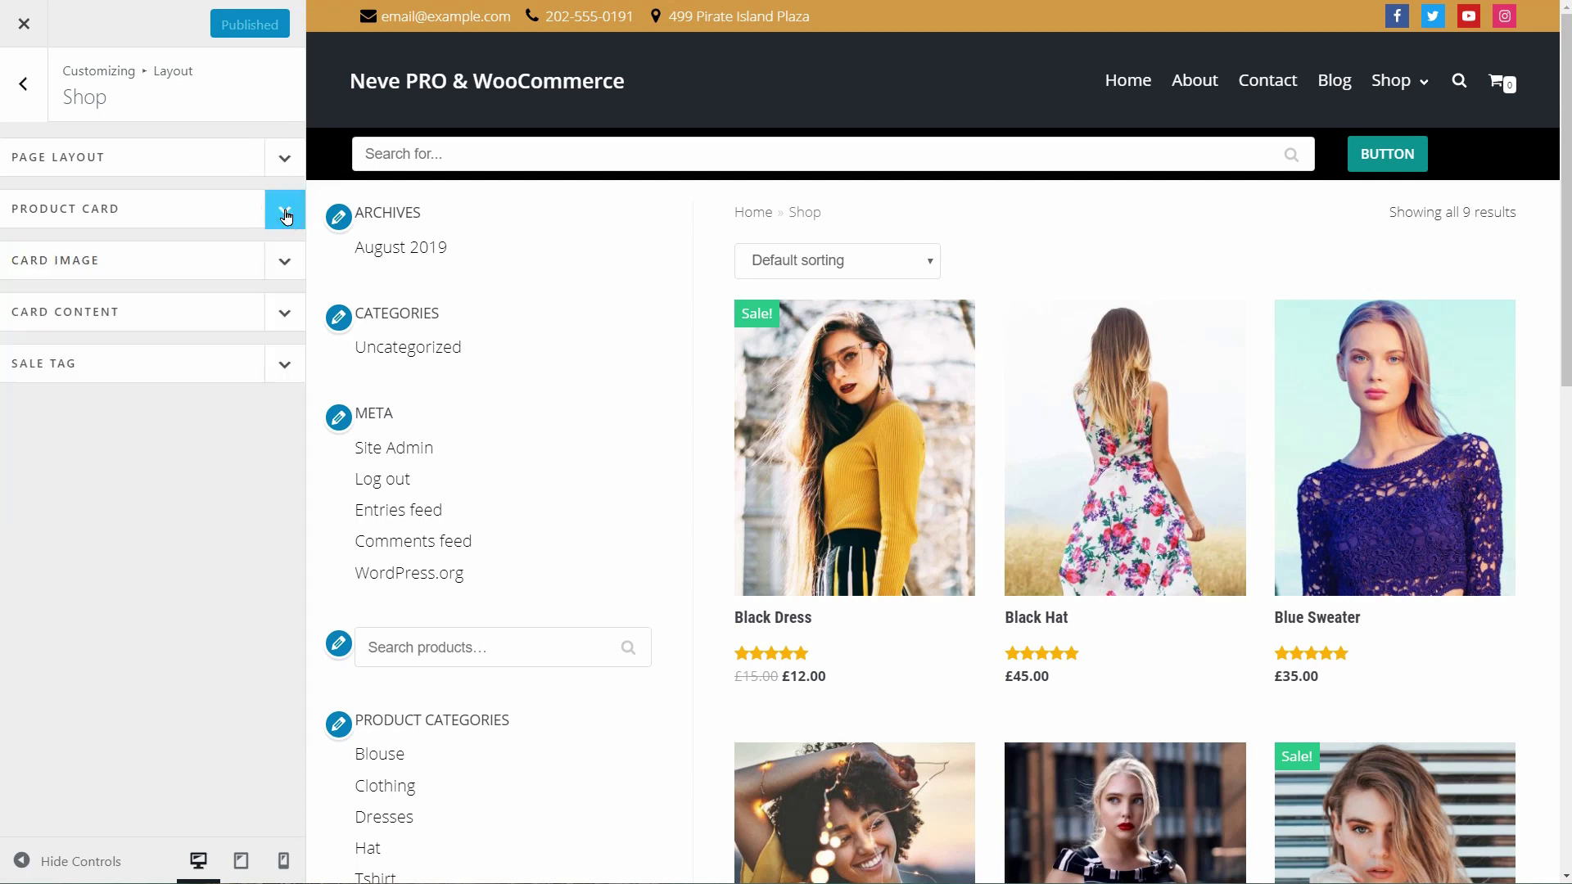
click(282, 271)
click(281, 273)
click(286, 311)
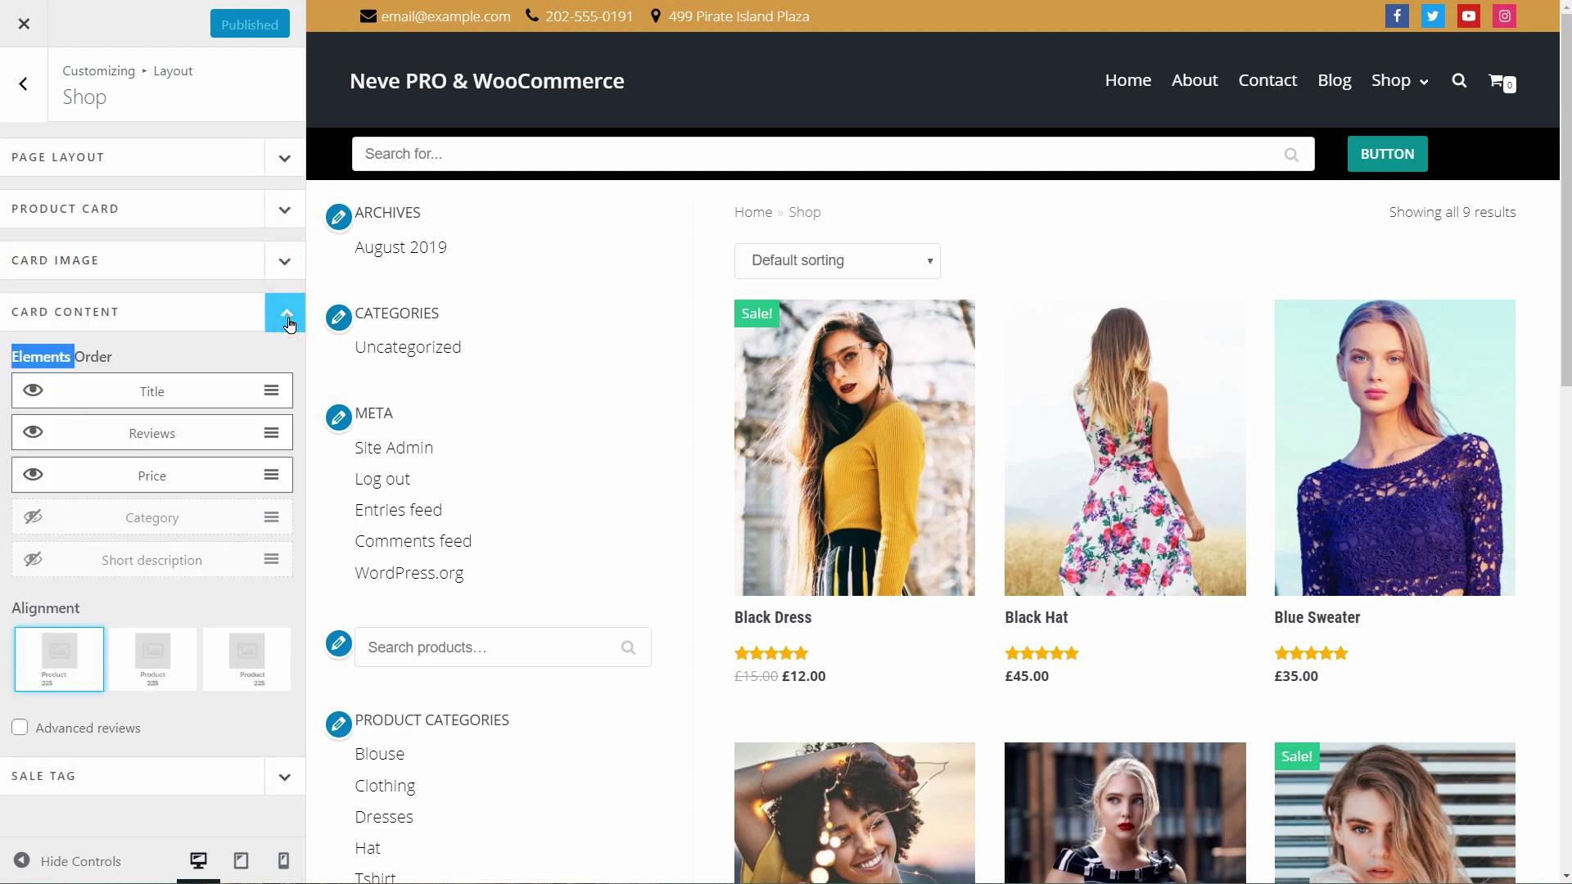
click(285, 314)
click(291, 368)
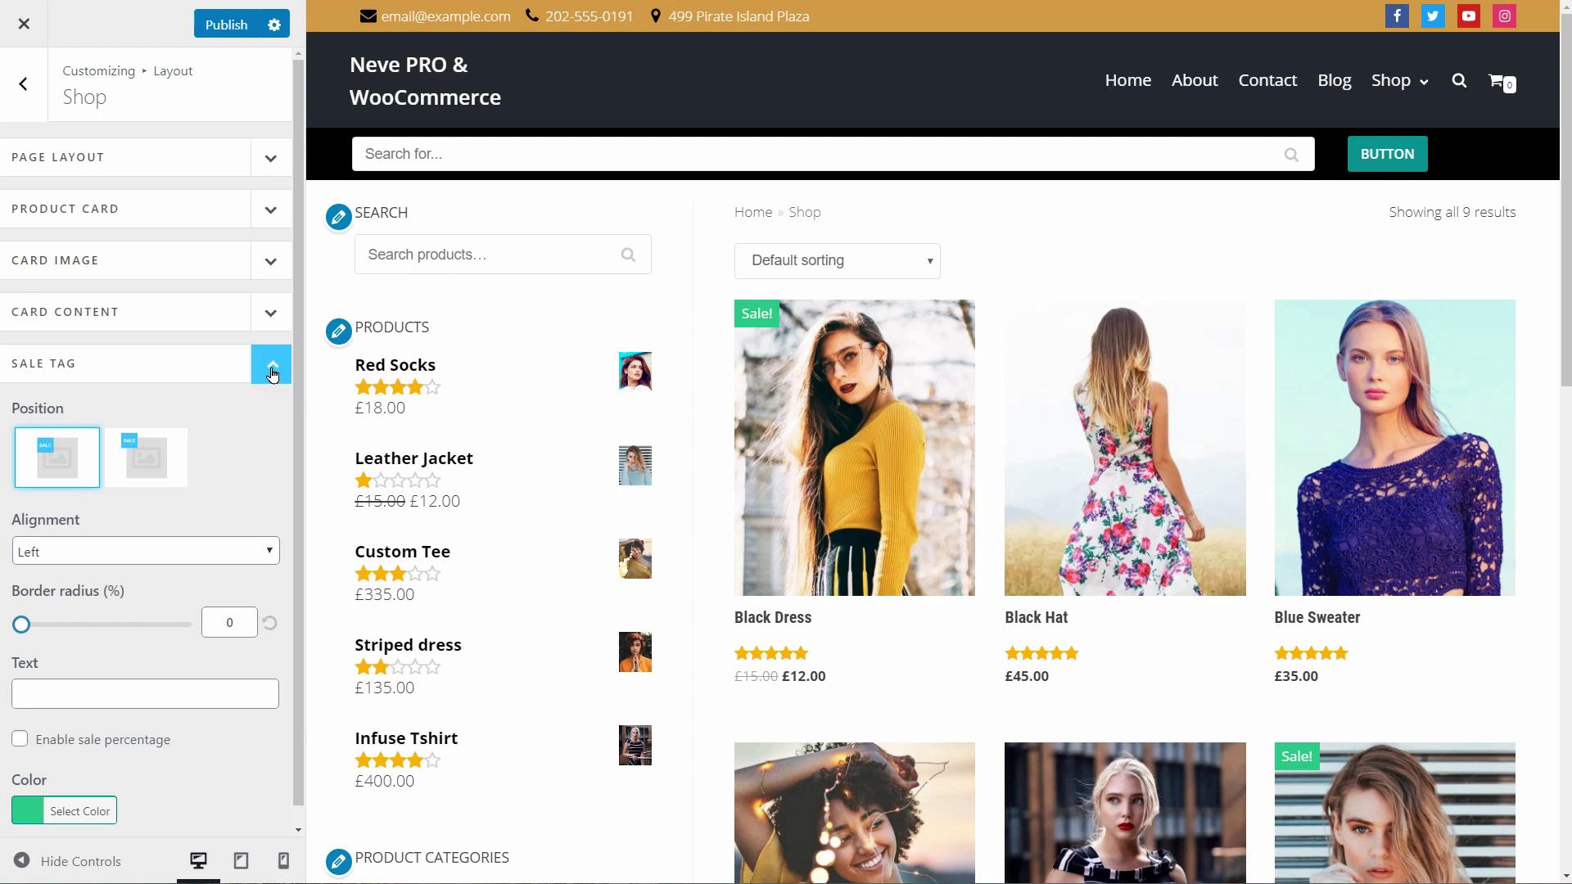
click(285, 365)
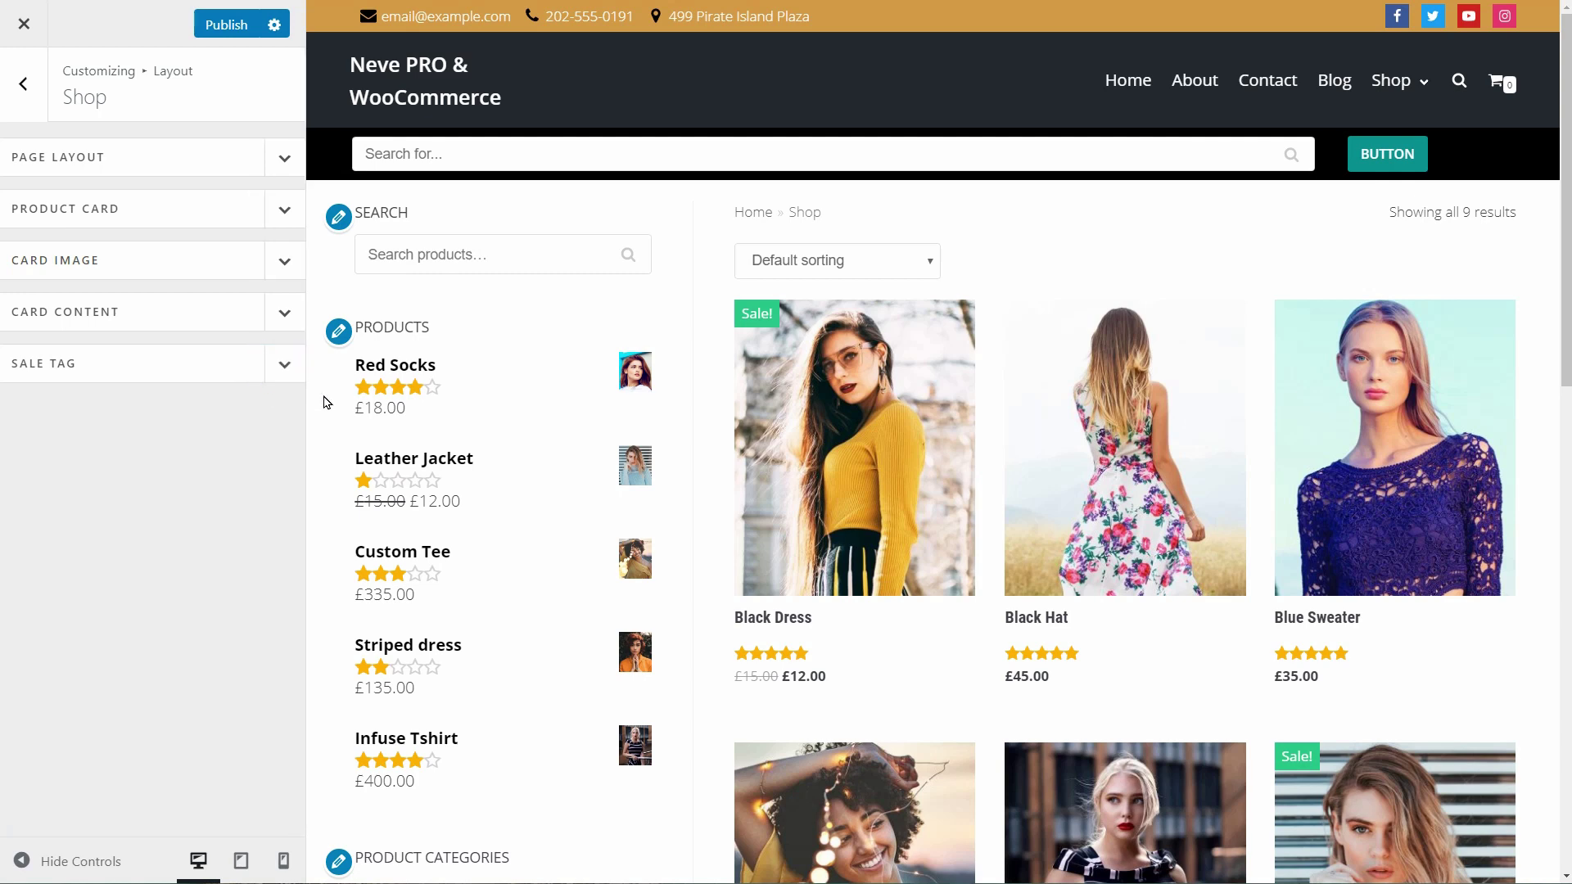
Step: Set the shop to 4 products per row and 8 products per page, and check the product grid
click(283, 156)
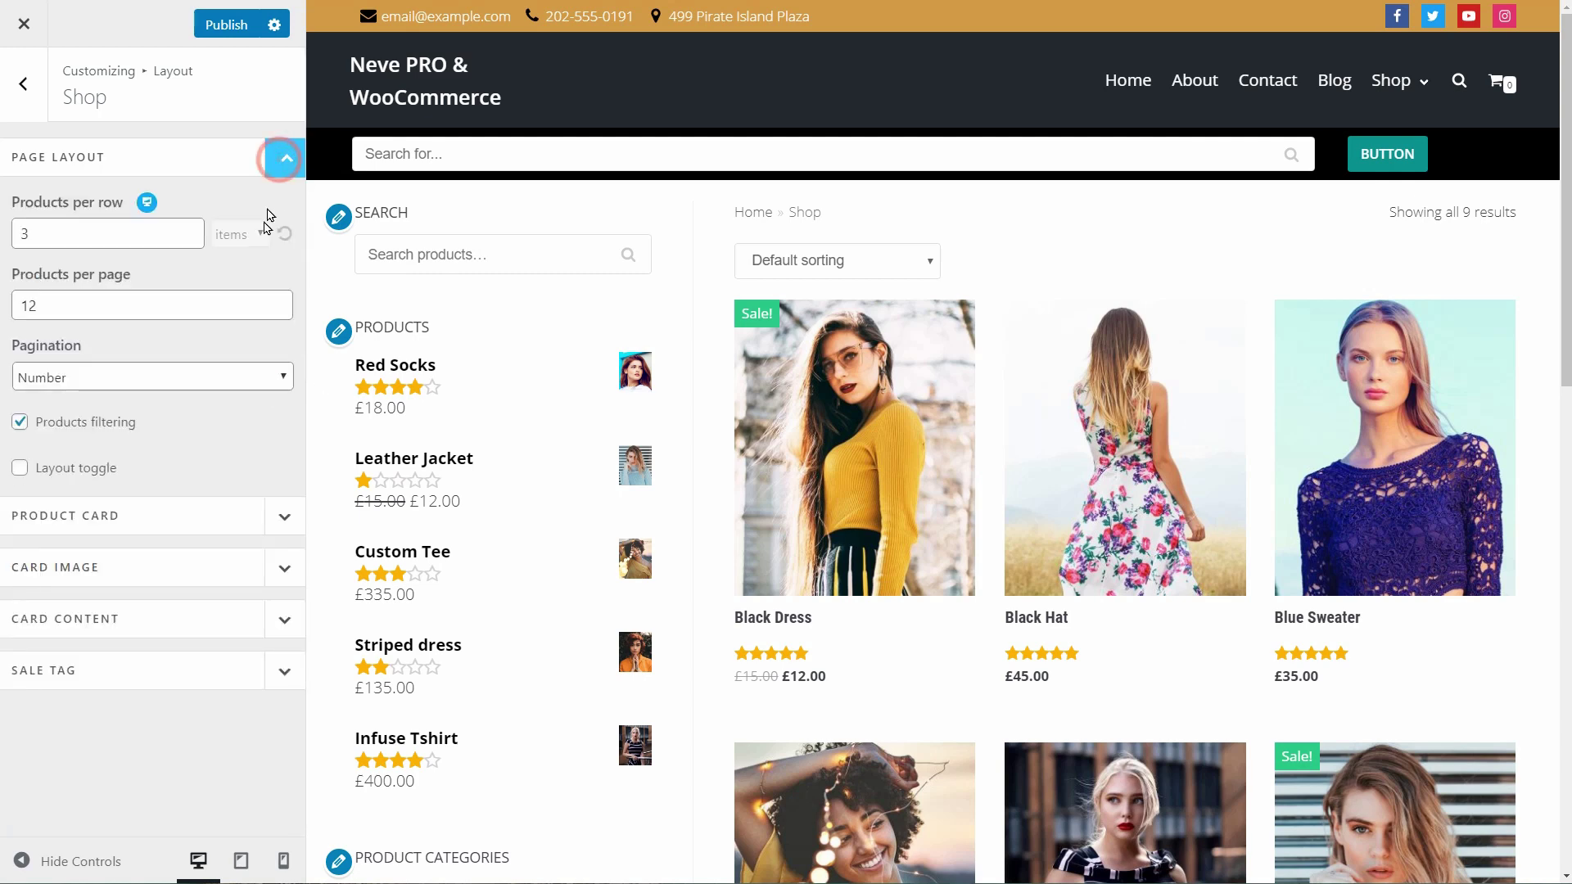
click(187, 230)
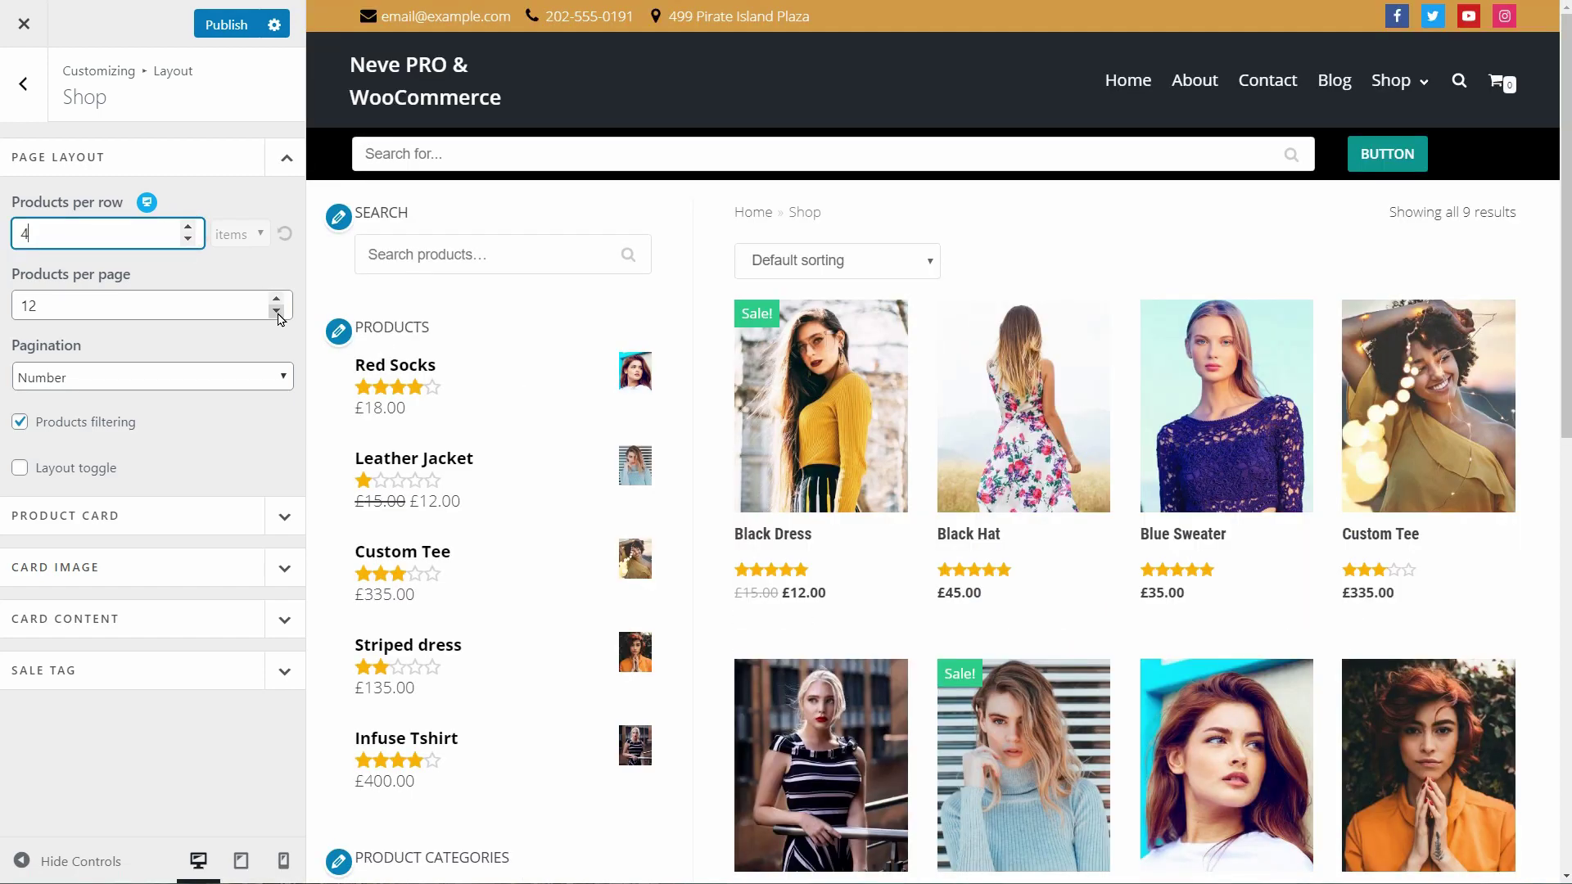
click(278, 314)
click(277, 313)
click(278, 313)
click(277, 313)
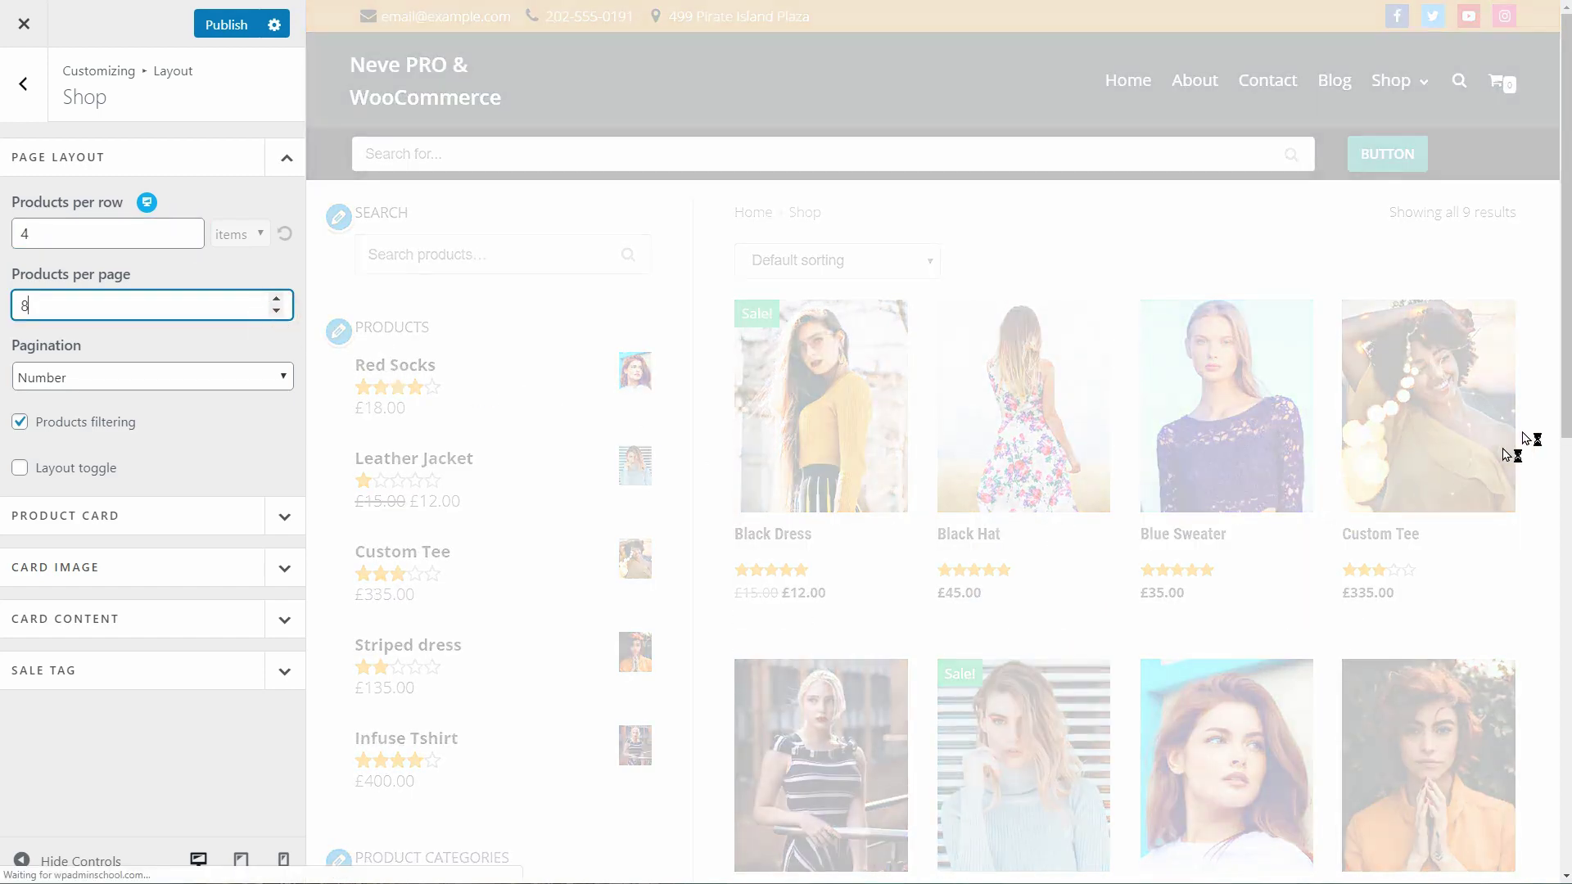
scroll(1510, 454, down, 5)
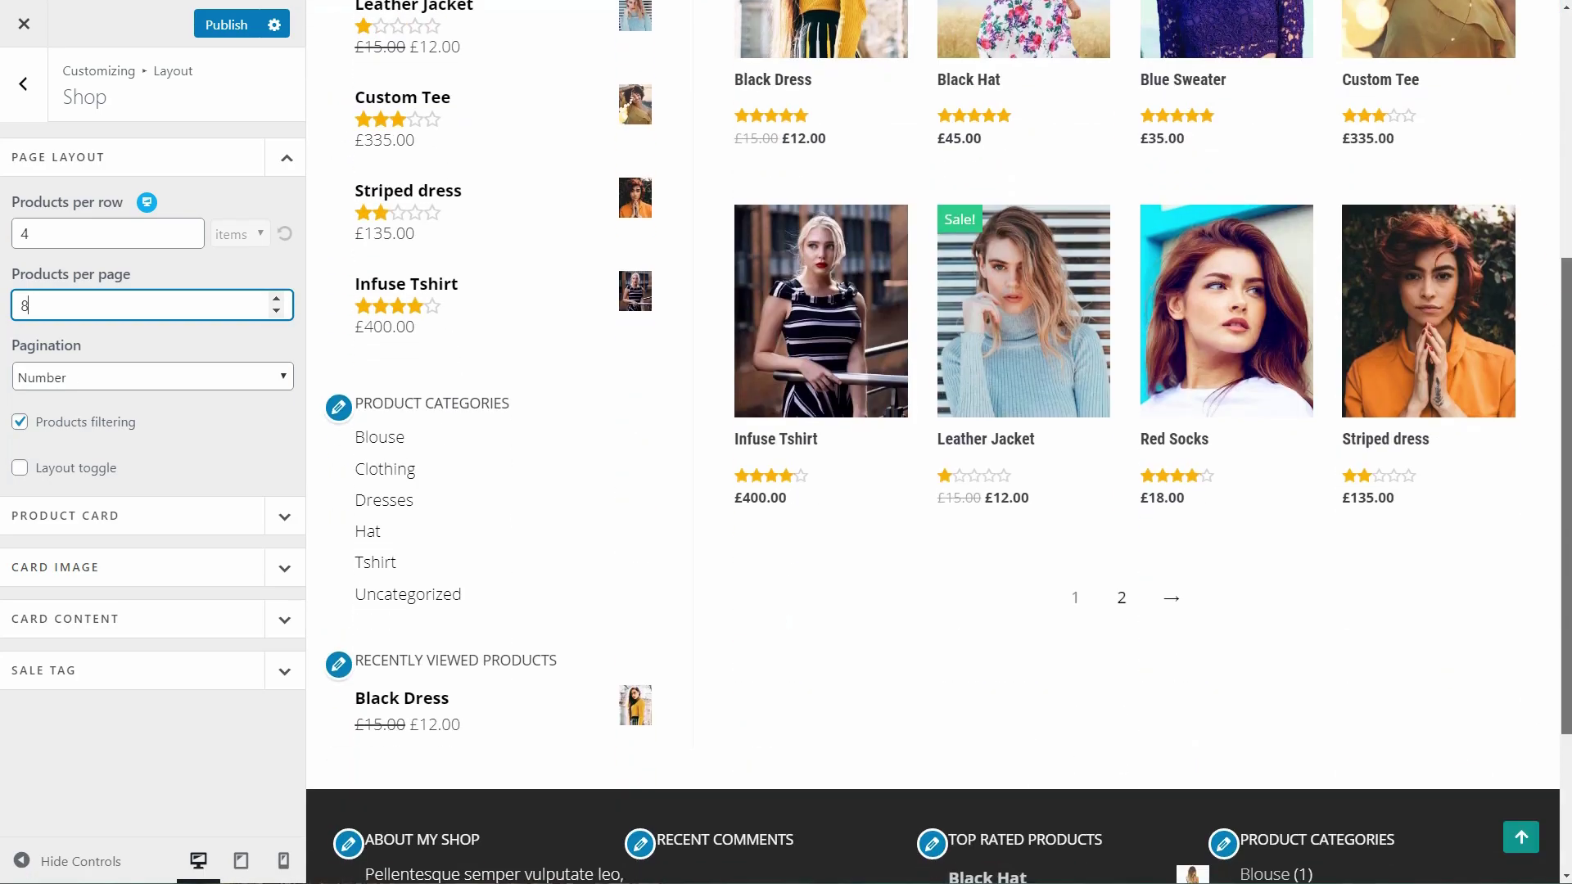
scroll(1171, 594, up, 4)
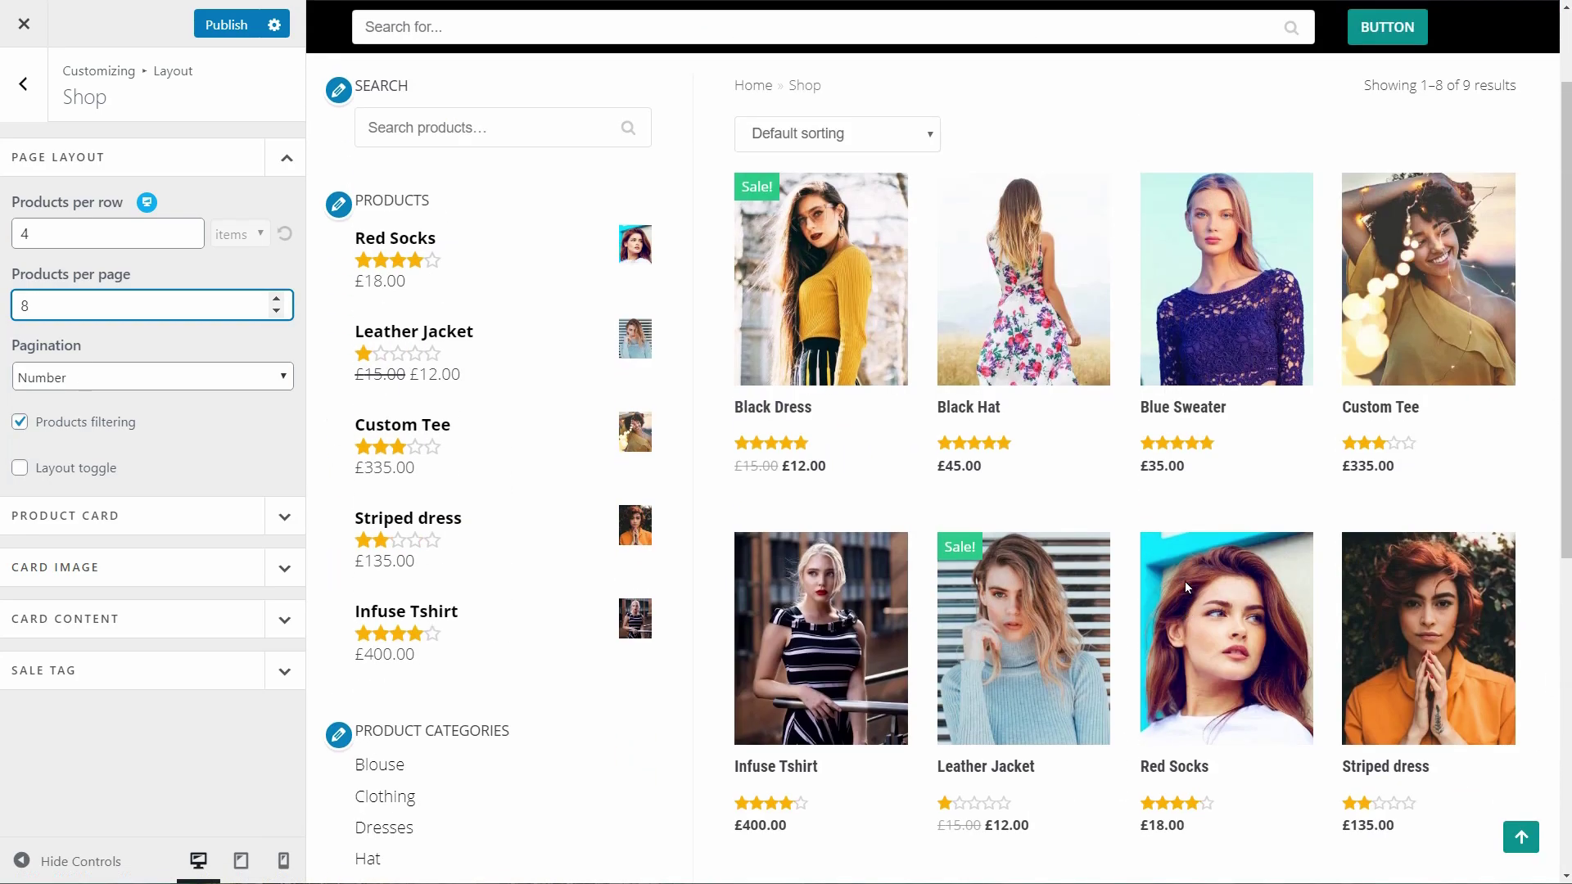
scroll(1186, 587, down, 1)
Step: Change the shop's pagination to Infinite Scroll and check the product list in the preview
click(265, 386)
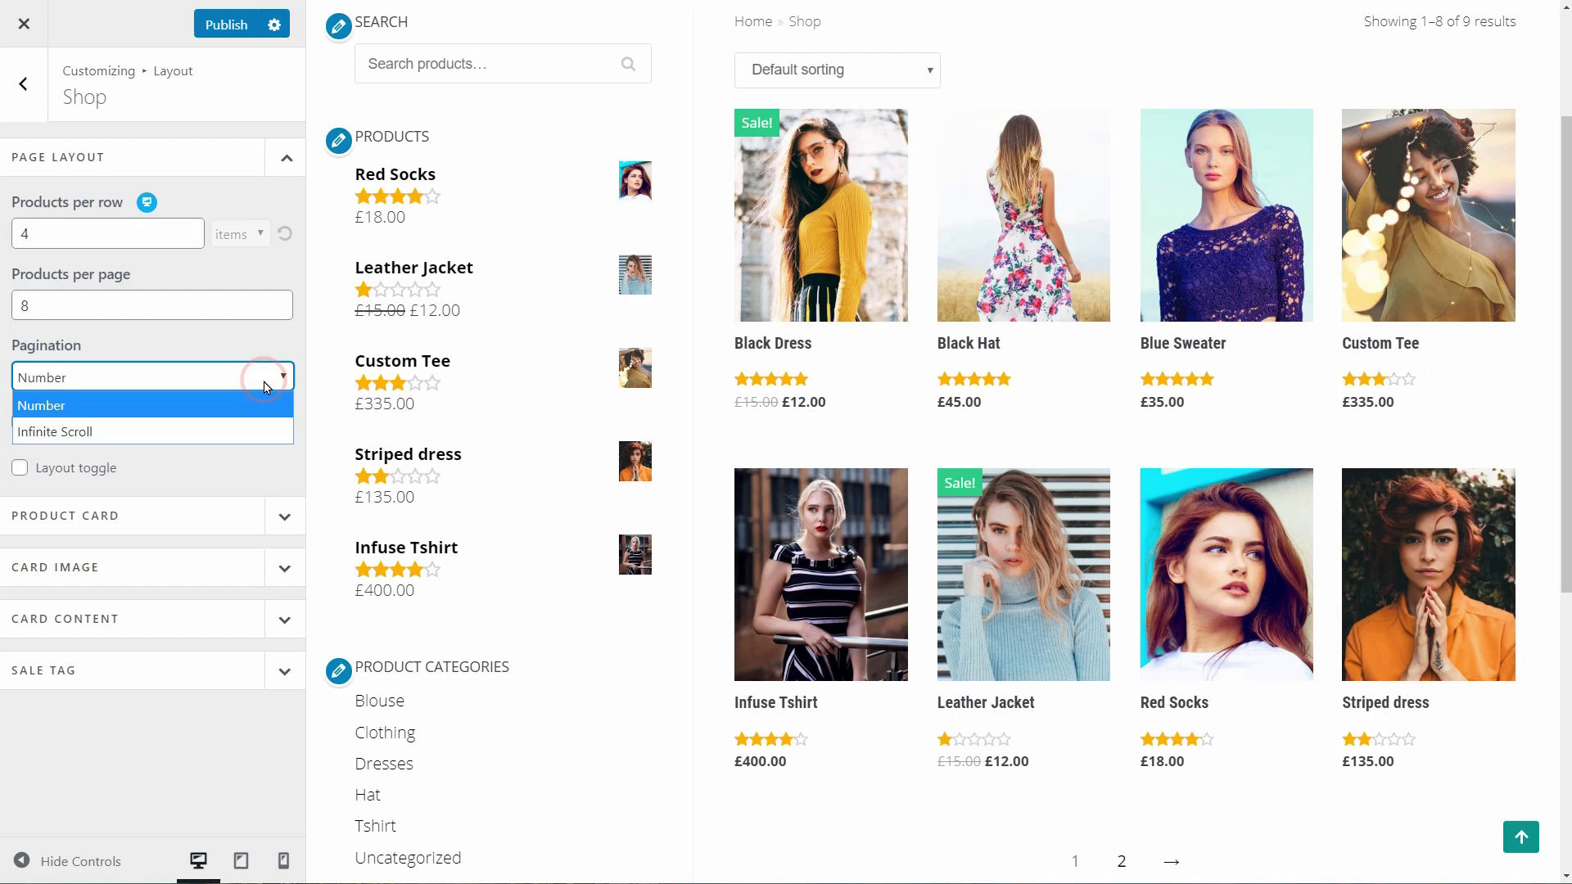
click(236, 432)
scroll(1143, 737, down, 2)
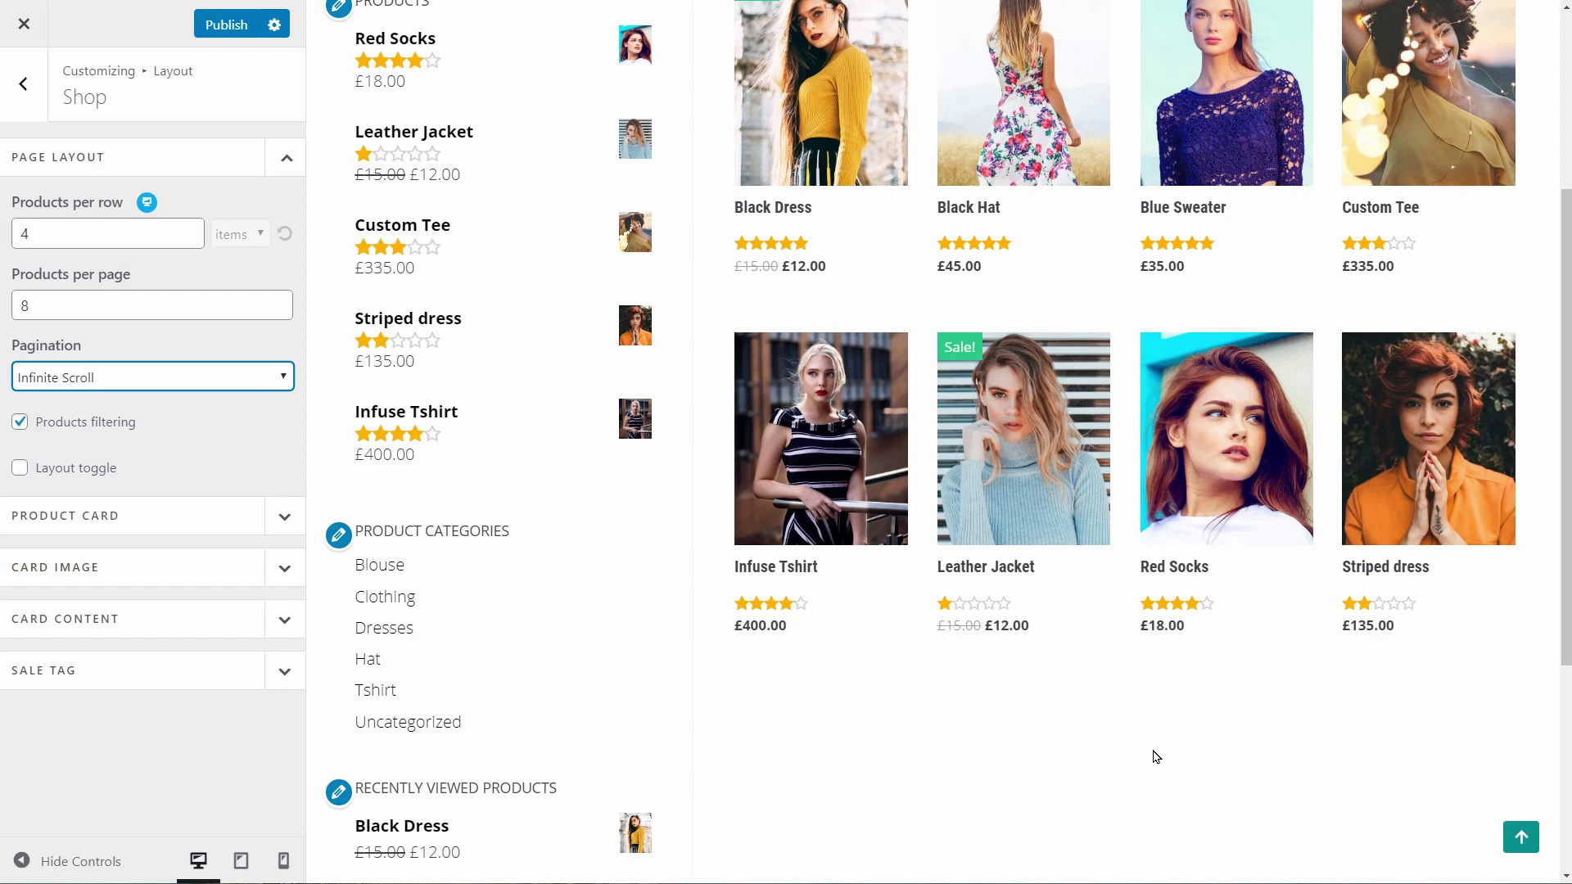
scroll(1156, 757, up, 2)
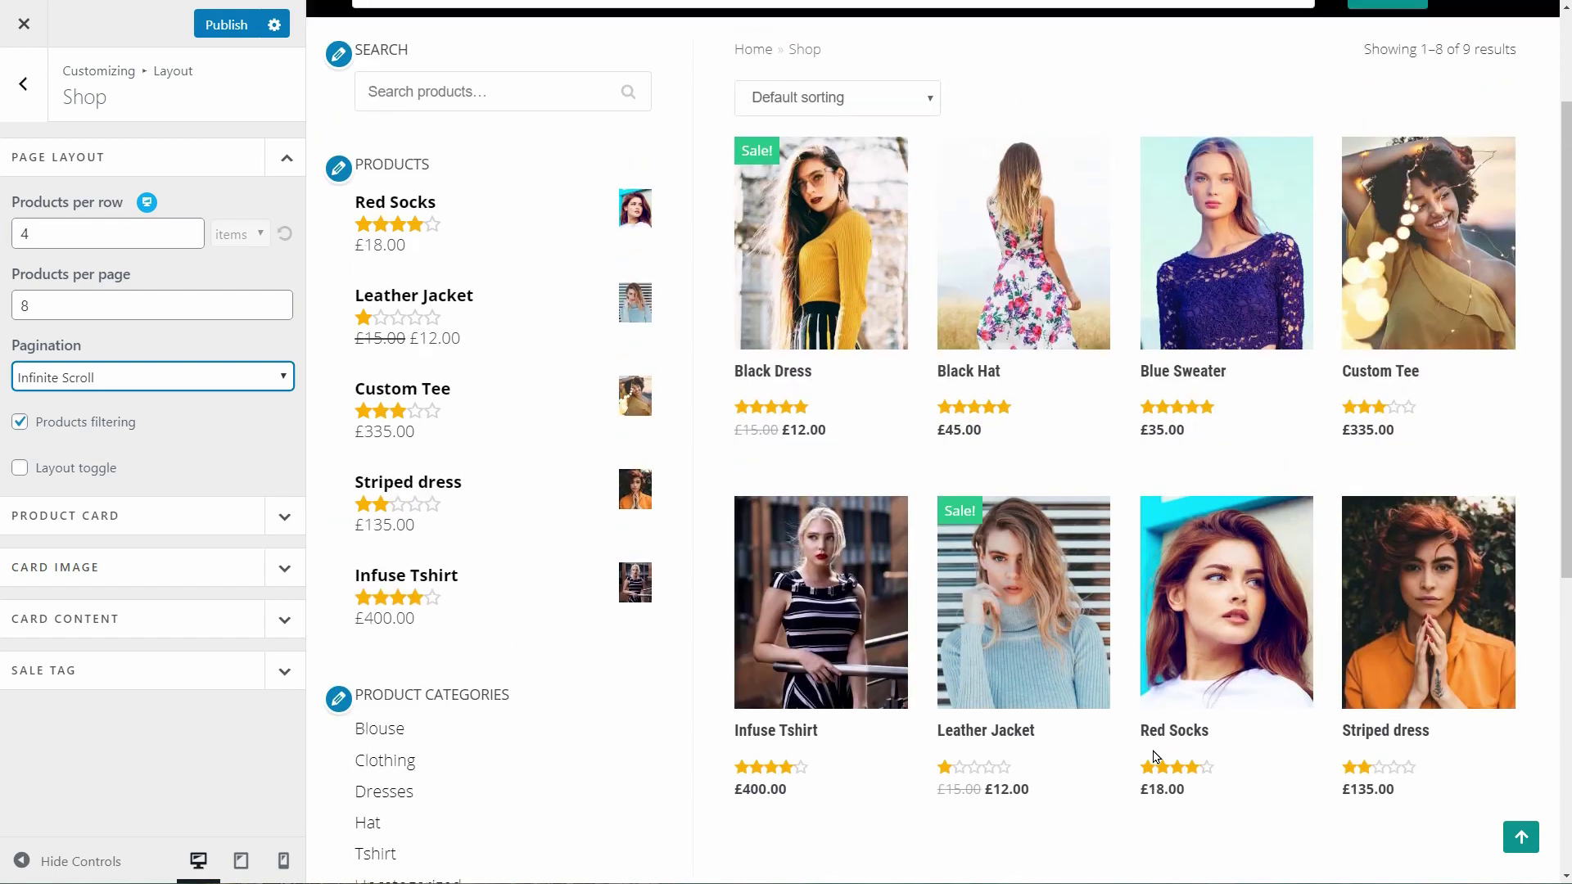
scroll(1153, 755, up, 2)
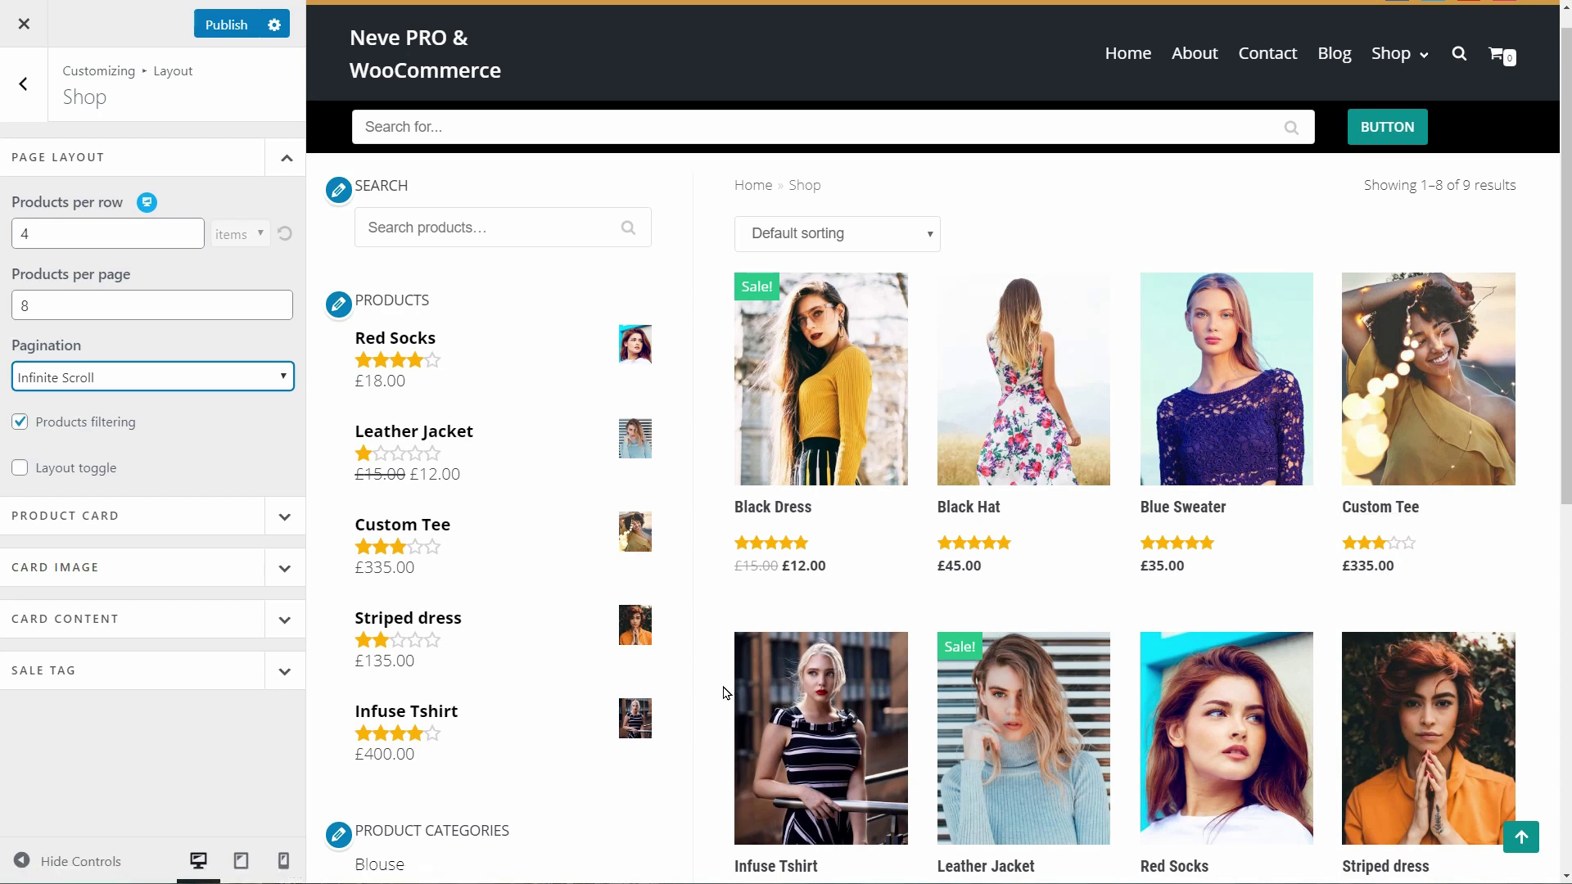
Step: Review the shop's product sorting choices and turn off Products filtering
click(904, 241)
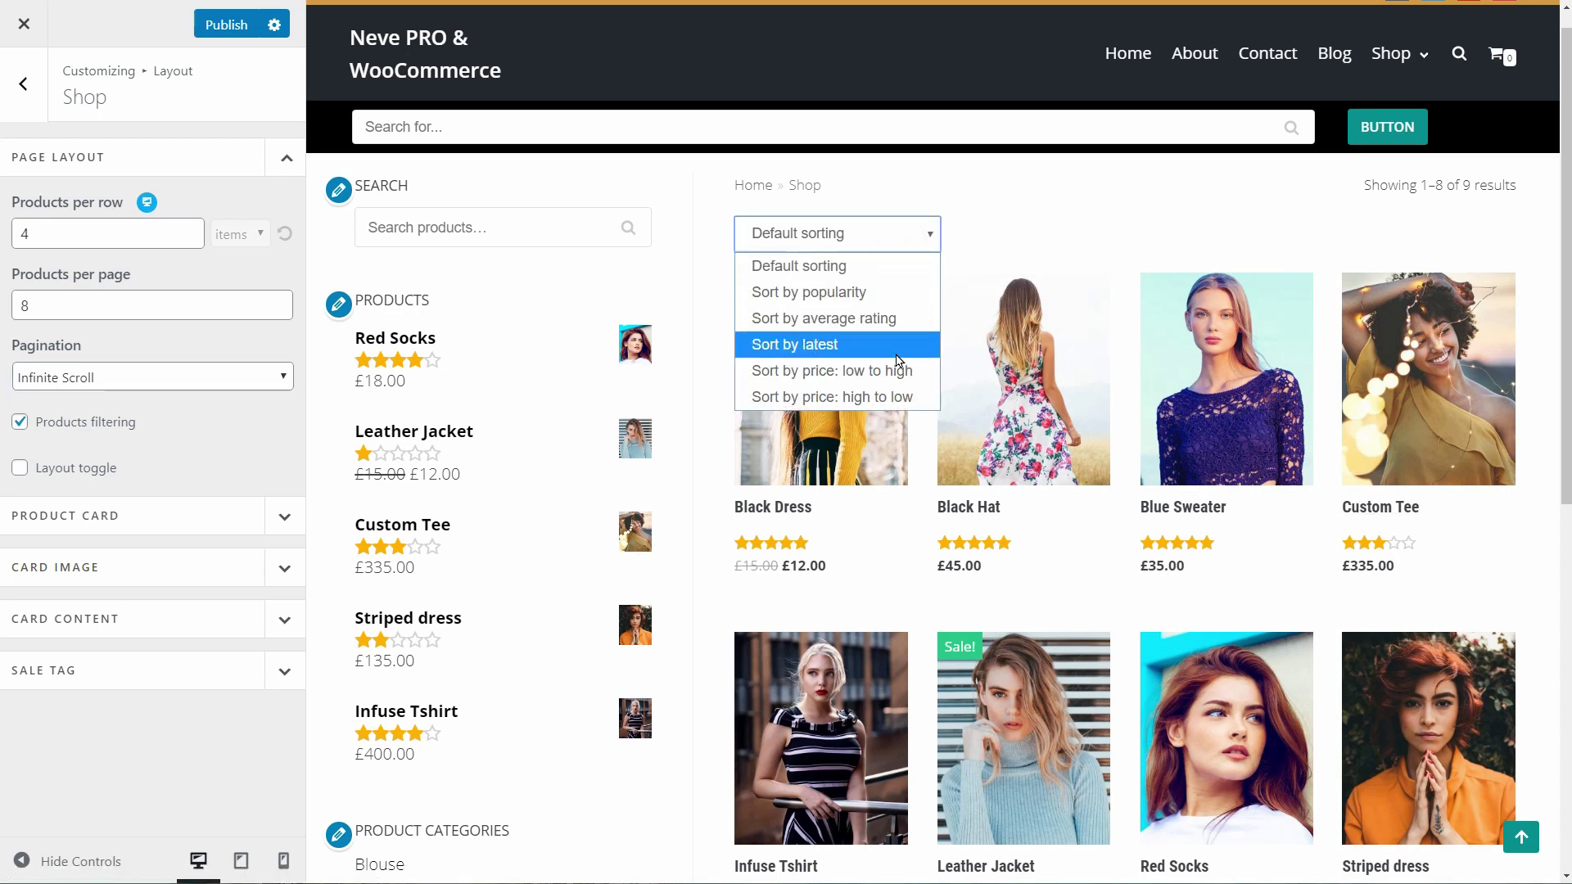
click(925, 232)
click(19, 423)
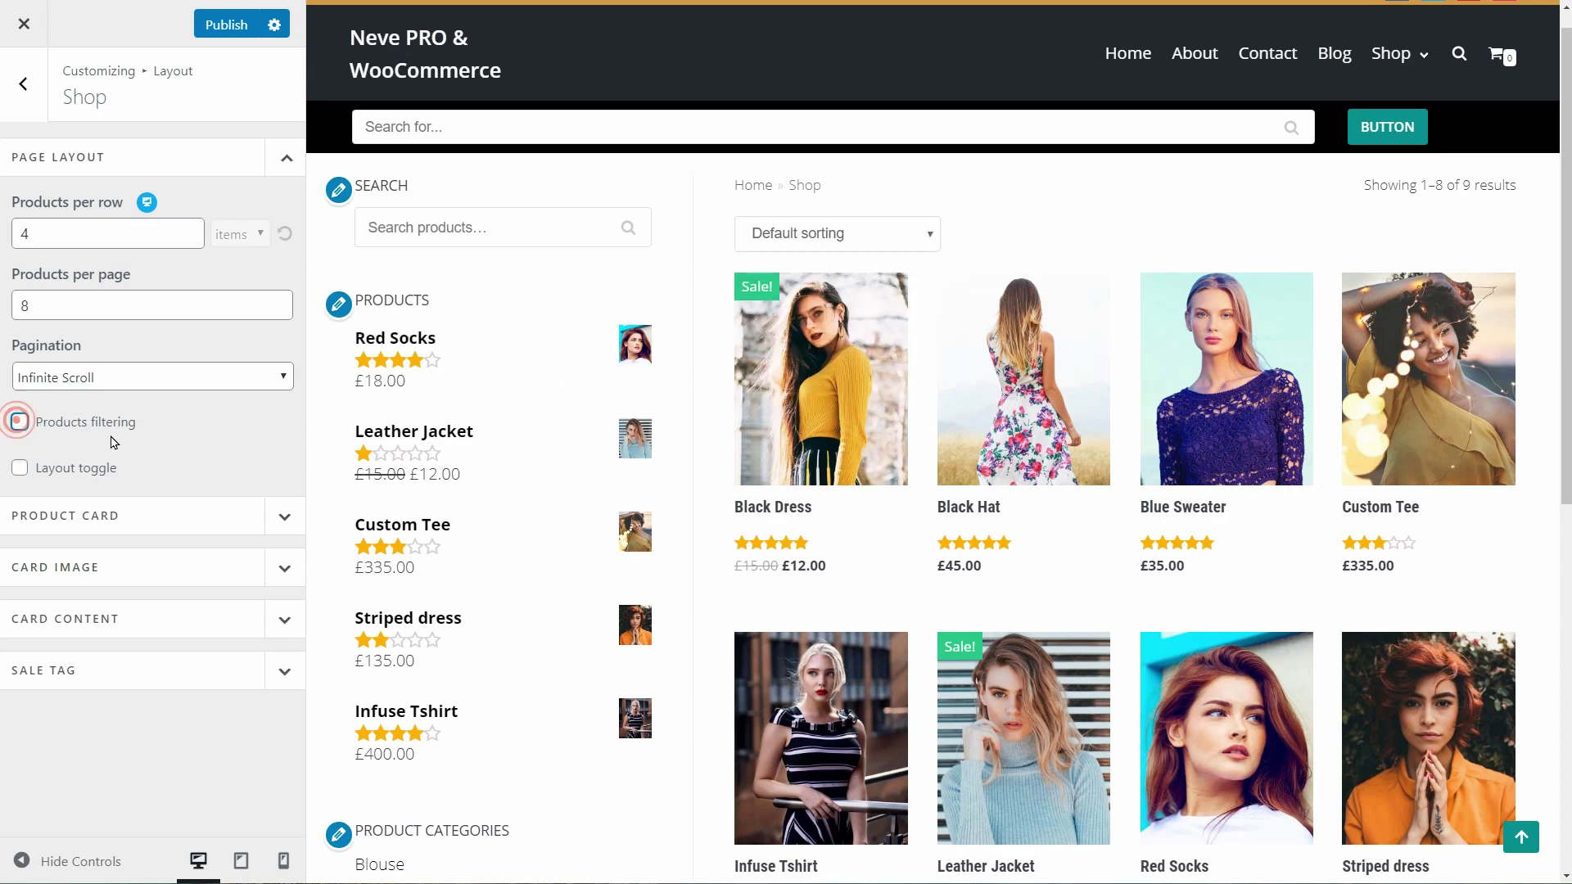
Step: Enable the shop's Layout toggle and try the list view before returning the products to grid view
click(19, 467)
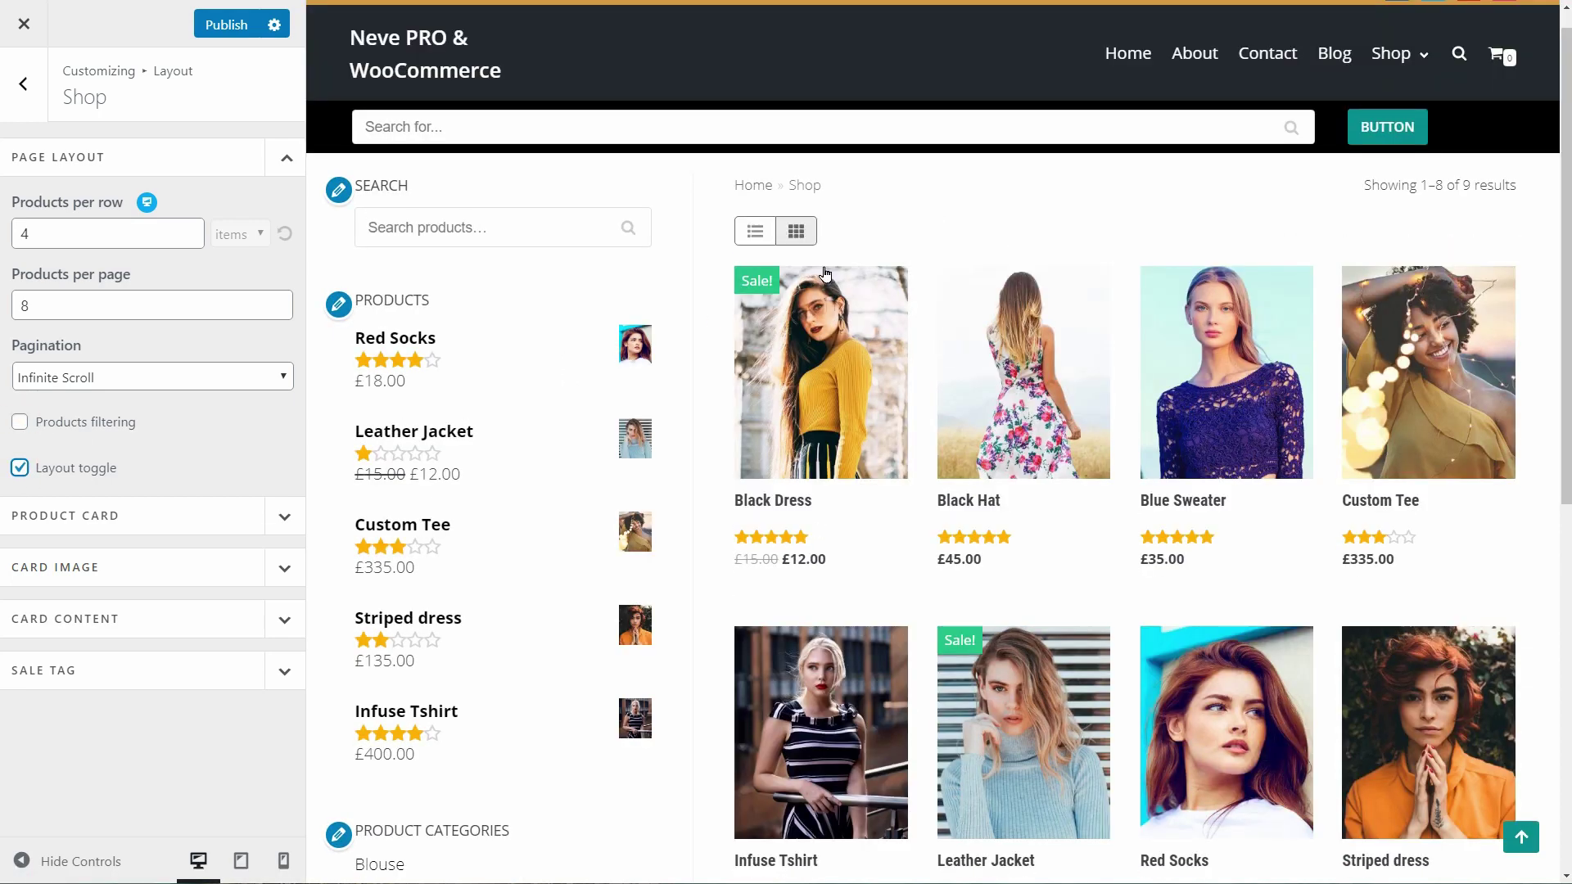
click(755, 233)
scroll(1556, 145, down, 15)
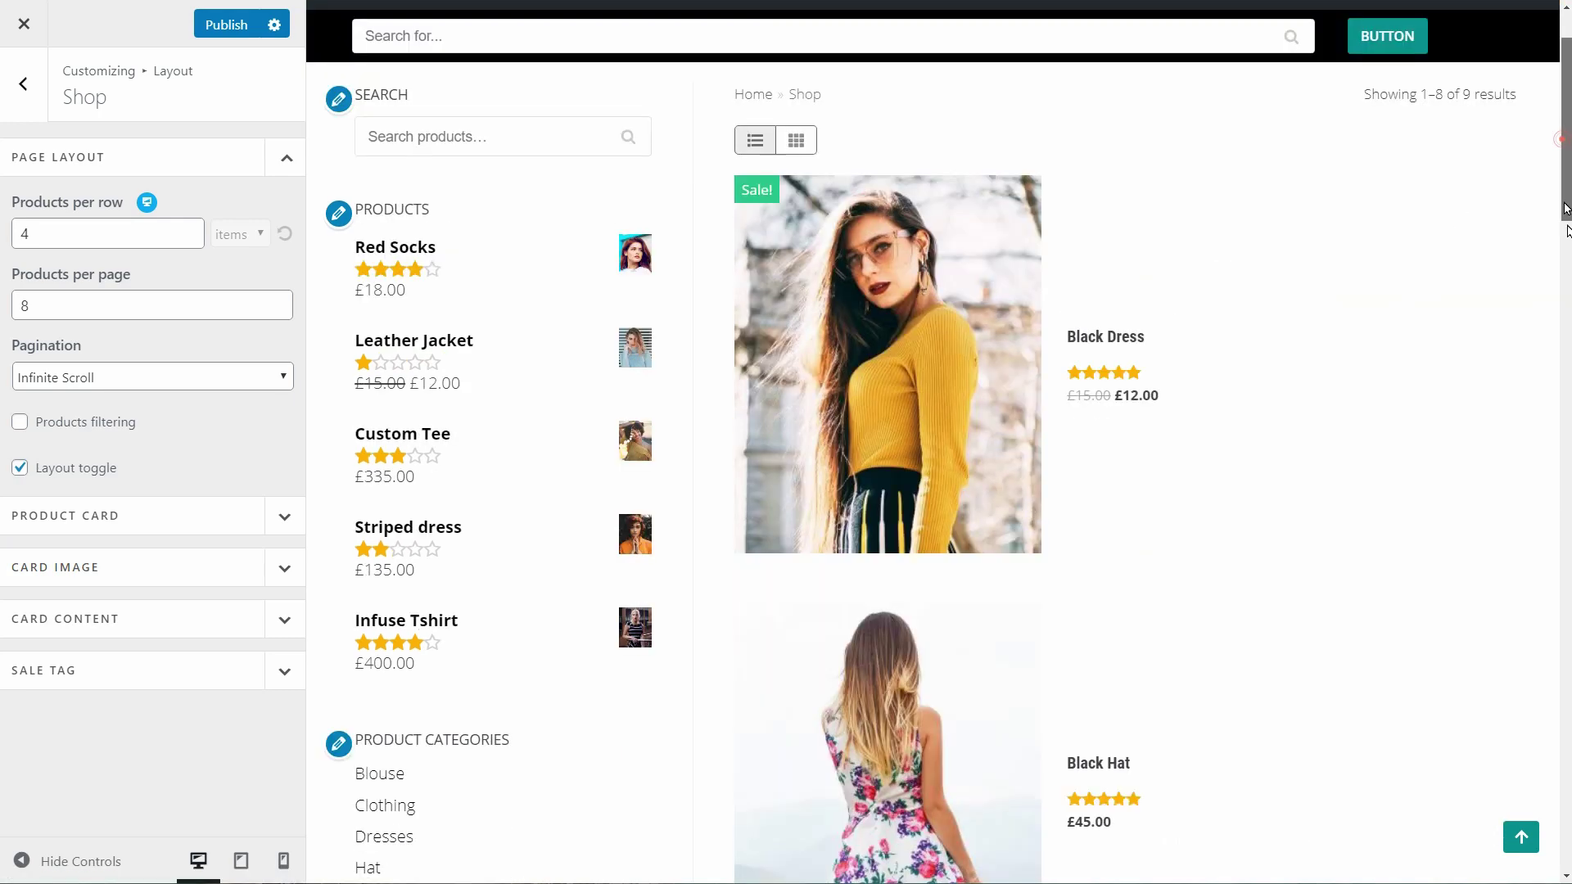
scroll(1555, 145, up, 20)
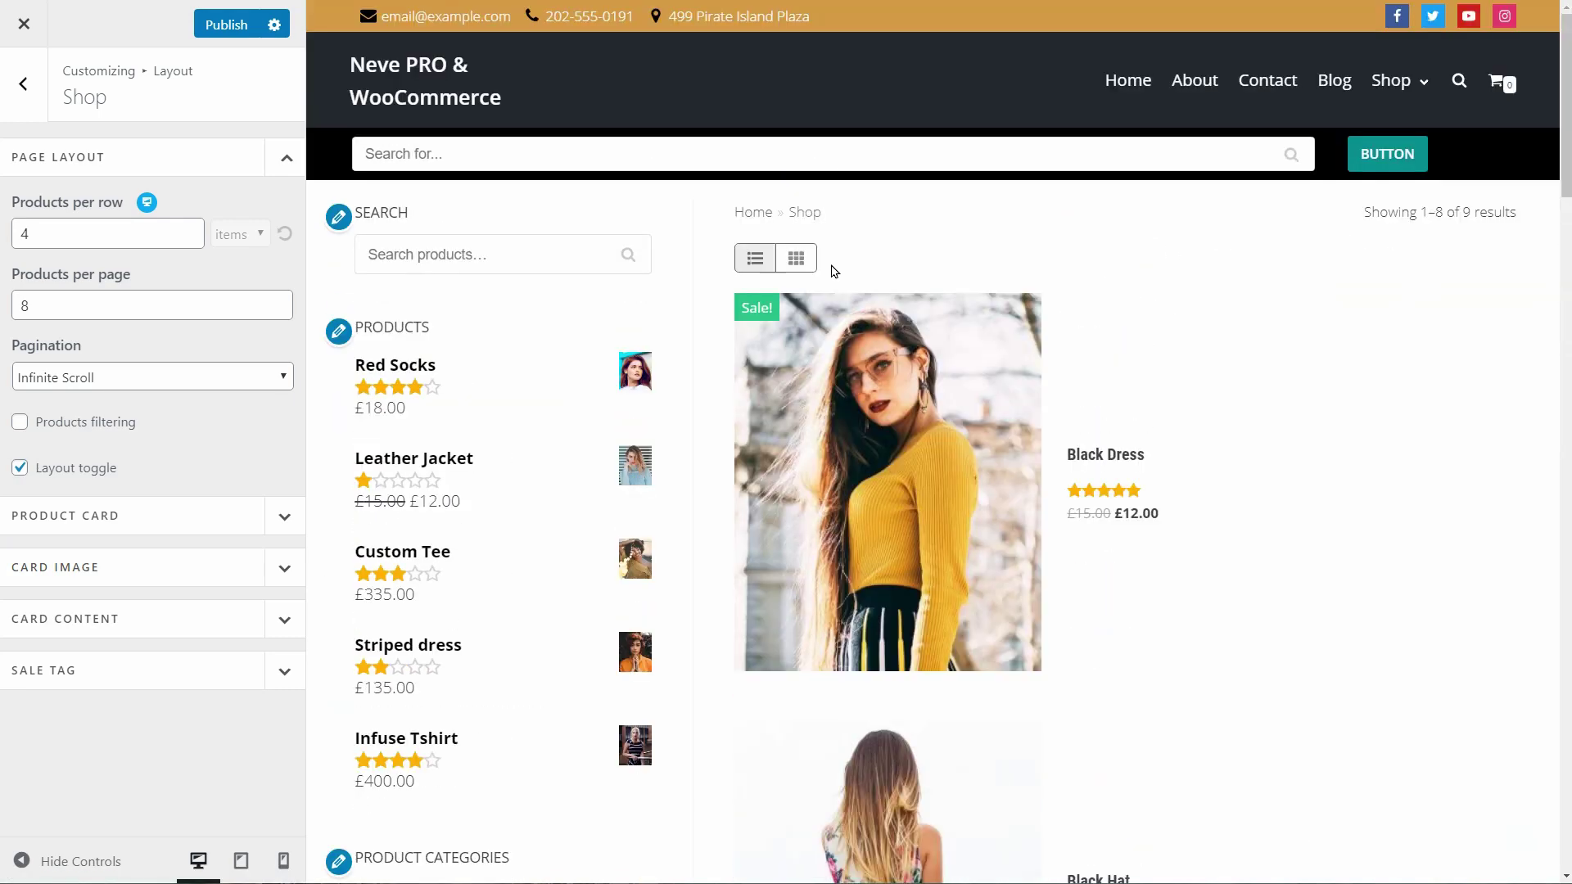
click(792, 261)
scroll(1384, 582, down, 3)
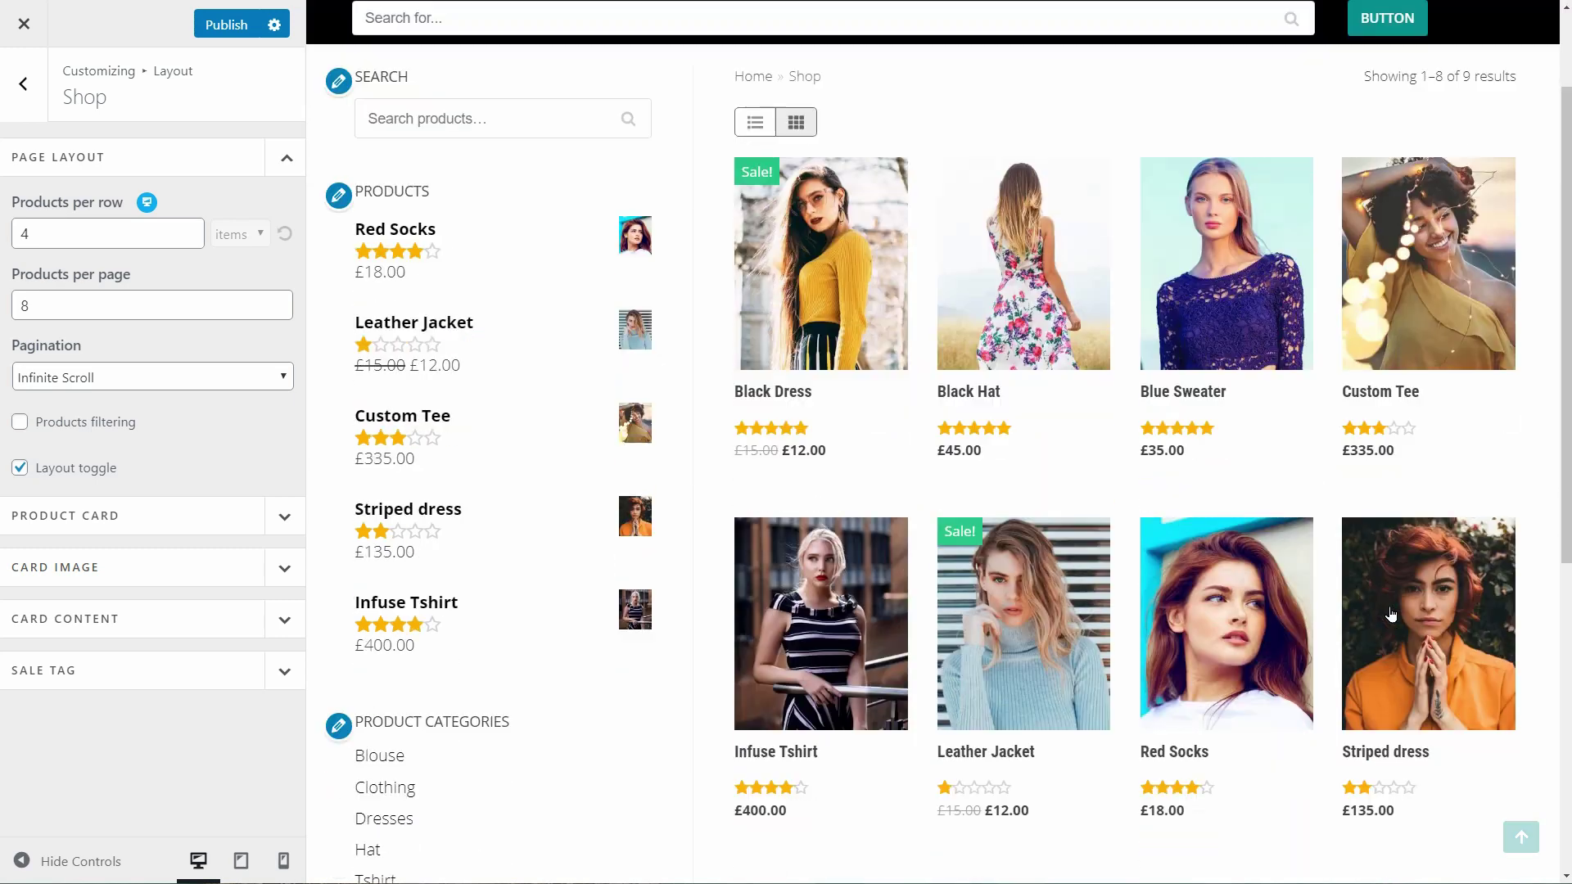
Step: In the Product Card settings, place the Add to Cart button below the product details
click(286, 157)
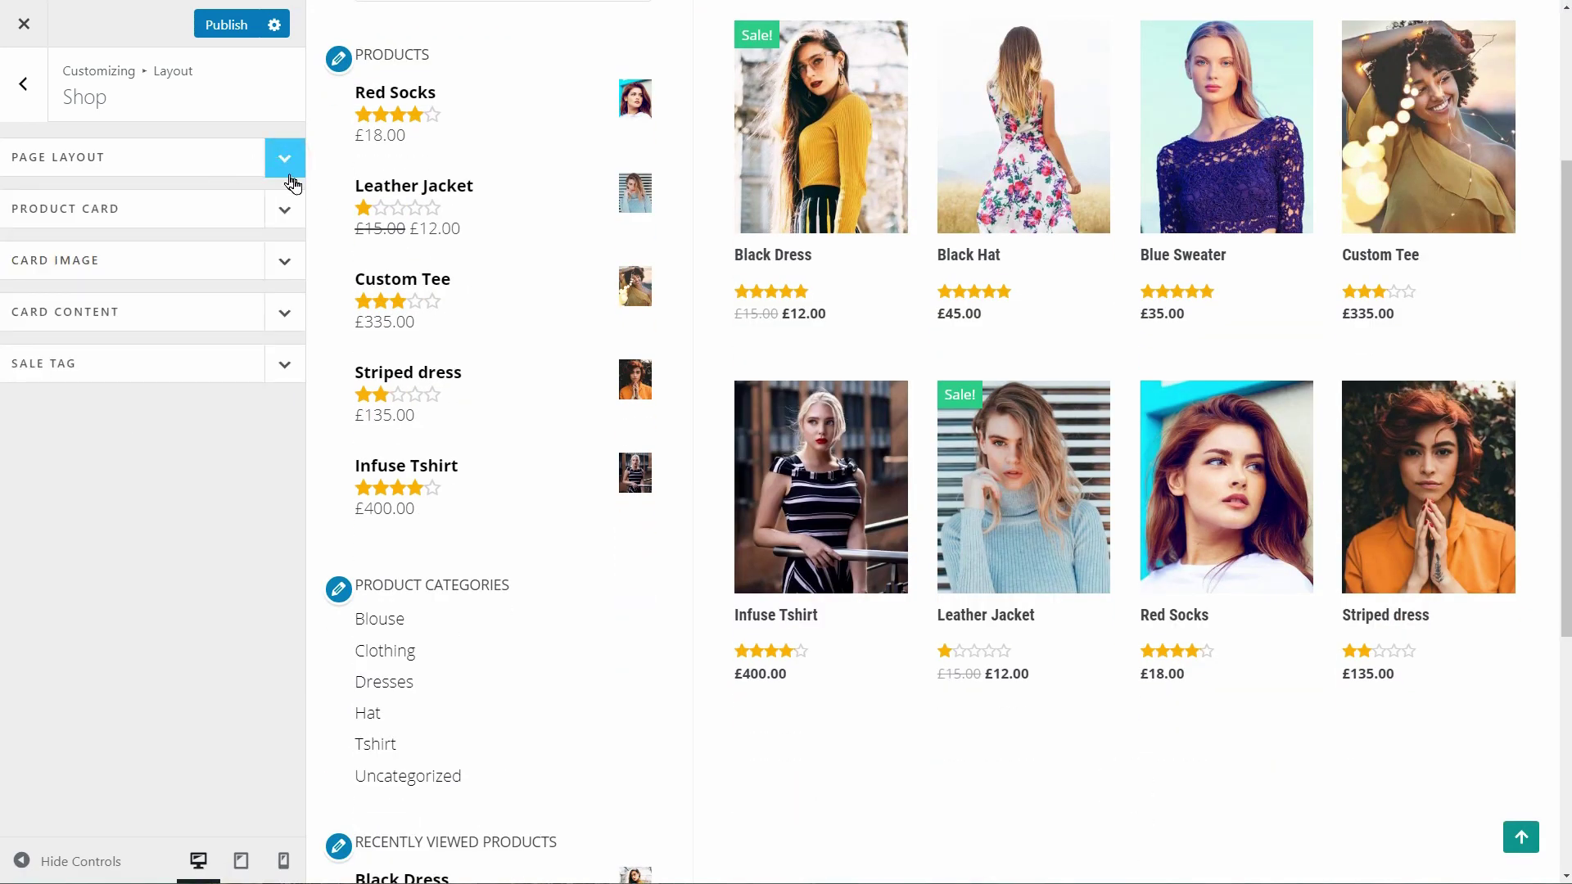
click(285, 210)
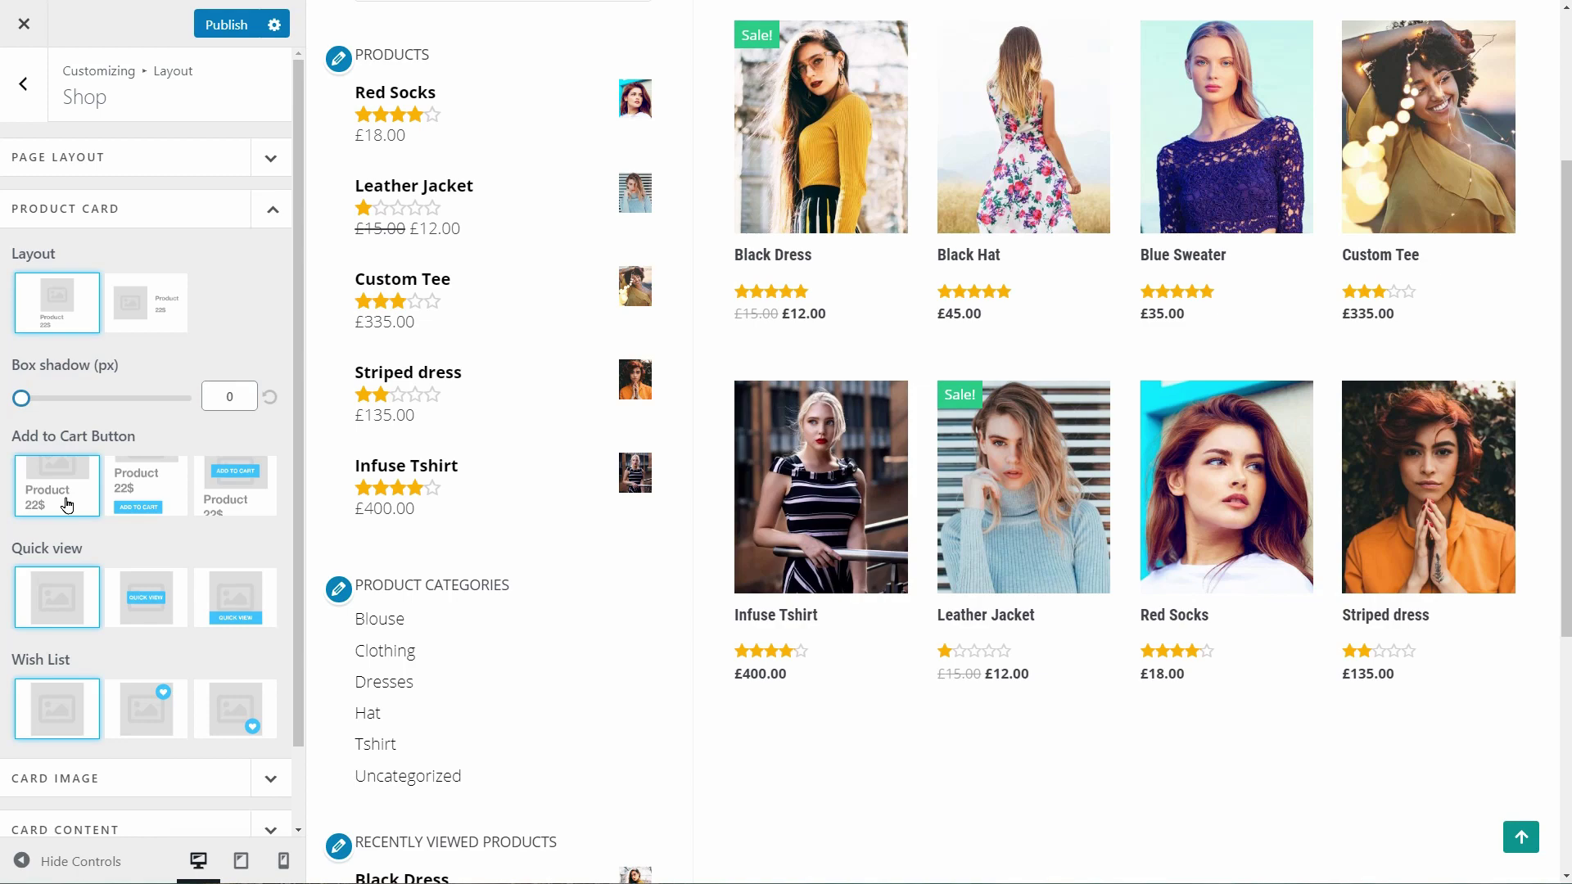
click(135, 497)
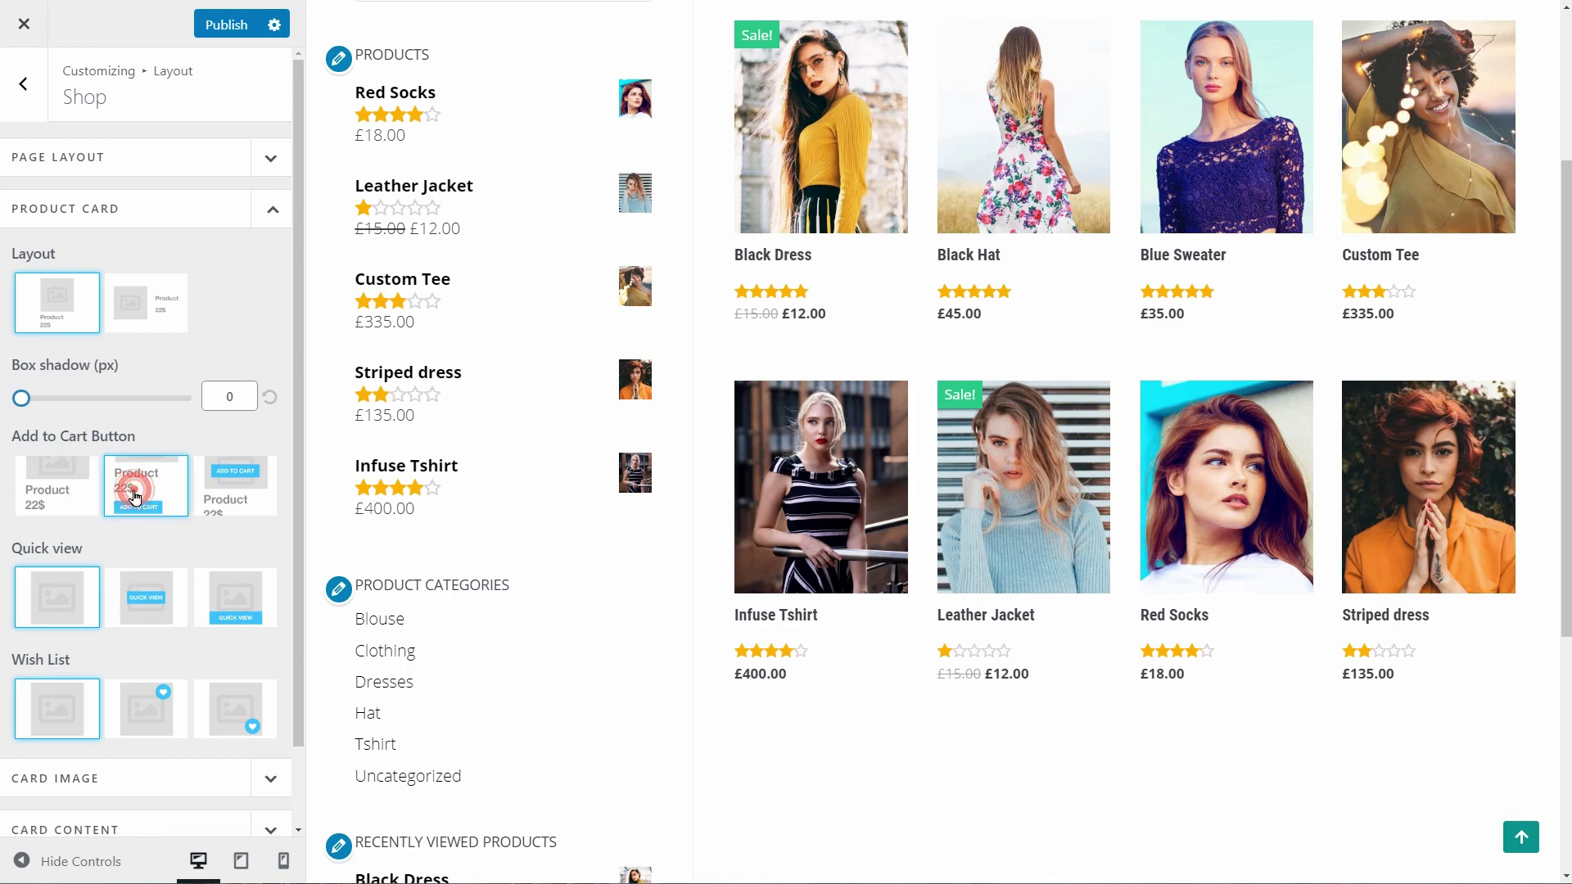
Step: Place the Quick view button in the centre of the product images and test it on the Black Dress
click(145, 622)
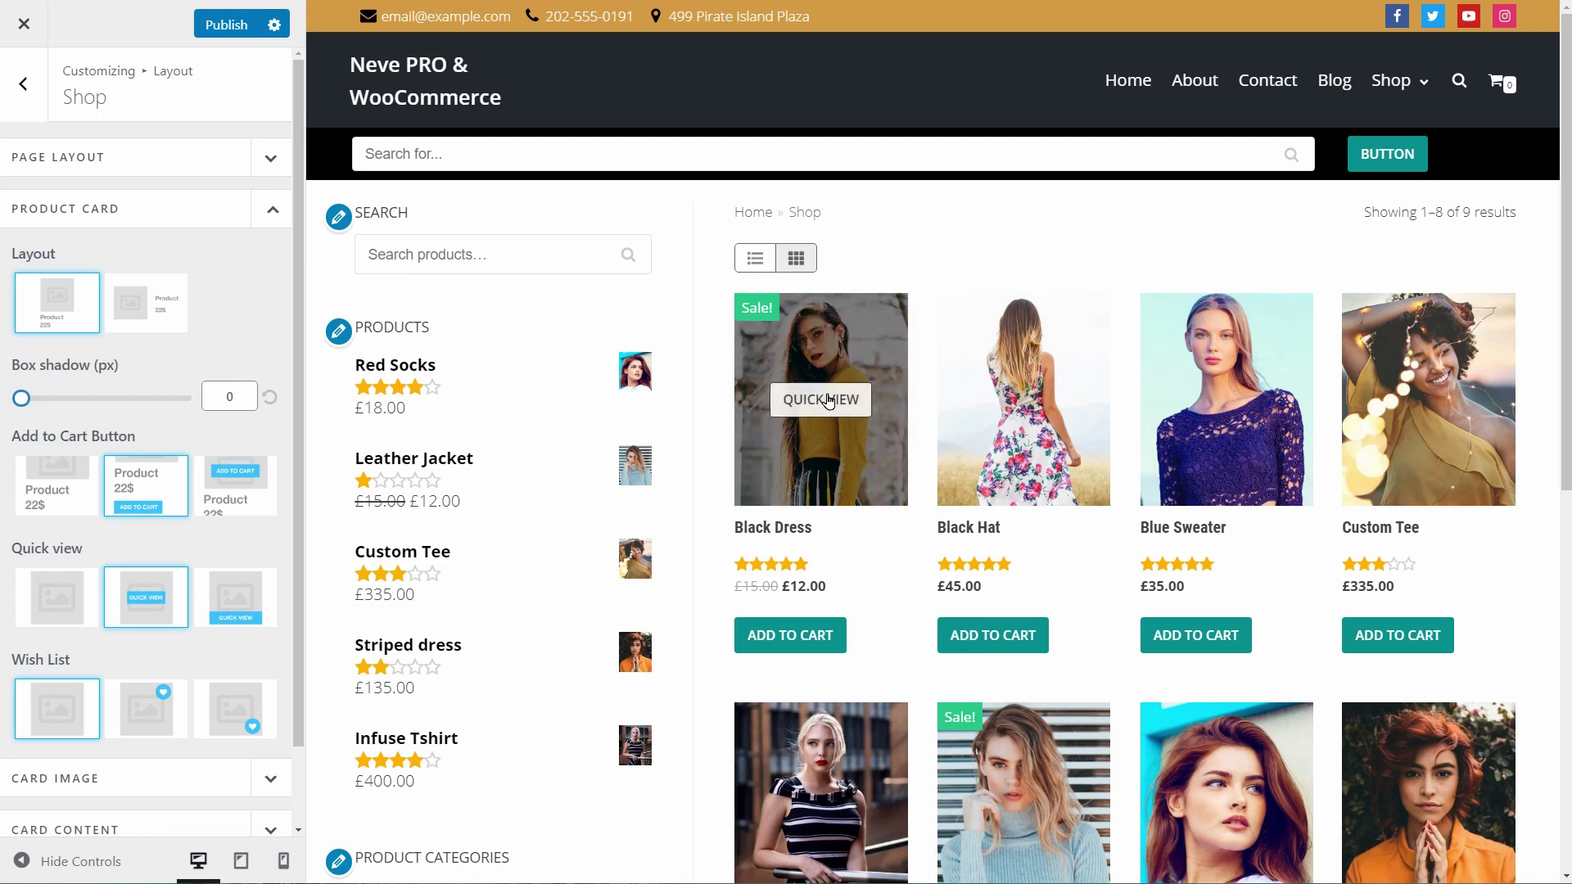
click(827, 396)
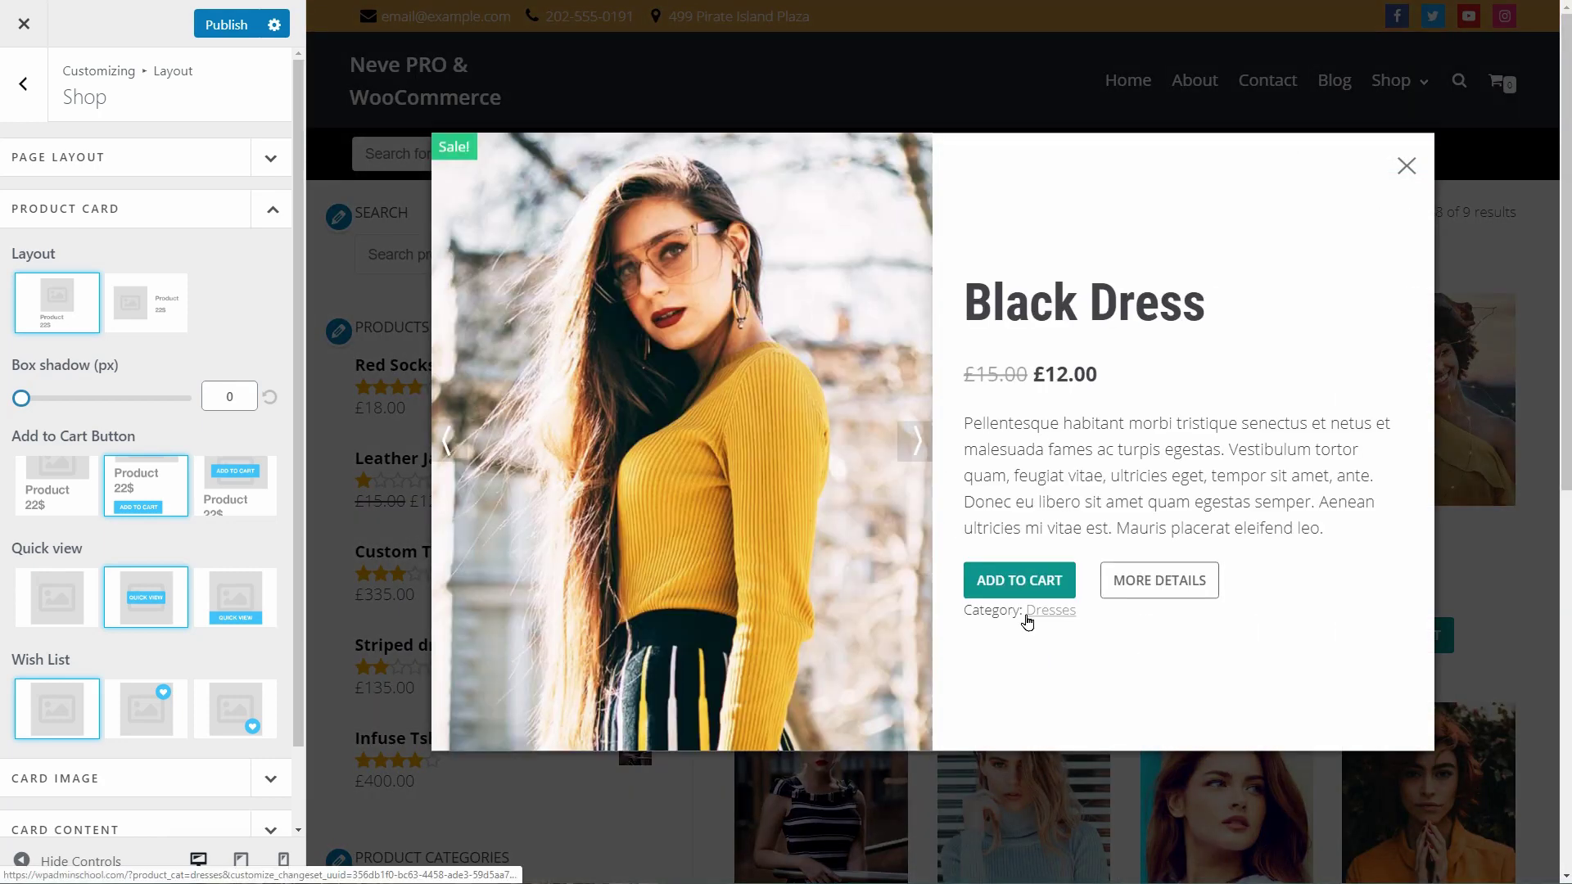
click(1408, 172)
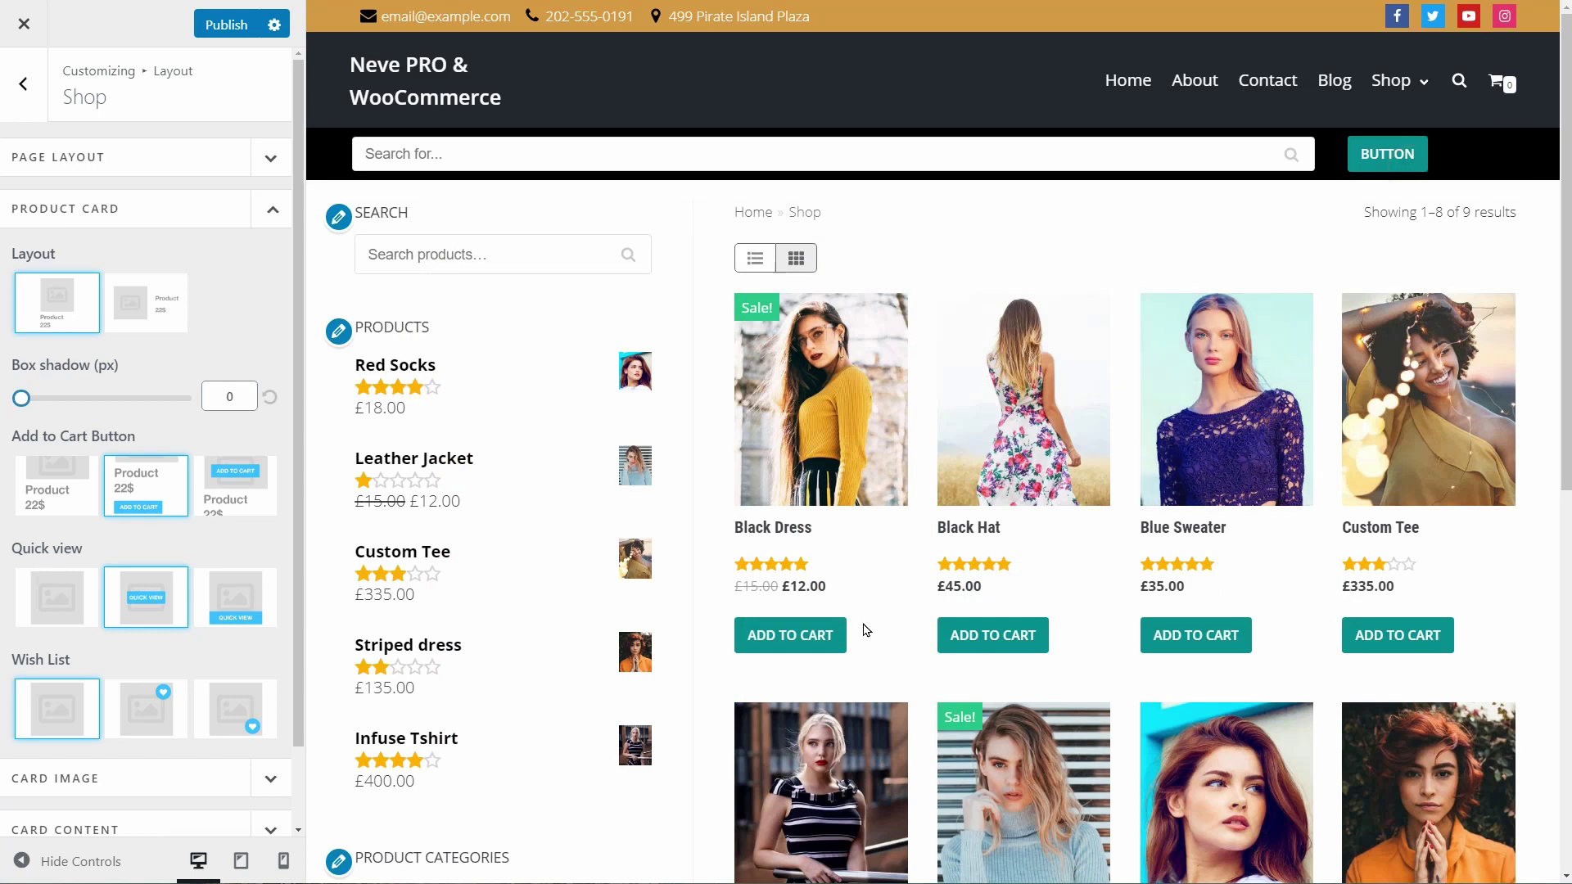
Step: Place the Wish List icon in the lower corner of the product images and add the Blue Sweater to the wish list
click(182, 724)
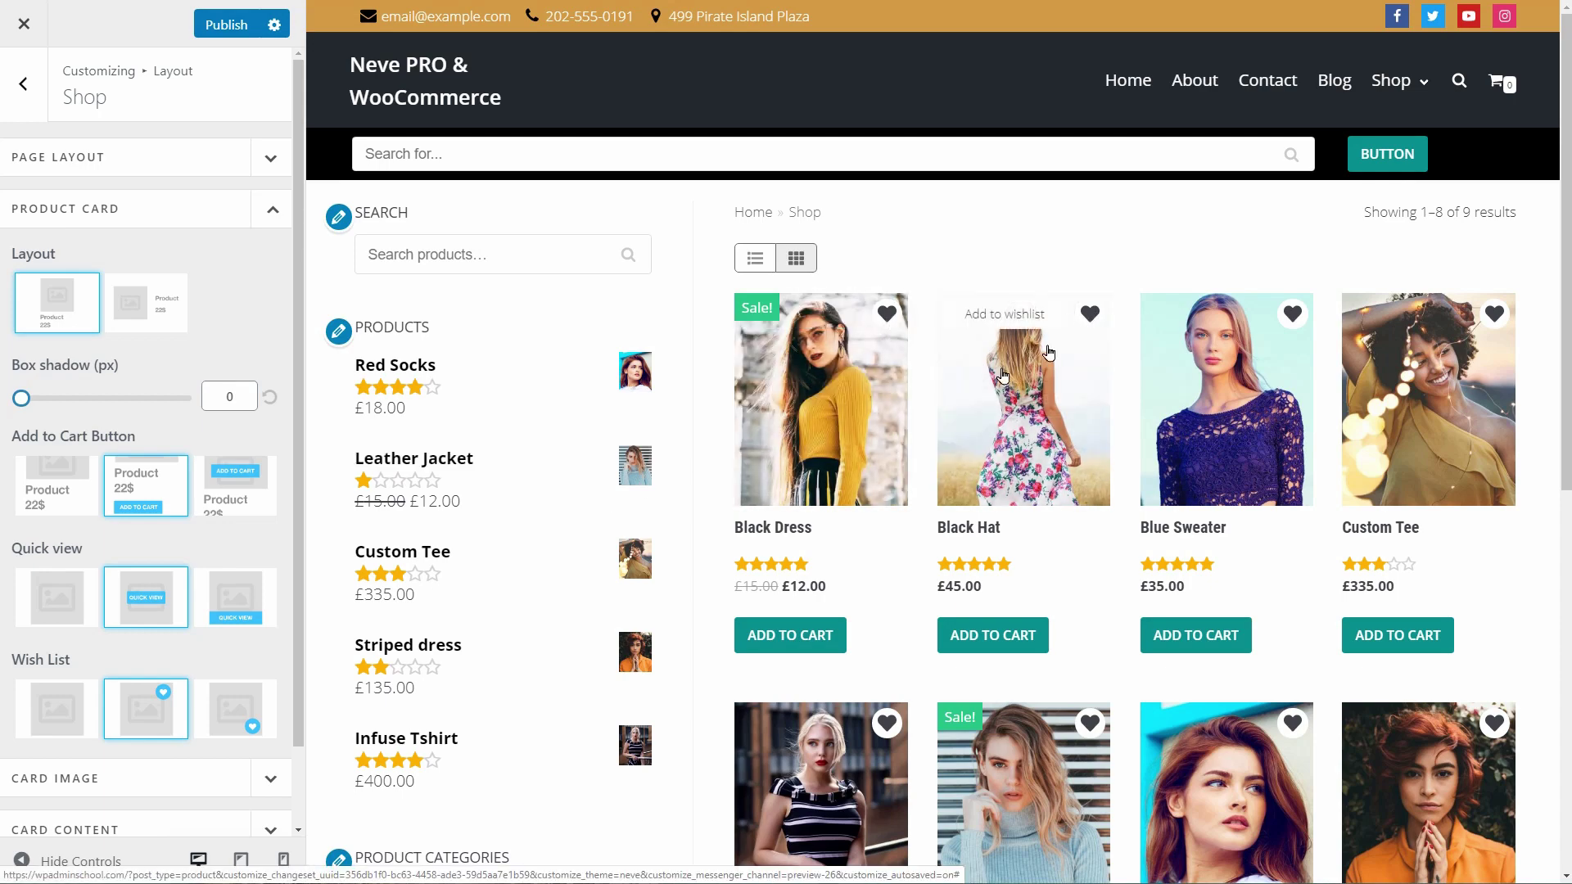
click(240, 700)
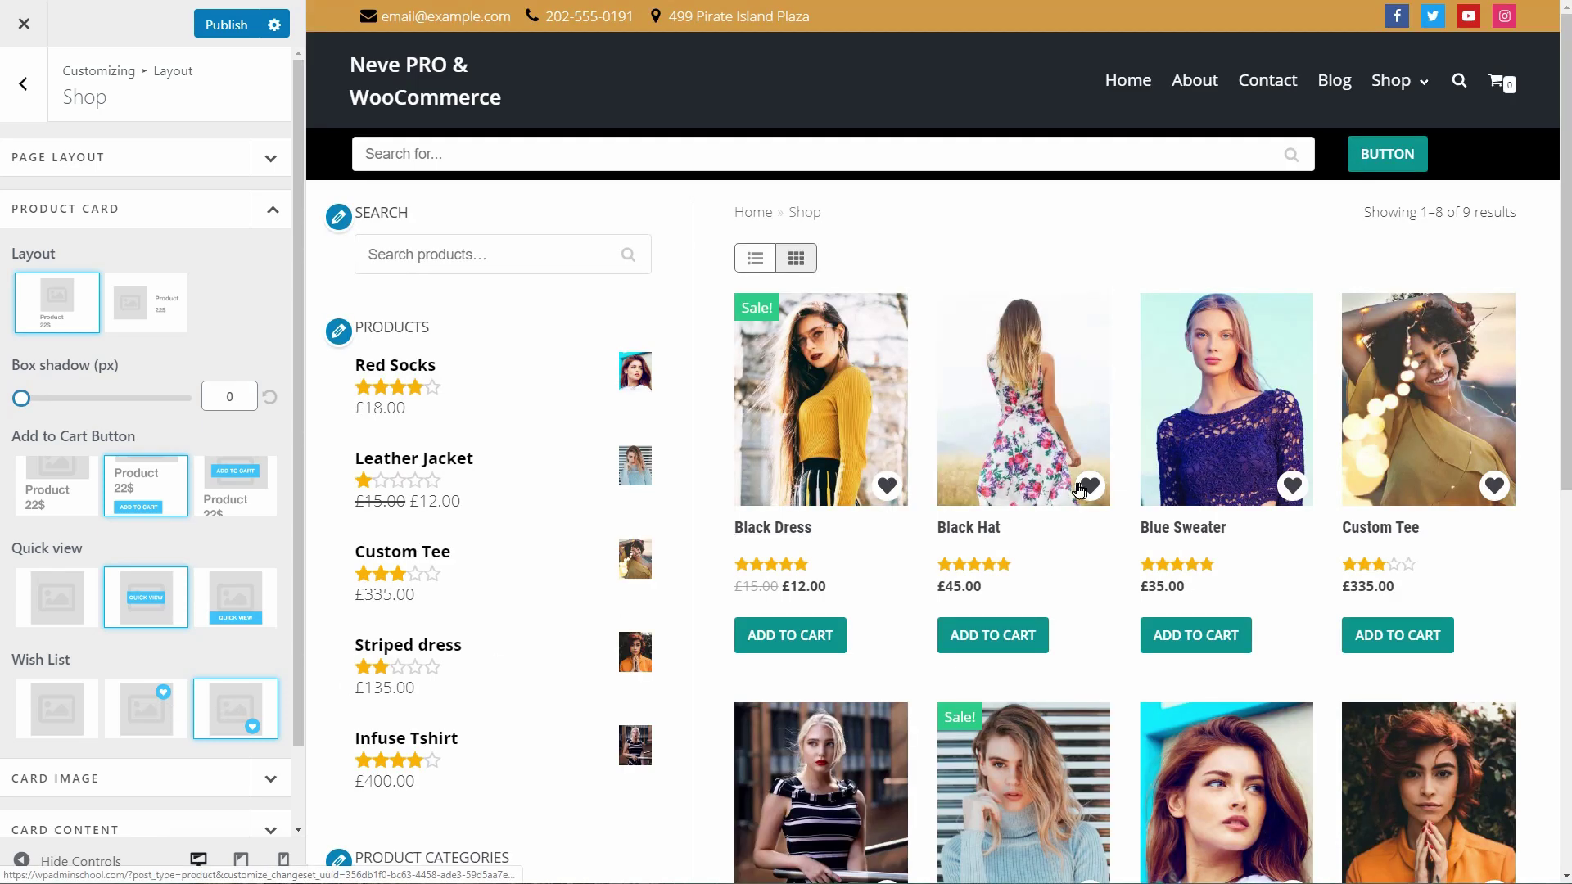
click(1294, 487)
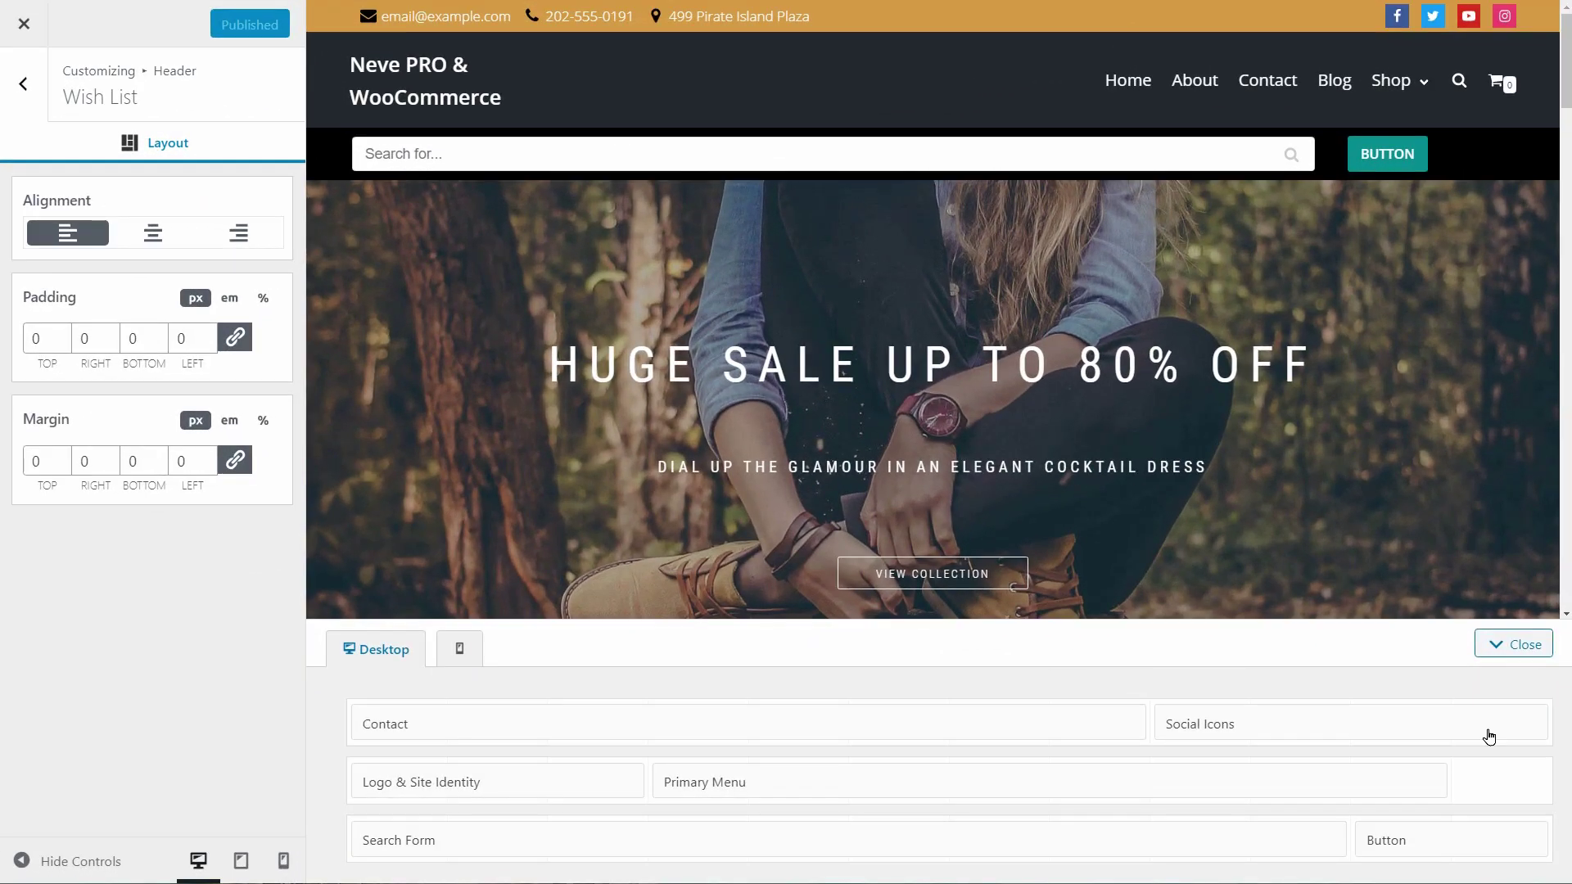
Step: Add the Wish List component to the header row that holds the Primary Menu
click(1502, 781)
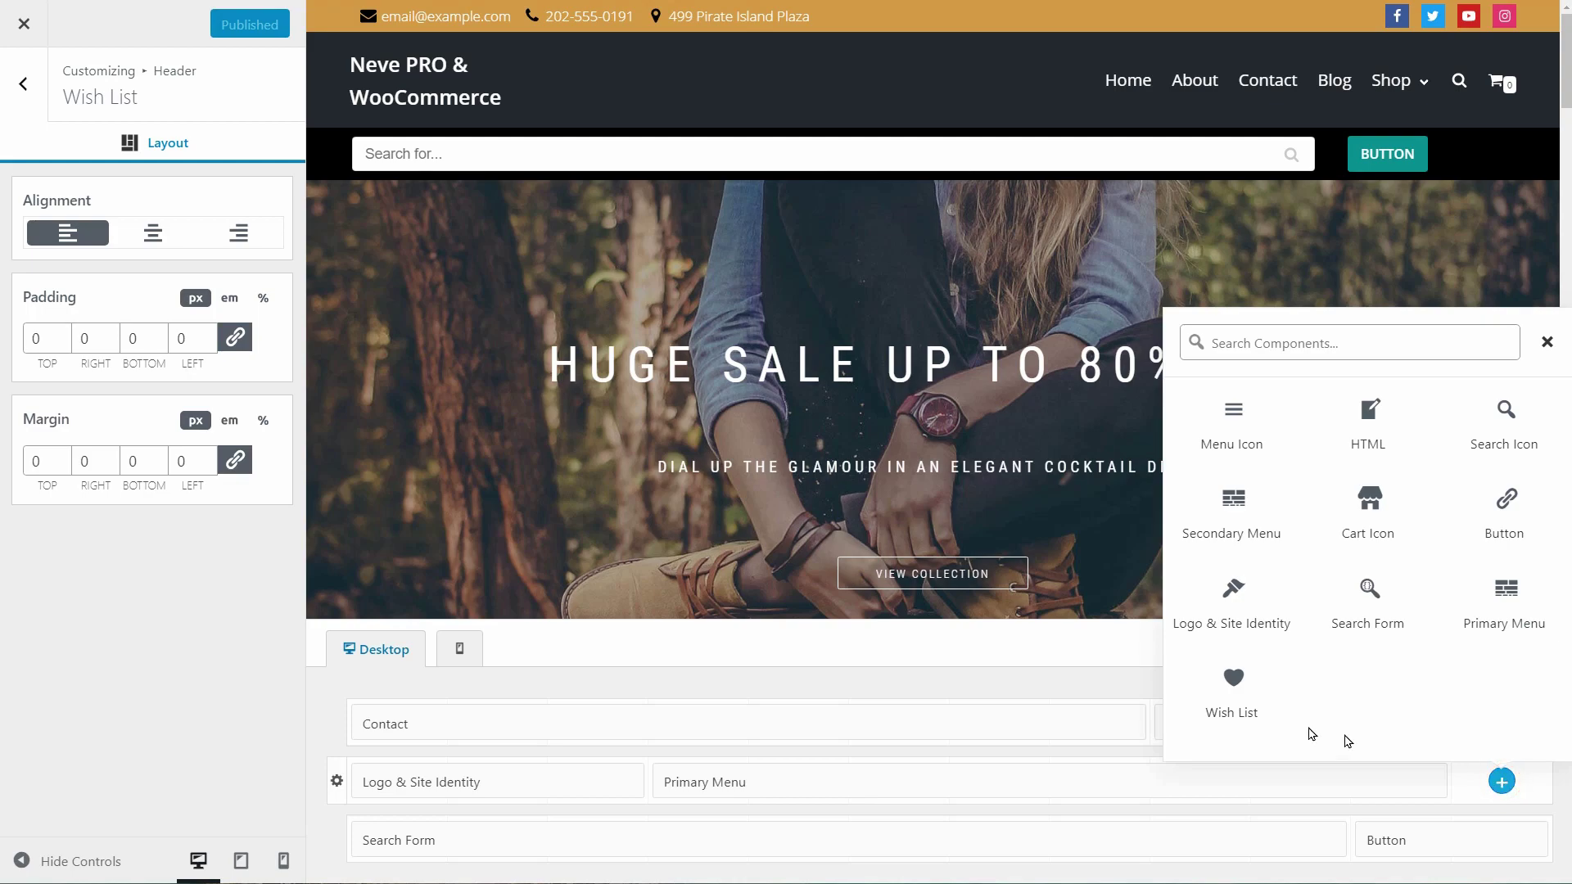
click(1230, 696)
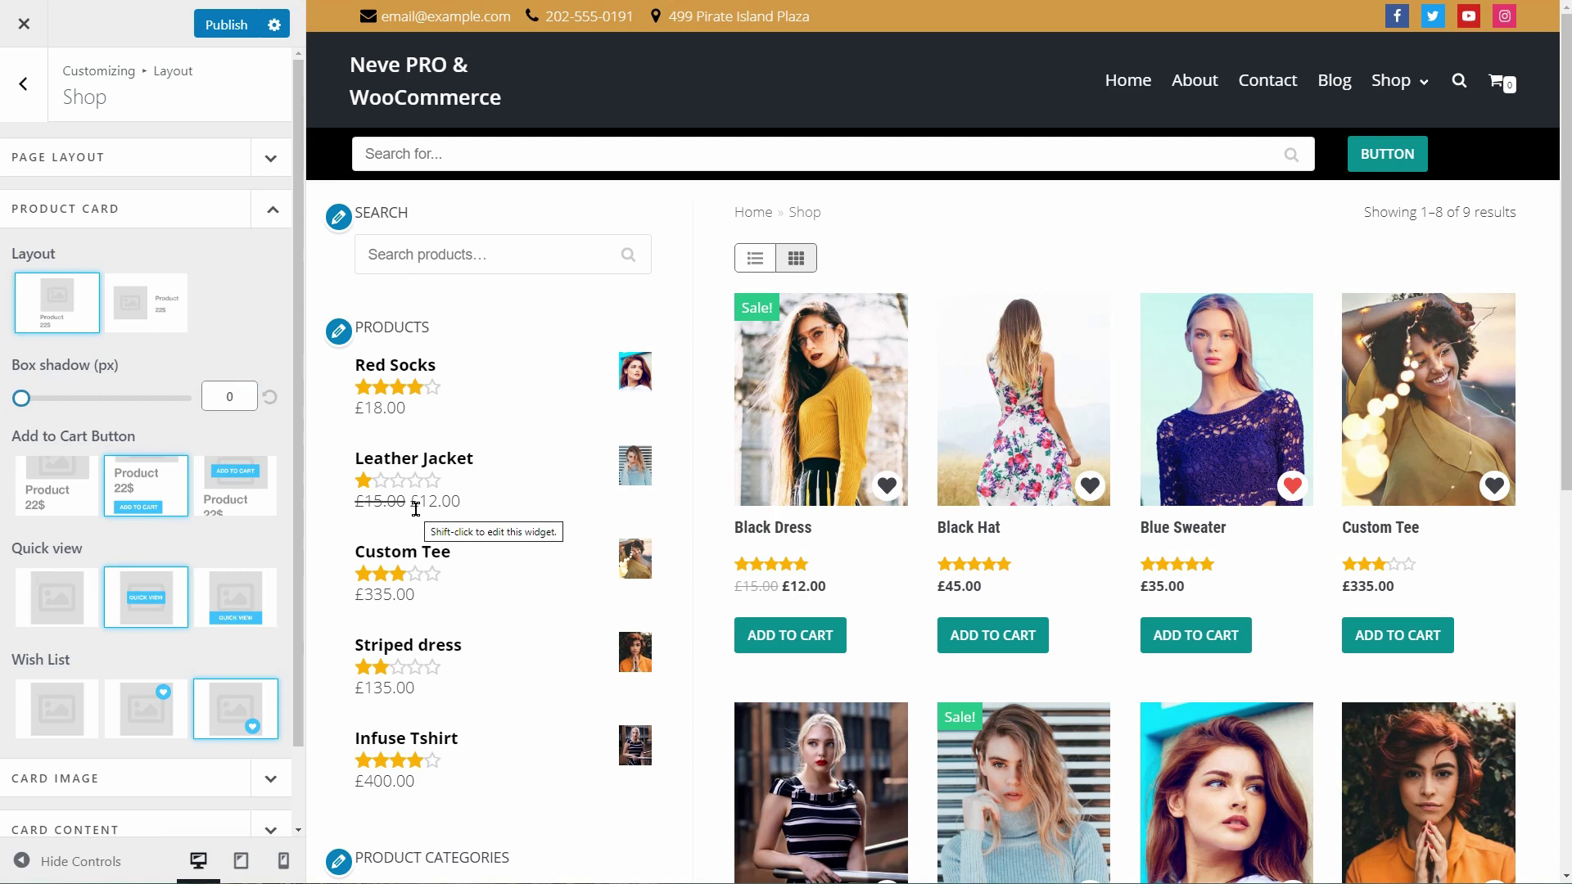
Step: Try the horizontal product card layout, restore the vertical one, and set the cards' box shadow to 16 px
click(137, 321)
click(36, 309)
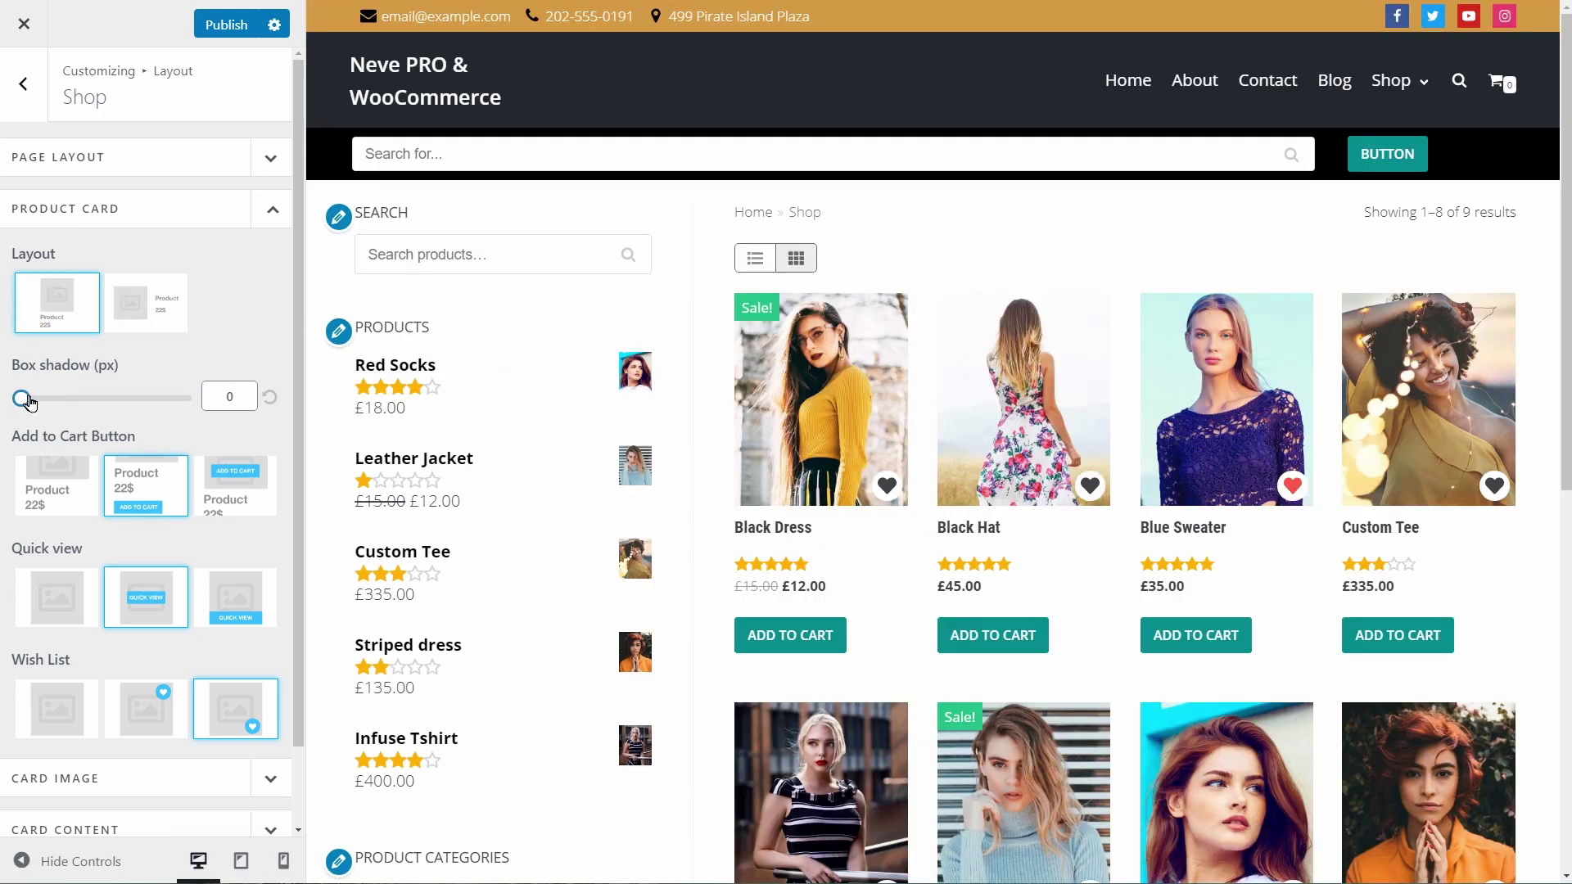
drag(29, 401, 107, 399)
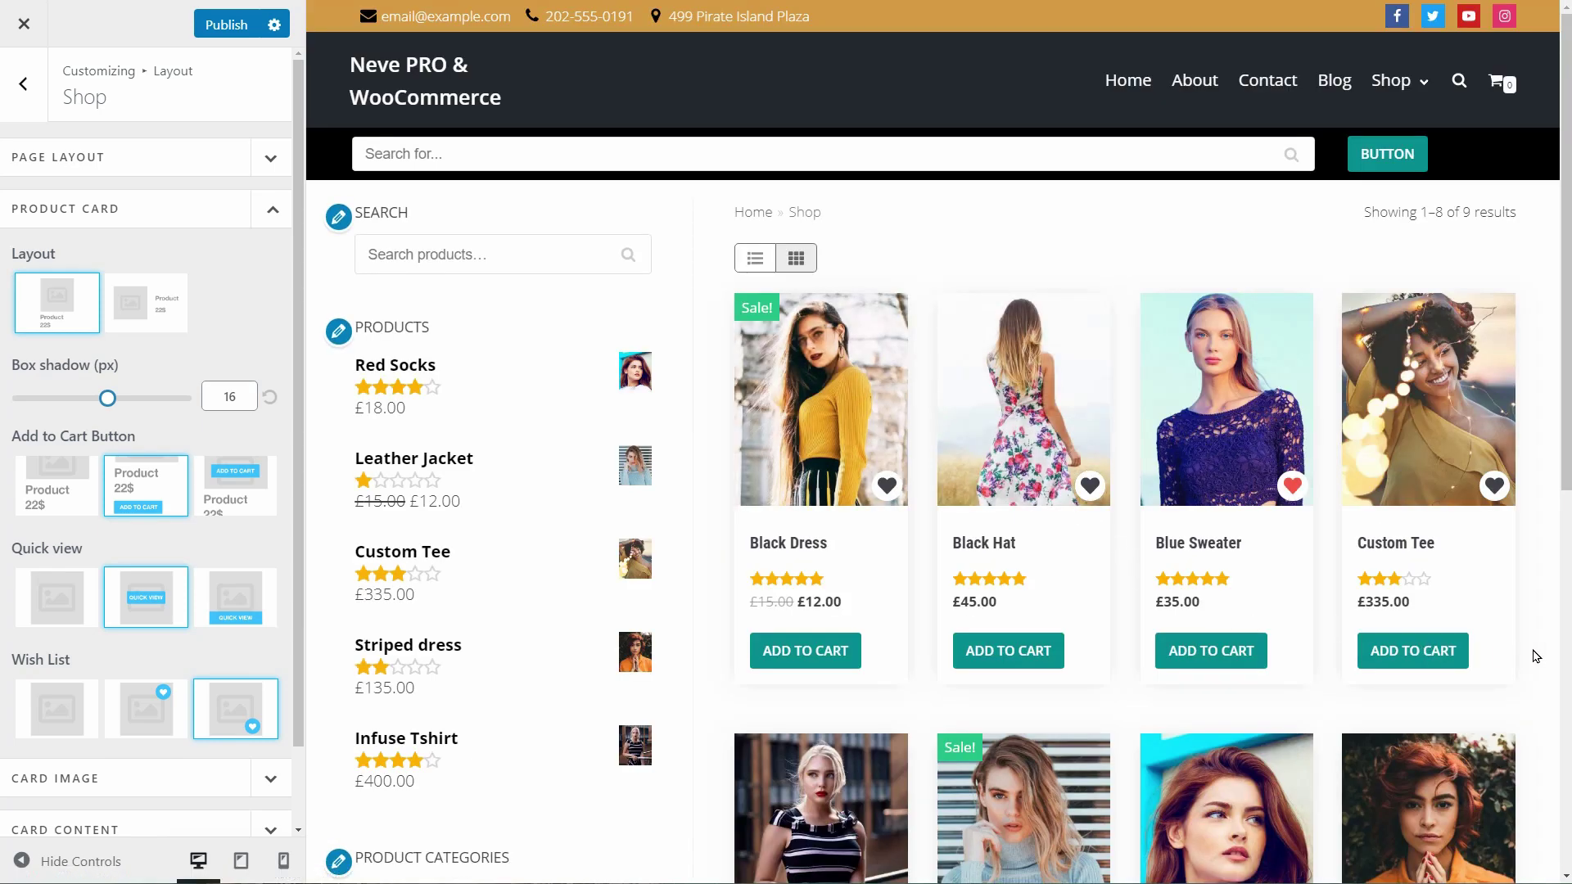
scroll(1568, 491, down, 4)
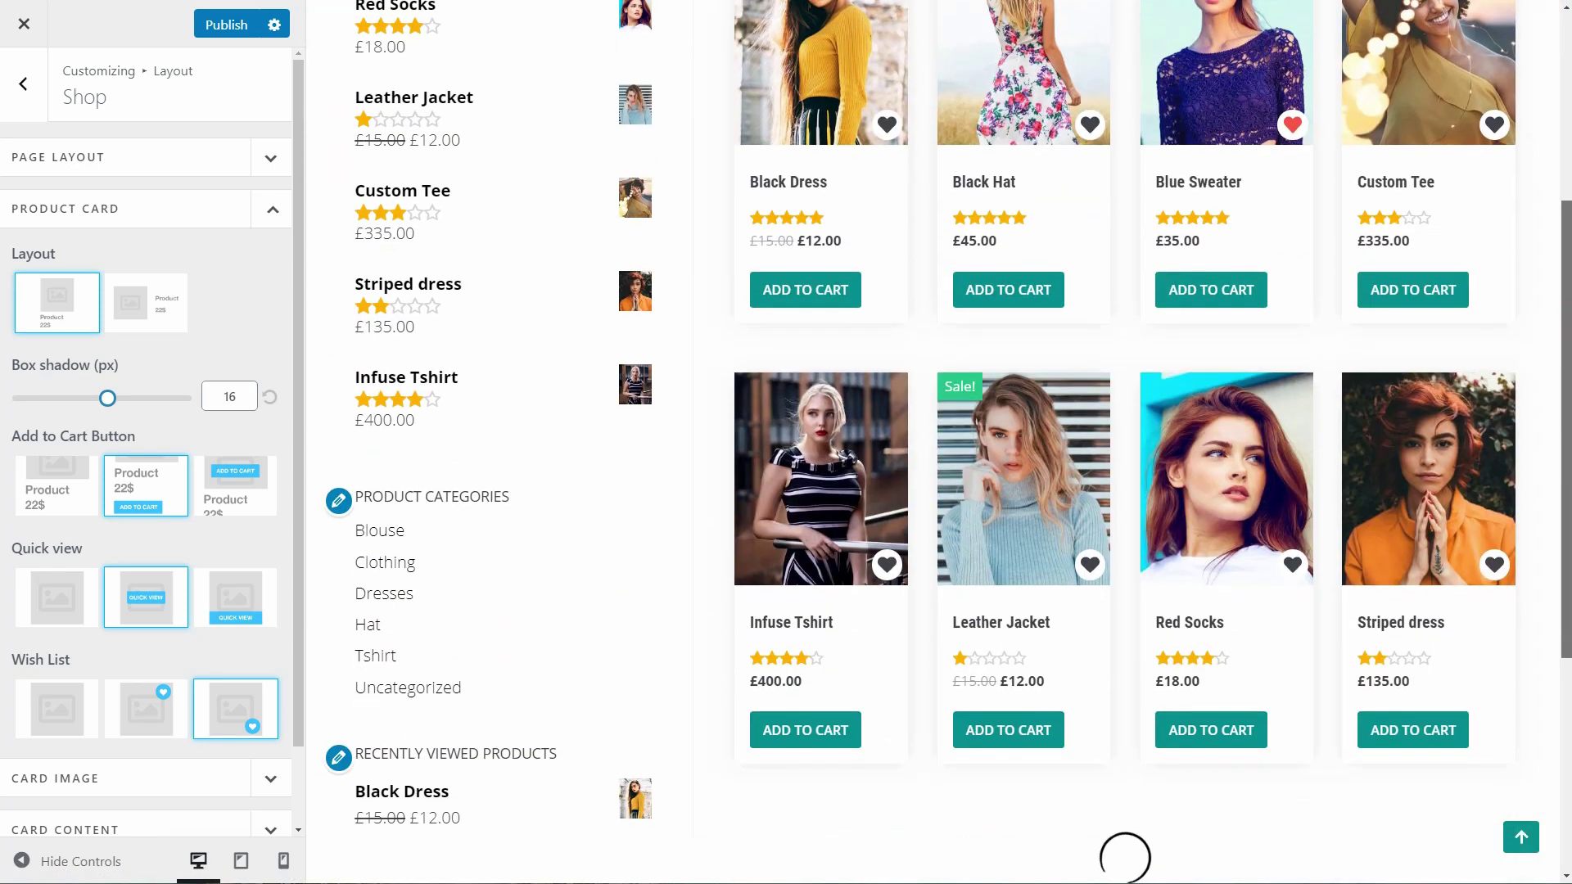
scroll(948, 442, up, 1)
scroll(491, 751, up, 3)
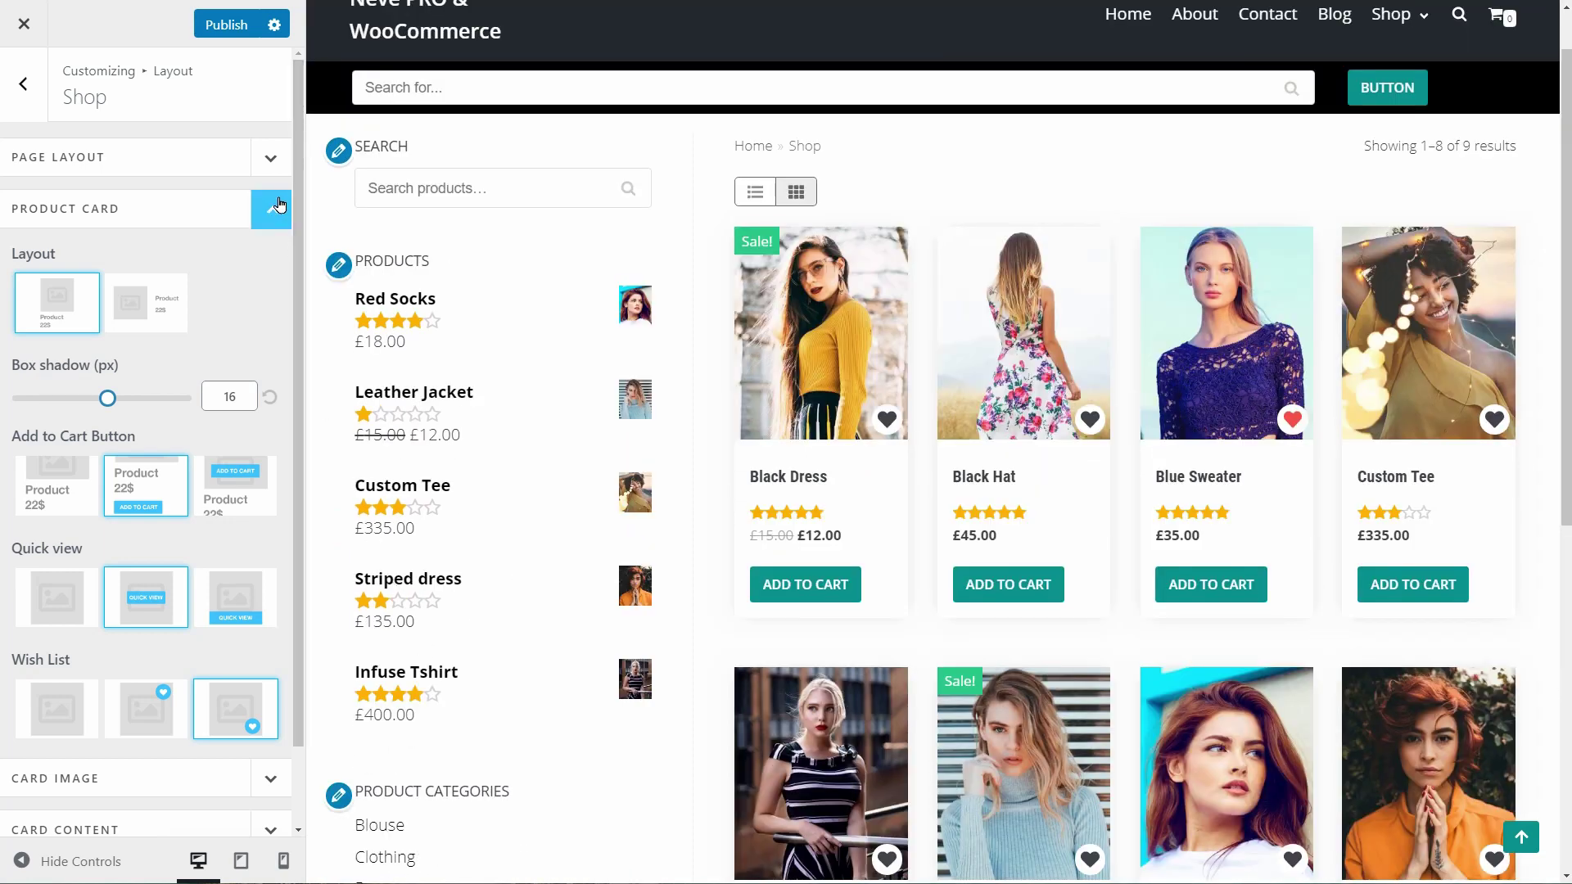
Step: In the Card Image settings, force the same image height, try 165 px, and reset the height to 230 px
click(272, 208)
click(284, 260)
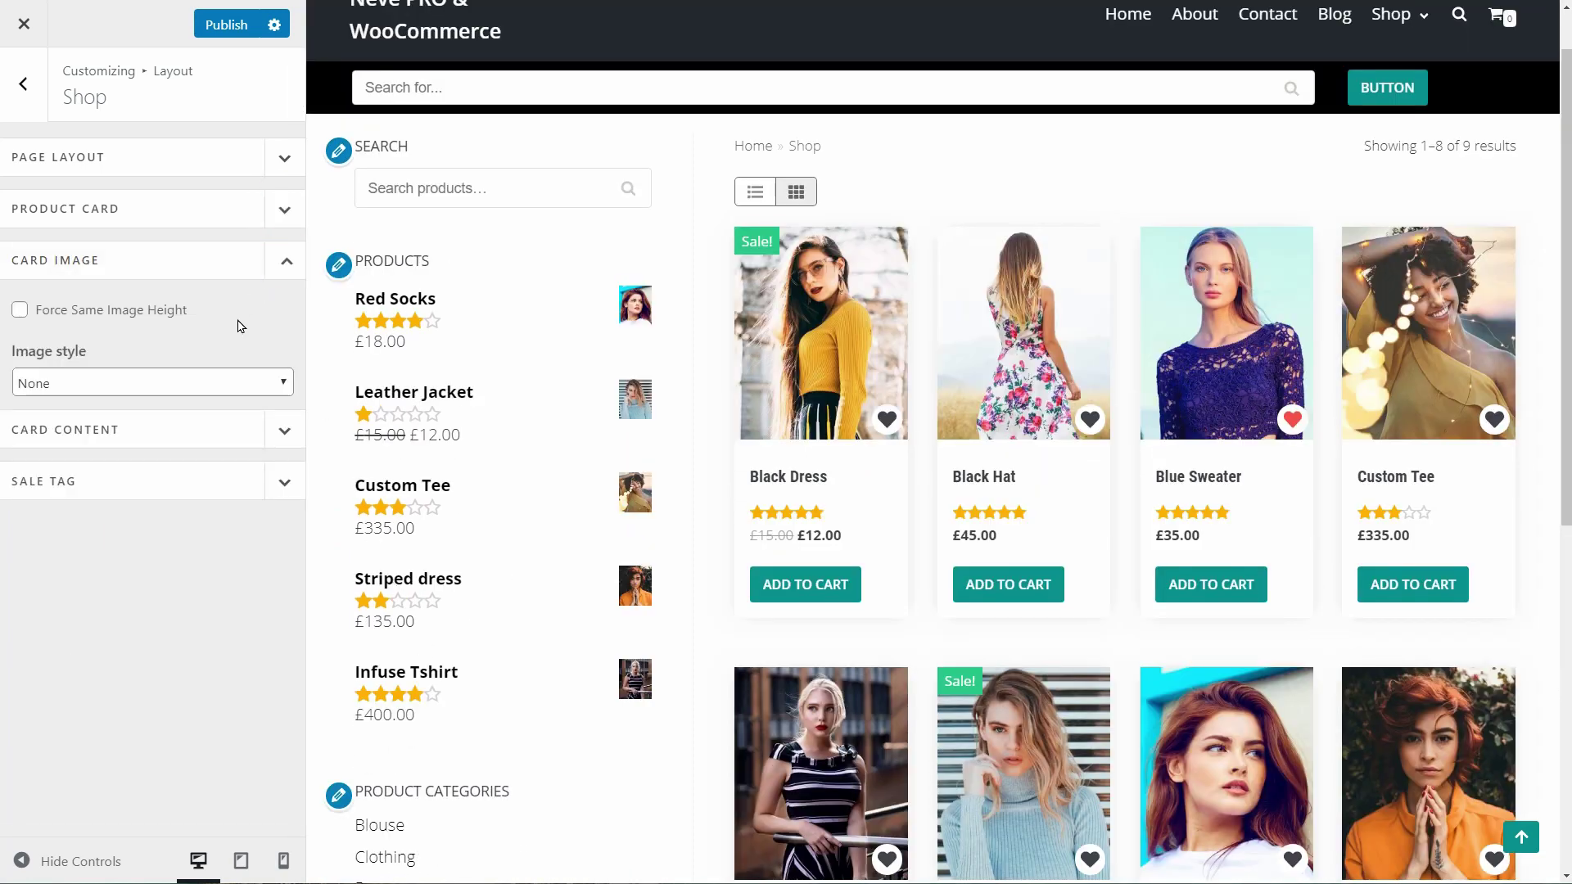
click(20, 311)
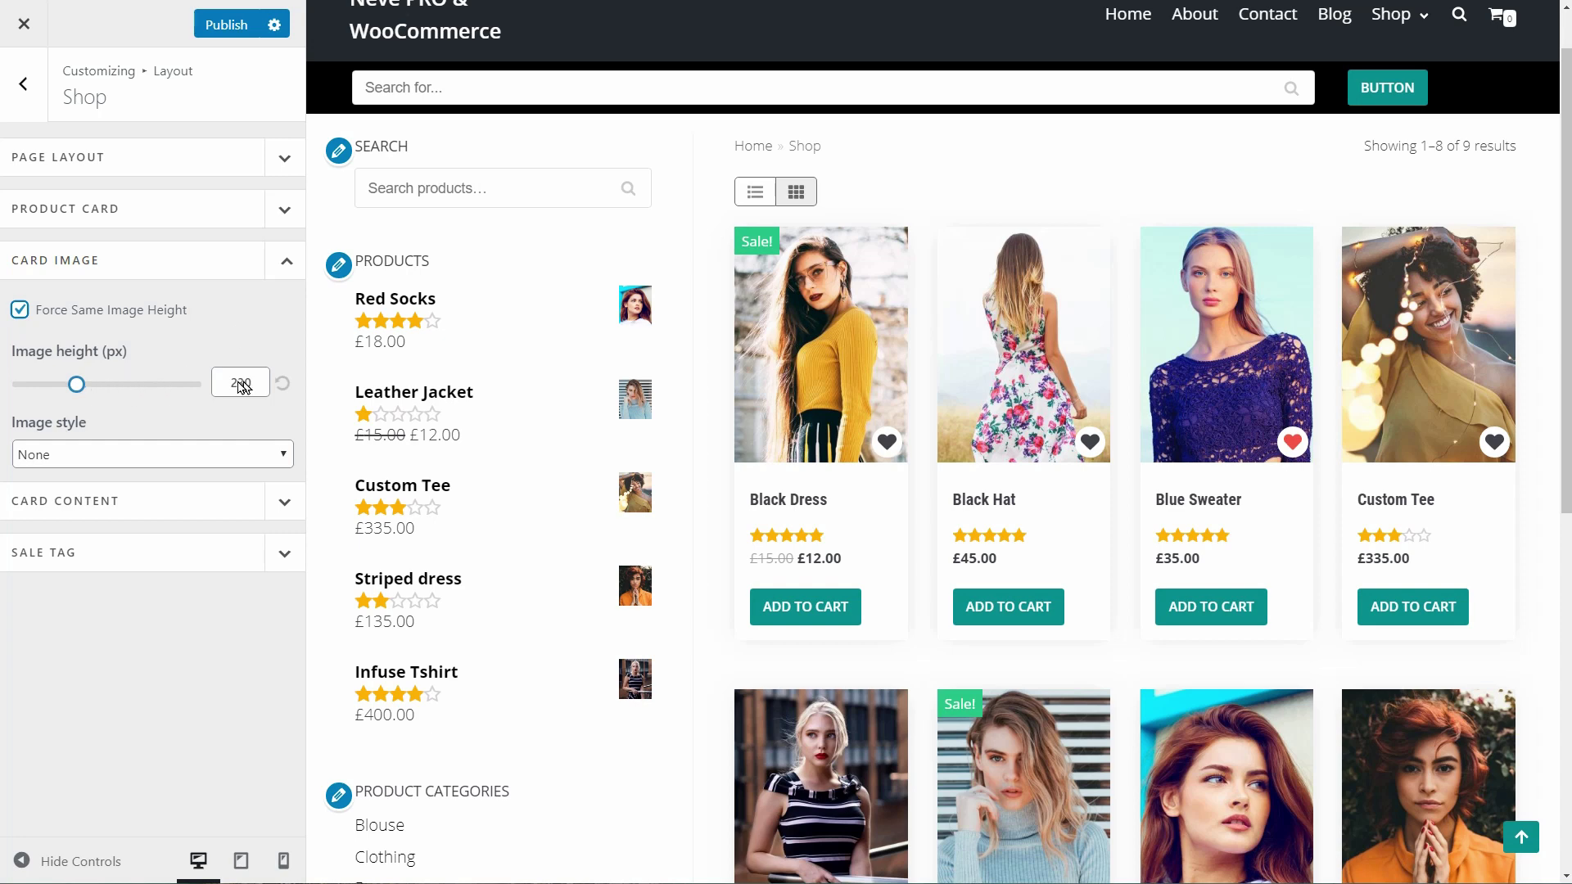
drag(77, 384, 49, 386)
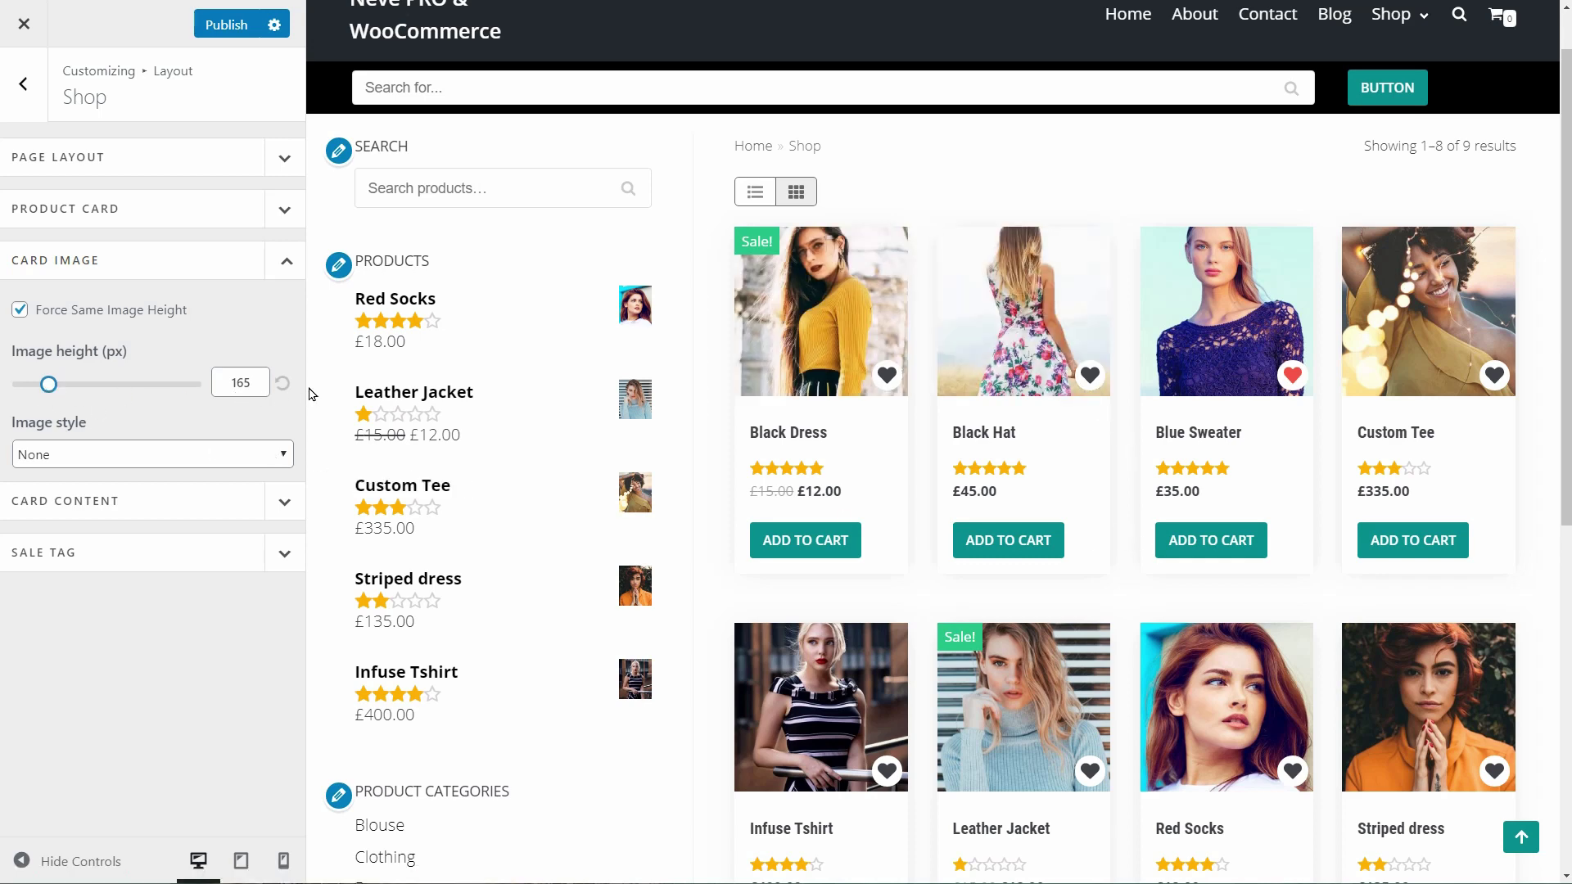
click(282, 386)
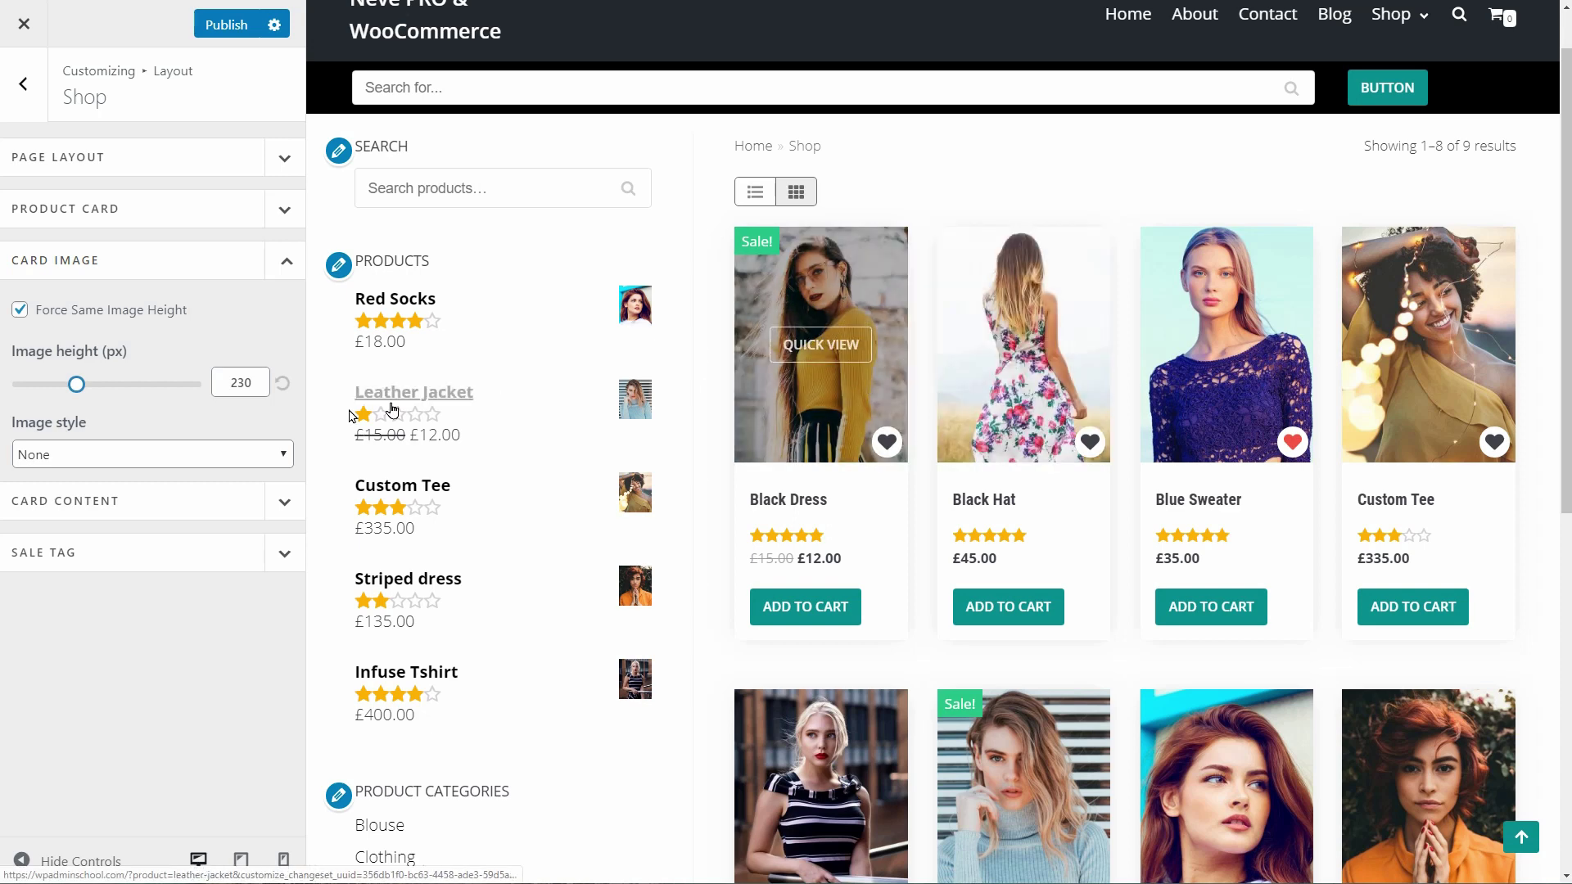
Step: Try the Zoom image style on the product cards, then set the image style to Swipe
click(275, 458)
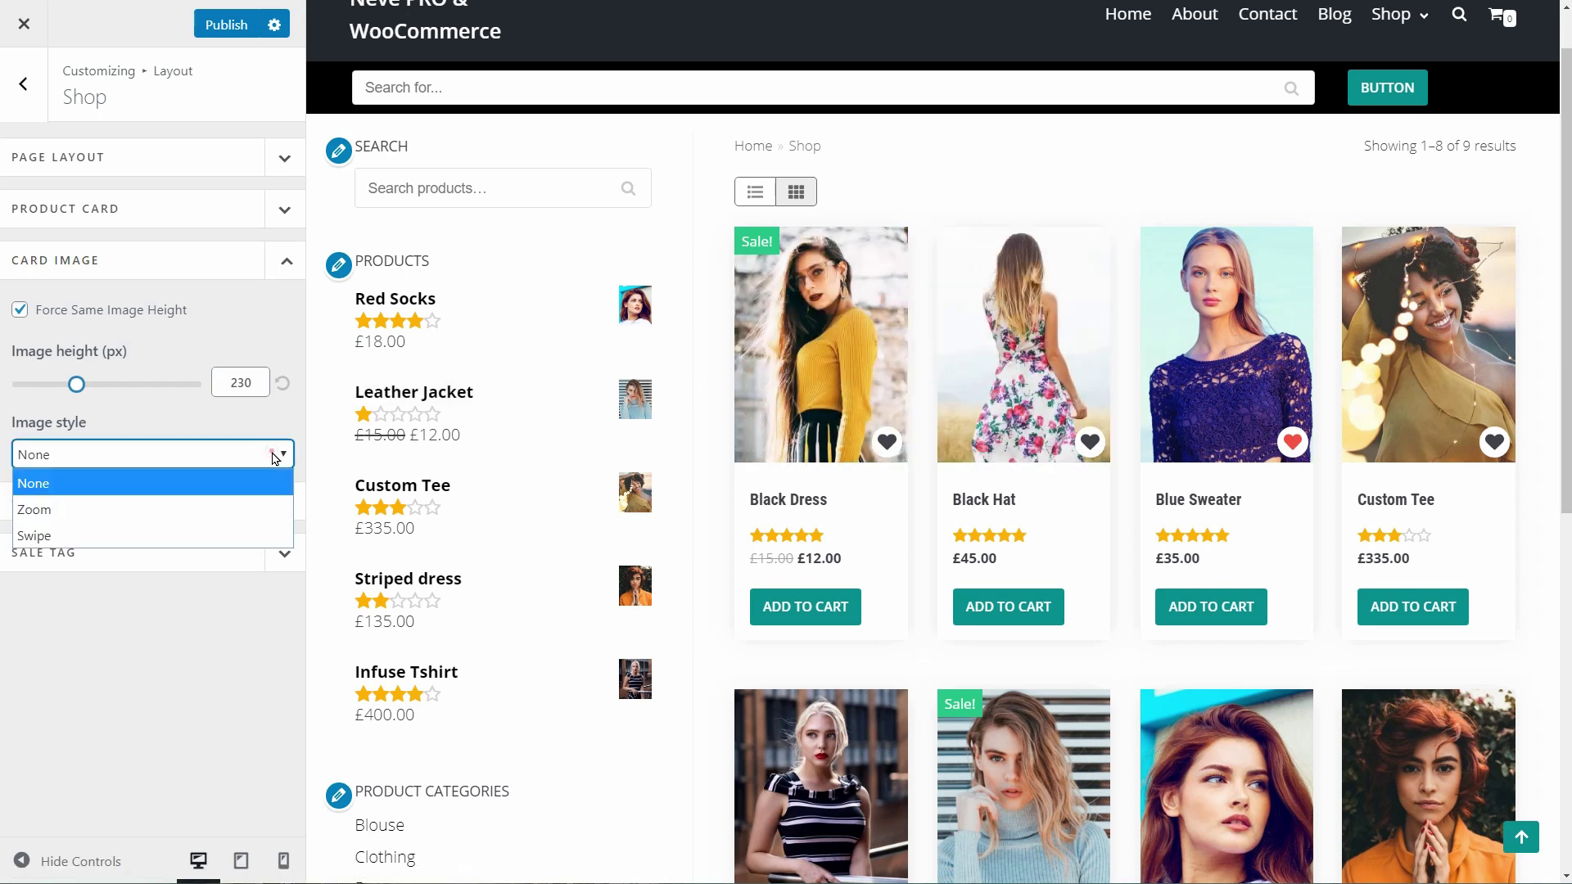
click(218, 509)
mouse_move(788, 411)
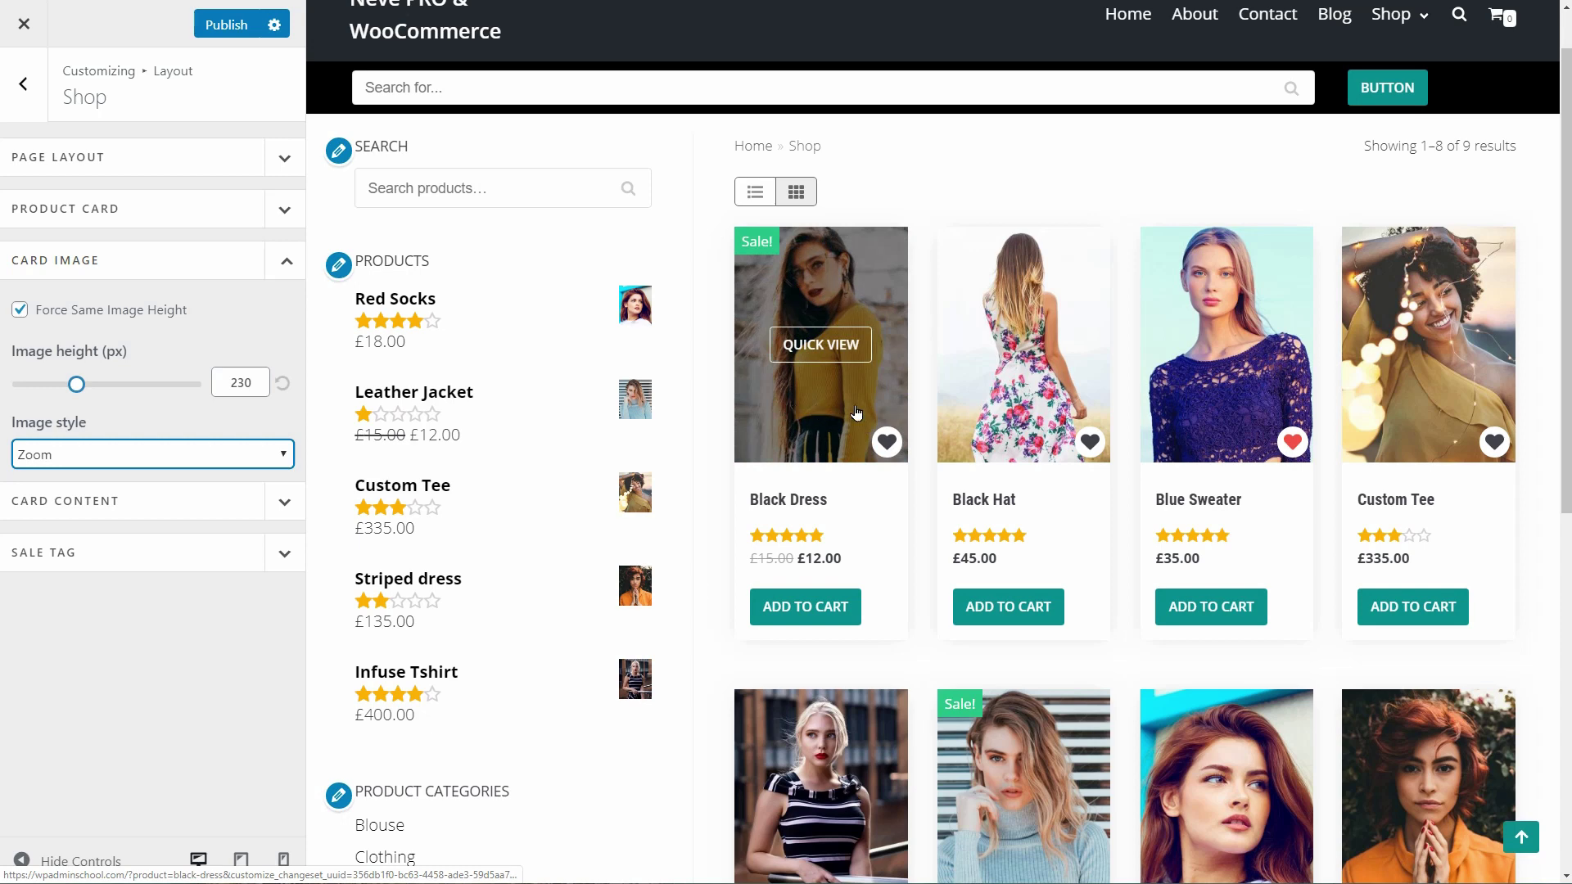
click(270, 454)
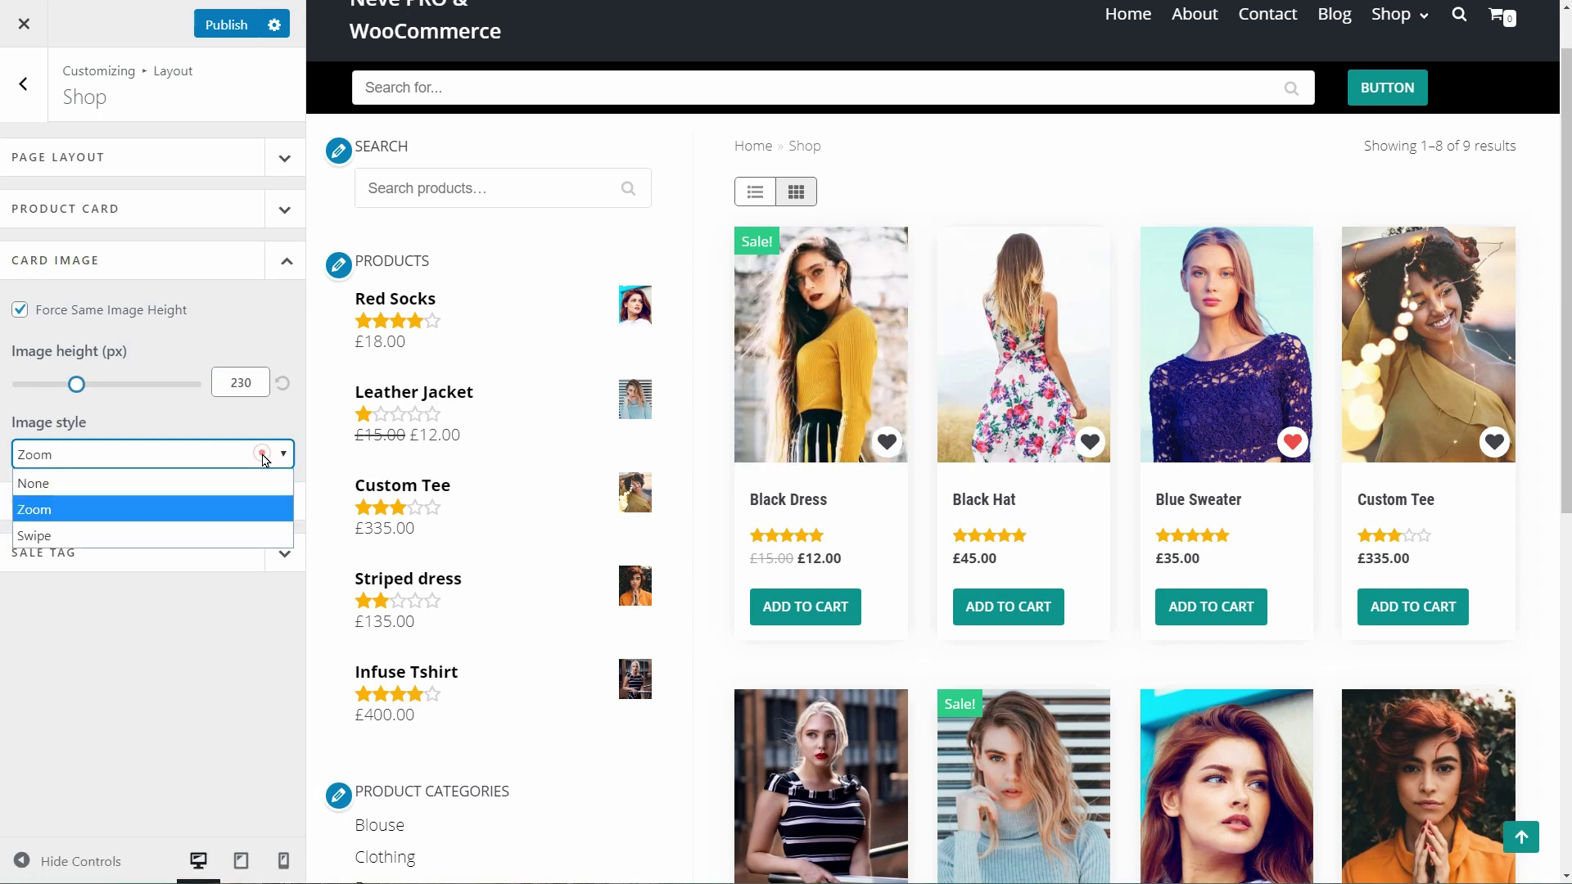
click(223, 536)
mouse_move(1228, 393)
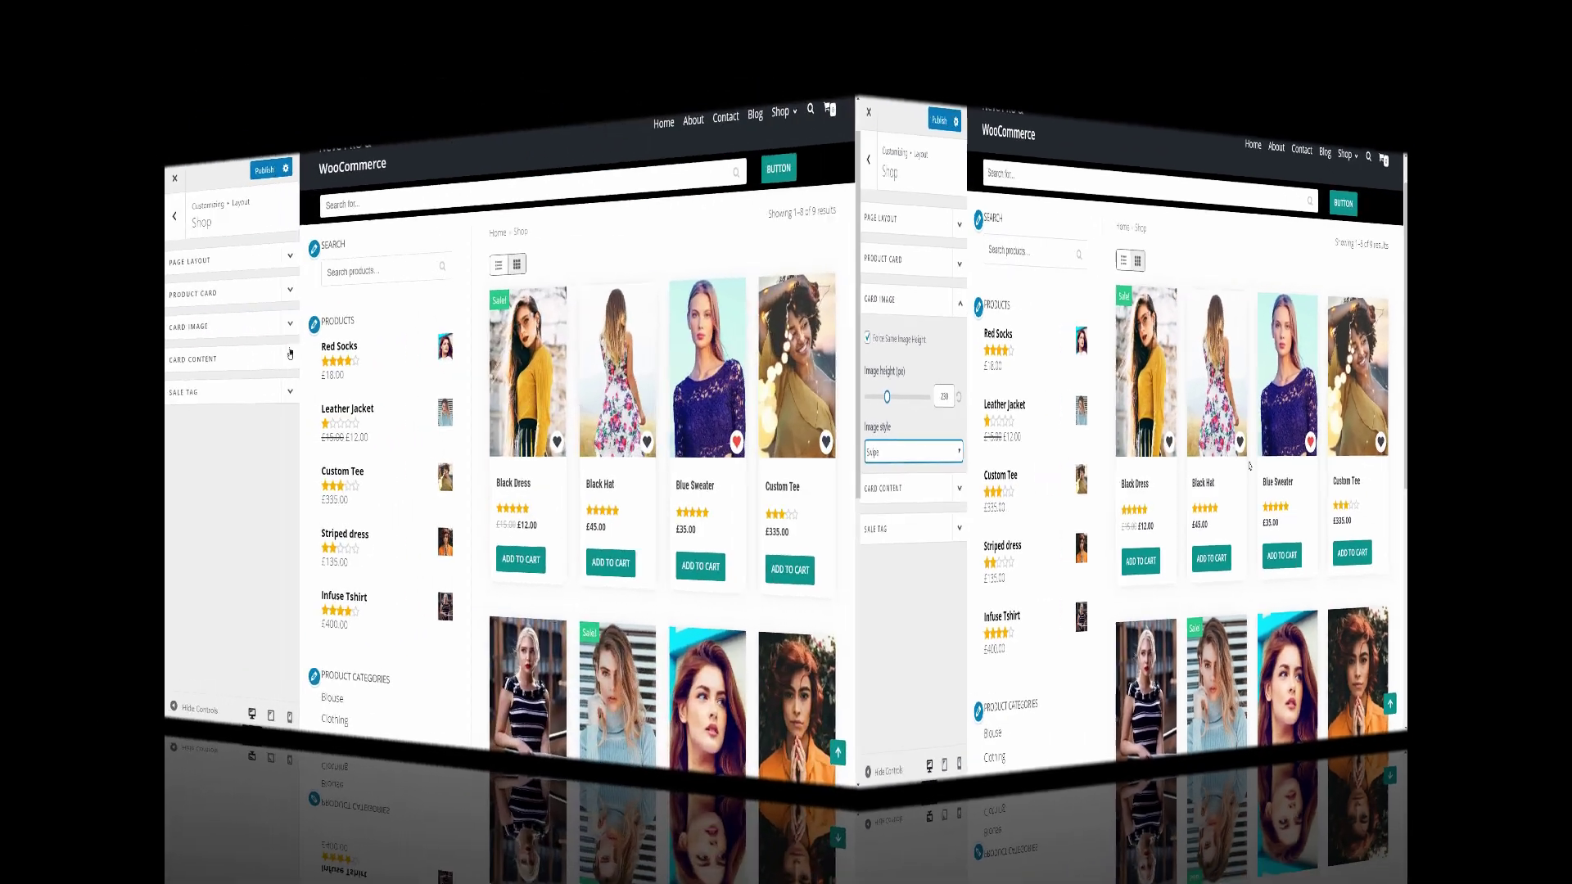
Step: In the Card Content settings, try right alignment for the product details and set the alignment to centre
click(282, 315)
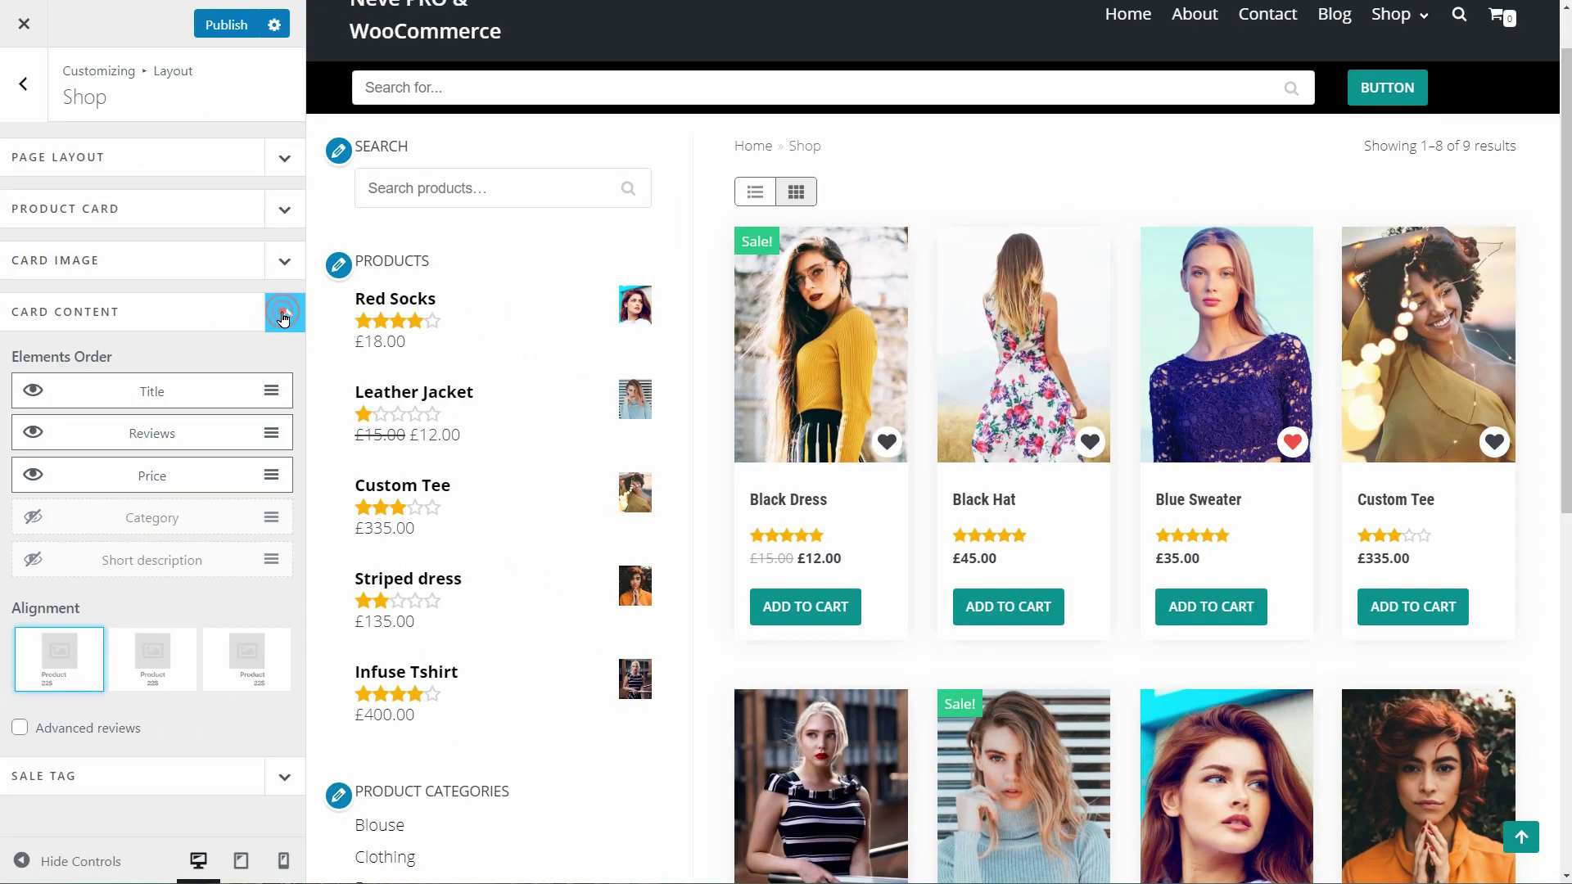
click(33, 392)
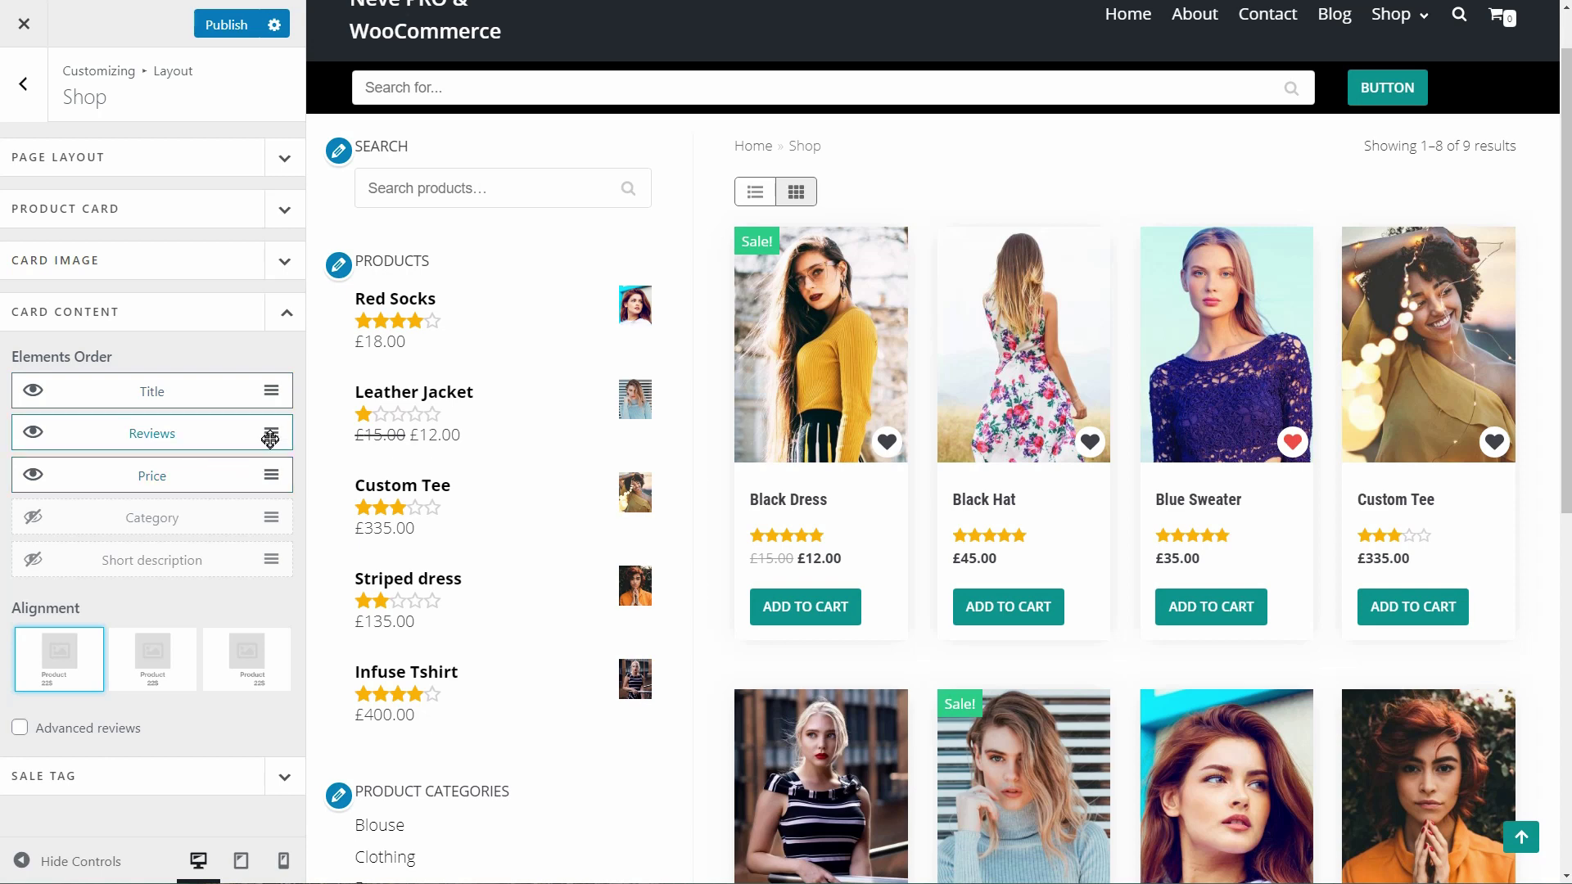
drag(270, 433, 270, 471)
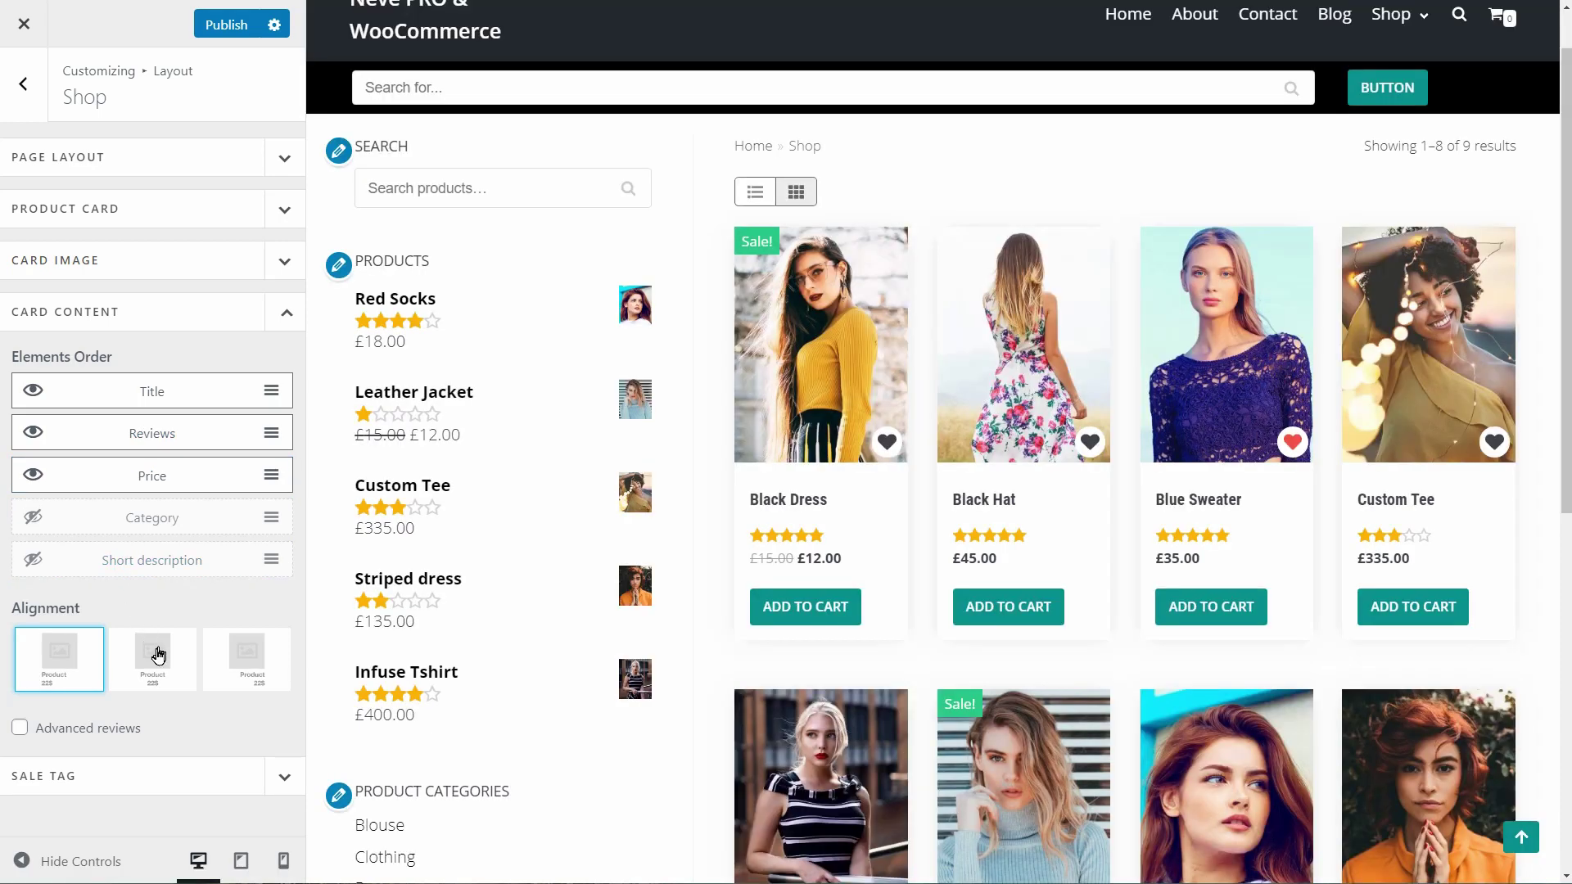
click(158, 654)
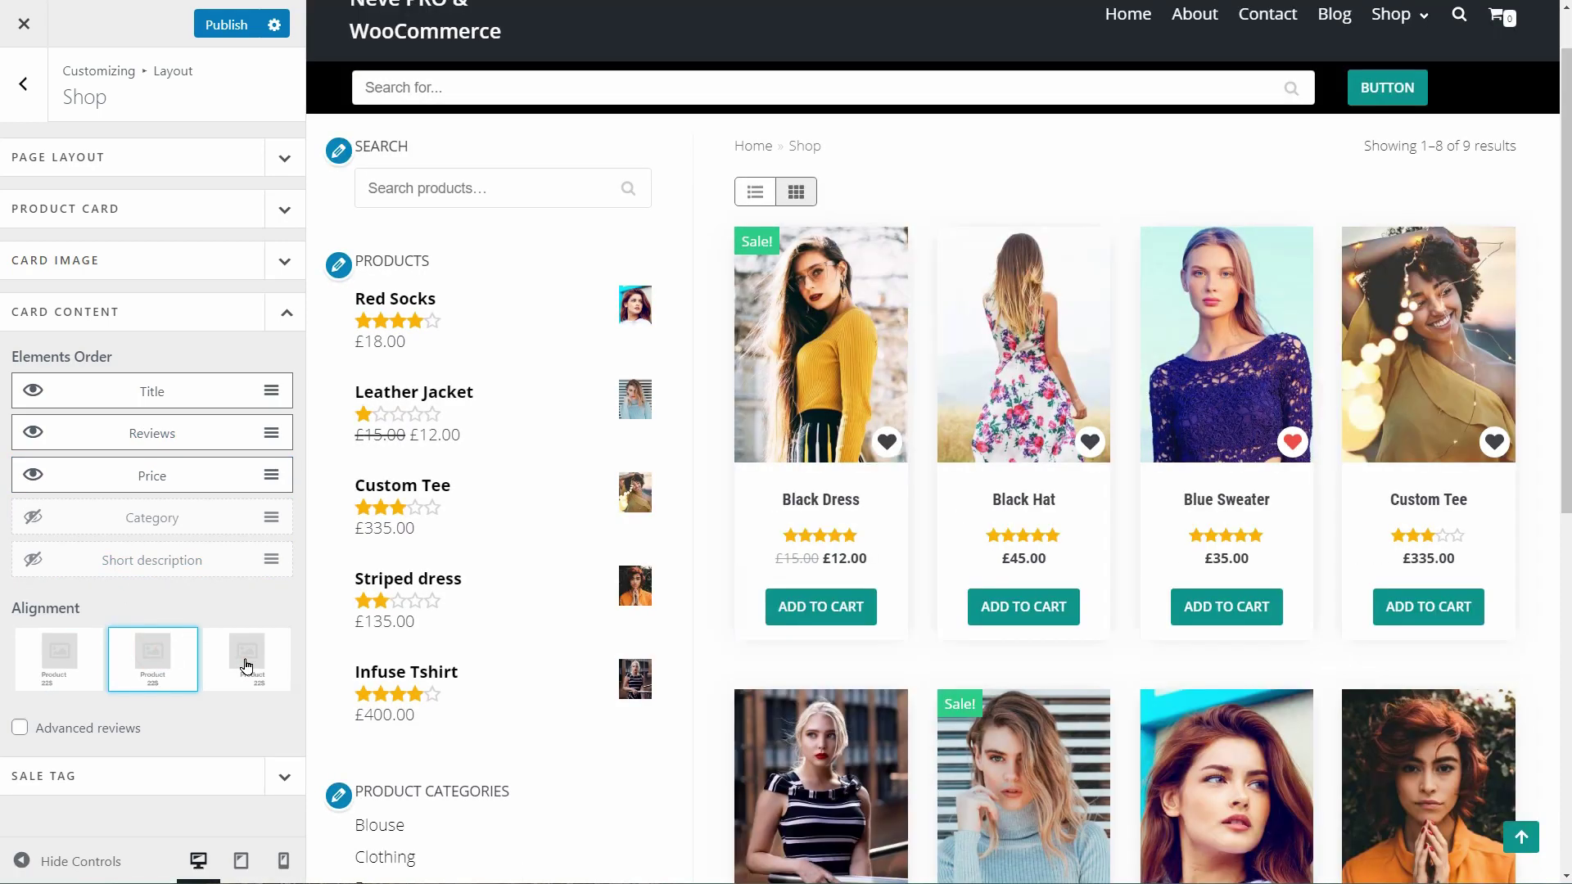
click(245, 662)
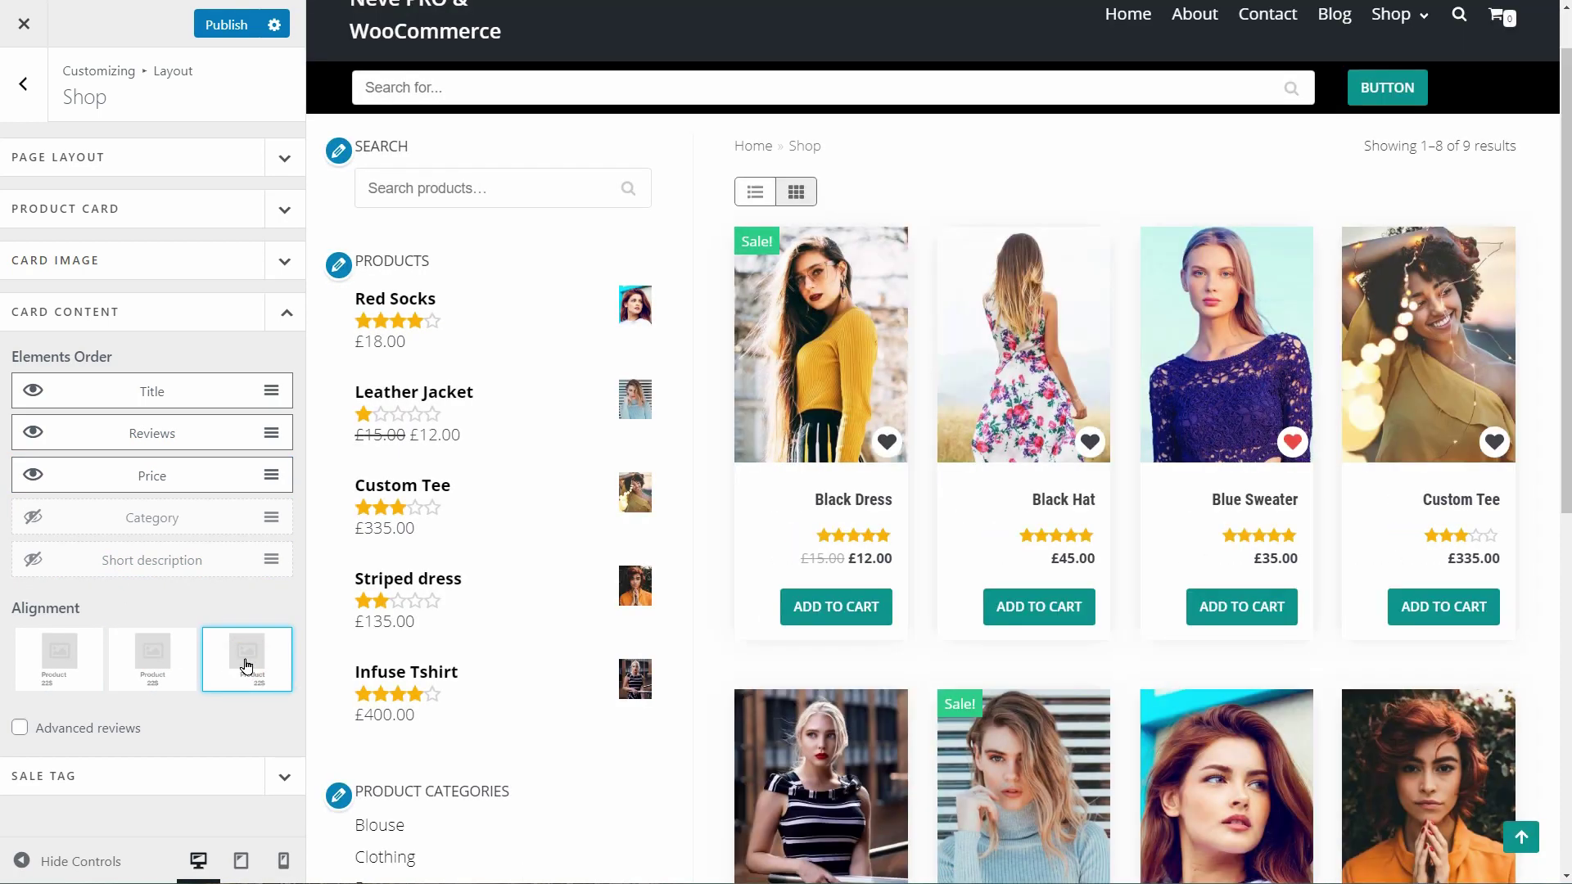
click(172, 660)
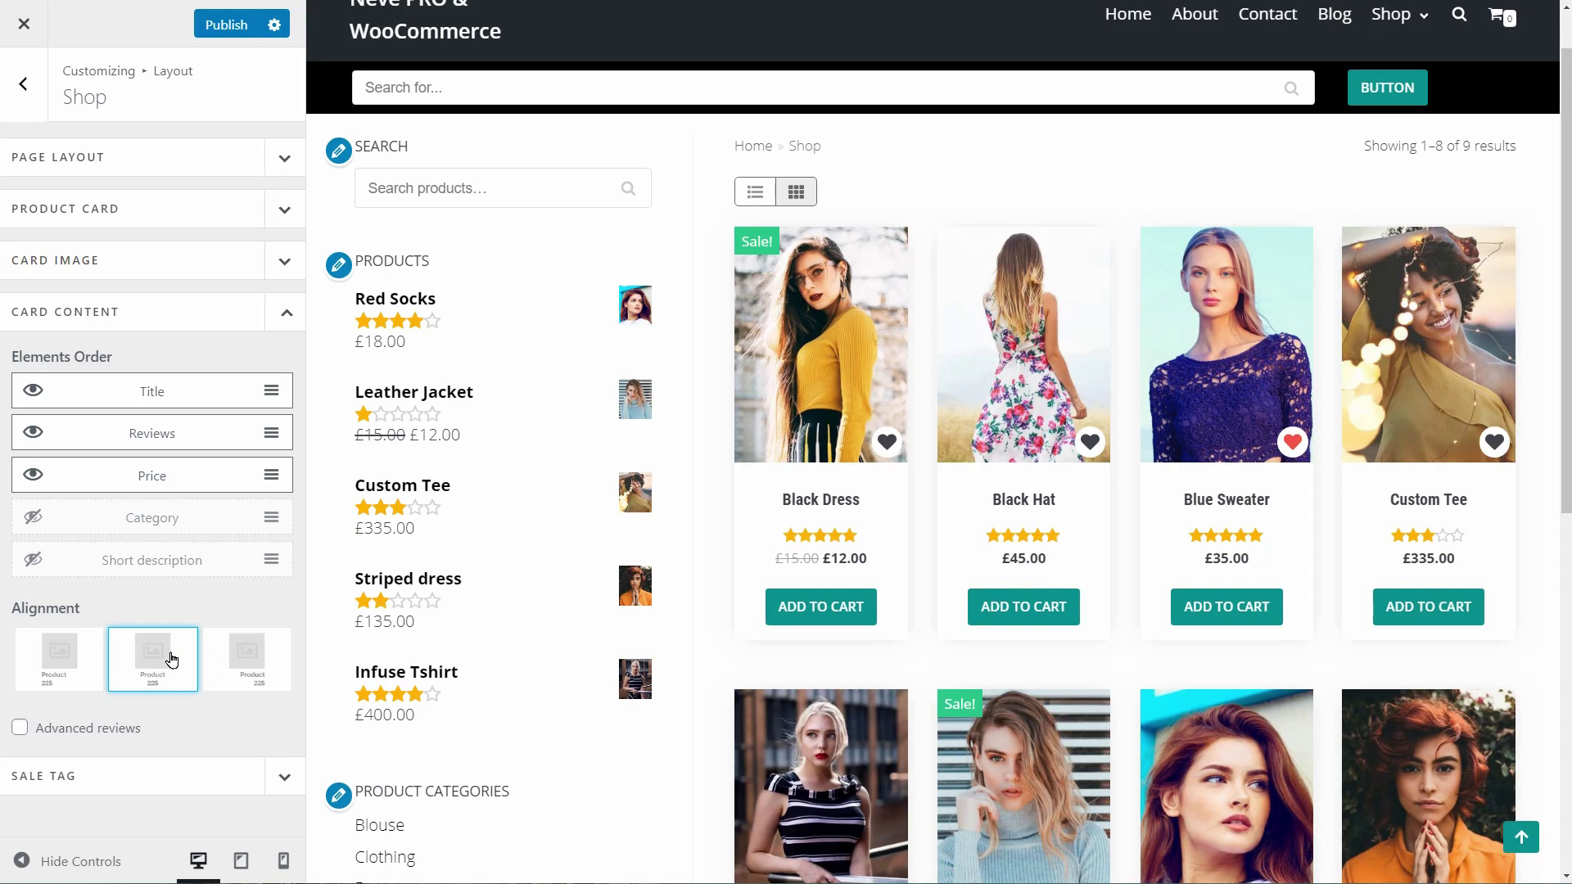
Step: Enable Advanced reviews on the product cards and check the rating details under the Custom Tee
click(19, 728)
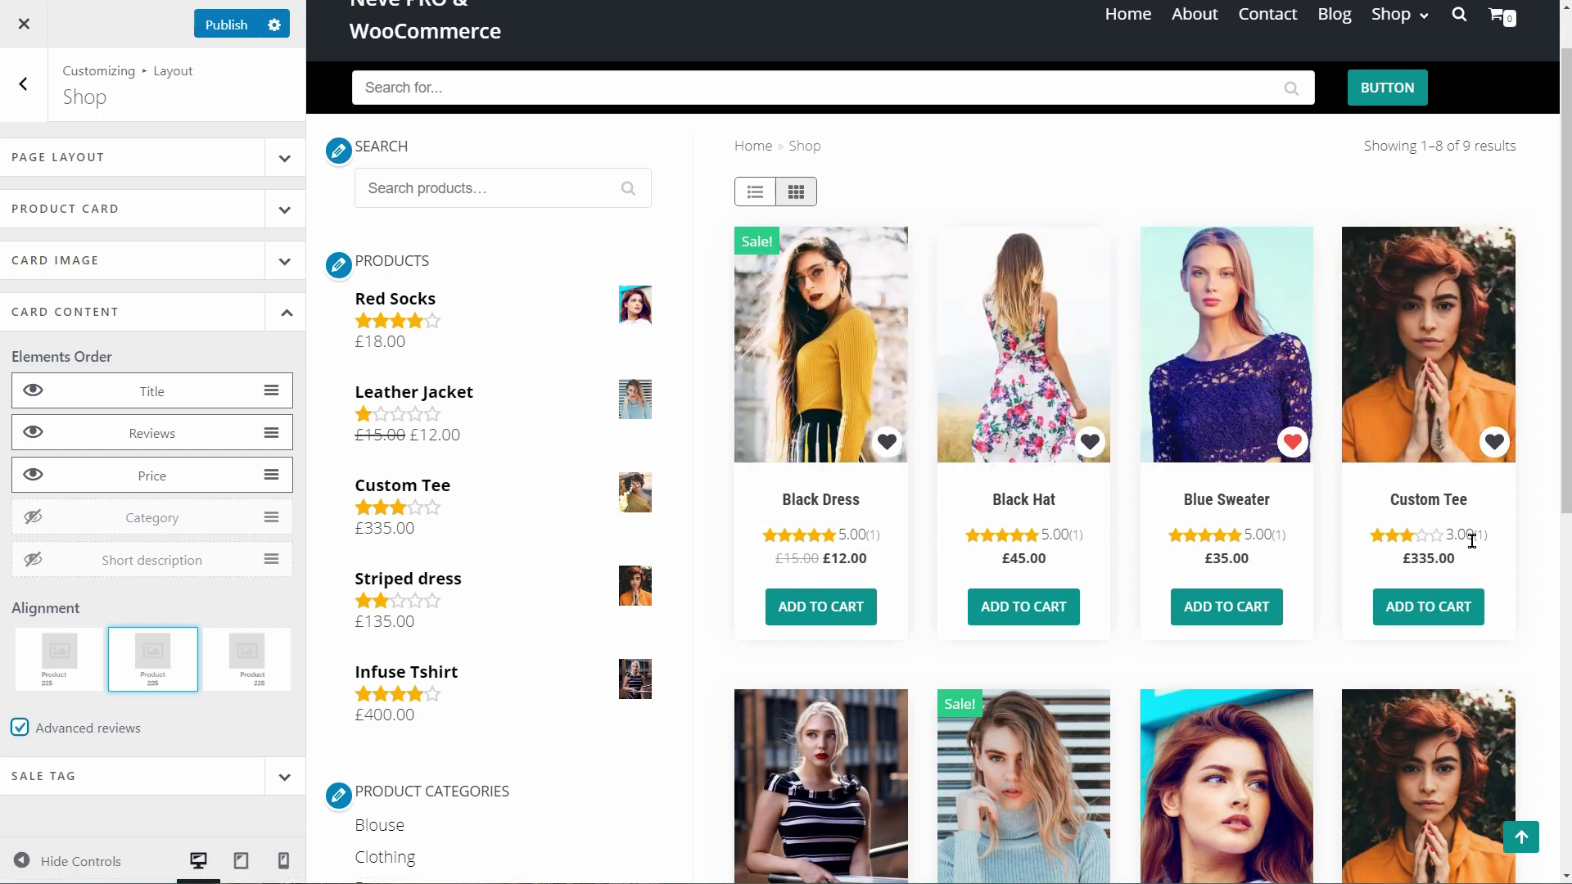
drag(1449, 533, 1491, 538)
click(1481, 552)
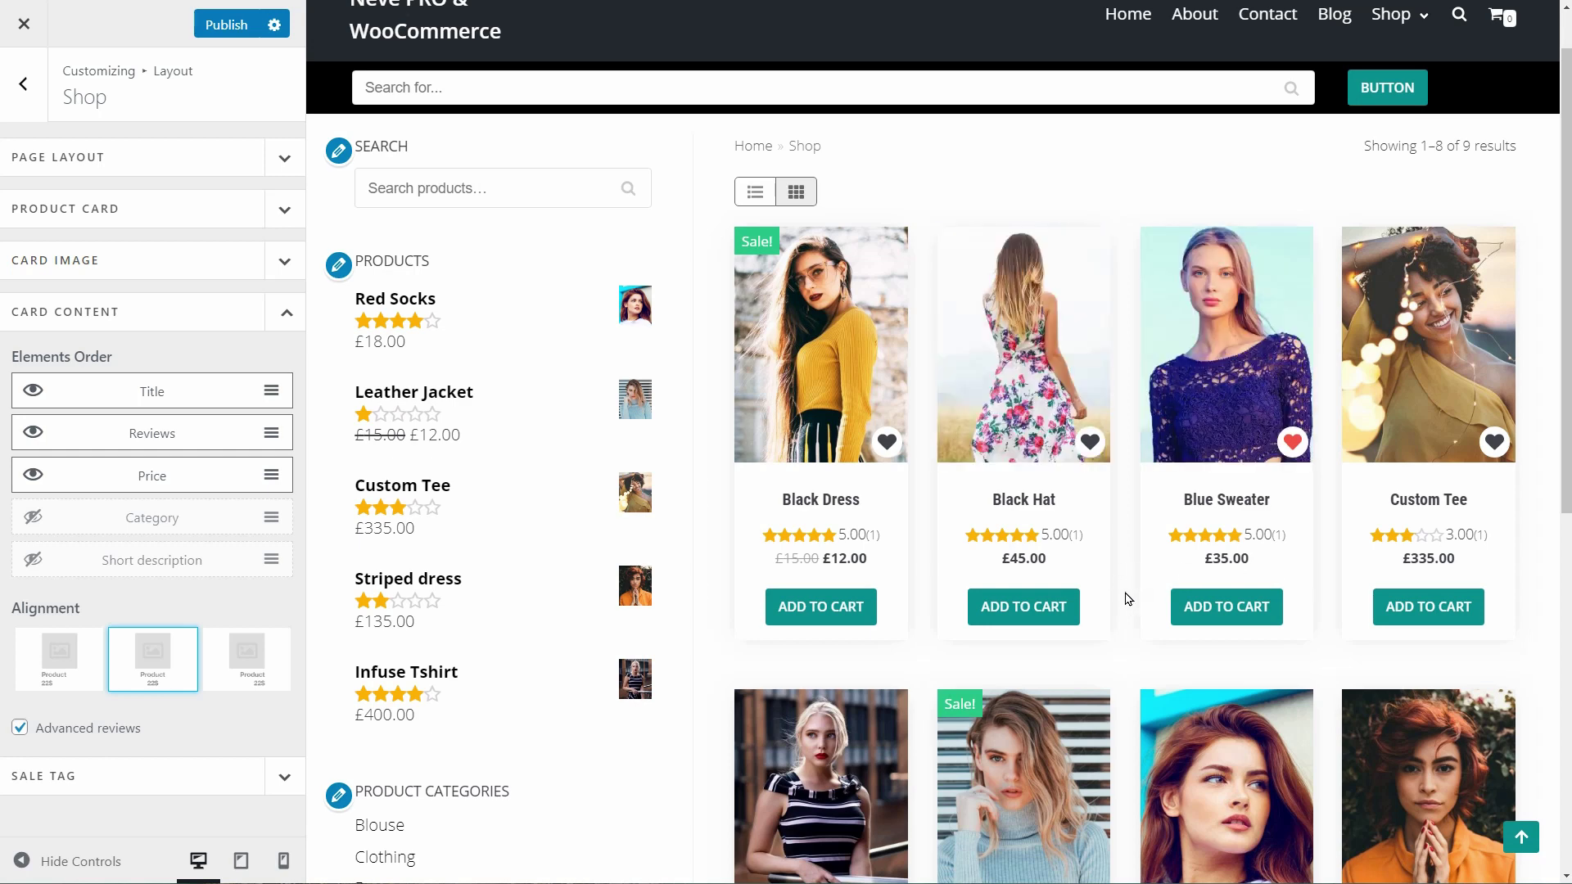
Step: Position the sale tag outside the product image edge, aligned Right, with a 12% border radius
scroll(1123, 597, down, 2)
click(284, 320)
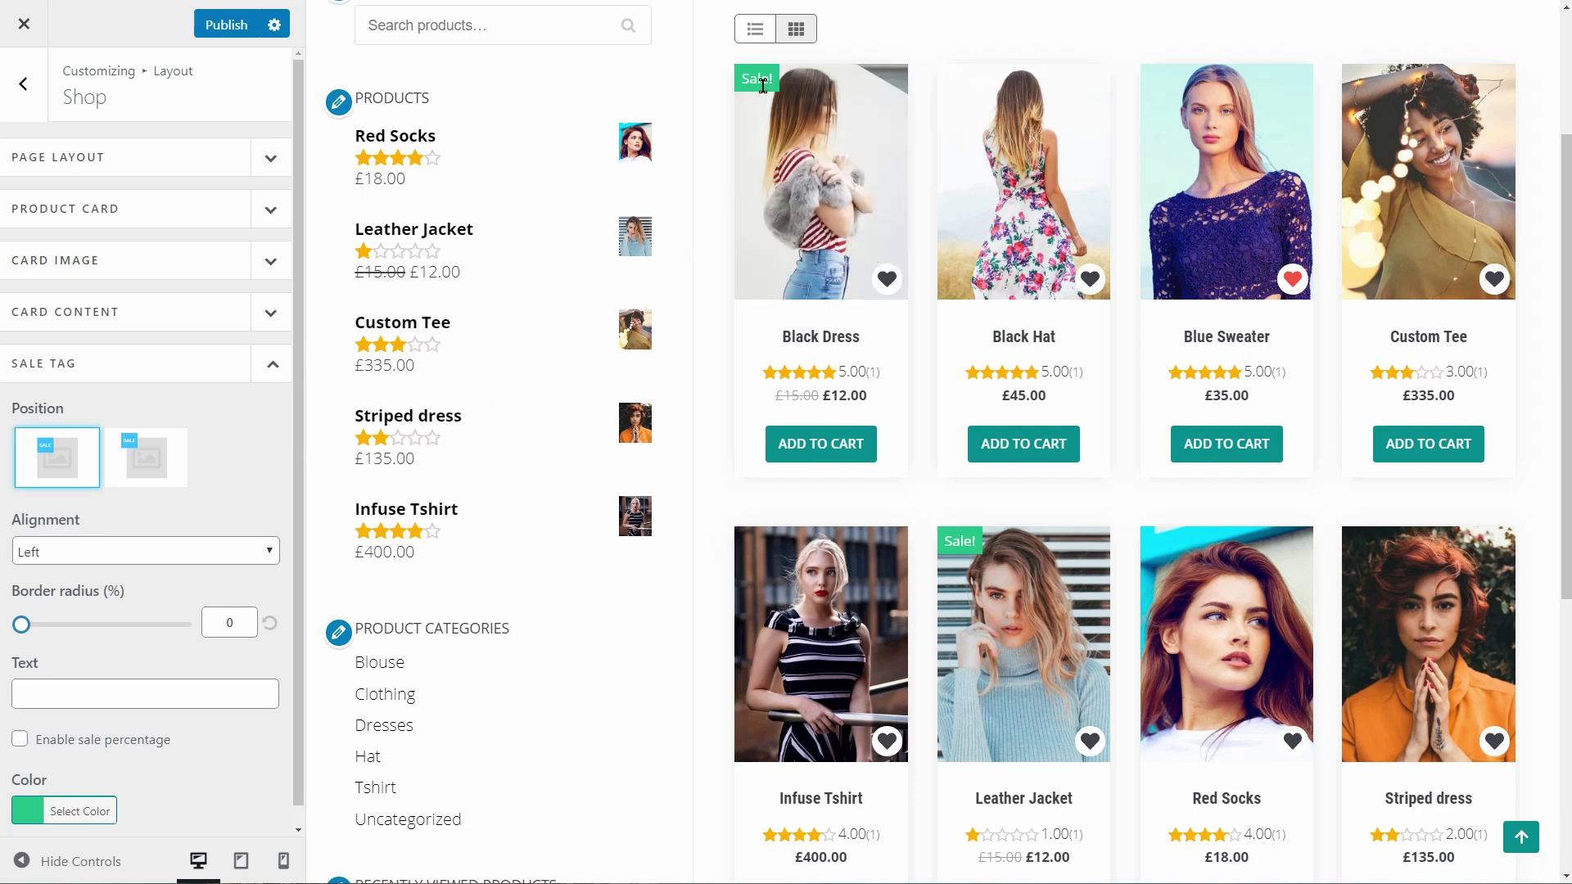
scroll(524, 311, down, 1)
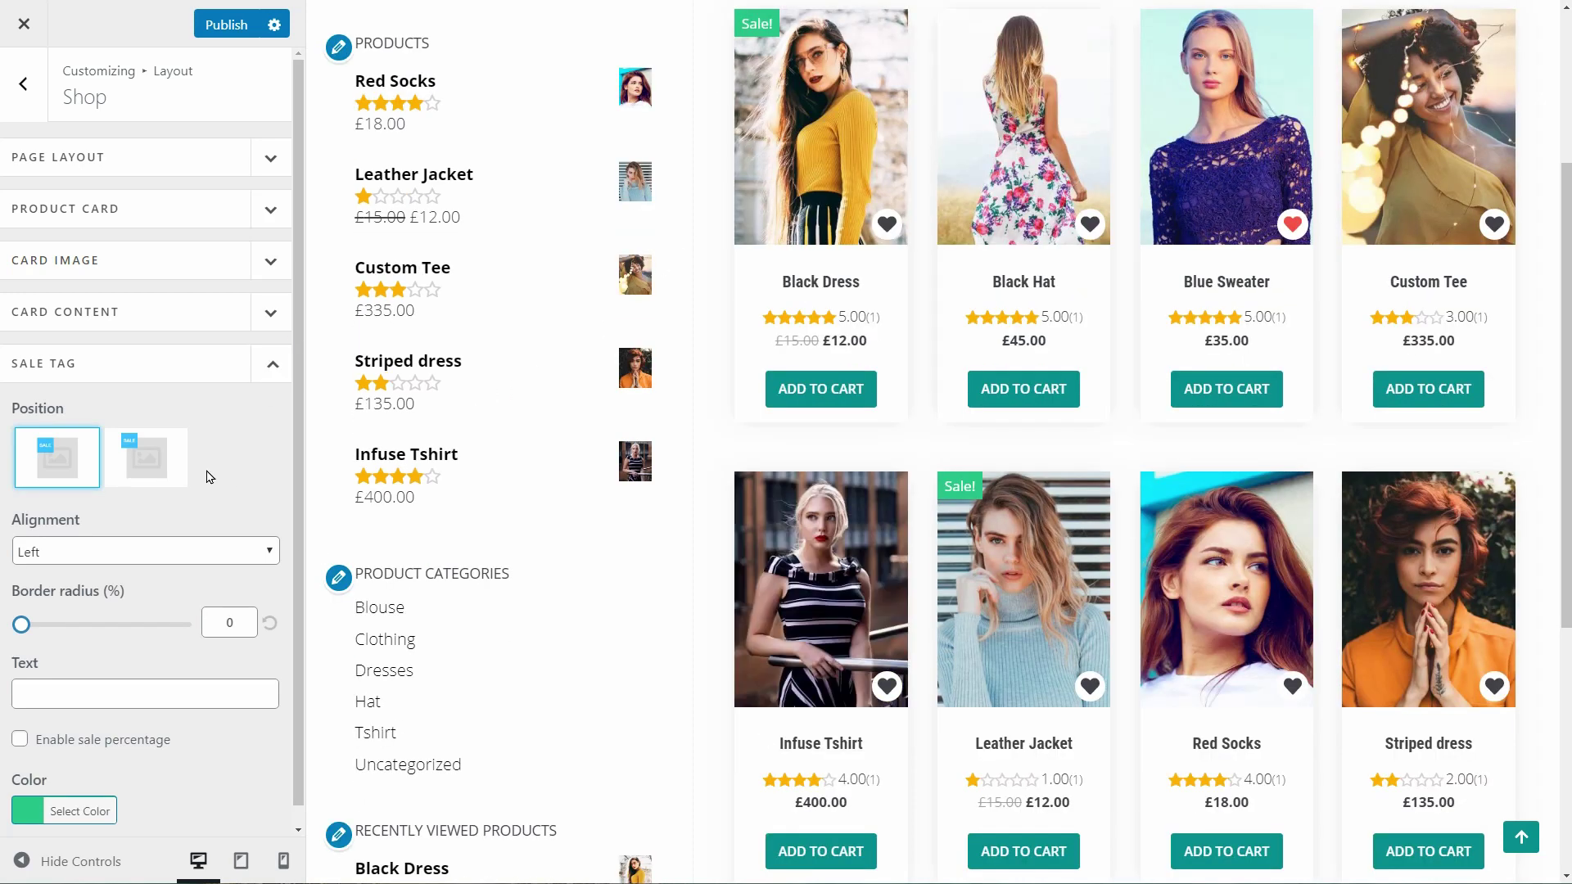
click(156, 465)
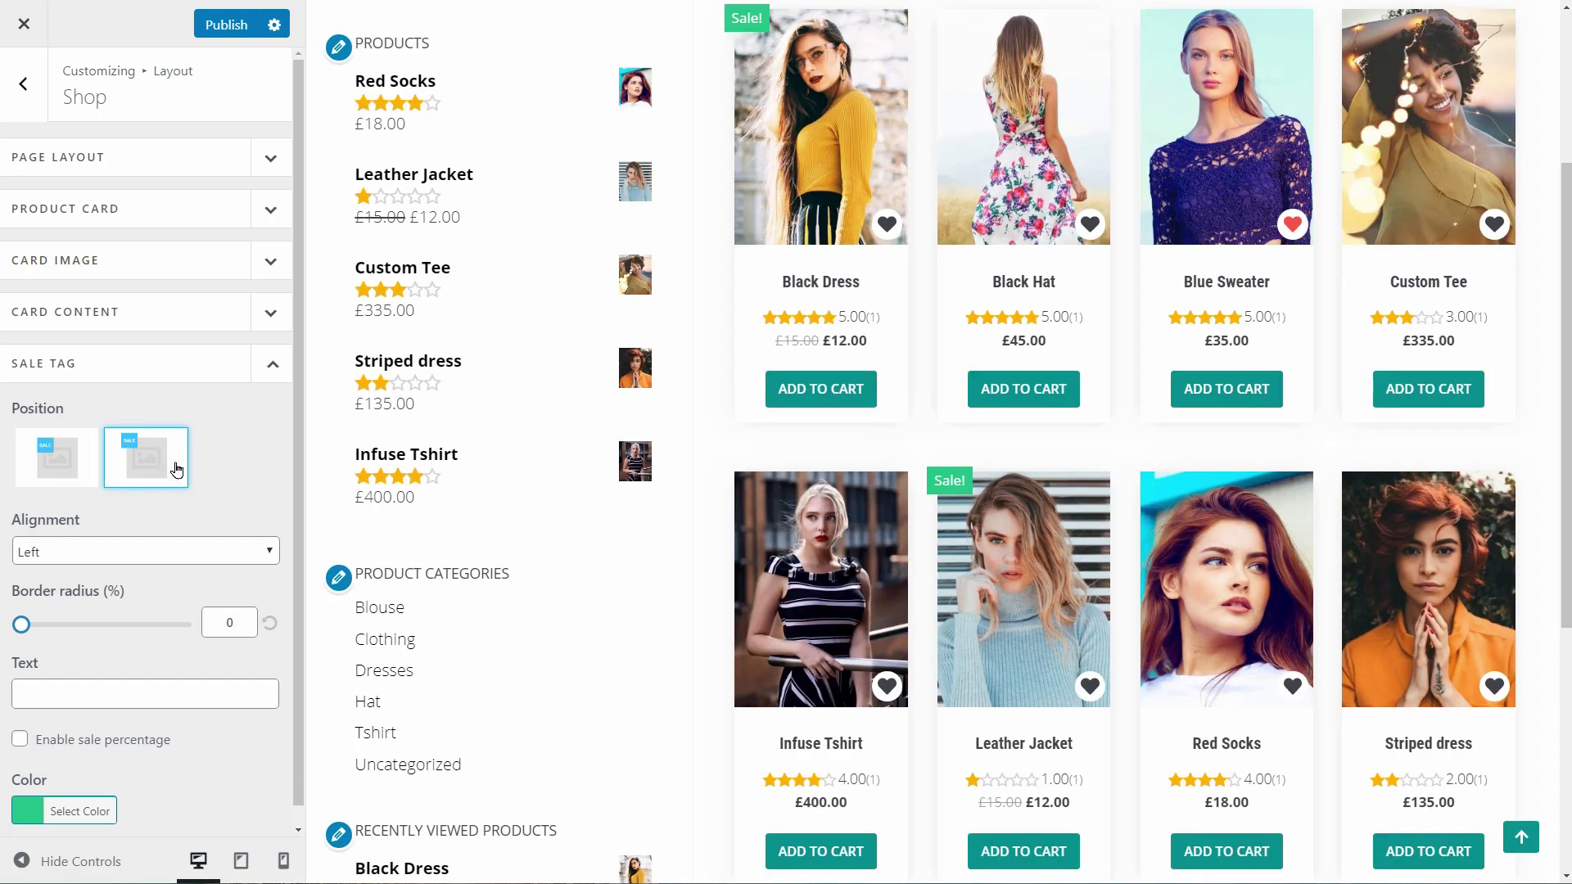
click(180, 554)
click(169, 604)
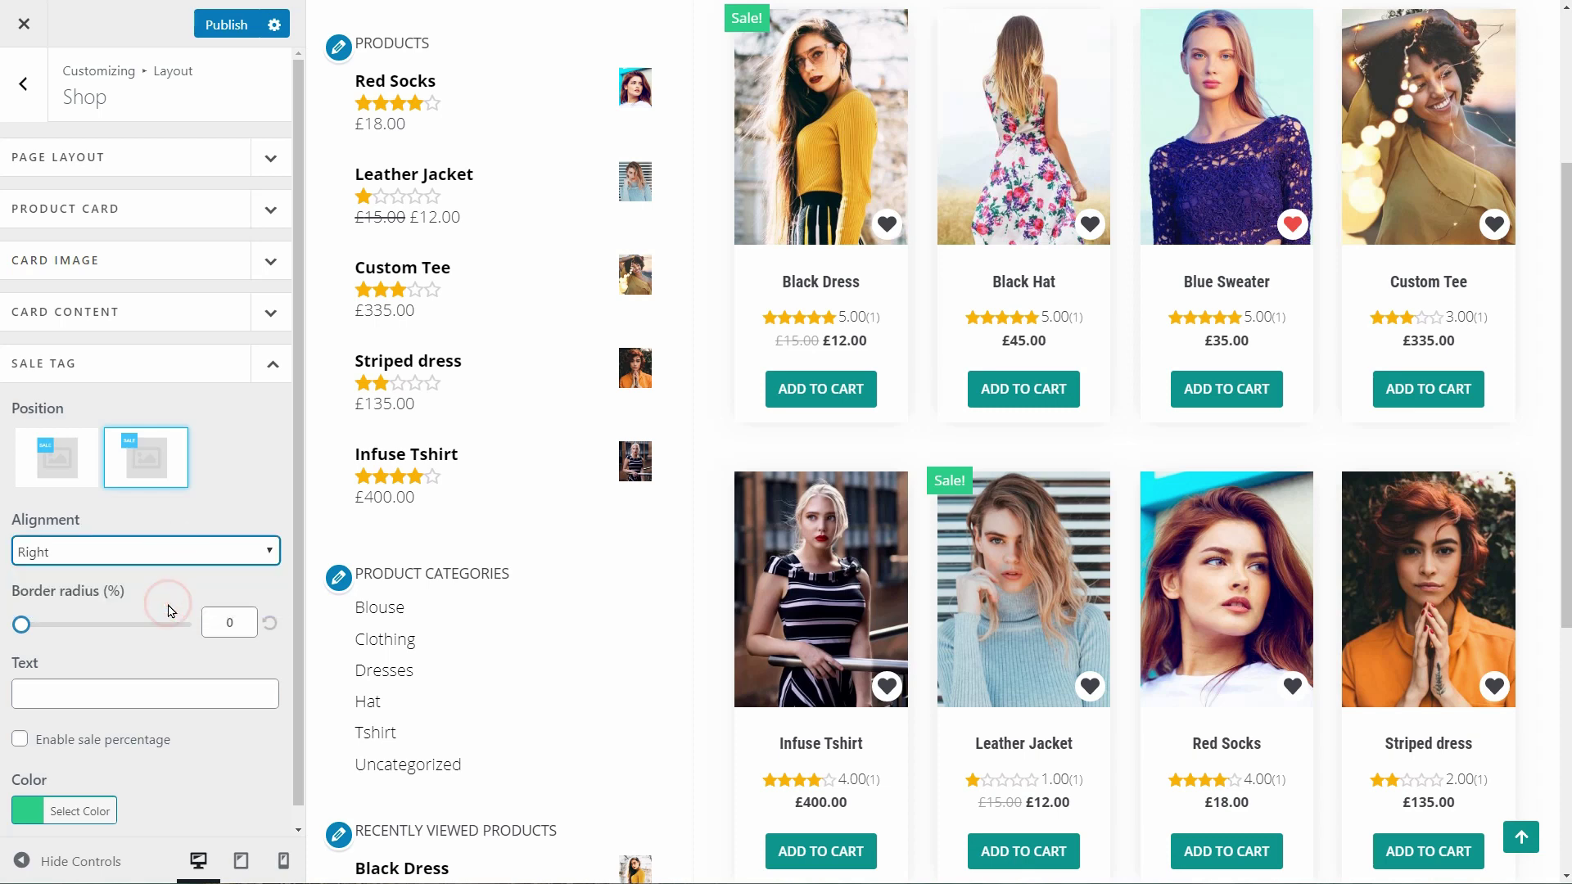
drag(39, 627, 64, 635)
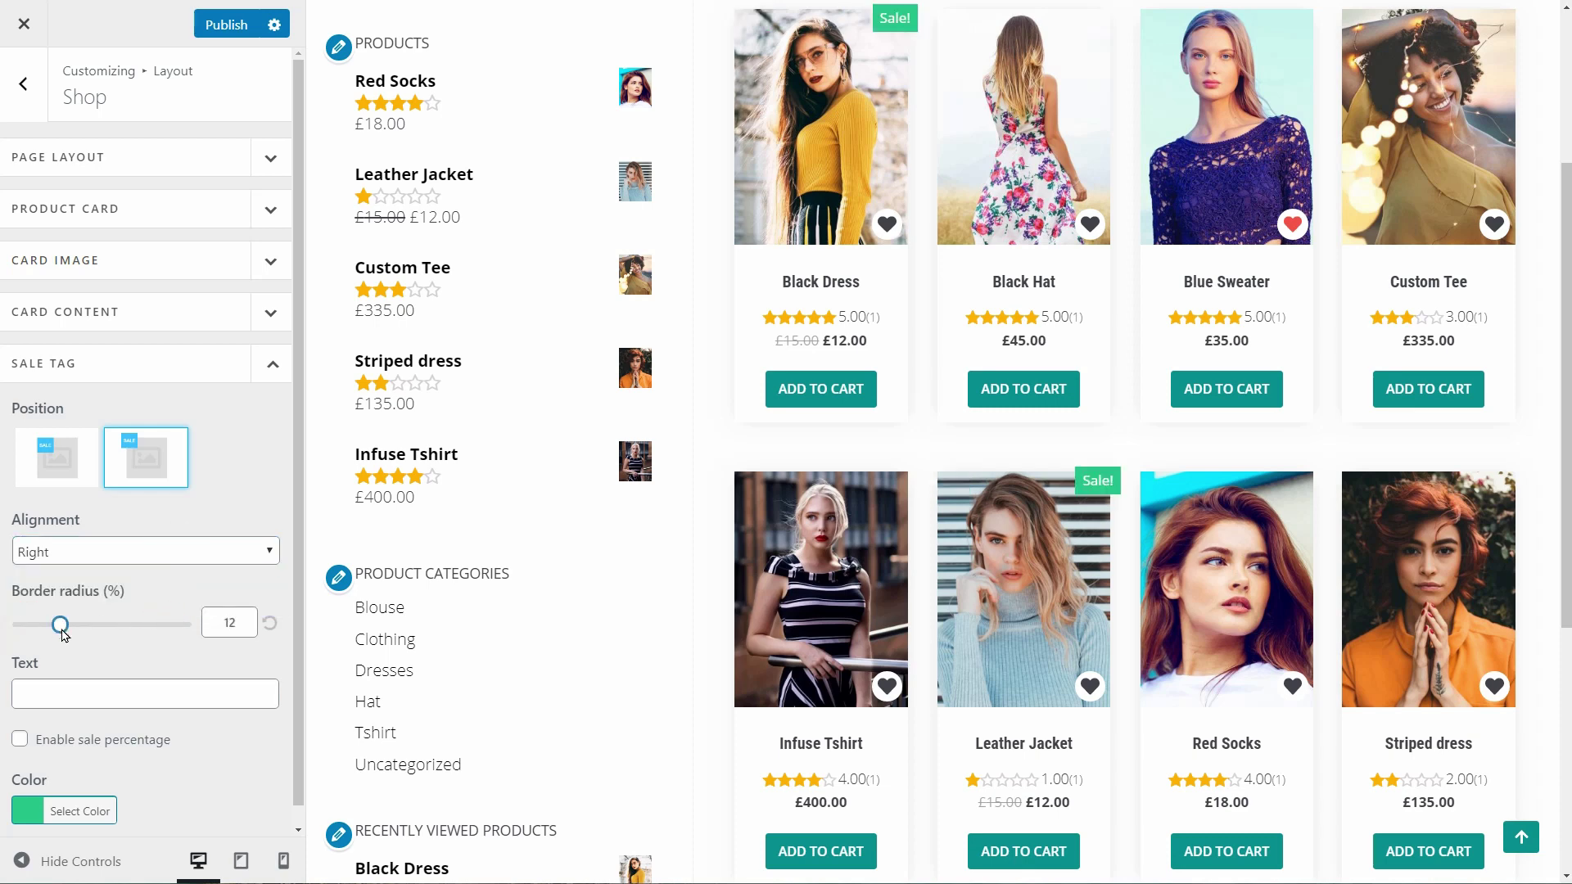
Step: Change the sale tag's color to red
click(109, 807)
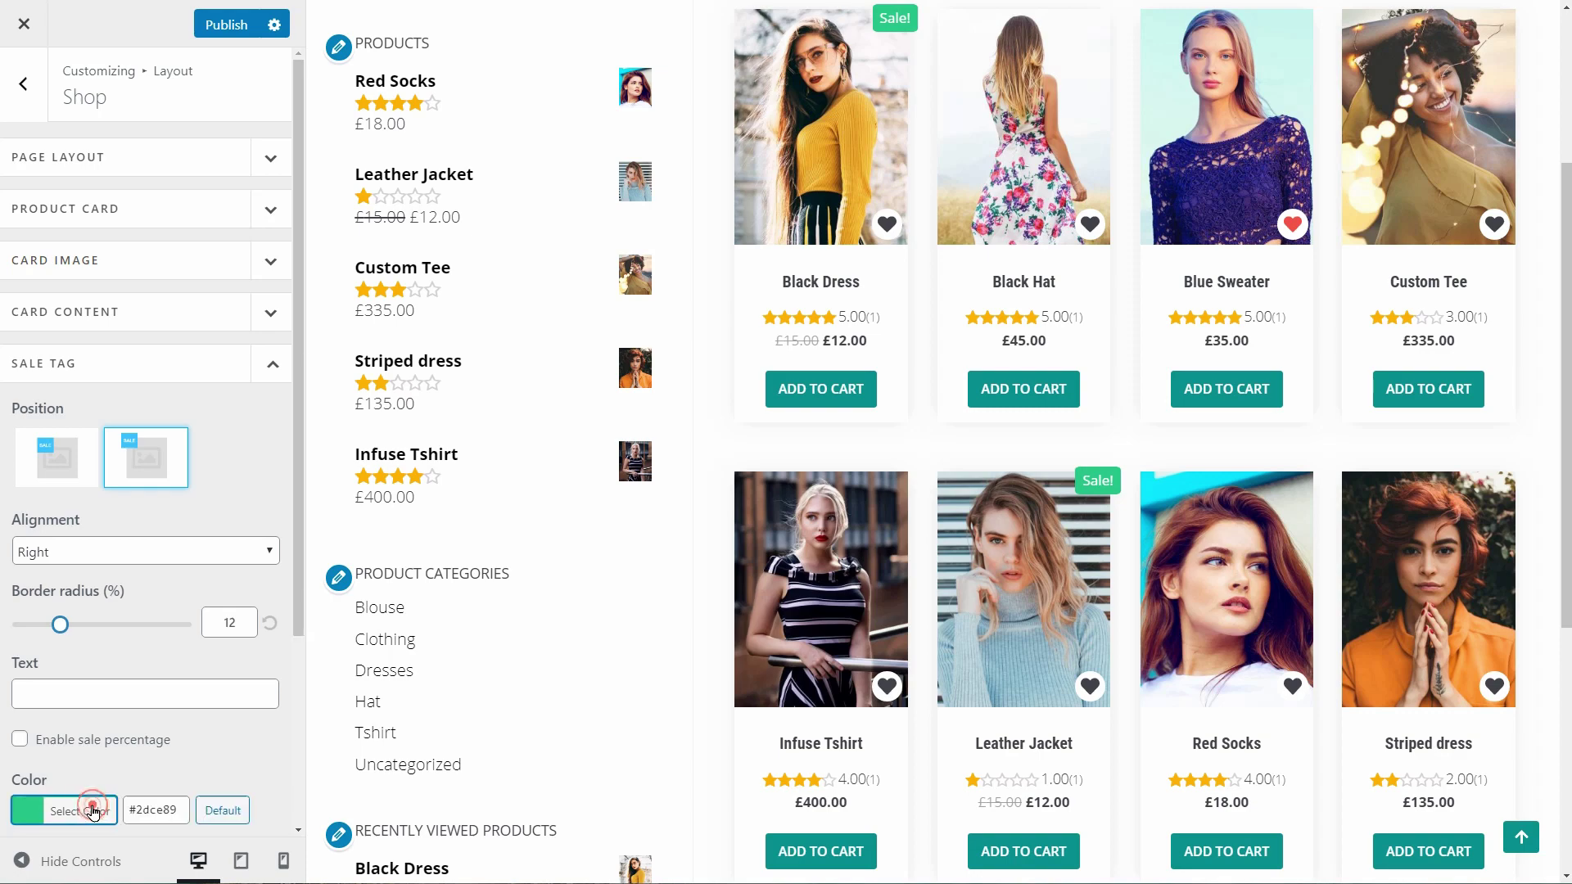
scroll(89, 771, down, 3)
click(79, 791)
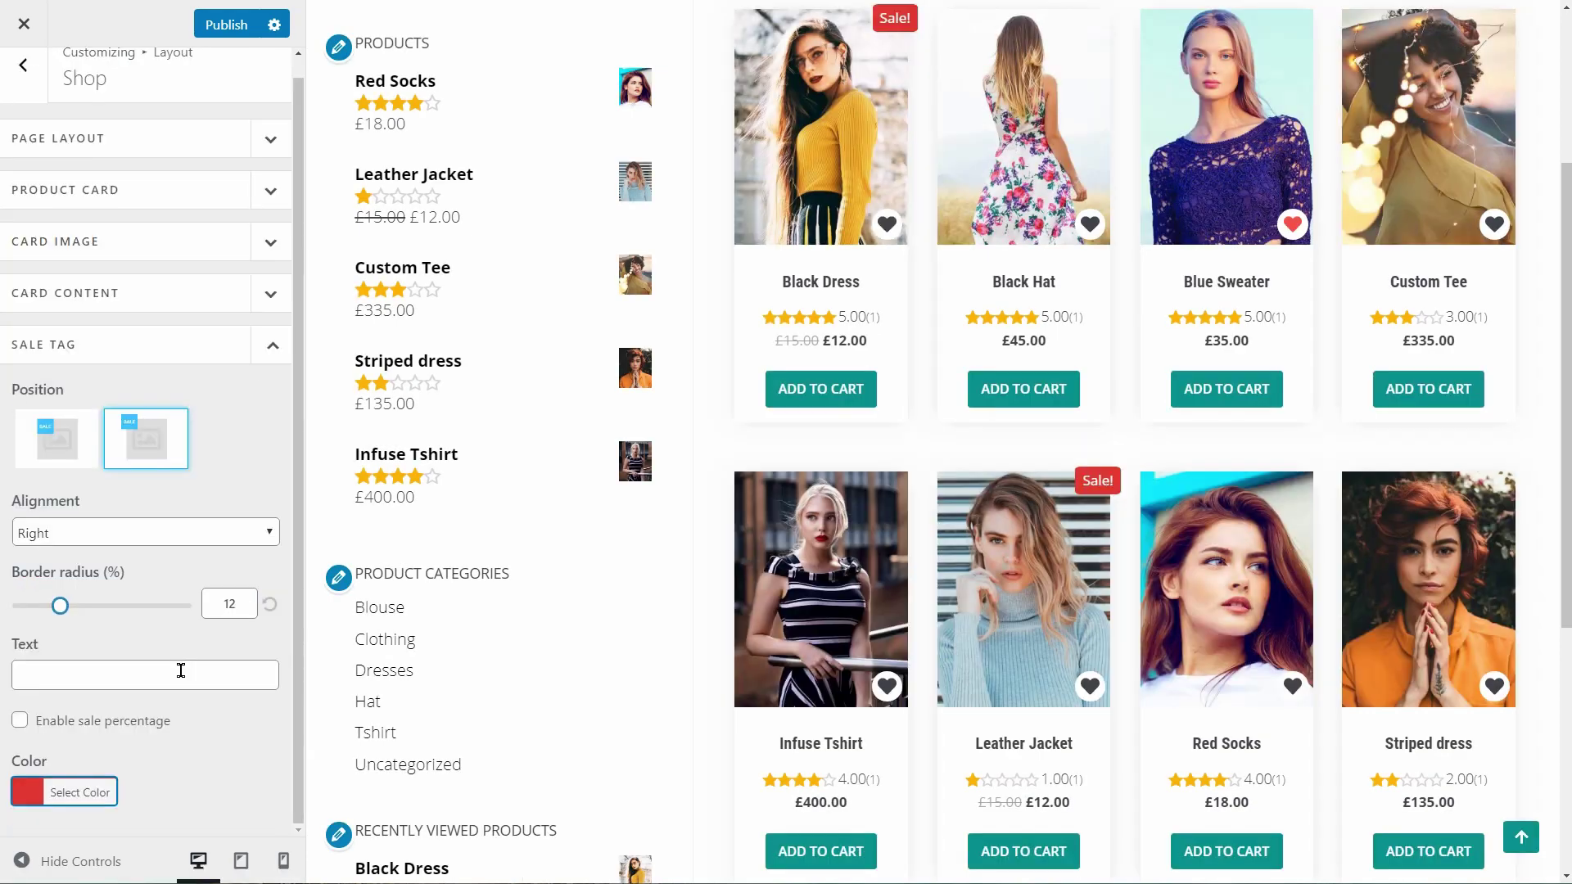
Step: Set the sale tag text to DISCOUNT and enable the sale percentage
click(175, 671)
text(DISCOUNT)
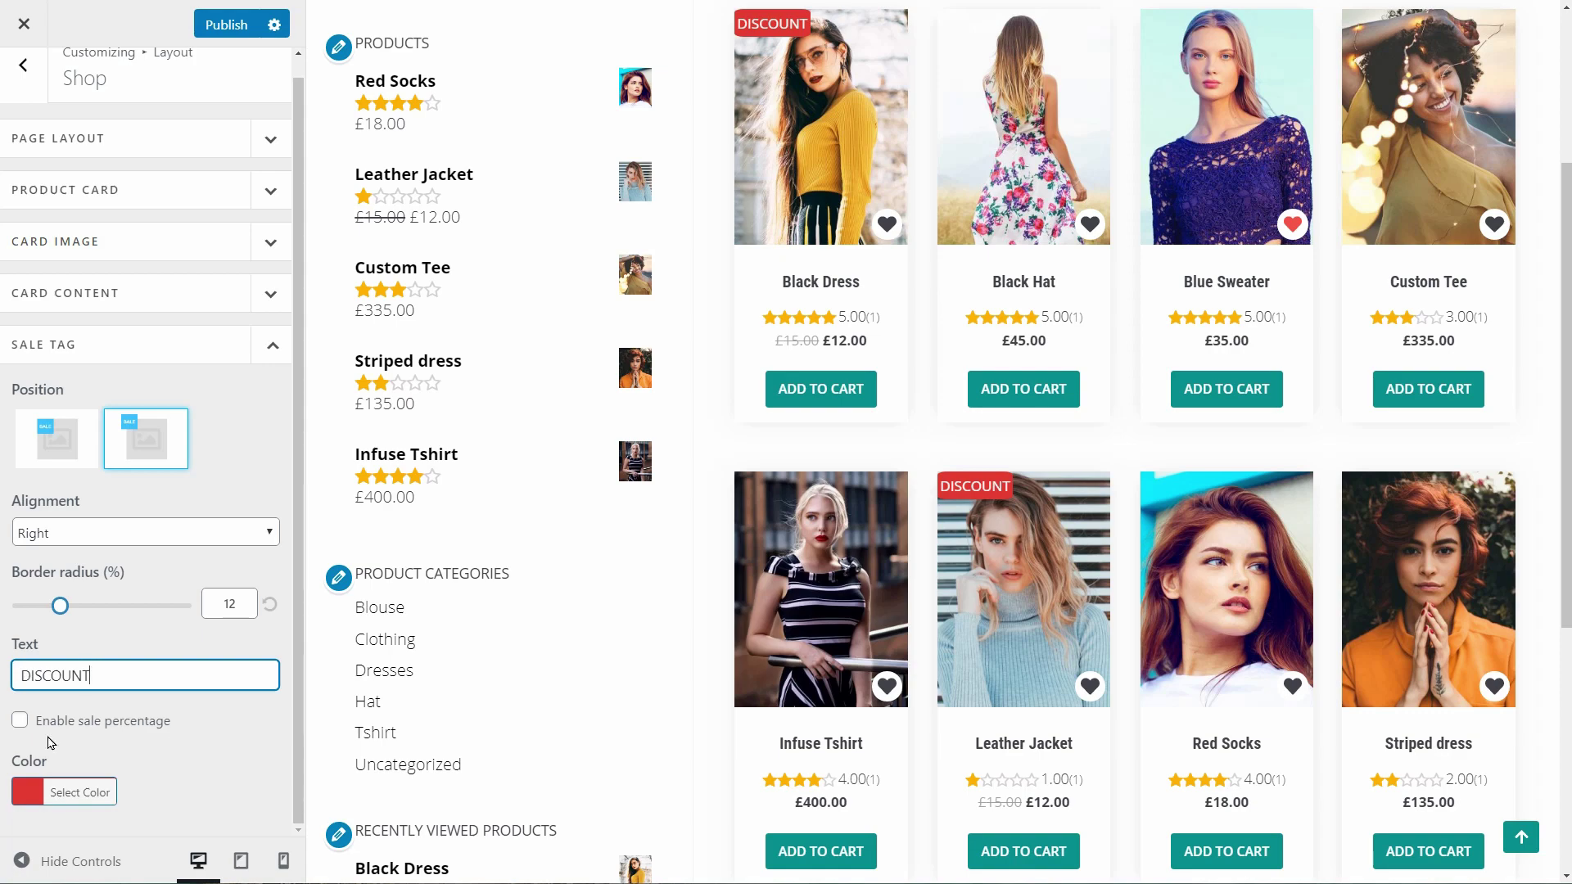
click(20, 723)
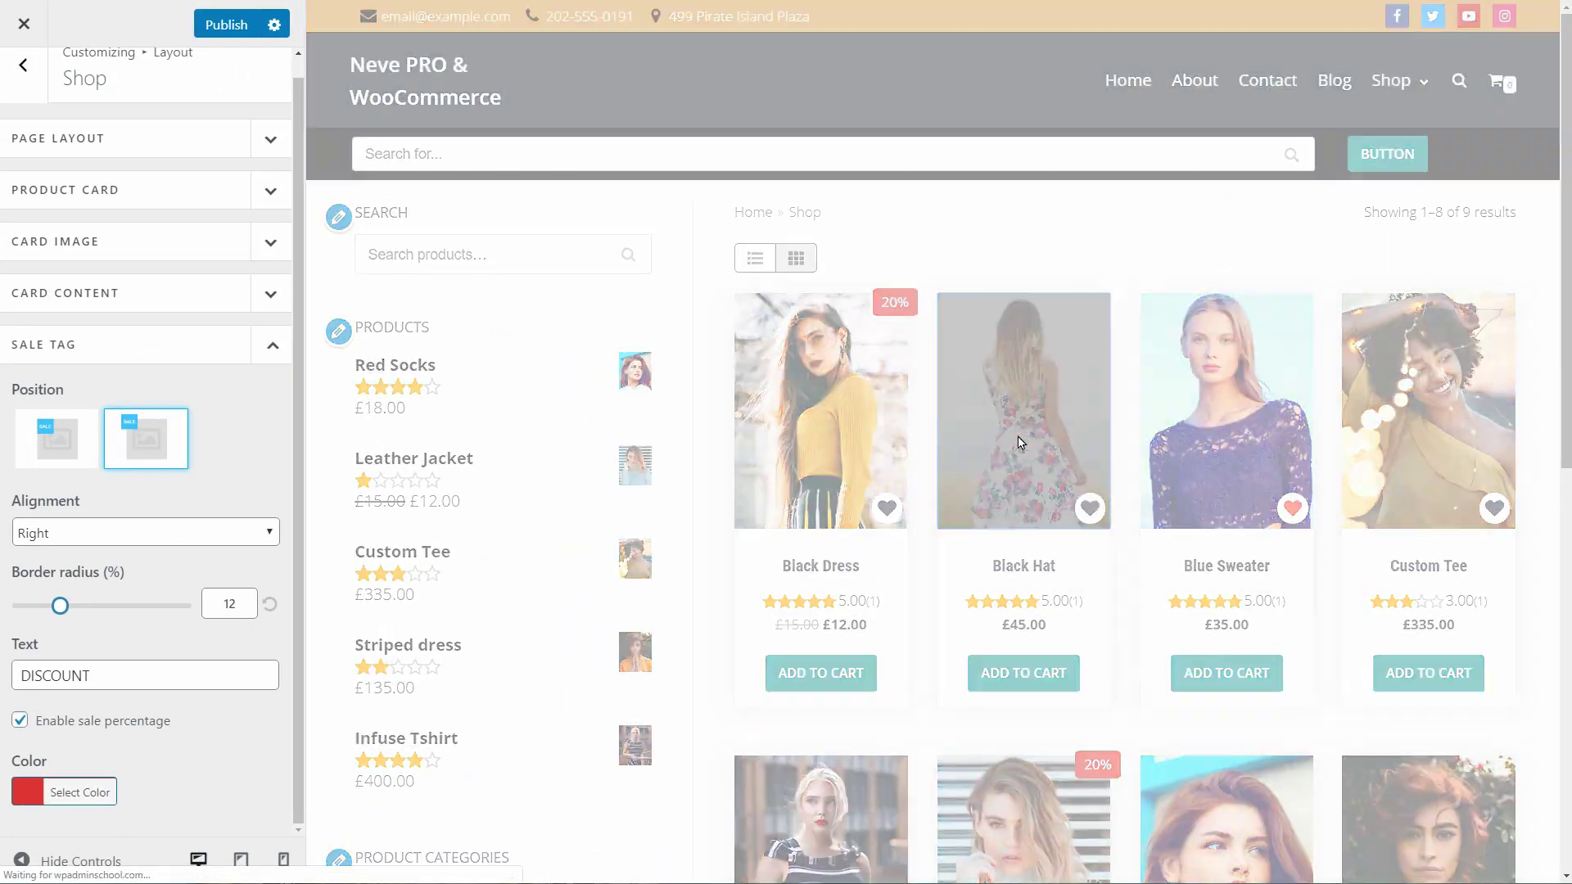
Step: Open the Single Product layout settings and move the Price element above the Title
click(33, 82)
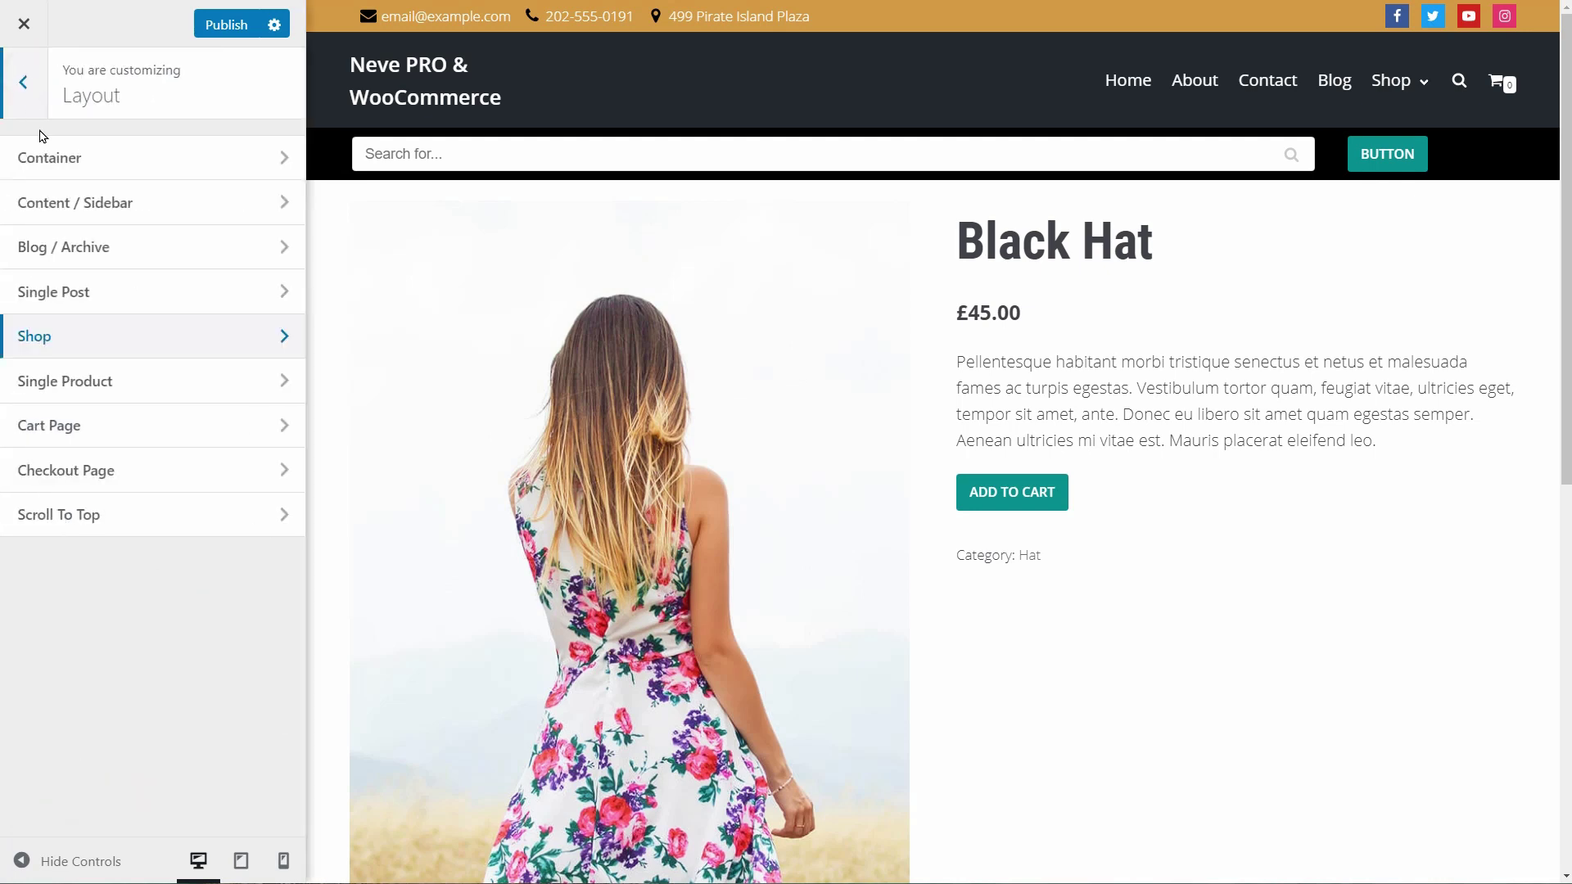
click(253, 380)
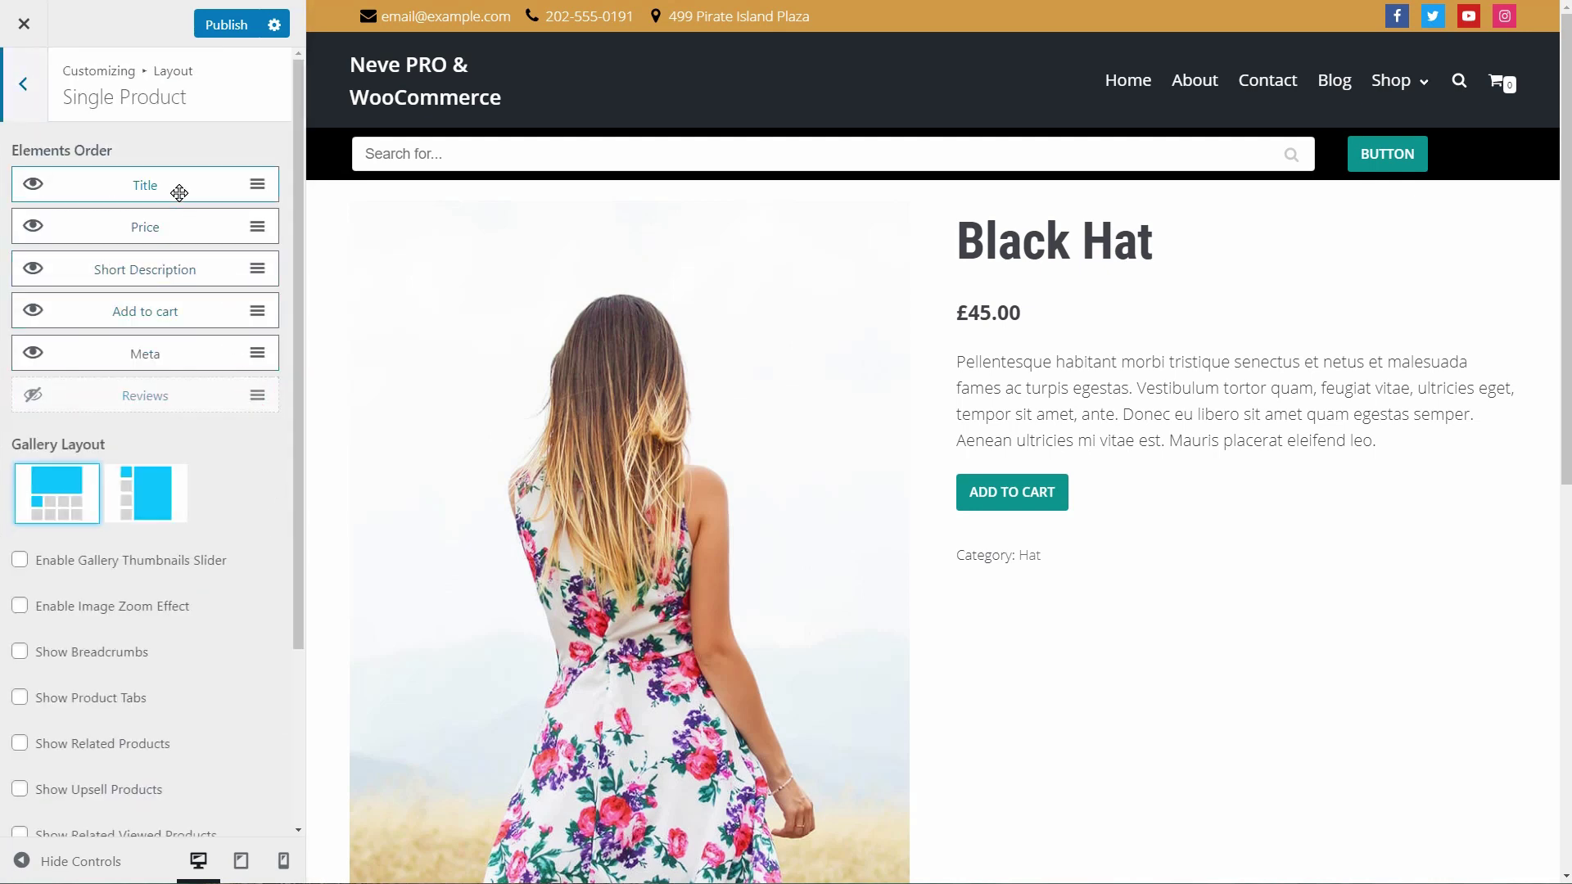
drag(179, 193, 180, 237)
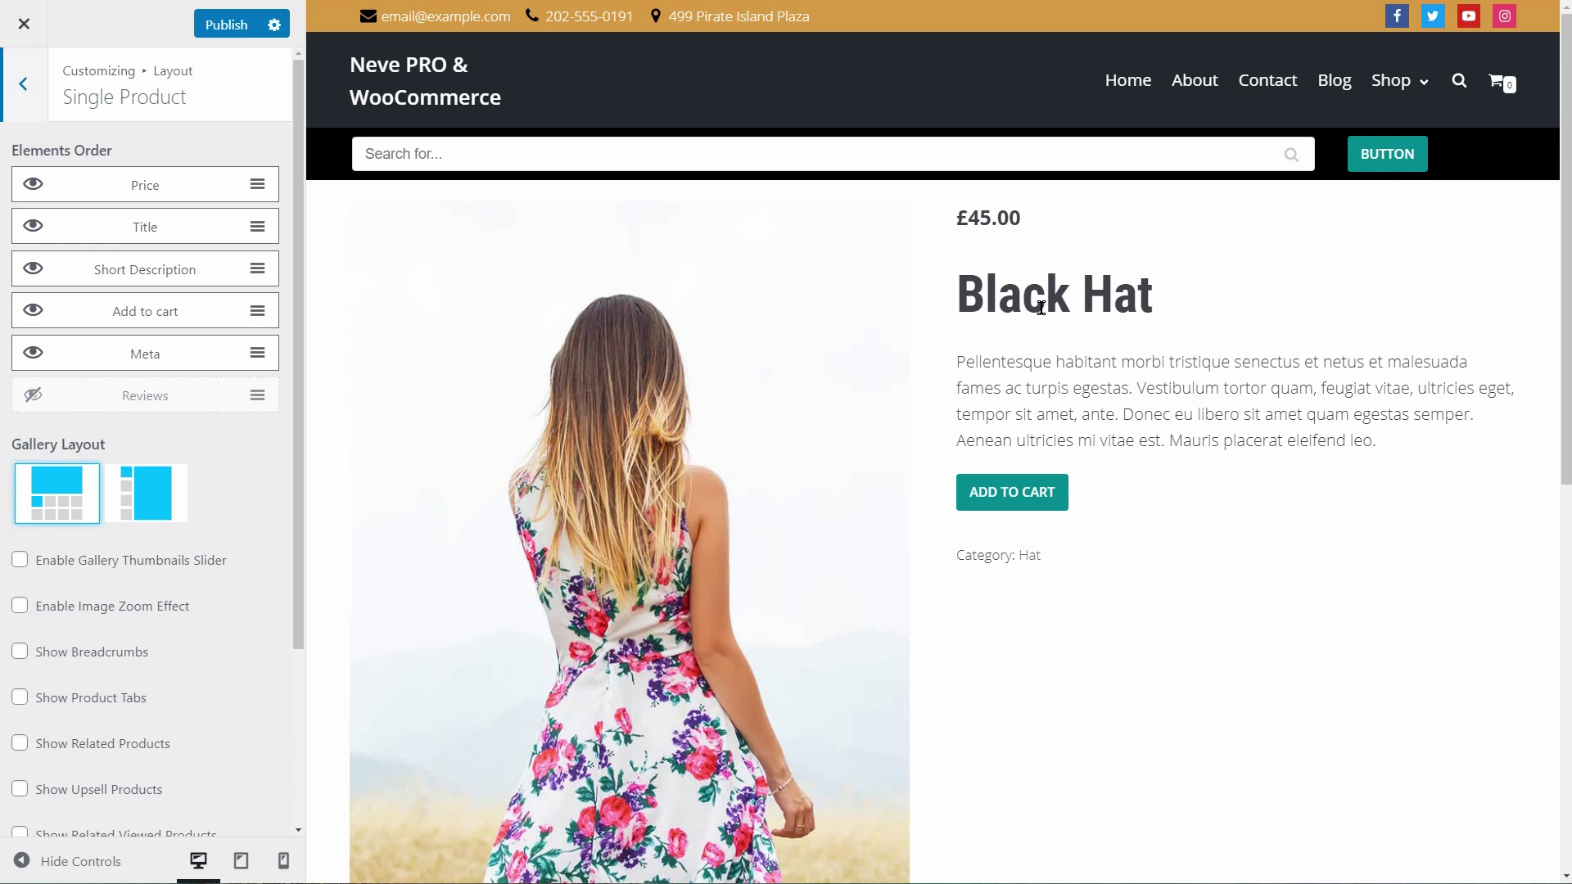
Step: Try the gallery layout with thumbnails beside the product image, and restore the layout with thumbnails below it
scroll(1567, 329, down, 5)
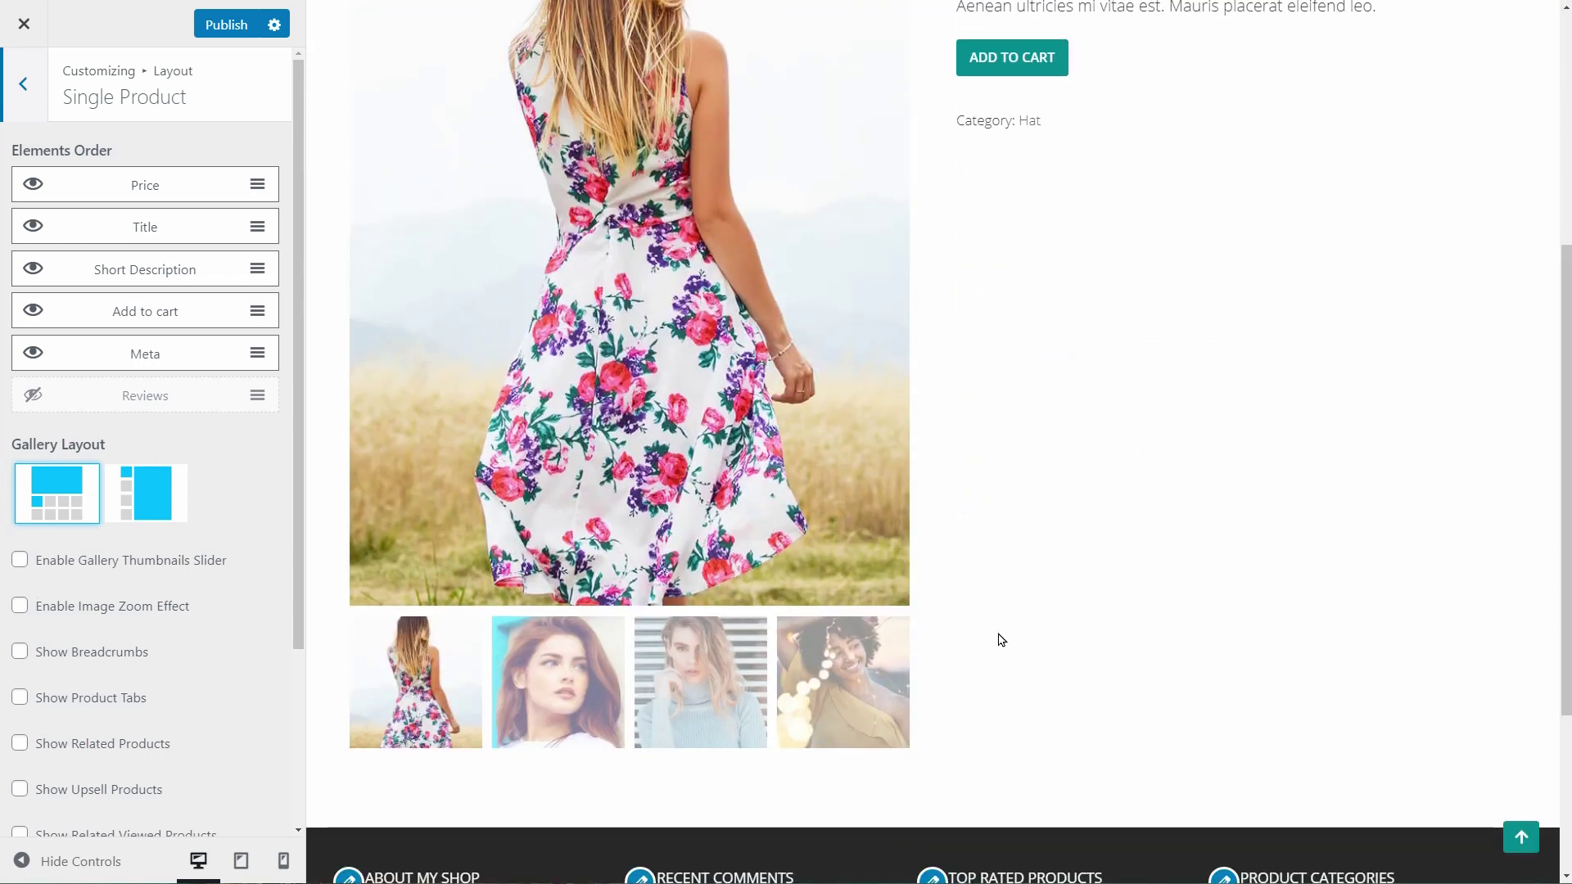
click(162, 514)
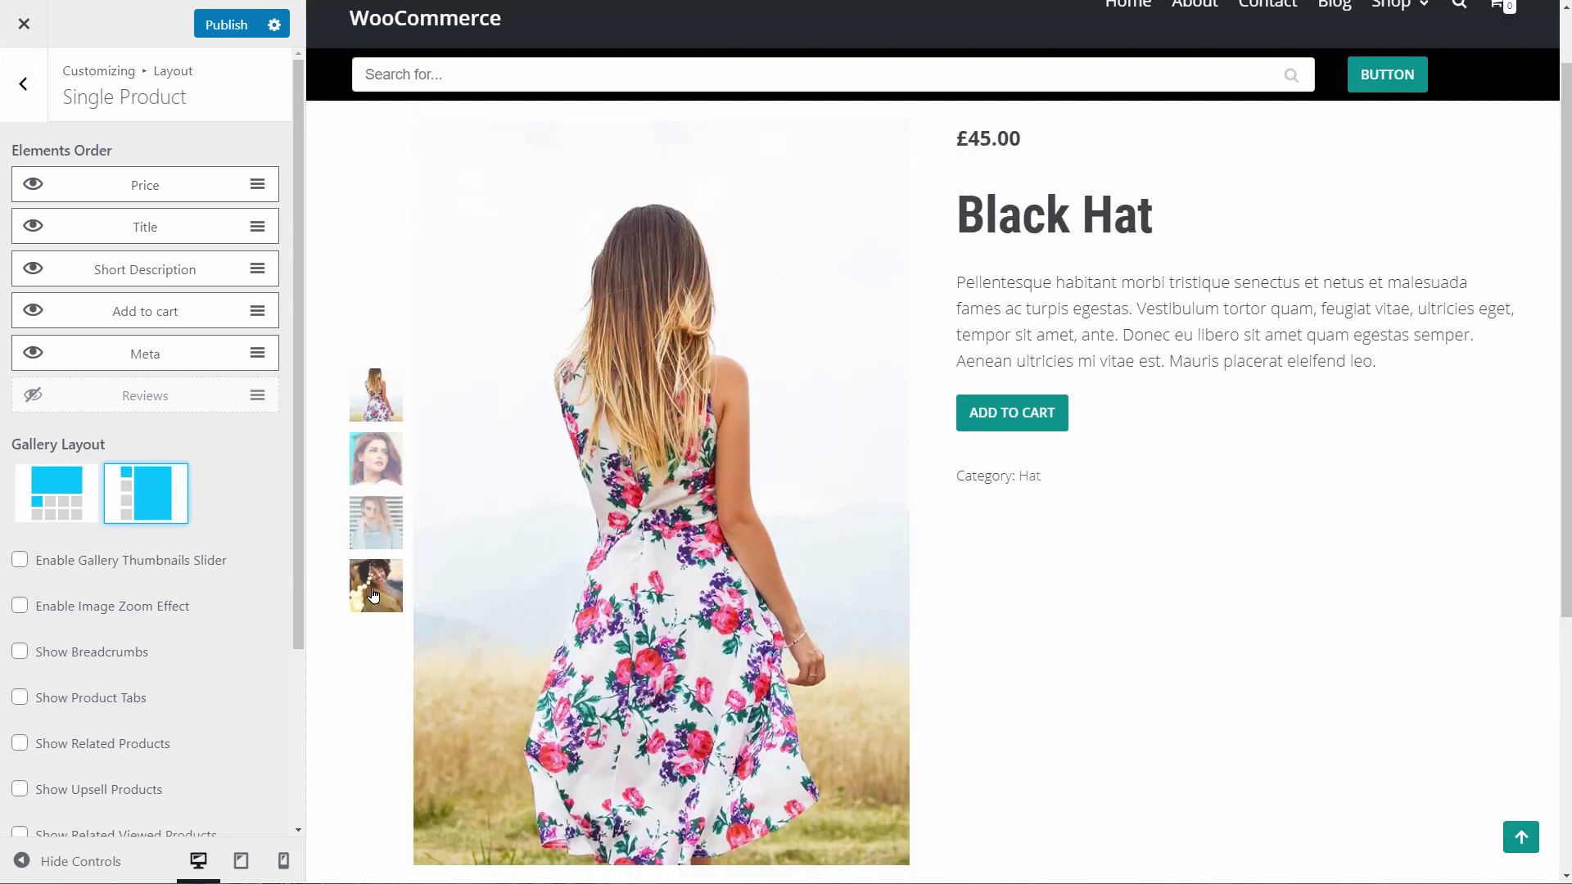
click(54, 506)
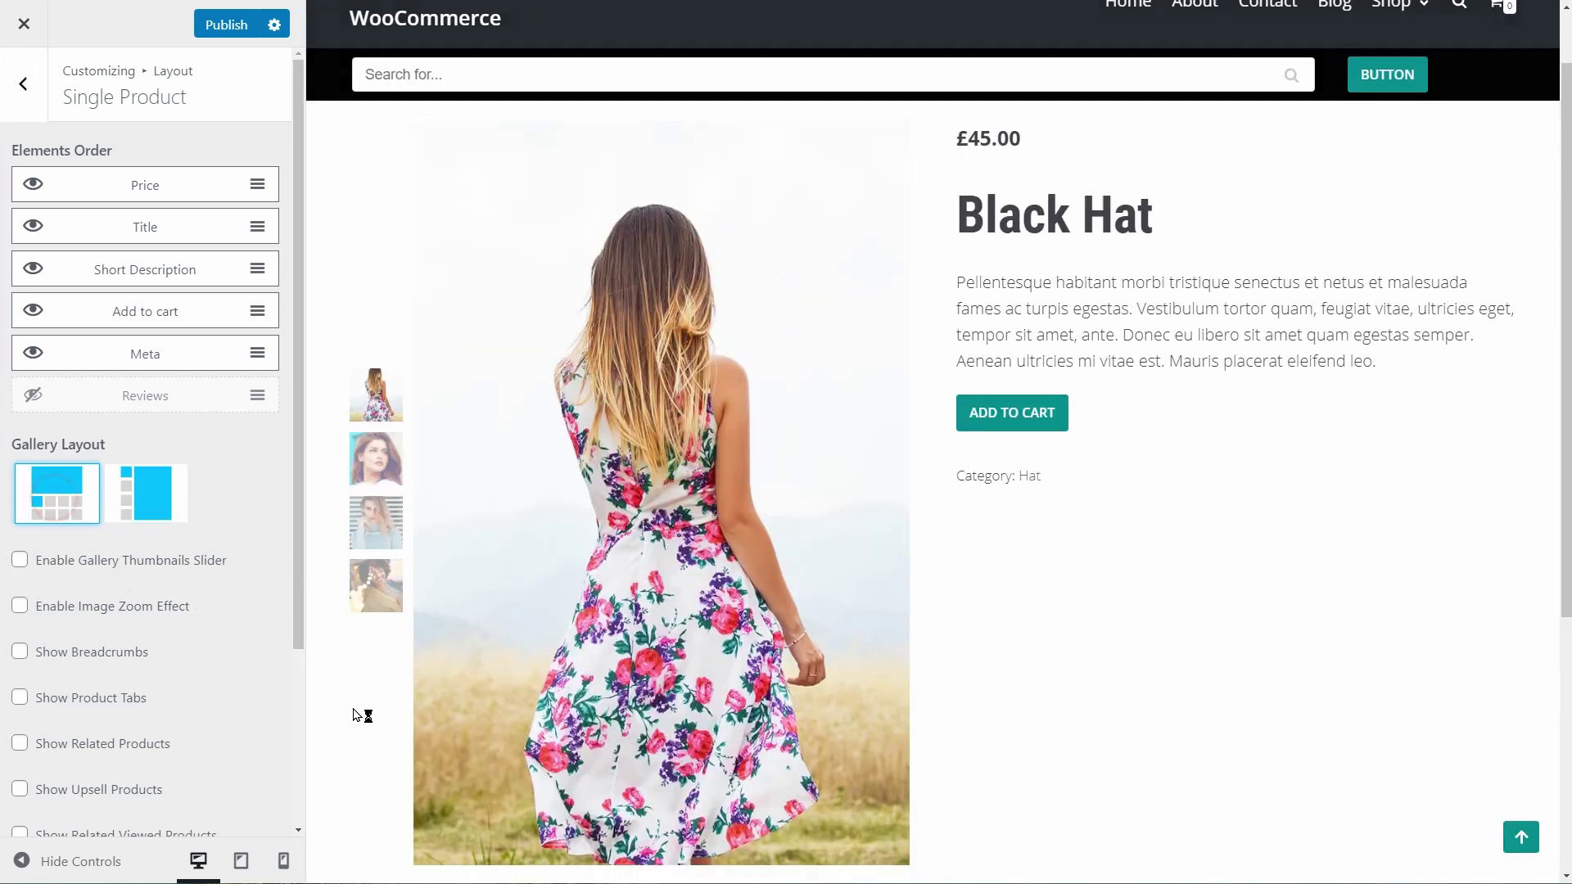
scroll(352, 711, down, 3)
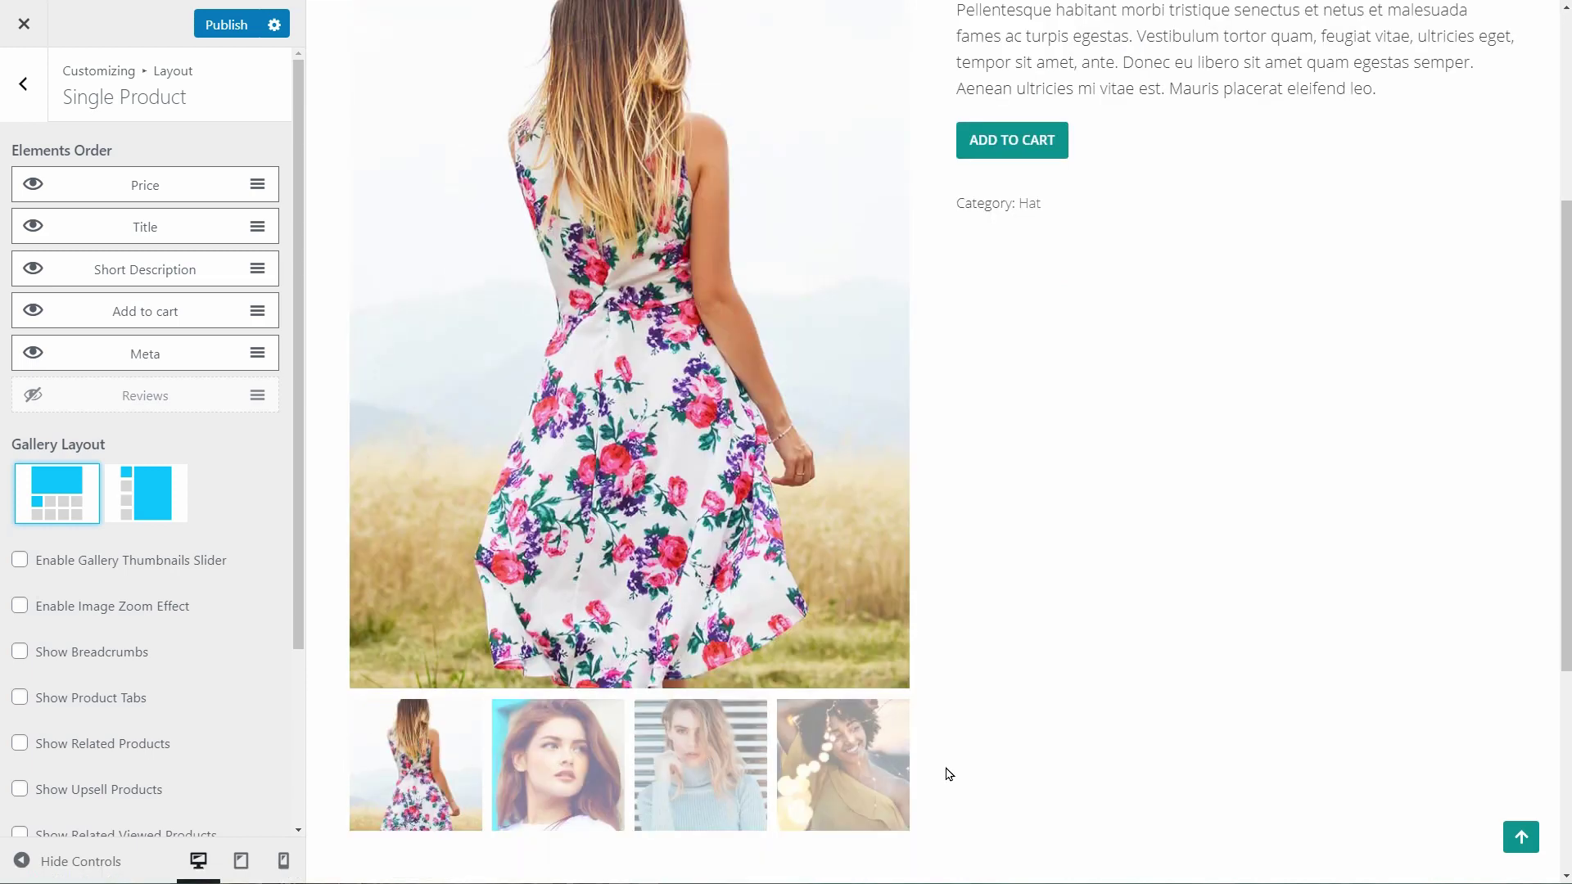
Step: Enable the gallery thumbnails slider, image zoom effect and breadcrumbs for the single product page
click(19, 563)
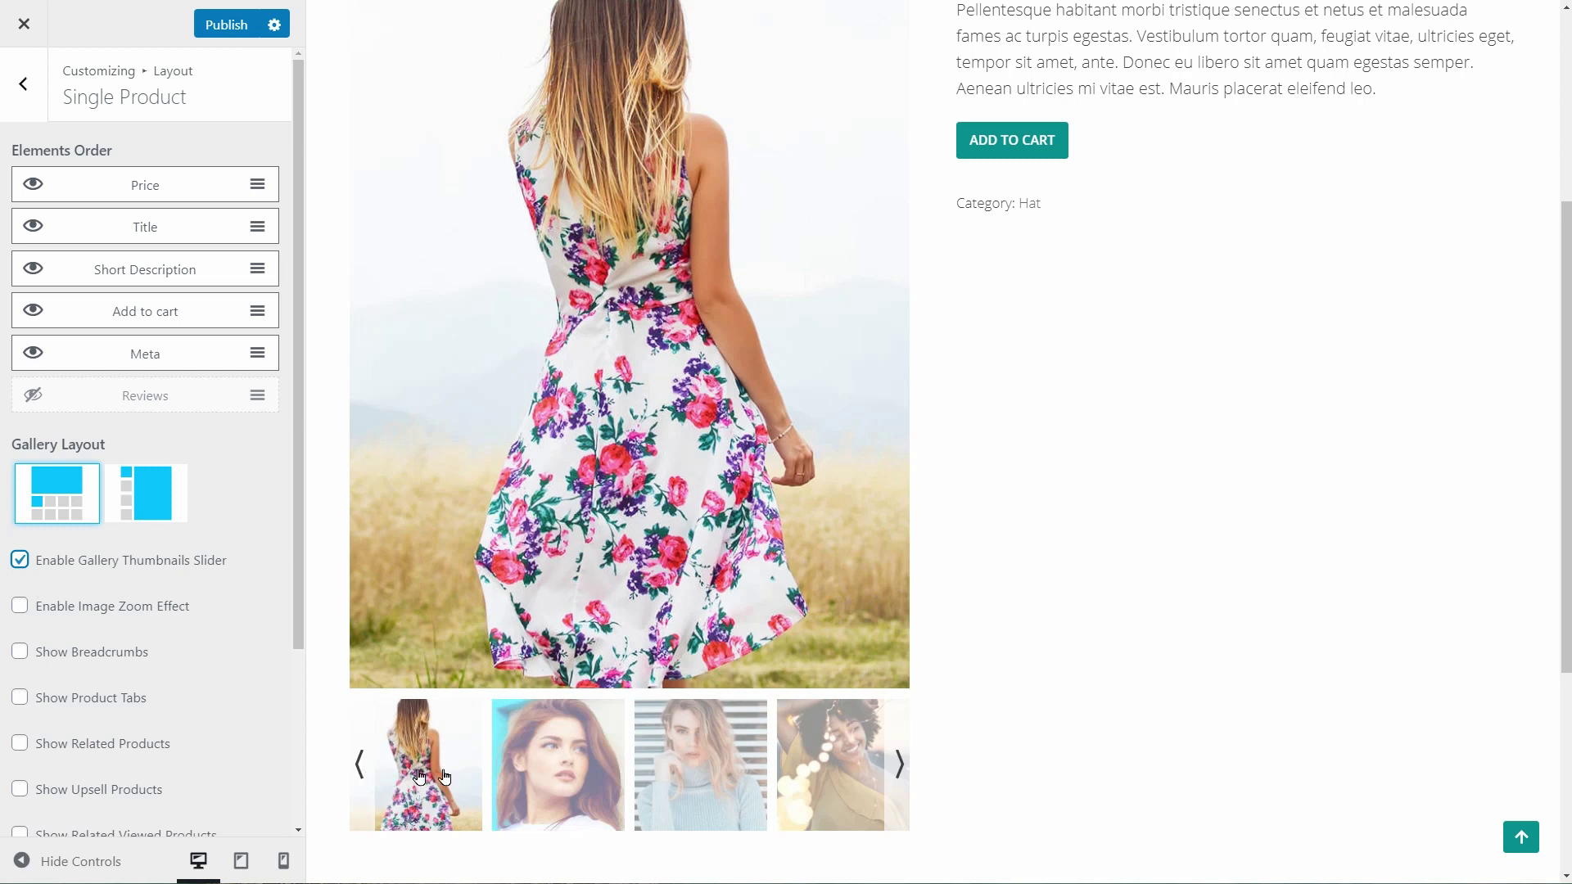
click(904, 780)
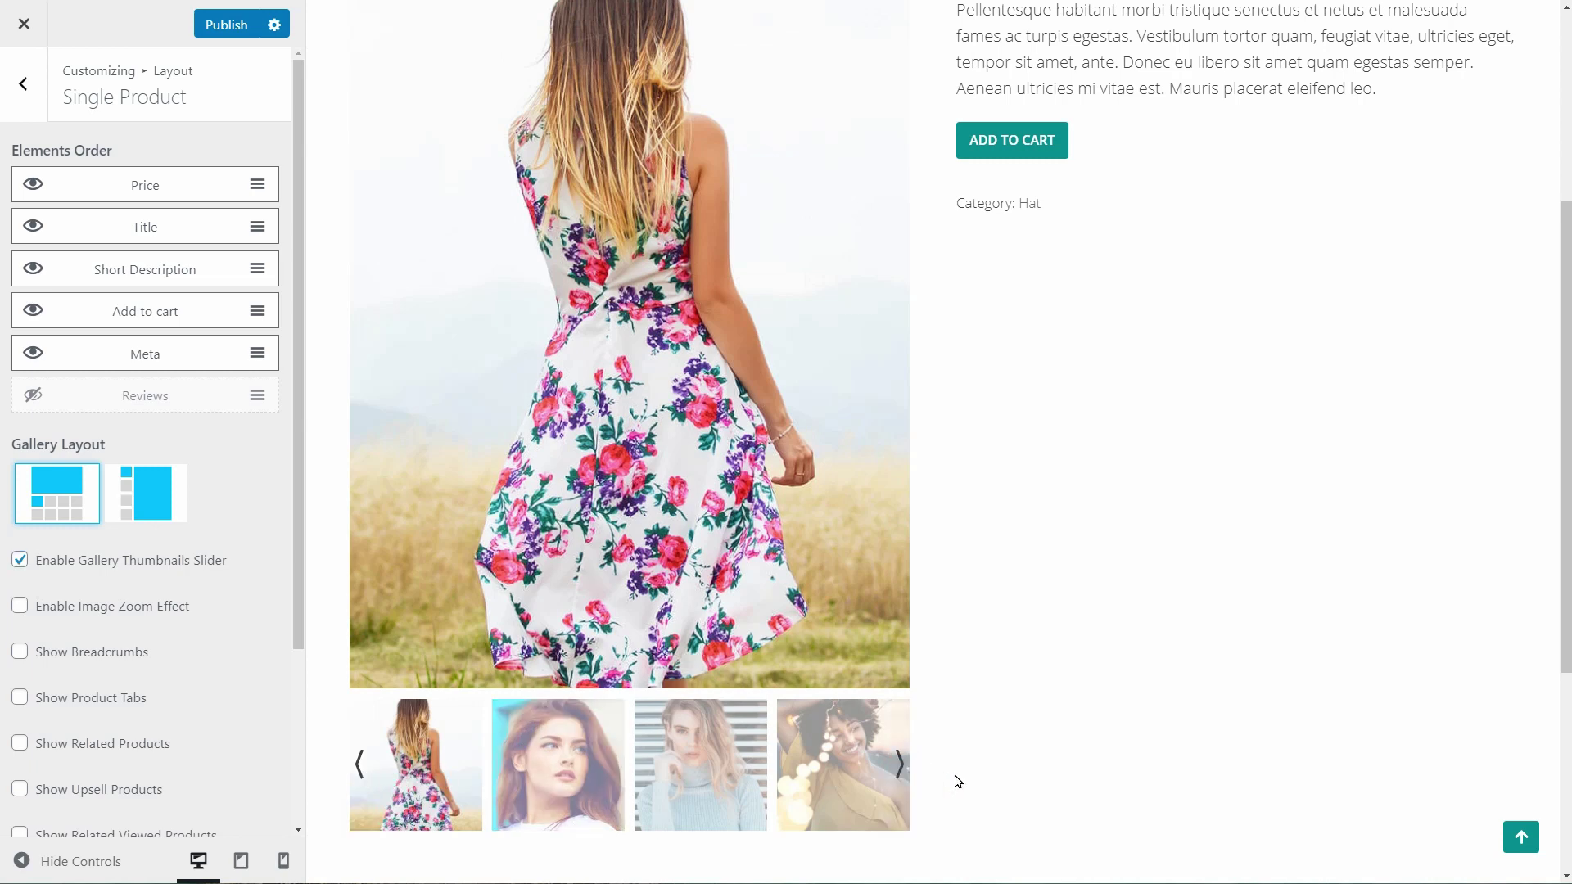
scroll(958, 782, up, 3)
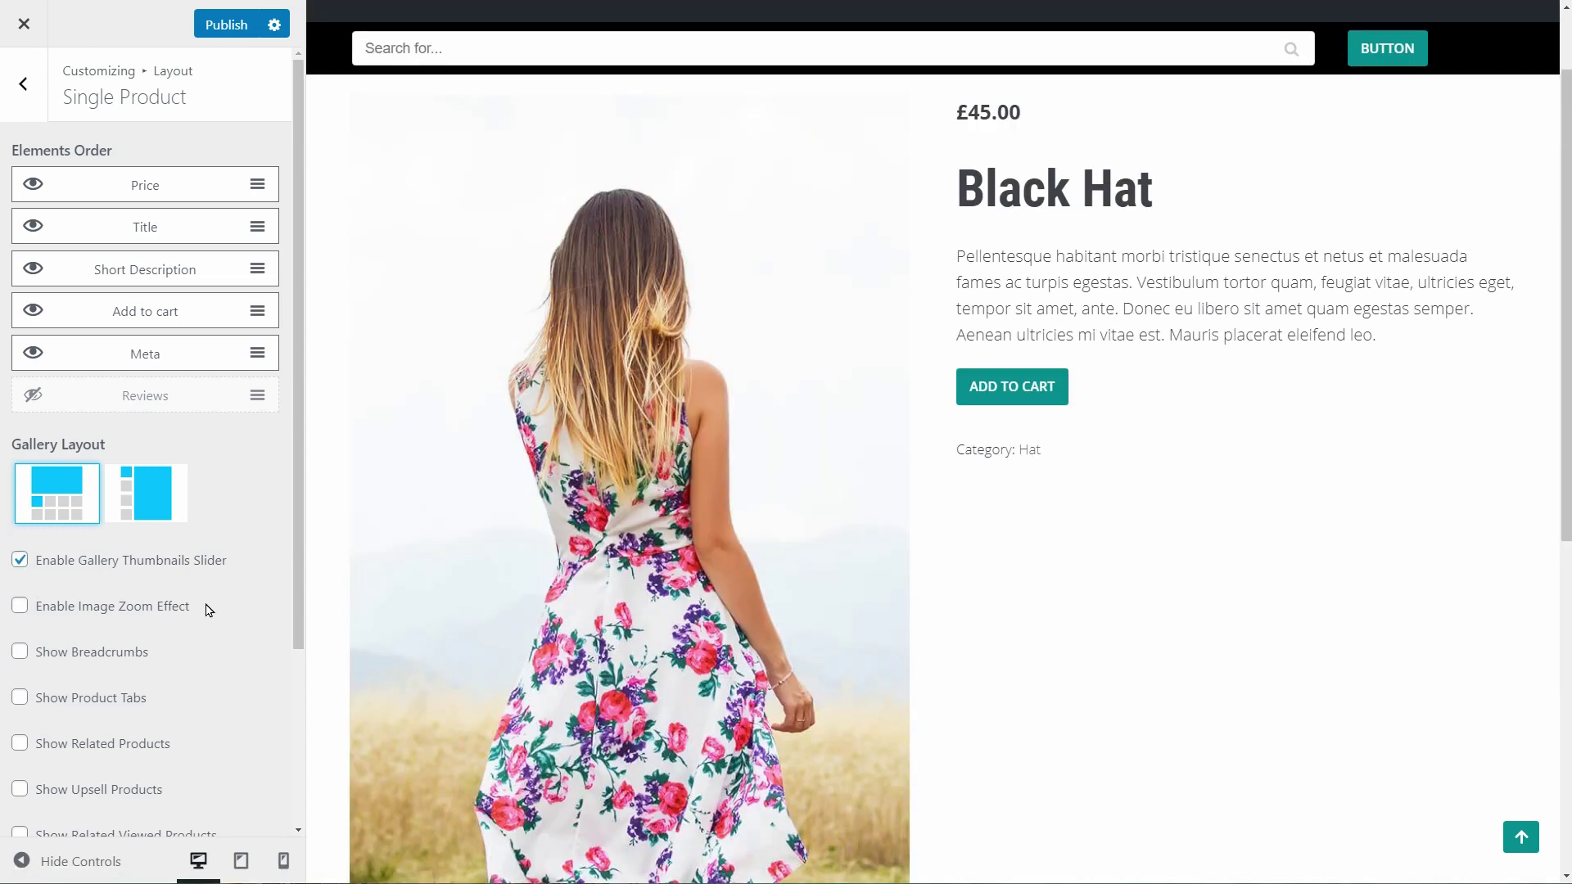
click(19, 606)
click(19, 652)
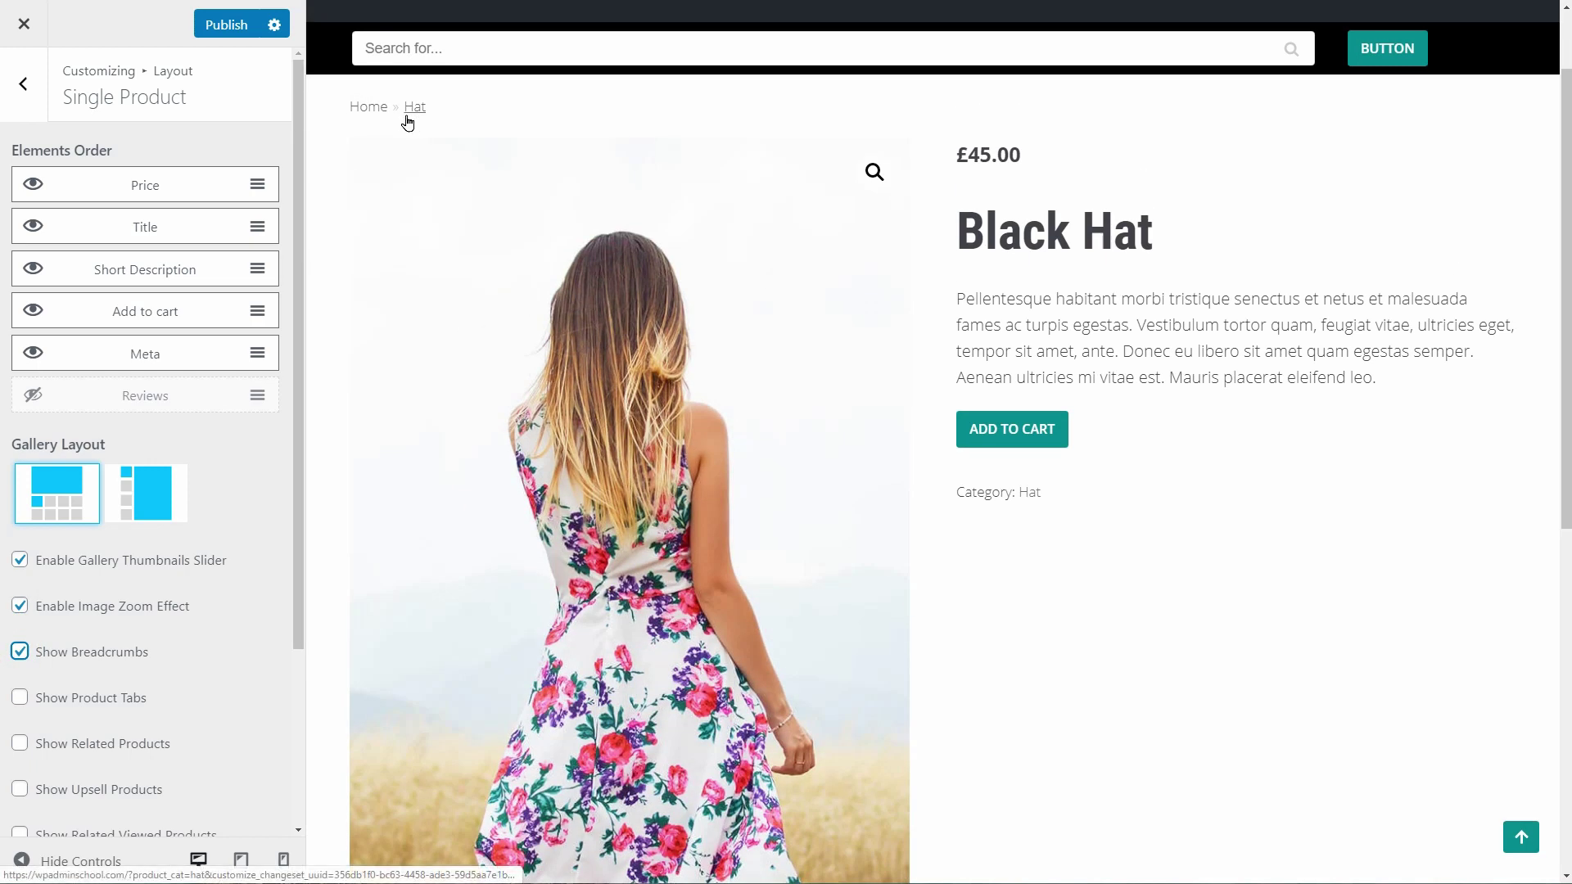
Step: Show the product tabs and look through the product's Additional information, Reviews and Description content
click(20, 698)
scroll(650, 538, down, 5)
click(588, 495)
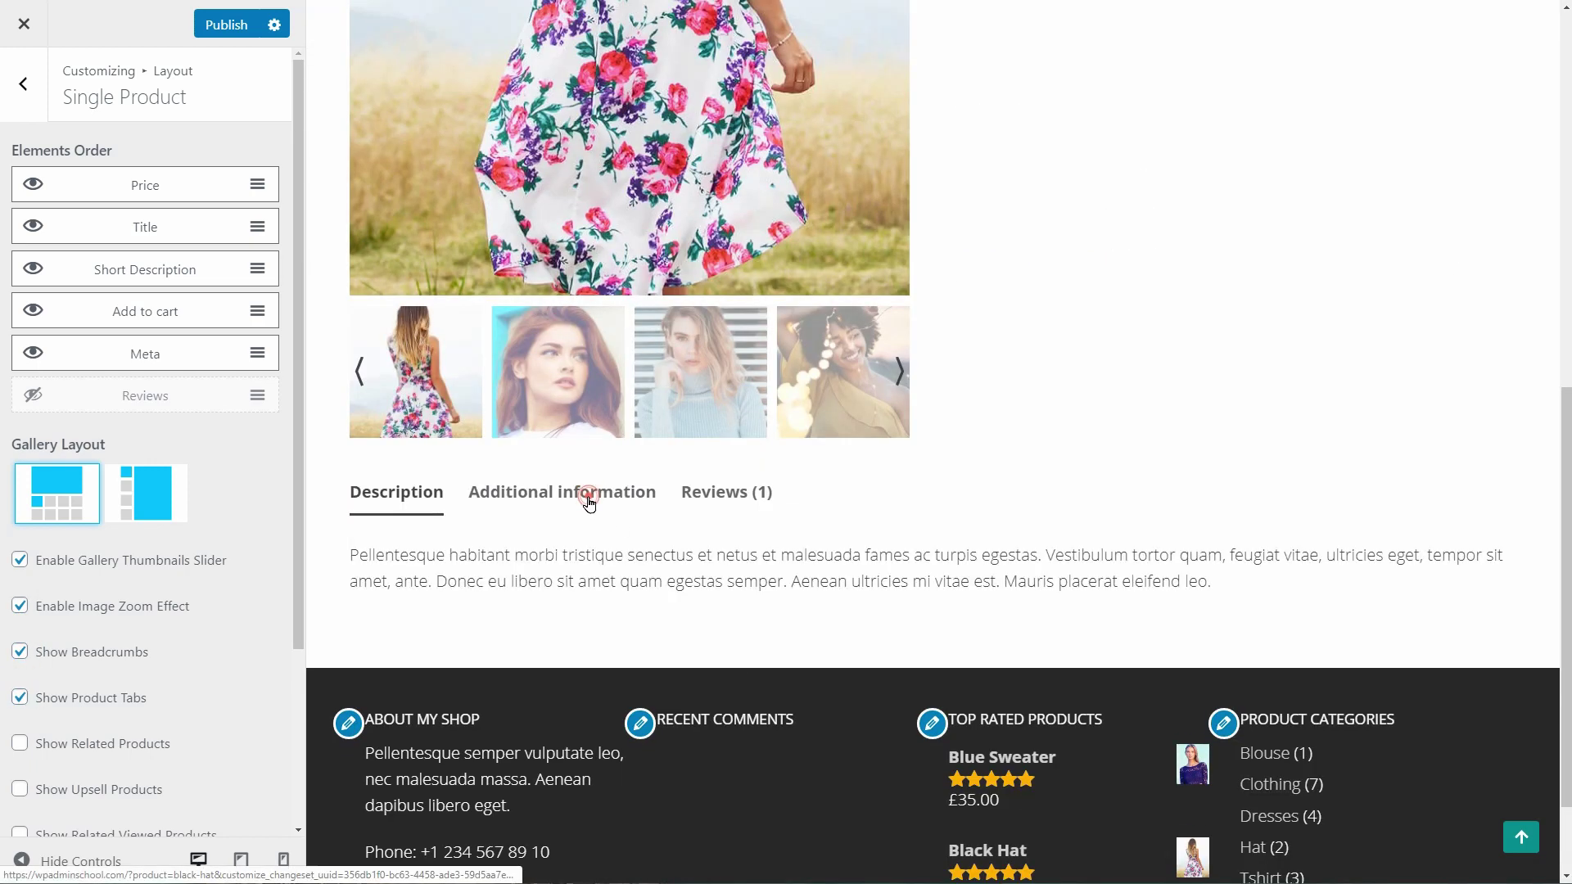
click(696, 493)
click(609, 494)
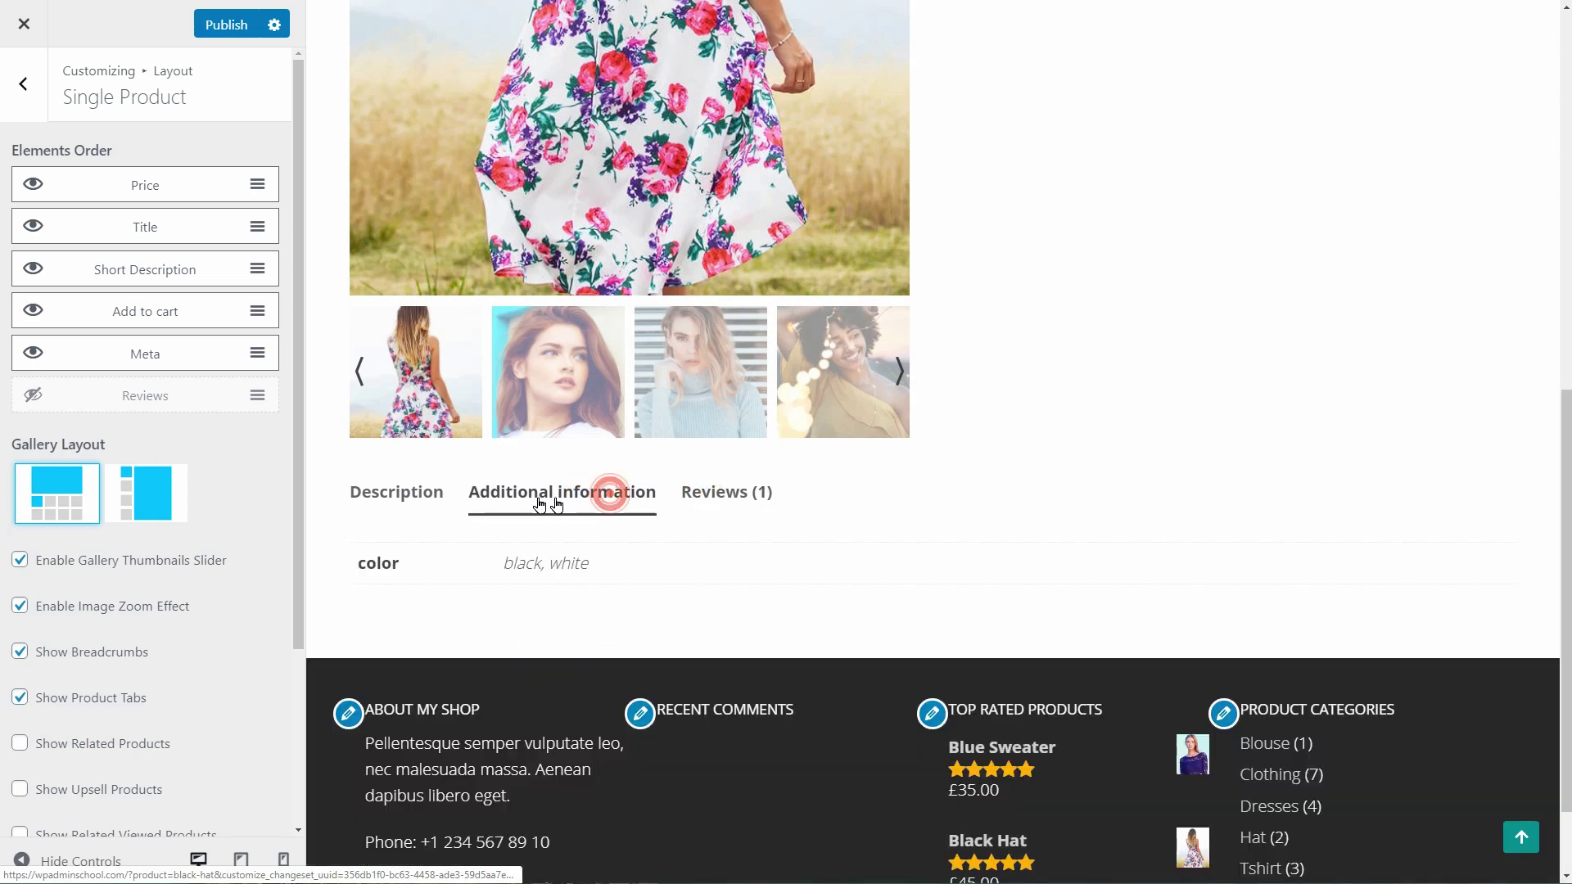
click(434, 494)
Step: Show related products and related viewed products, and check the recently viewed list on the product page
scroll(32, 516, down, 3)
click(20, 510)
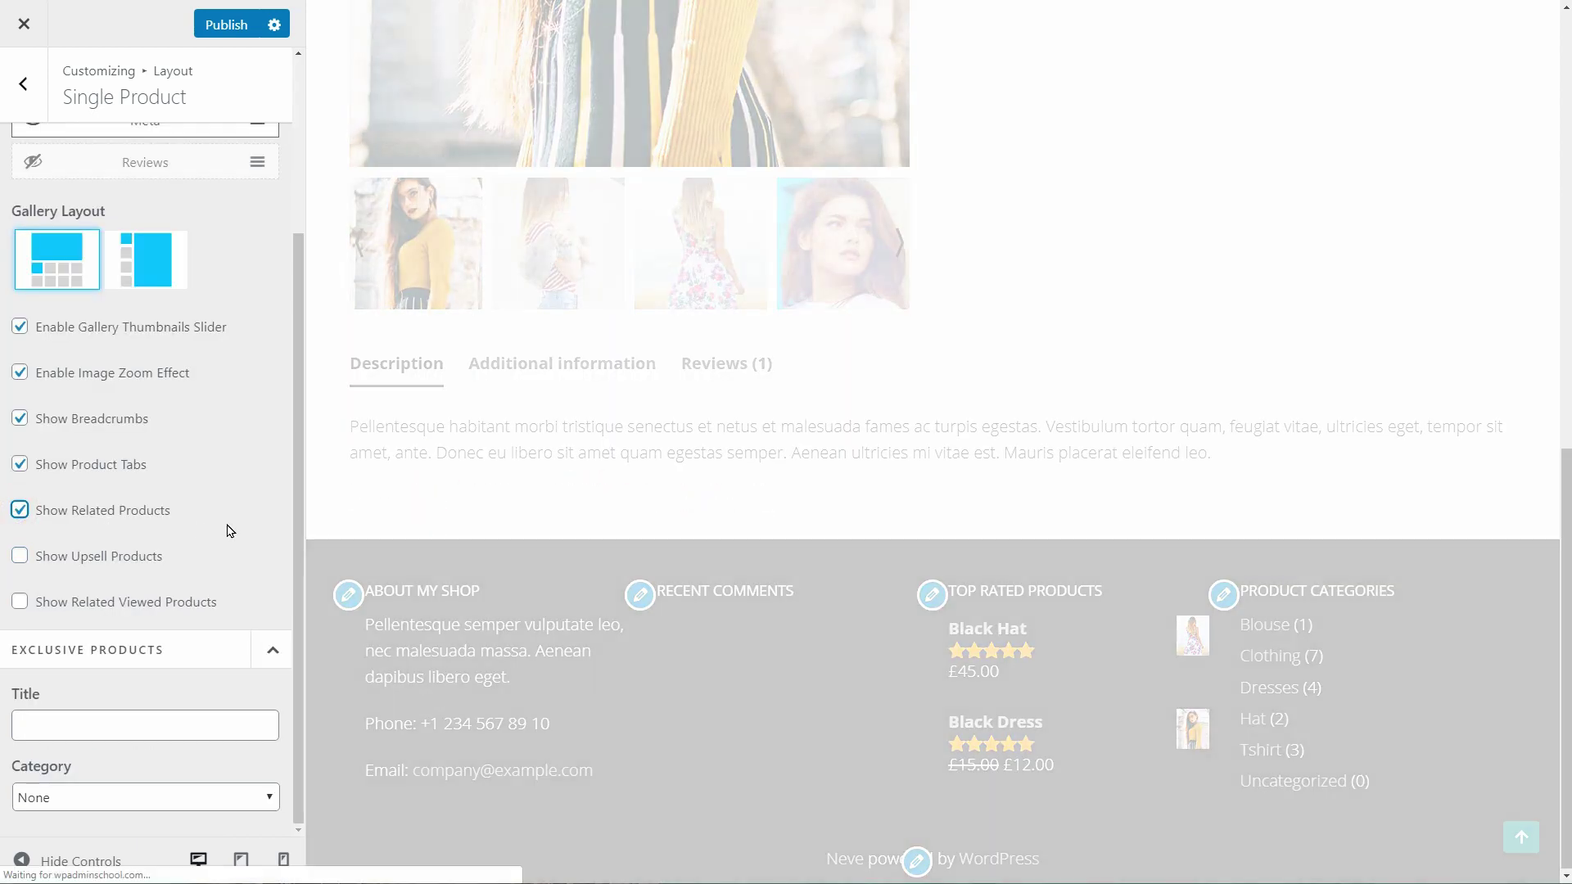
click(19, 606)
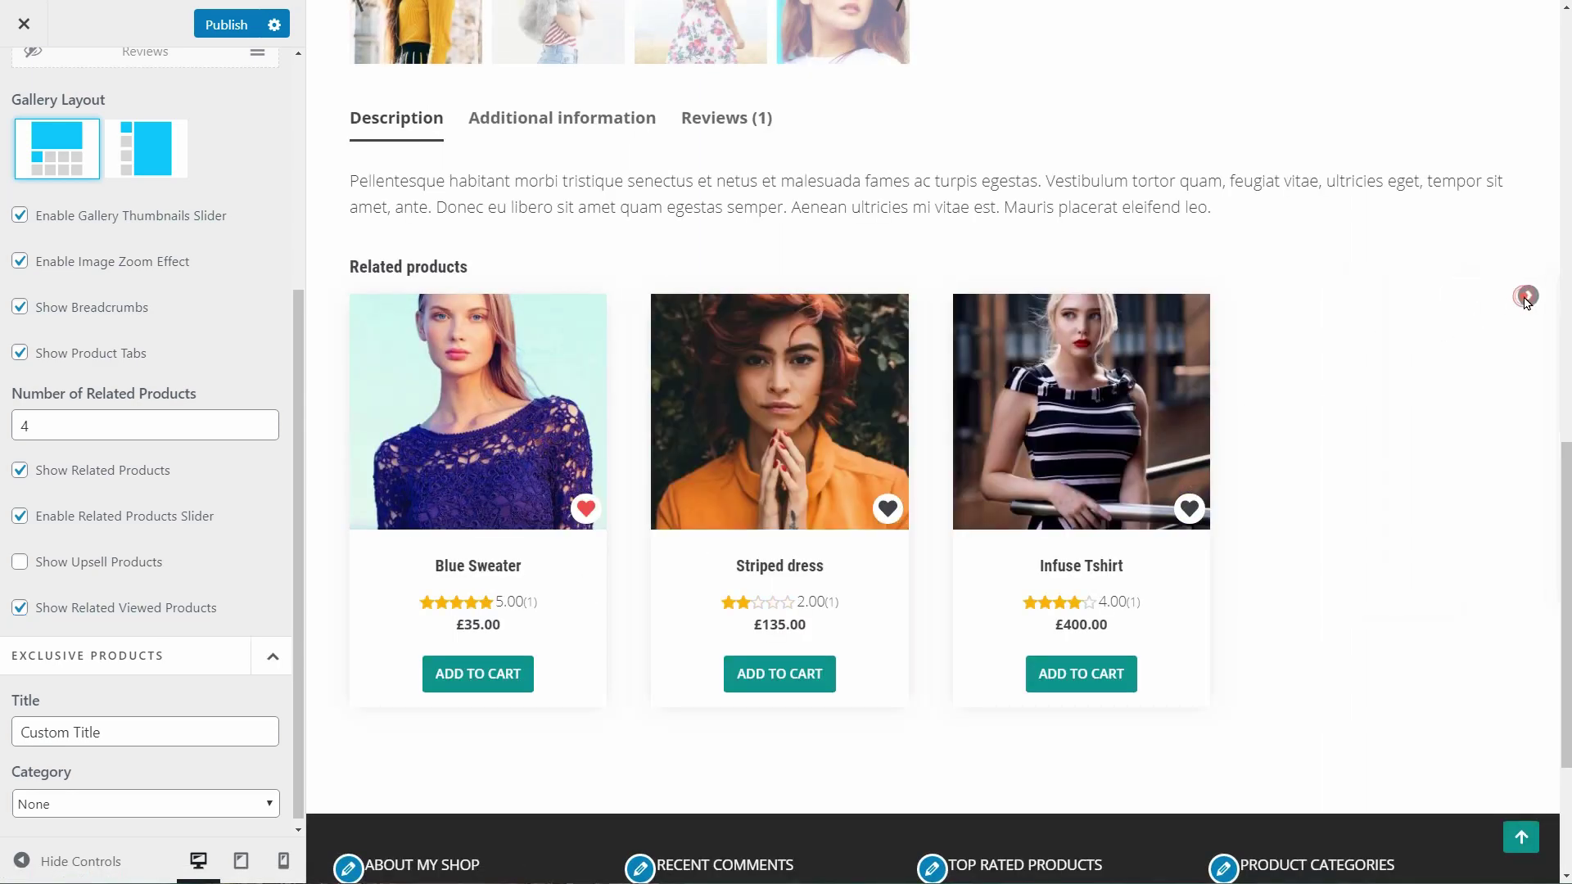
click(1525, 296)
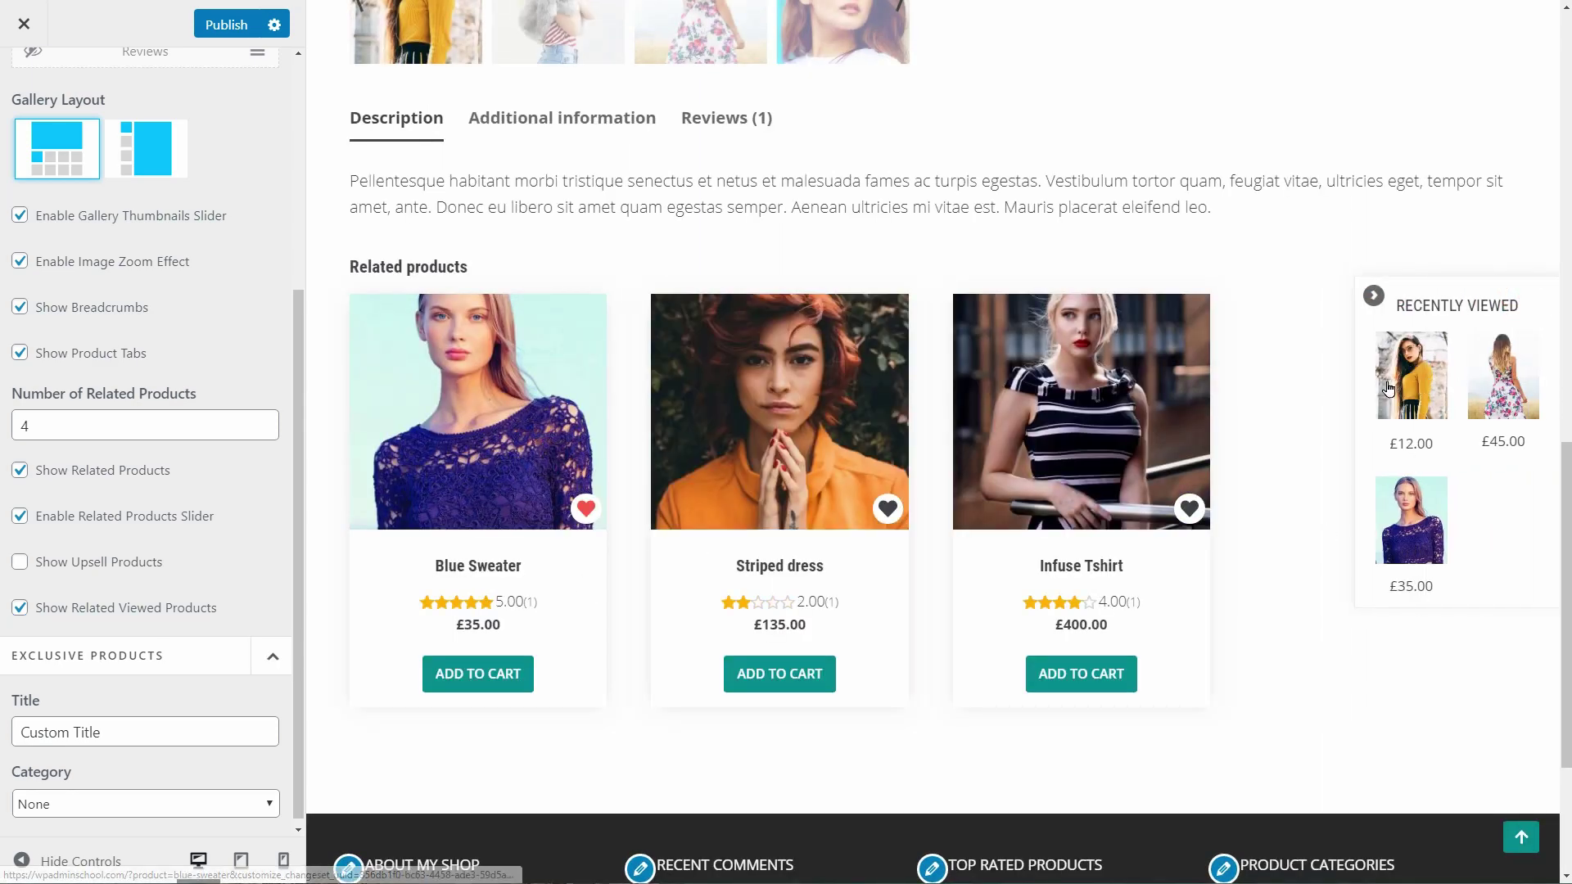
click(1374, 296)
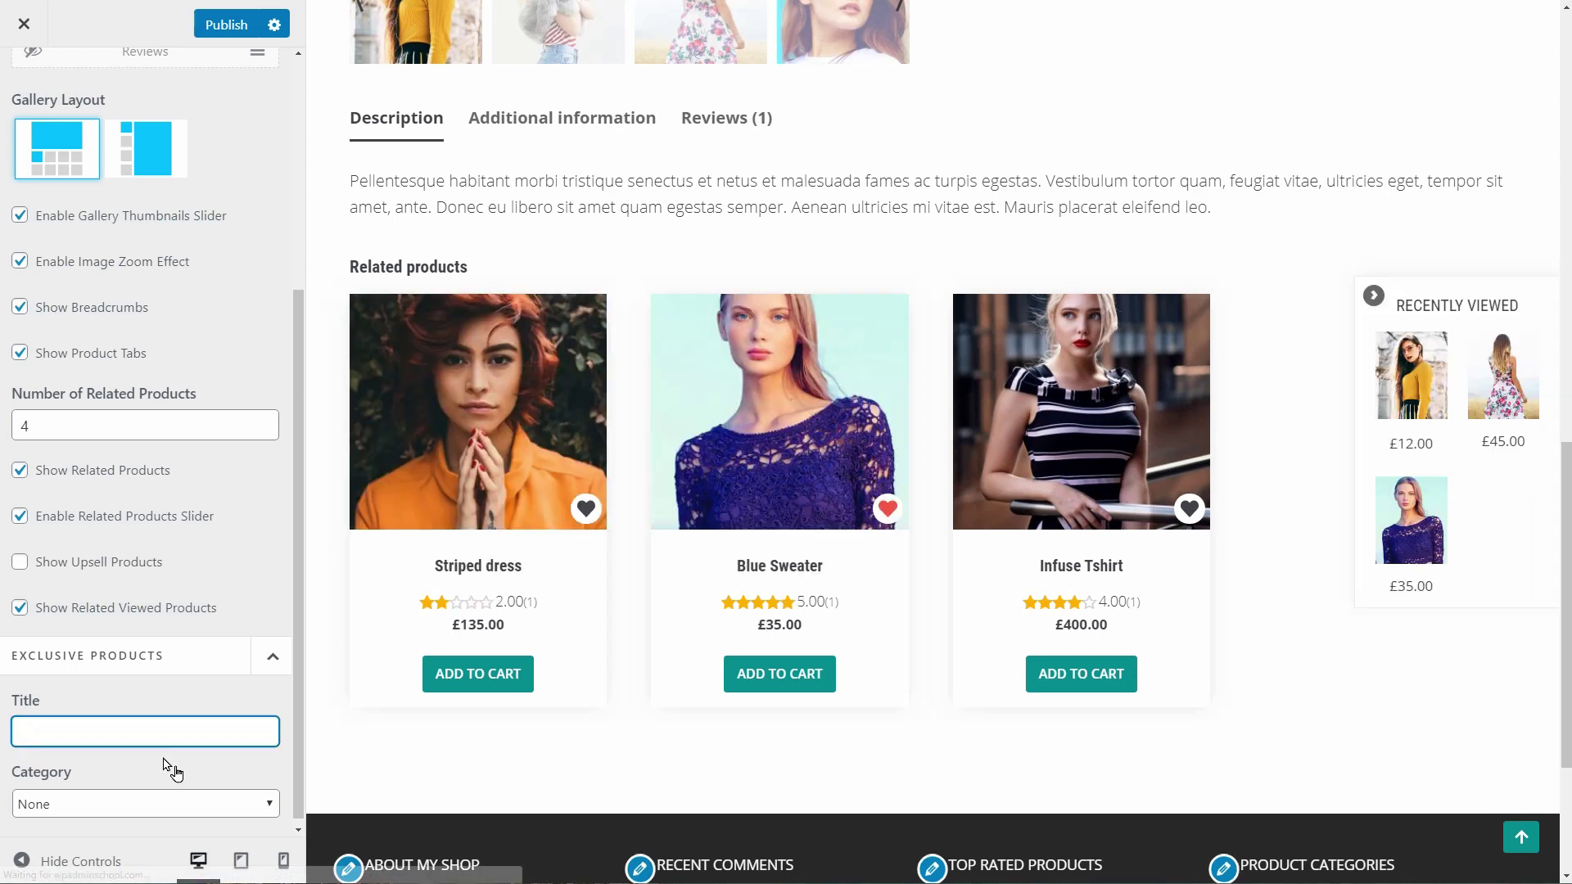
Step: Set the Exclusive Products title to Custom Title and its category to Blouse
click(120, 731)
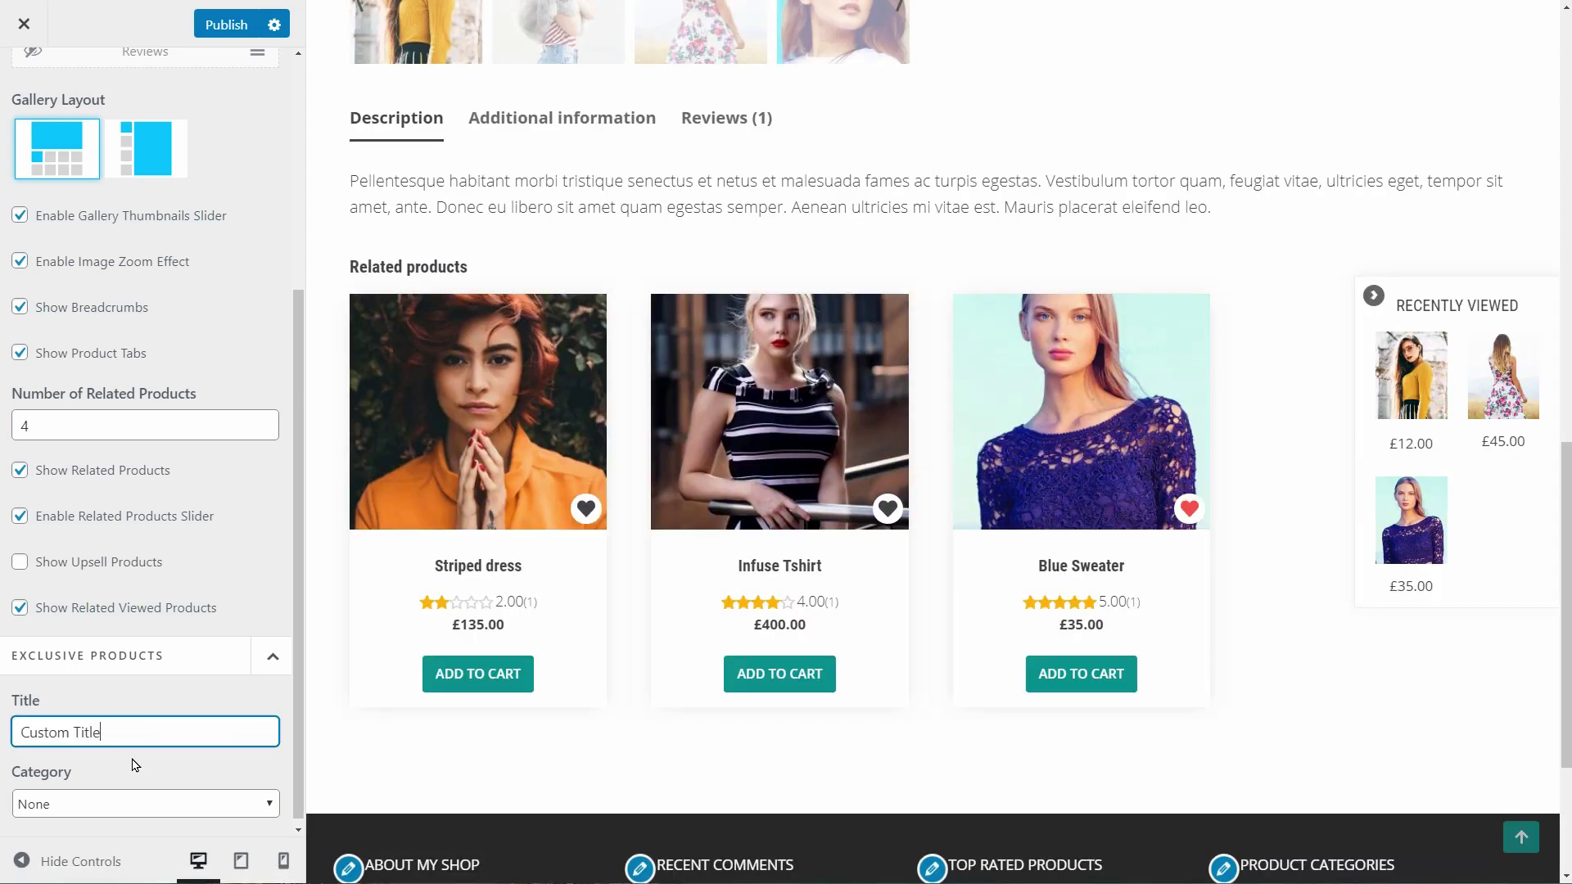
click(129, 802)
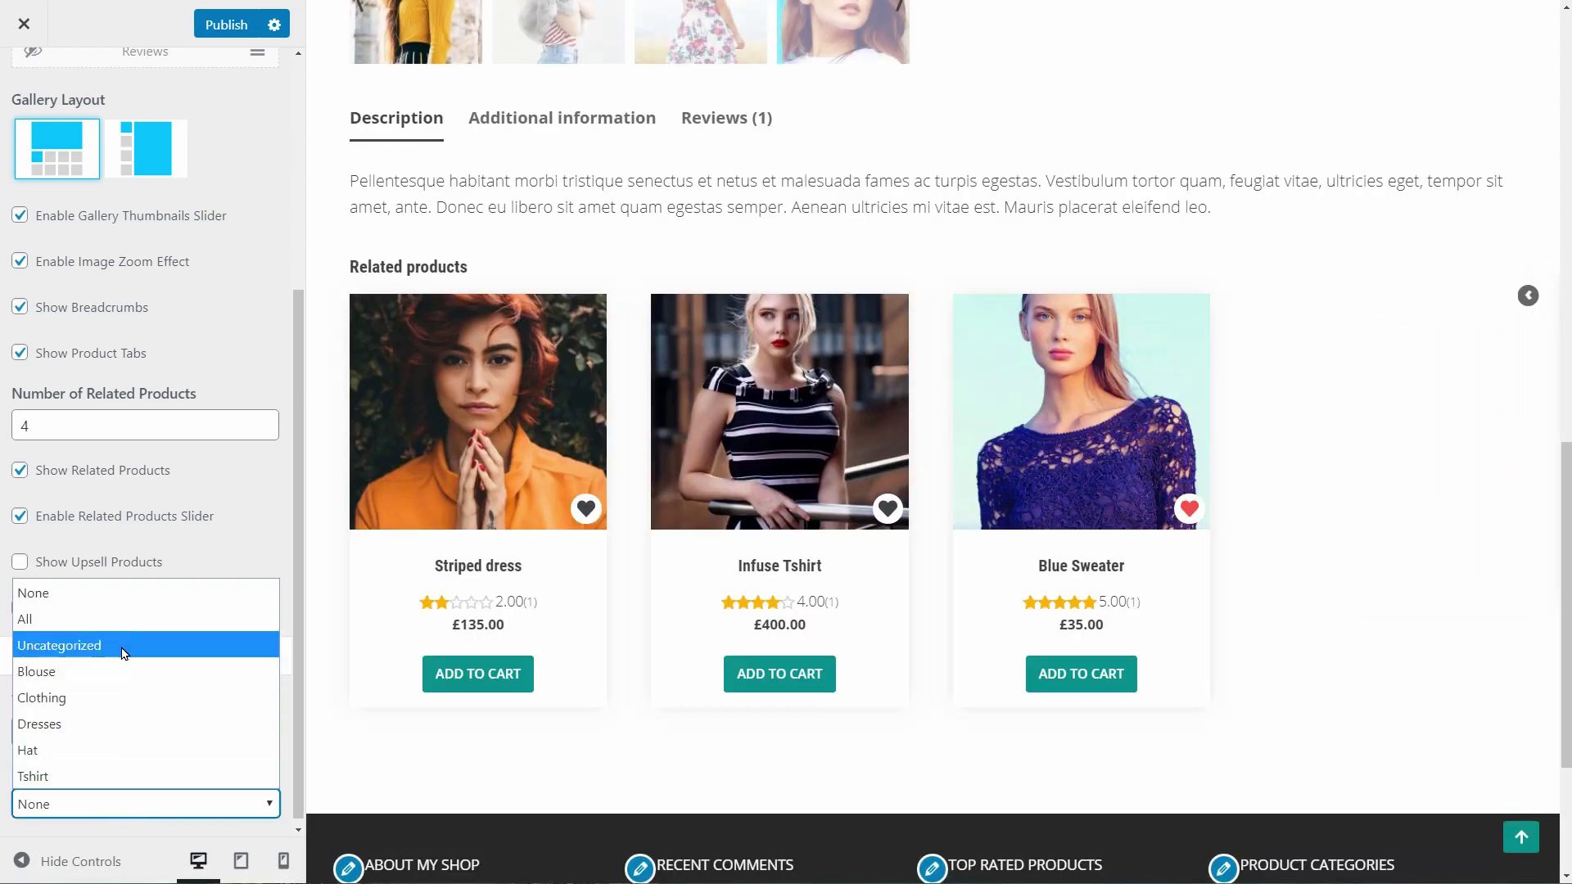
click(116, 672)
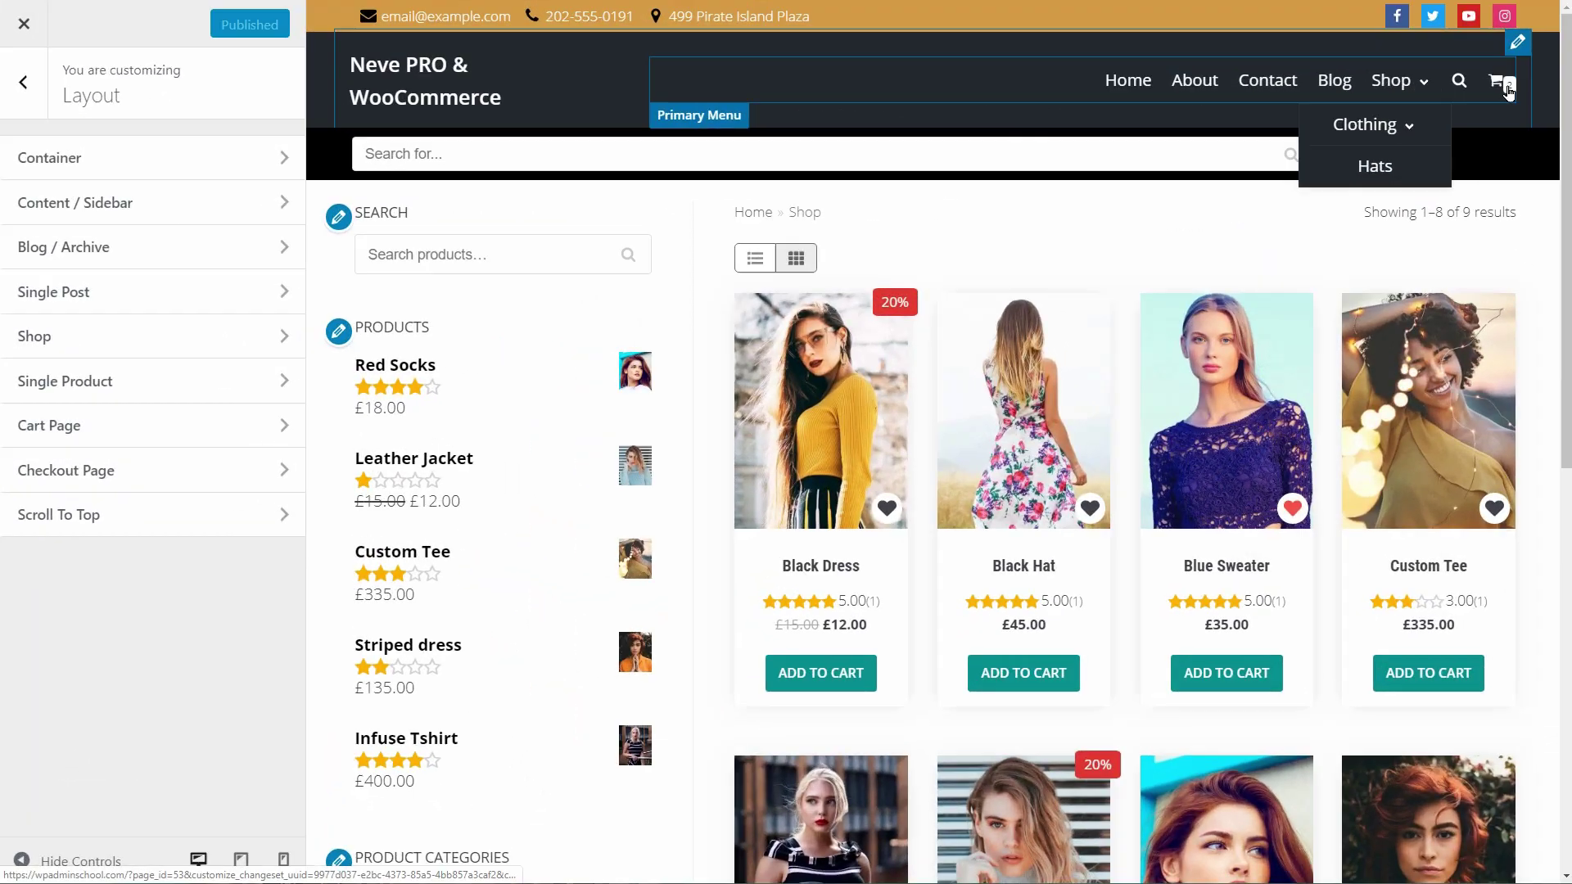
Step: Open the cart with its Cart Page settings, and try the side-by-side layout before restoring the stacked one
click(1504, 84)
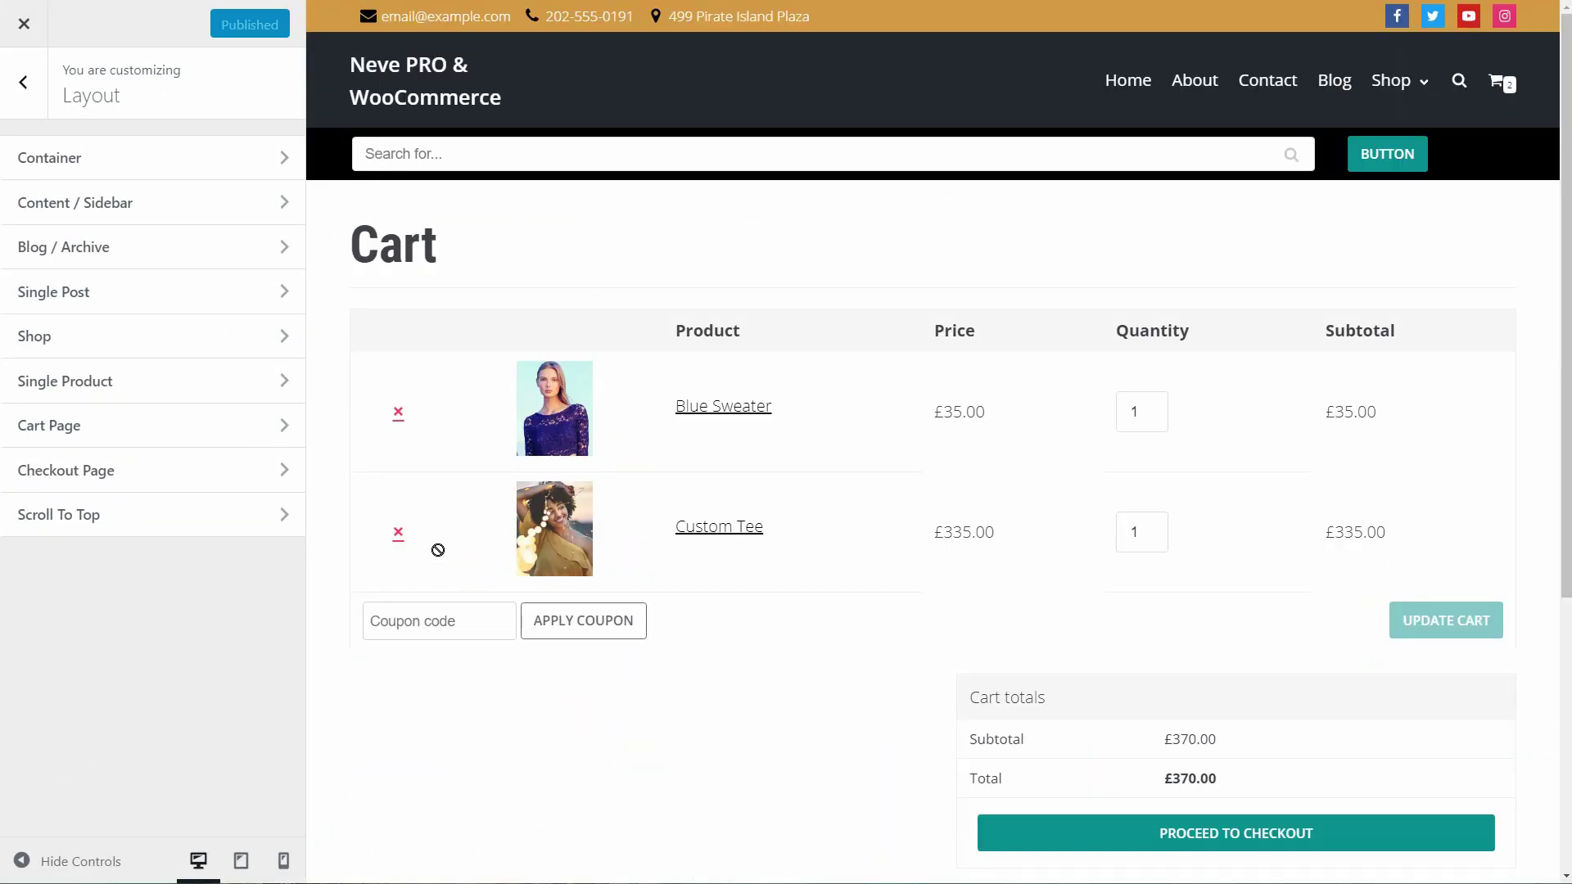
click(291, 427)
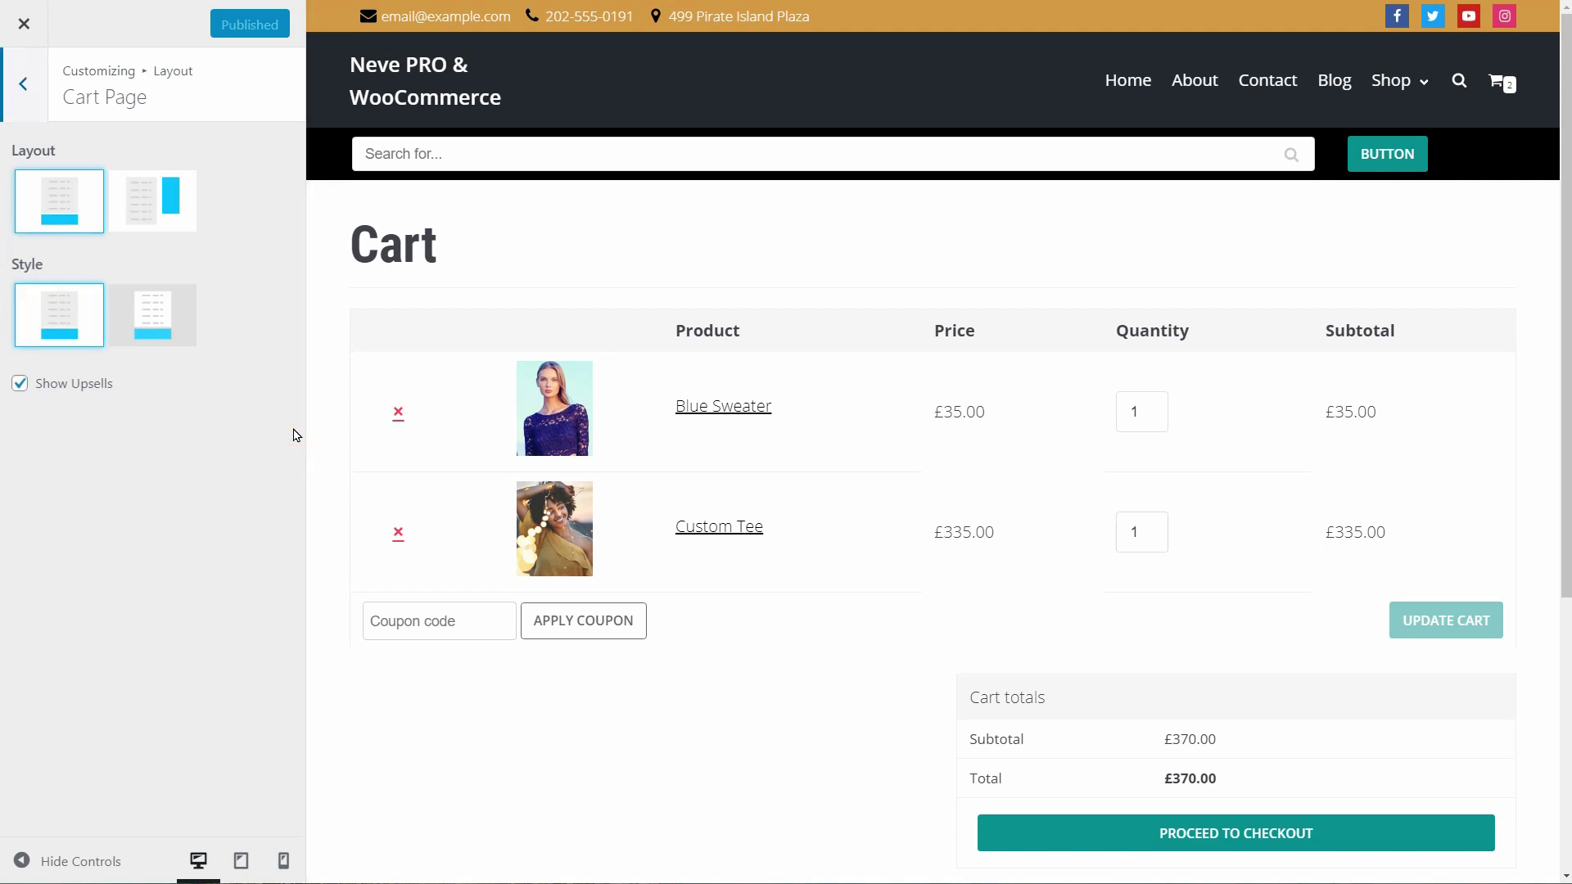
click(162, 216)
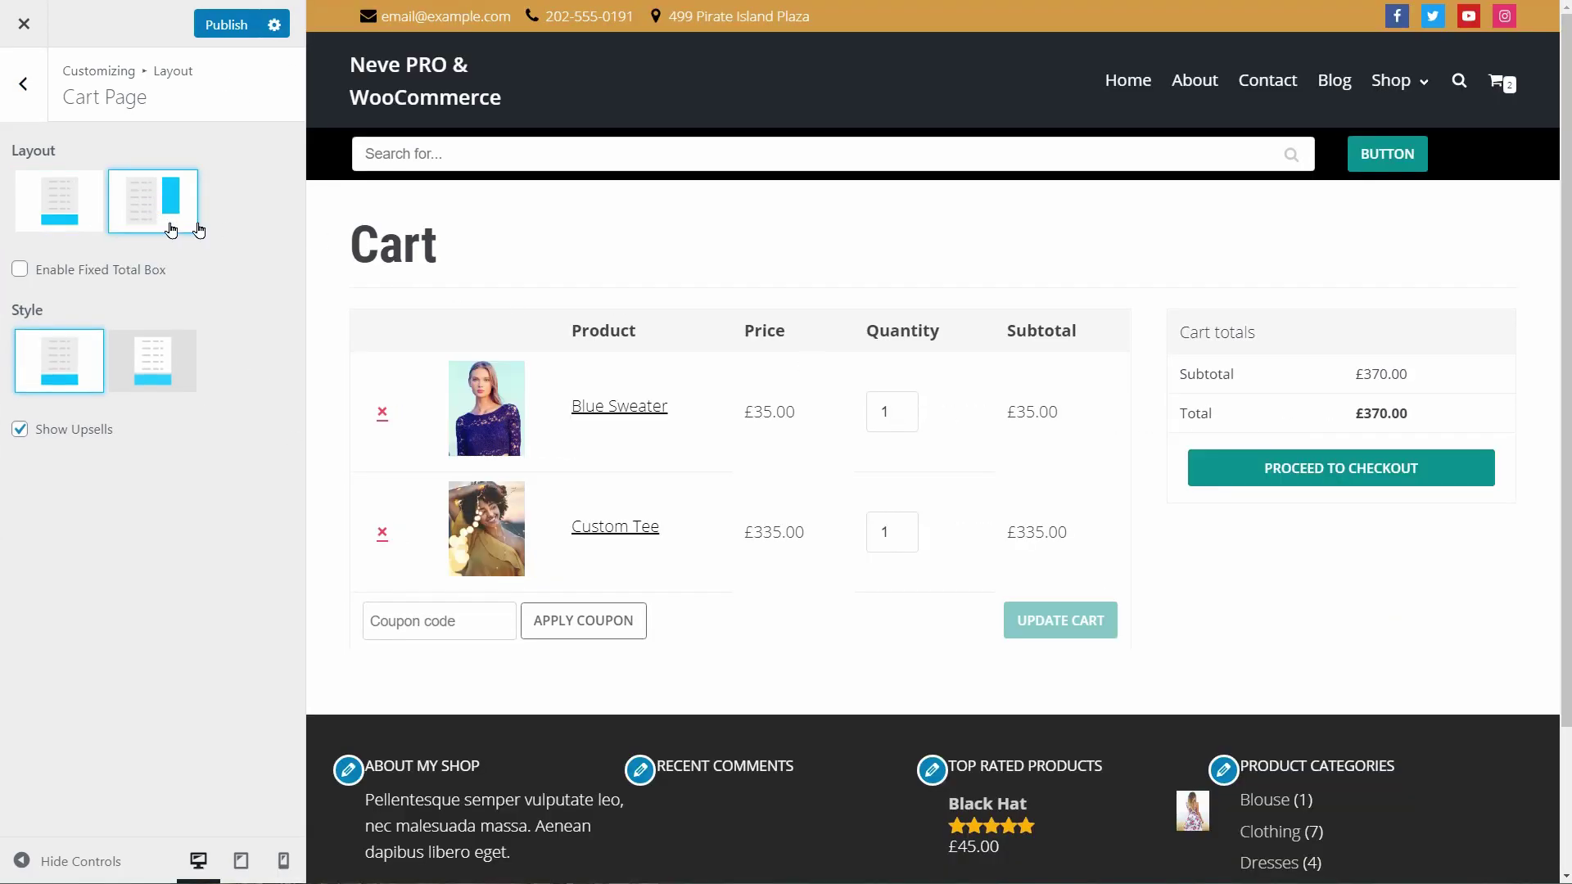
click(72, 211)
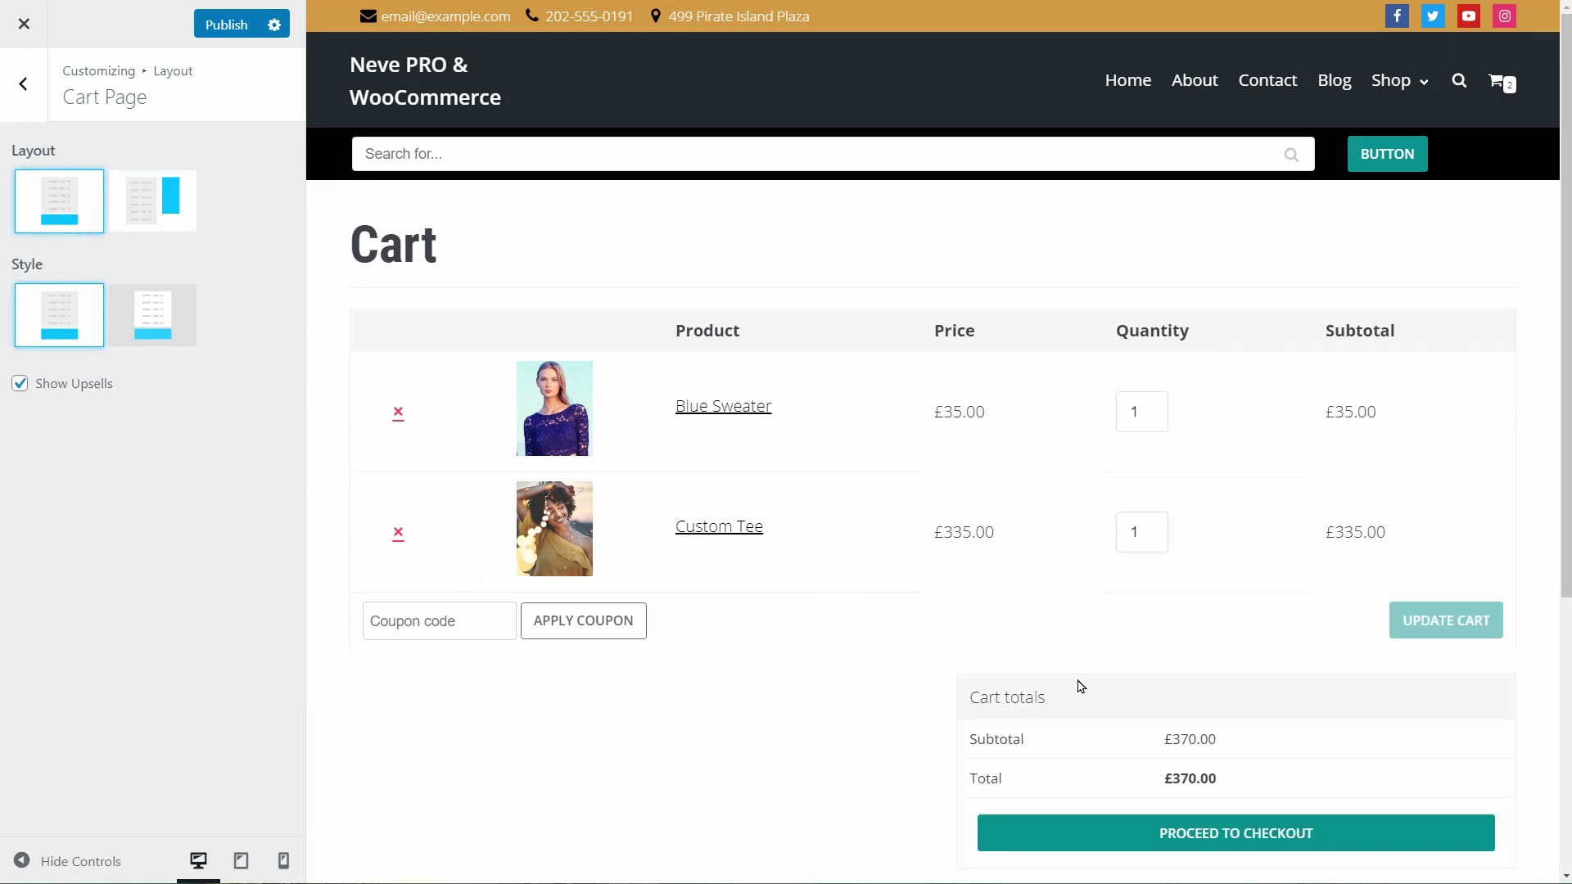
Step: Proceed from the cart to checkout and open the Checkout Page layout settings
scroll(1080, 686, down, 3)
click(1182, 562)
click(23, 83)
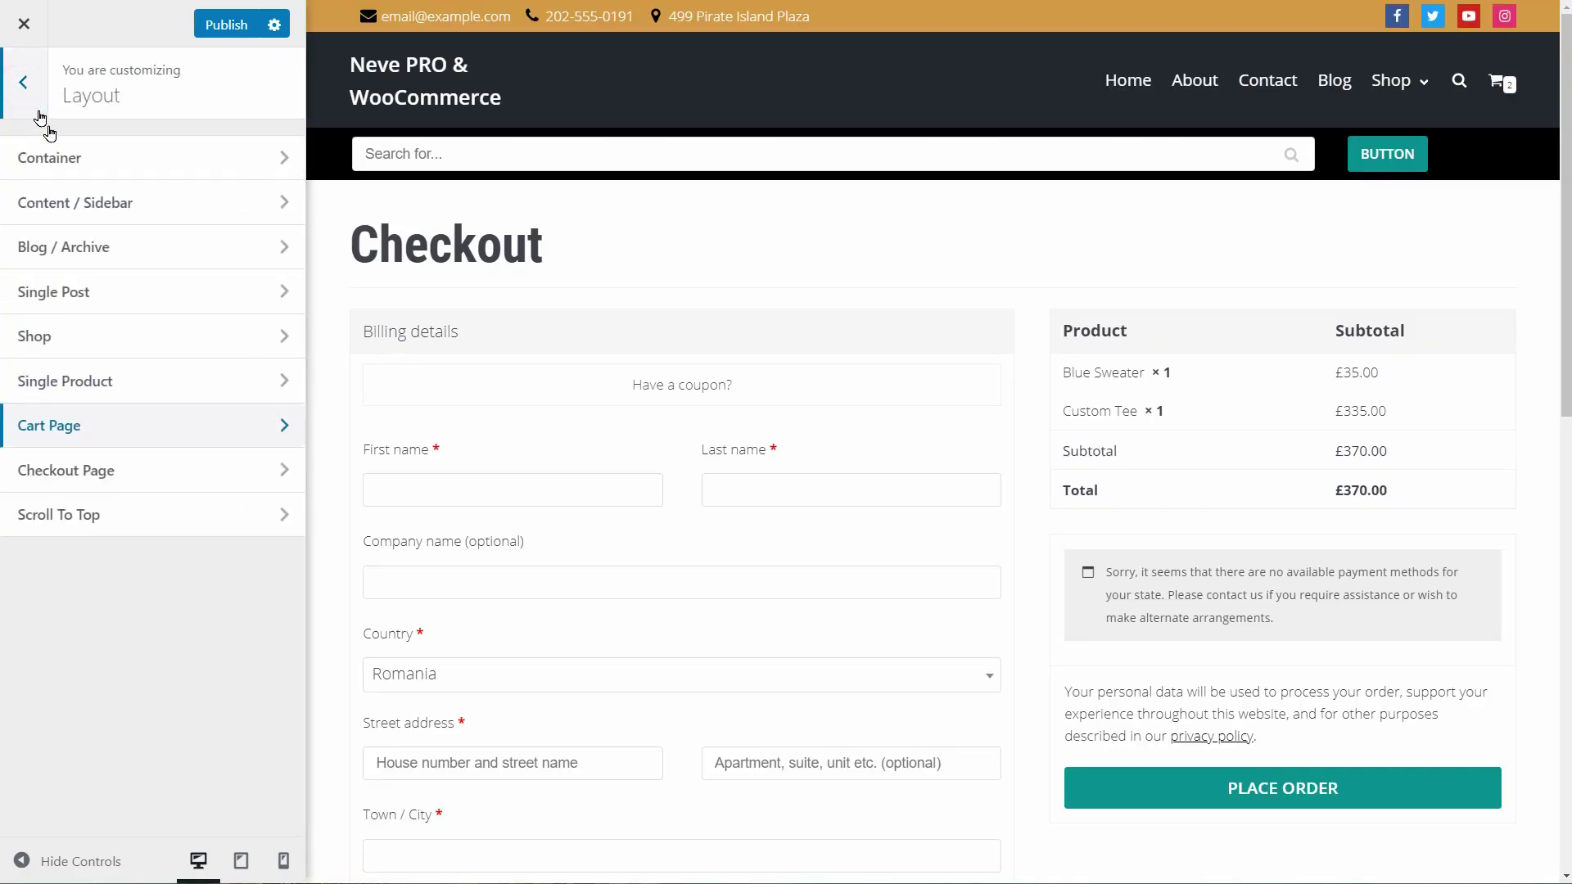
click(269, 470)
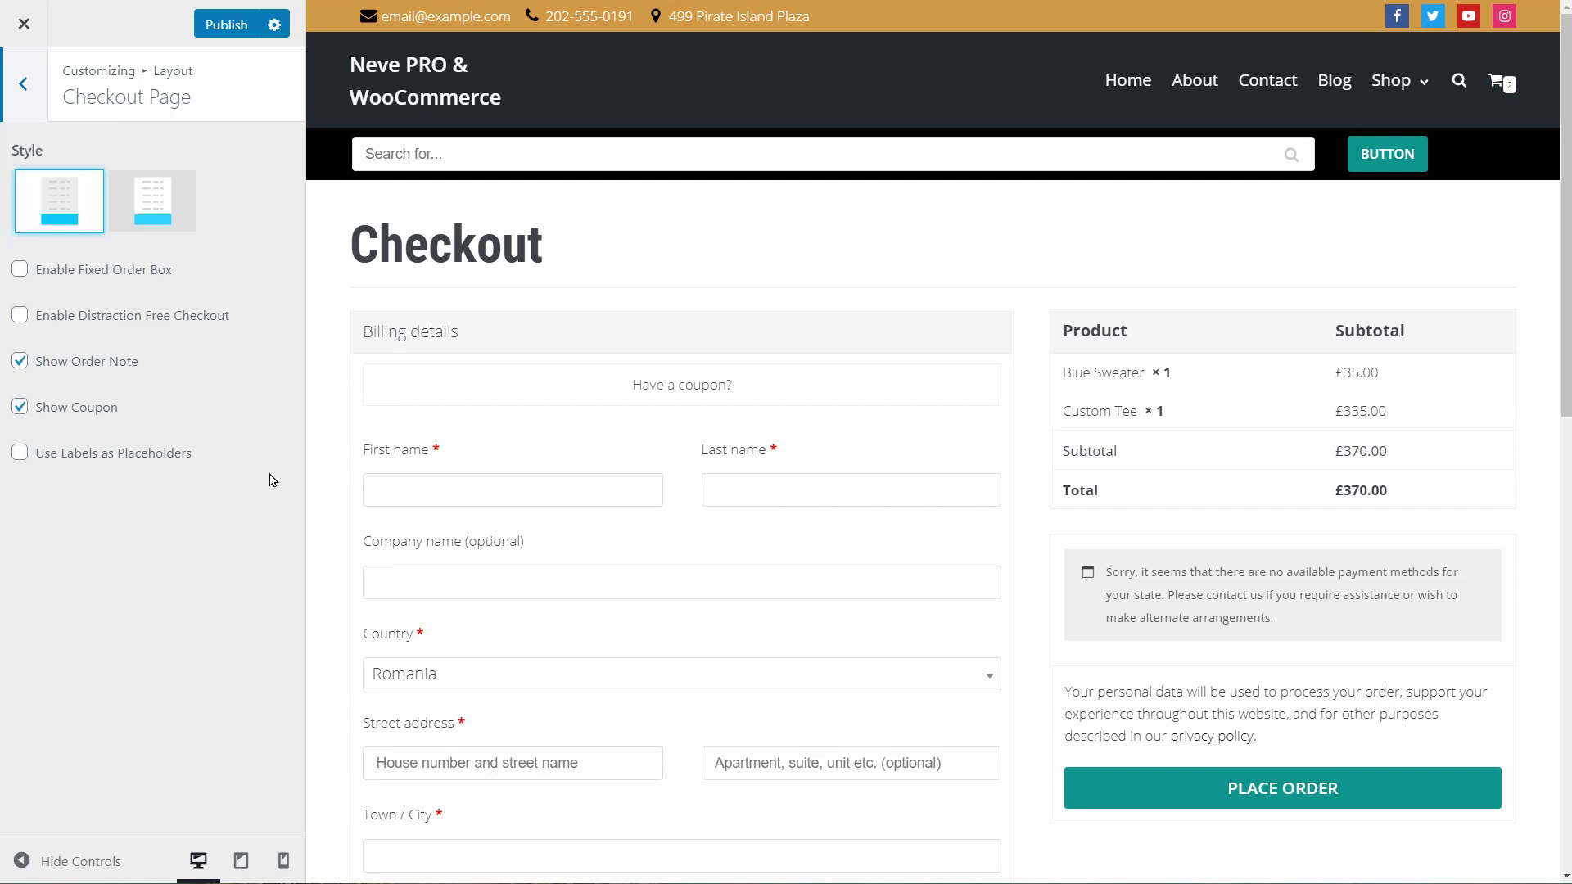
Step: Try the grey-background checkout style, return to the white one, and enable the fixed order box
click(162, 211)
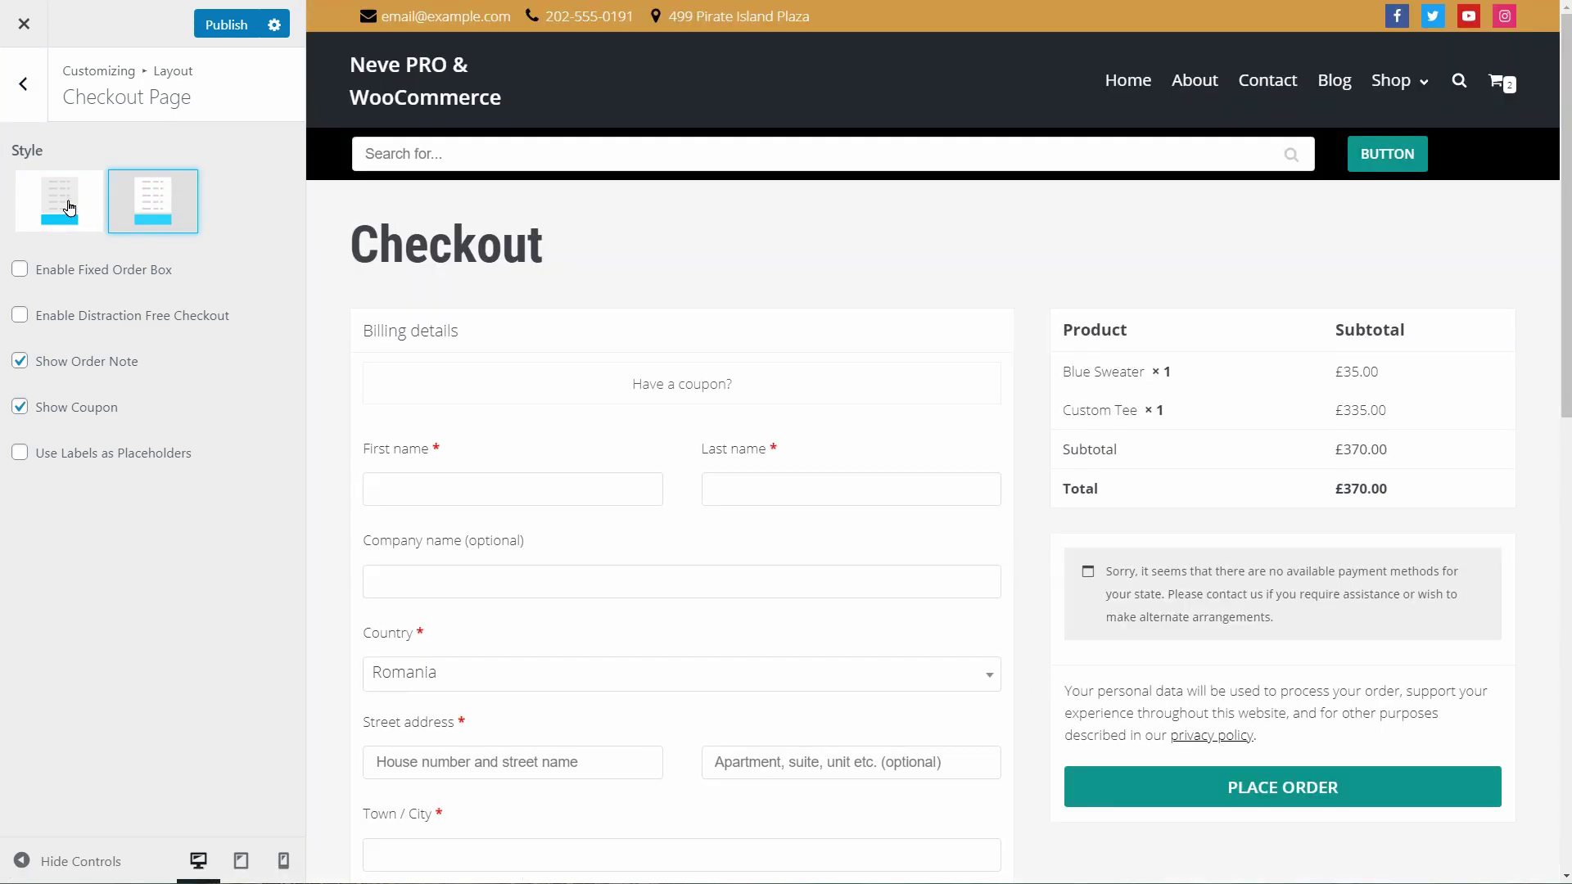
click(65, 201)
click(20, 269)
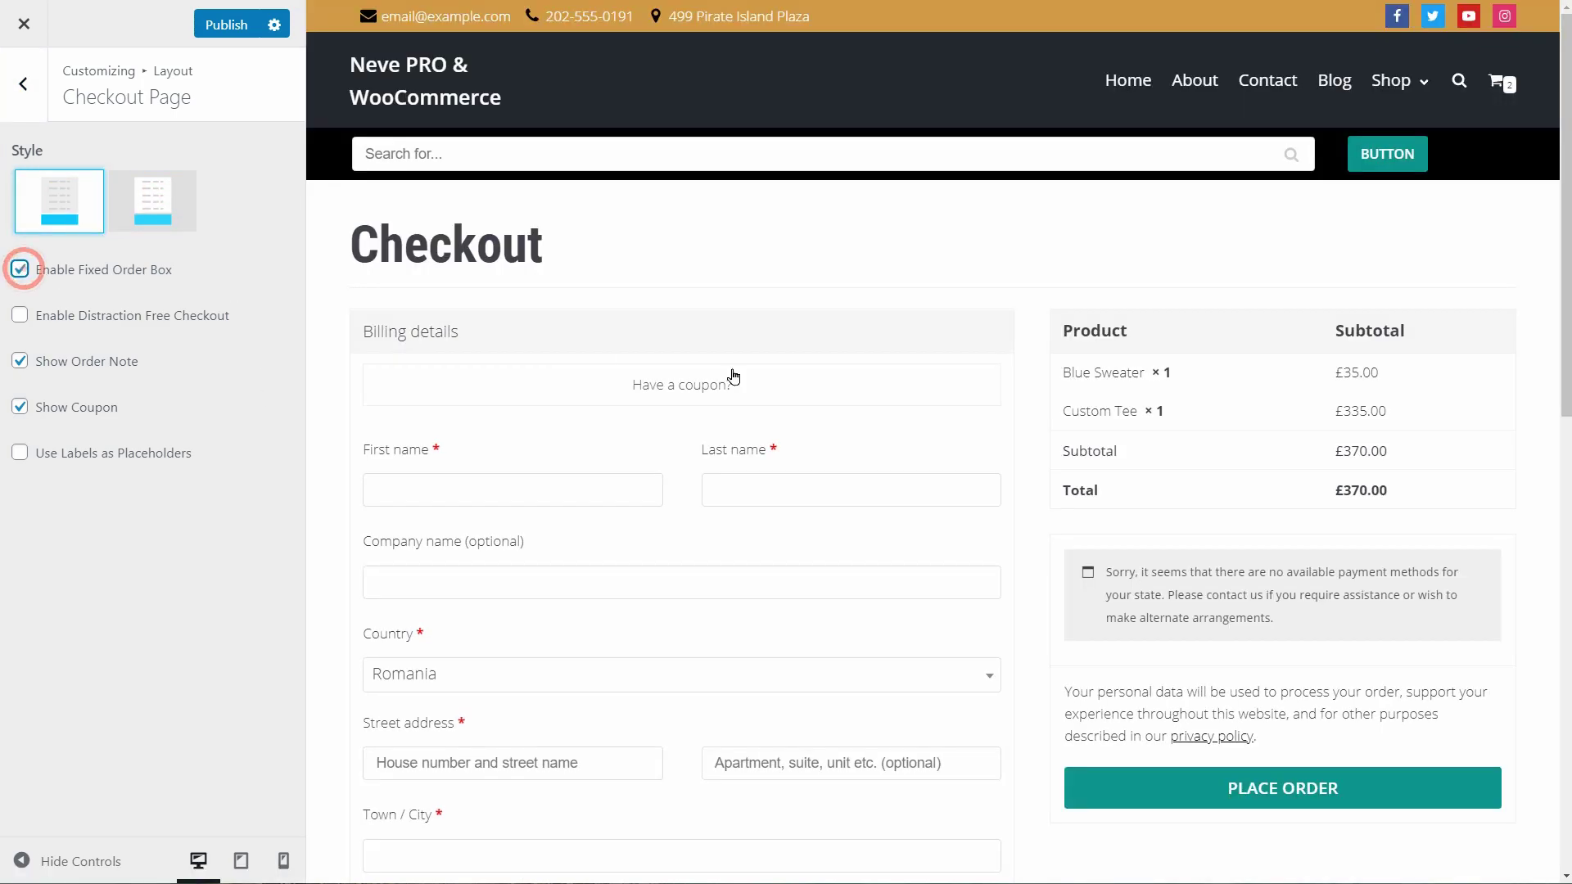
mouse_move(1565, 280)
mouse_down()
mouse_move(1566, 623)
mouse_move(1565, 279)
mouse_up()
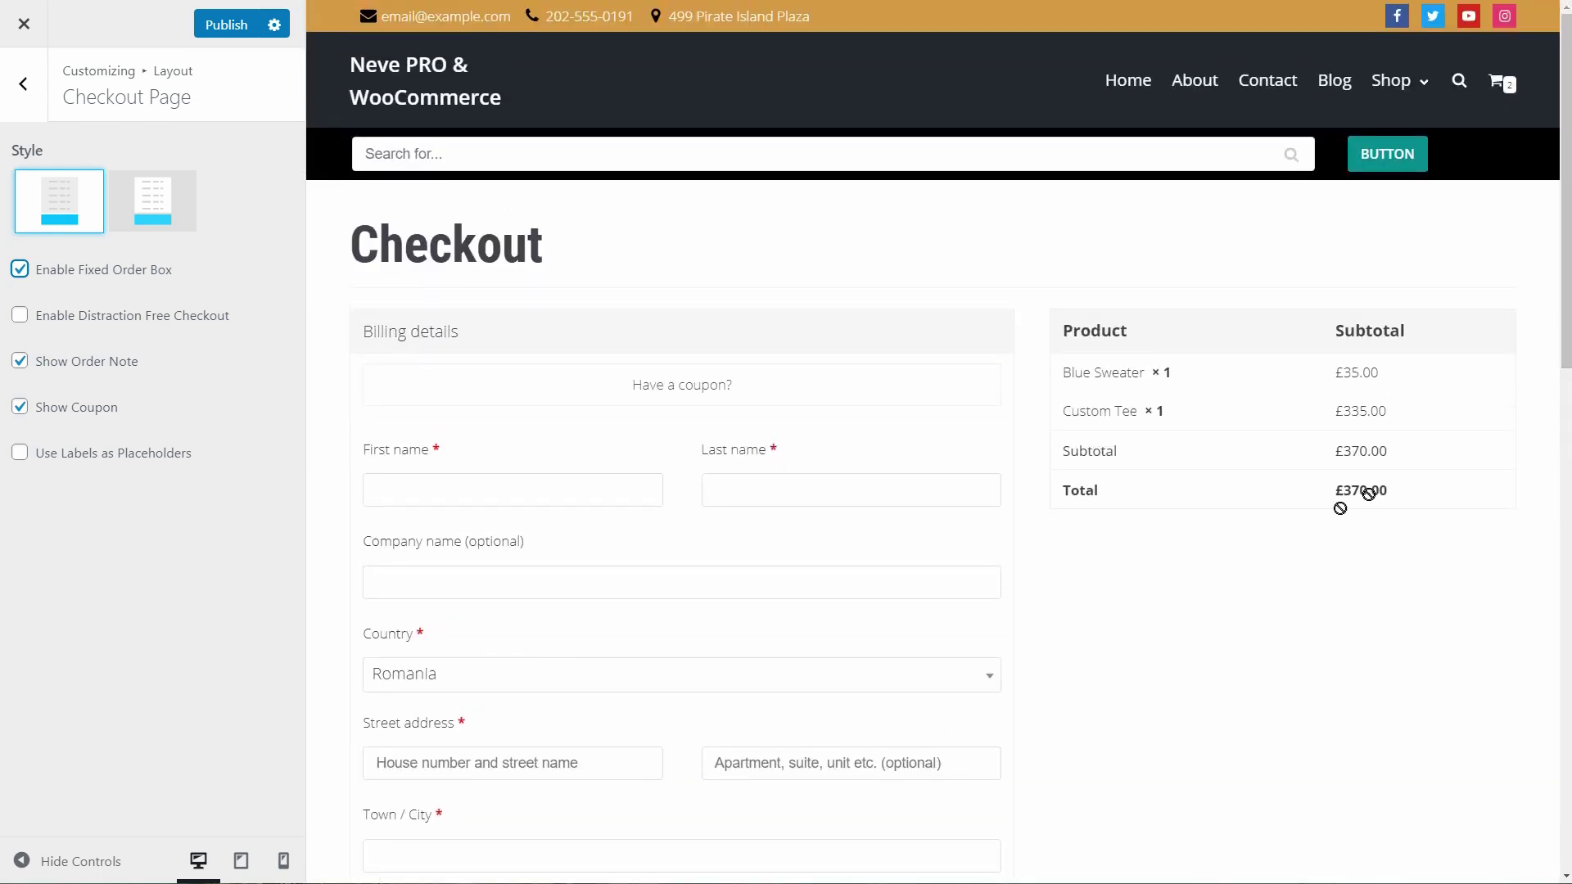
Step: Enable distraction free checkout and the use of labels as placeholders, and review the checkout form
click(19, 316)
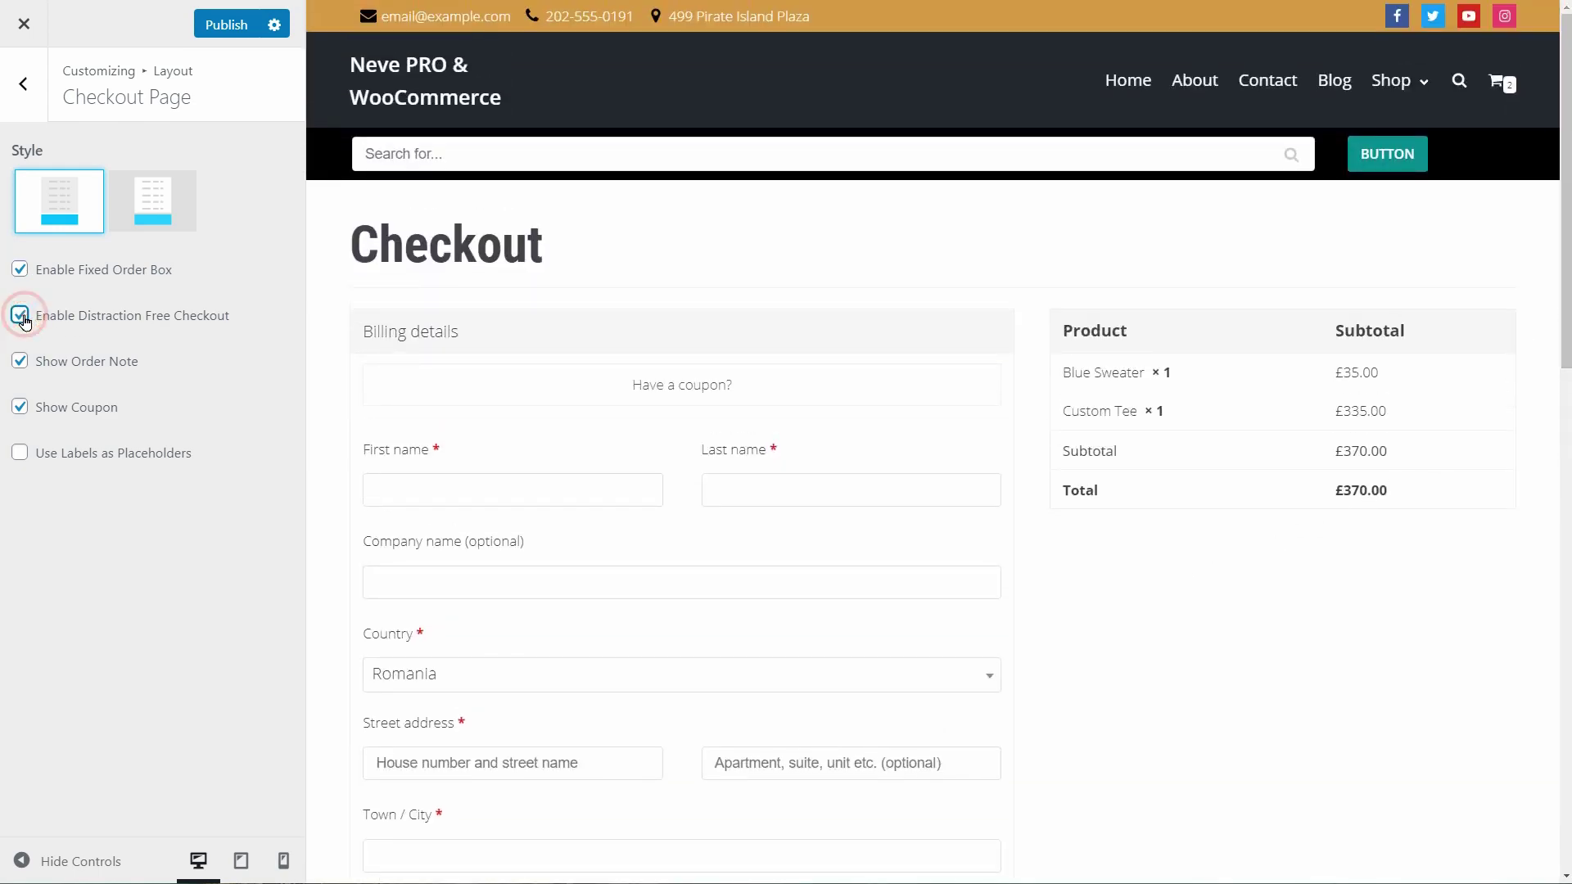
click(20, 453)
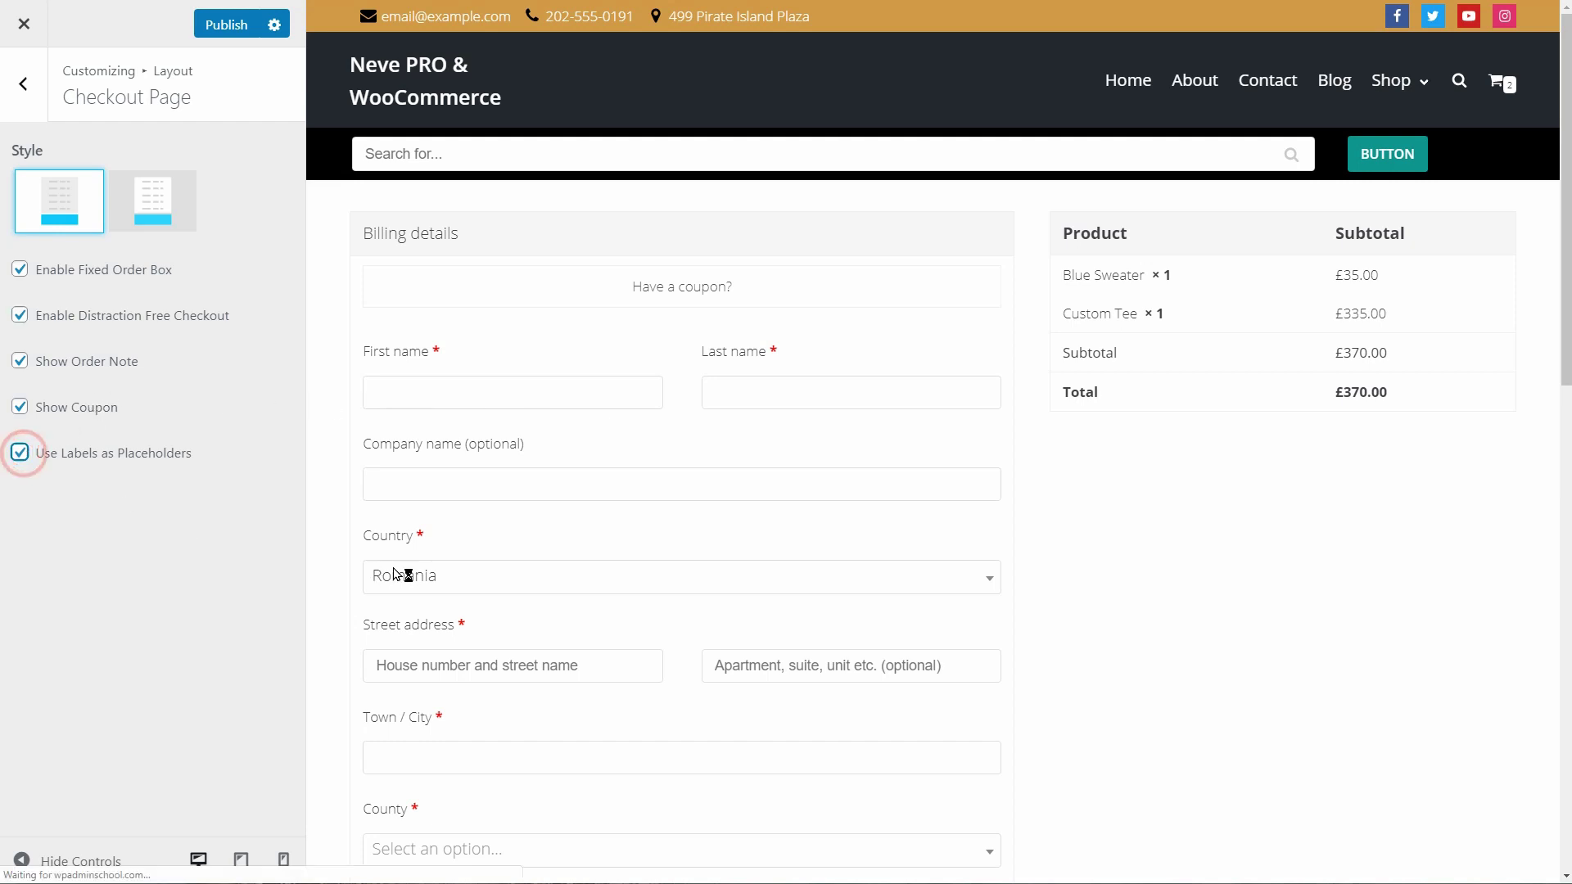
scroll(1055, 561, down, 2)
scroll(1056, 561, down, 2)
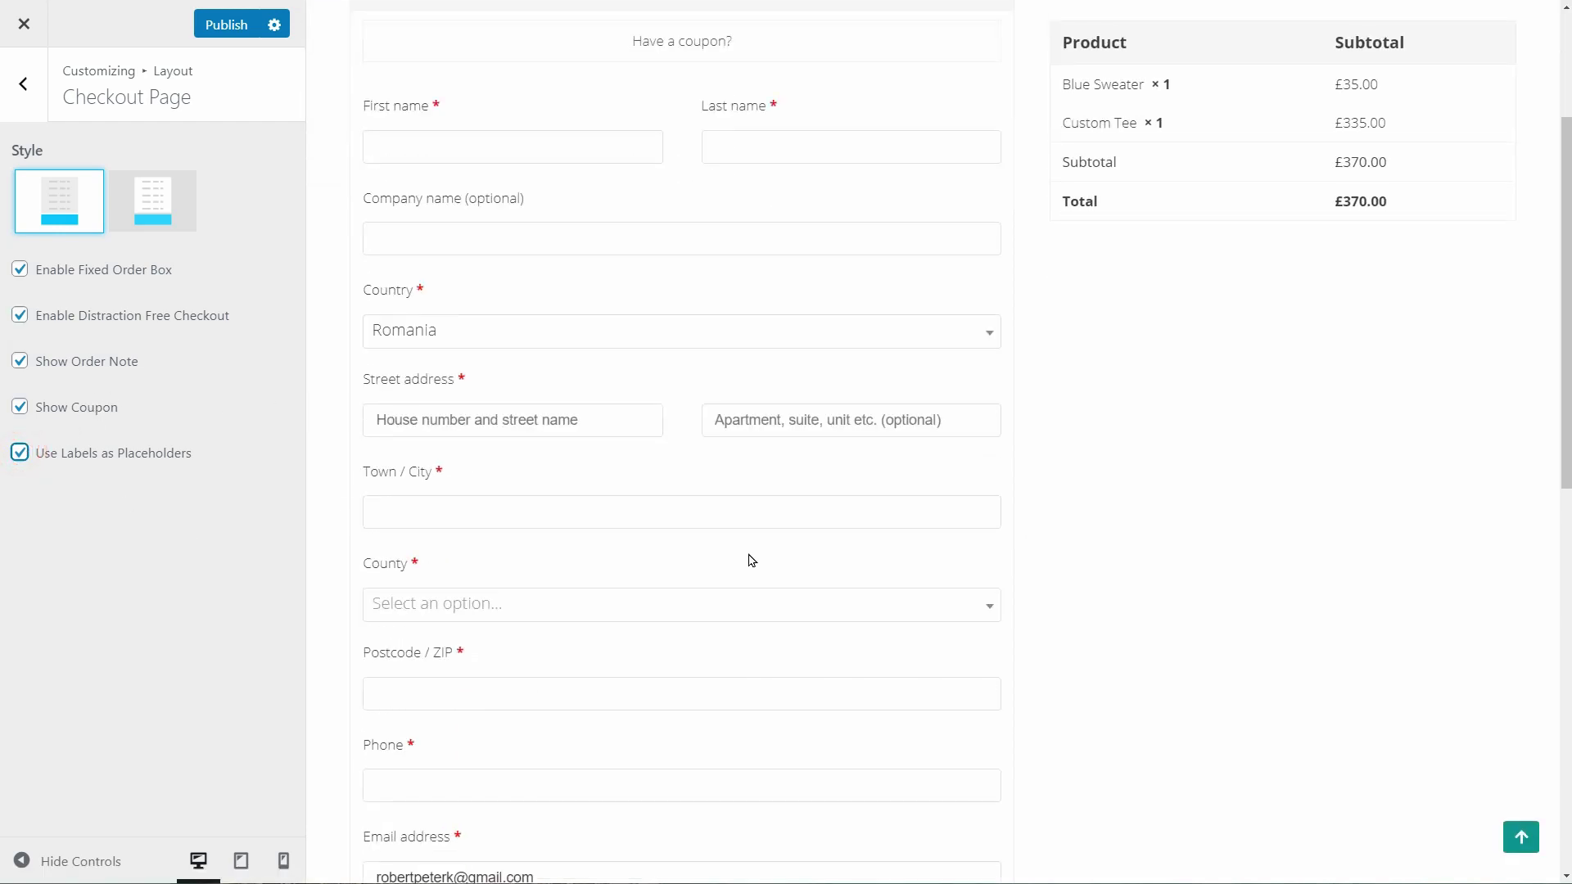
click(20, 454)
click(21, 454)
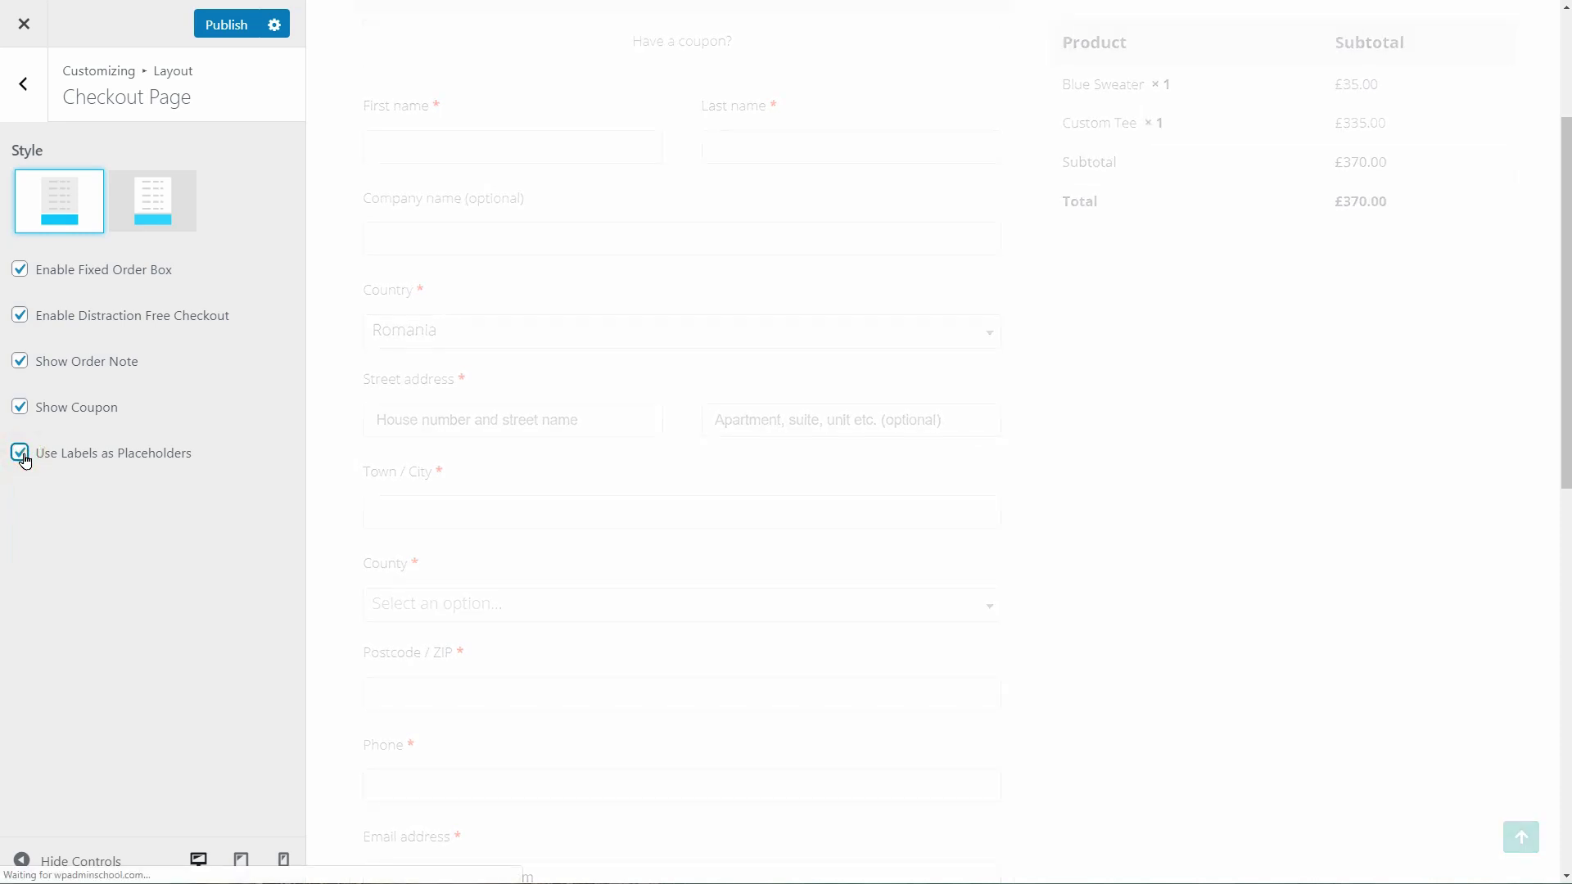
scroll(609, 655, down, 4)
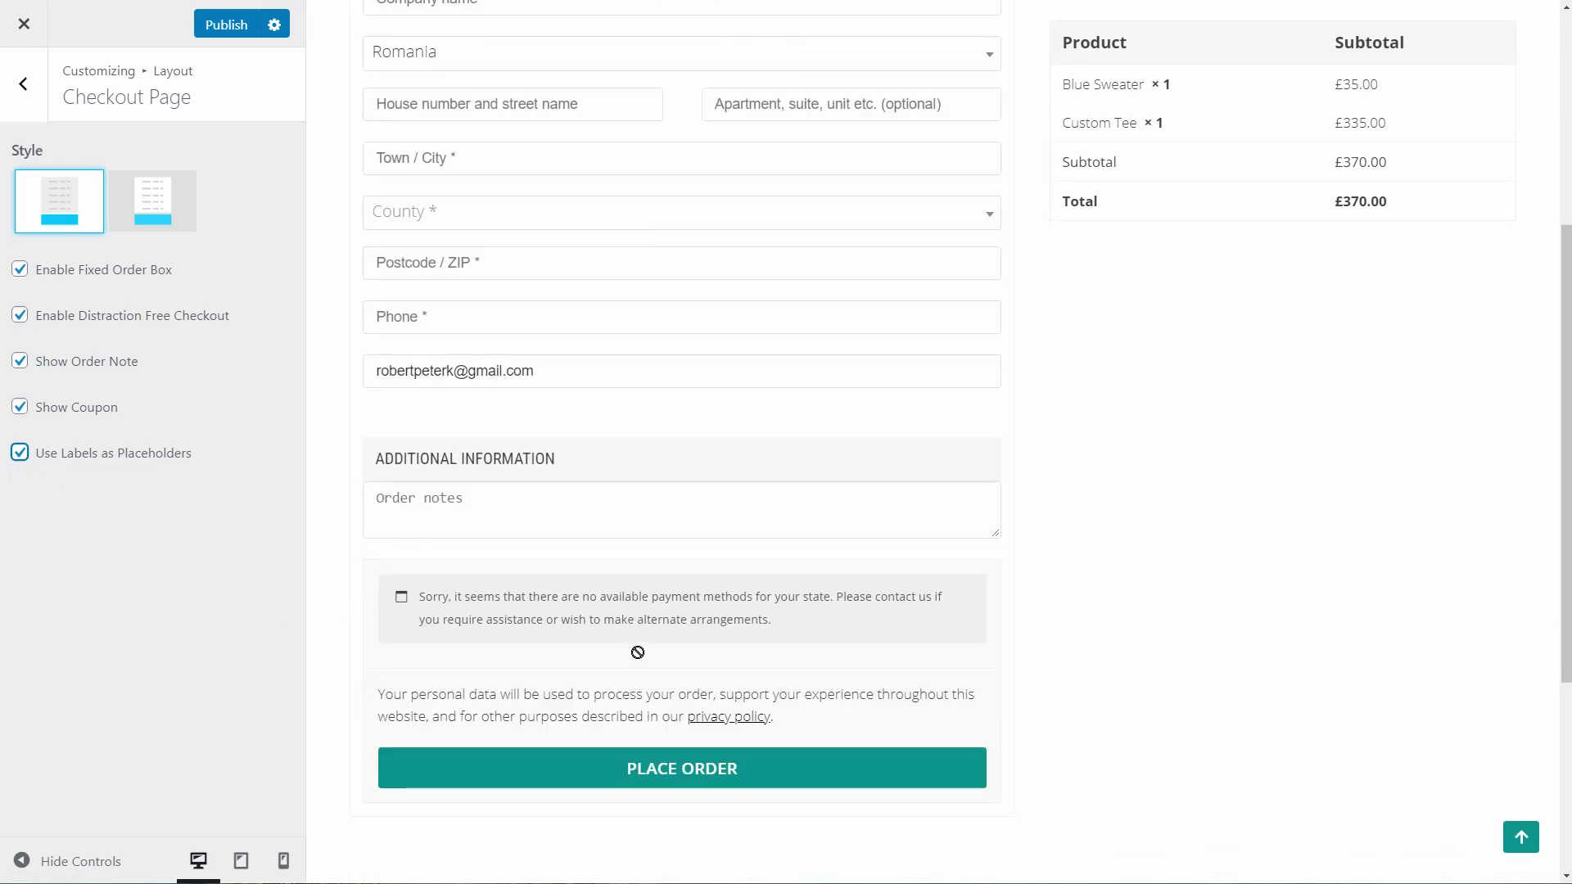
scroll(636, 653, up, 7)
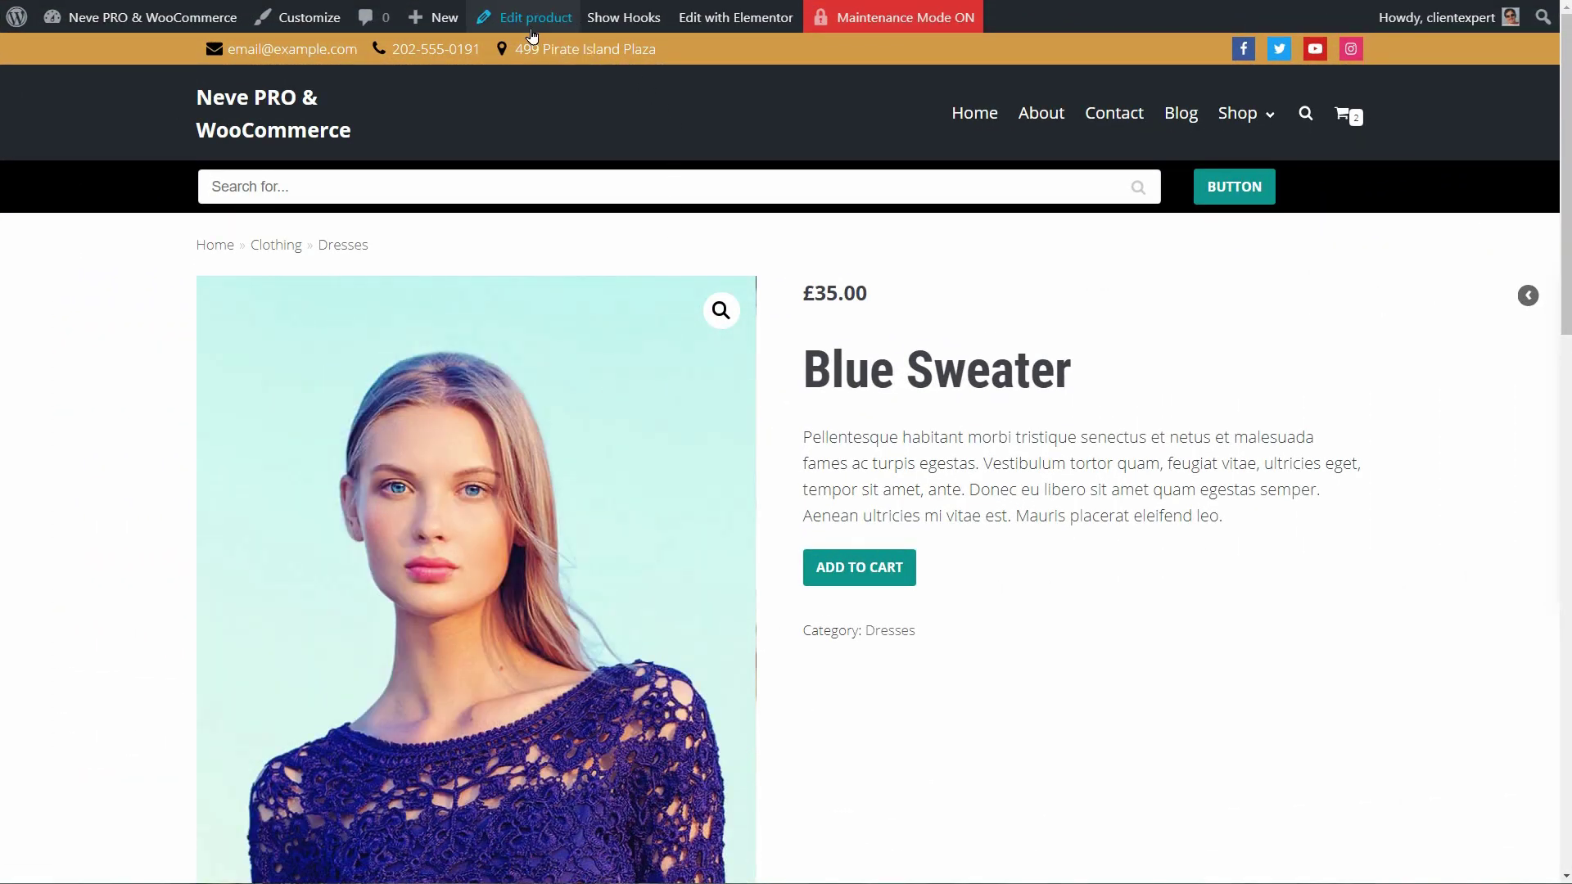
click(530, 18)
click(1326, 695)
right_click(1328, 698)
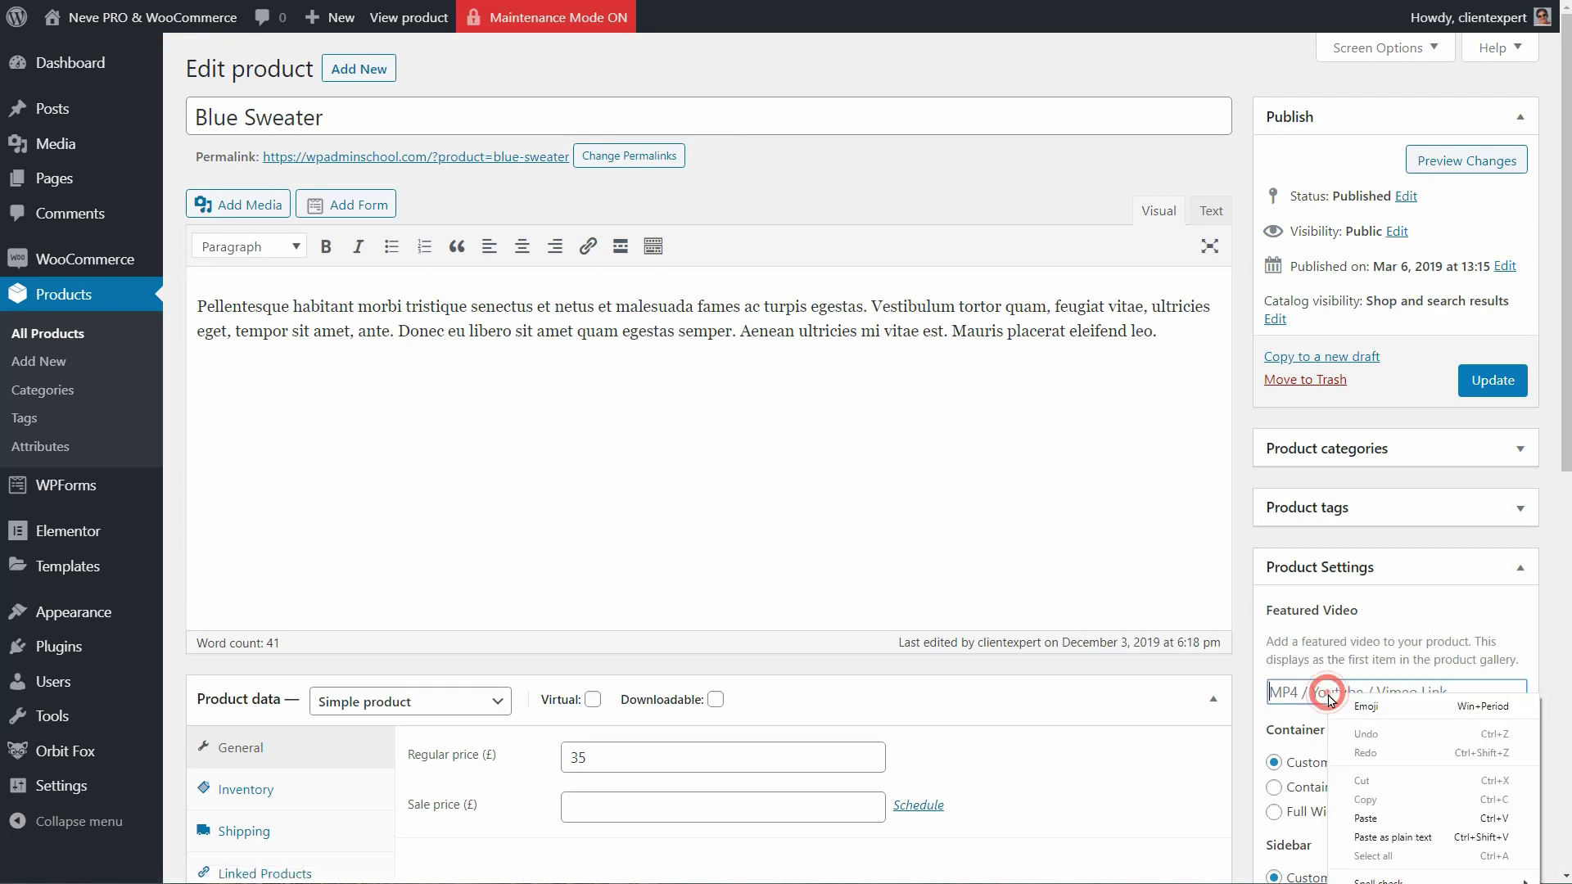
click(1384, 818)
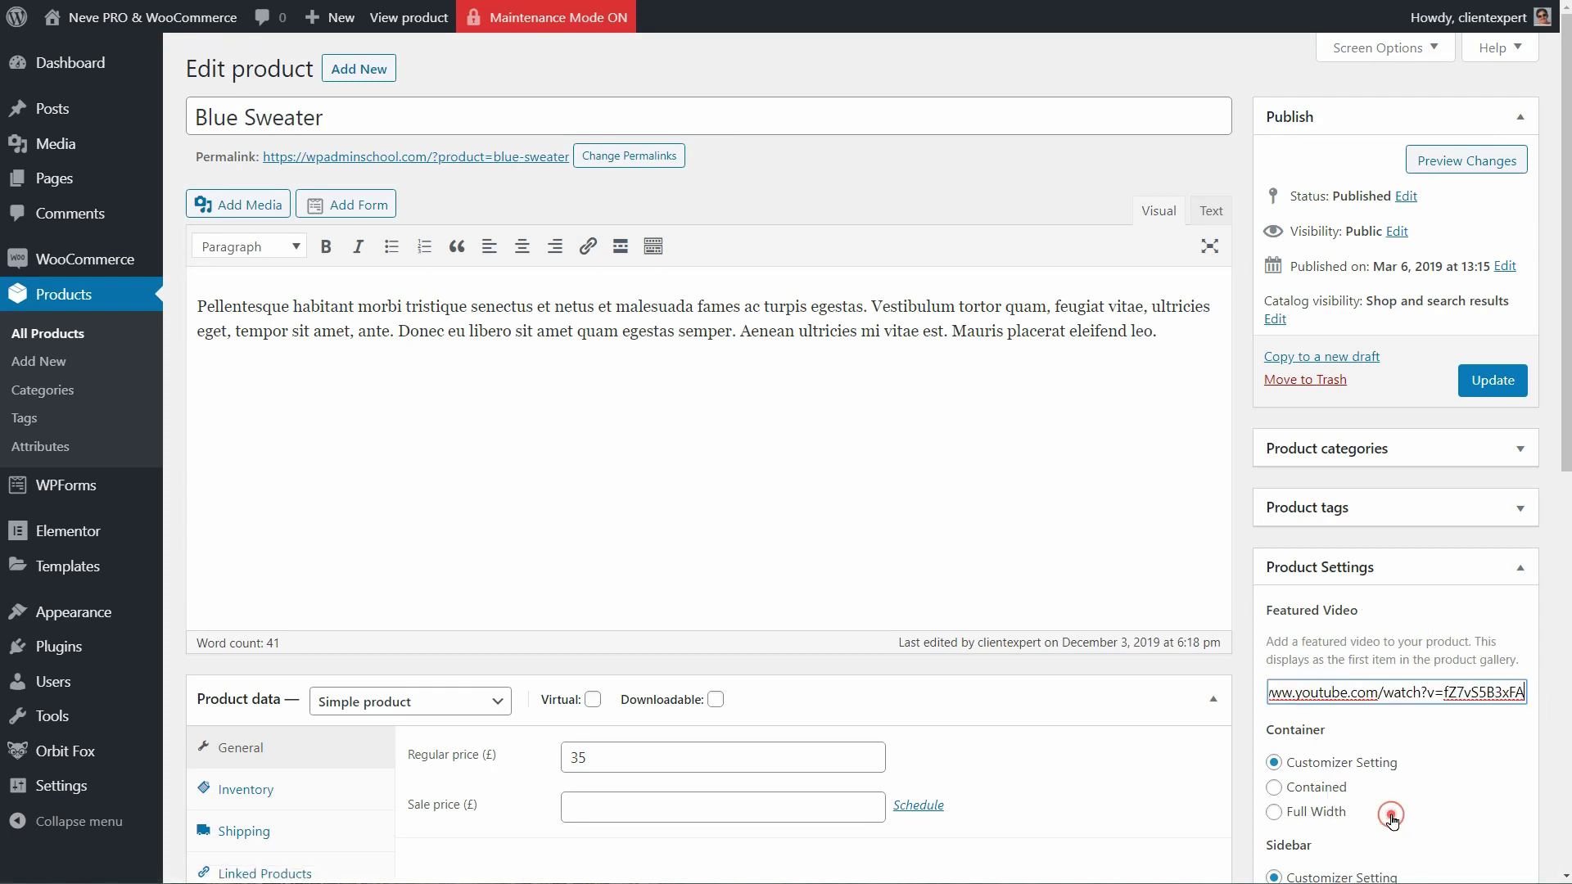
click(1482, 383)
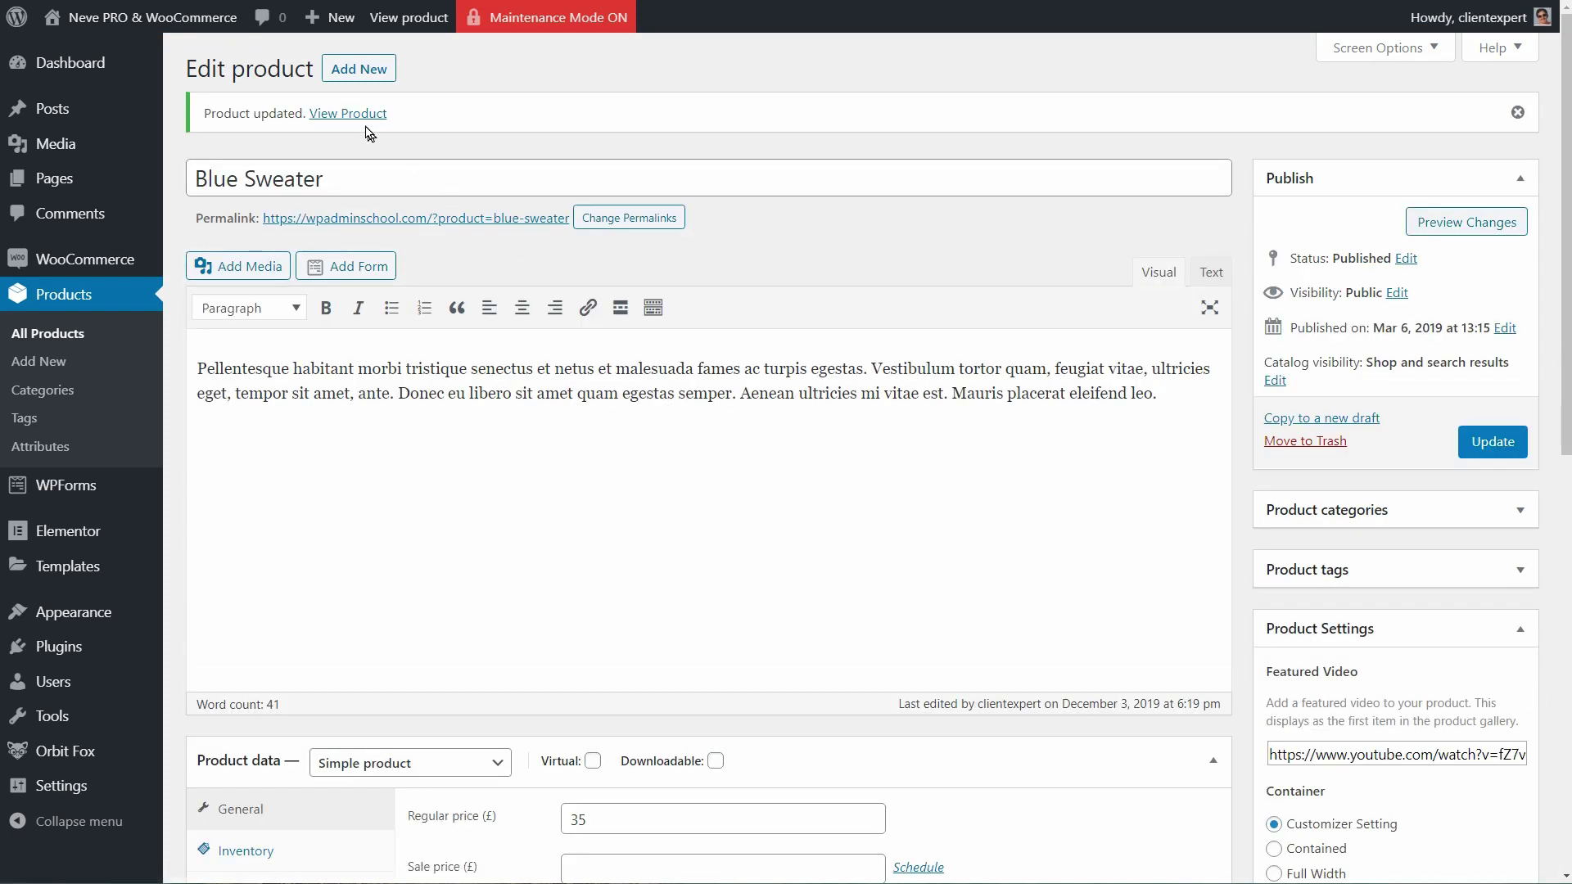
Step: View the Blue Sweater product page, play the featured video in the gallery, and skip ahead to check its playback
click(350, 113)
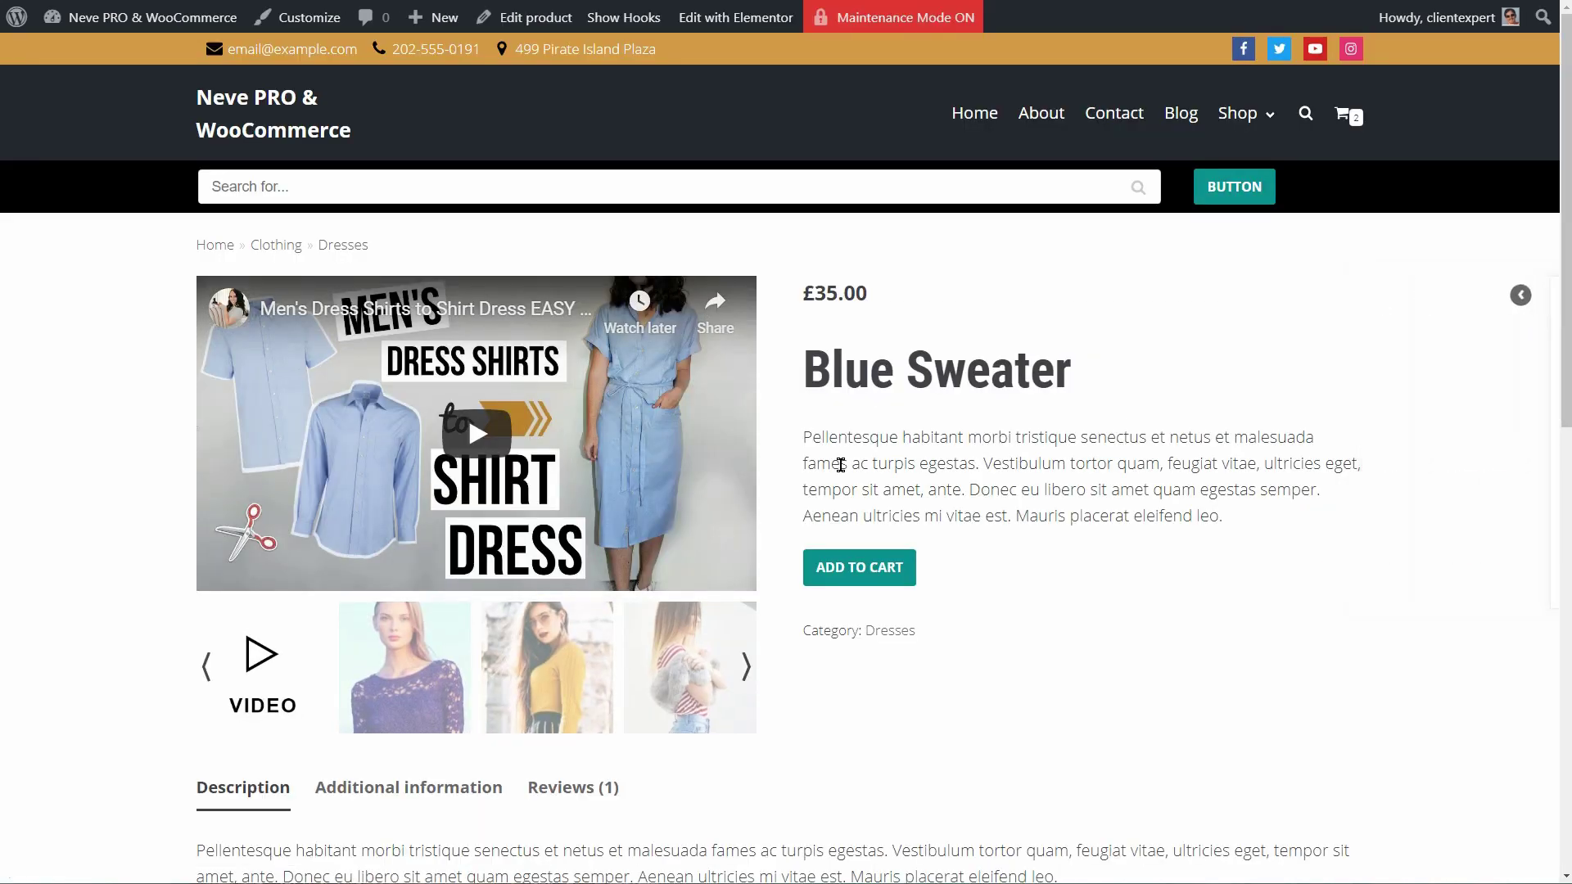
click(481, 438)
click(439, 553)
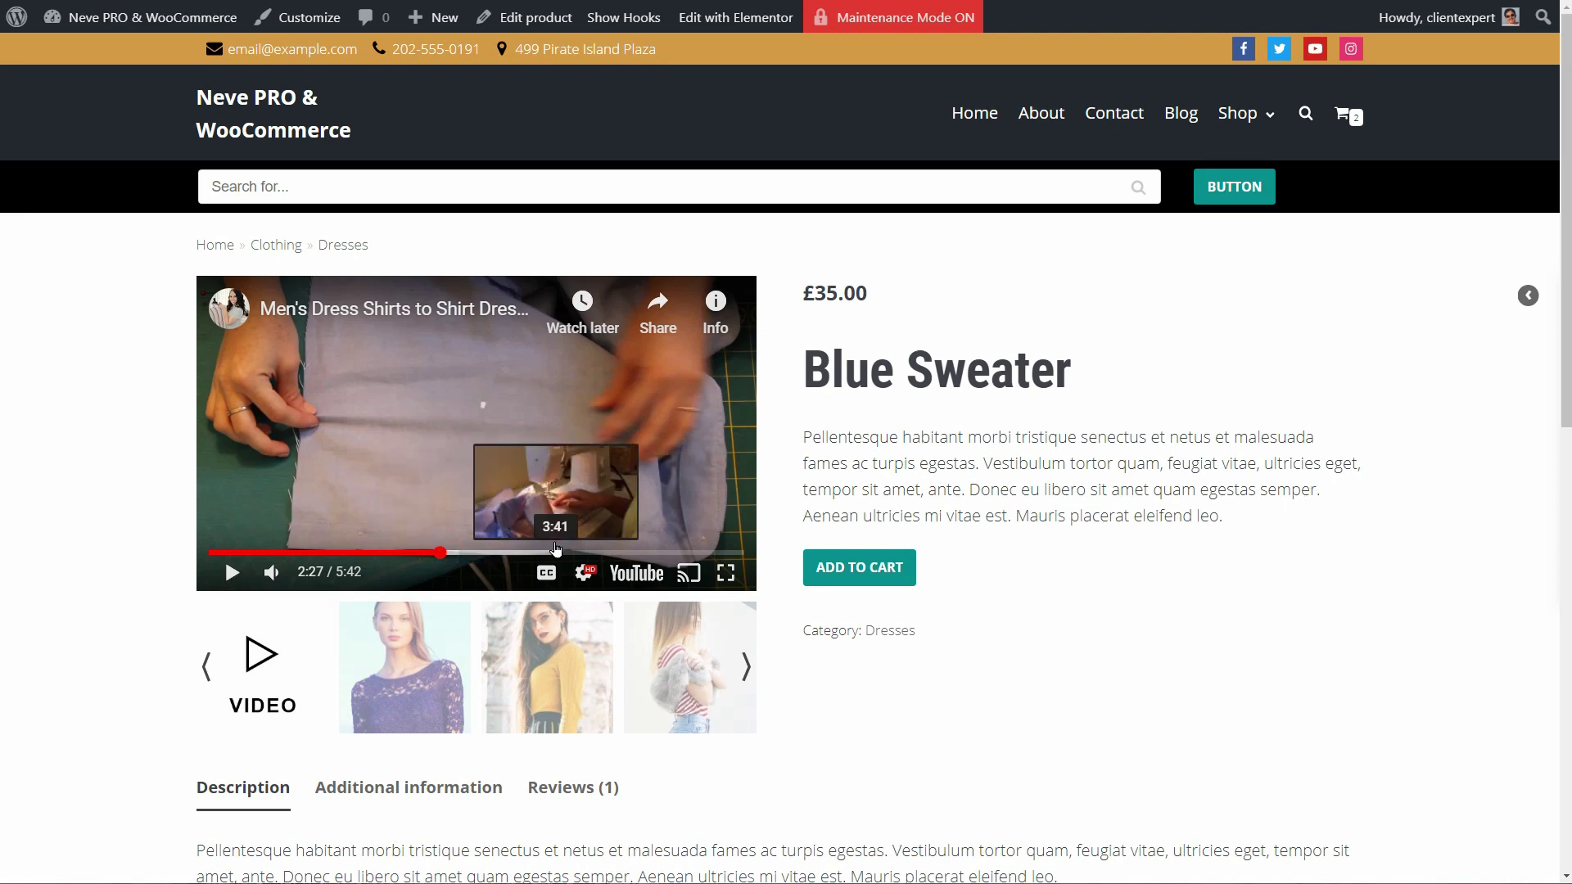
click(555, 551)
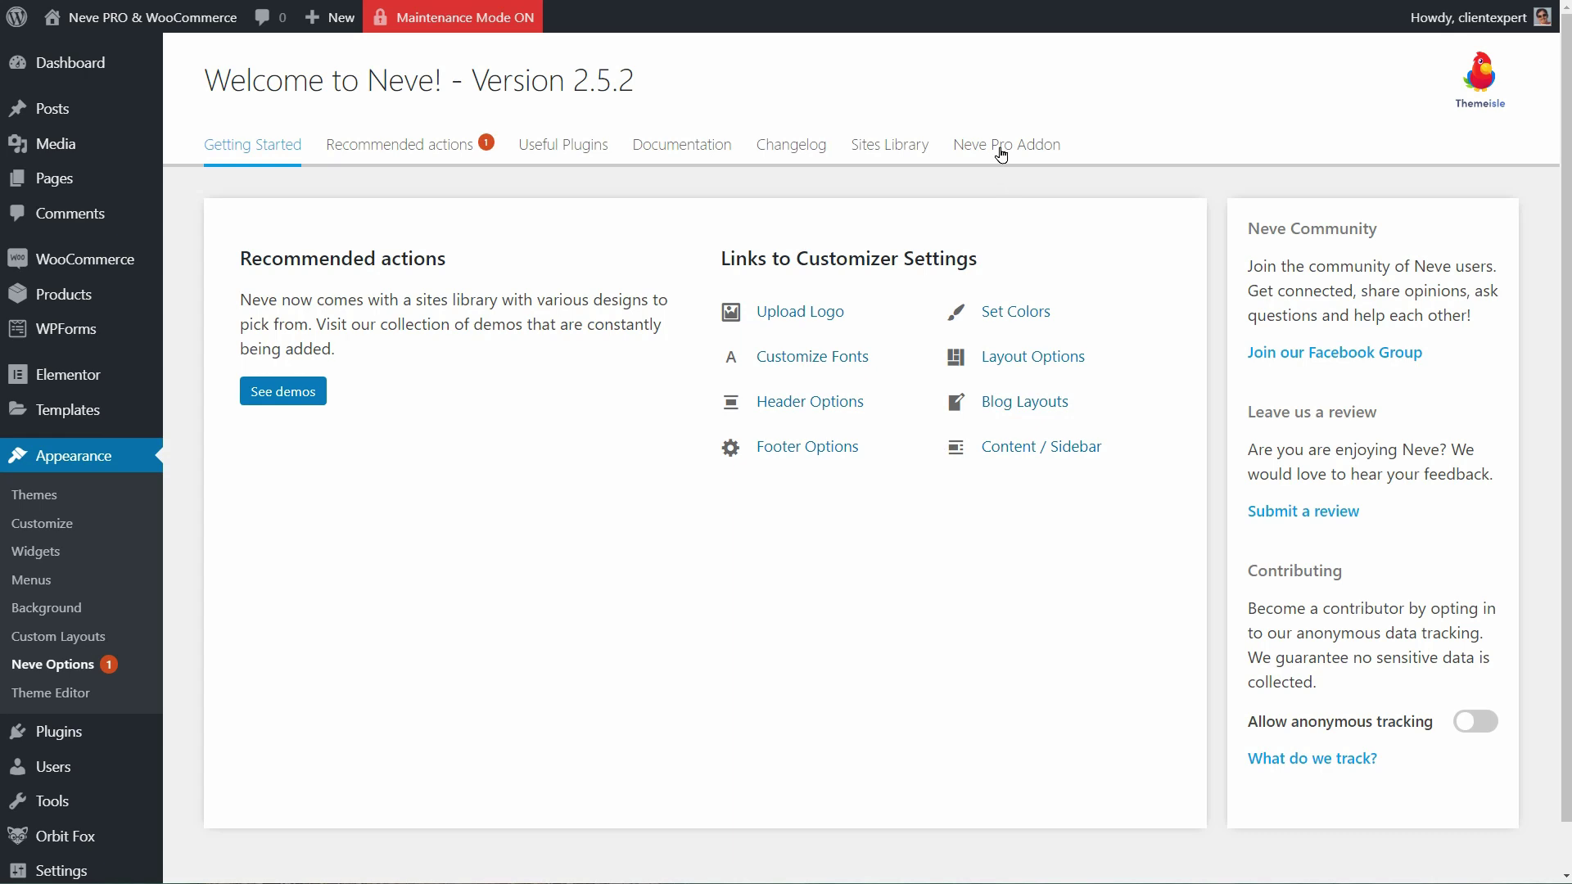
Step: Open the Neve Pro Addon modules in Neve Options and review the LifterLMS Booster description
click(1004, 146)
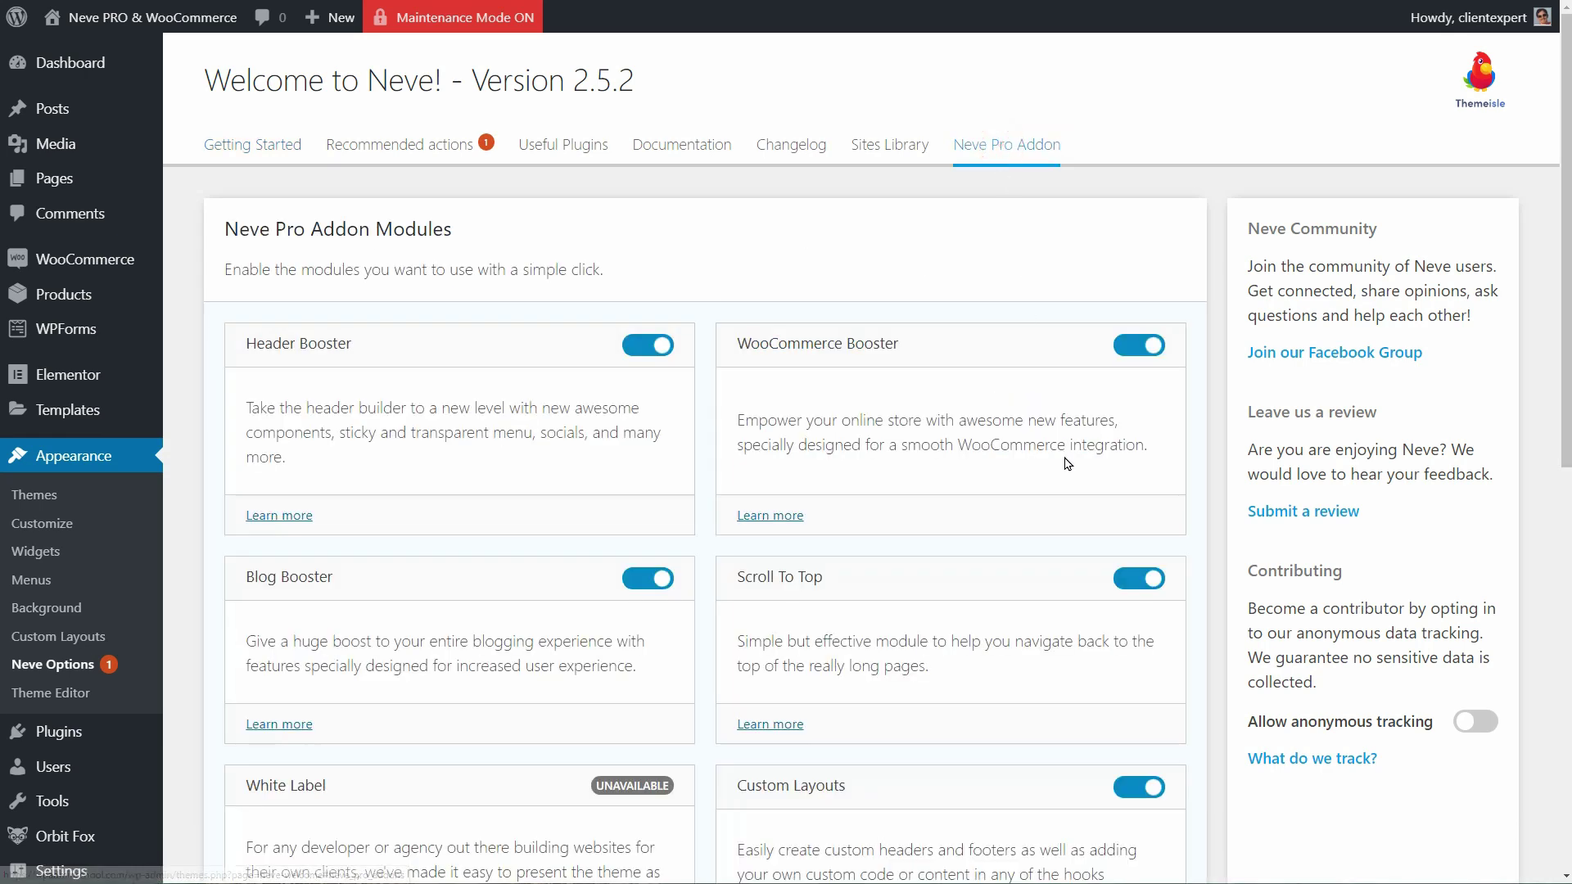
drag(1562, 257, 1557, 431)
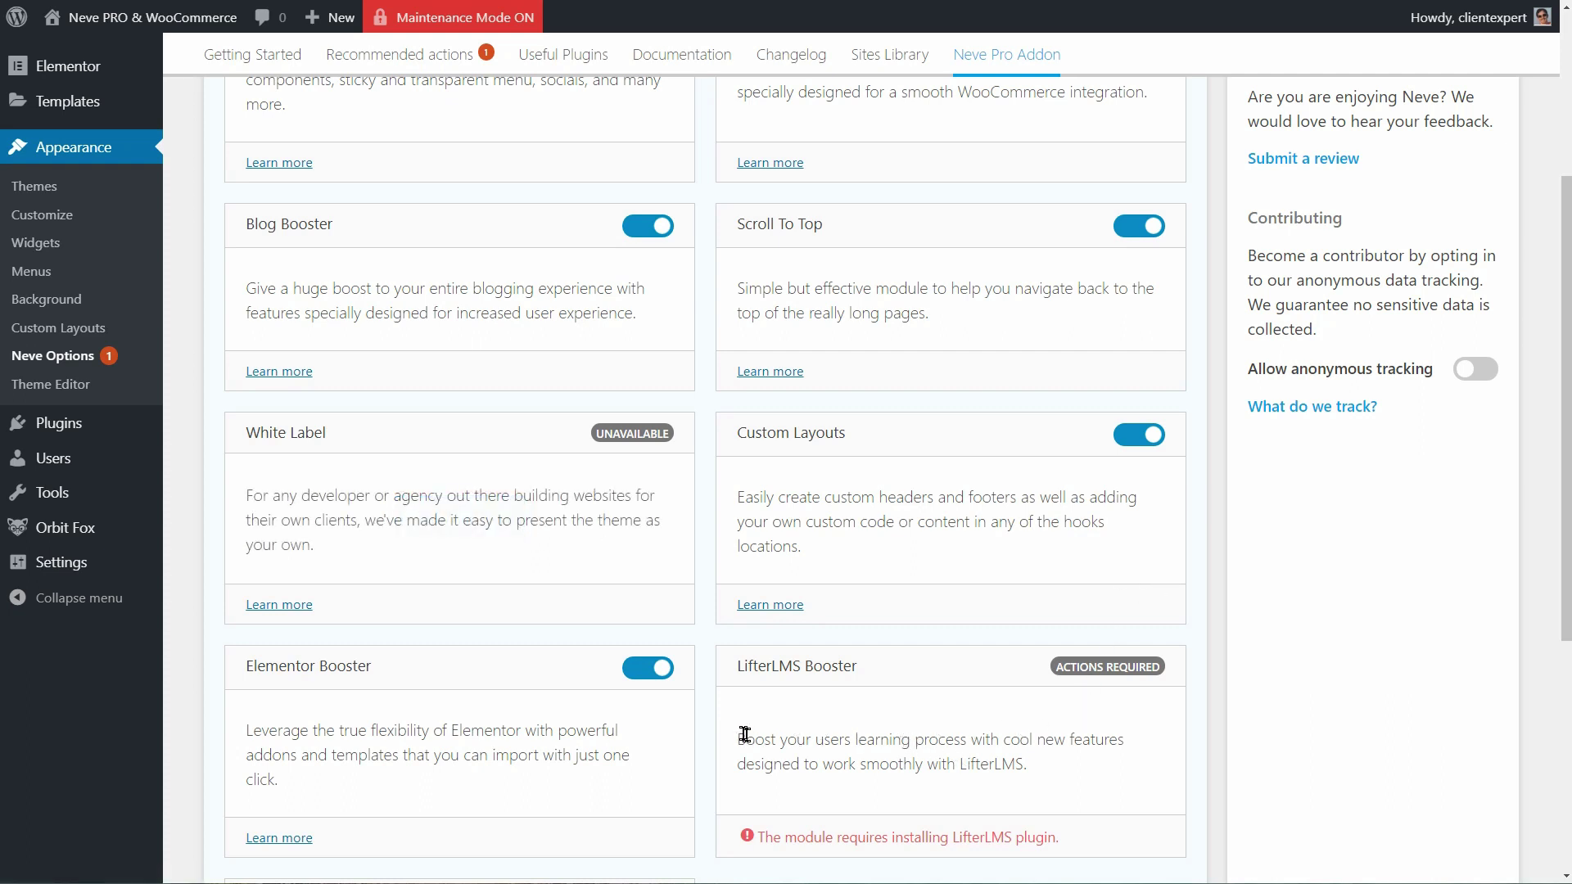
drag(738, 734, 1051, 786)
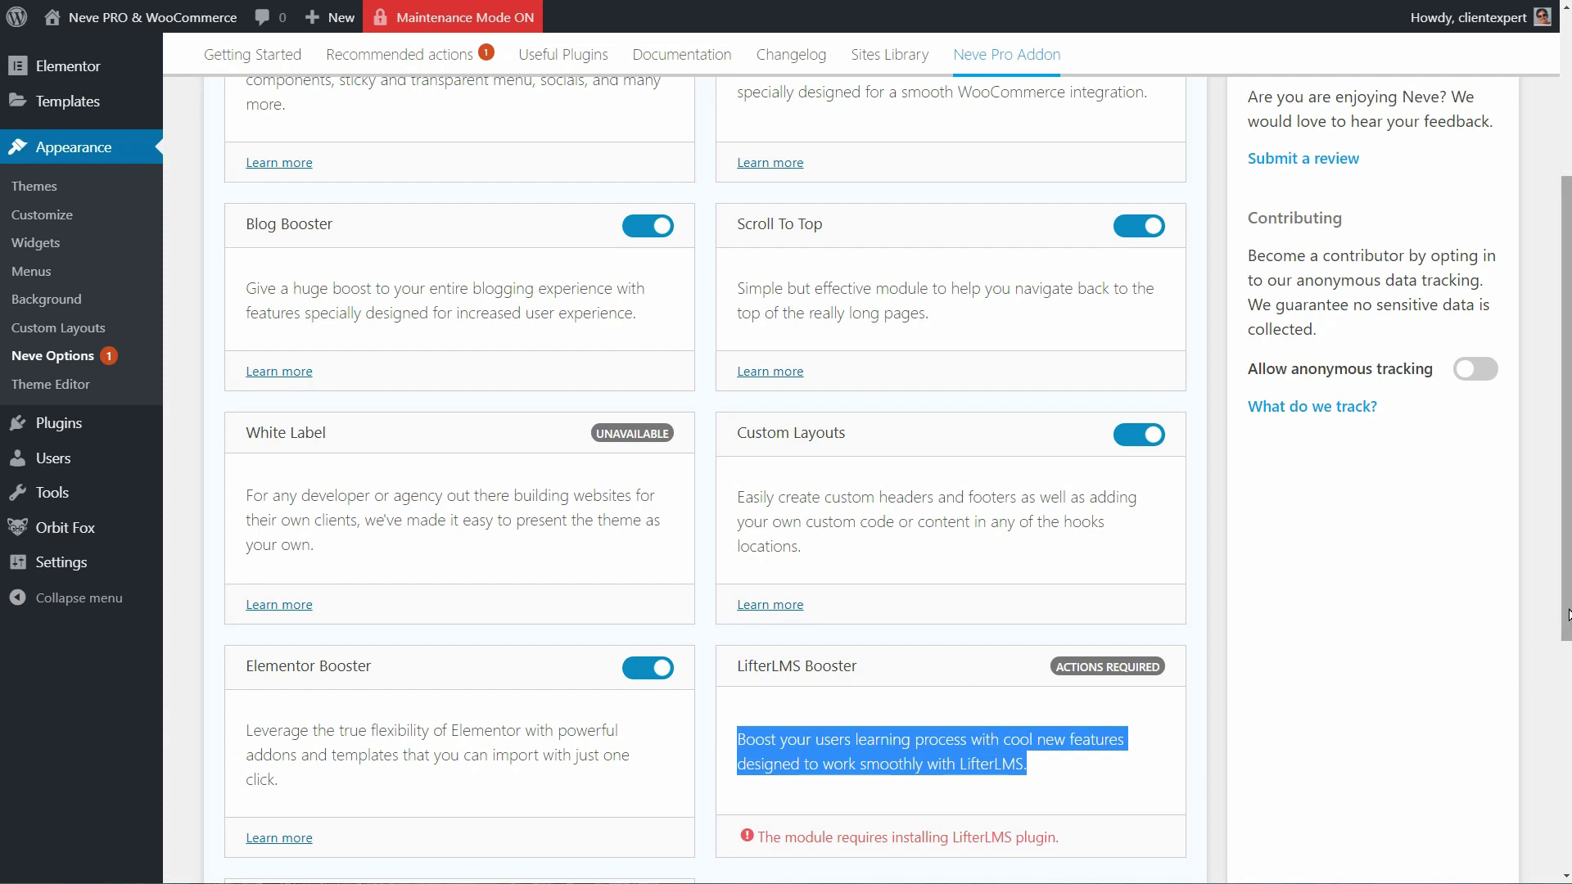
Step: Open the site's installed themes page
click(34, 187)
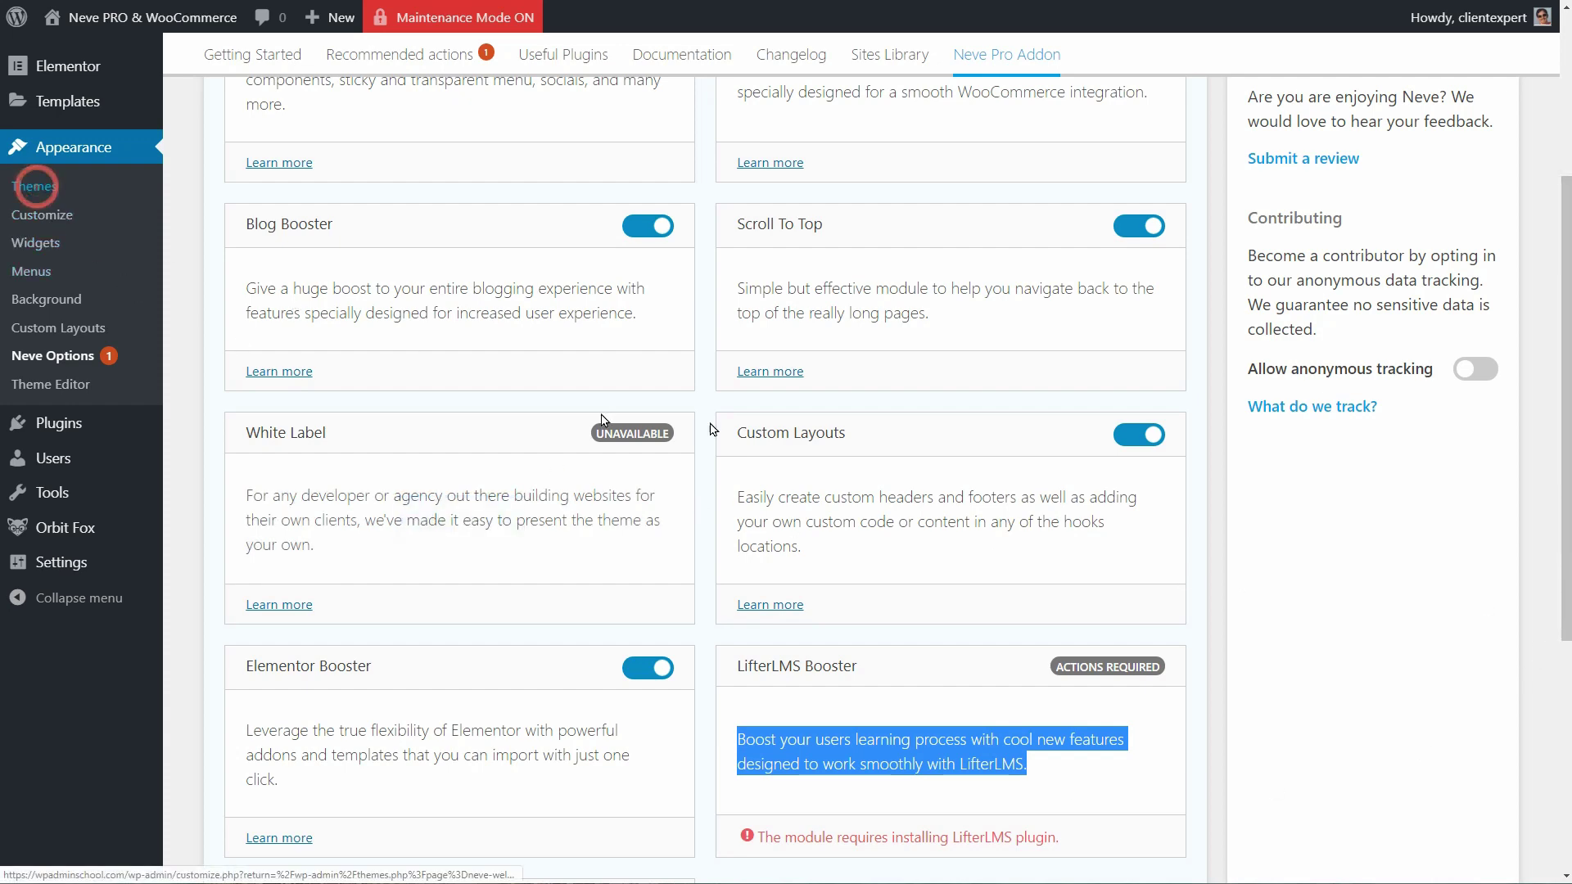